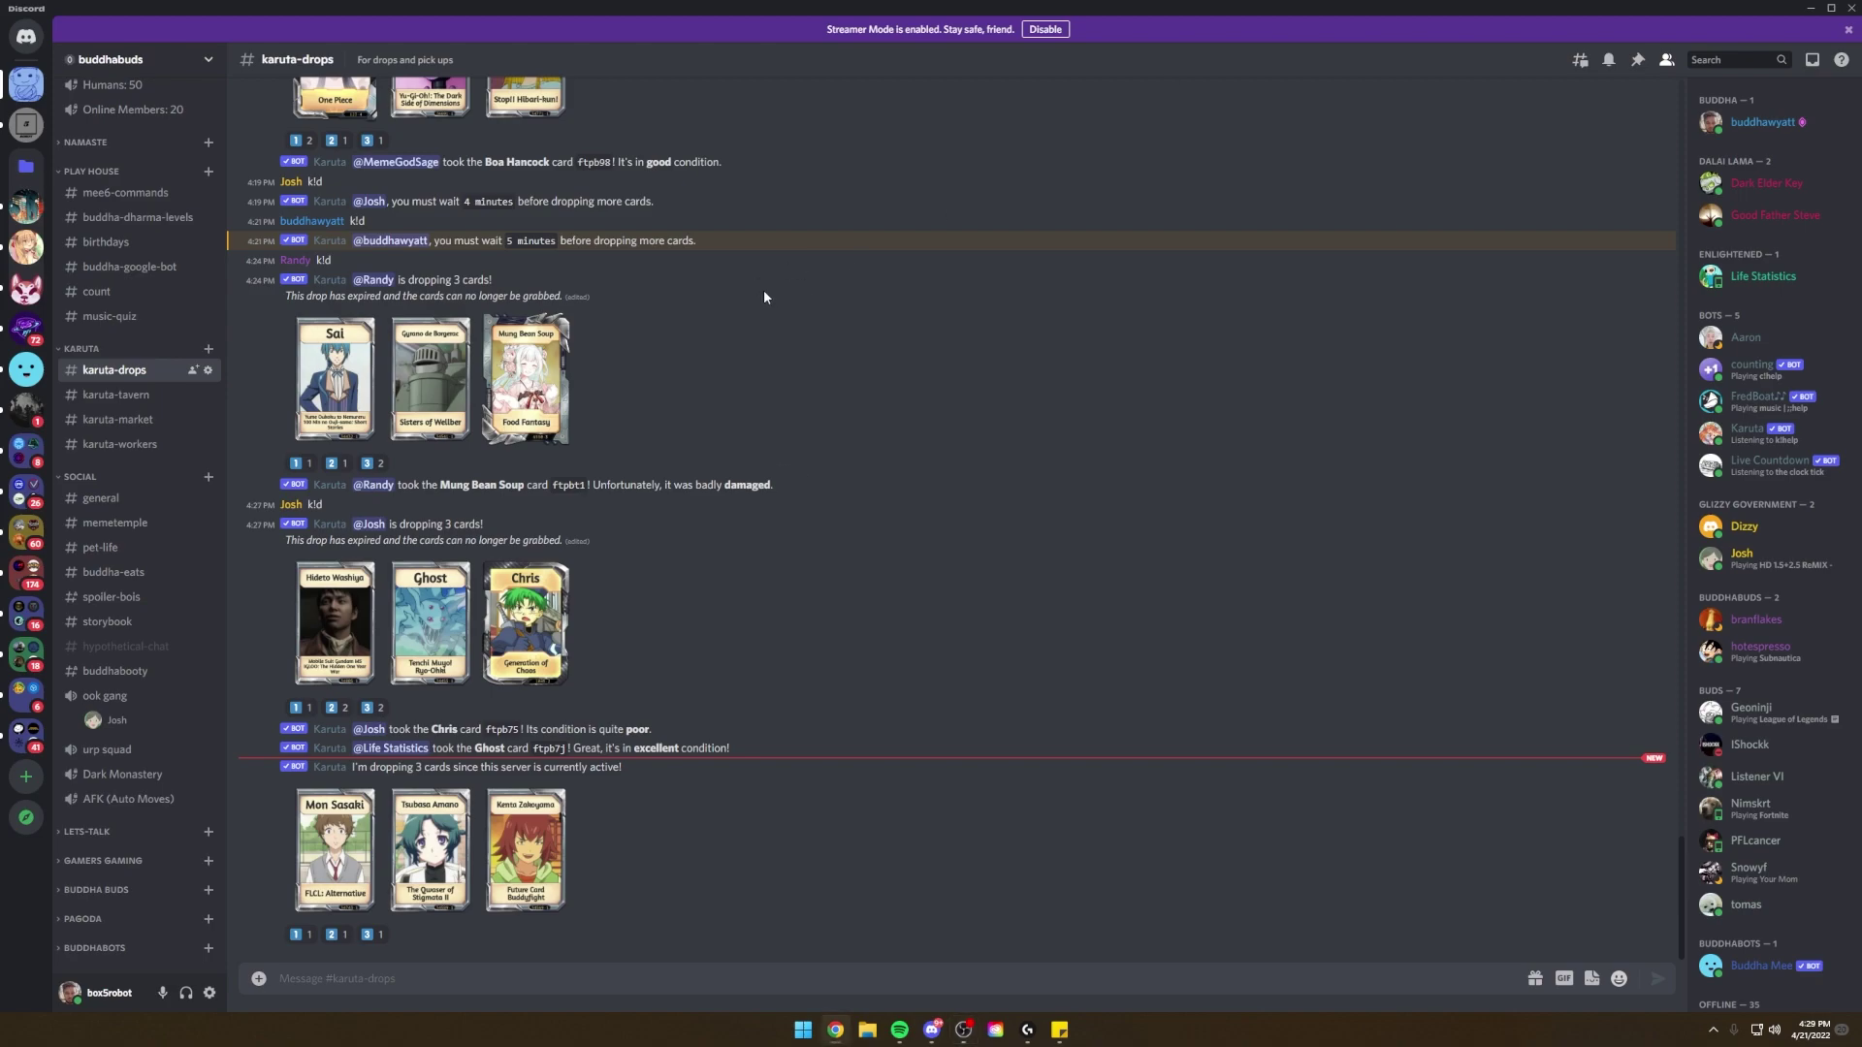
Open the karuta-tavern channel and send the k!spreadsheet command to the Karuta bot.
click(122, 394)
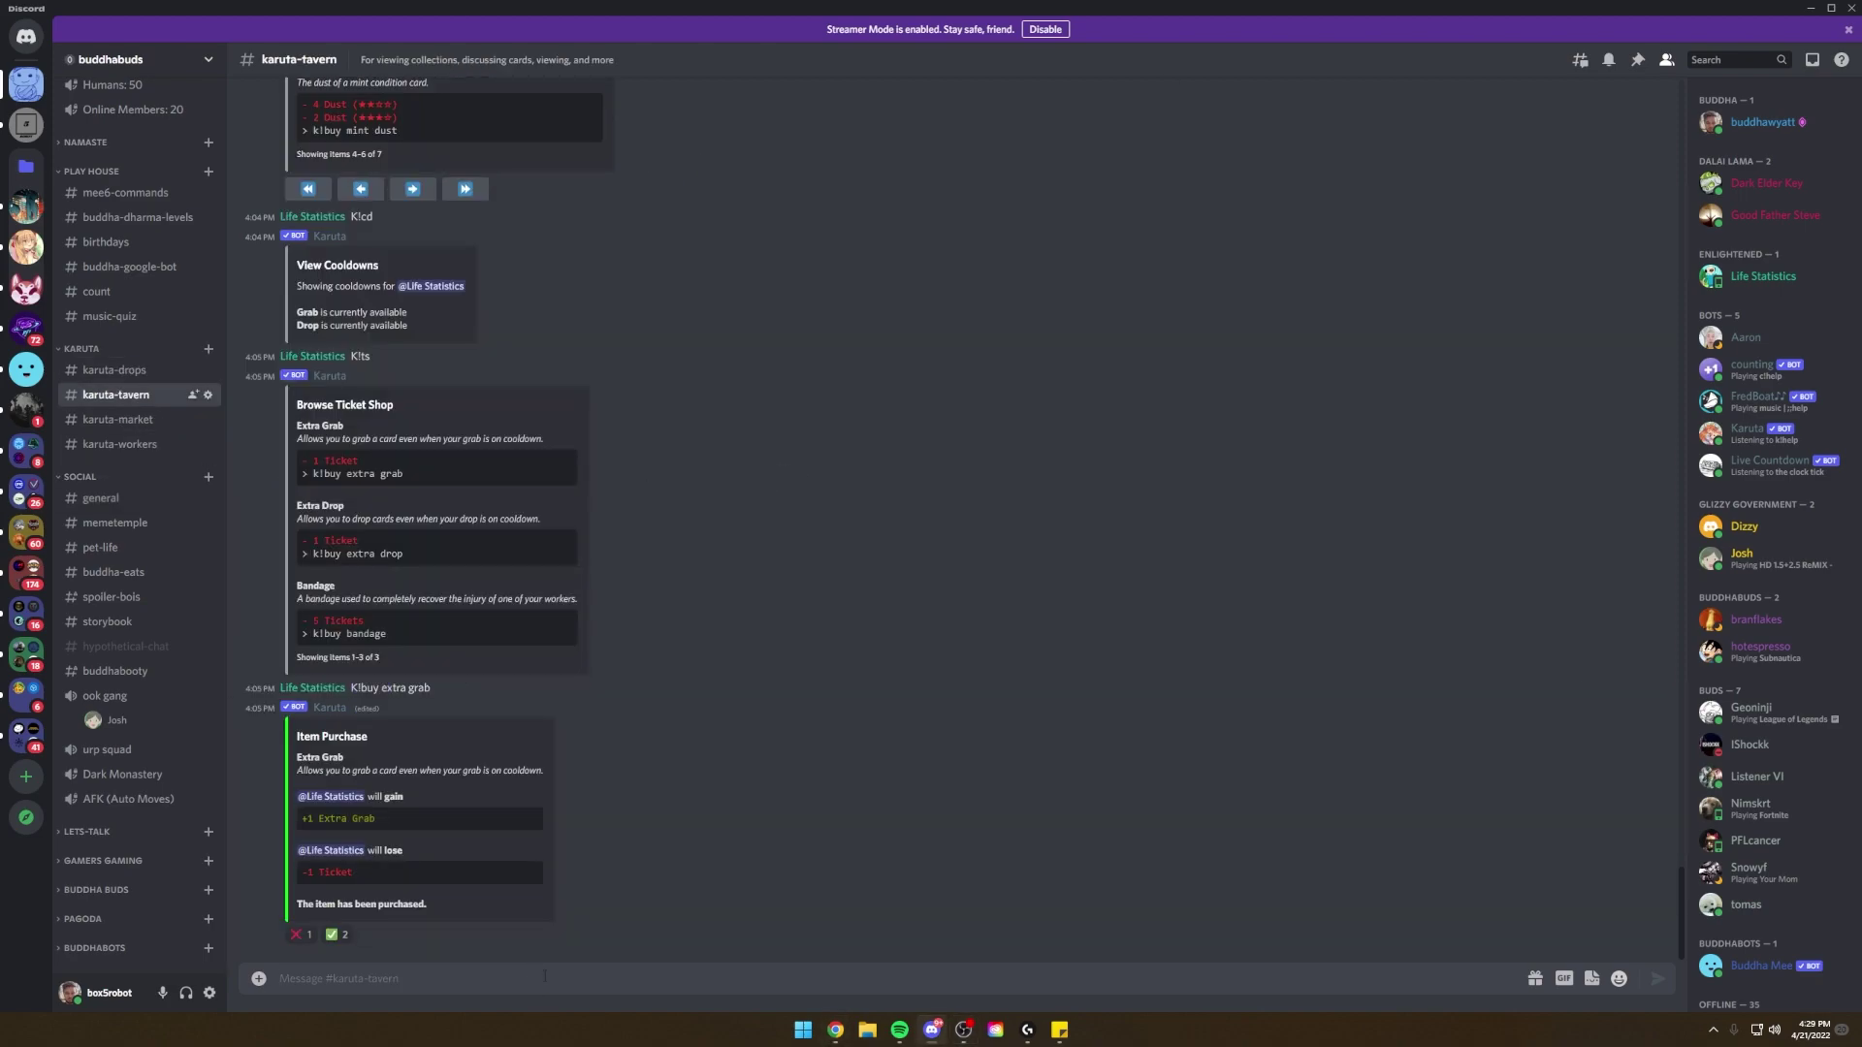
text(k)
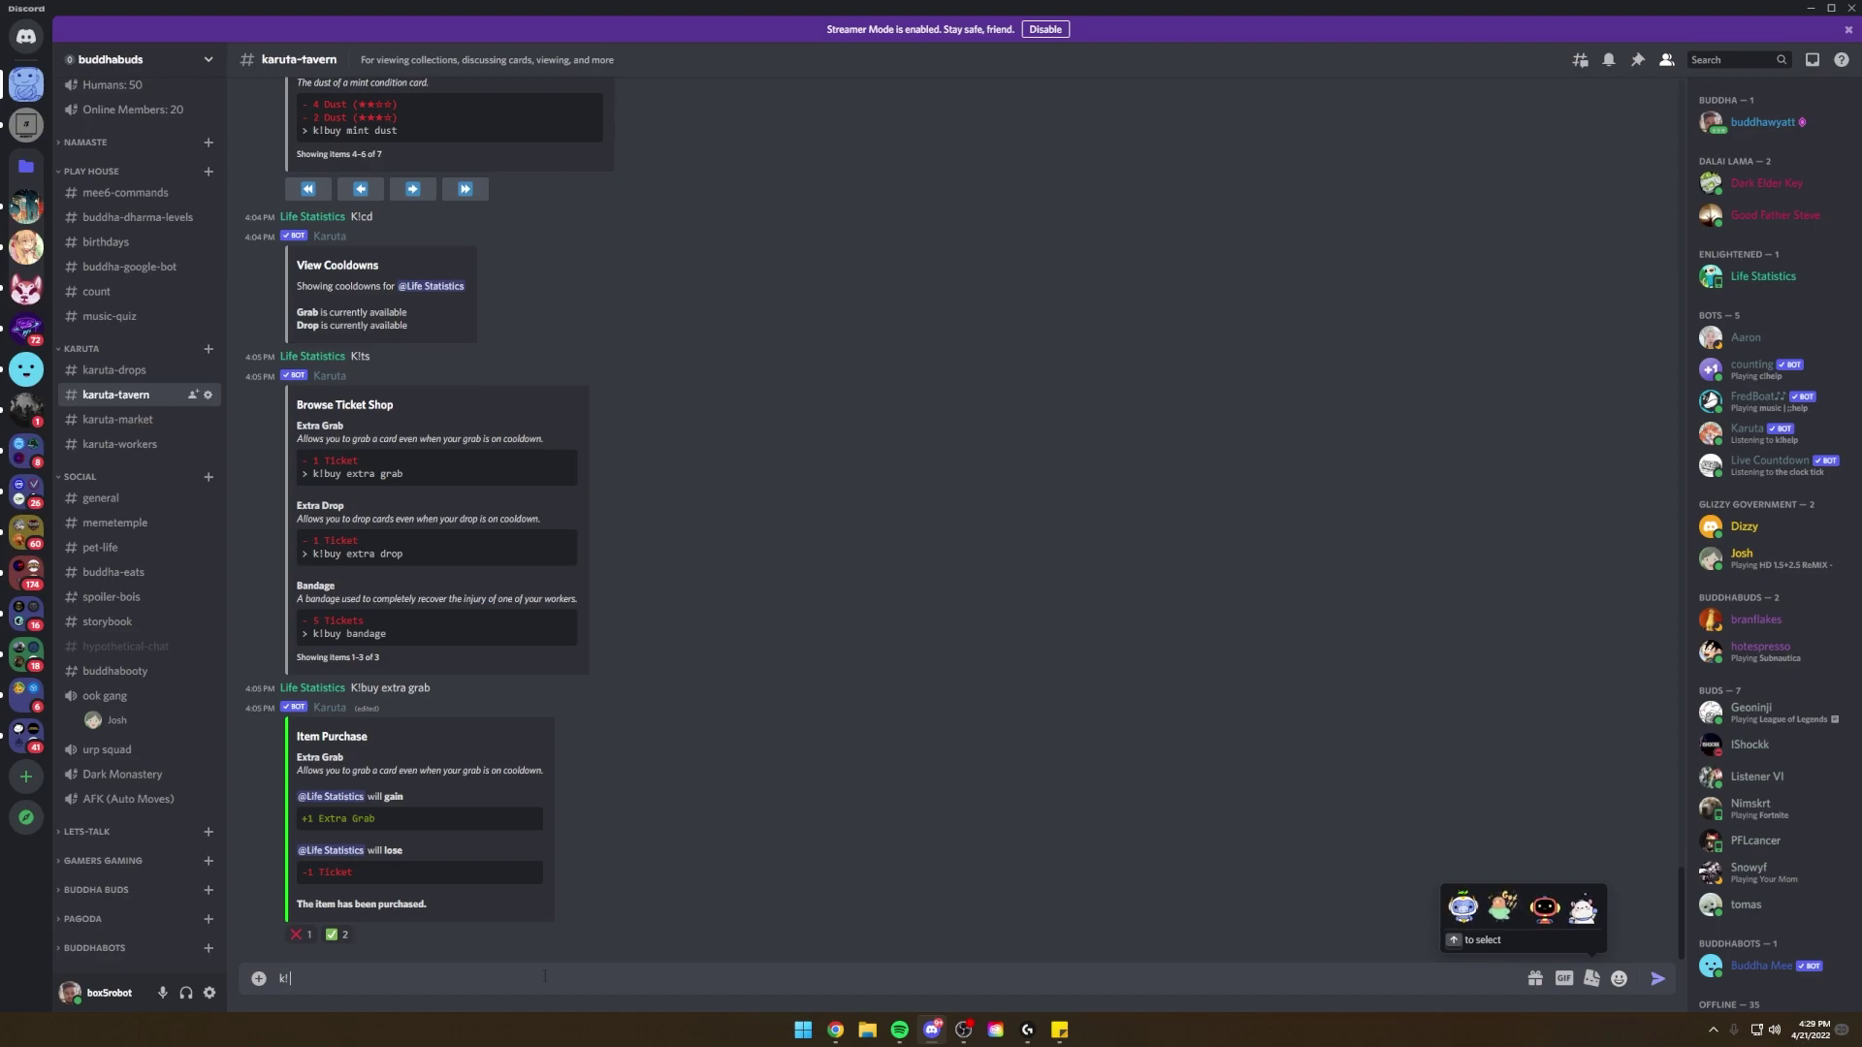
text(!spreadsheet)
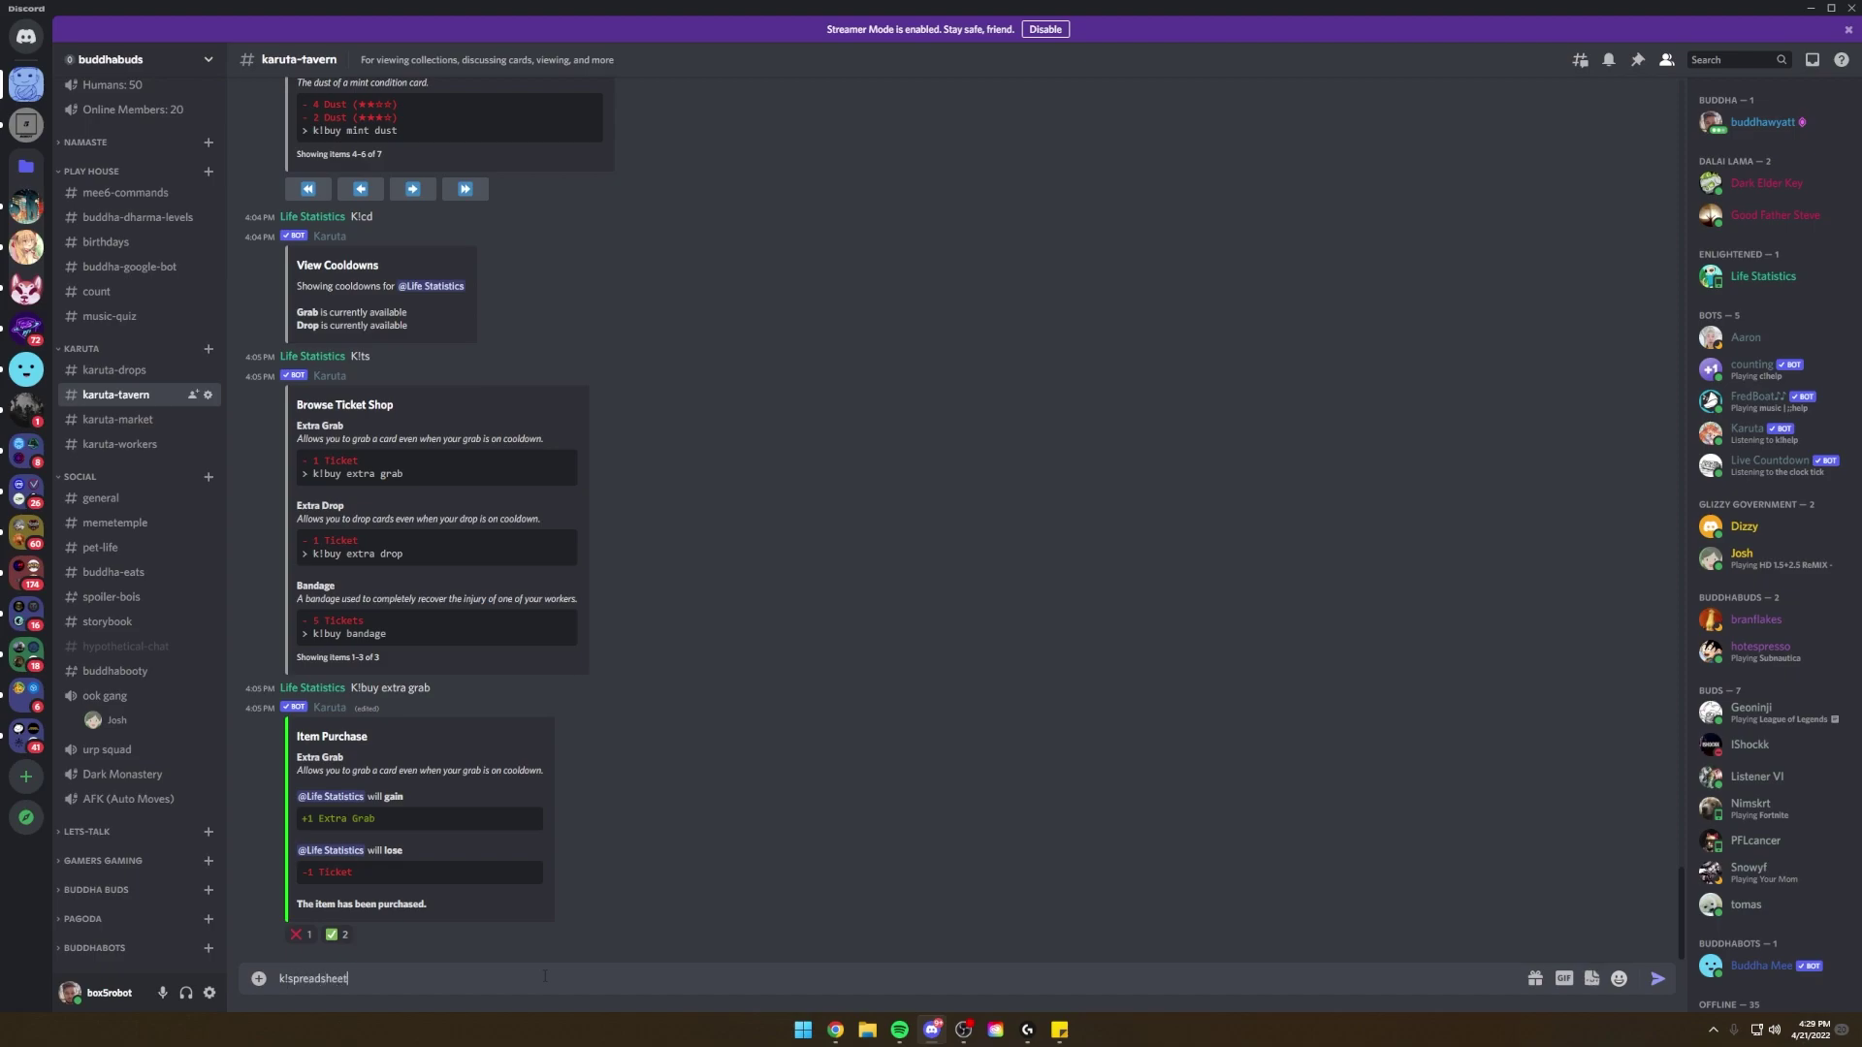
key(Return)
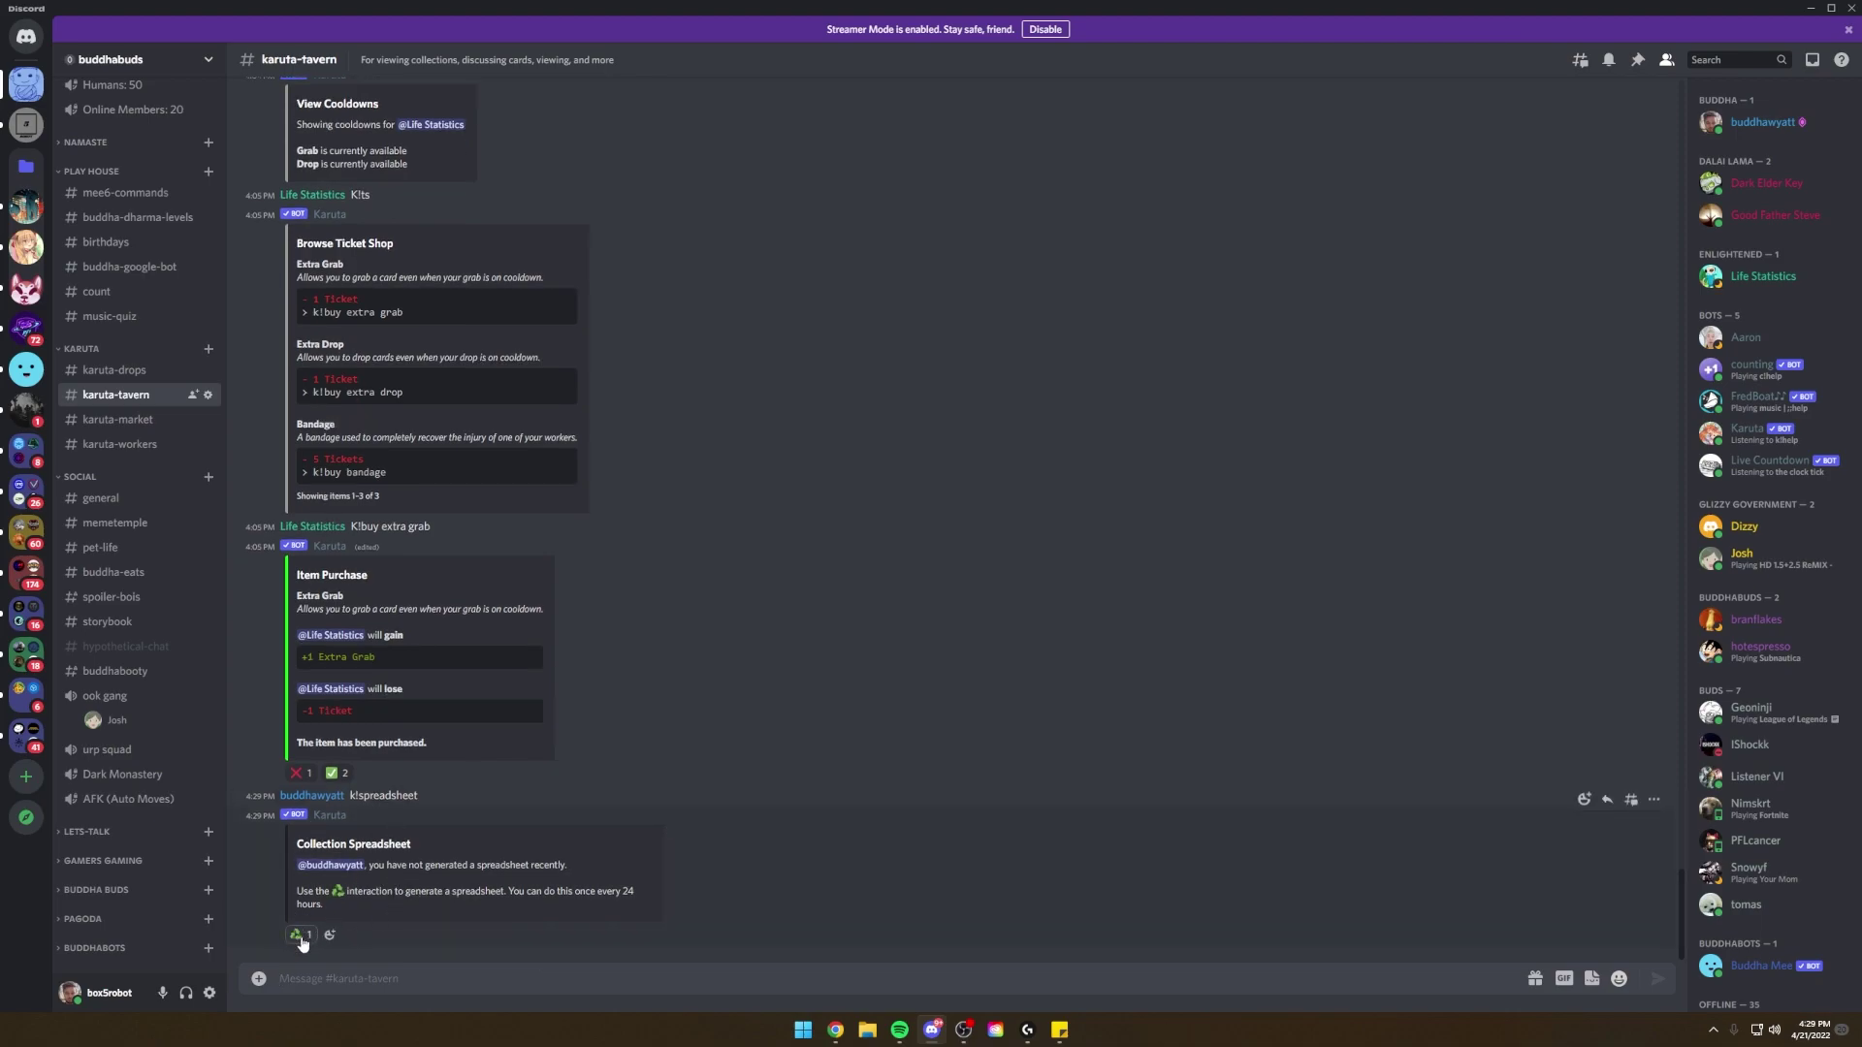
Read the Collection Spreadsheet instructions and generate the spreadsheet with the bot message's recycle reaction.
drag(376, 897, 528, 880)
click(690, 842)
drag(291, 902, 613, 898)
drag(405, 891, 571, 891)
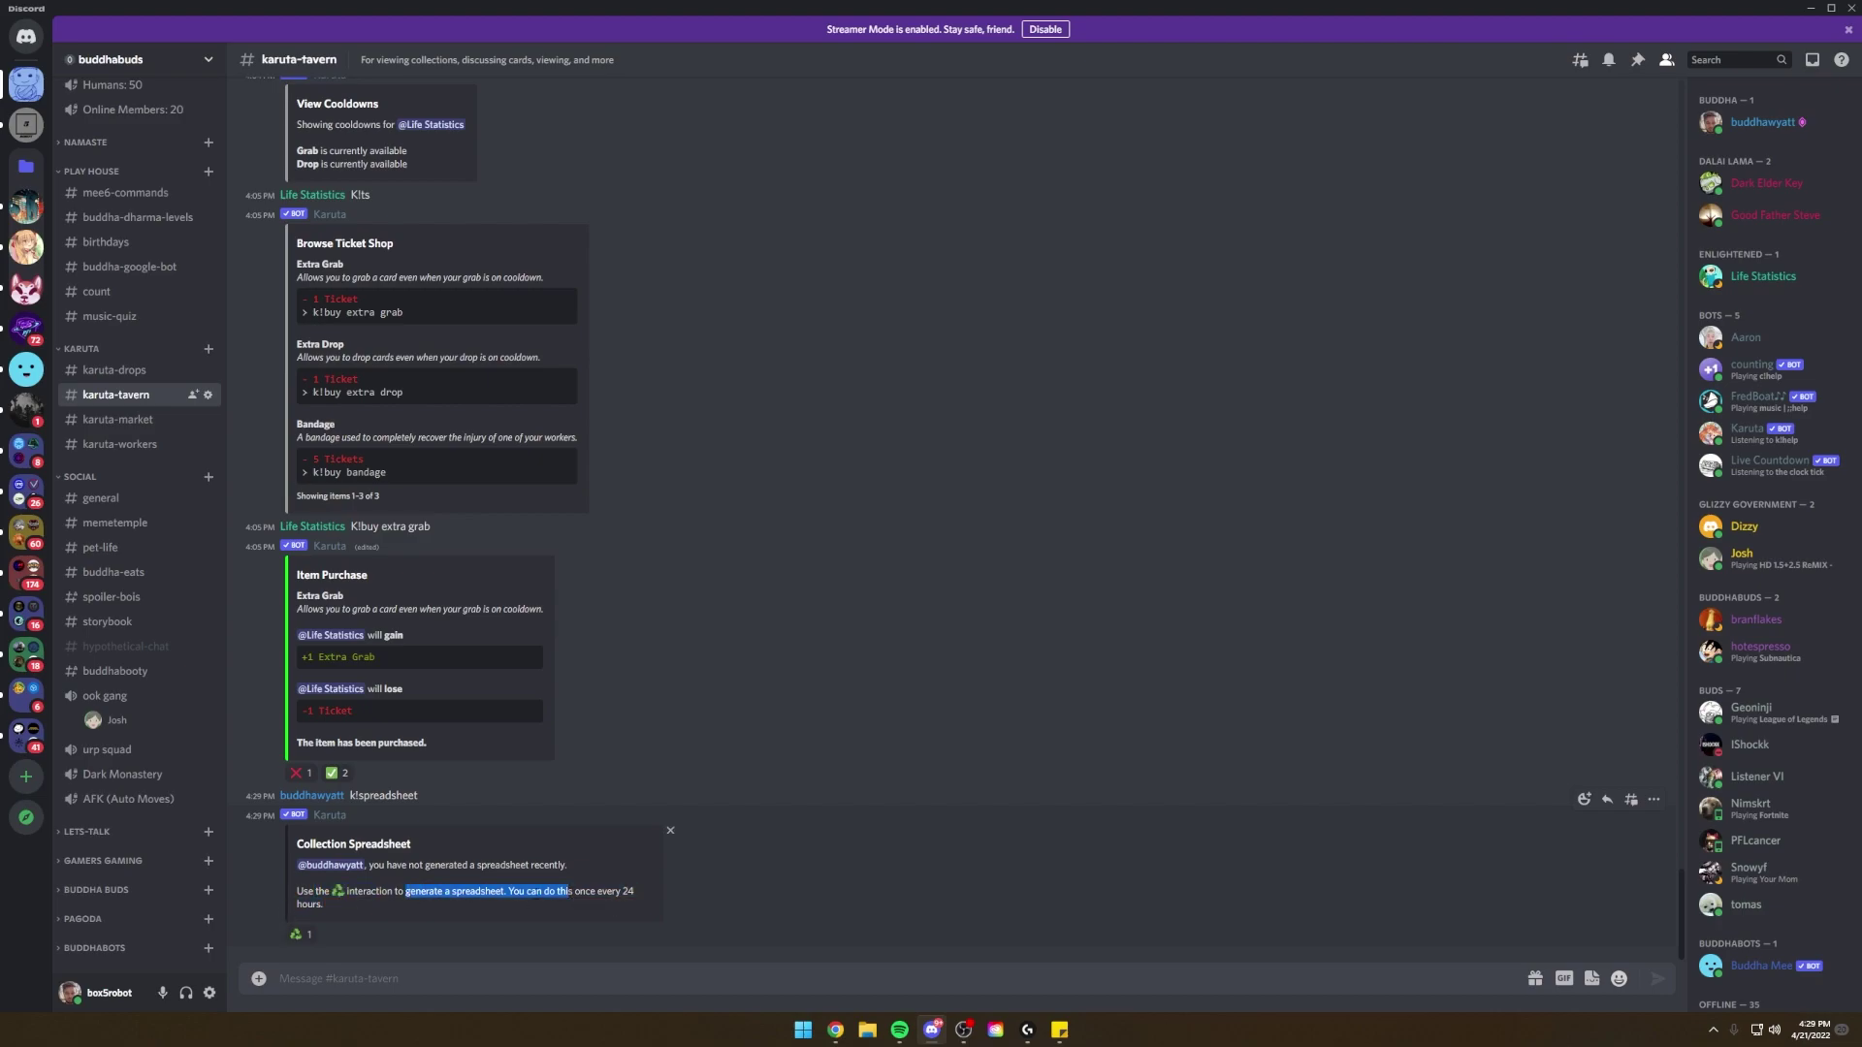
click(409, 883)
click(301, 934)
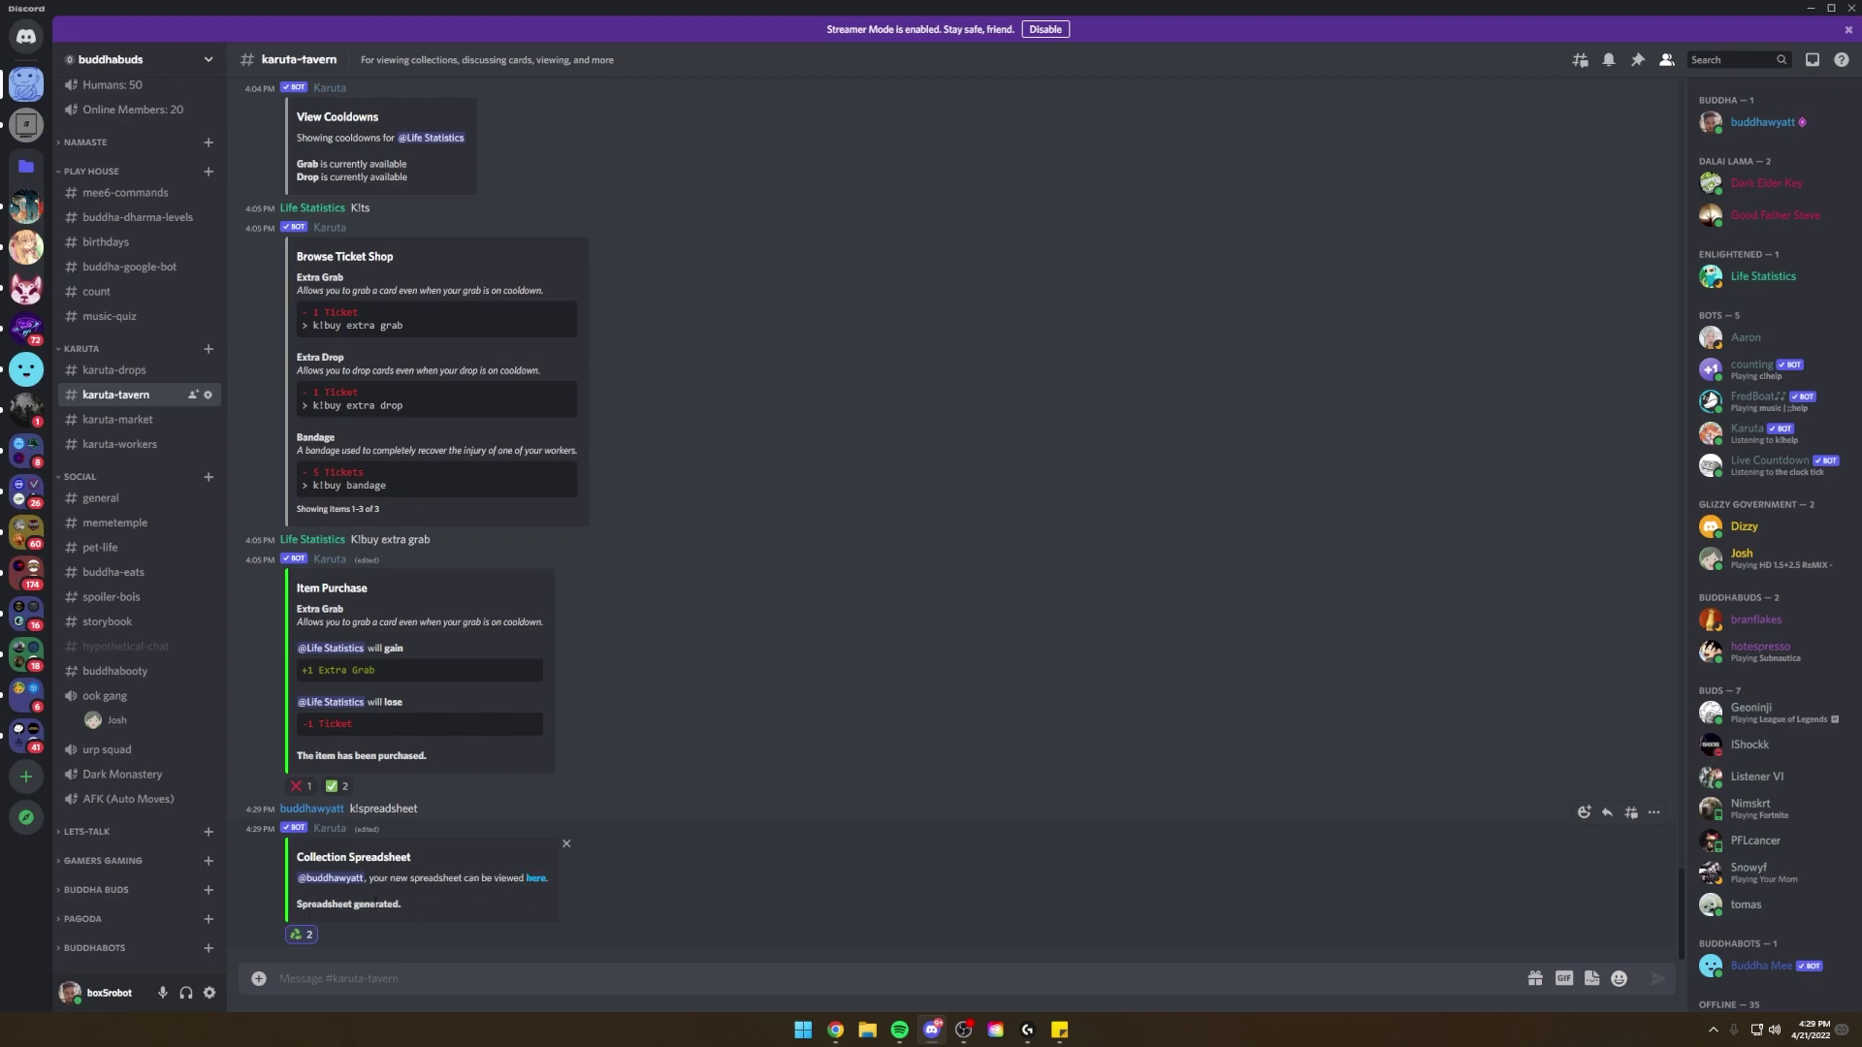
Download the generated spreadsheet as a CSV file into the Downloads folder on drive D:.
click(536, 879)
click(1006, 553)
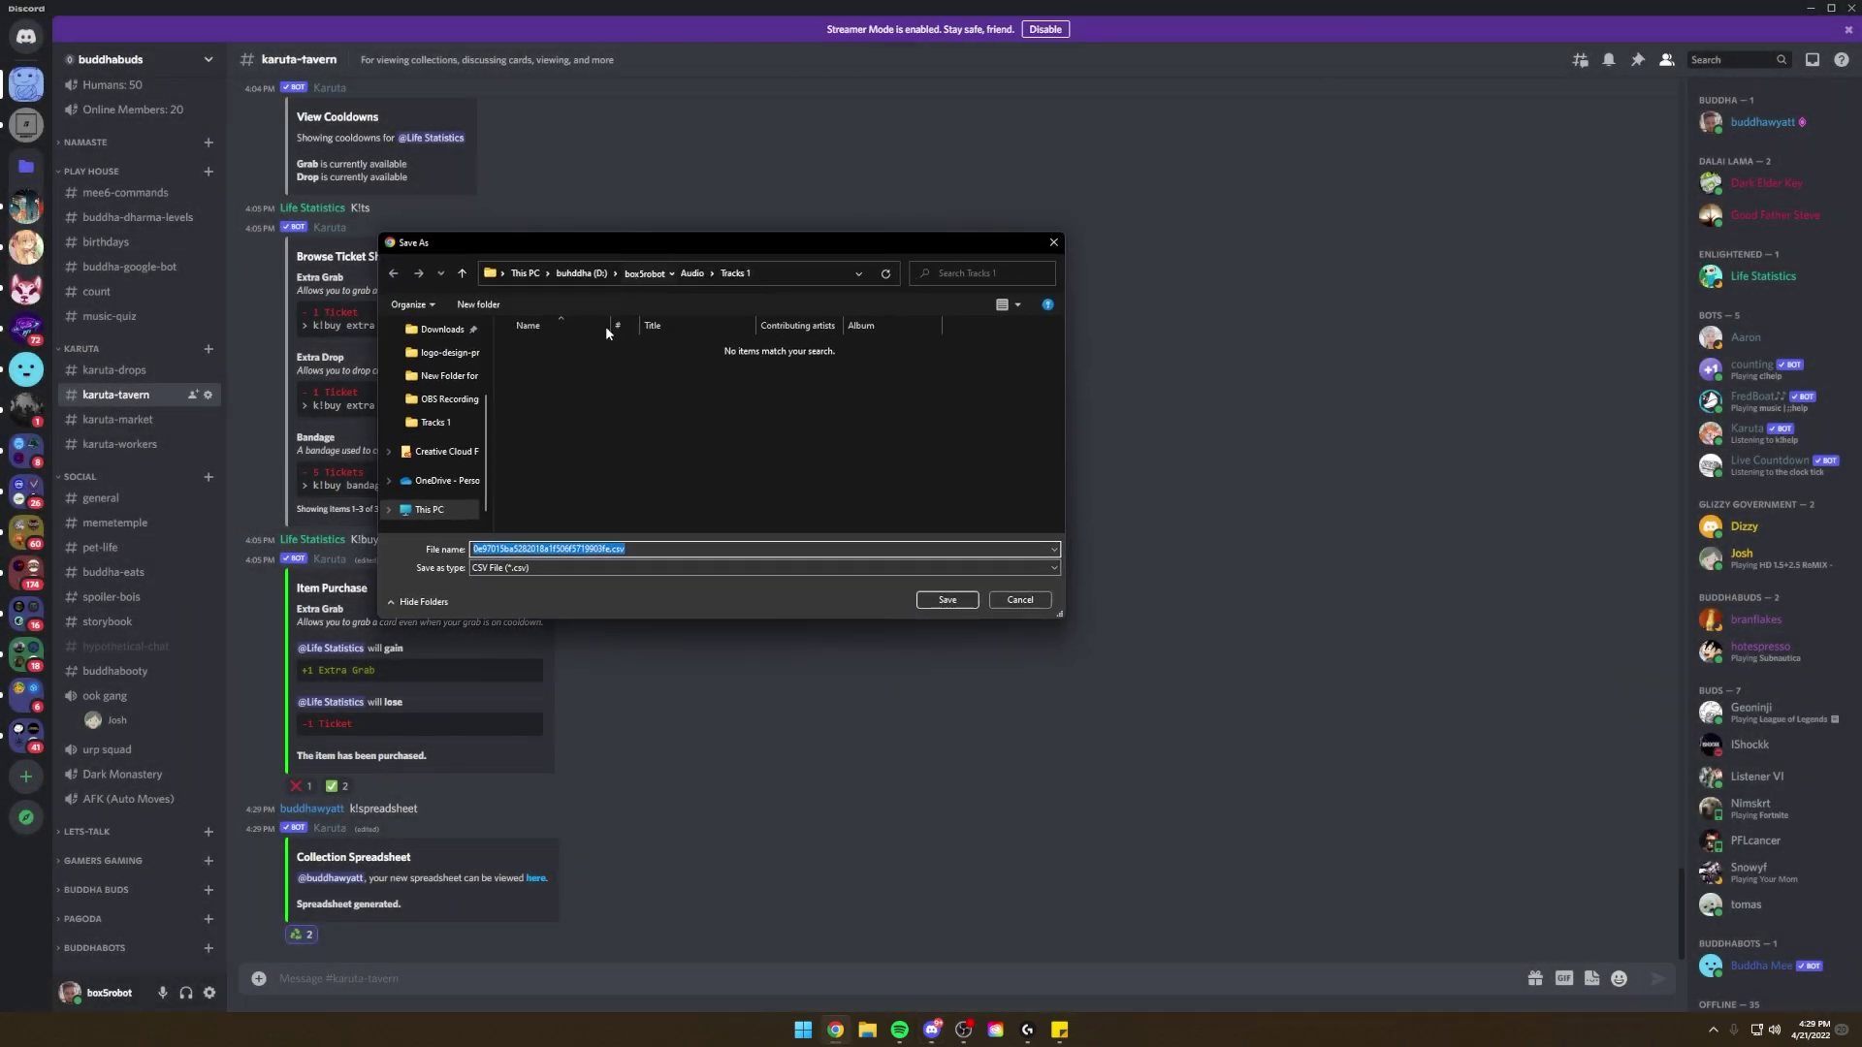
click(582, 273)
double_click(557, 371)
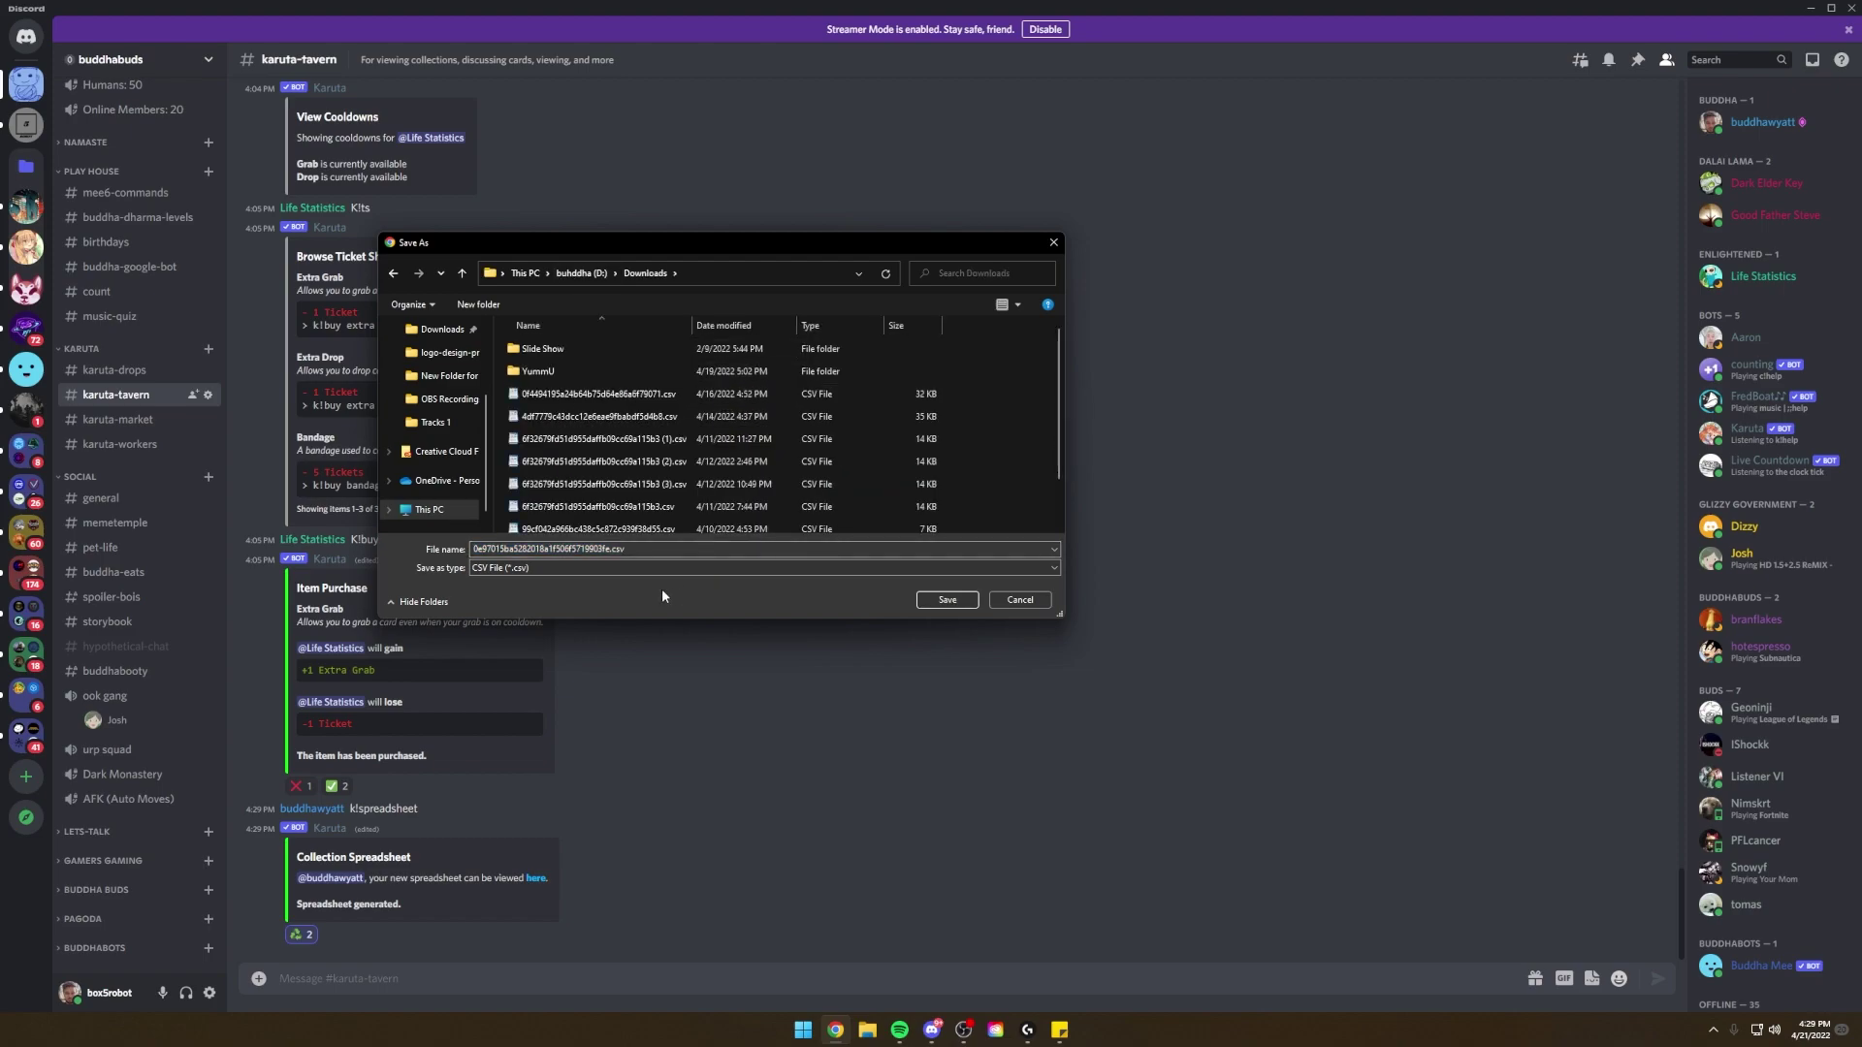
scroll(675, 500, down, 2)
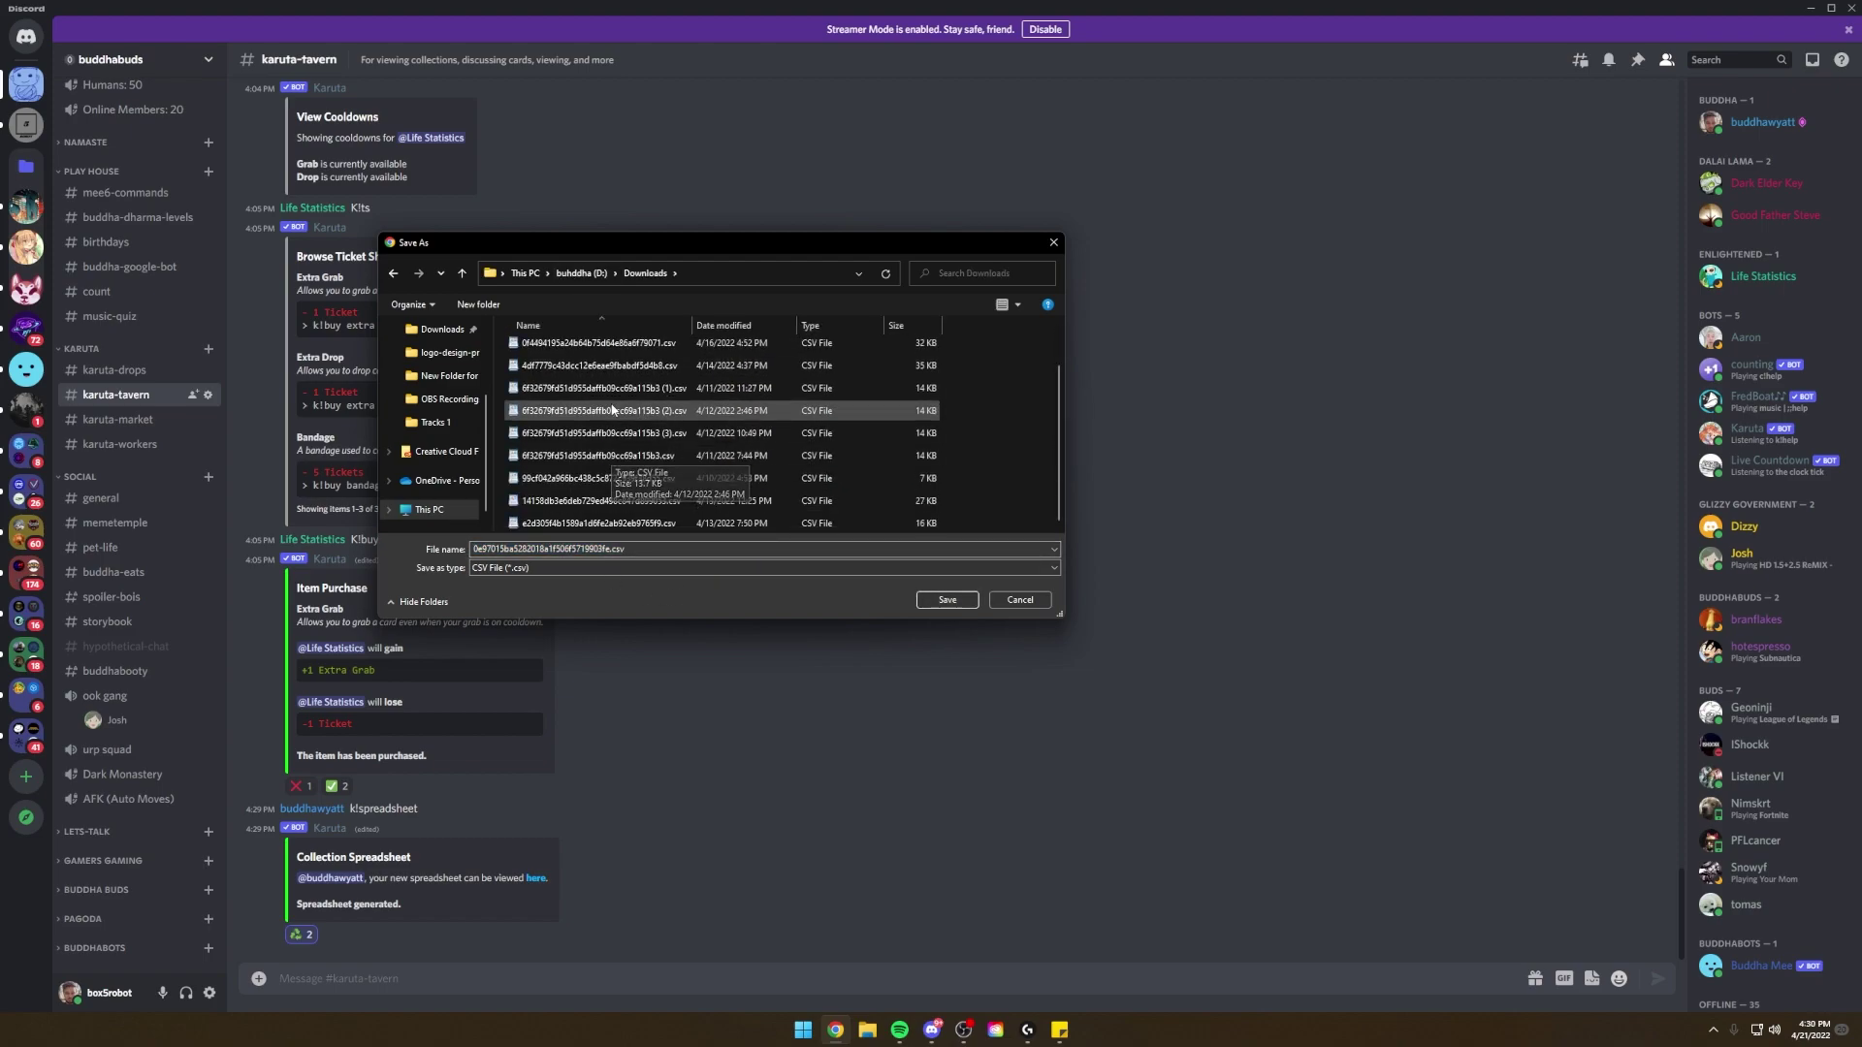
click(945, 603)
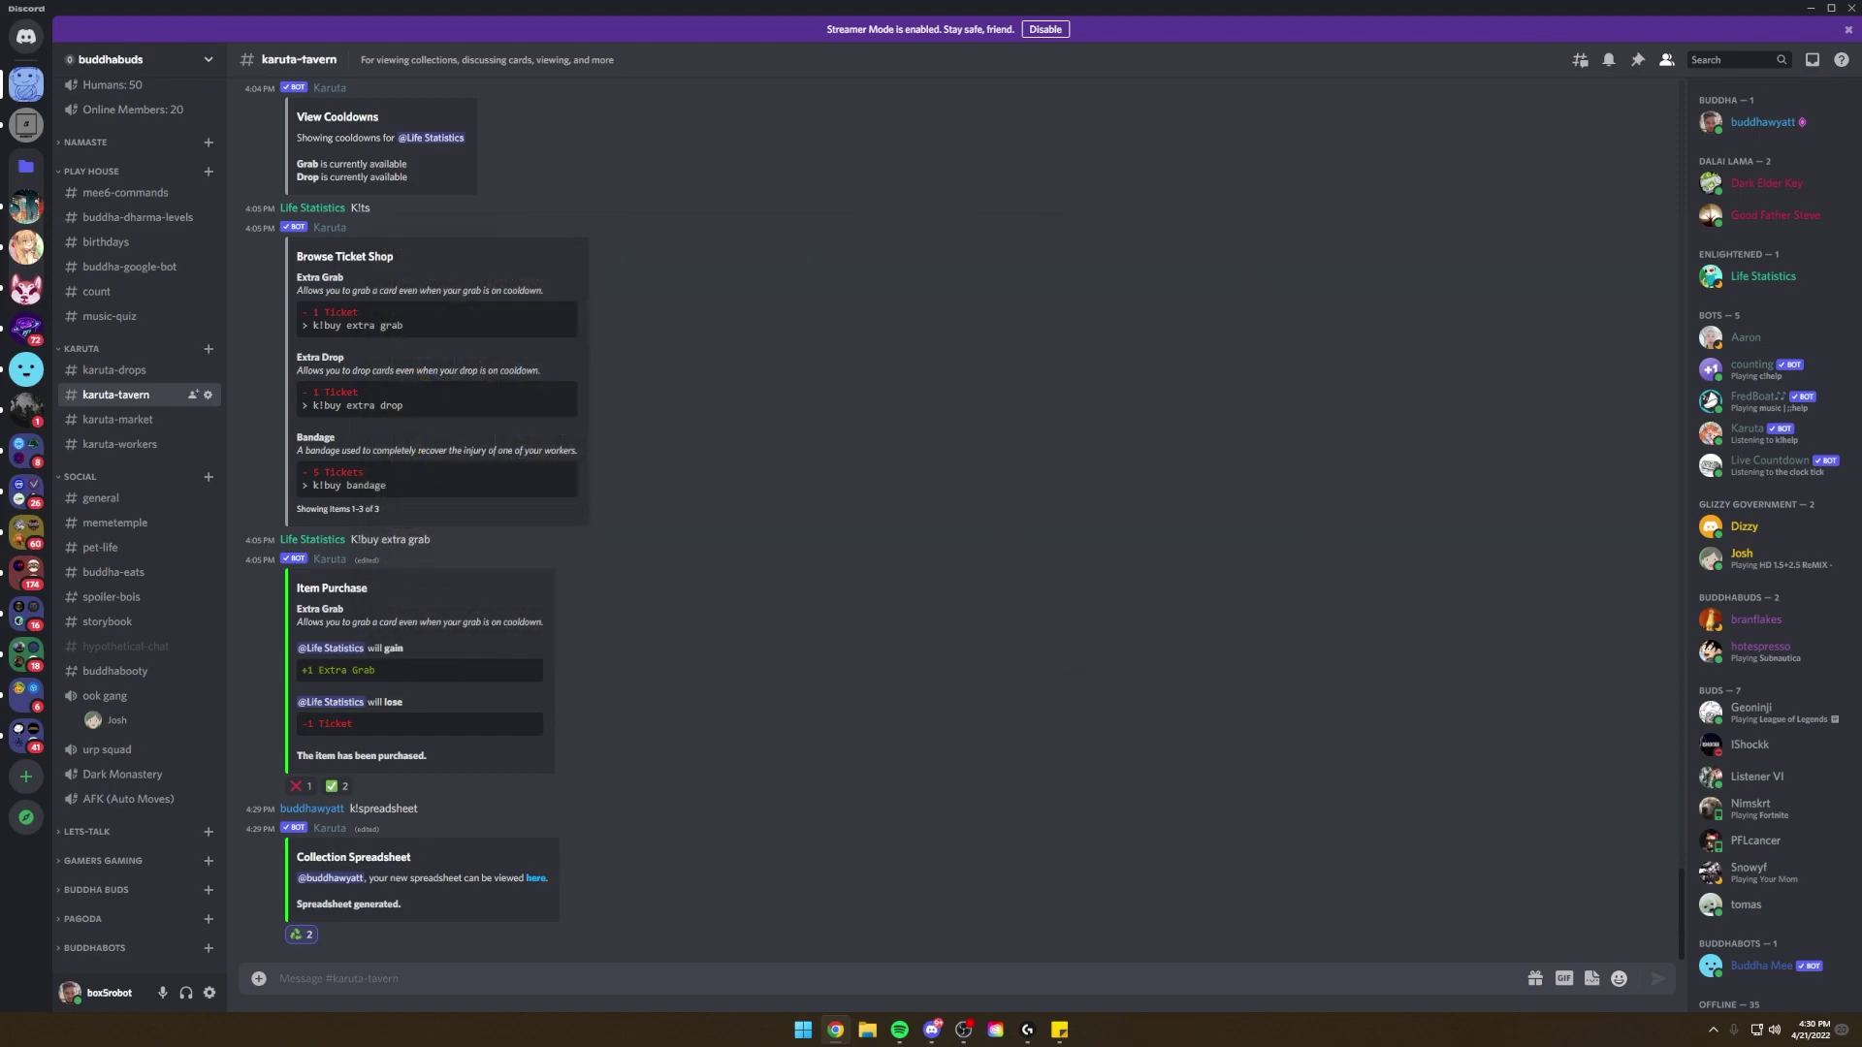
Place Discord and Chrome side by side and open the Karuta Collections spreadsheet from Google Sheets in a new tab.
drag(1067, 311, 1861, 310)
click(592, 192)
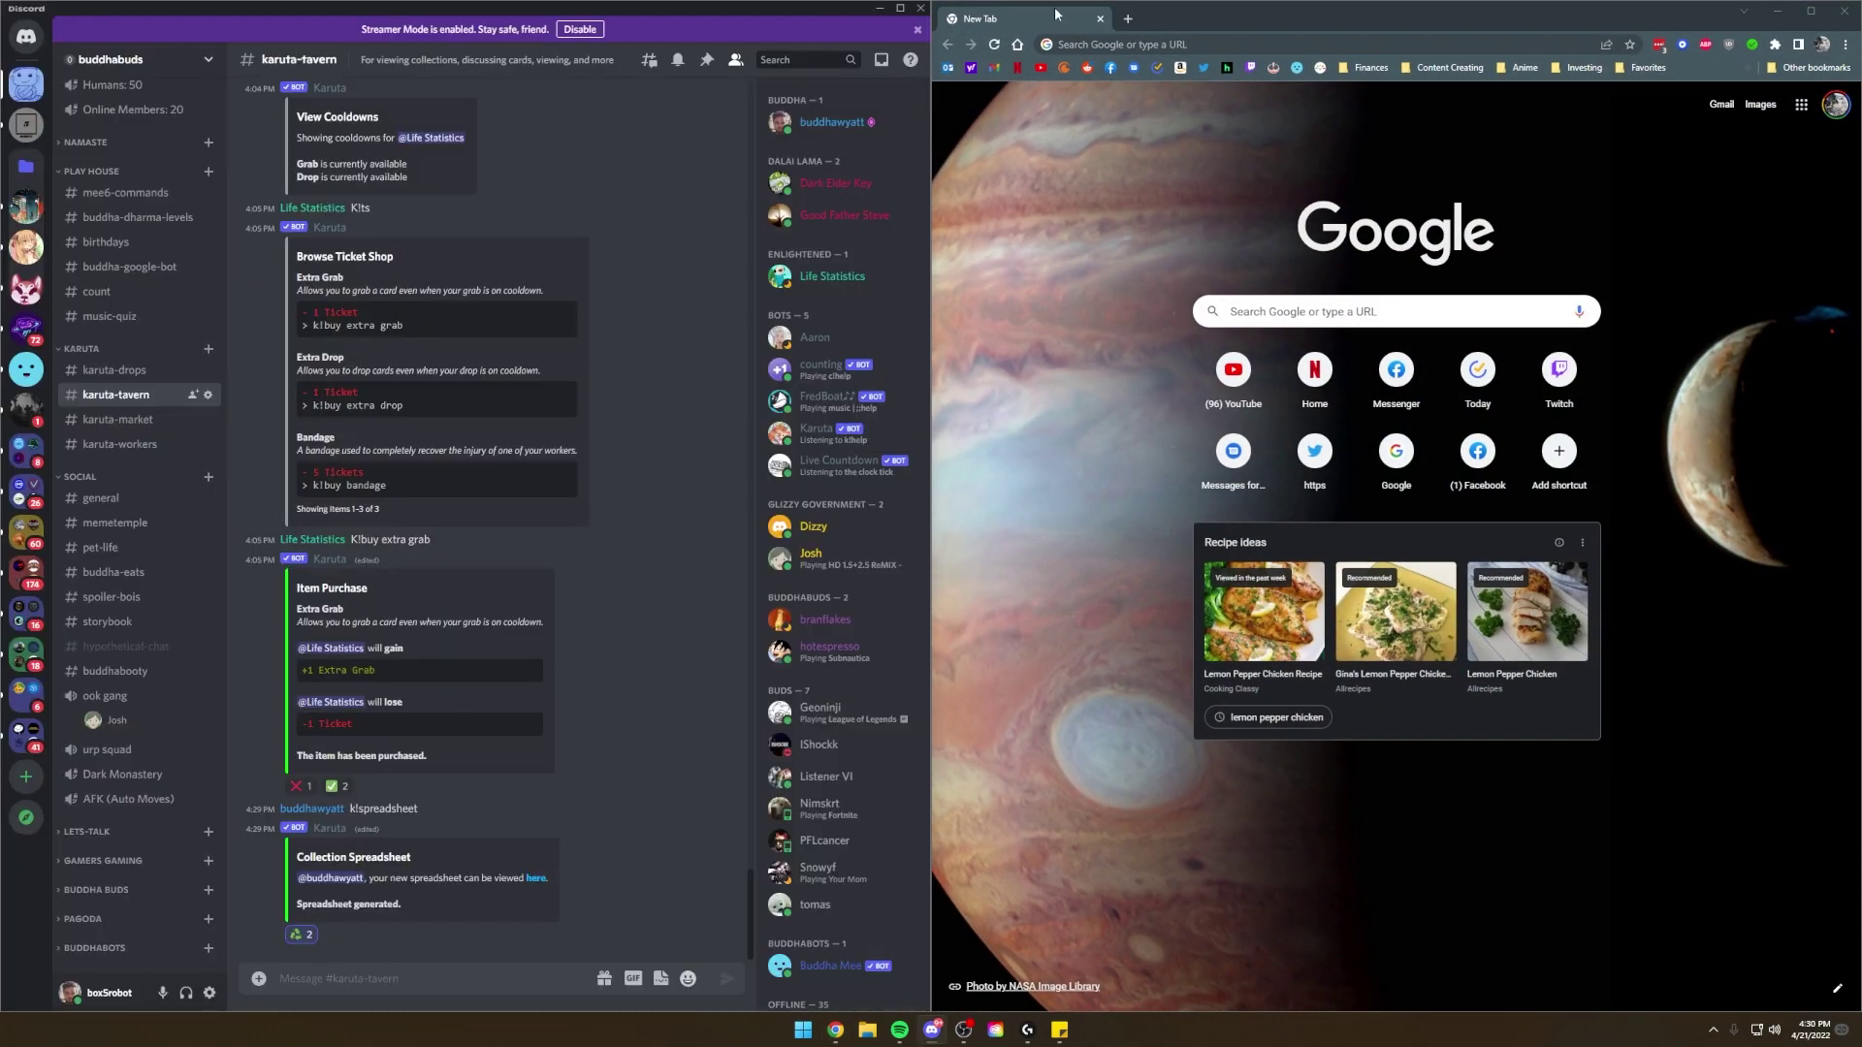
click(1128, 19)
click(1801, 104)
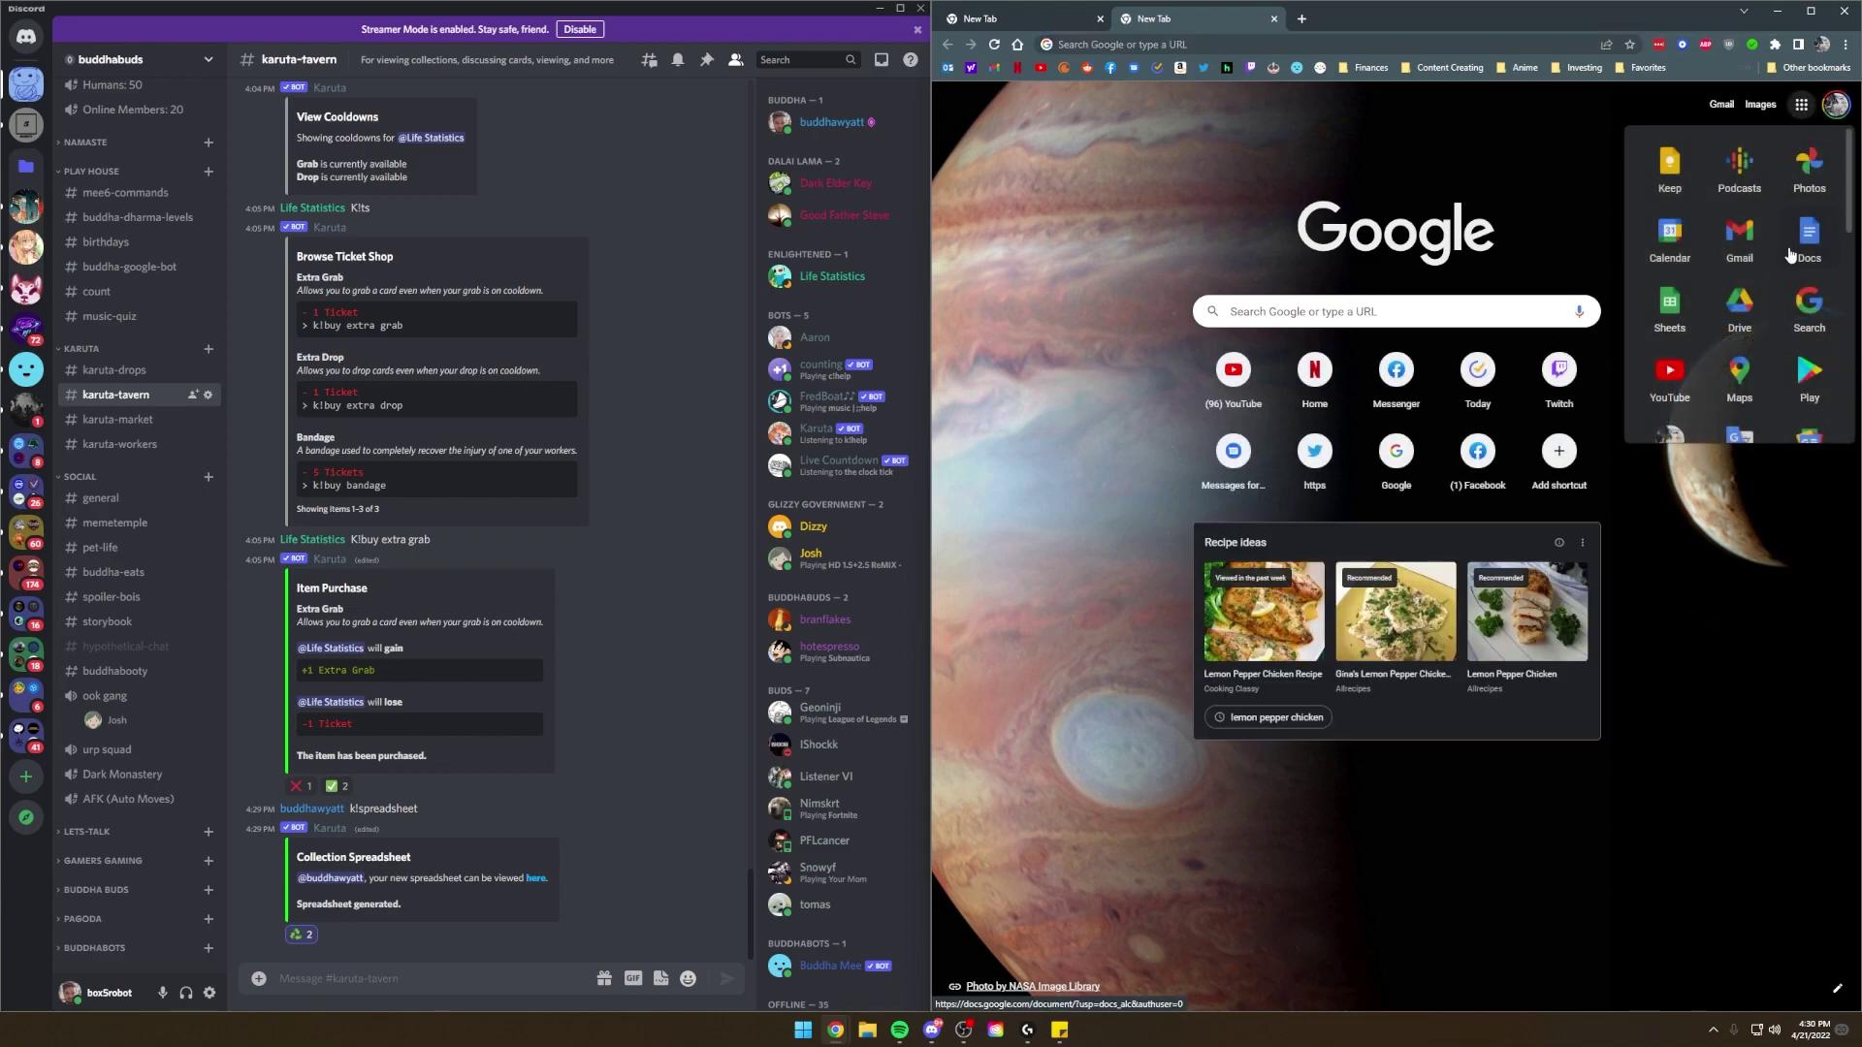
click(1665, 325)
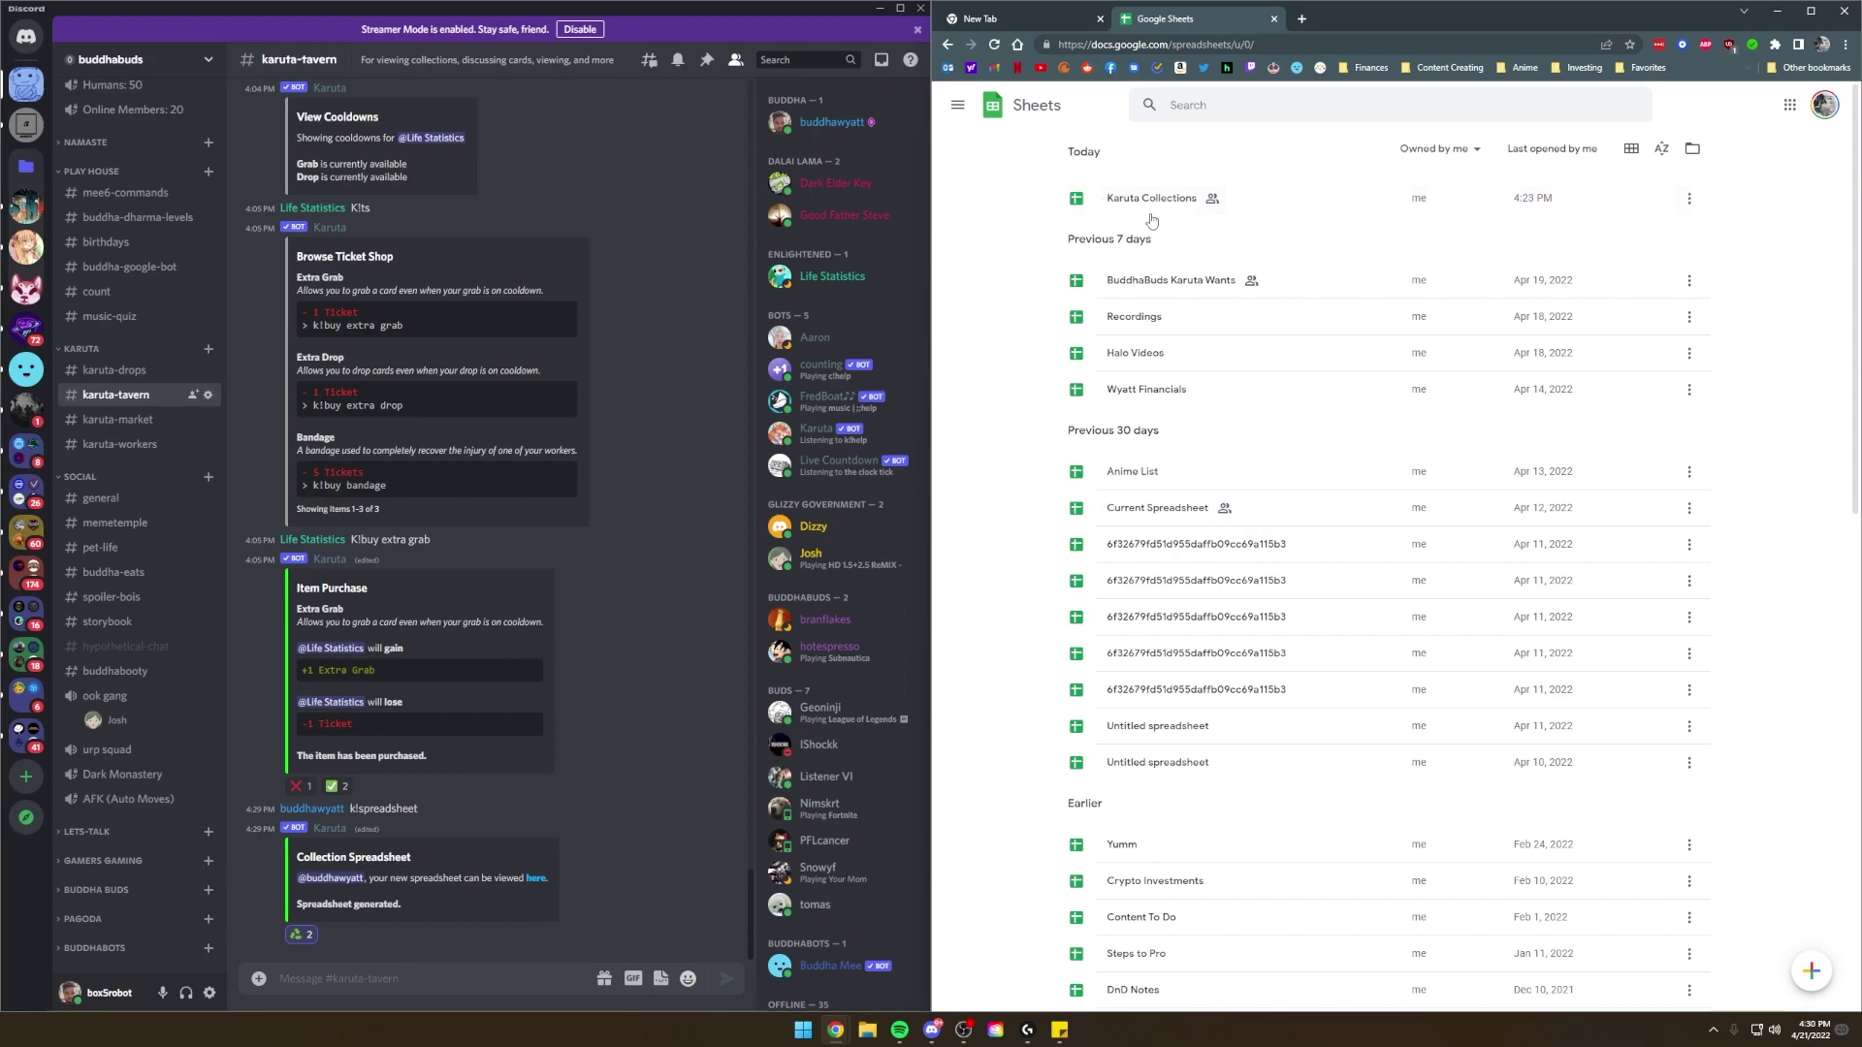
click(1158, 207)
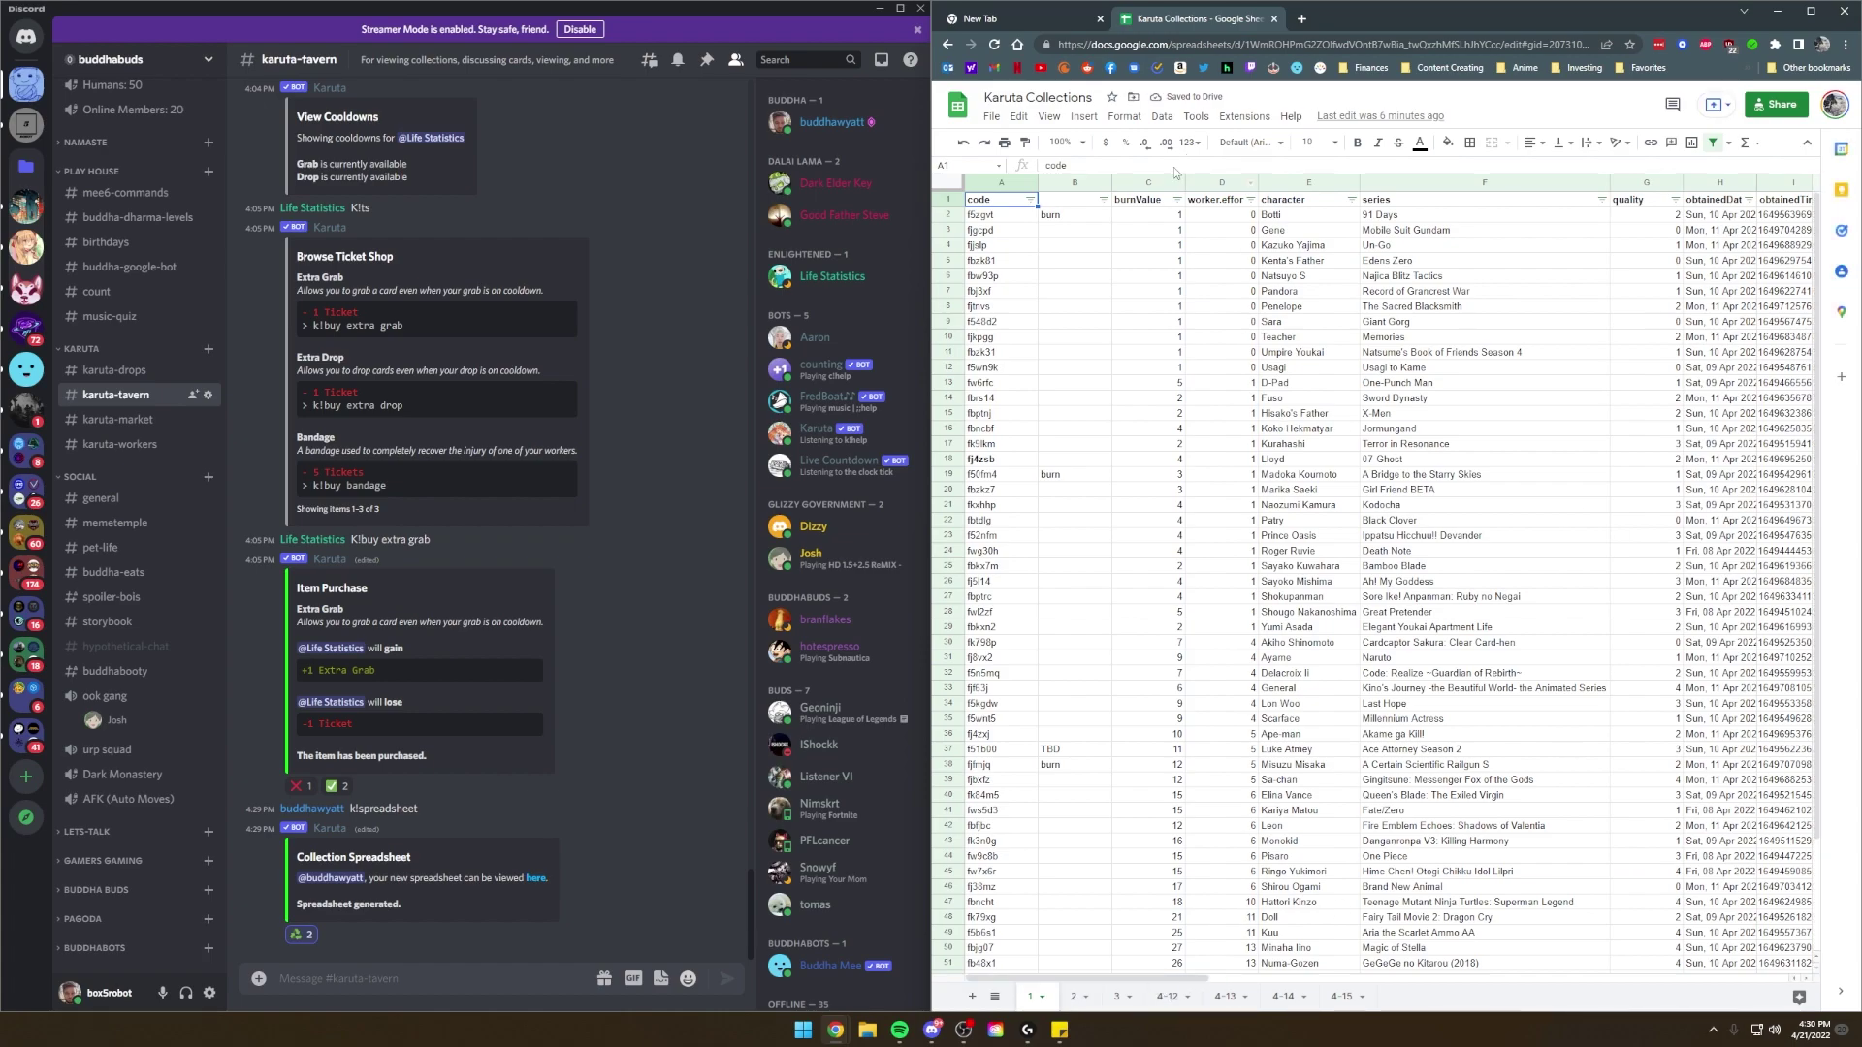
Upload the downloaded file 0e97015ba5282018a1f506f5719903fe.csv from the device for import into the spreadsheet.
click(1000, 117)
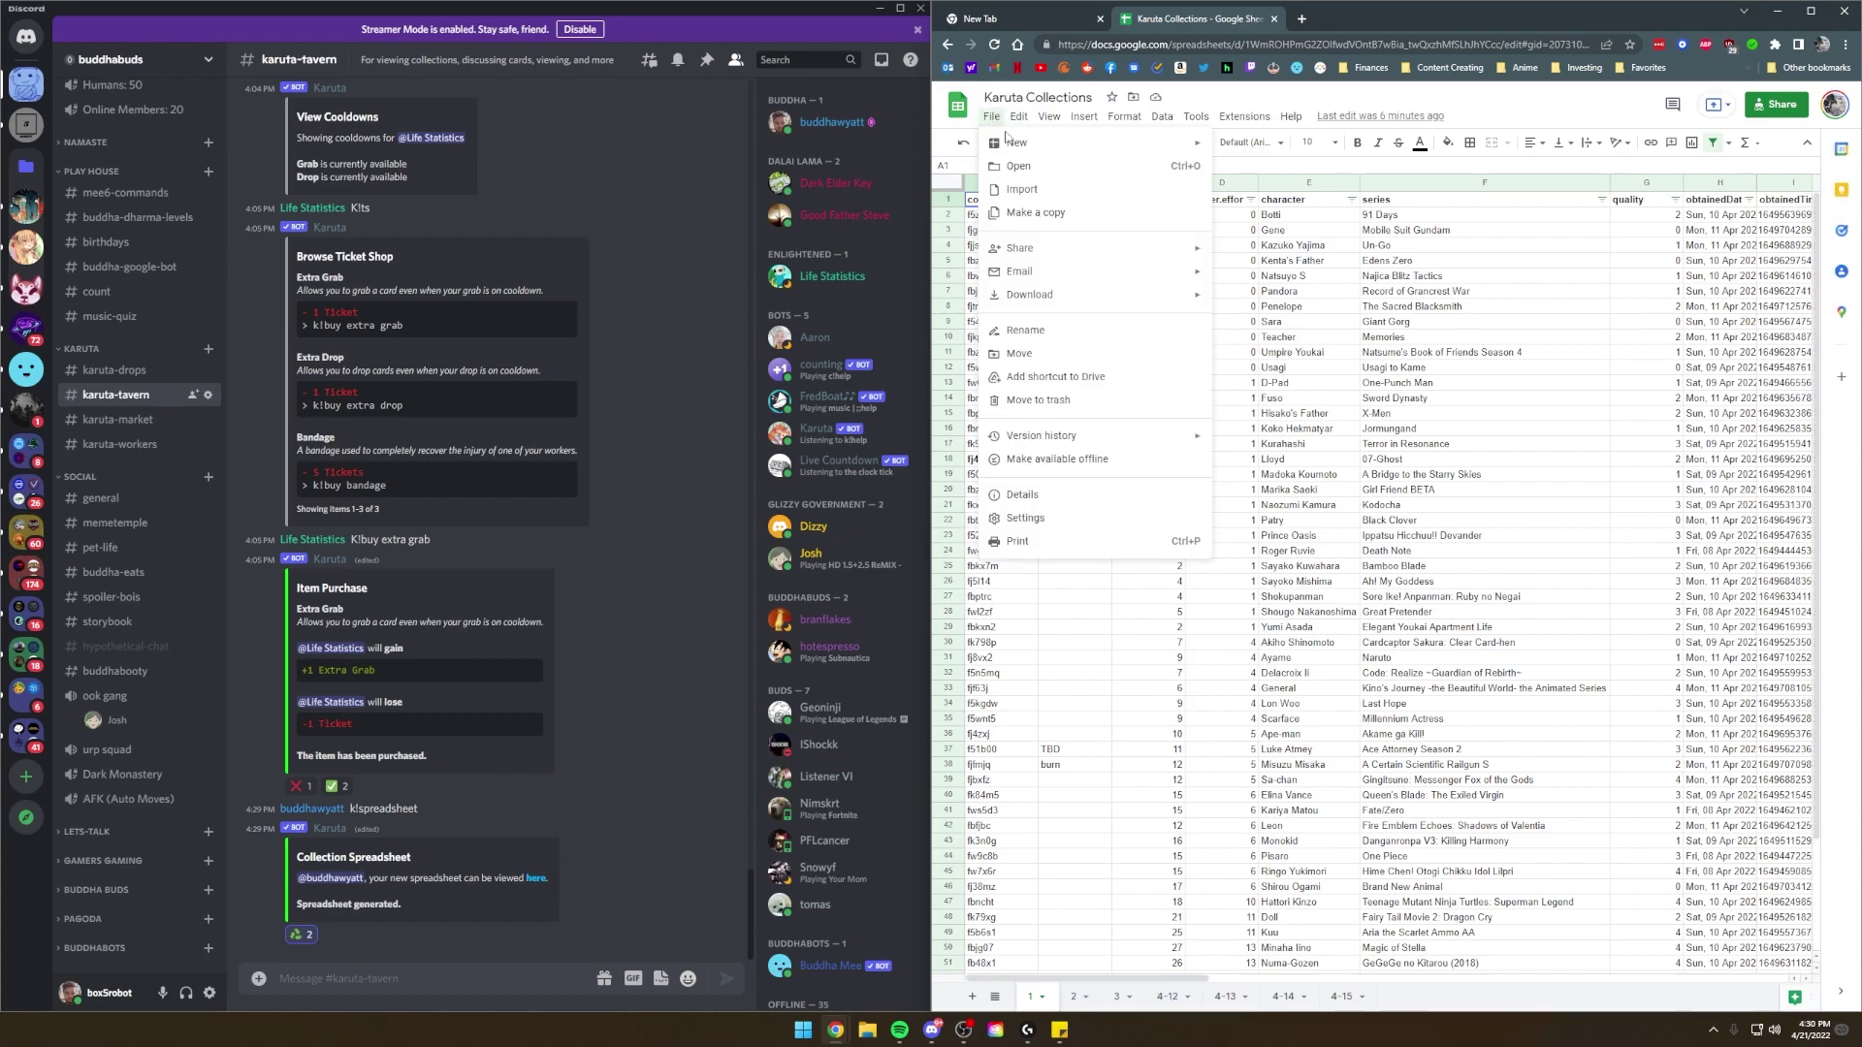
click(1021, 190)
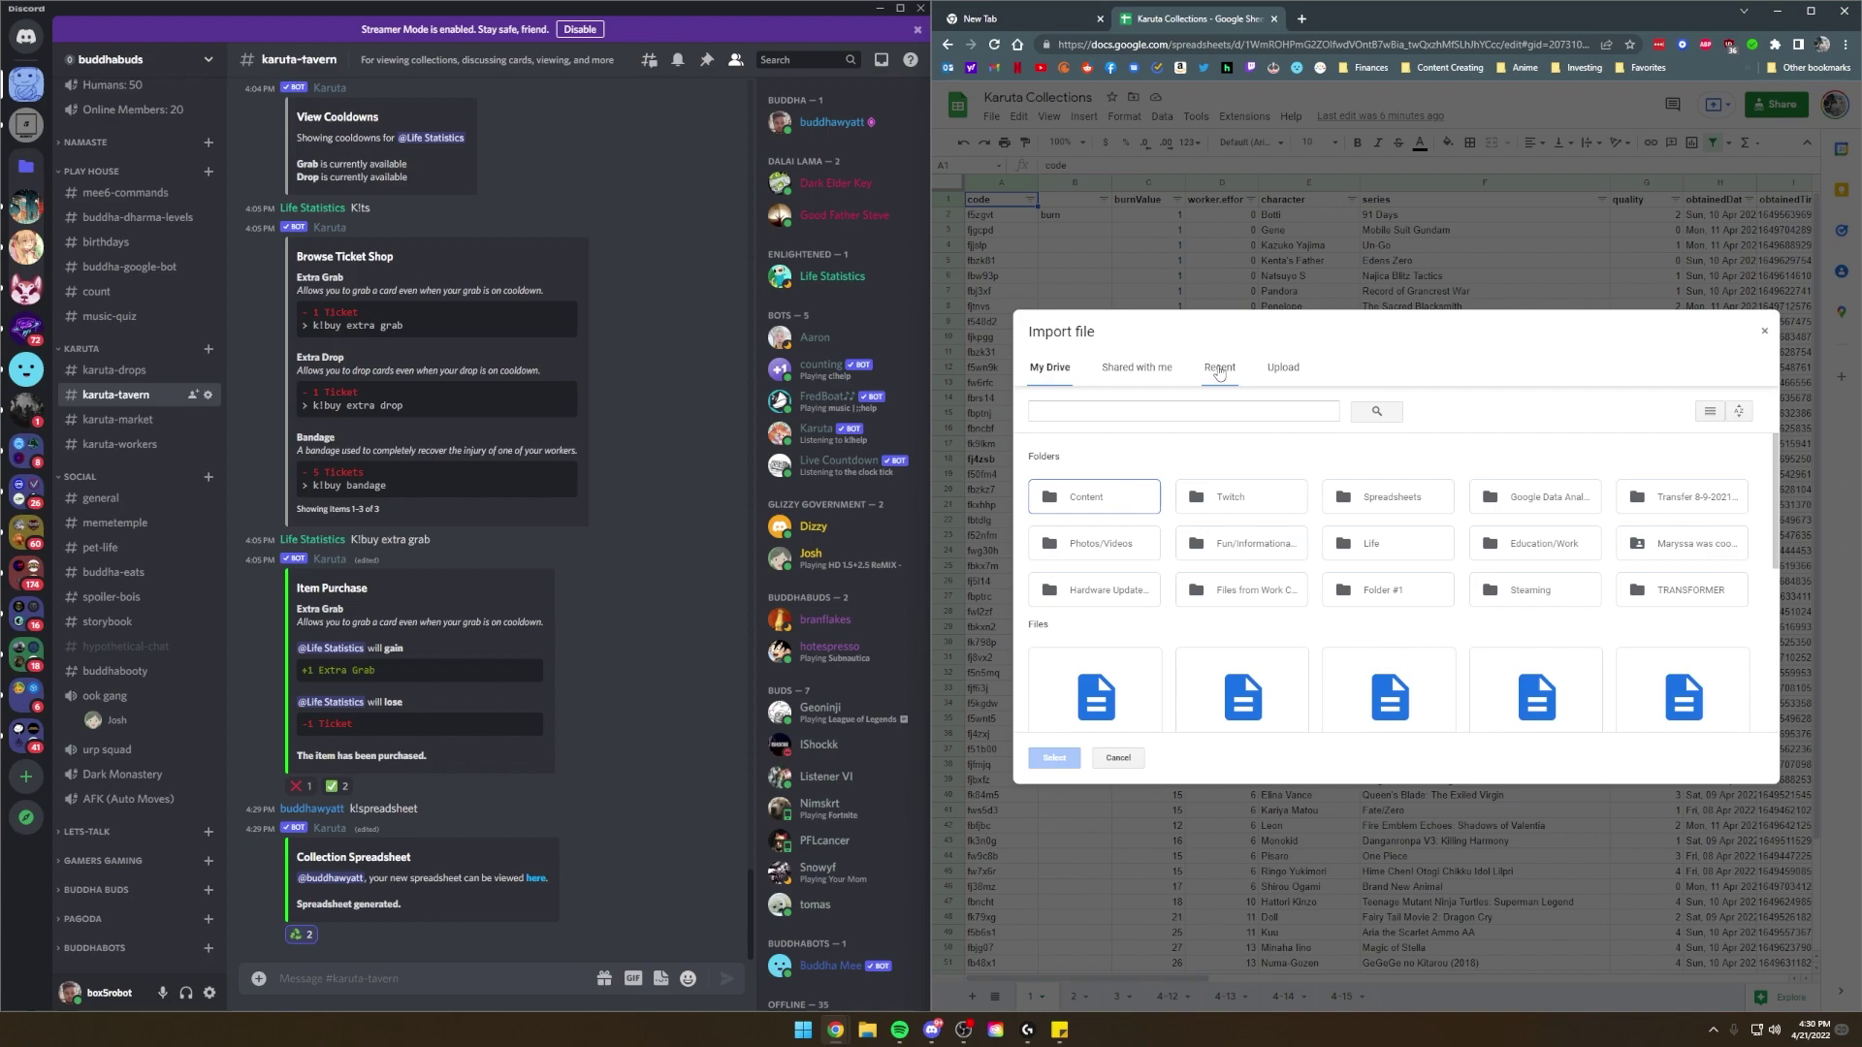
click(1288, 369)
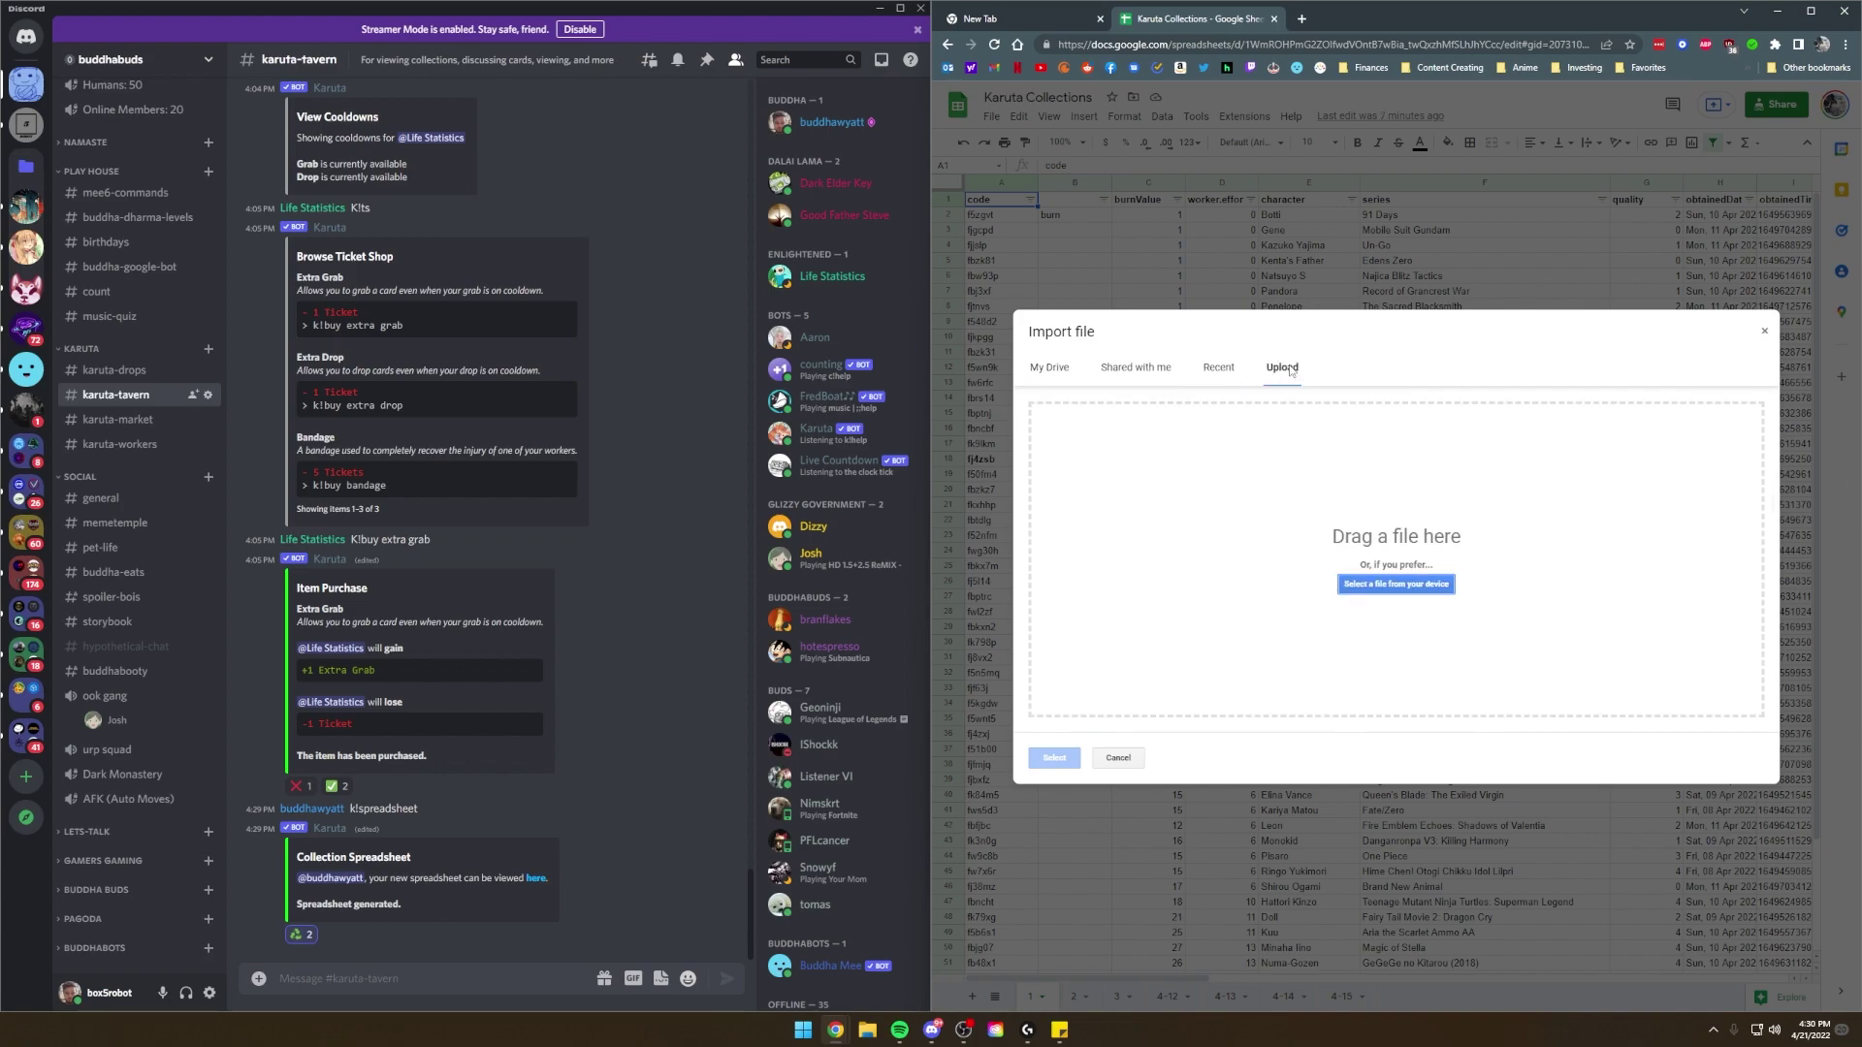
click(1397, 583)
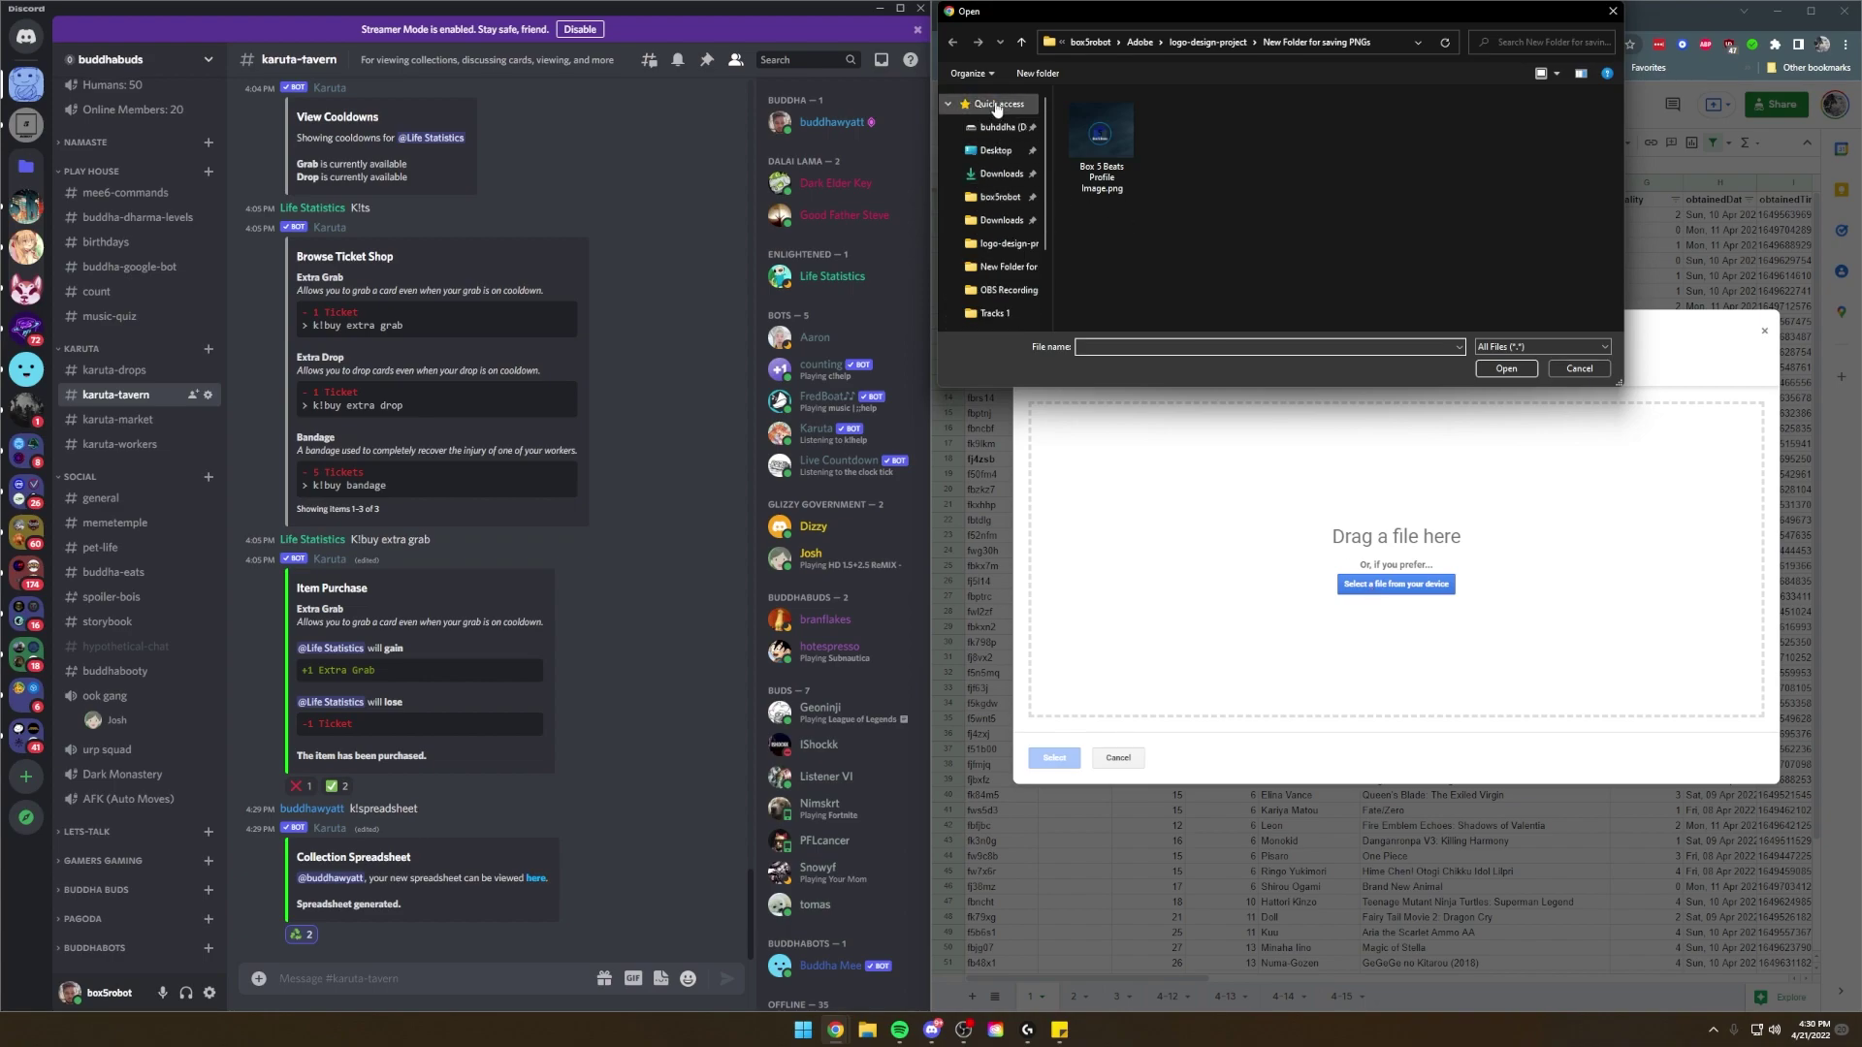
click(997, 104)
scroll(1116, 236, down, 1)
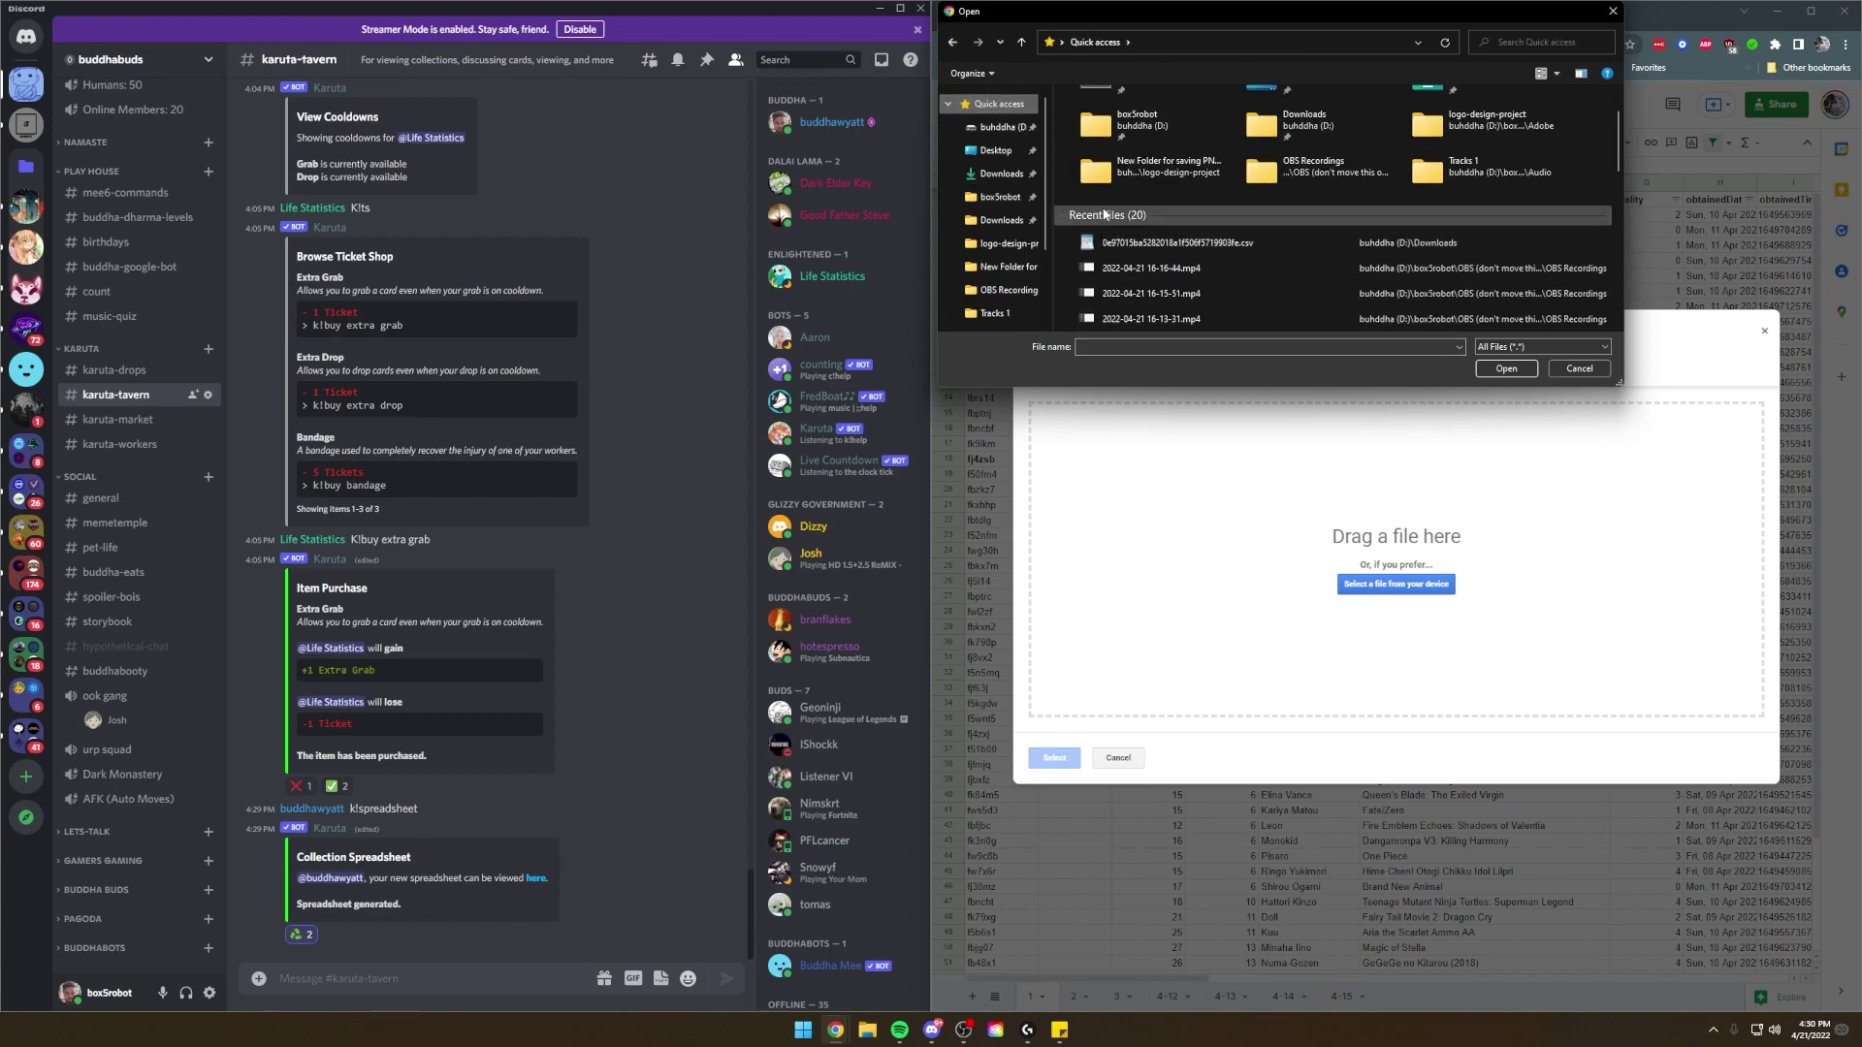
double_click(1203, 246)
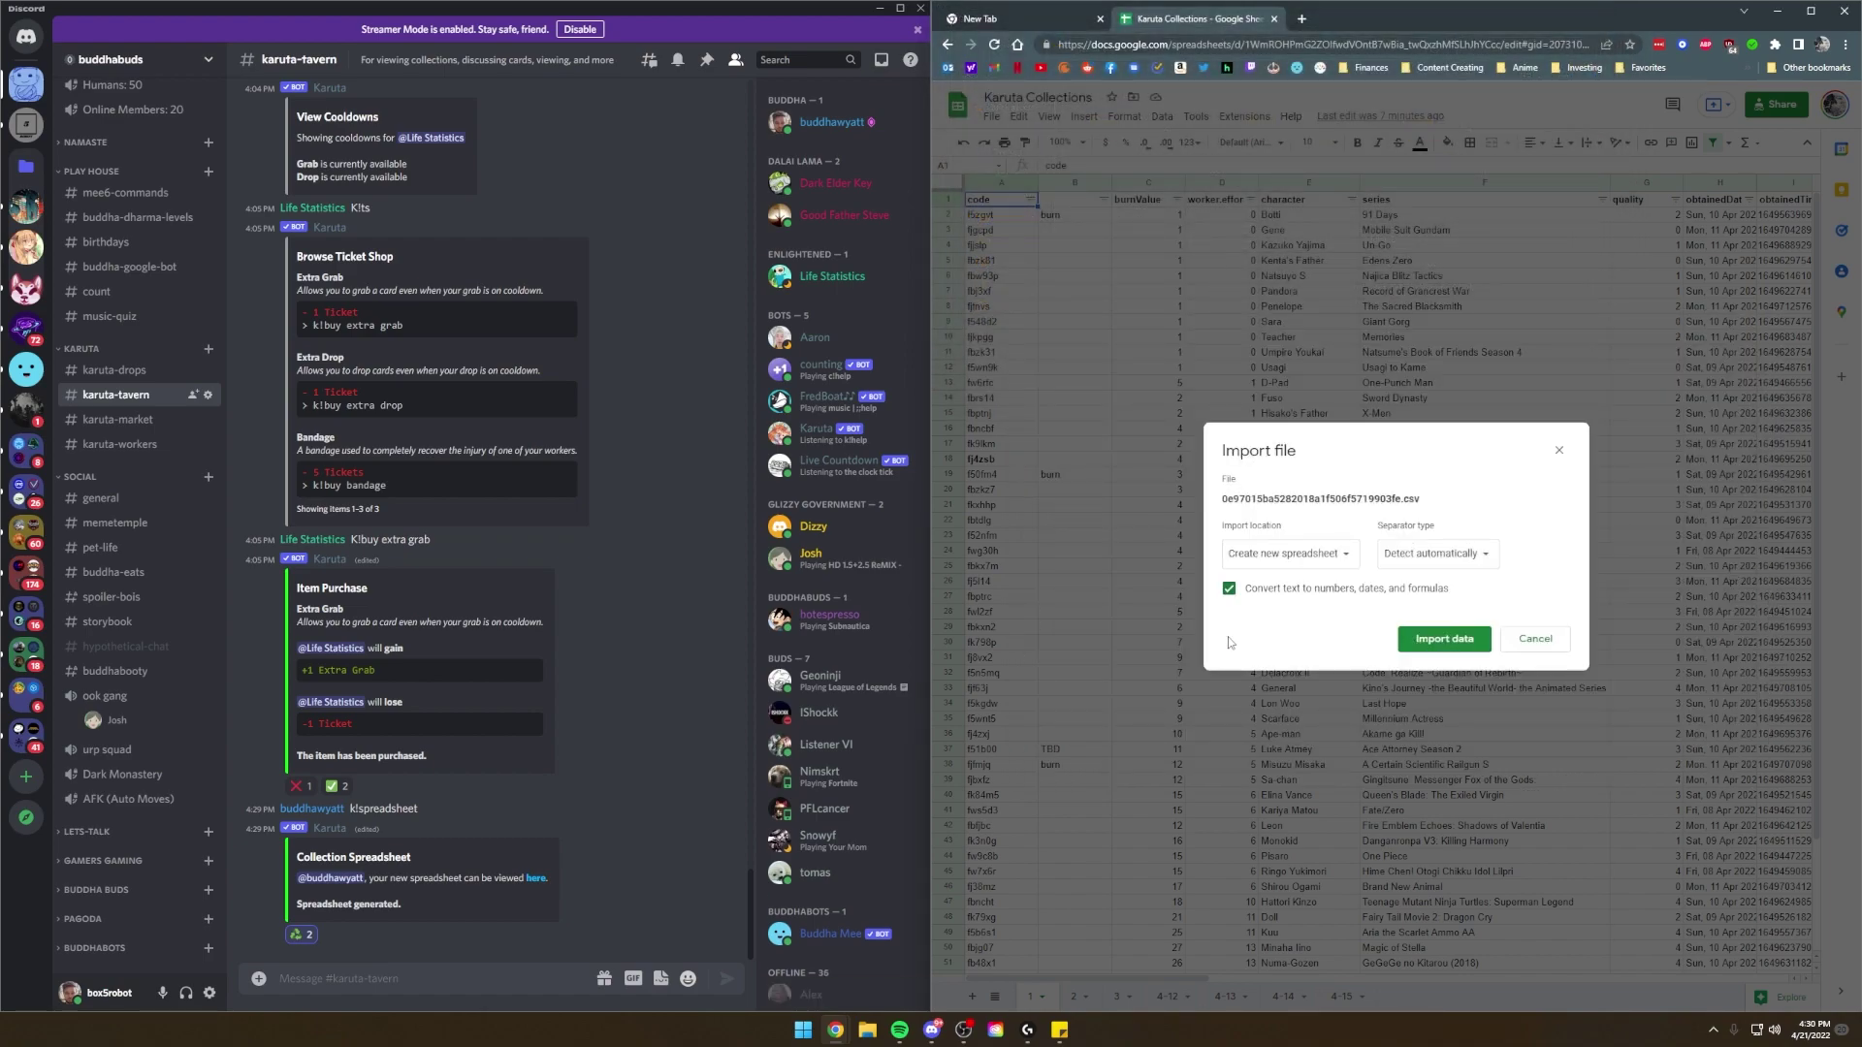
Import the CSV data with the import location set to Insert new sheet(s).
click(1279, 570)
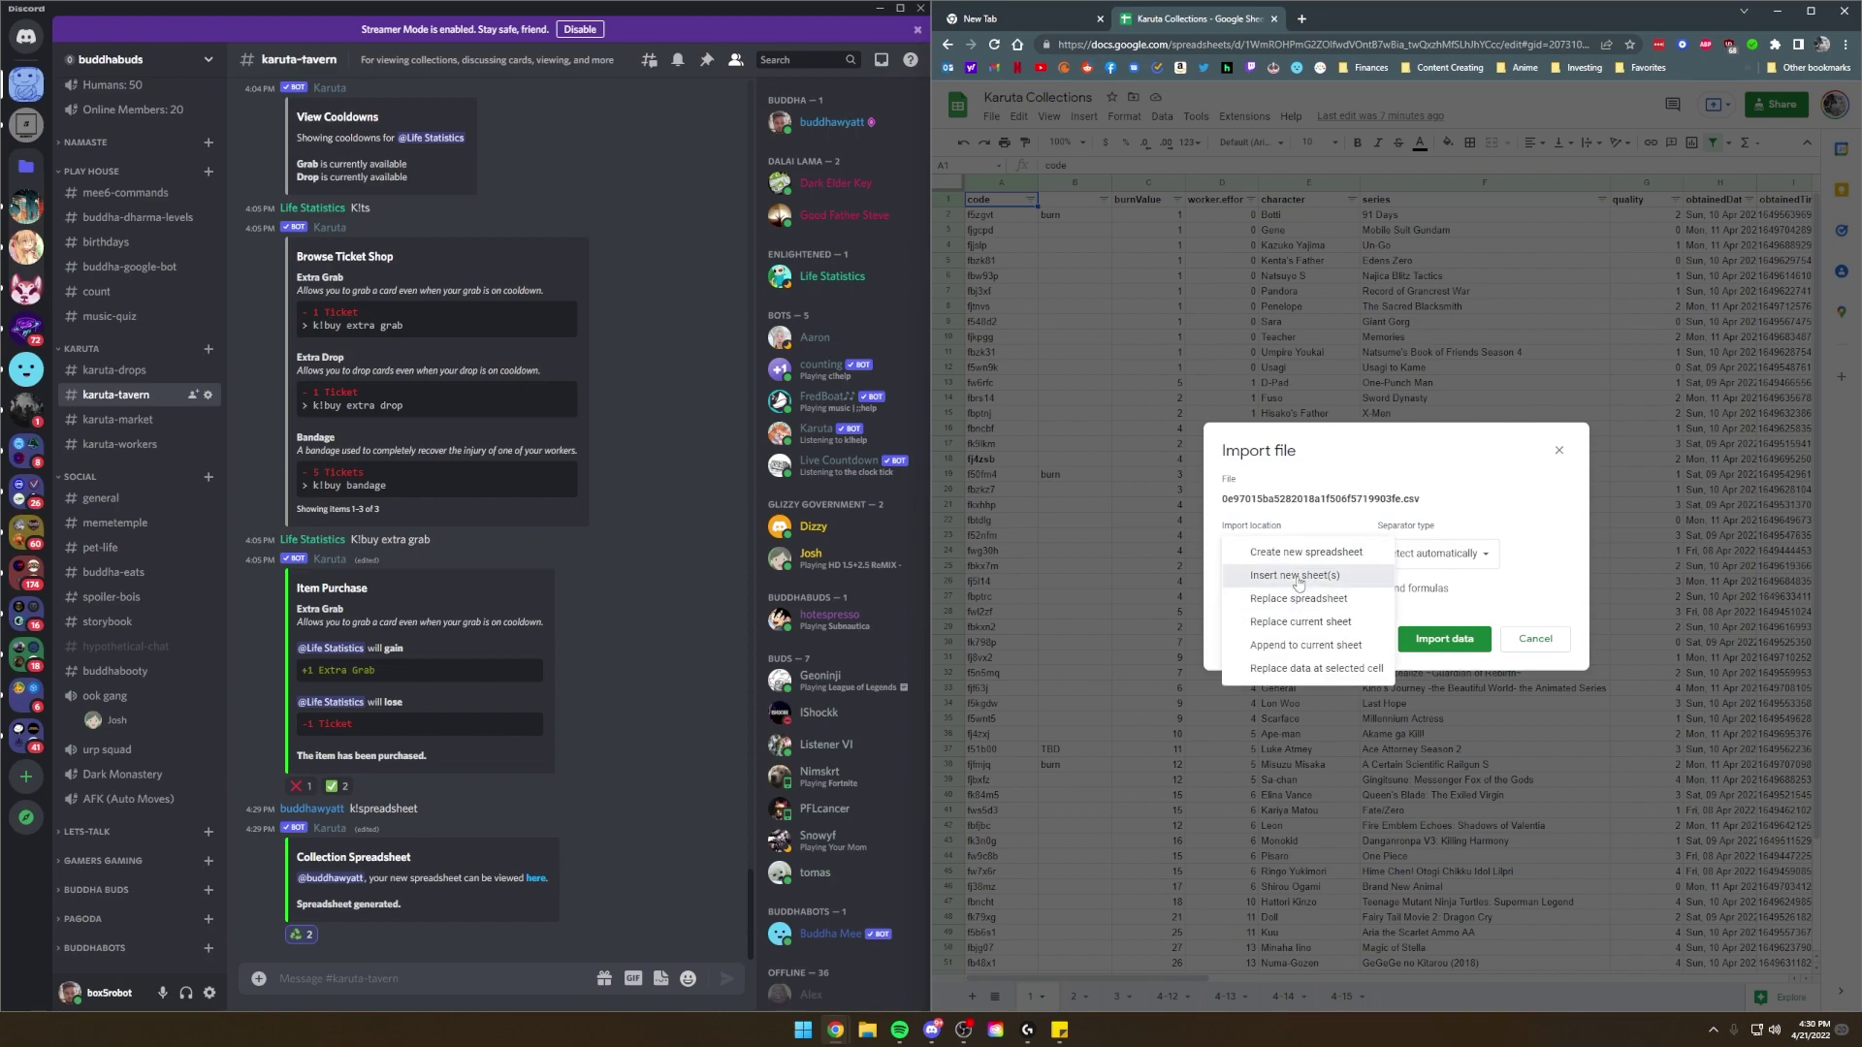
click(1297, 576)
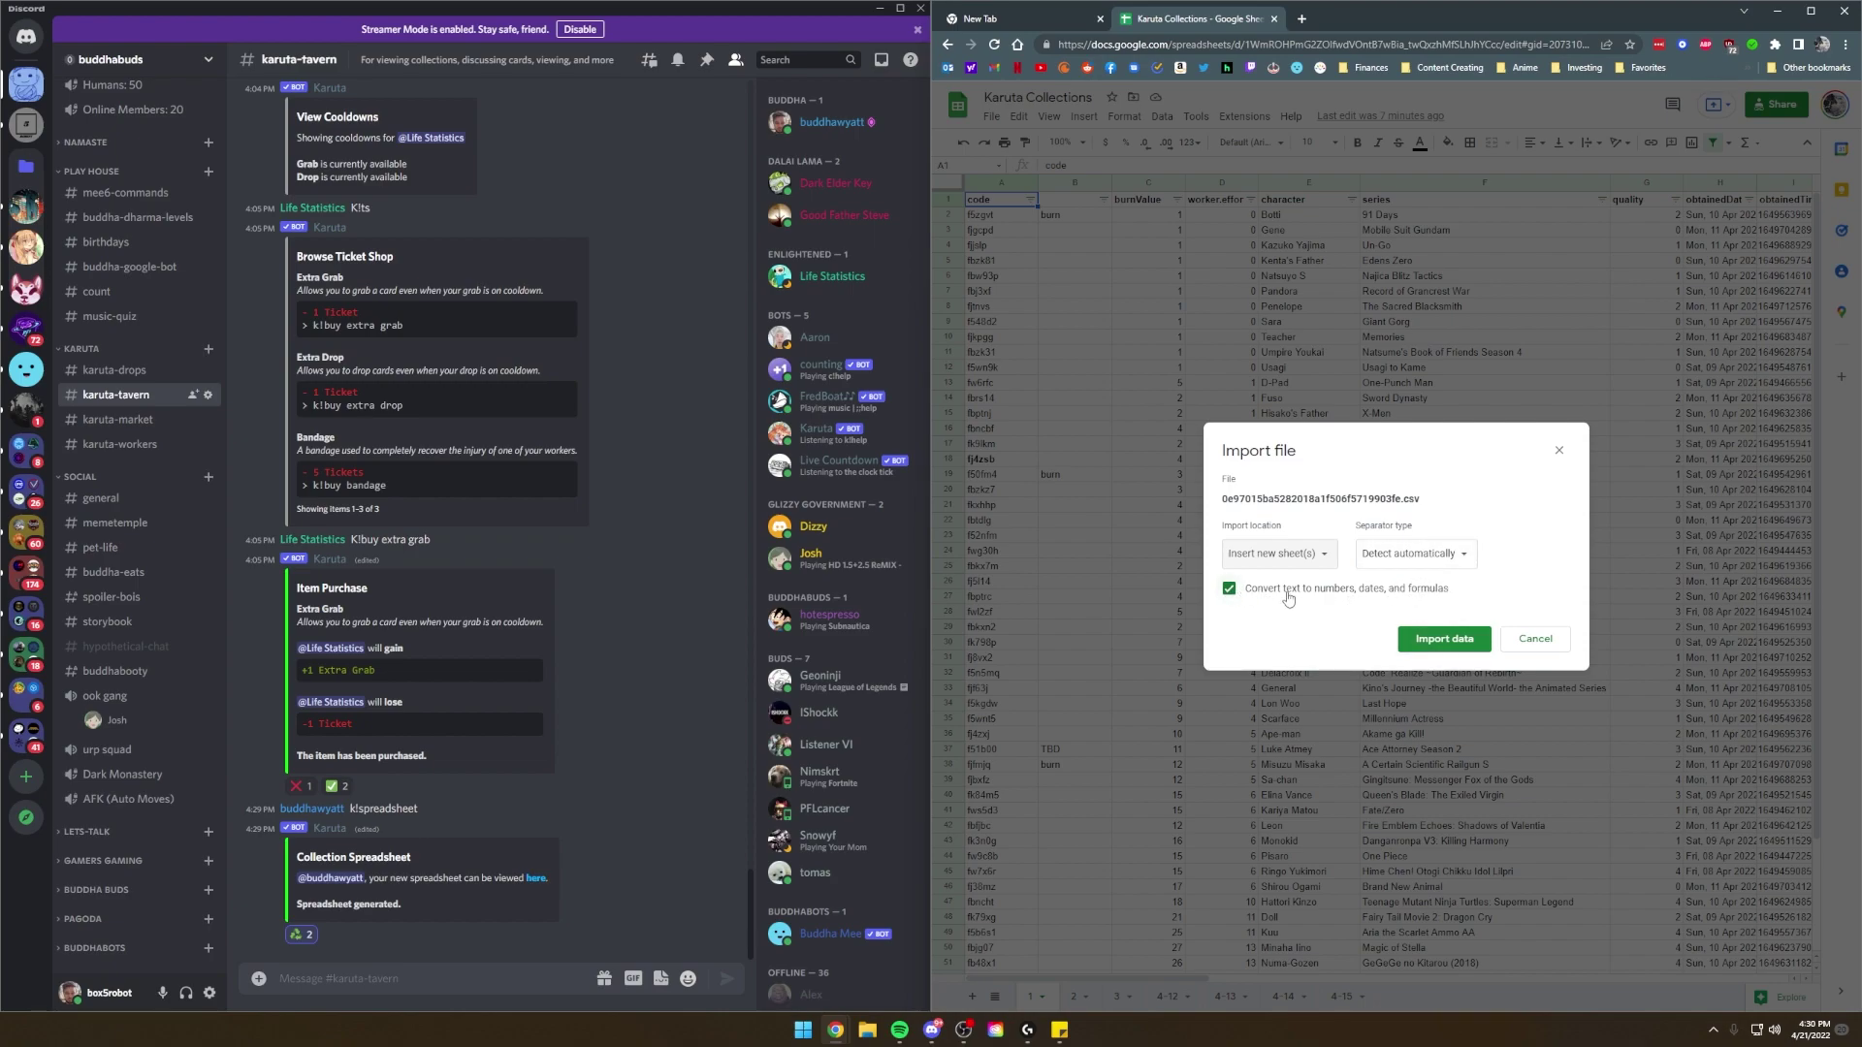
click(1444, 638)
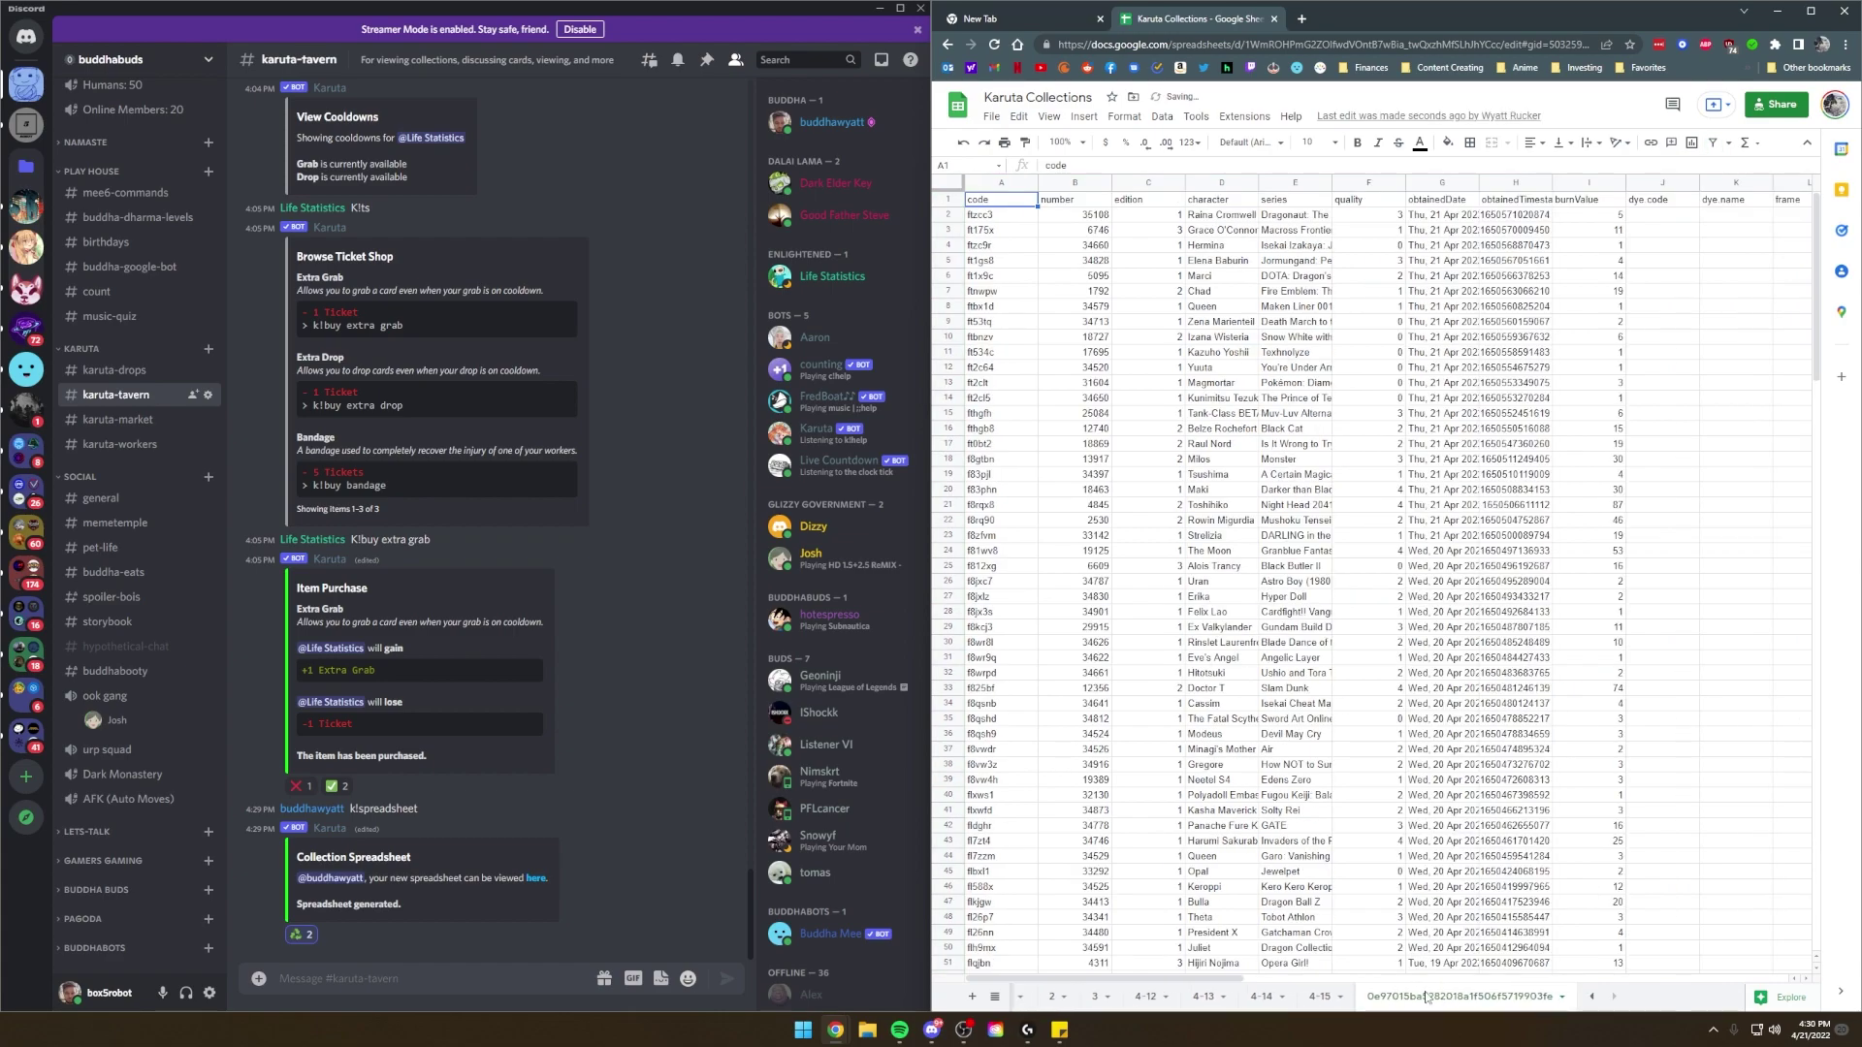
Rename the imported sheet to 4-21 and maximize the browser window.
right_click(1424, 998)
click(1521, 869)
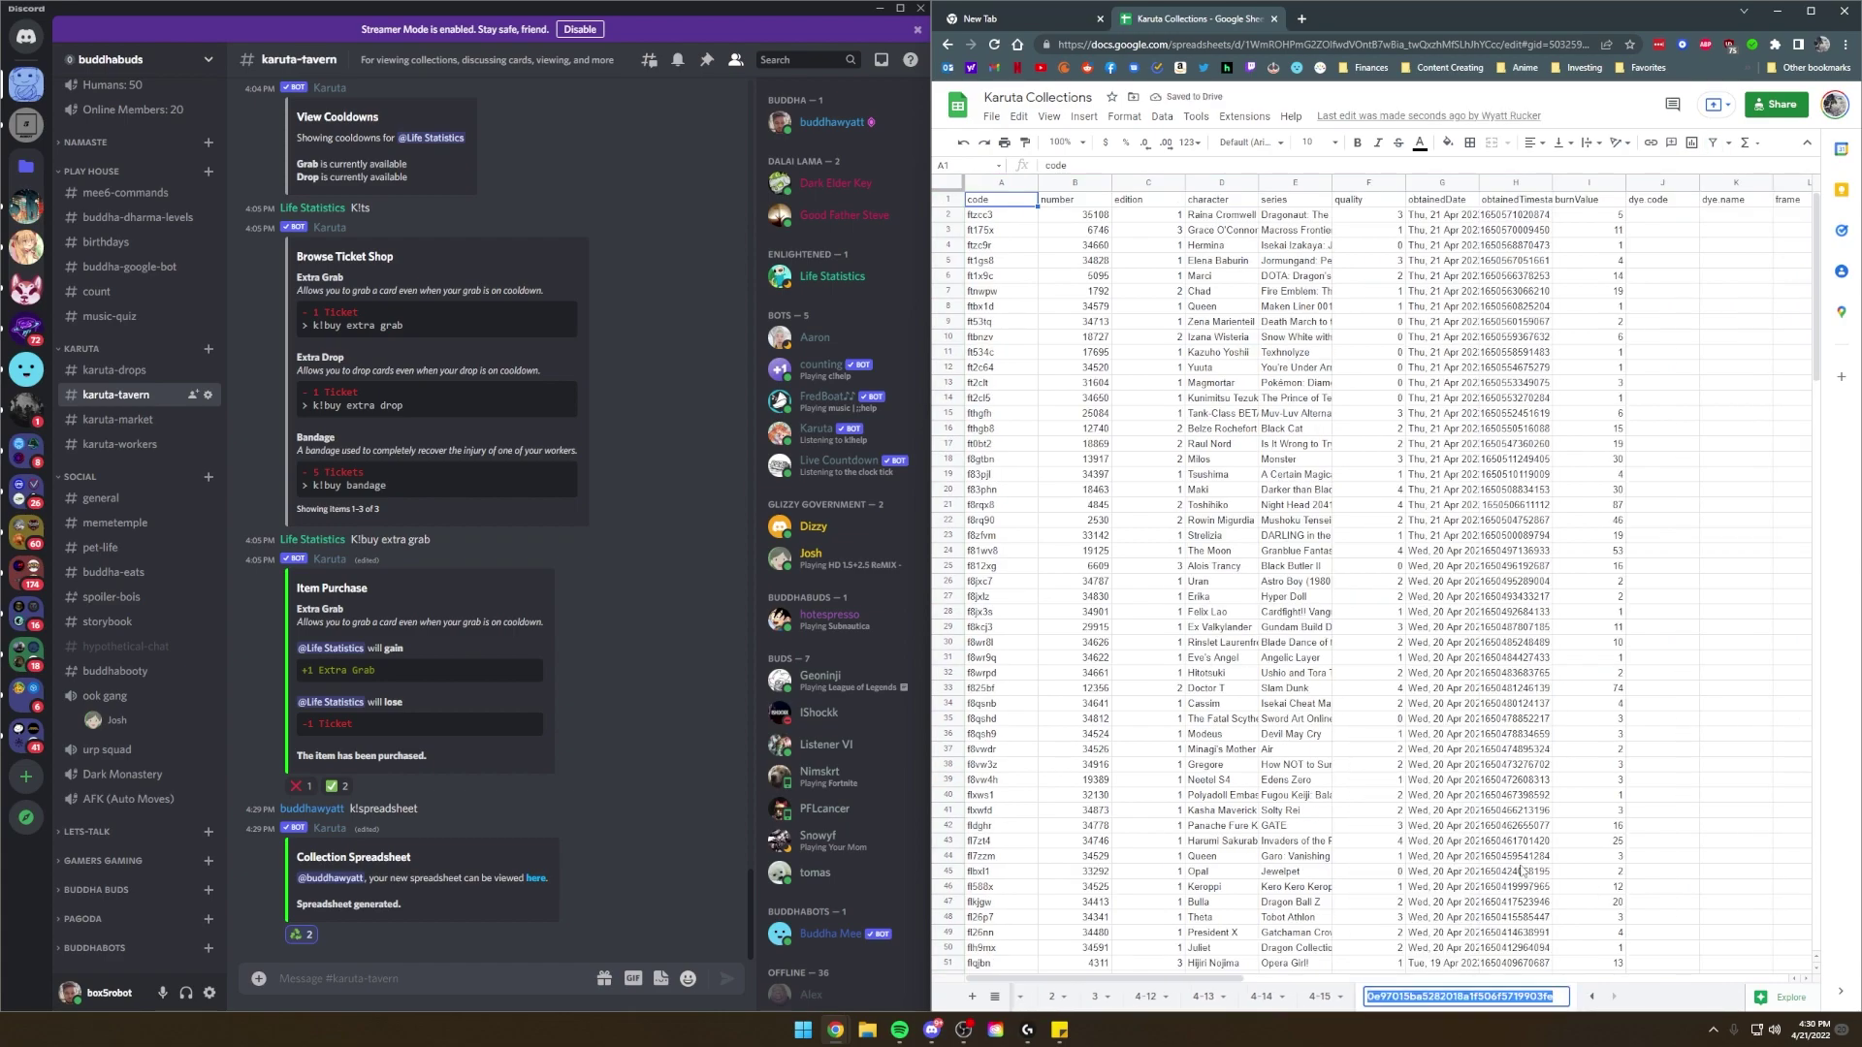
text(4-)
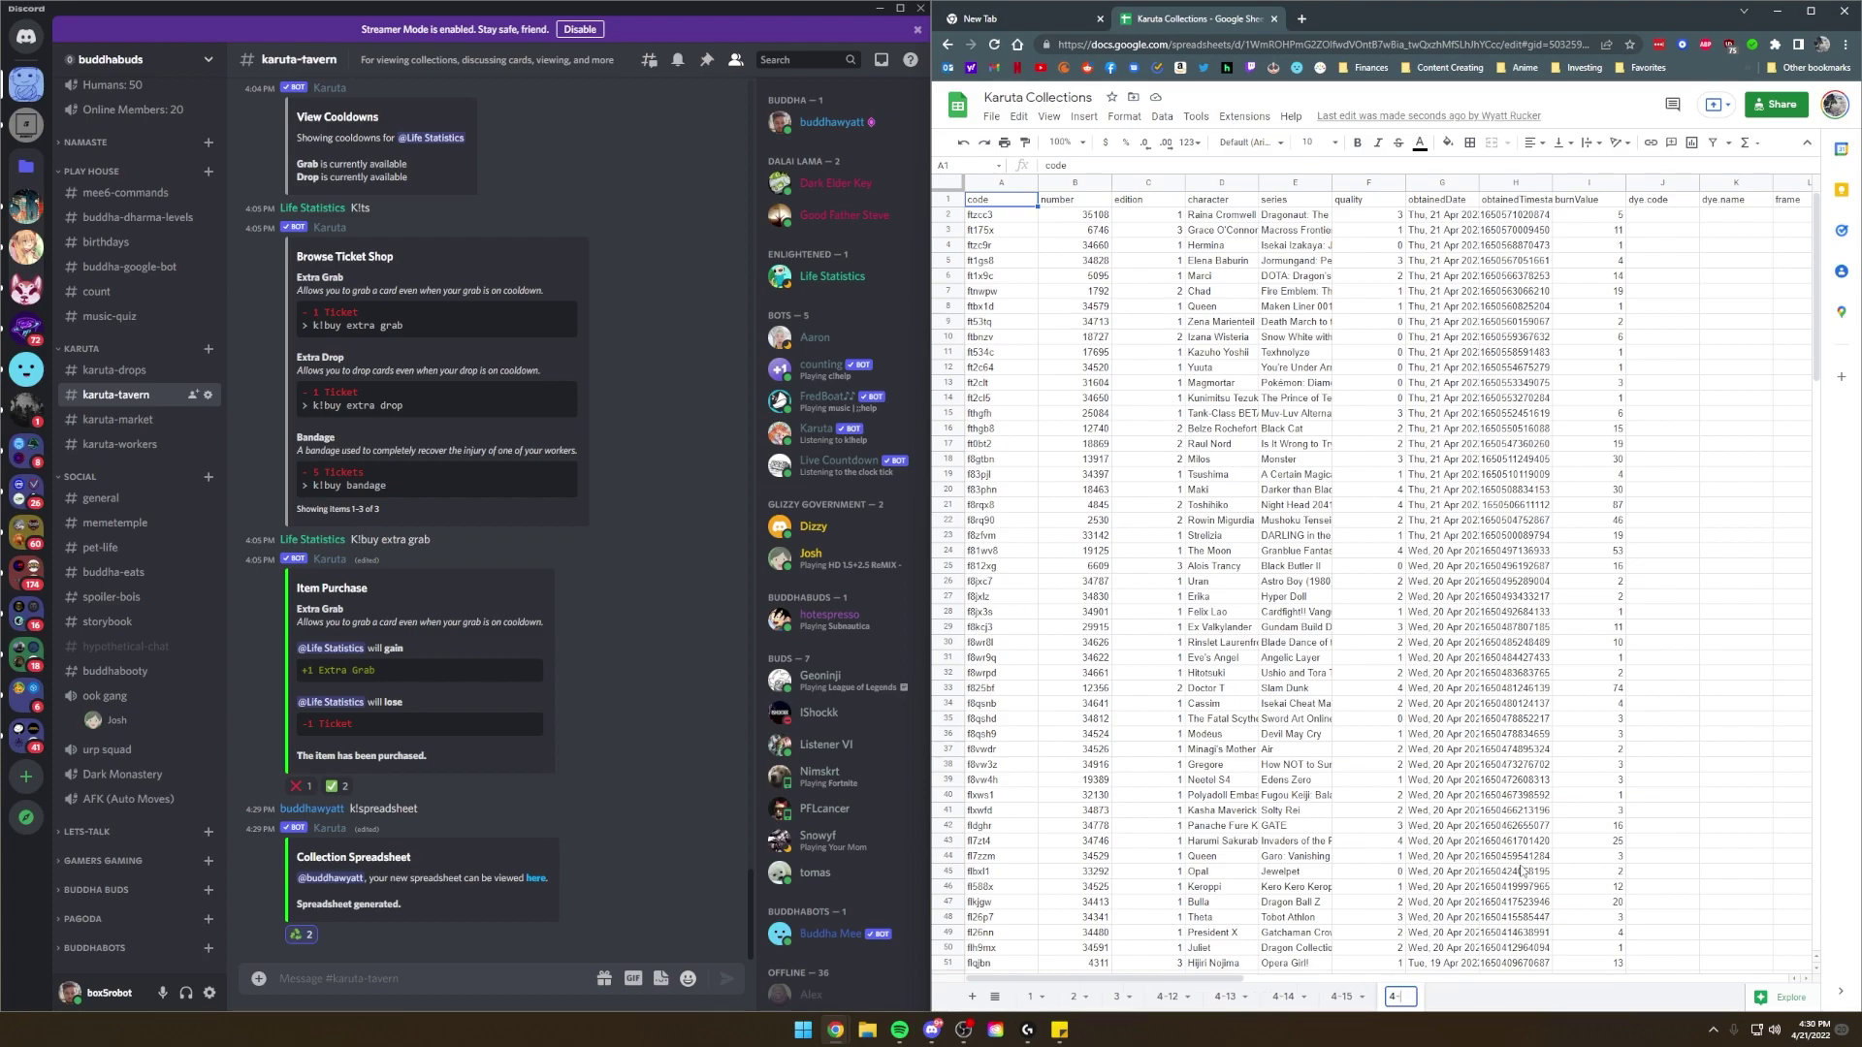
text(21)
key(Return)
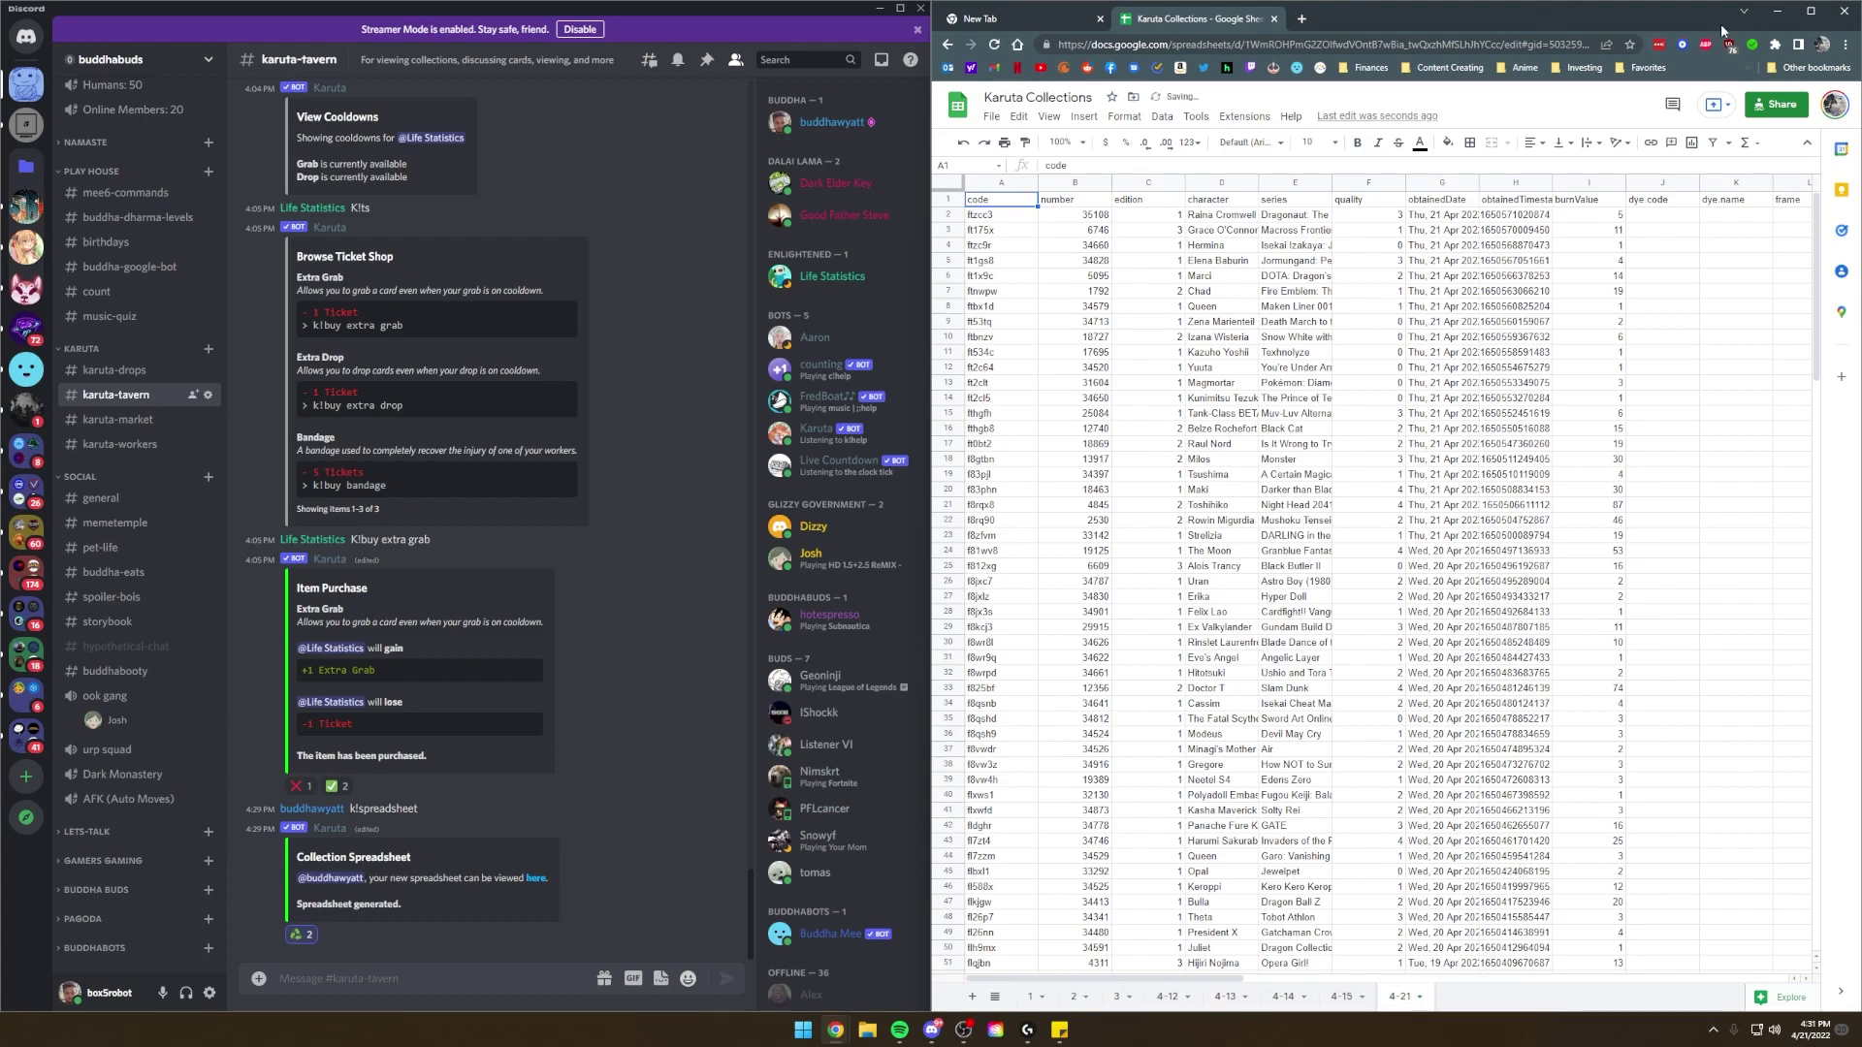
click(1810, 10)
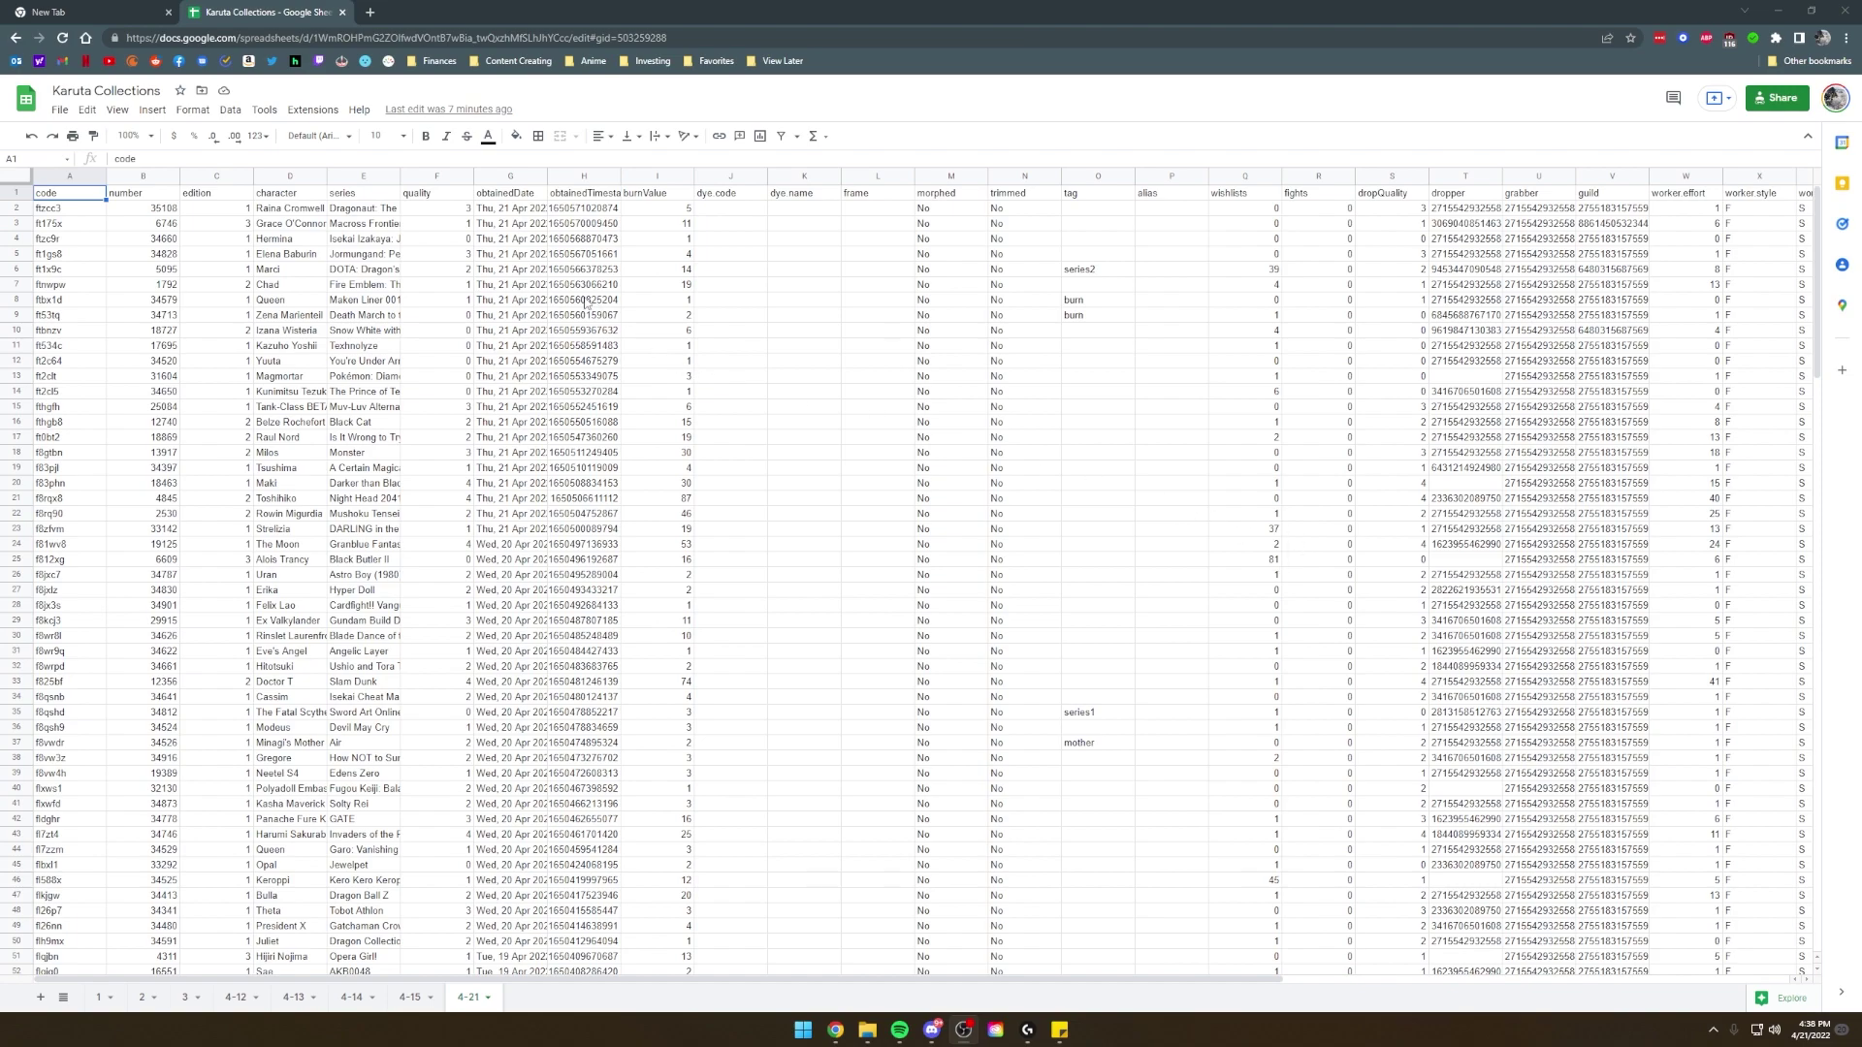
Clear the contents of the obtainedDate and obtainedTimestamp columns (G and H) on the 4-21 sheet.
click(516, 198)
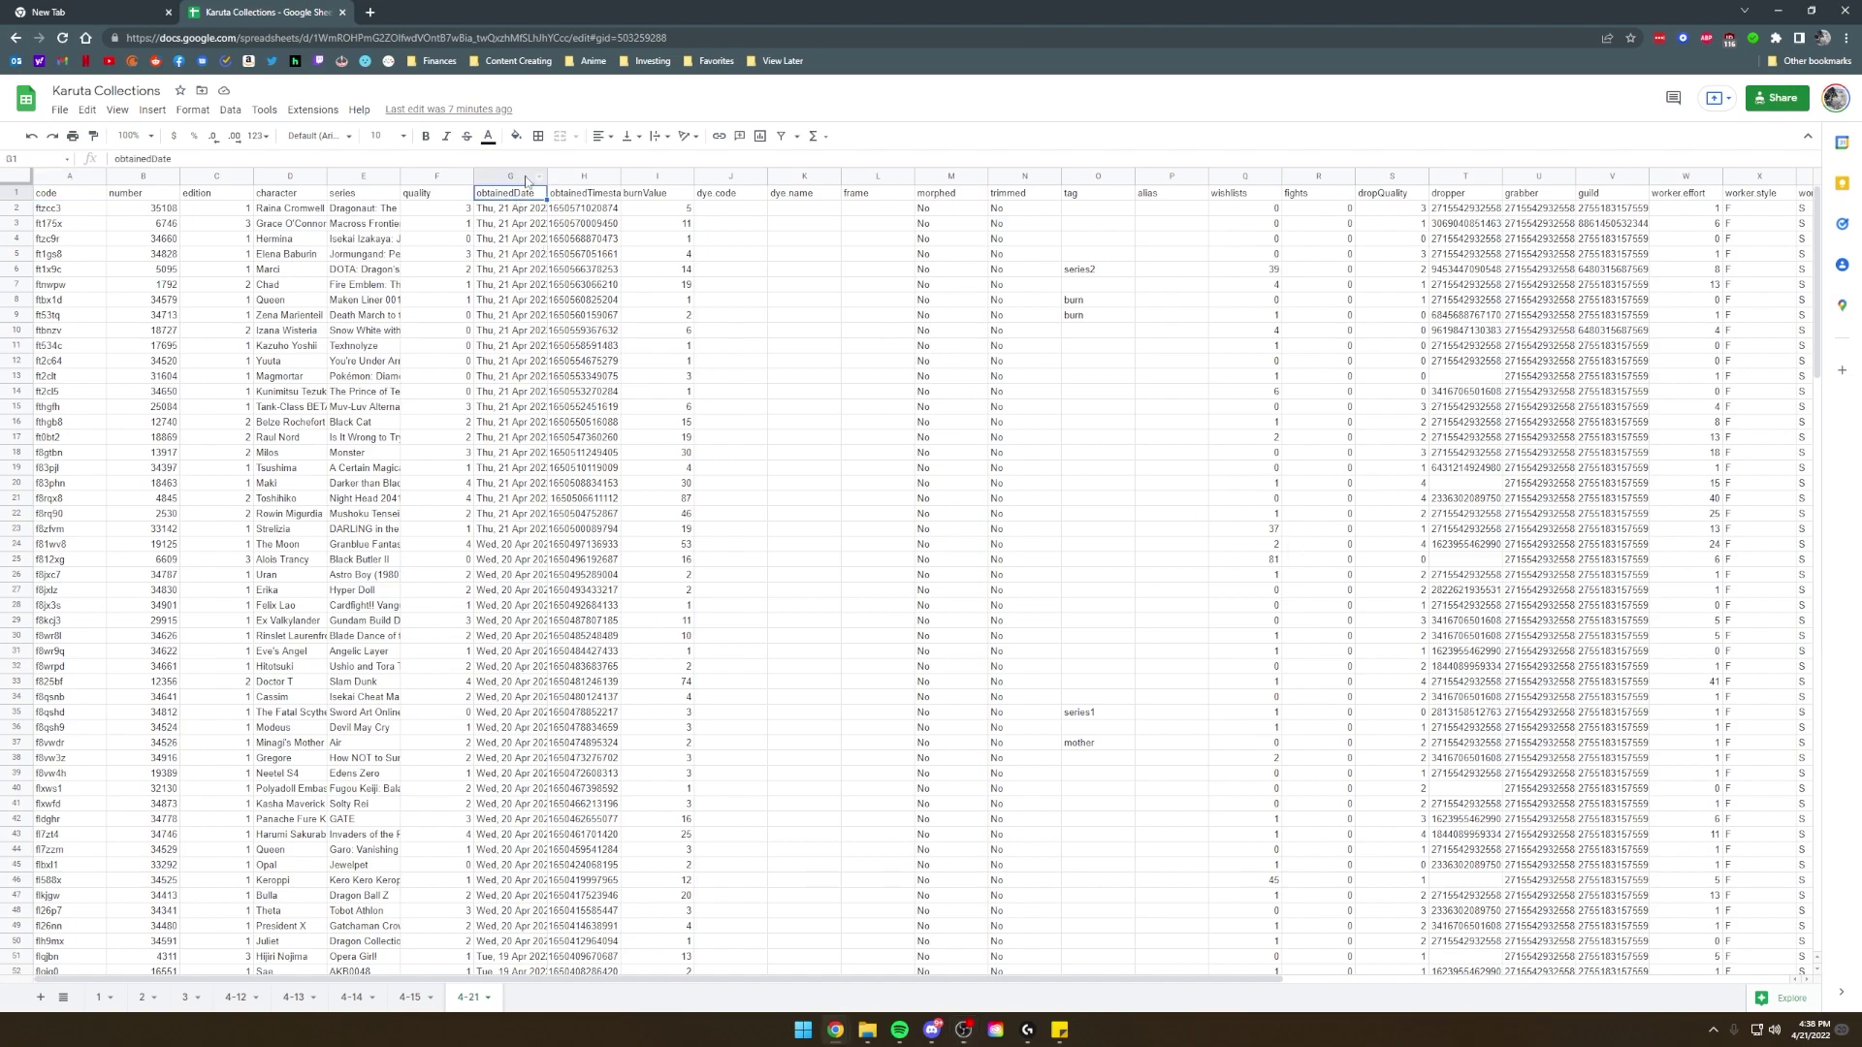
click(520, 176)
click(505, 198)
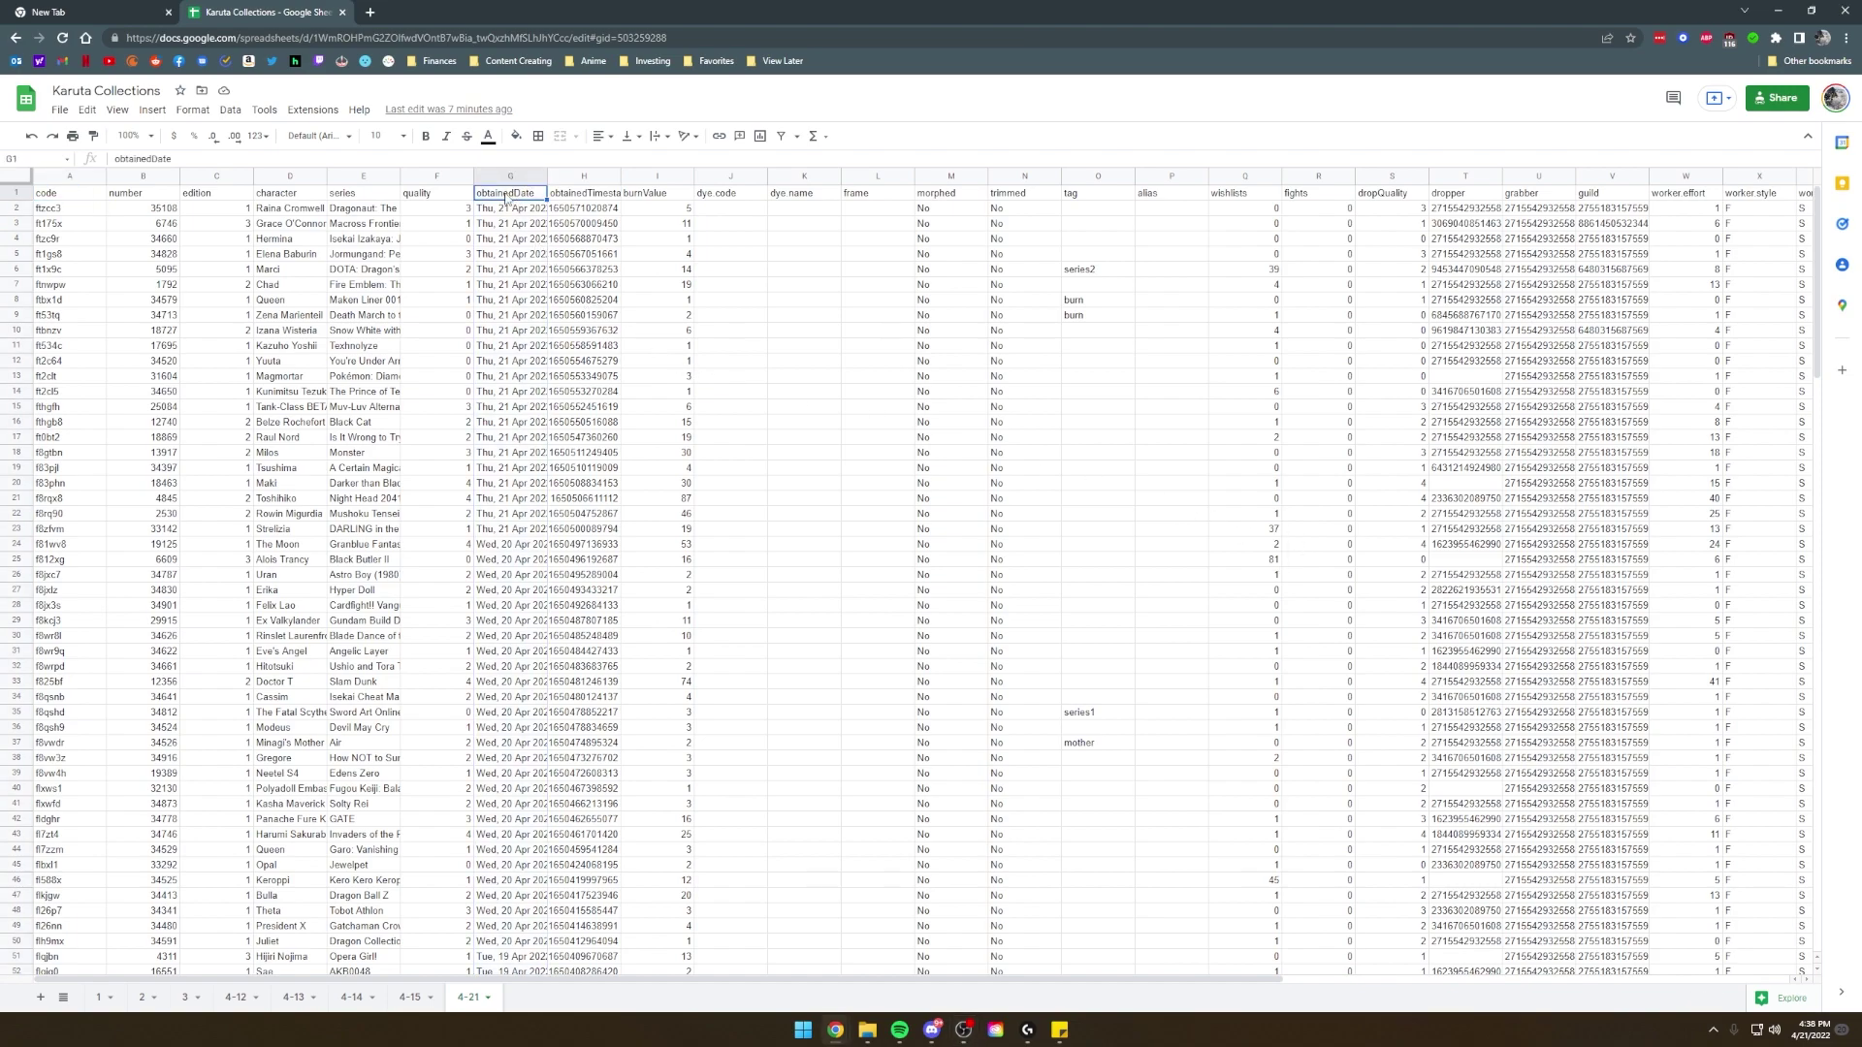
click(594, 198)
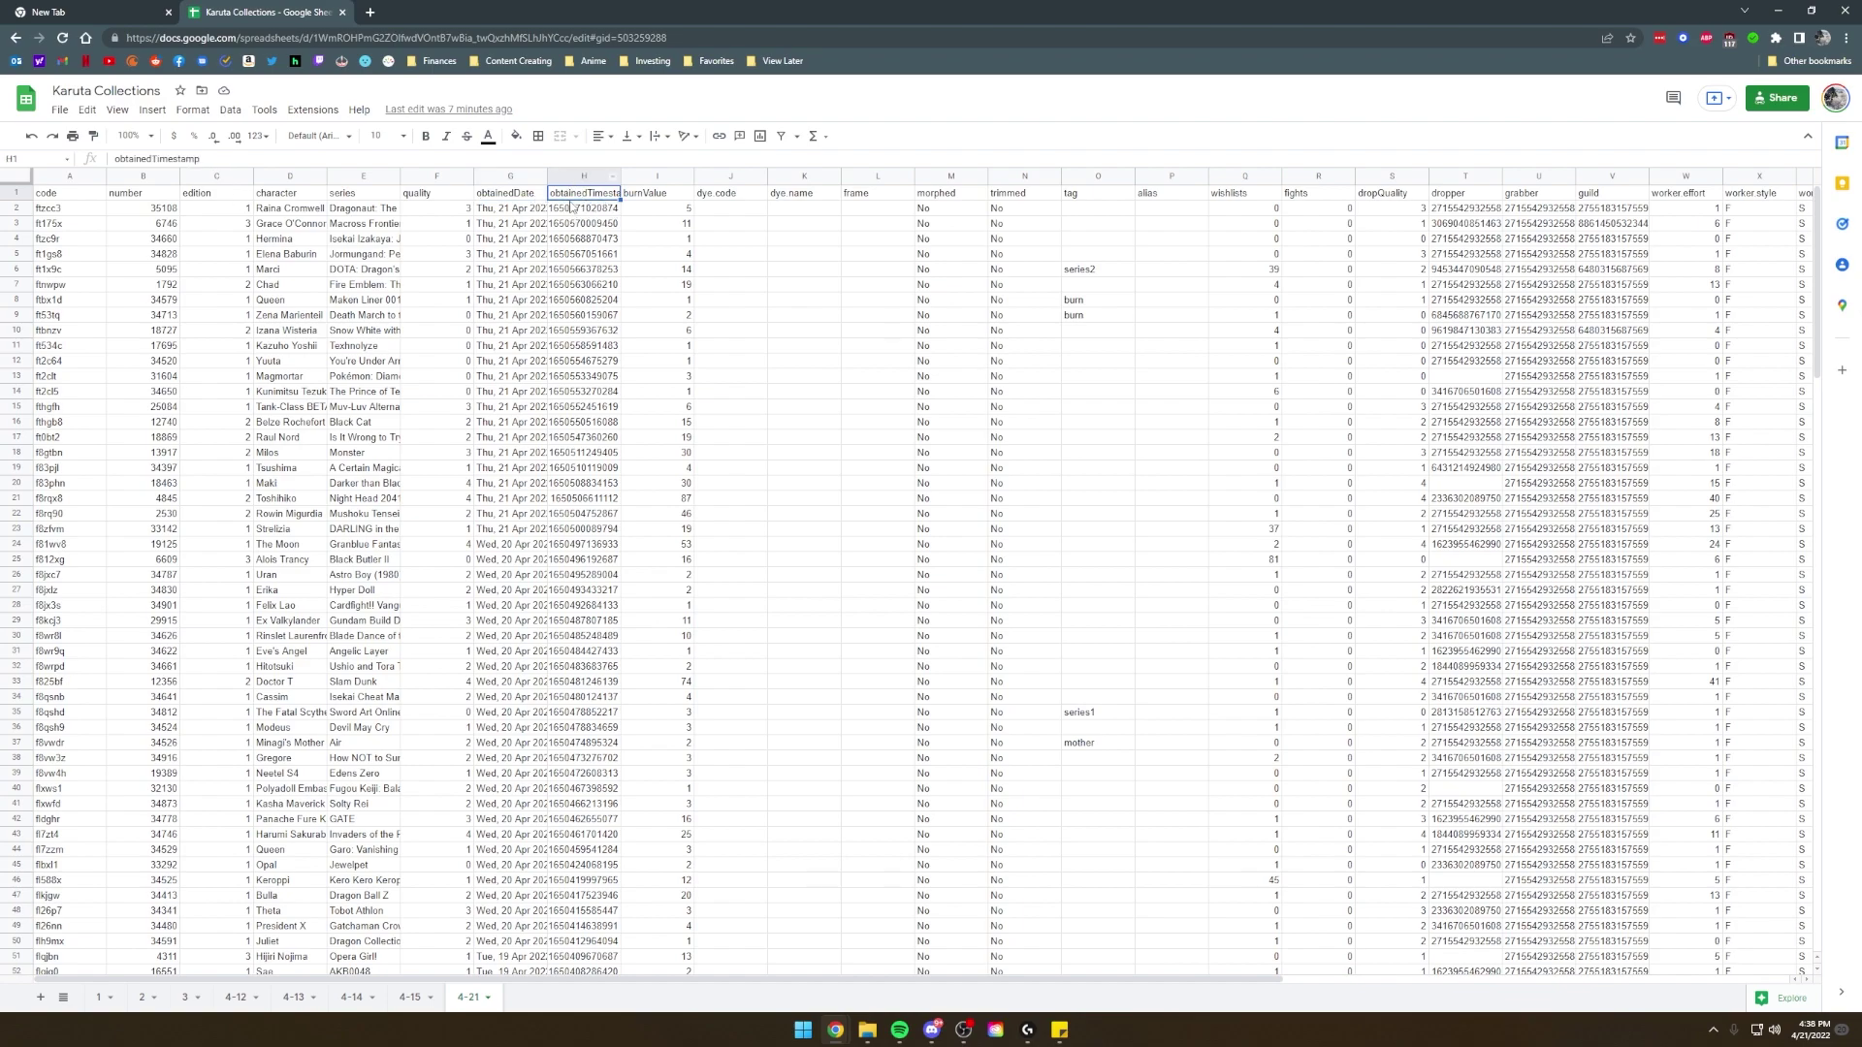
click(524, 177)
shift+click(582, 178)
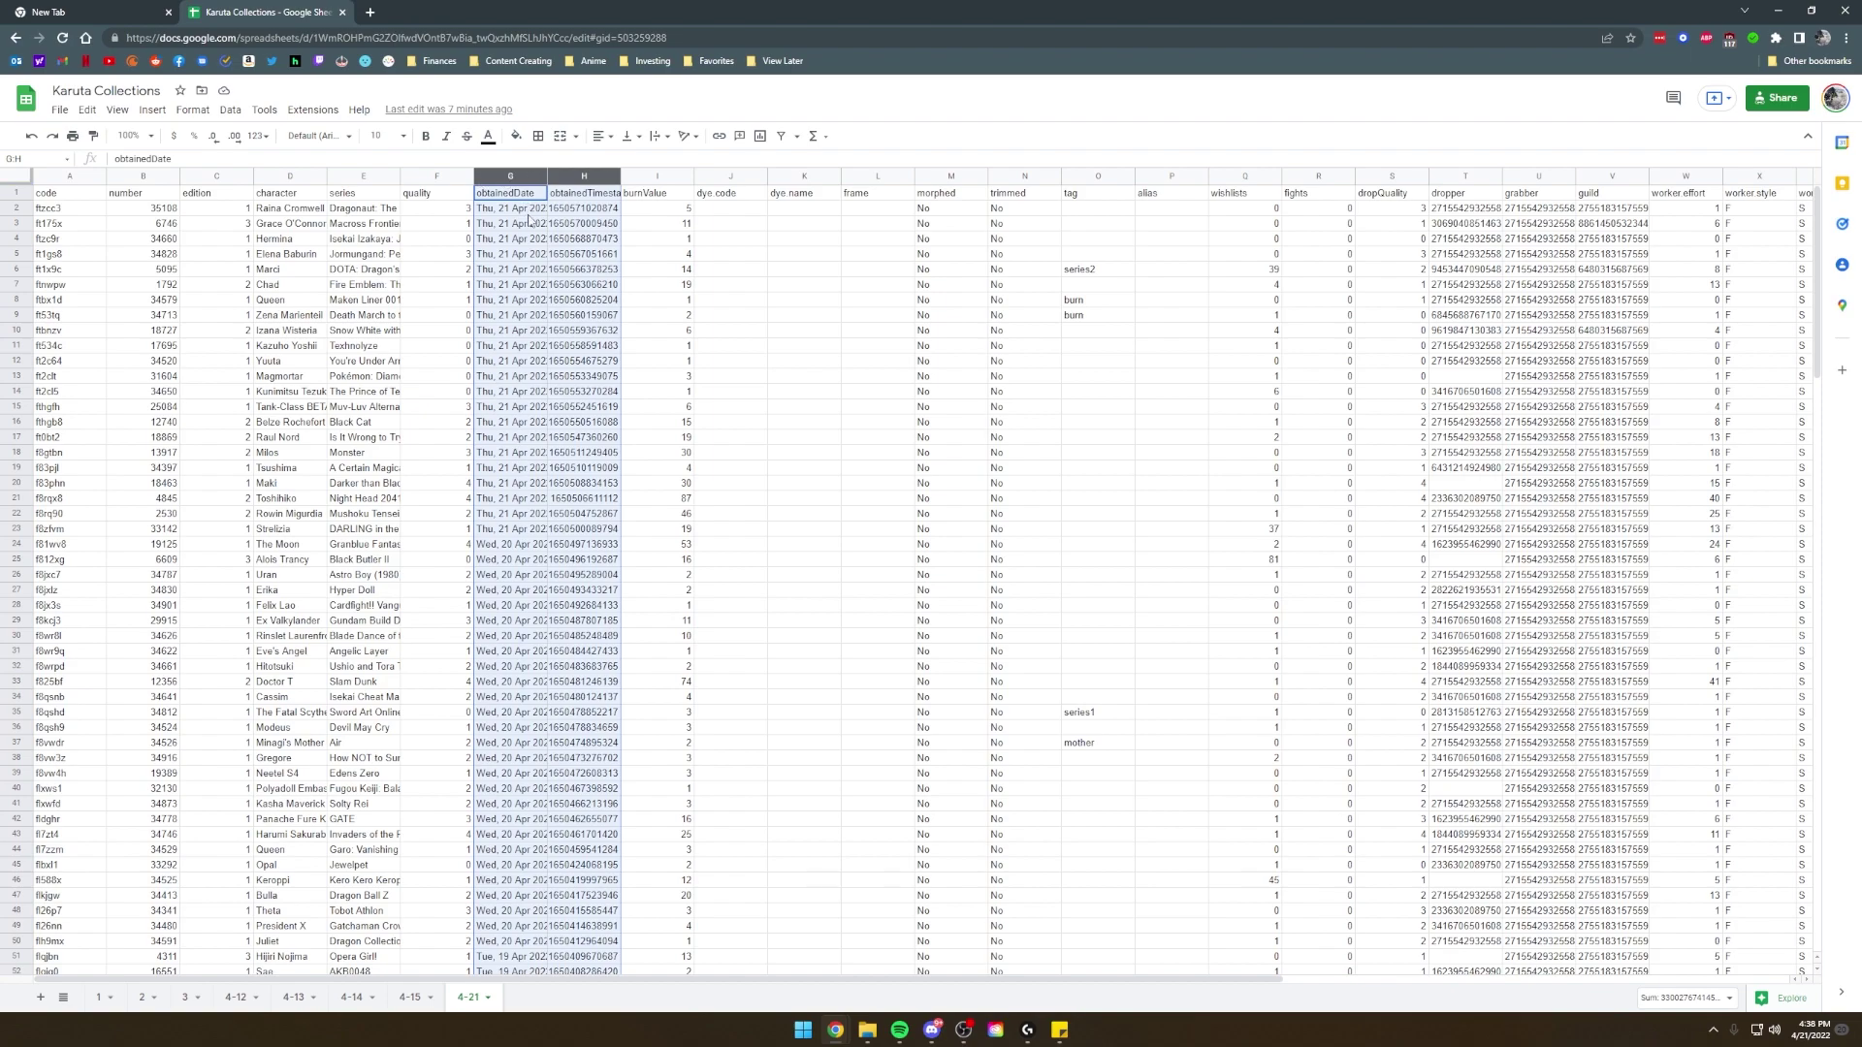
right_click(529, 215)
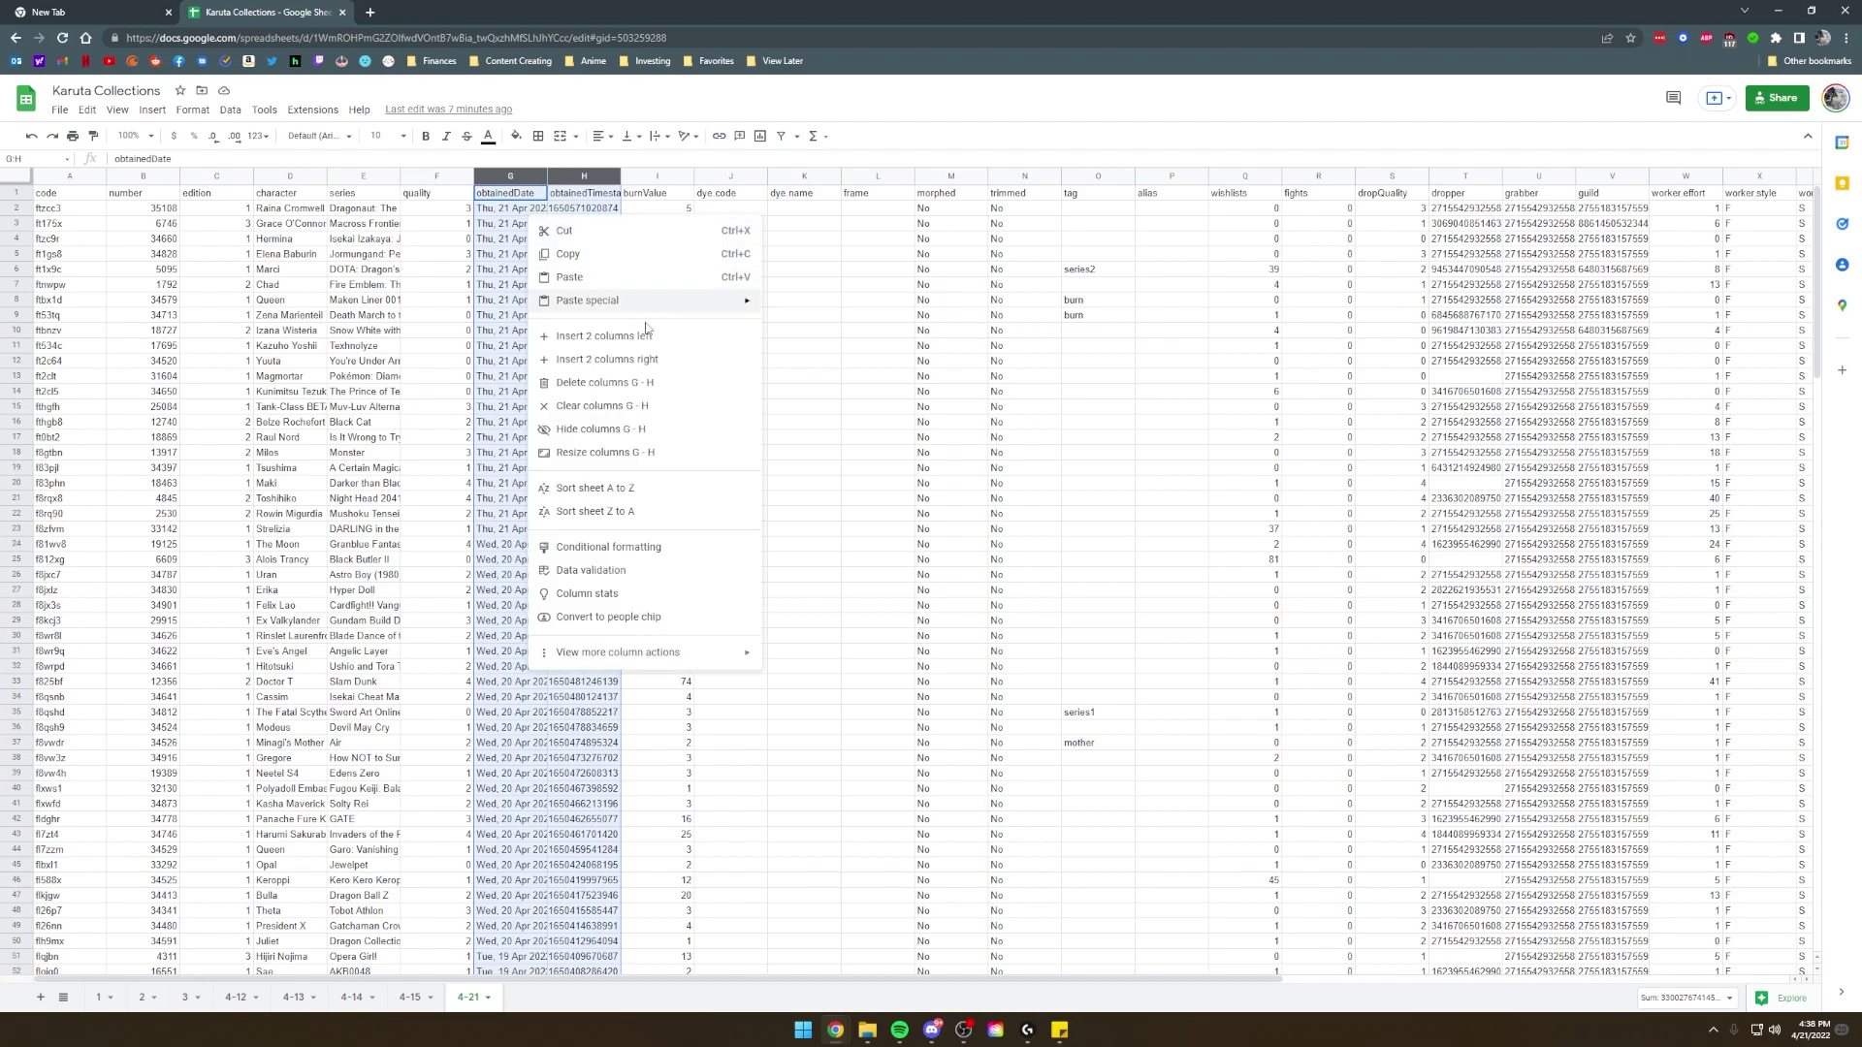
click(601, 405)
click(944, 273)
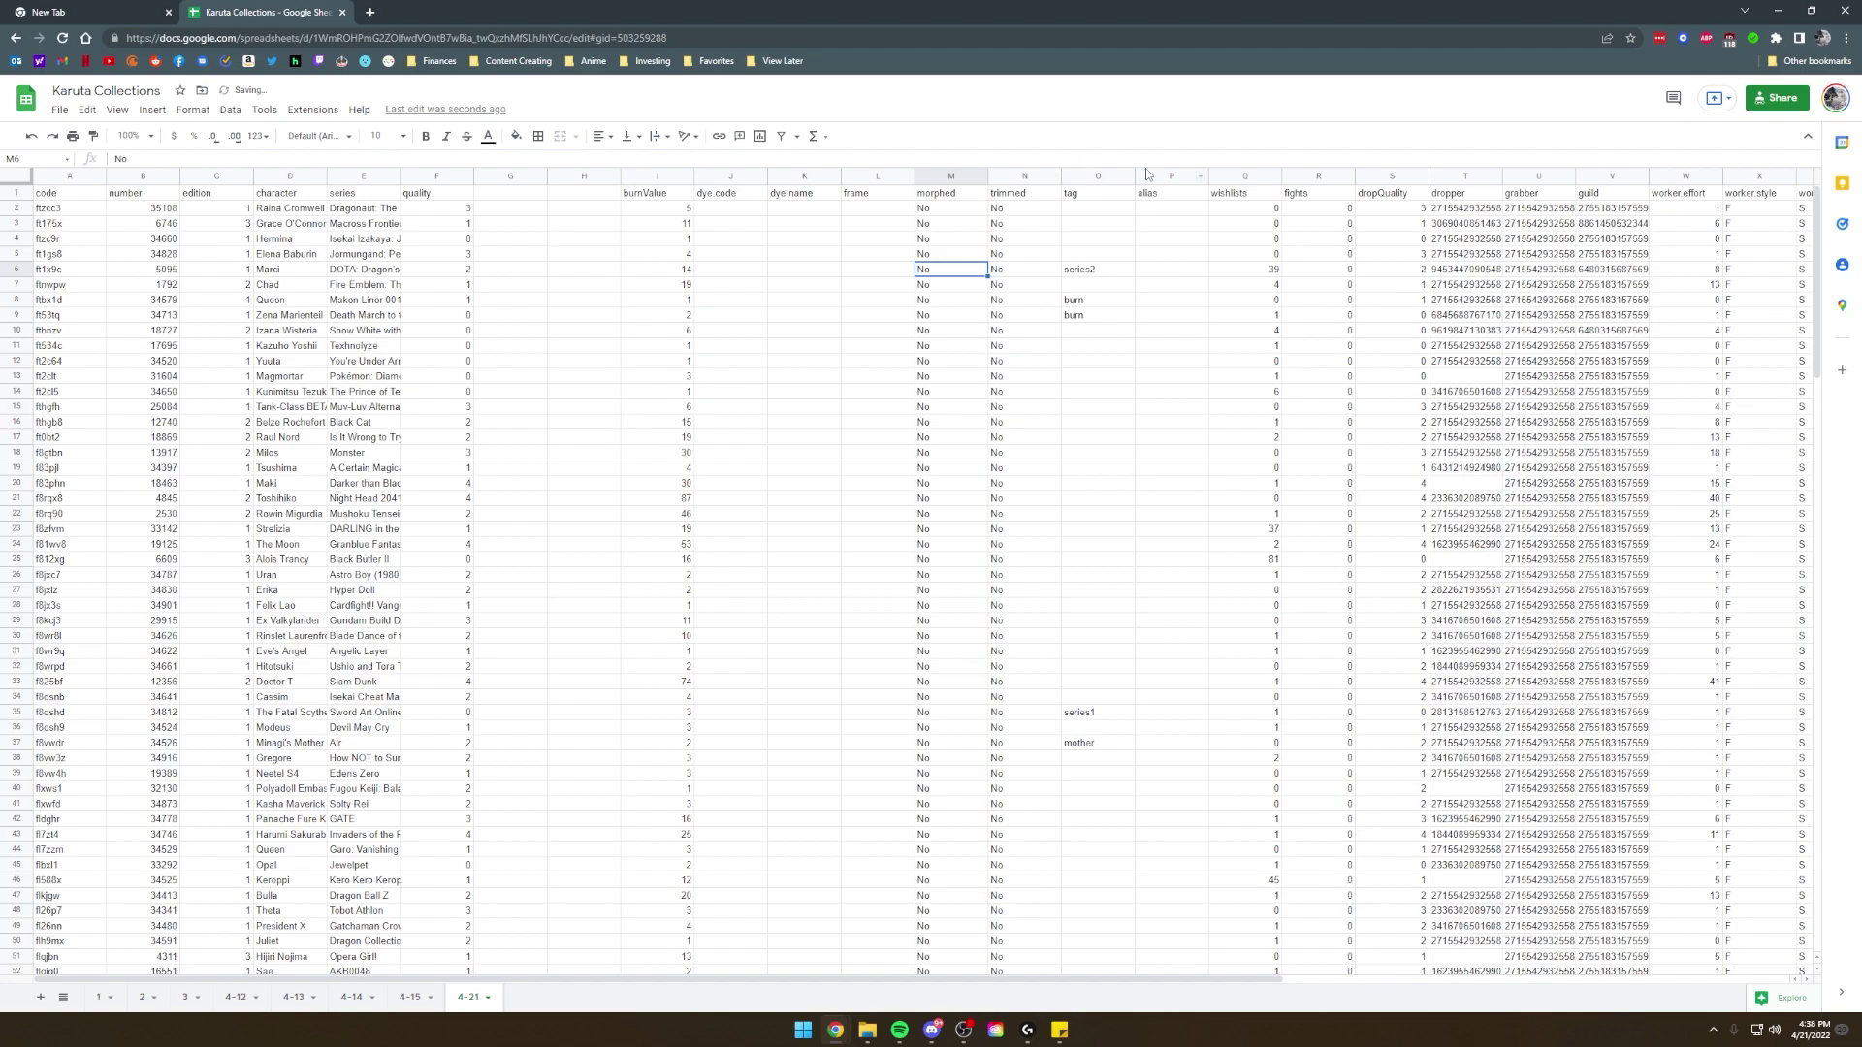
Move the tag column's contents from column O into the empty column G by cutting and pasting.
click(1098, 176)
right_click(1097, 176)
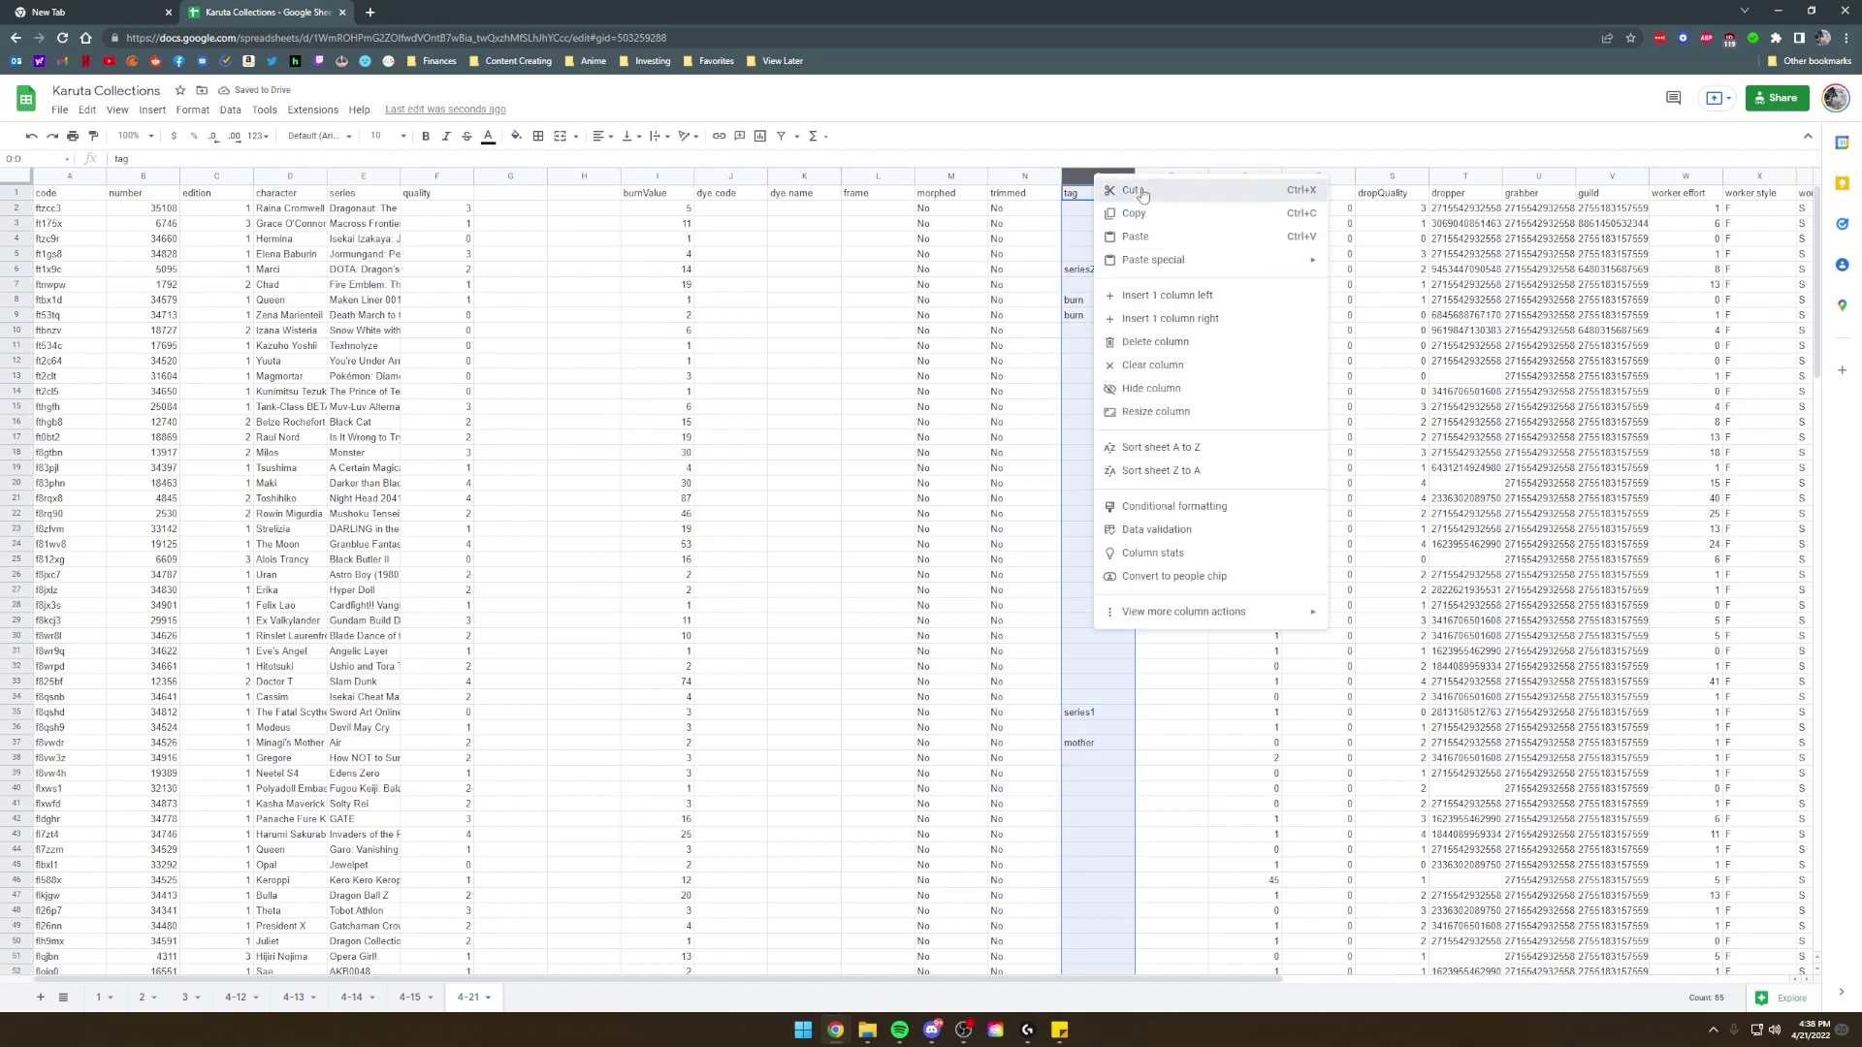
click(1143, 191)
click(522, 176)
right_click(517, 177)
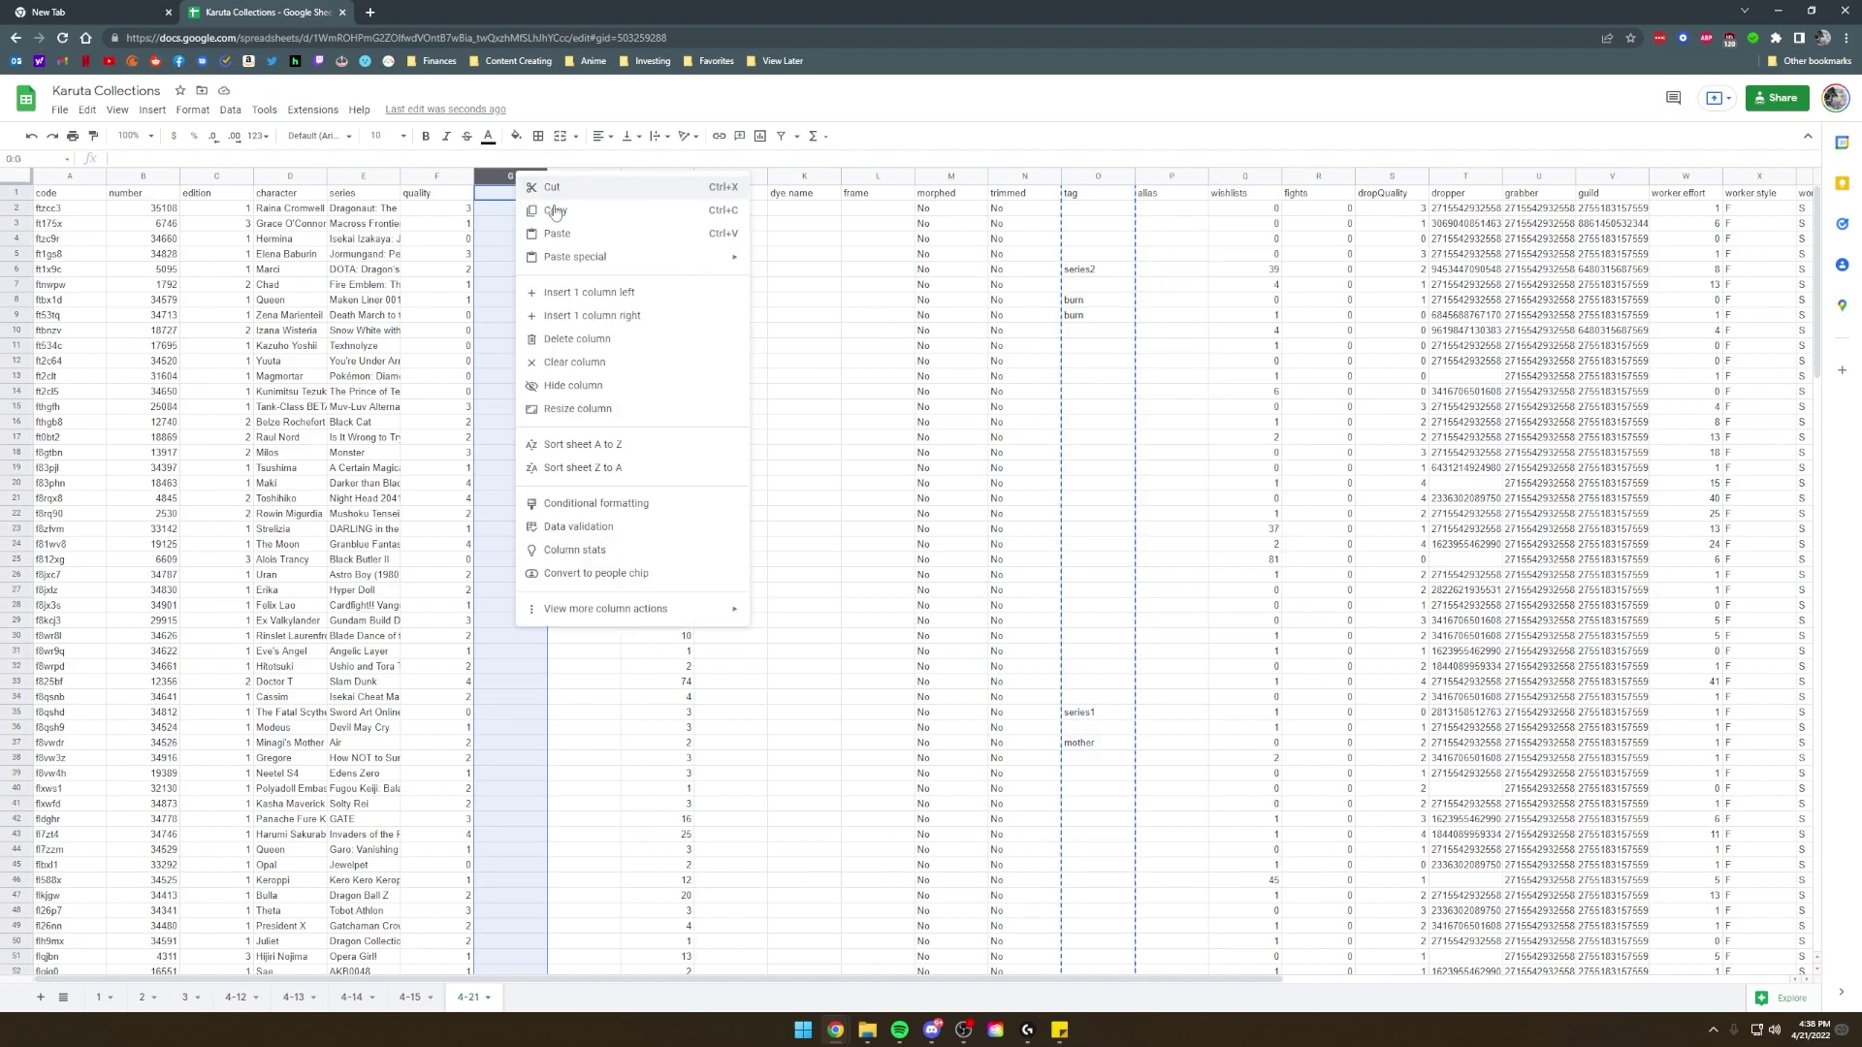
click(553, 236)
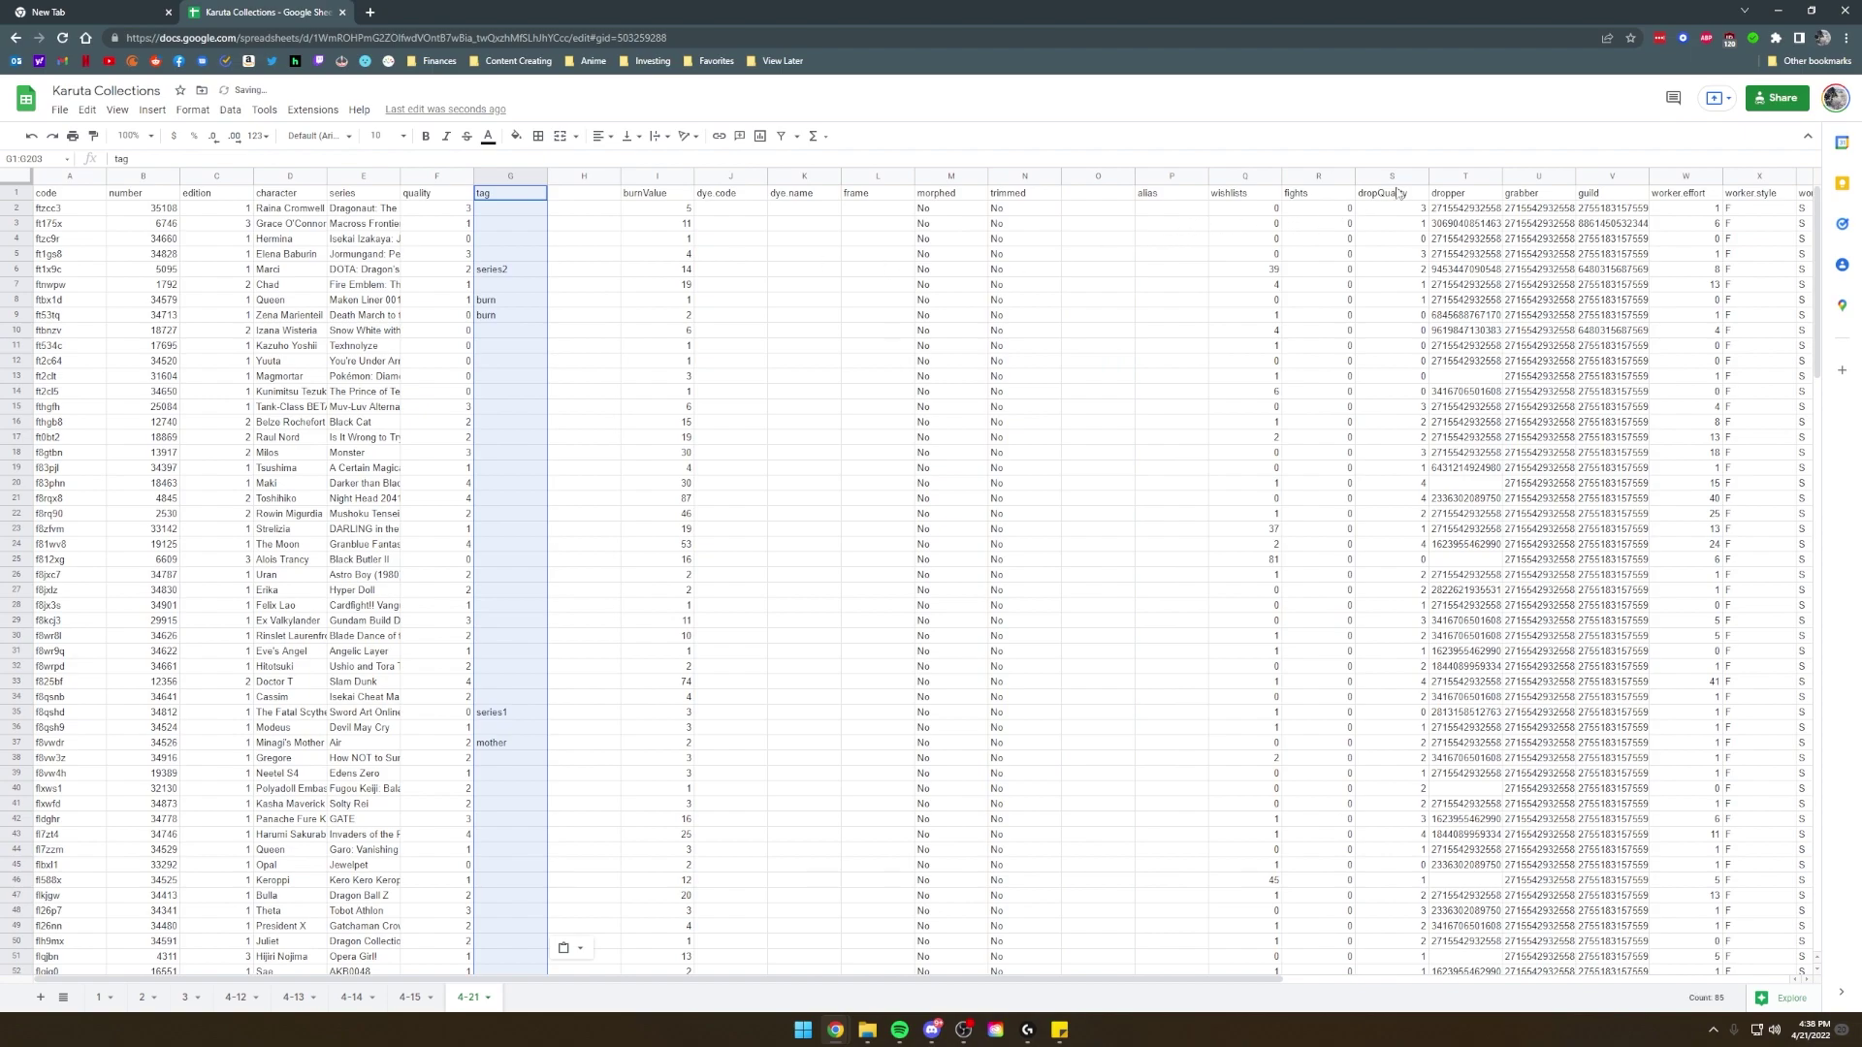
Move the worker.effort column from column W into the empty column H by cutting and pasting.
click(1692, 175)
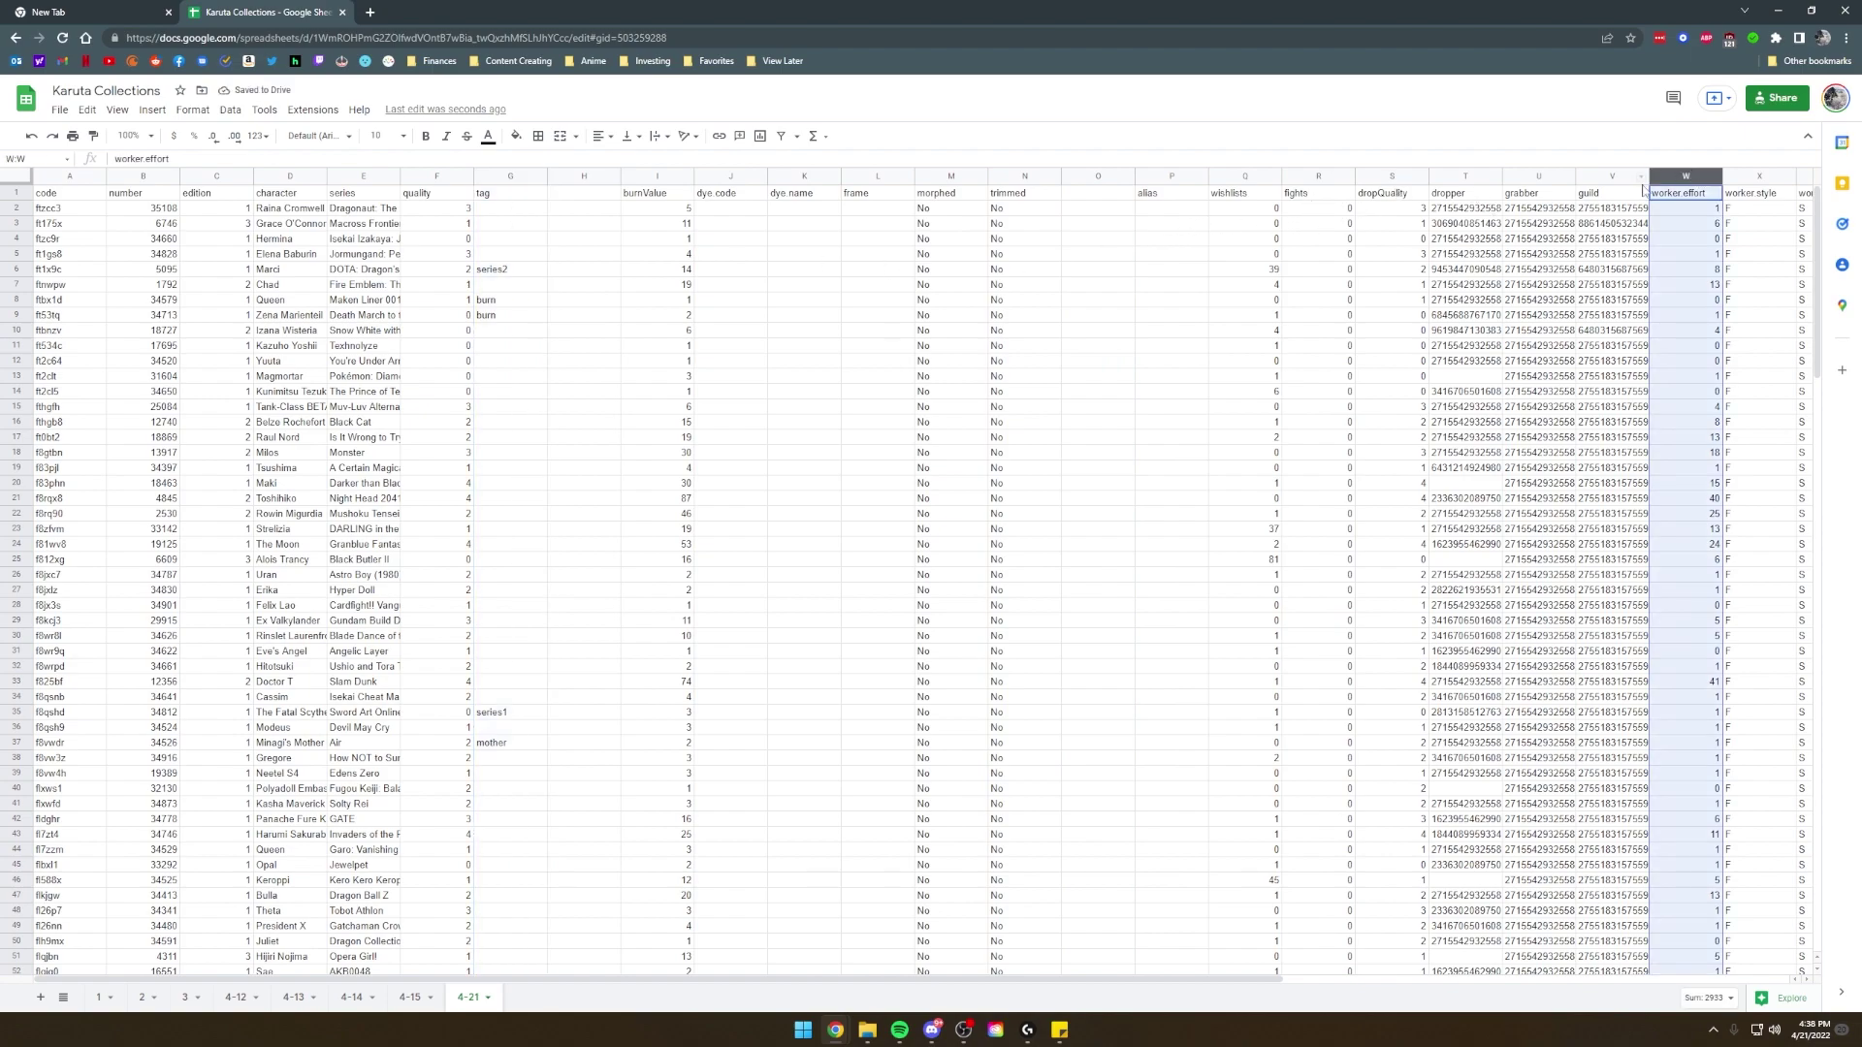
right_click(1687, 176)
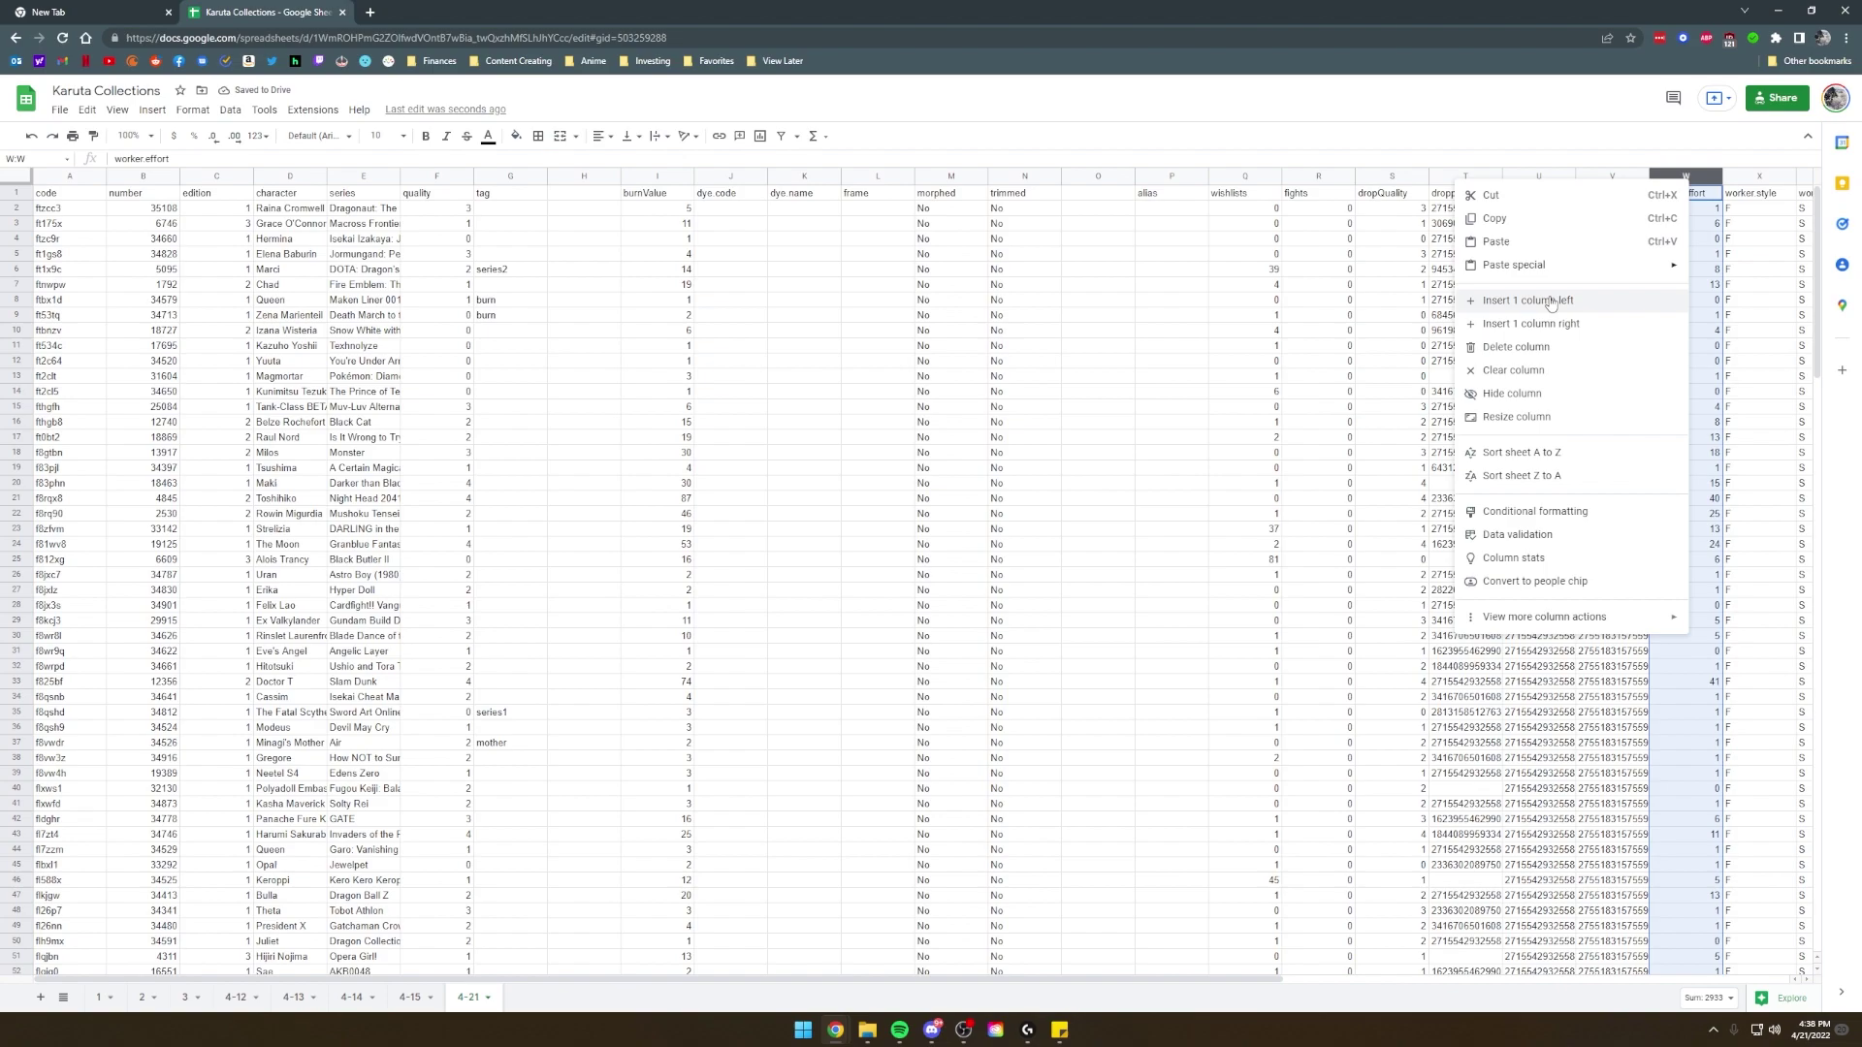
click(1486, 195)
click(585, 178)
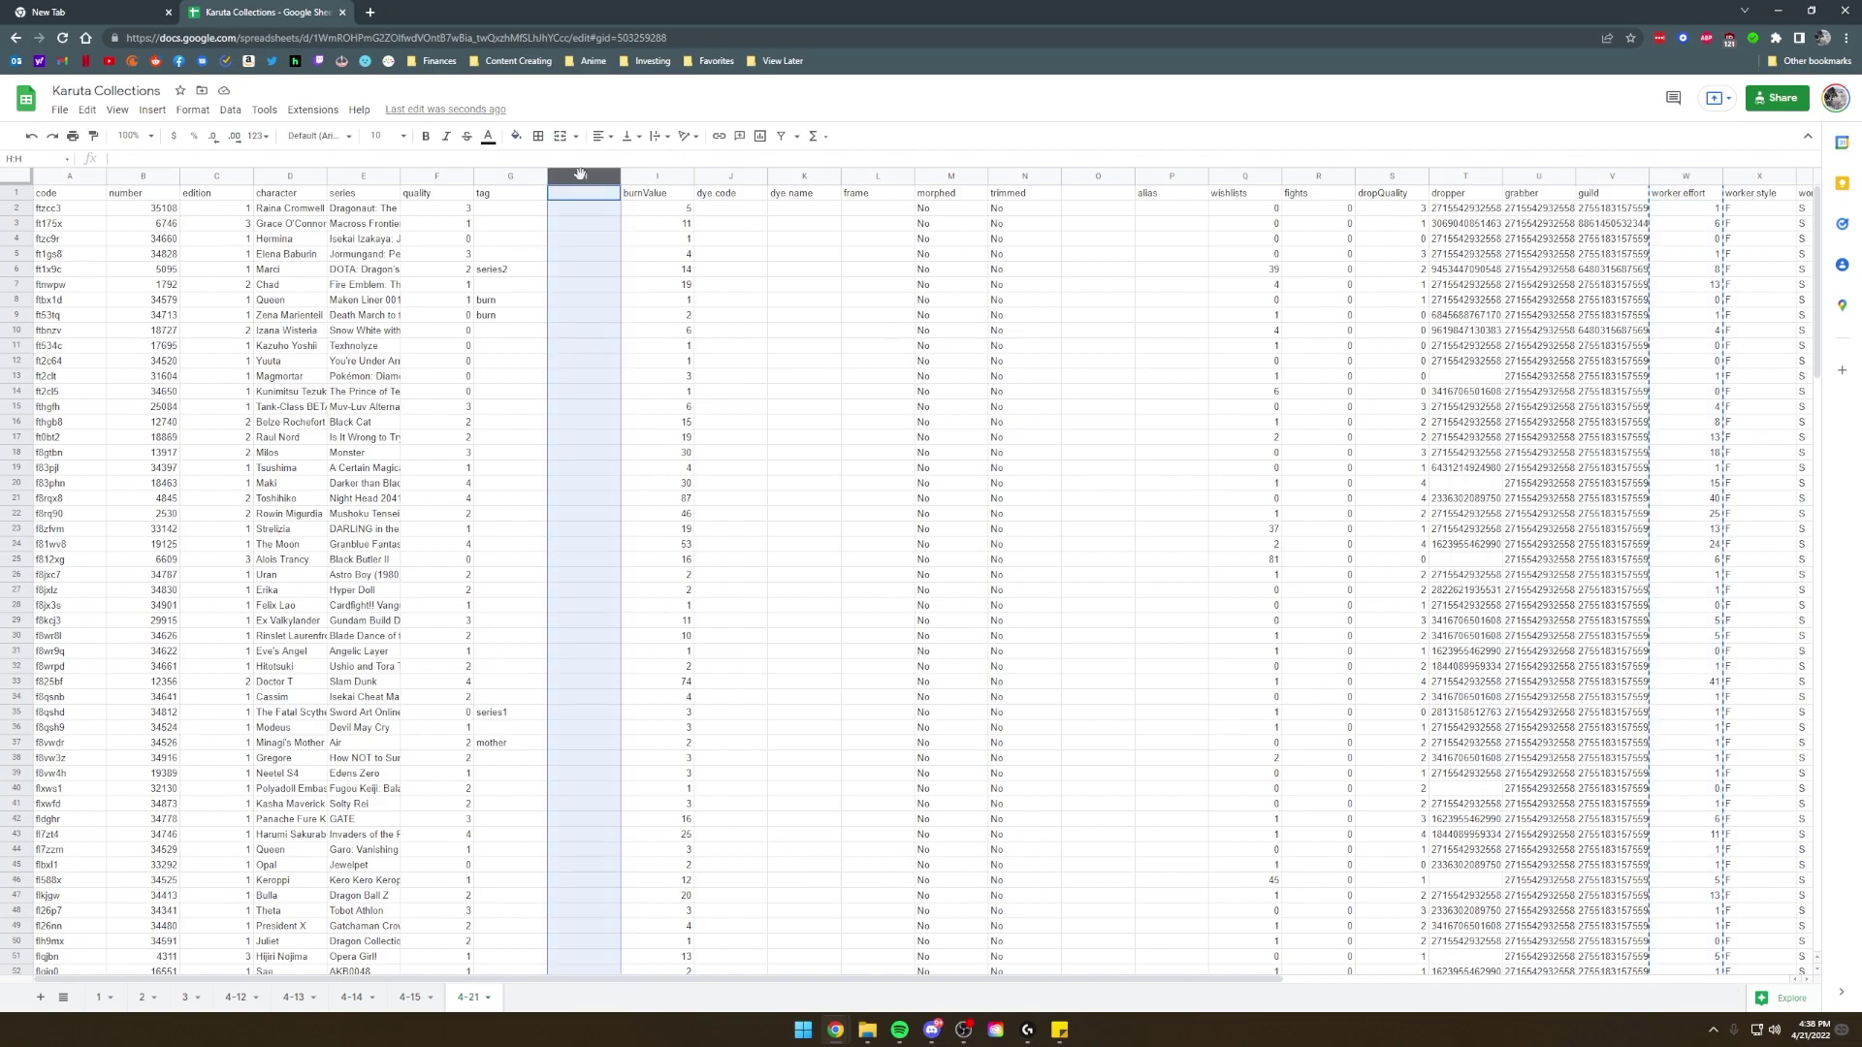
right_click(585, 178)
click(621, 236)
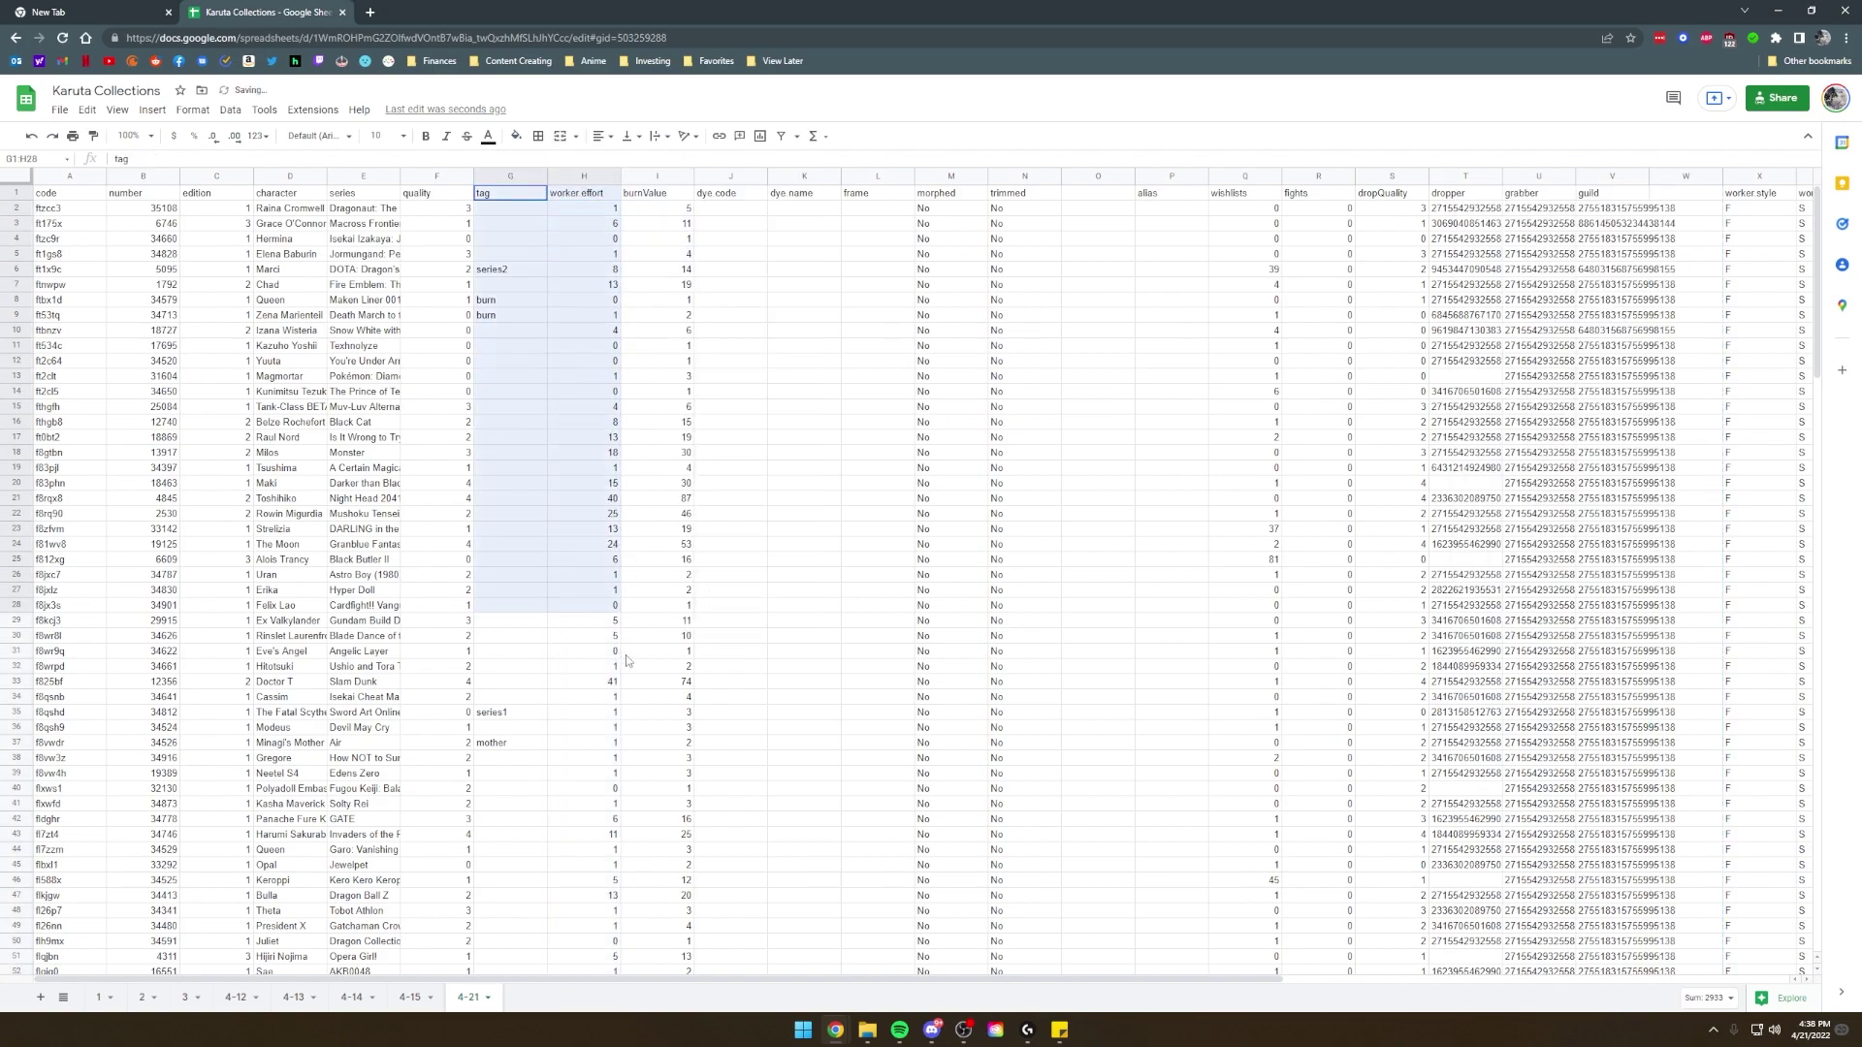
click(1118, 194)
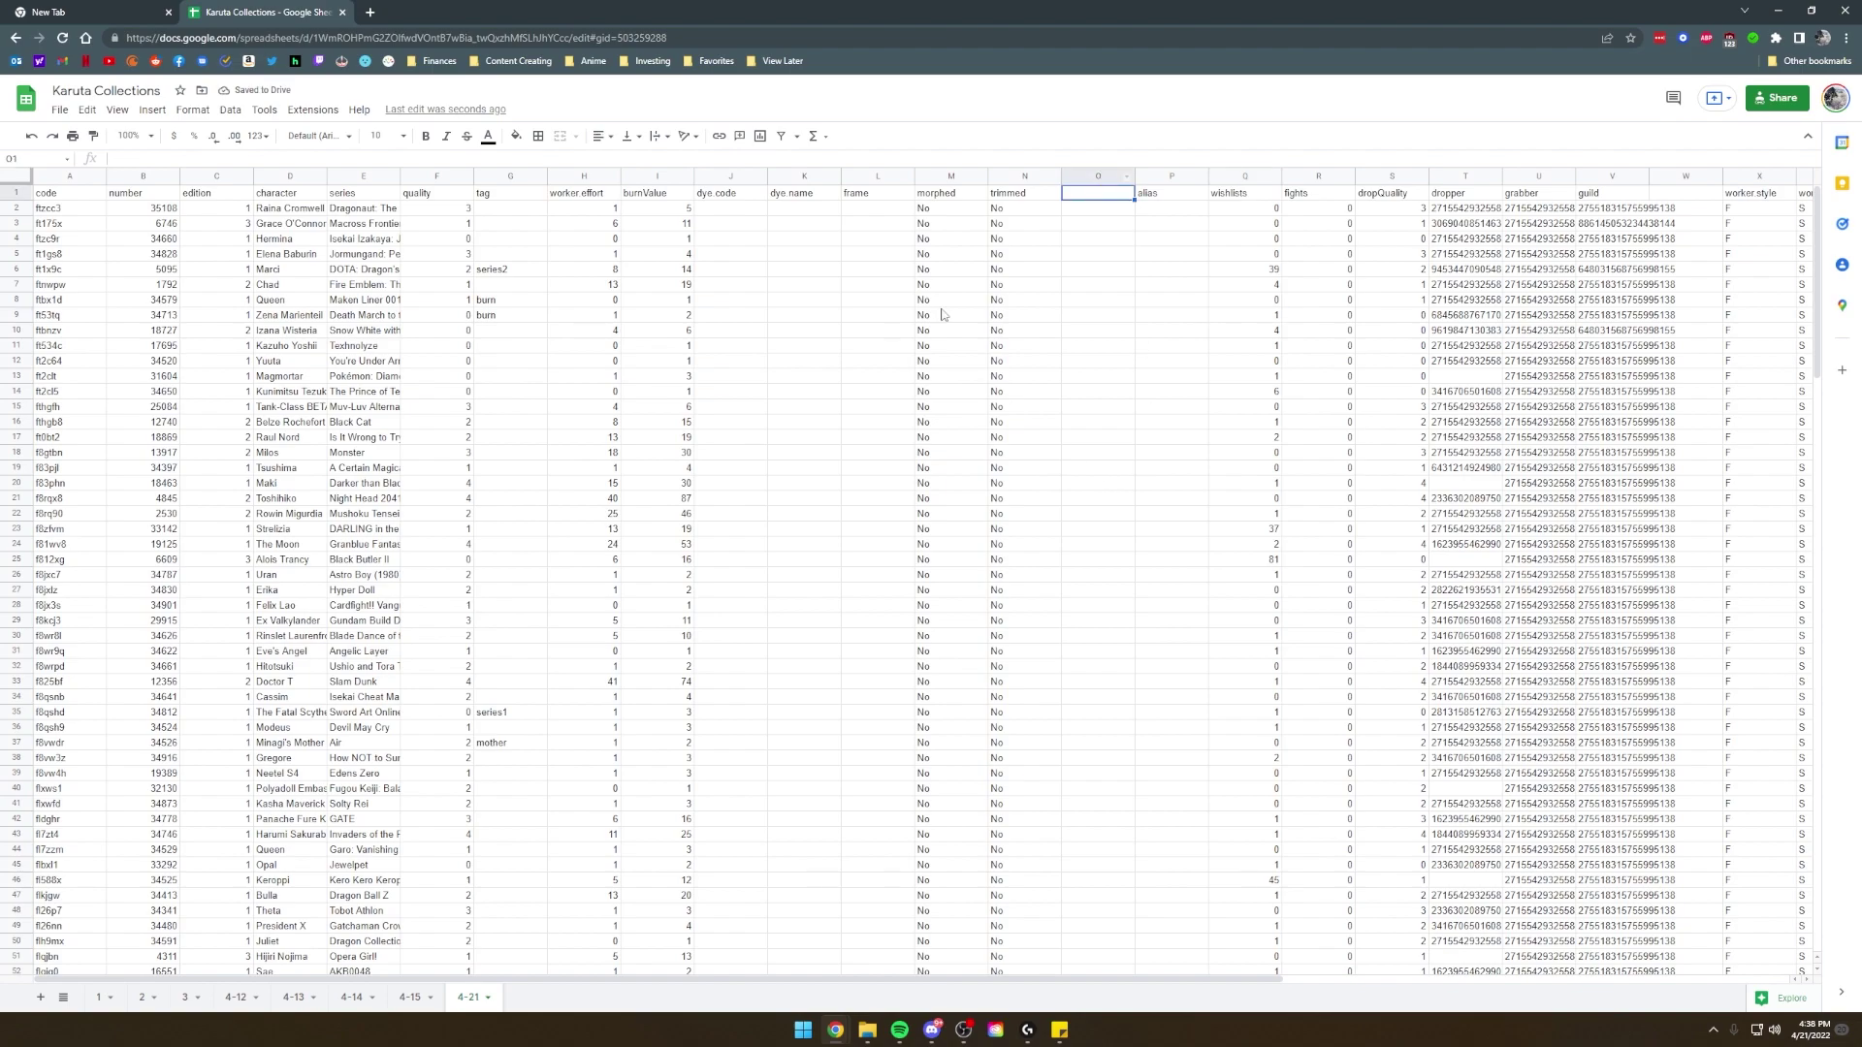
Delete columns J through AG, from dye.code to the Timestamp column.
click(736, 180)
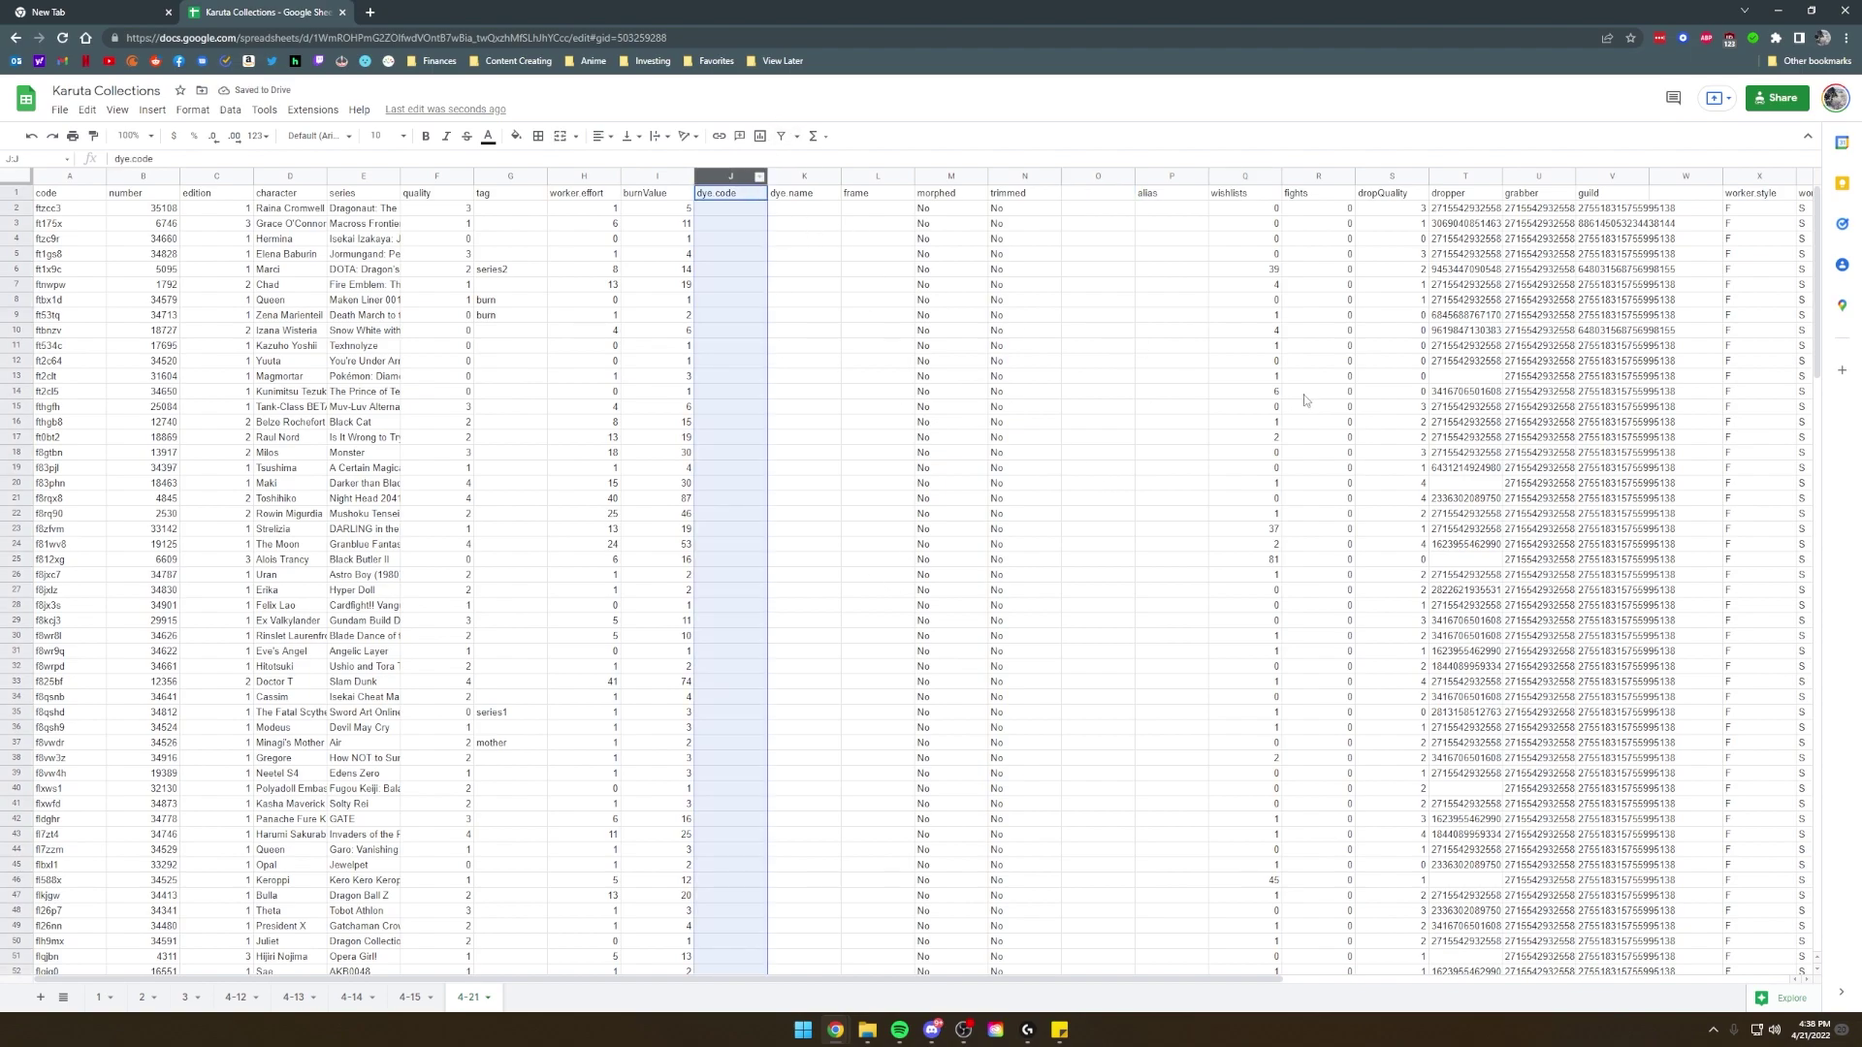
drag(1116, 980, 1181, 975)
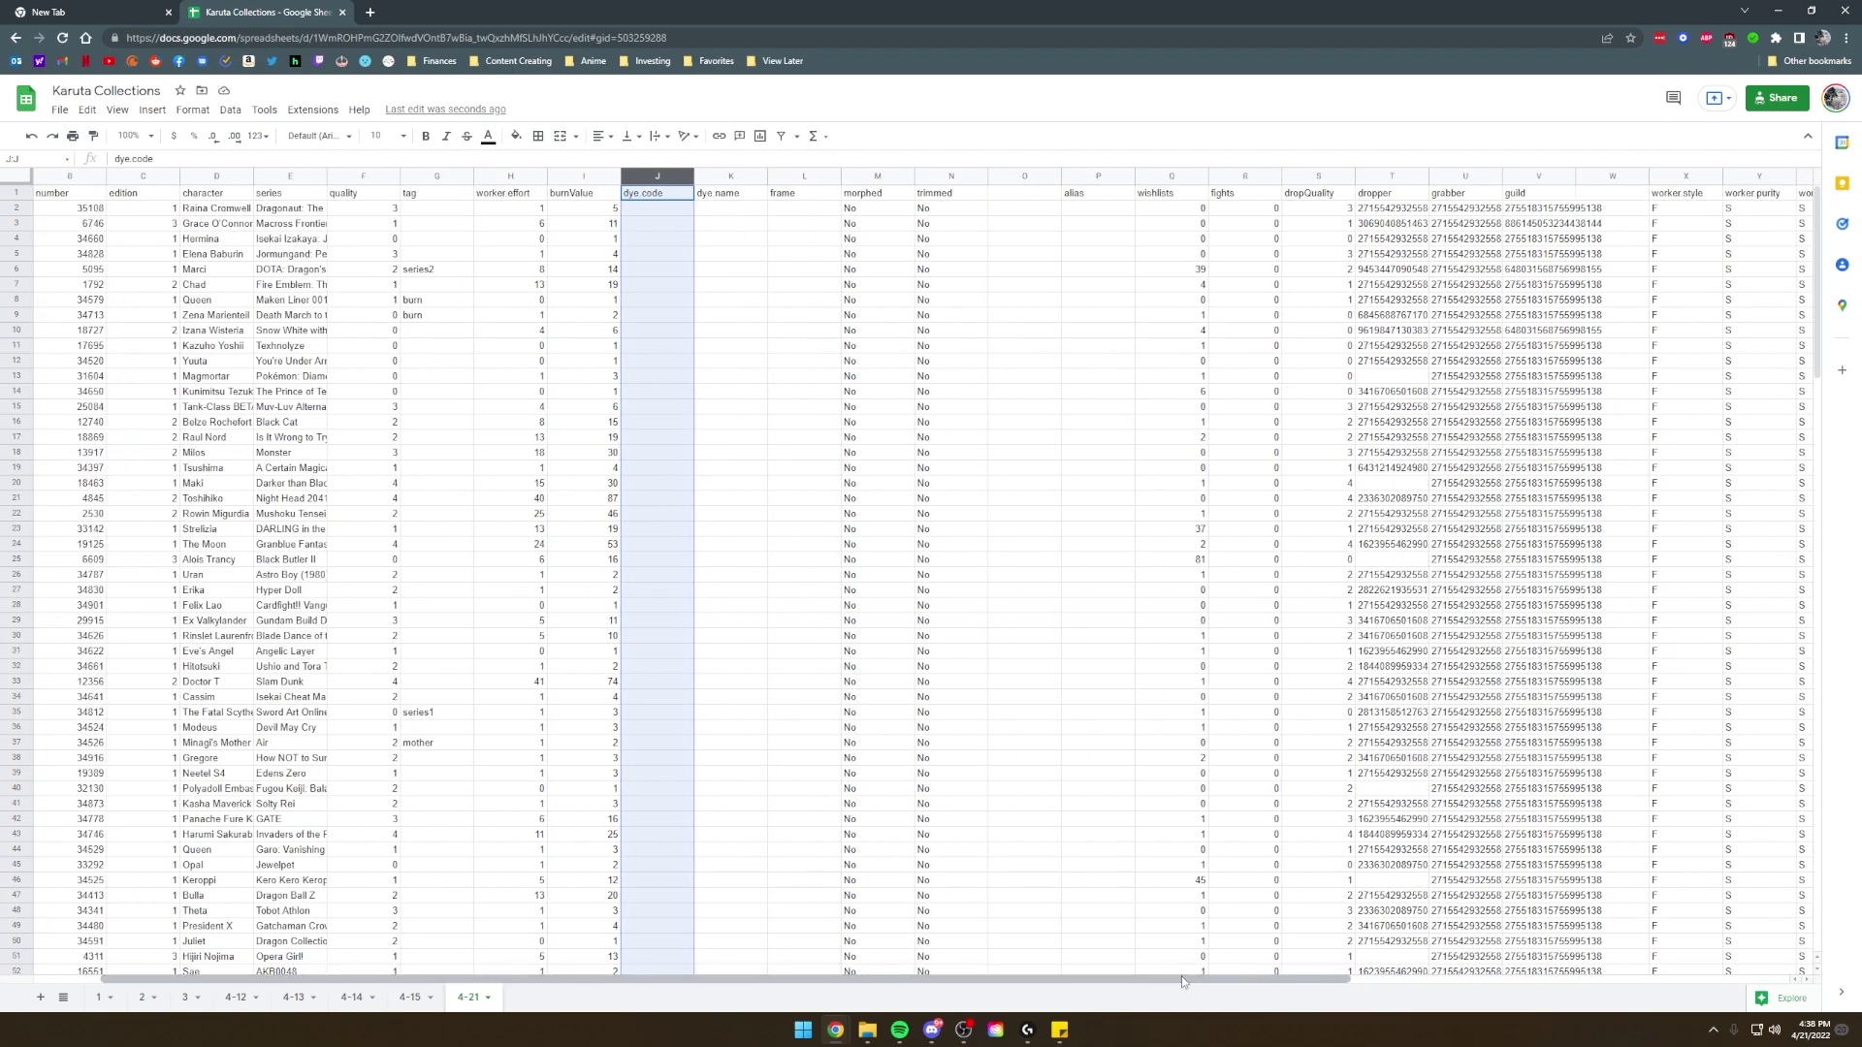
click(934, 971)
drag(933, 980, 899, 986)
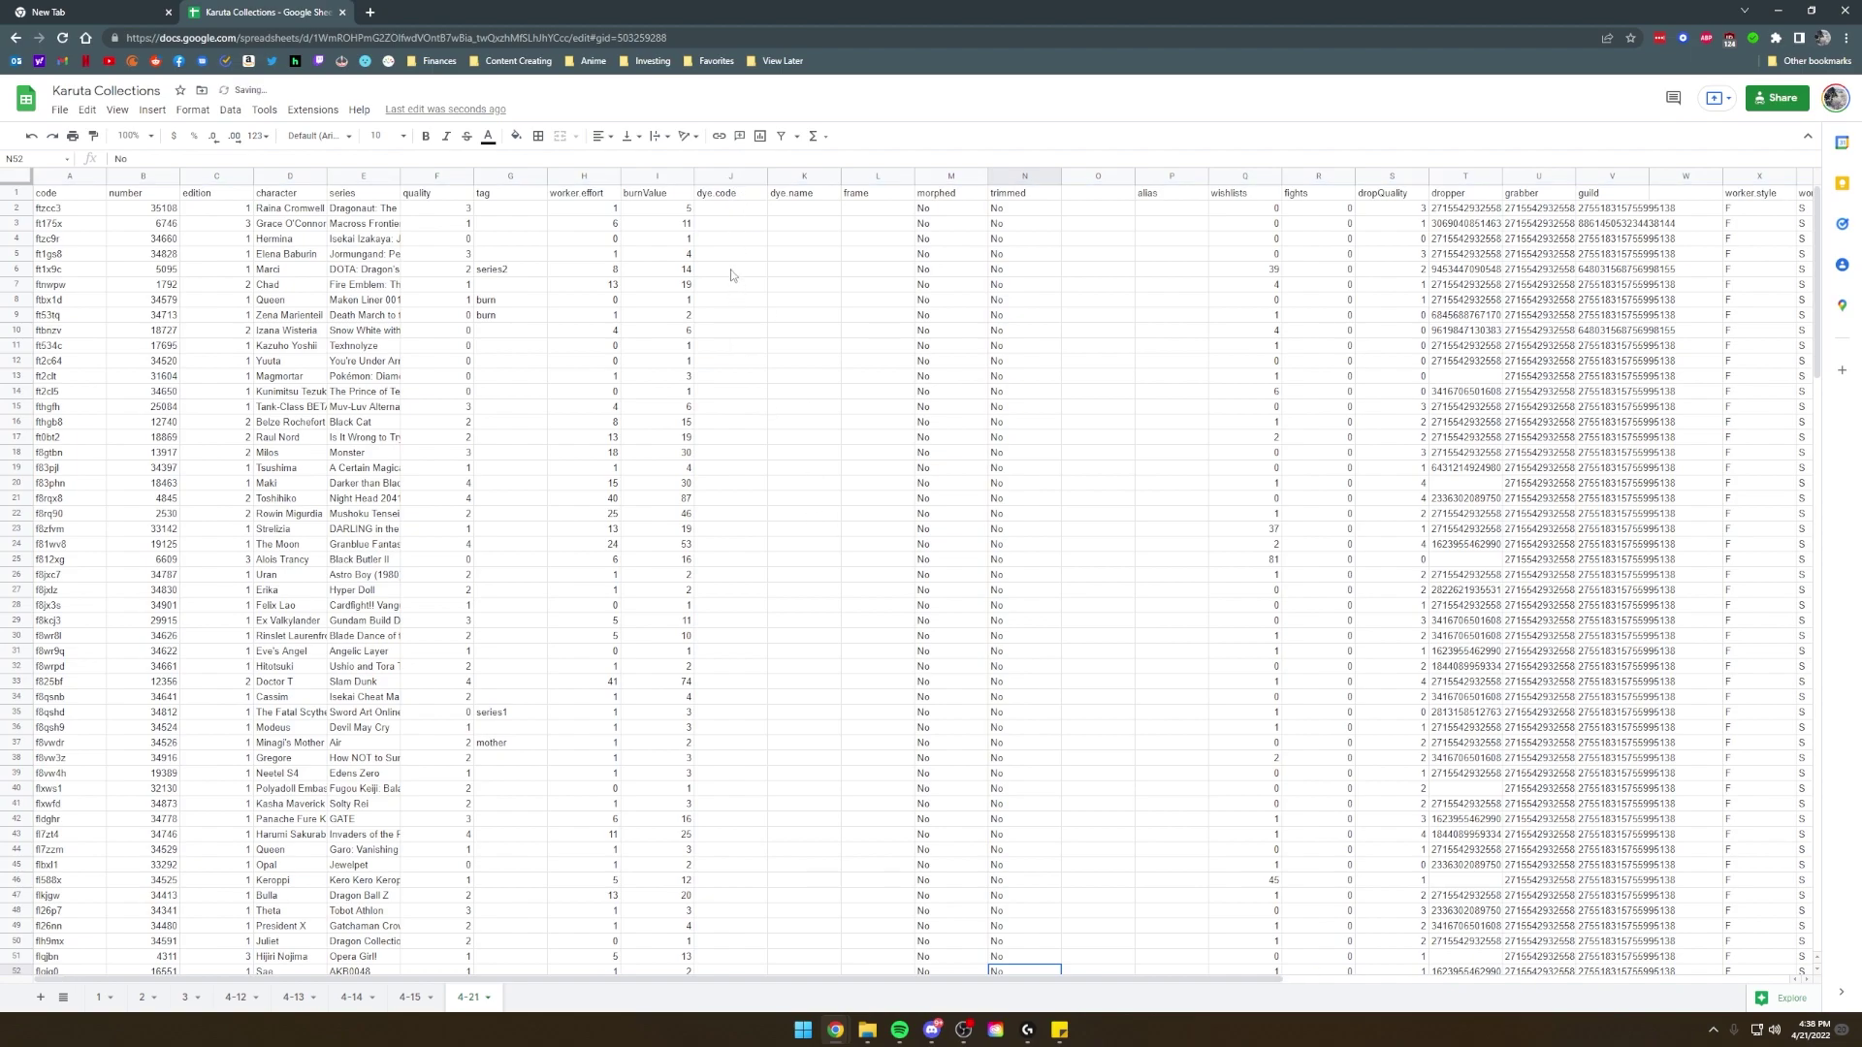
click(747, 174)
drag(975, 974, 1485, 978)
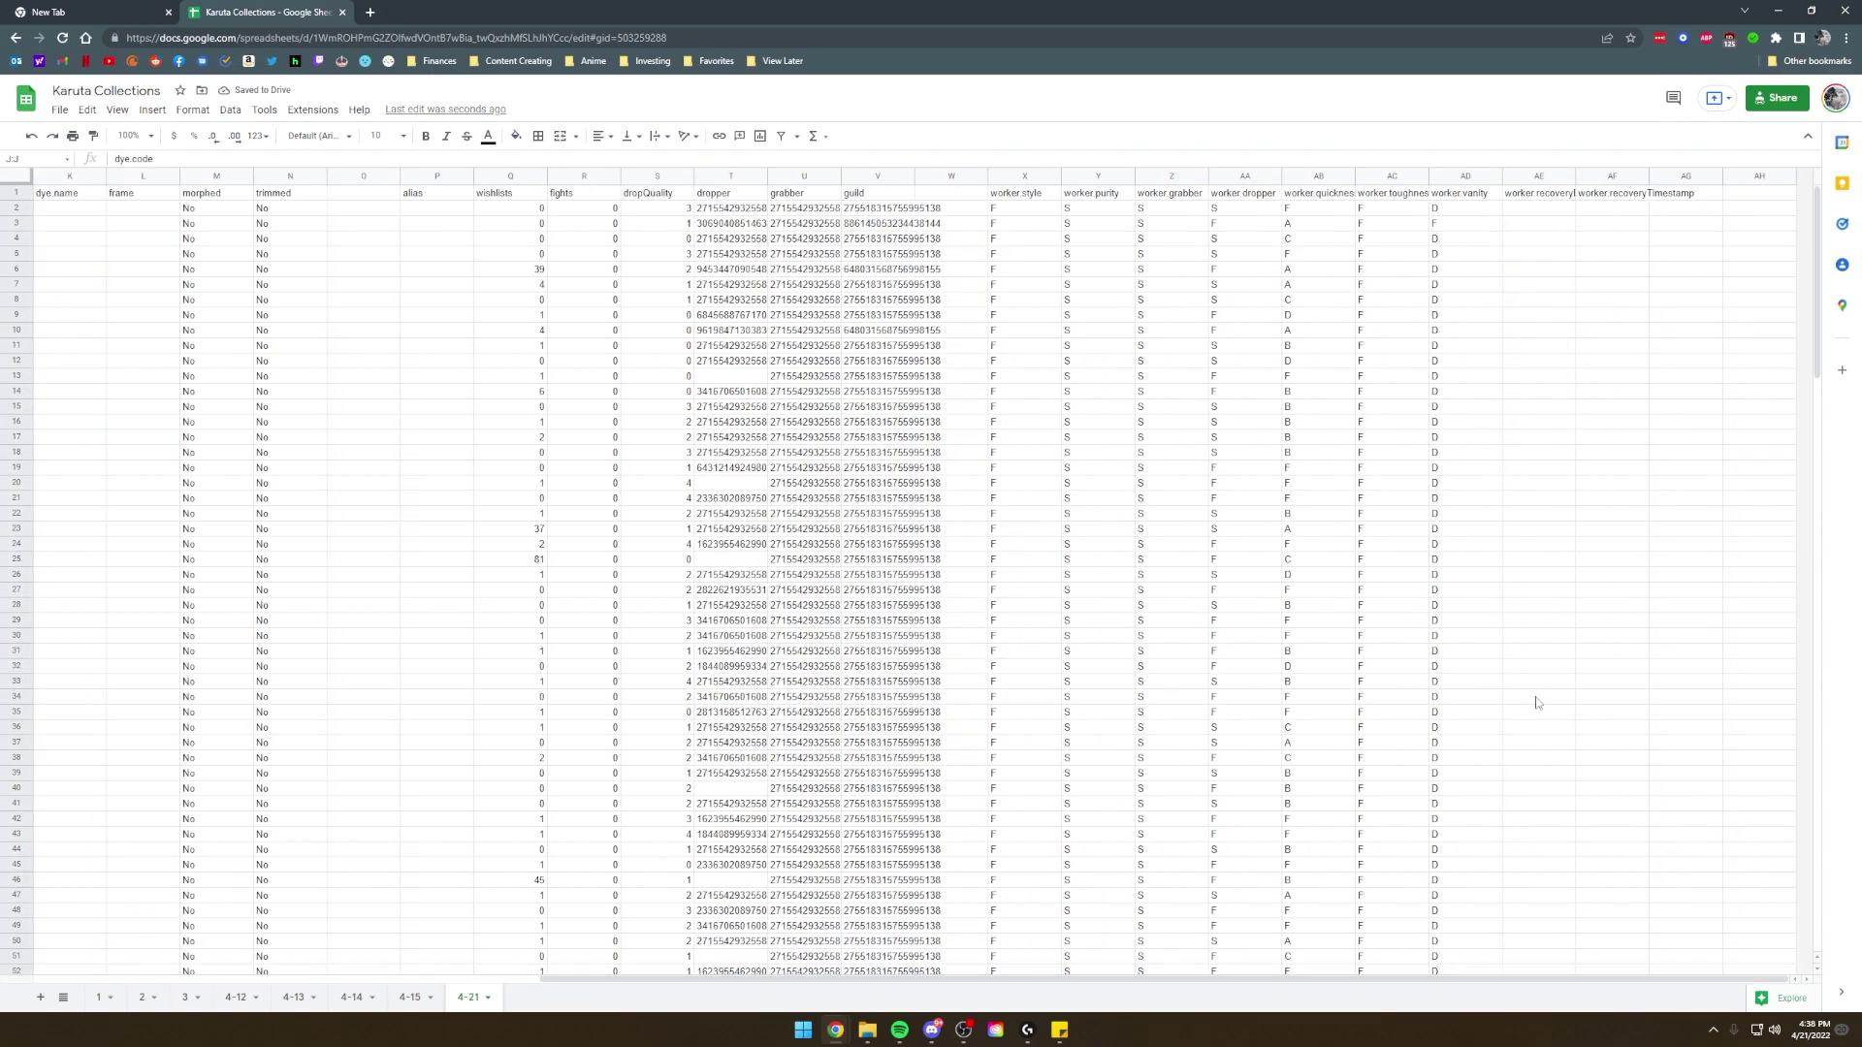
shift+click(1681, 174)
right_click(1681, 175)
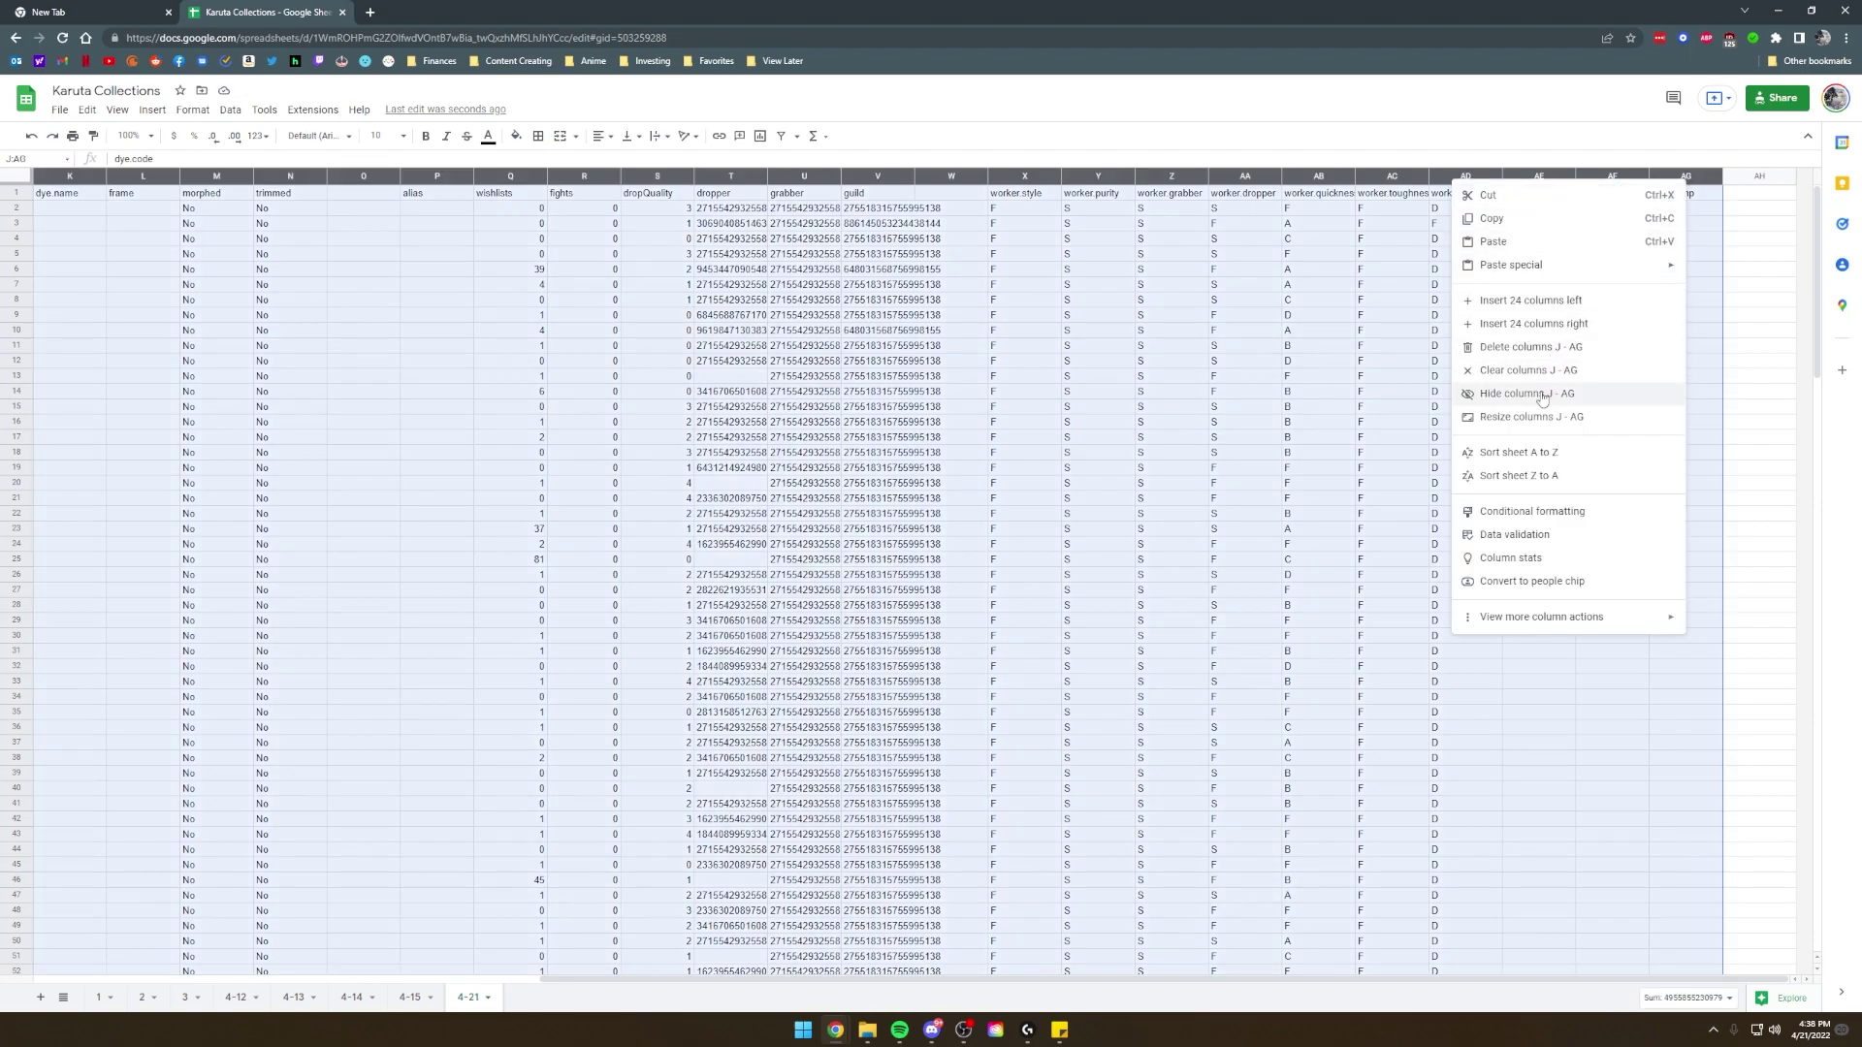
click(1530, 346)
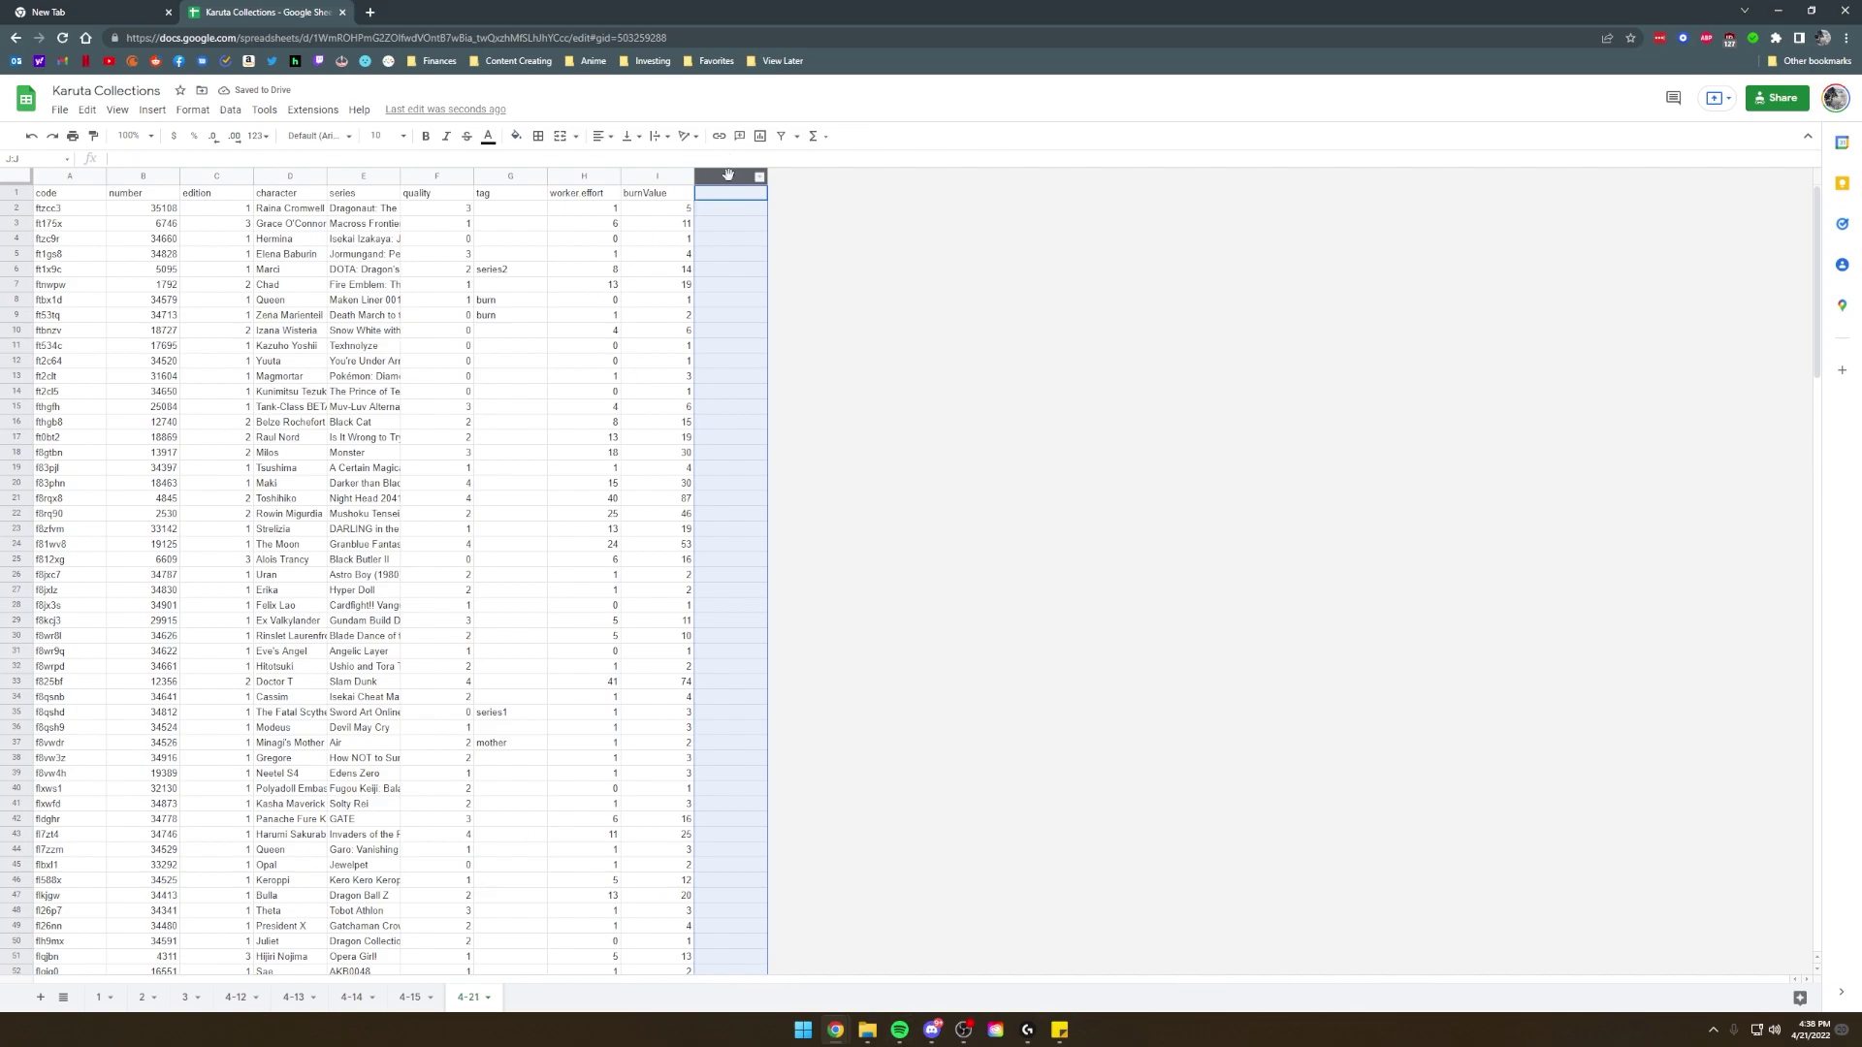
Add the header Notes in cell J1, beside burnValue.
click(574, 227)
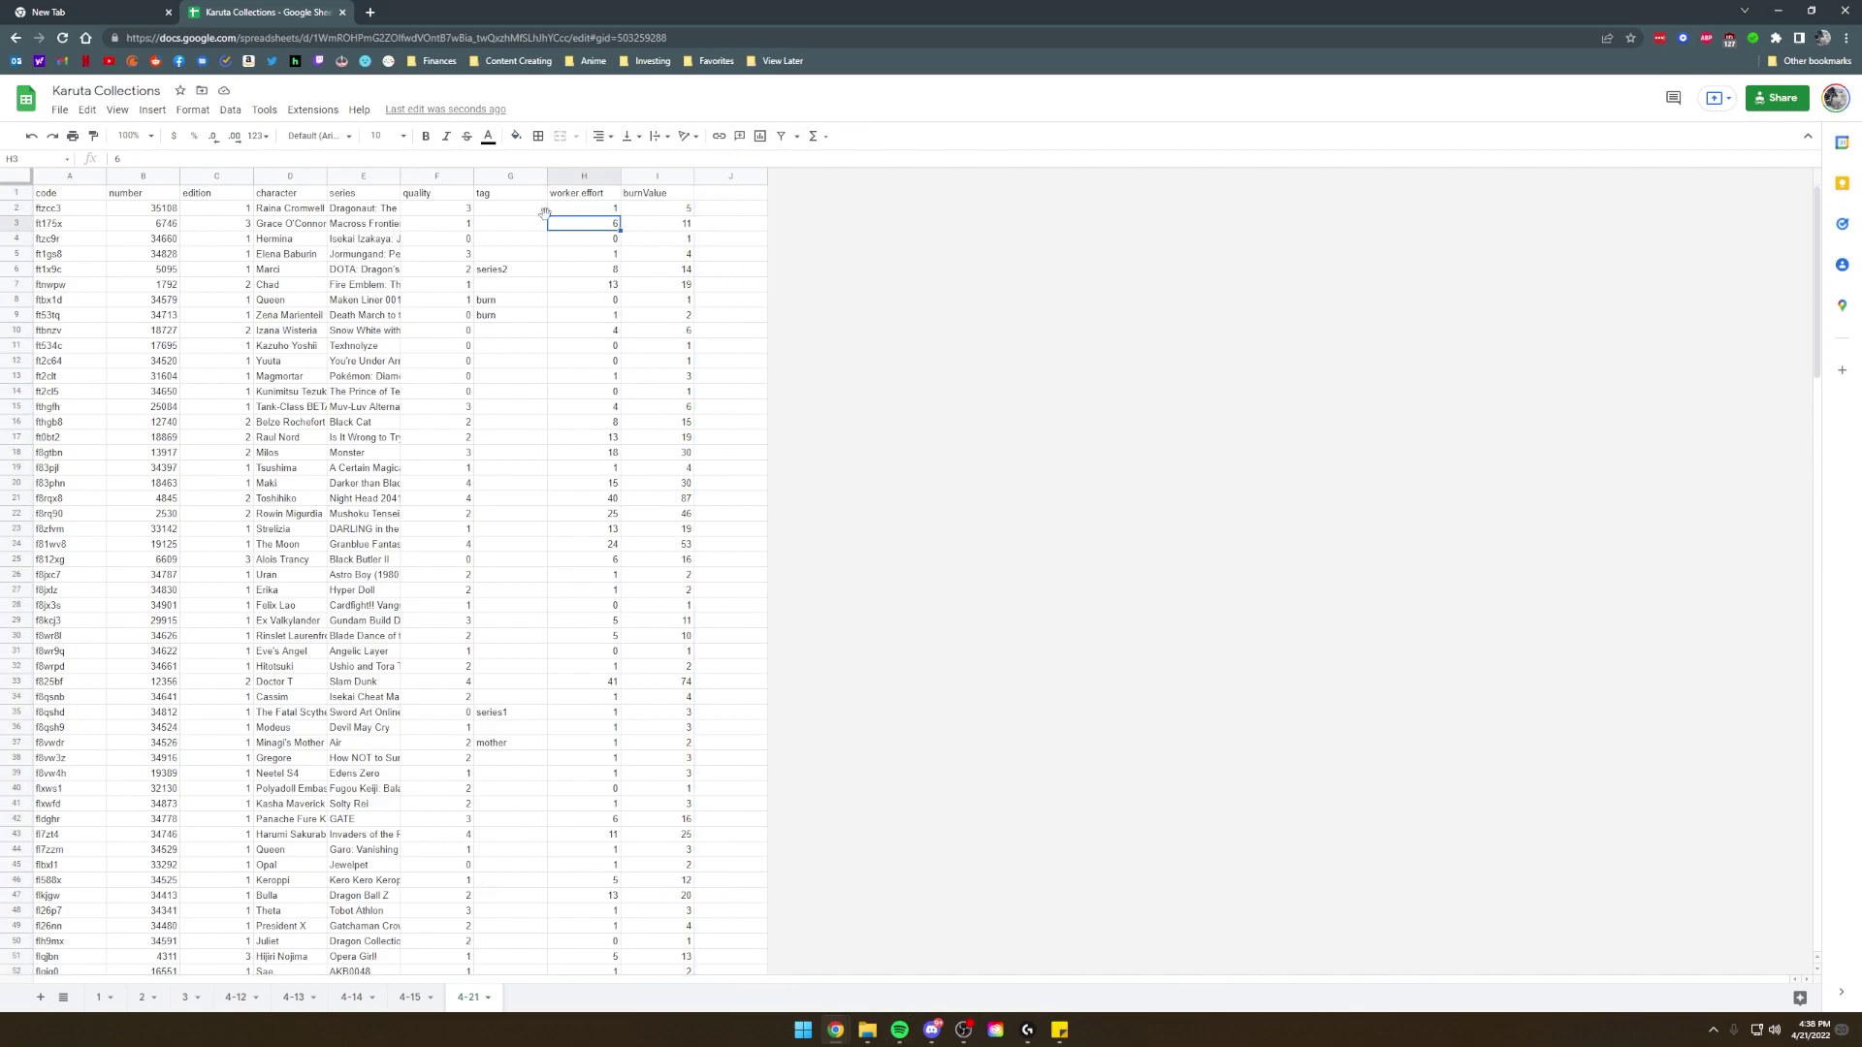
click(730, 177)
click(746, 197)
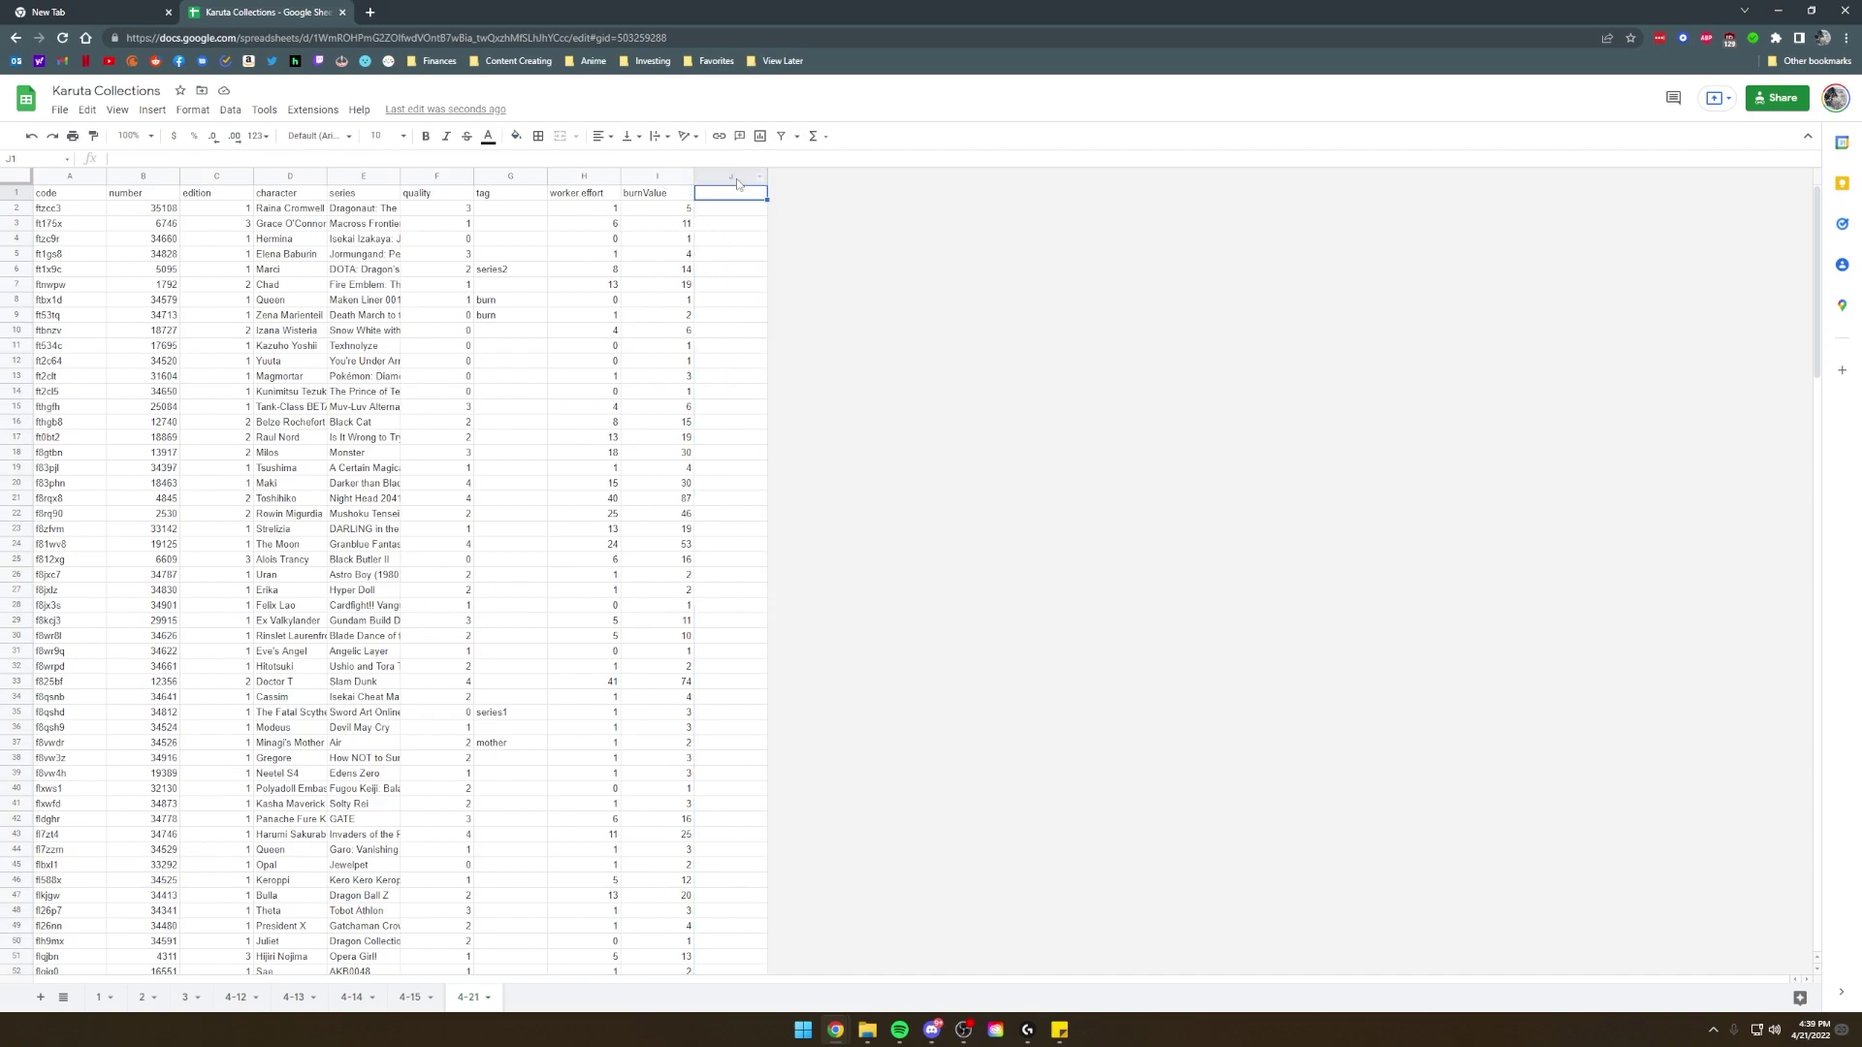
right_click(650, 176)
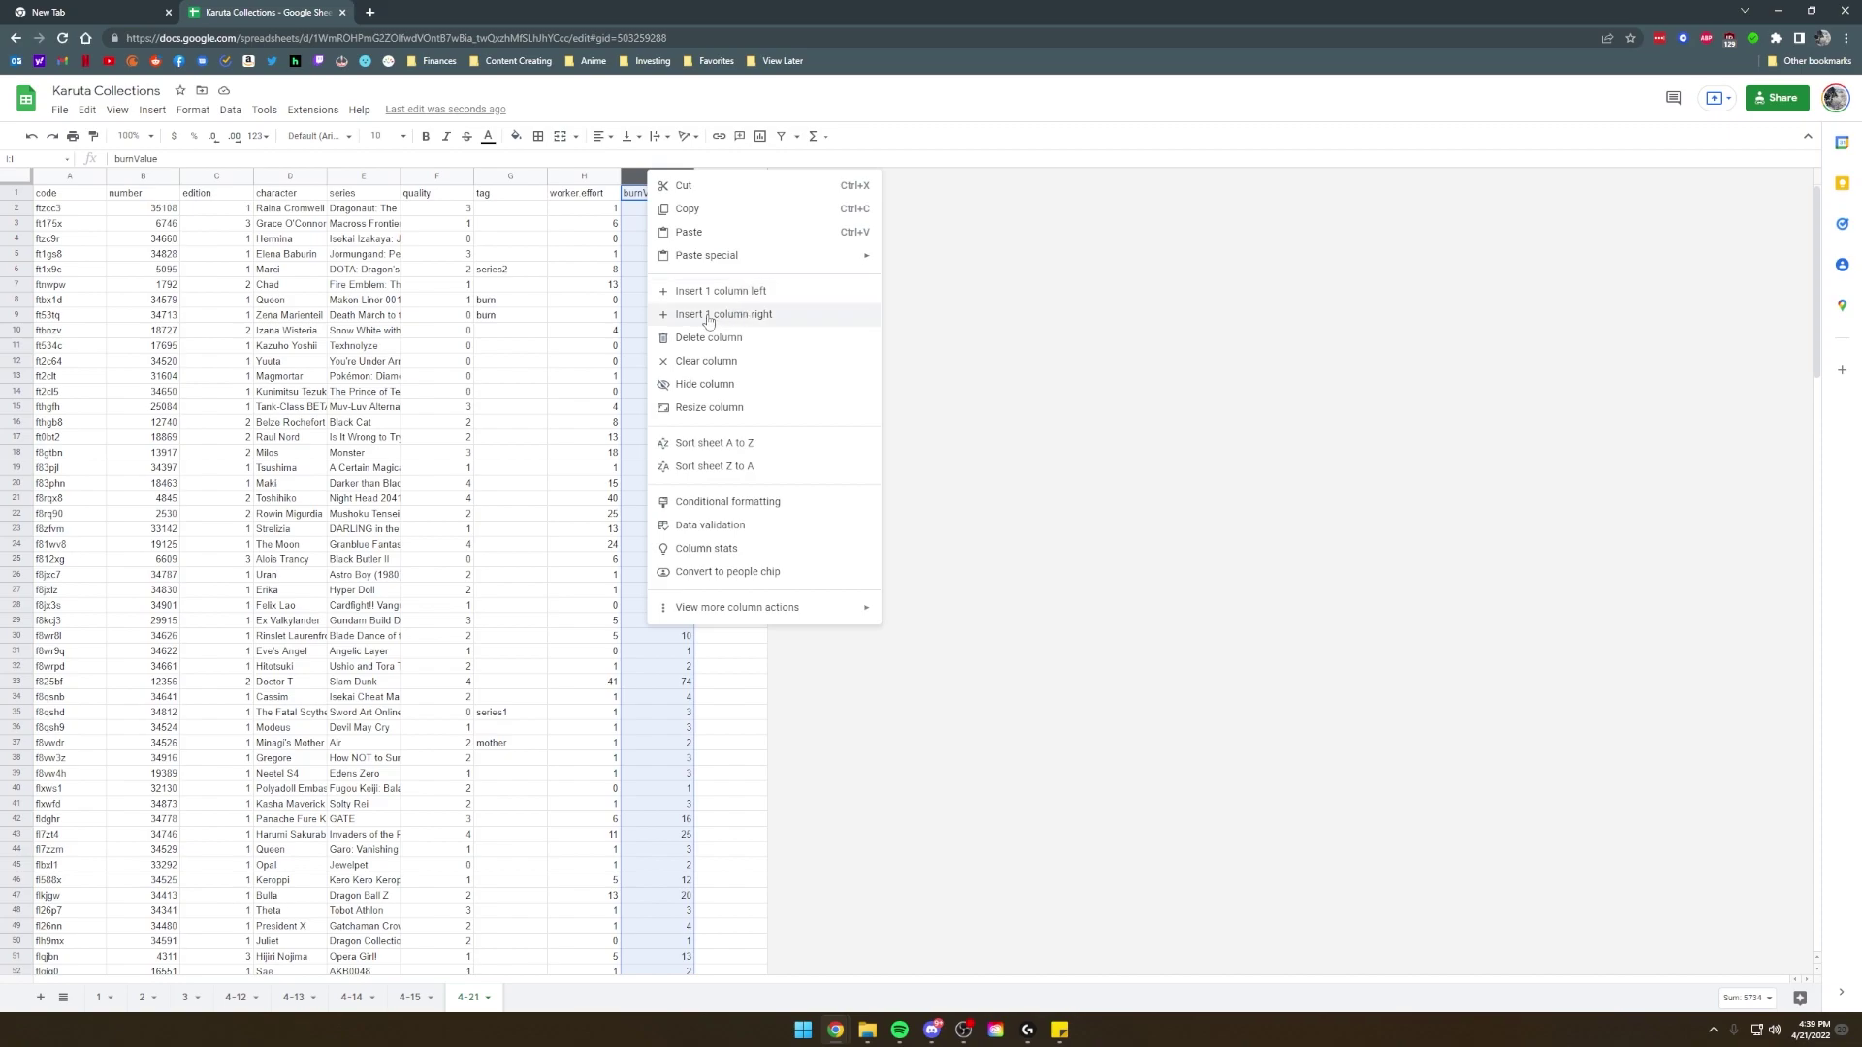
click(589, 318)
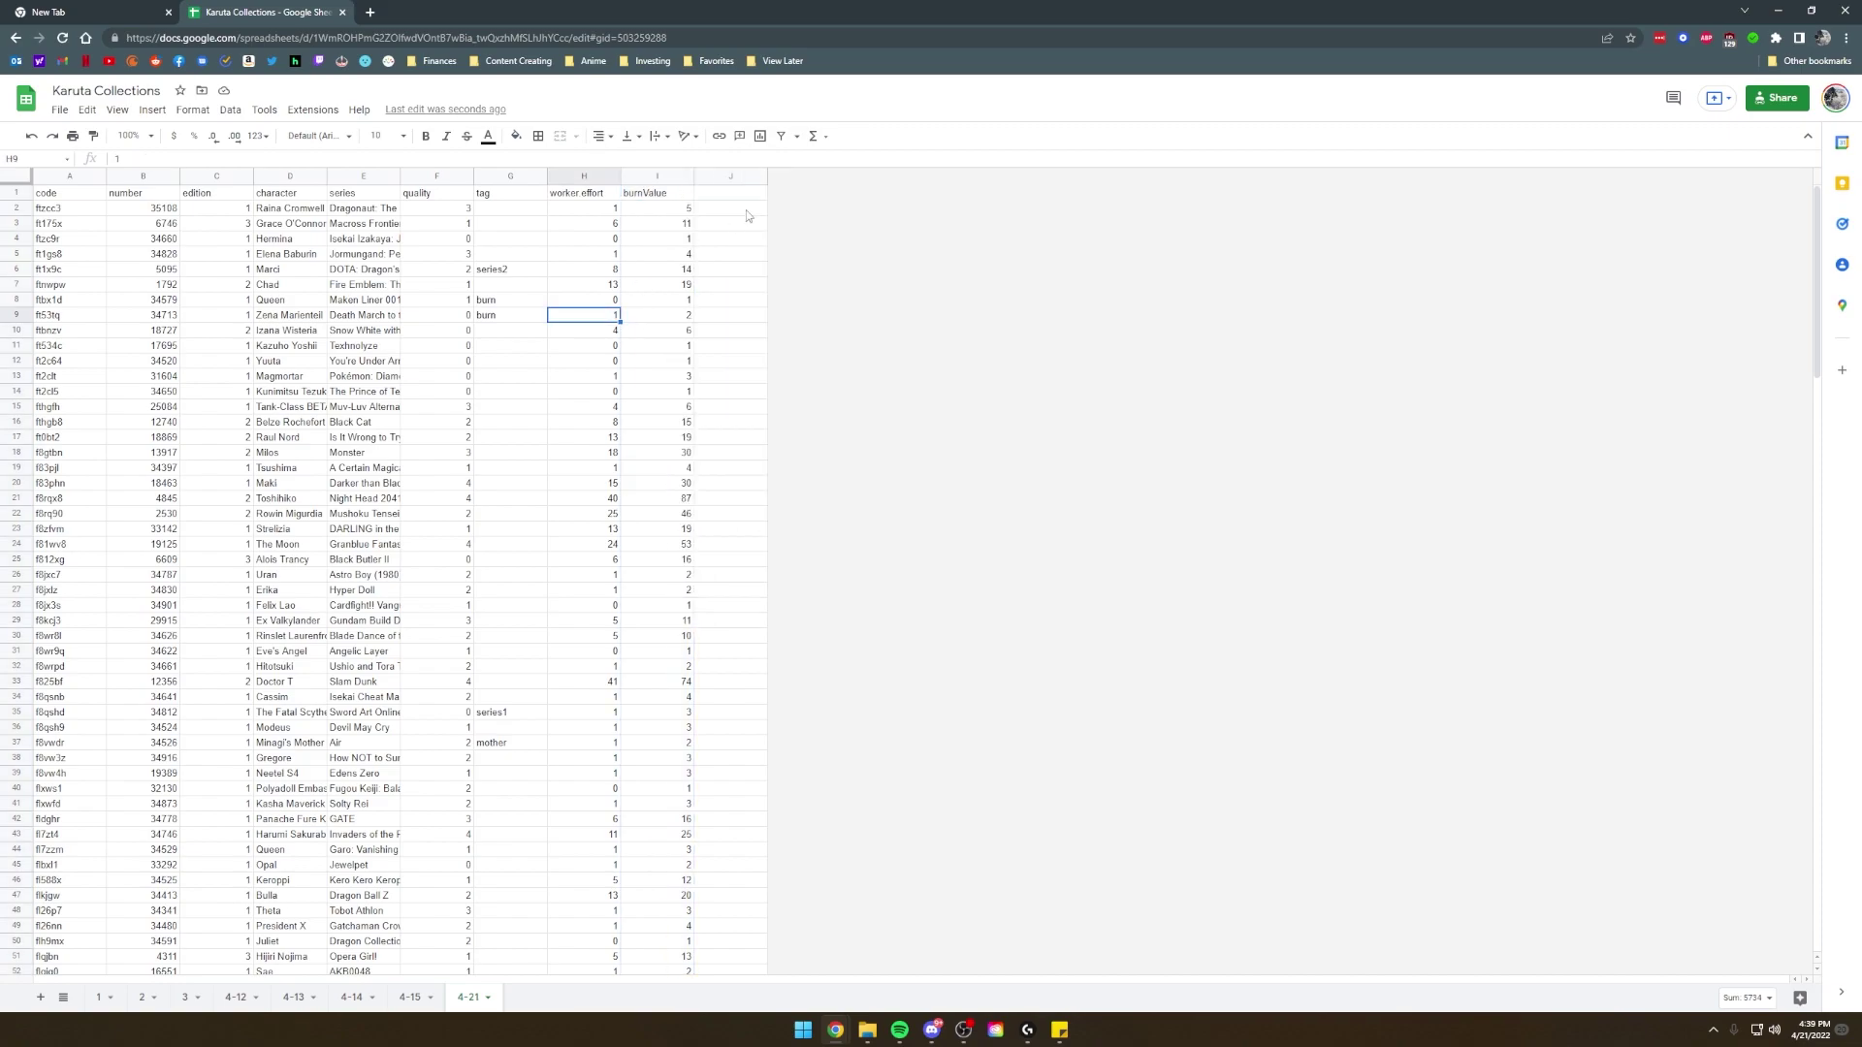
click(726, 192)
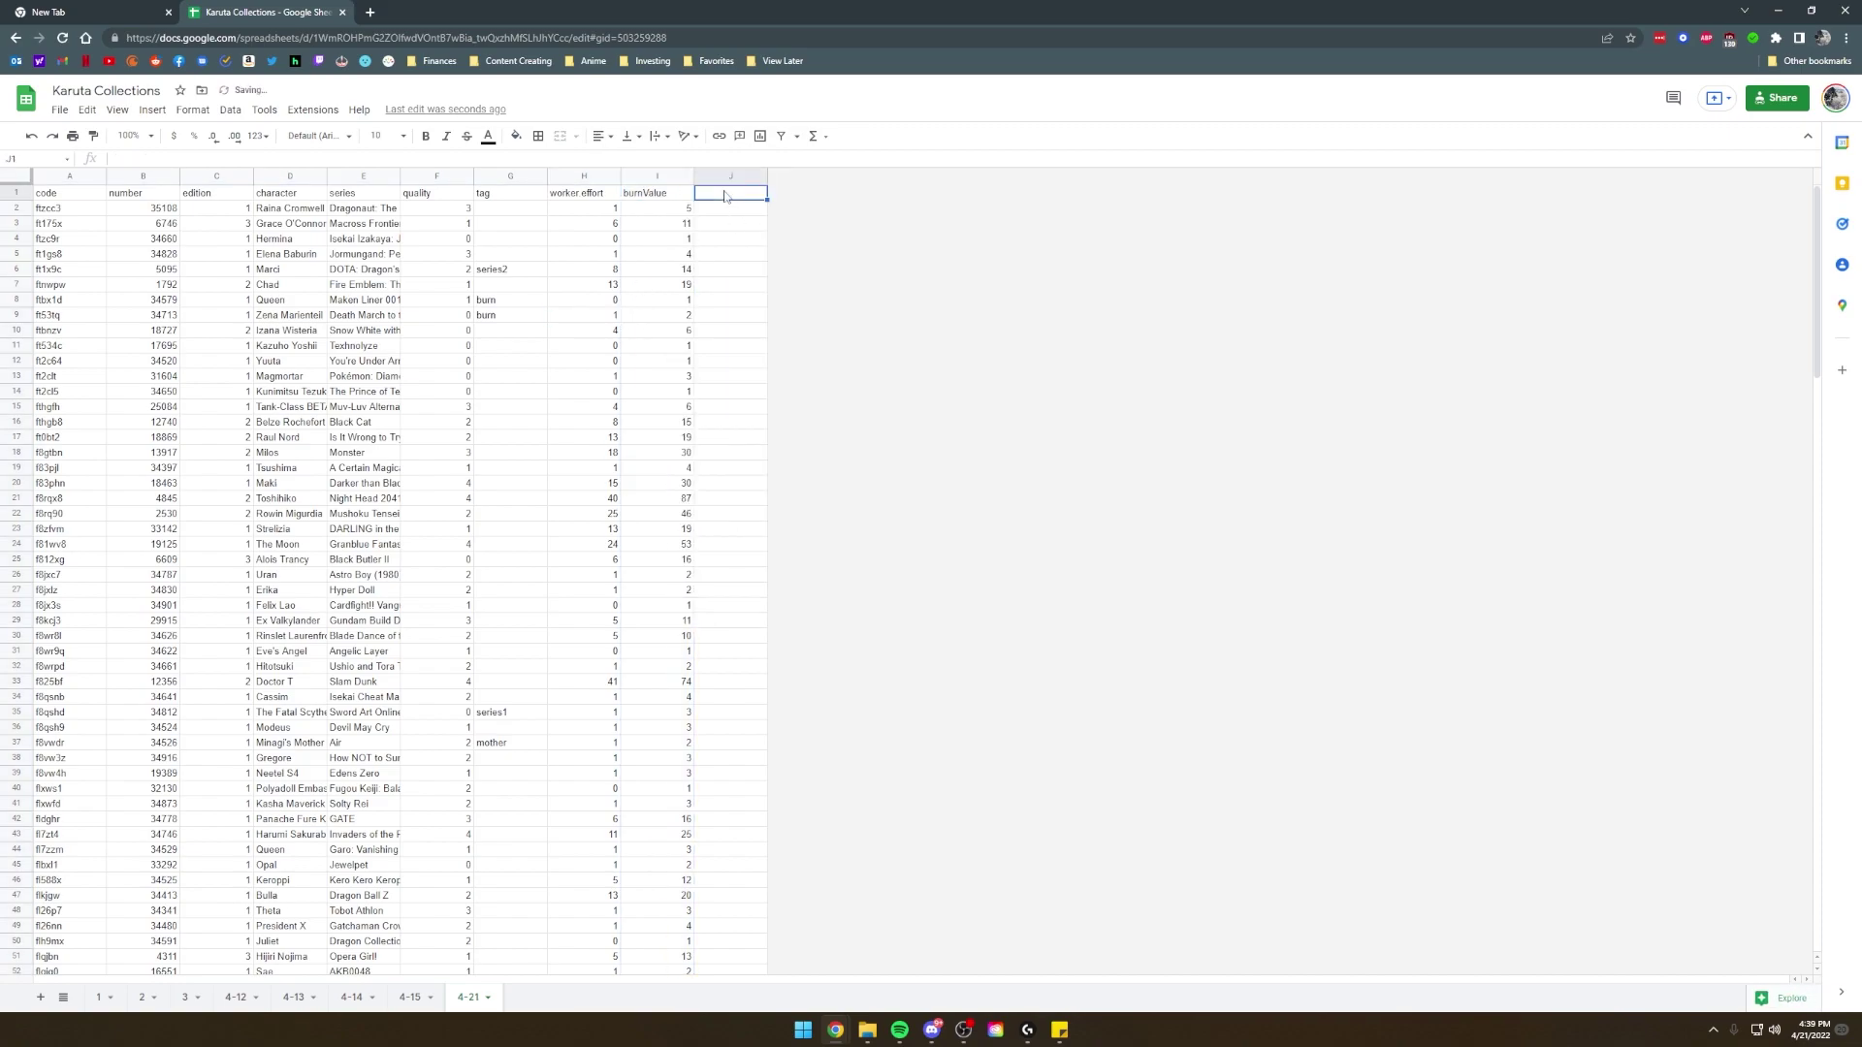
text(Notes)
key(Return)
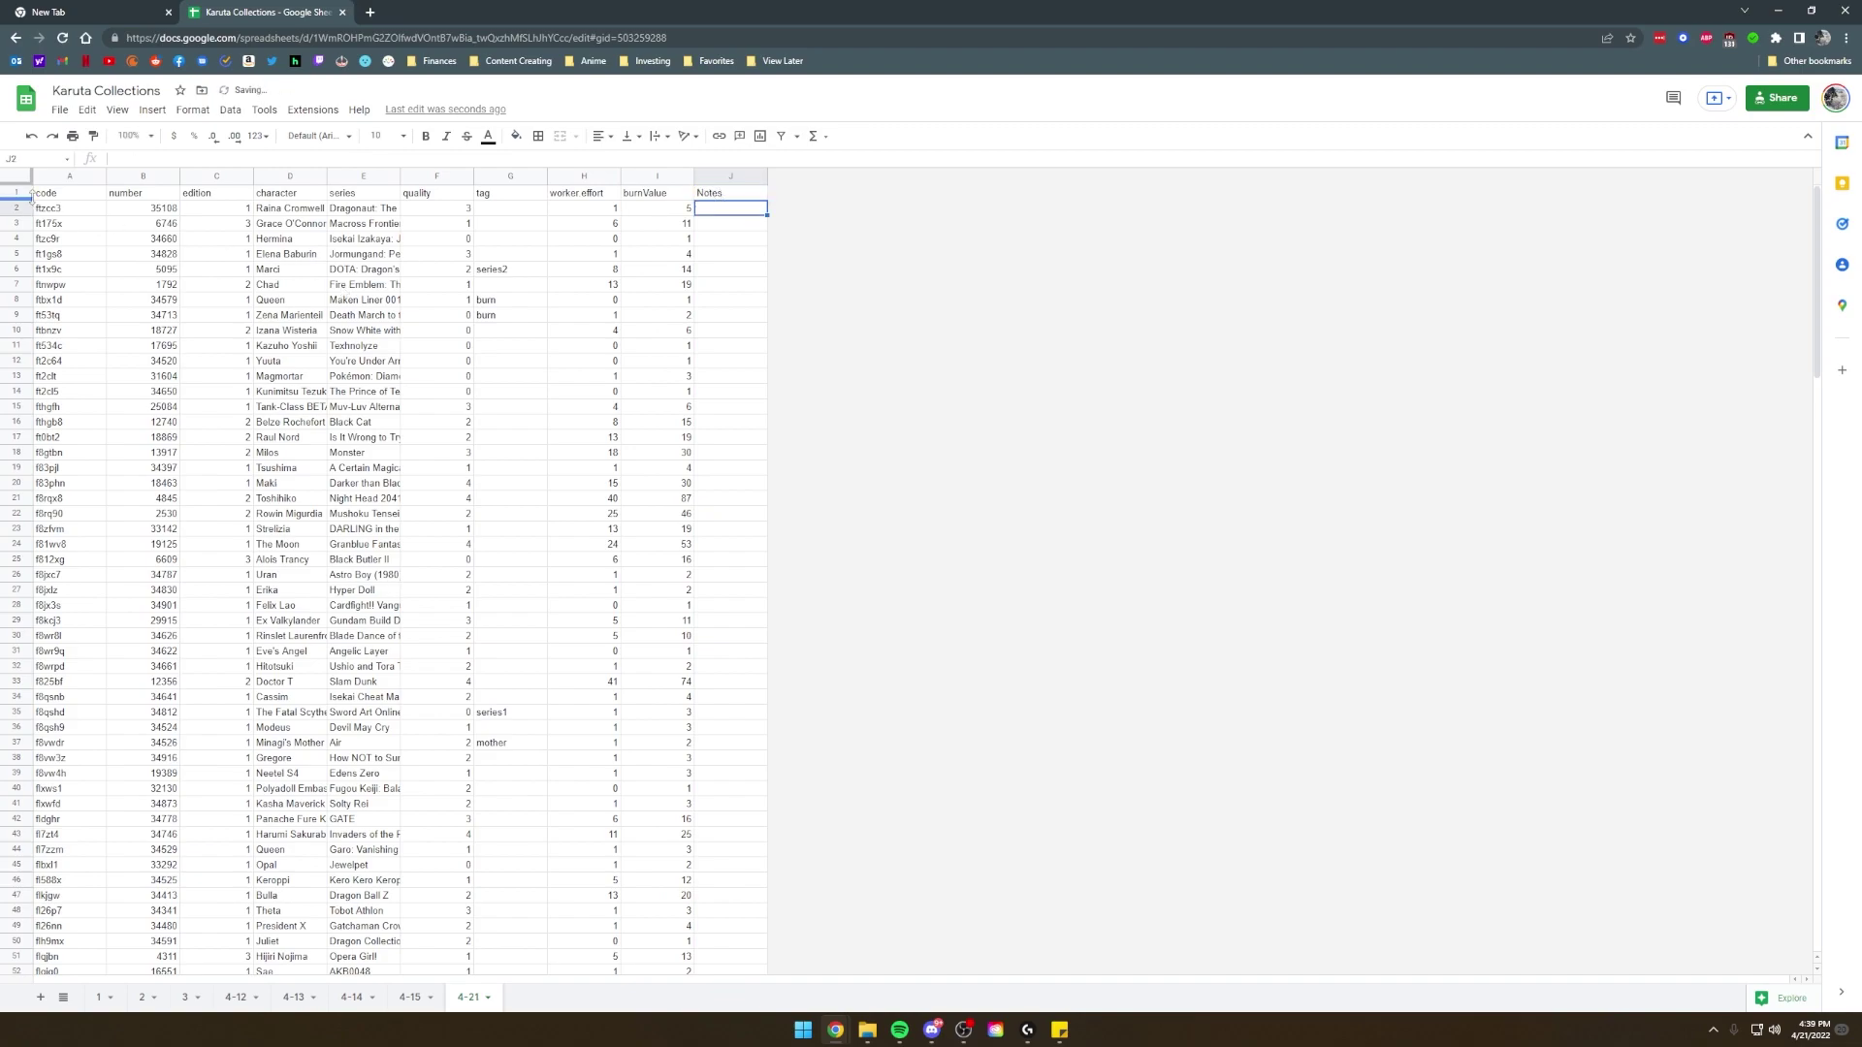
Create a filter over the whole table, range A1:J201, including the header row.
click(74, 196)
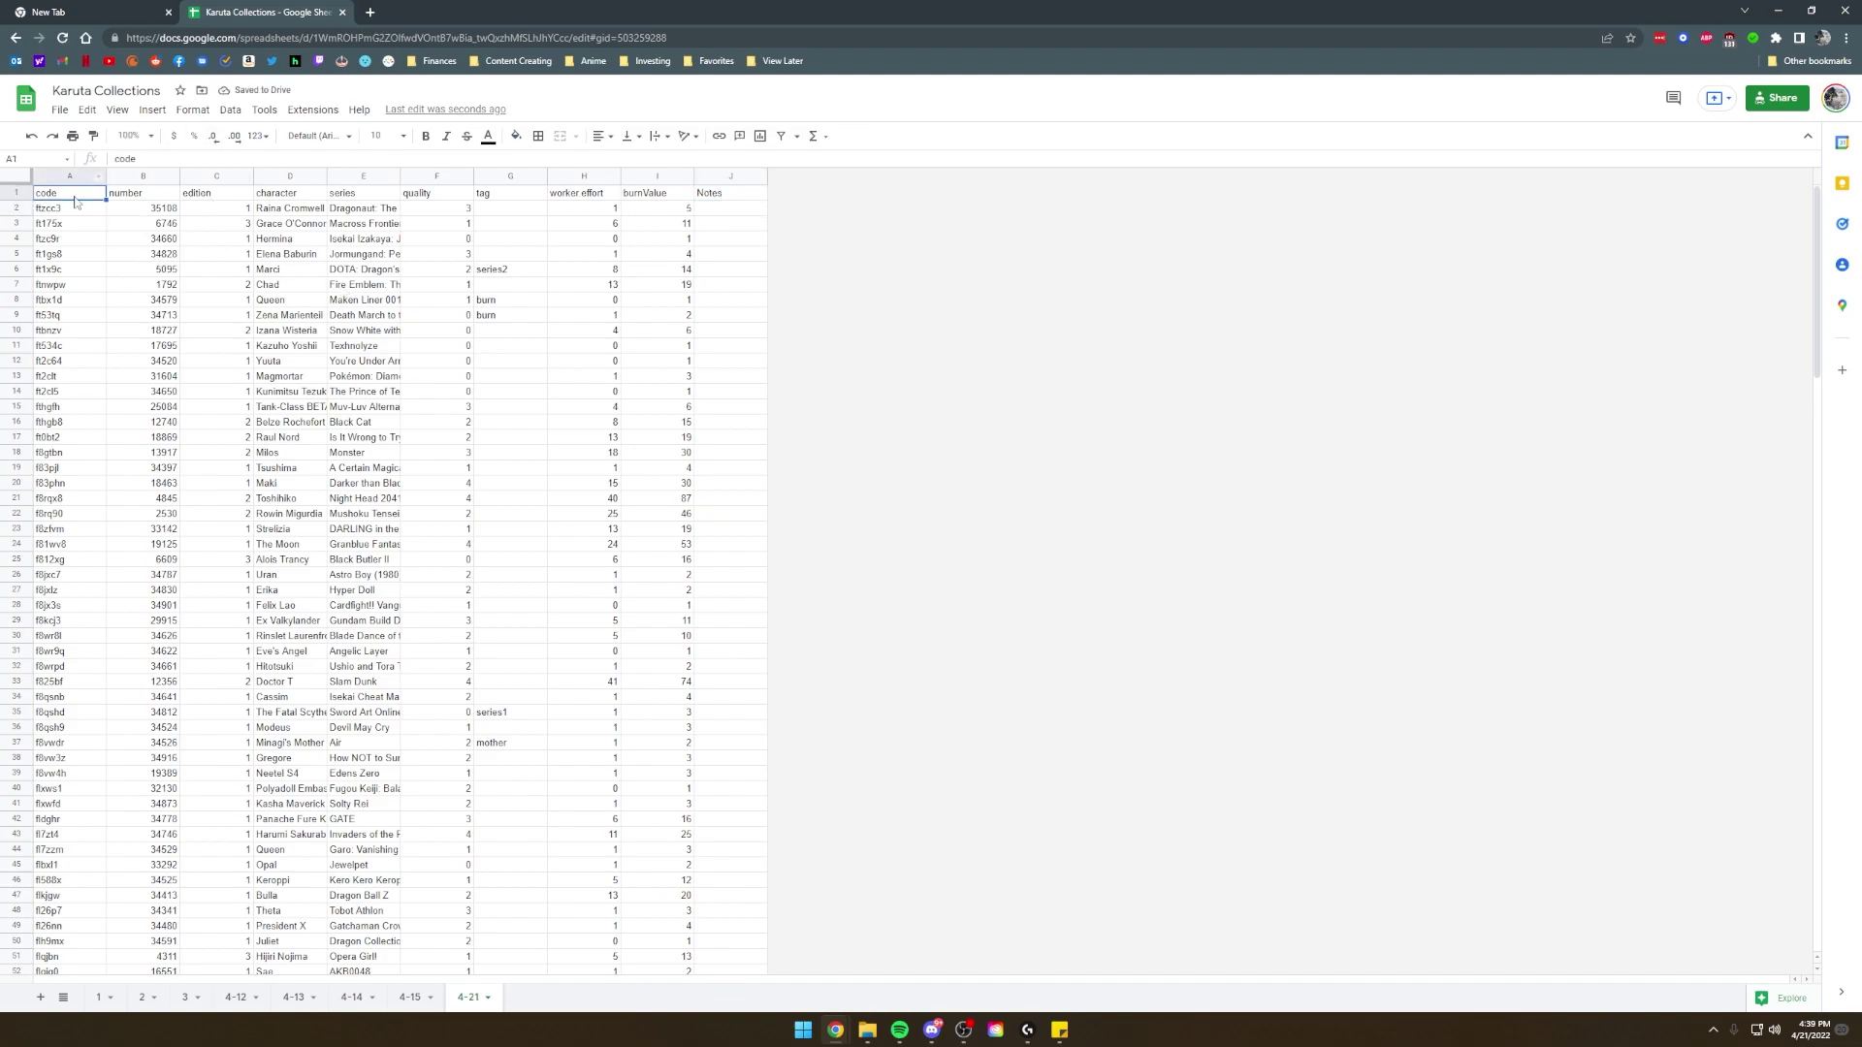
key(ctrl+shift+Right)
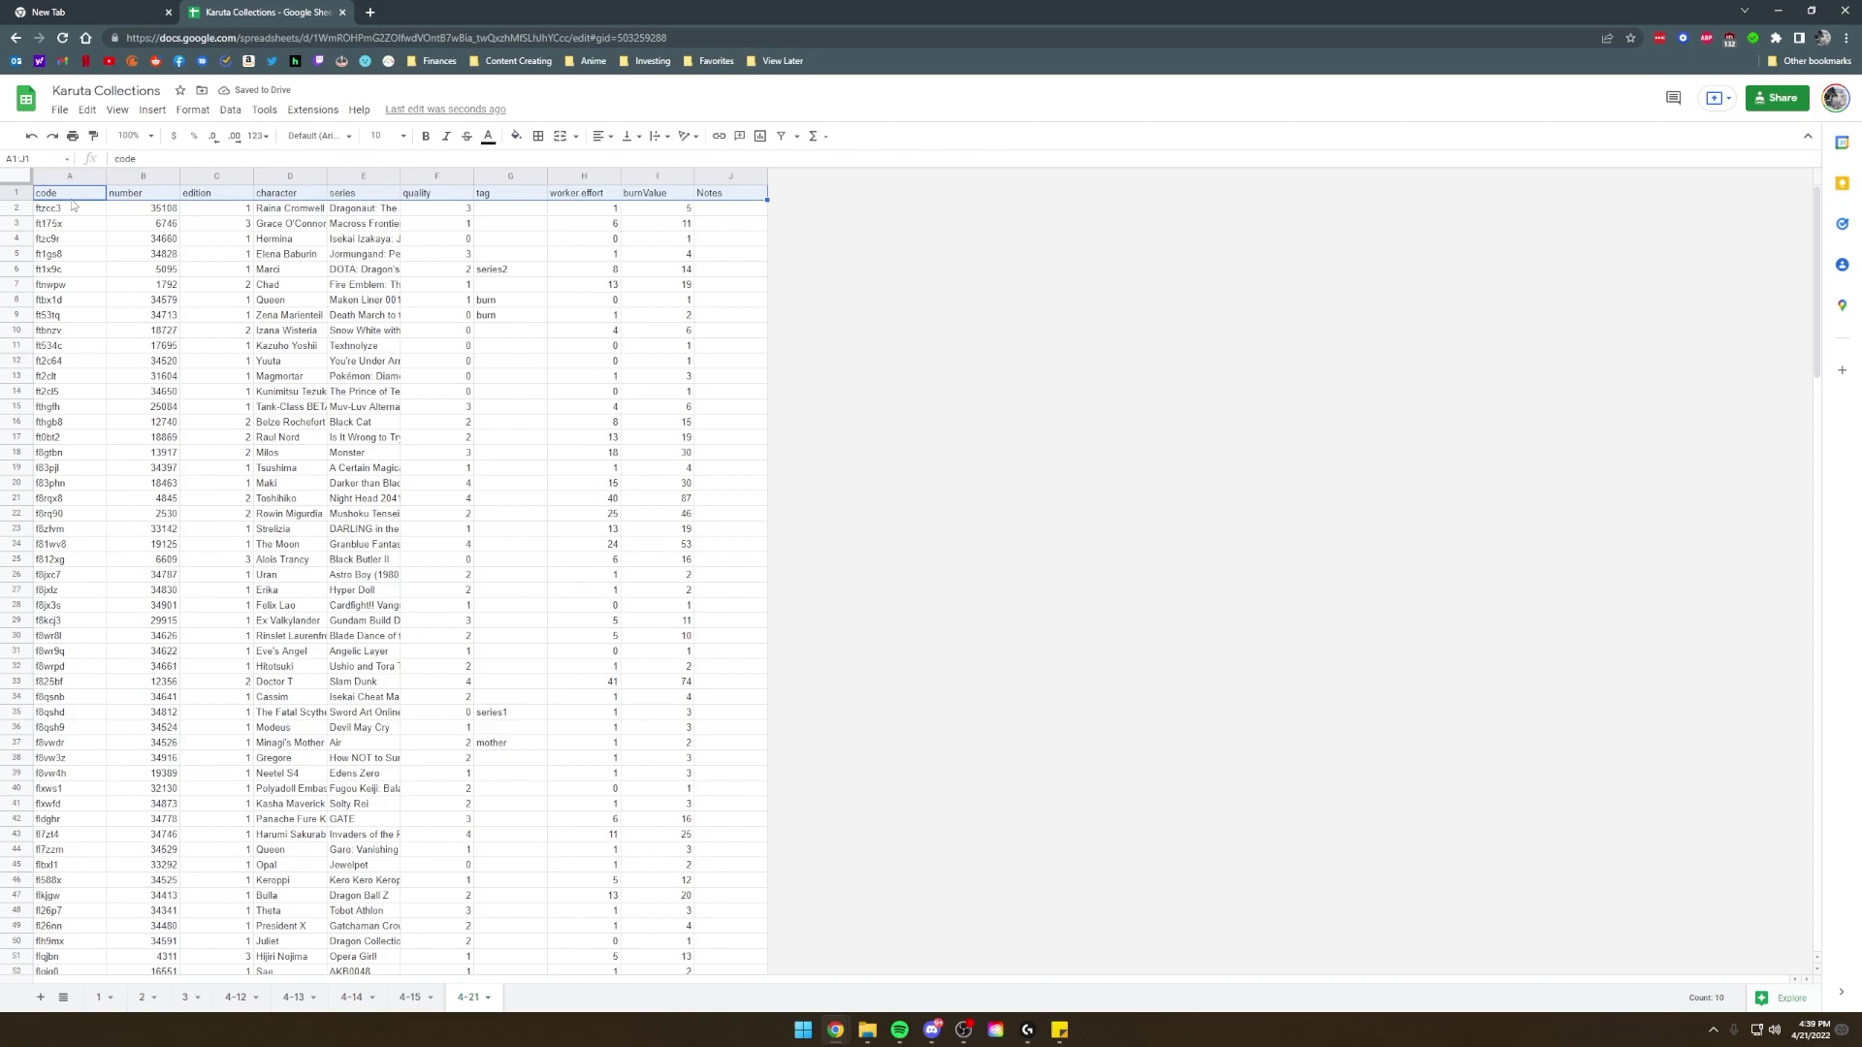
key(ctrl+shift+Left)
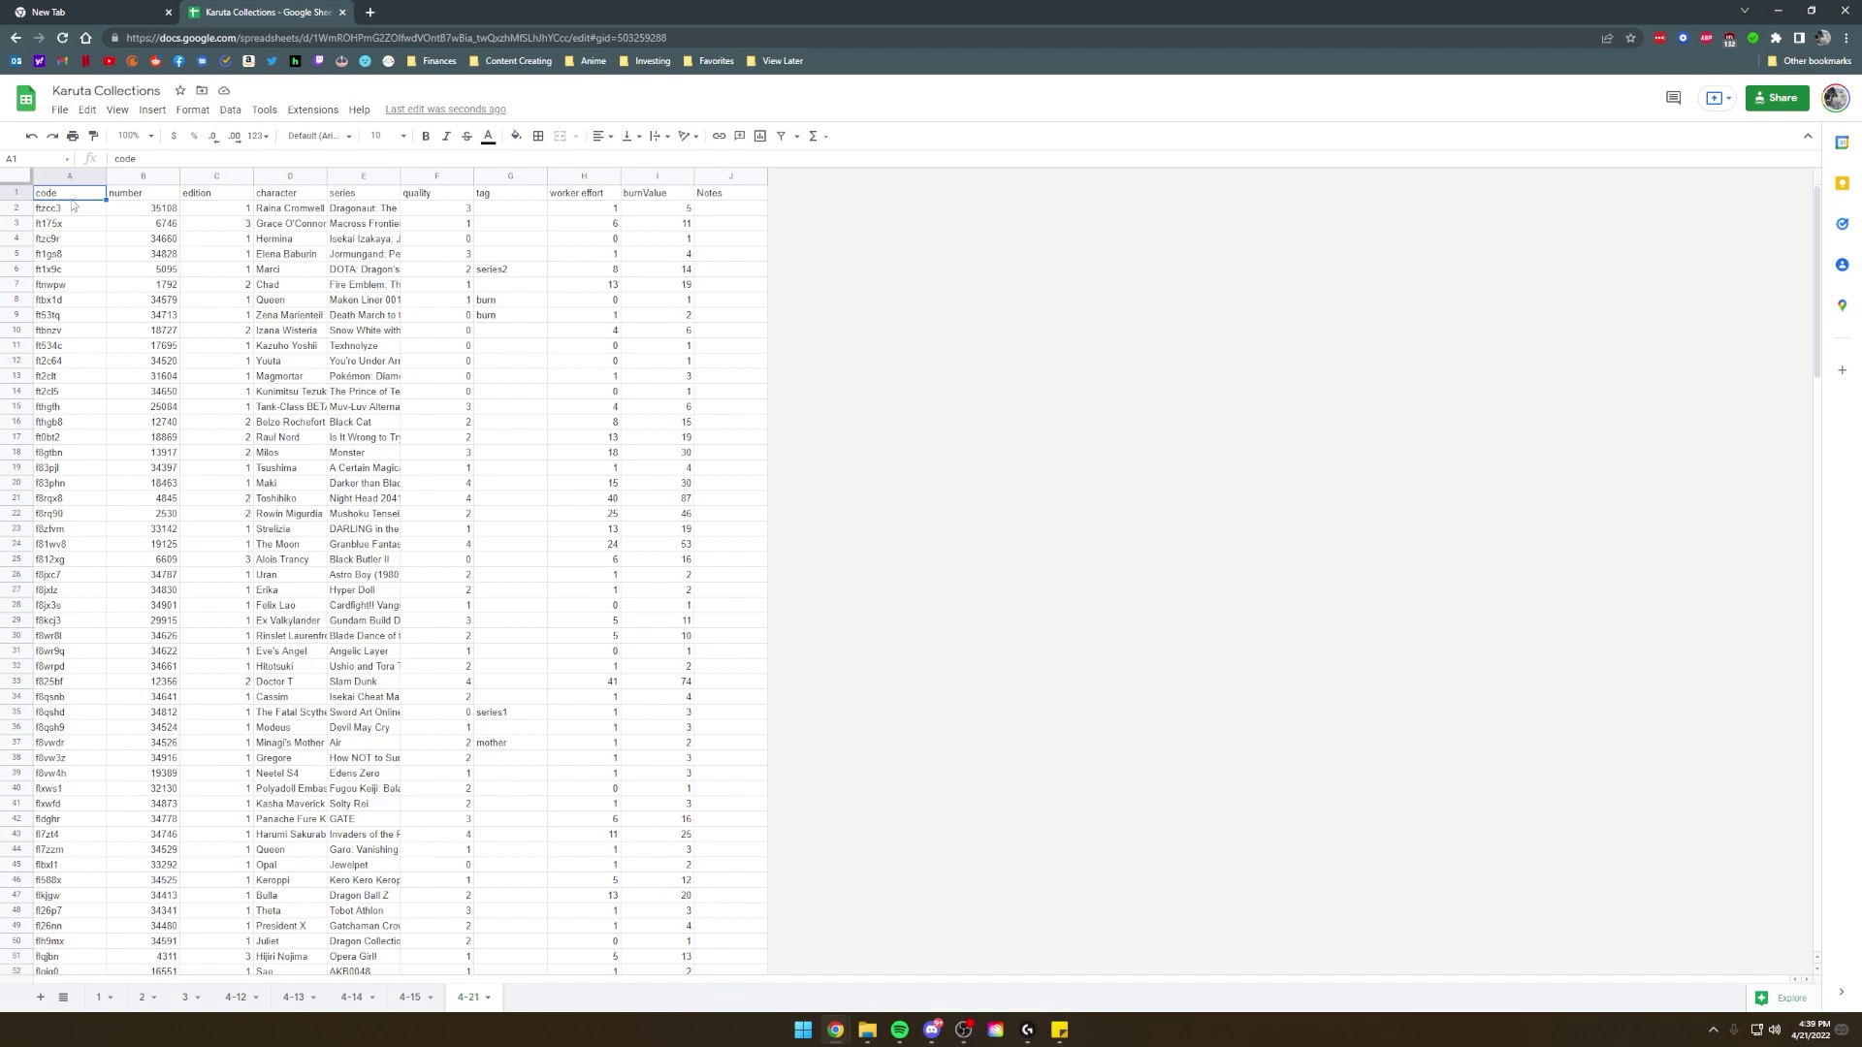
key(ctrl+shift+Right)
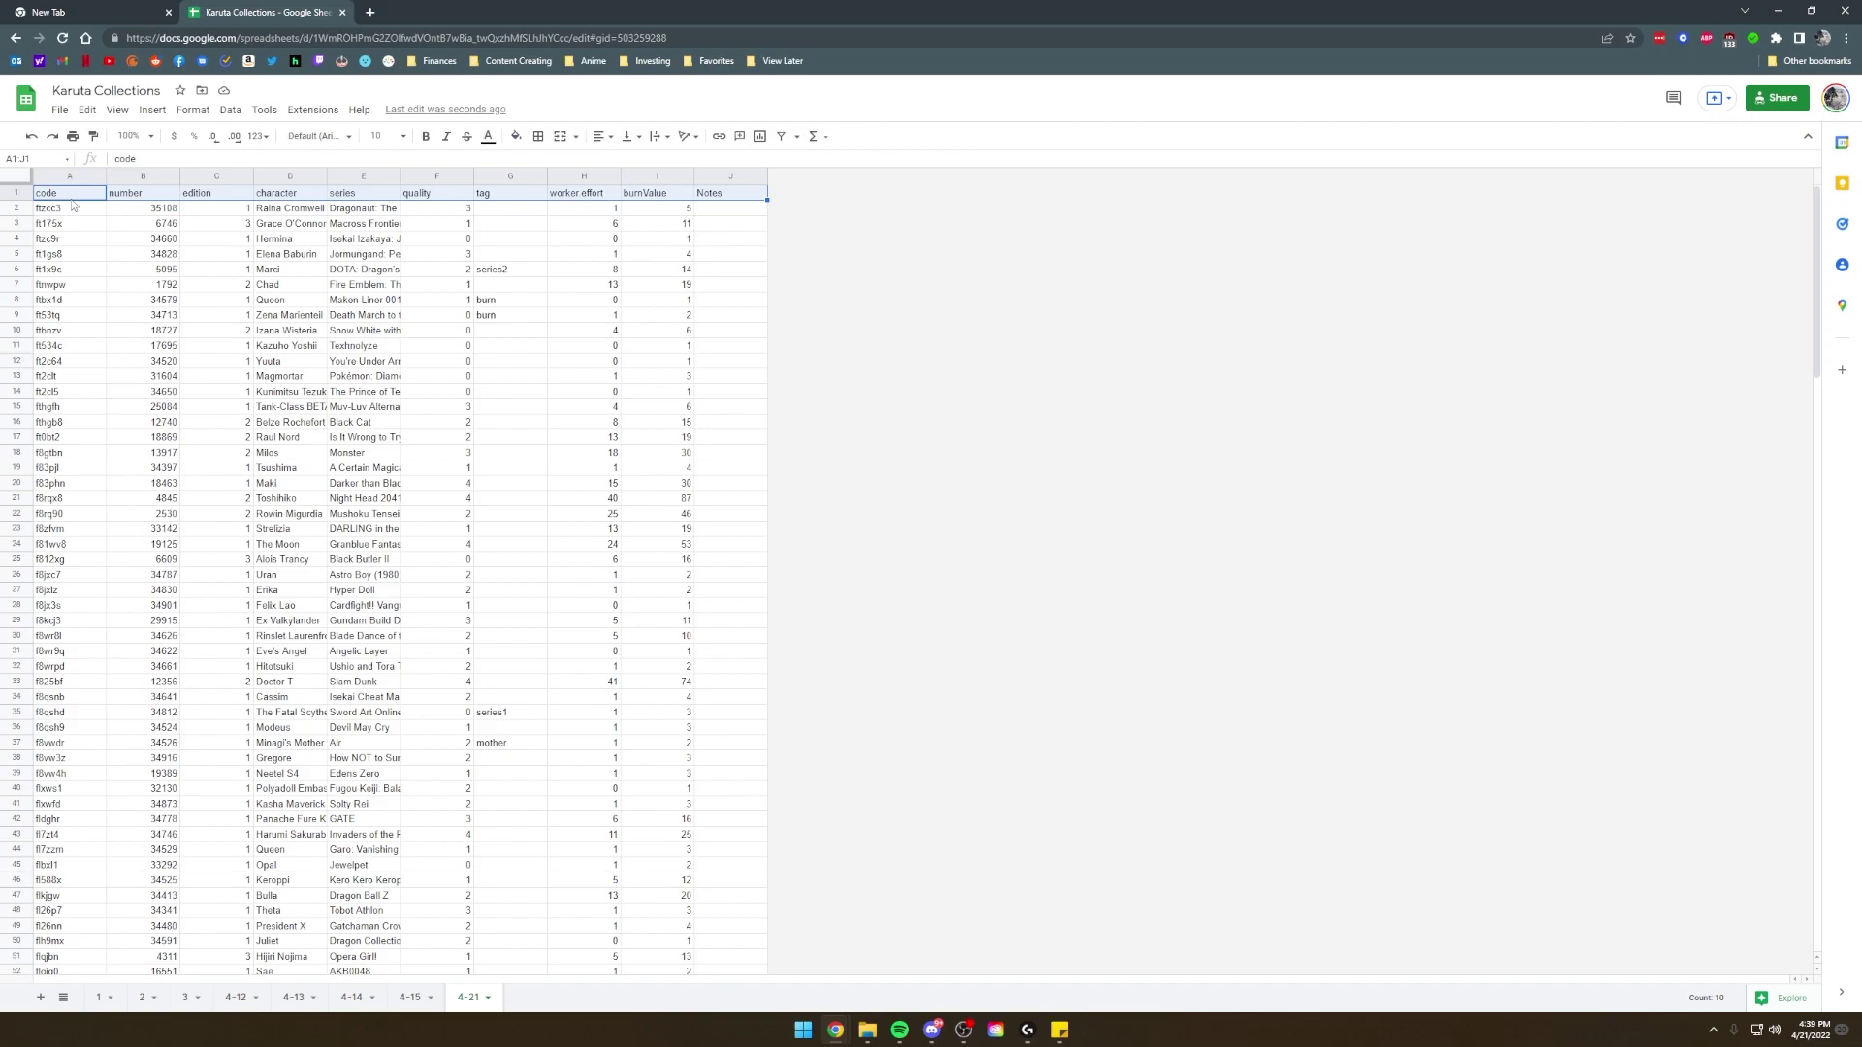
key(ctrl+shift+Down)
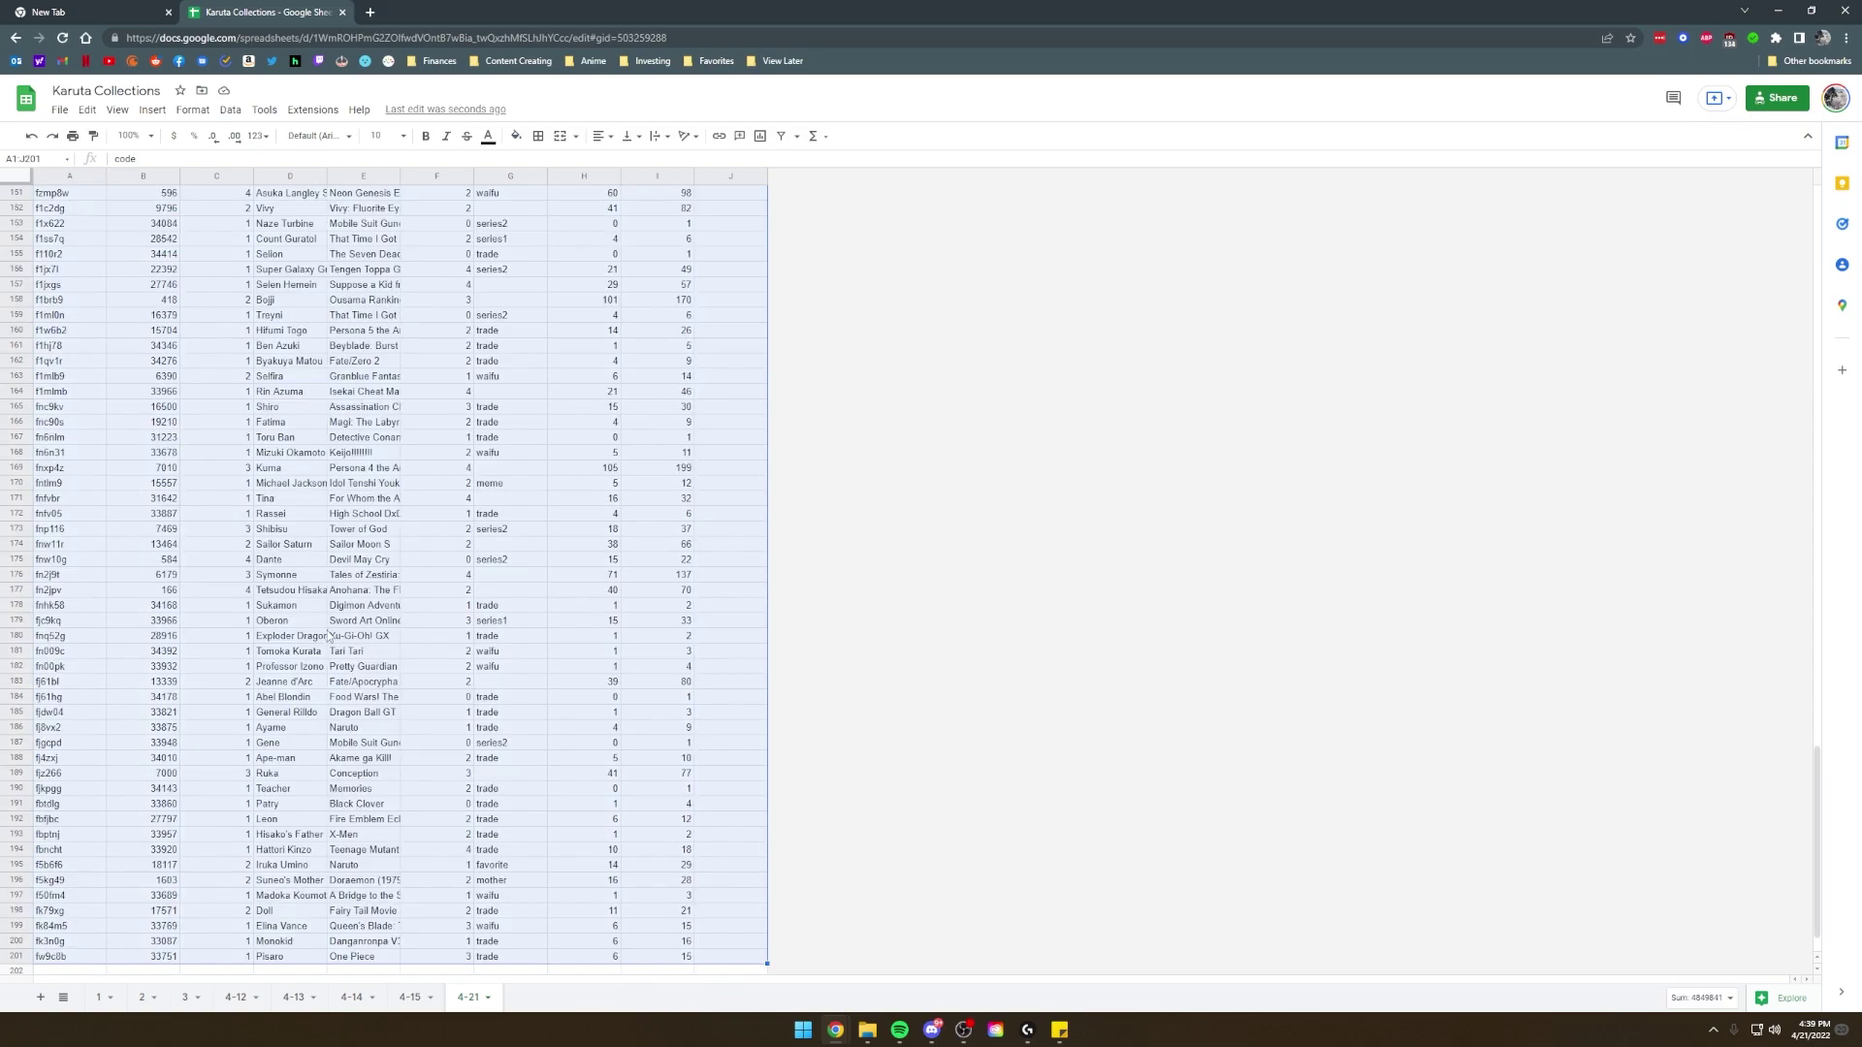
scroll(329, 636, up, 20)
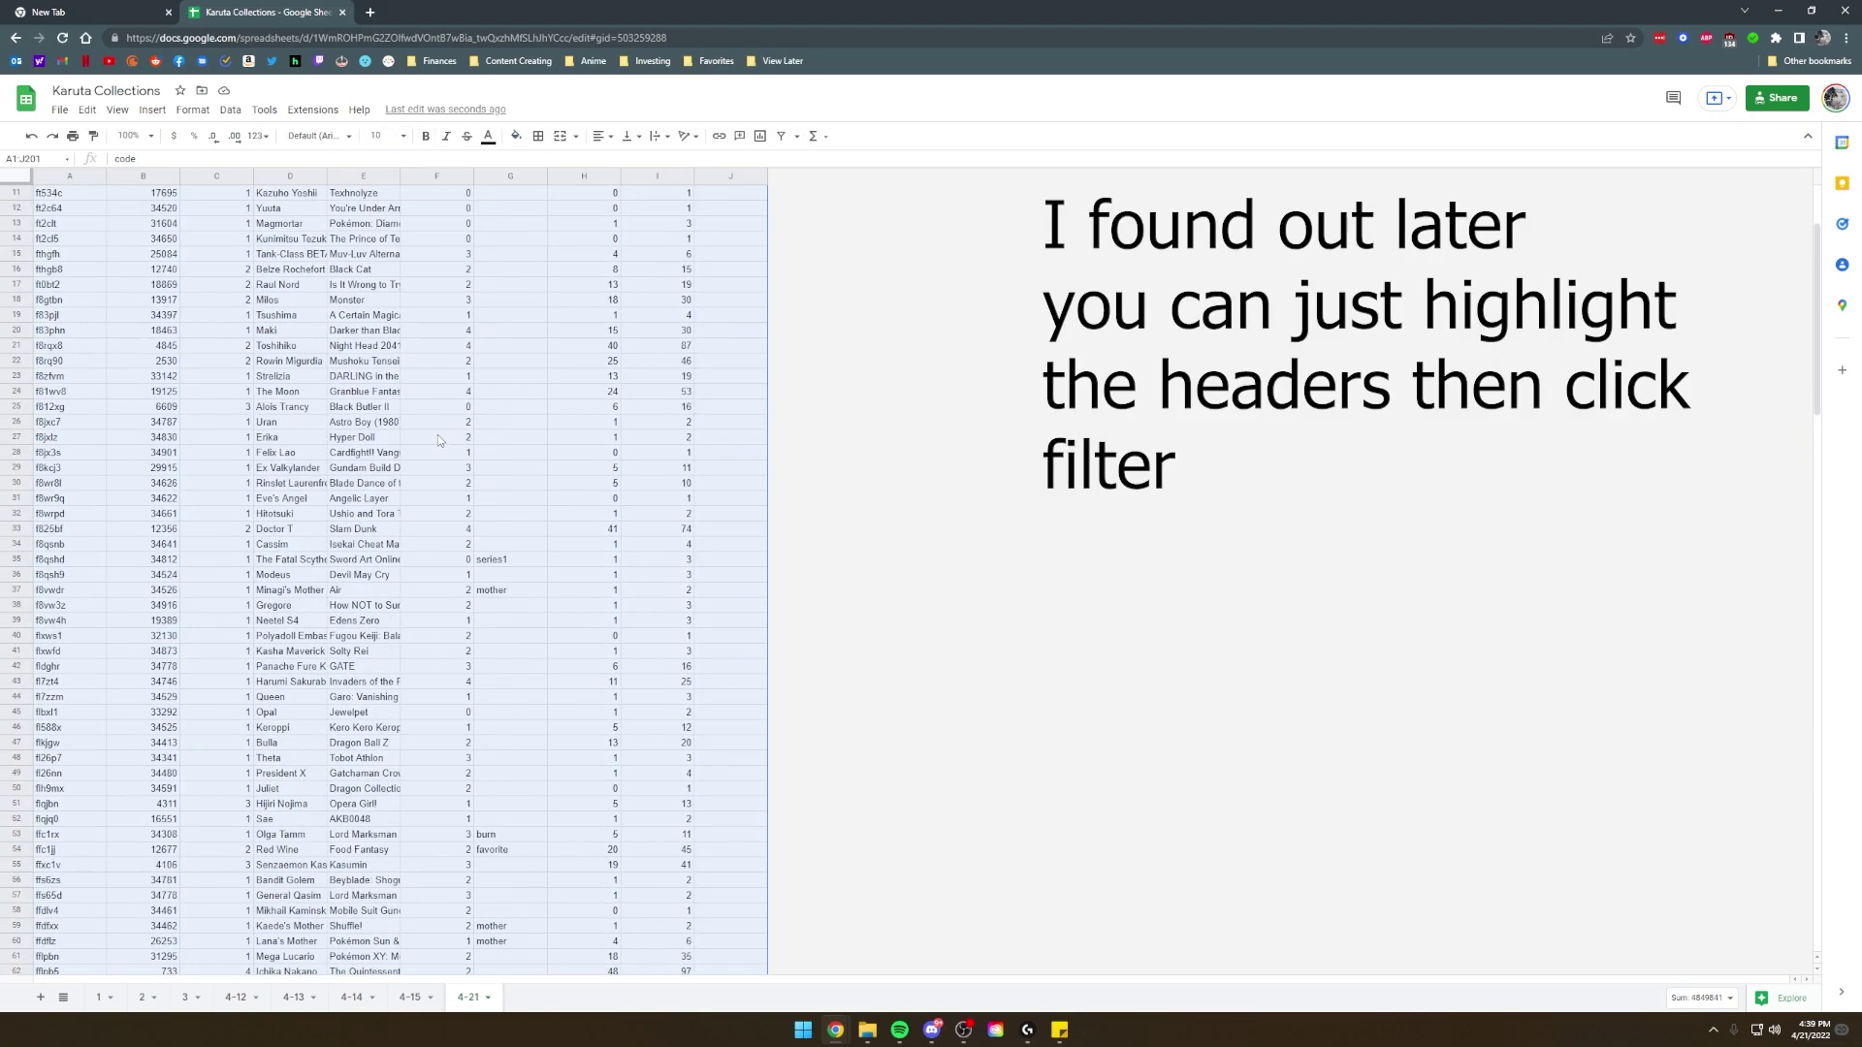
scroll(439, 440, up, 4)
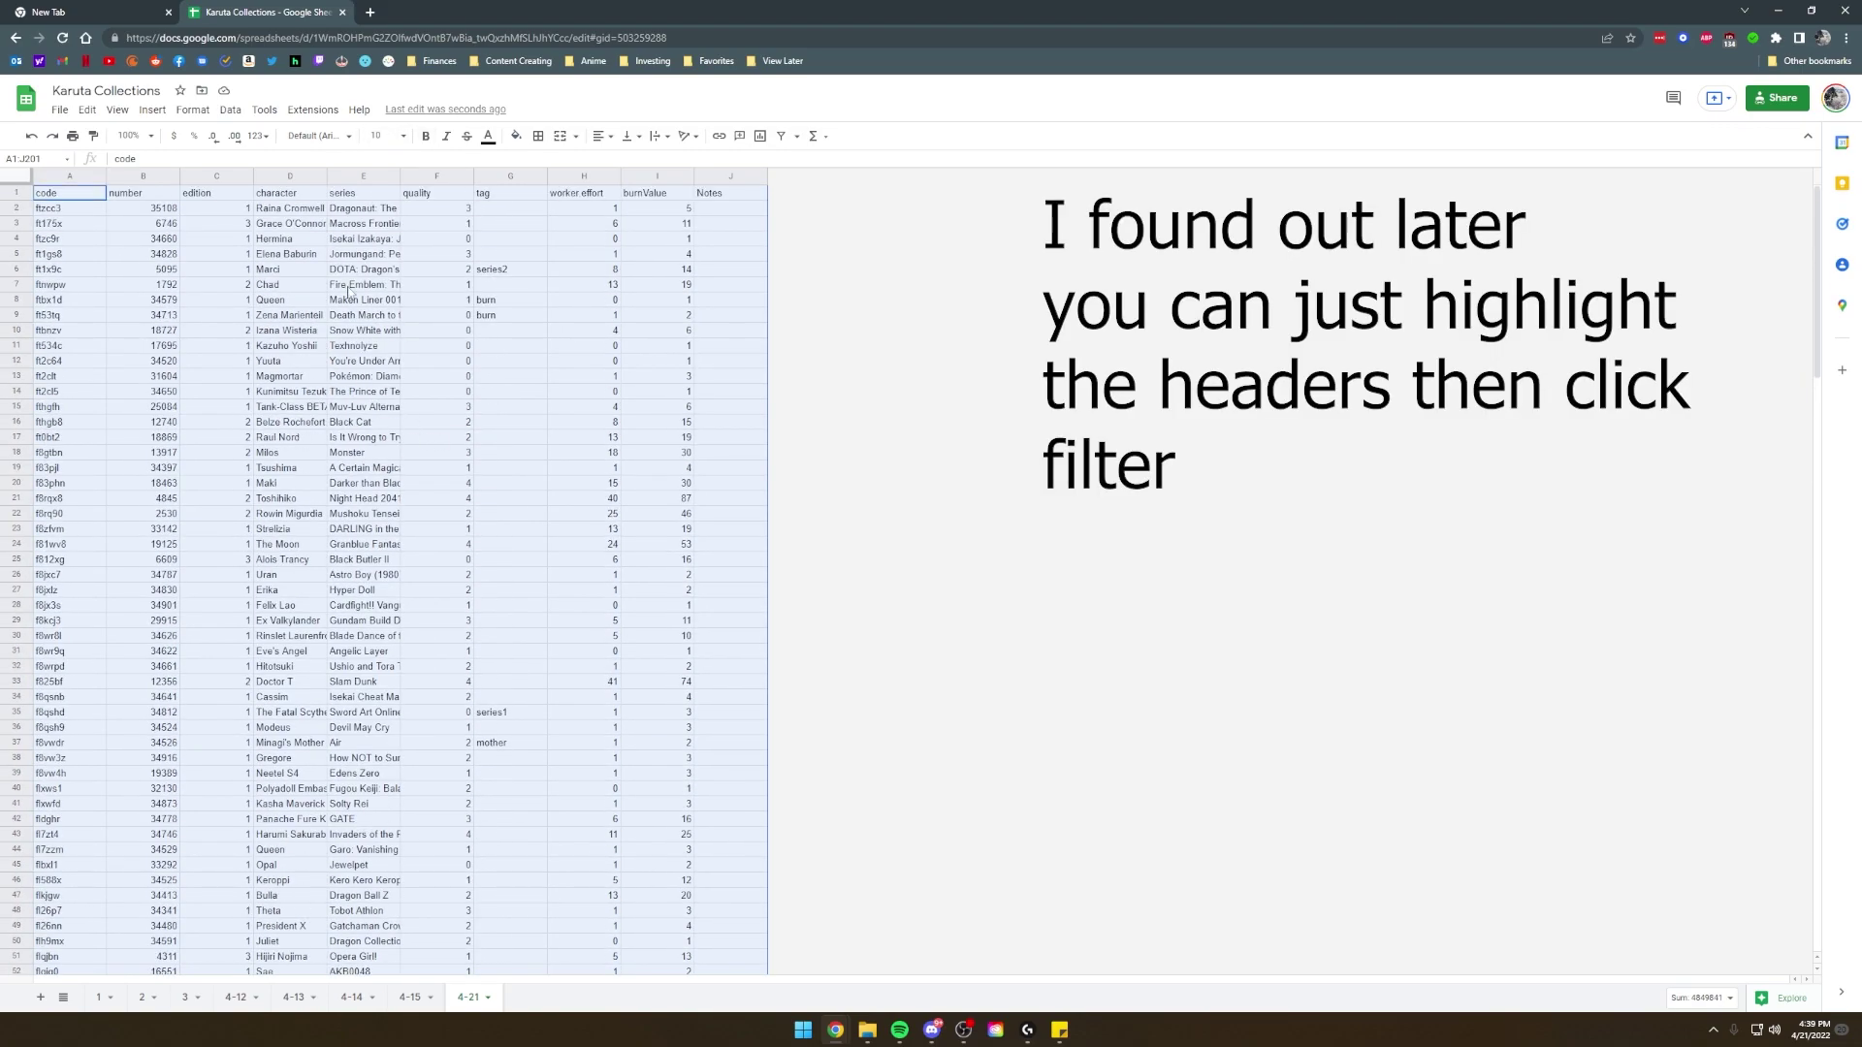
click(233, 114)
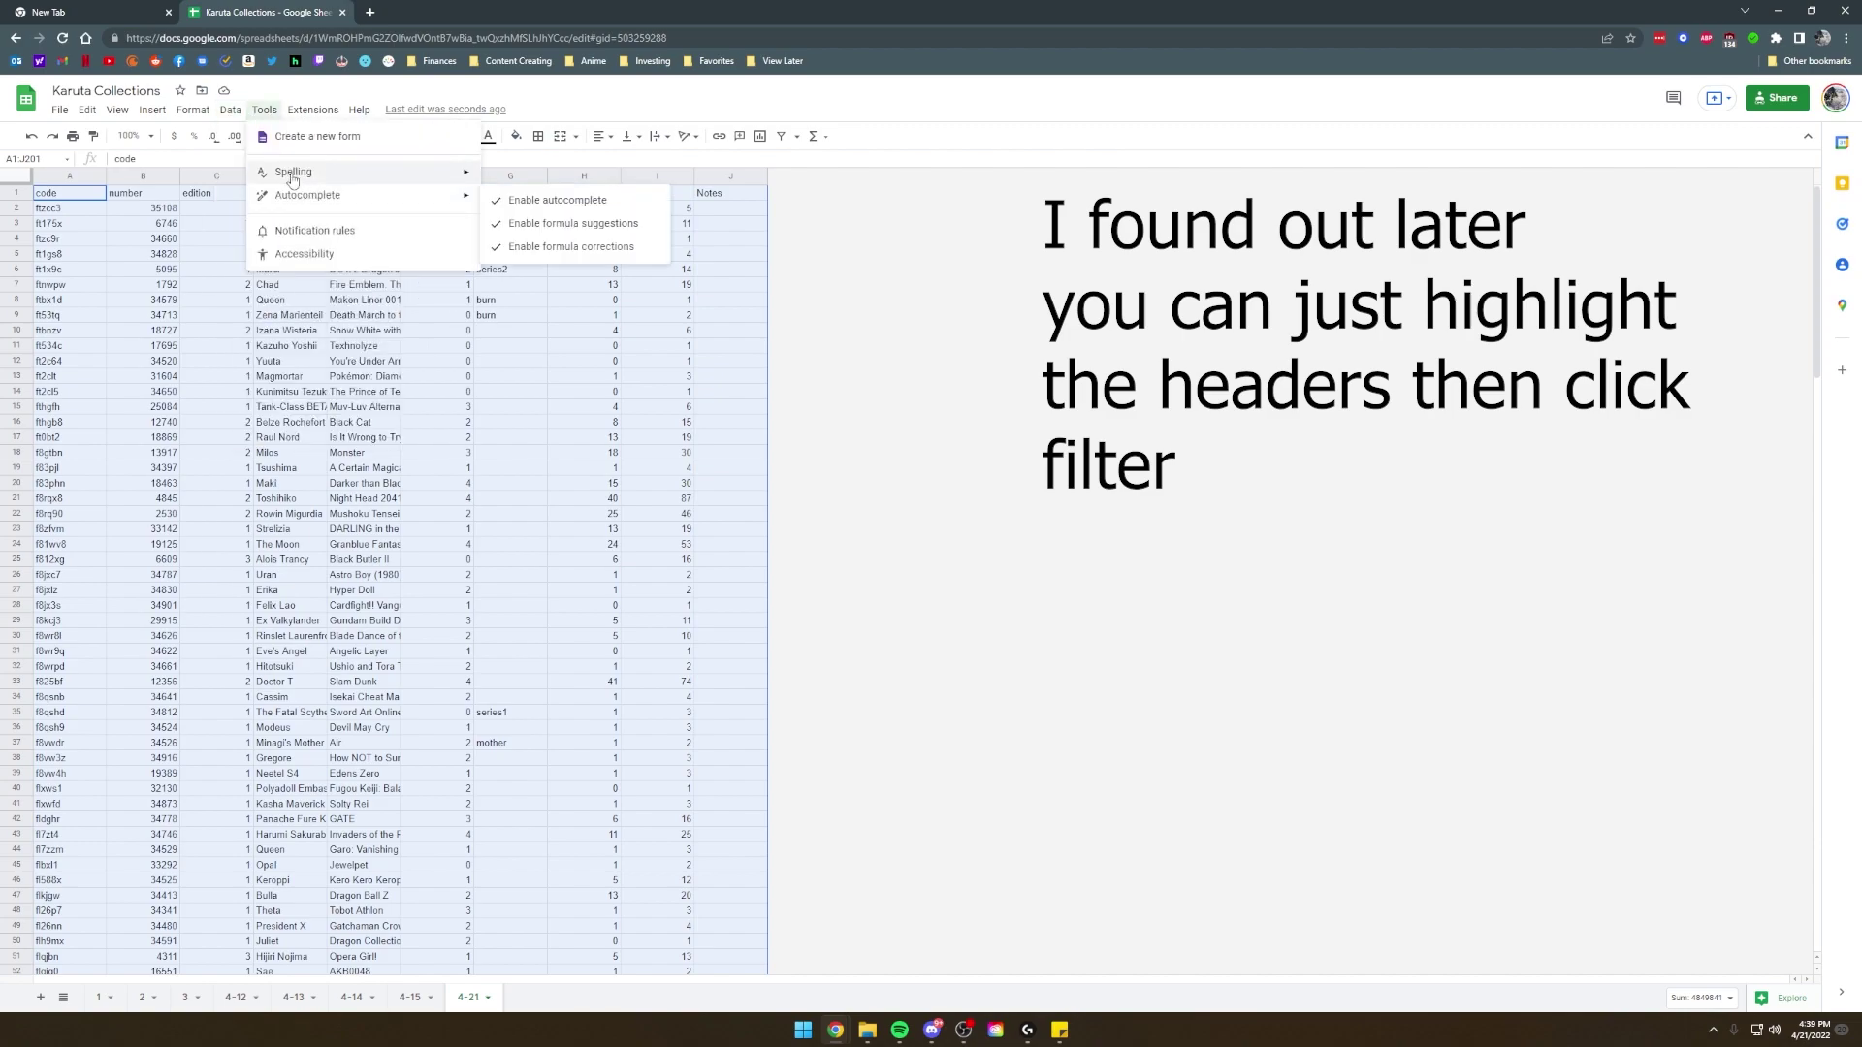
click(275, 195)
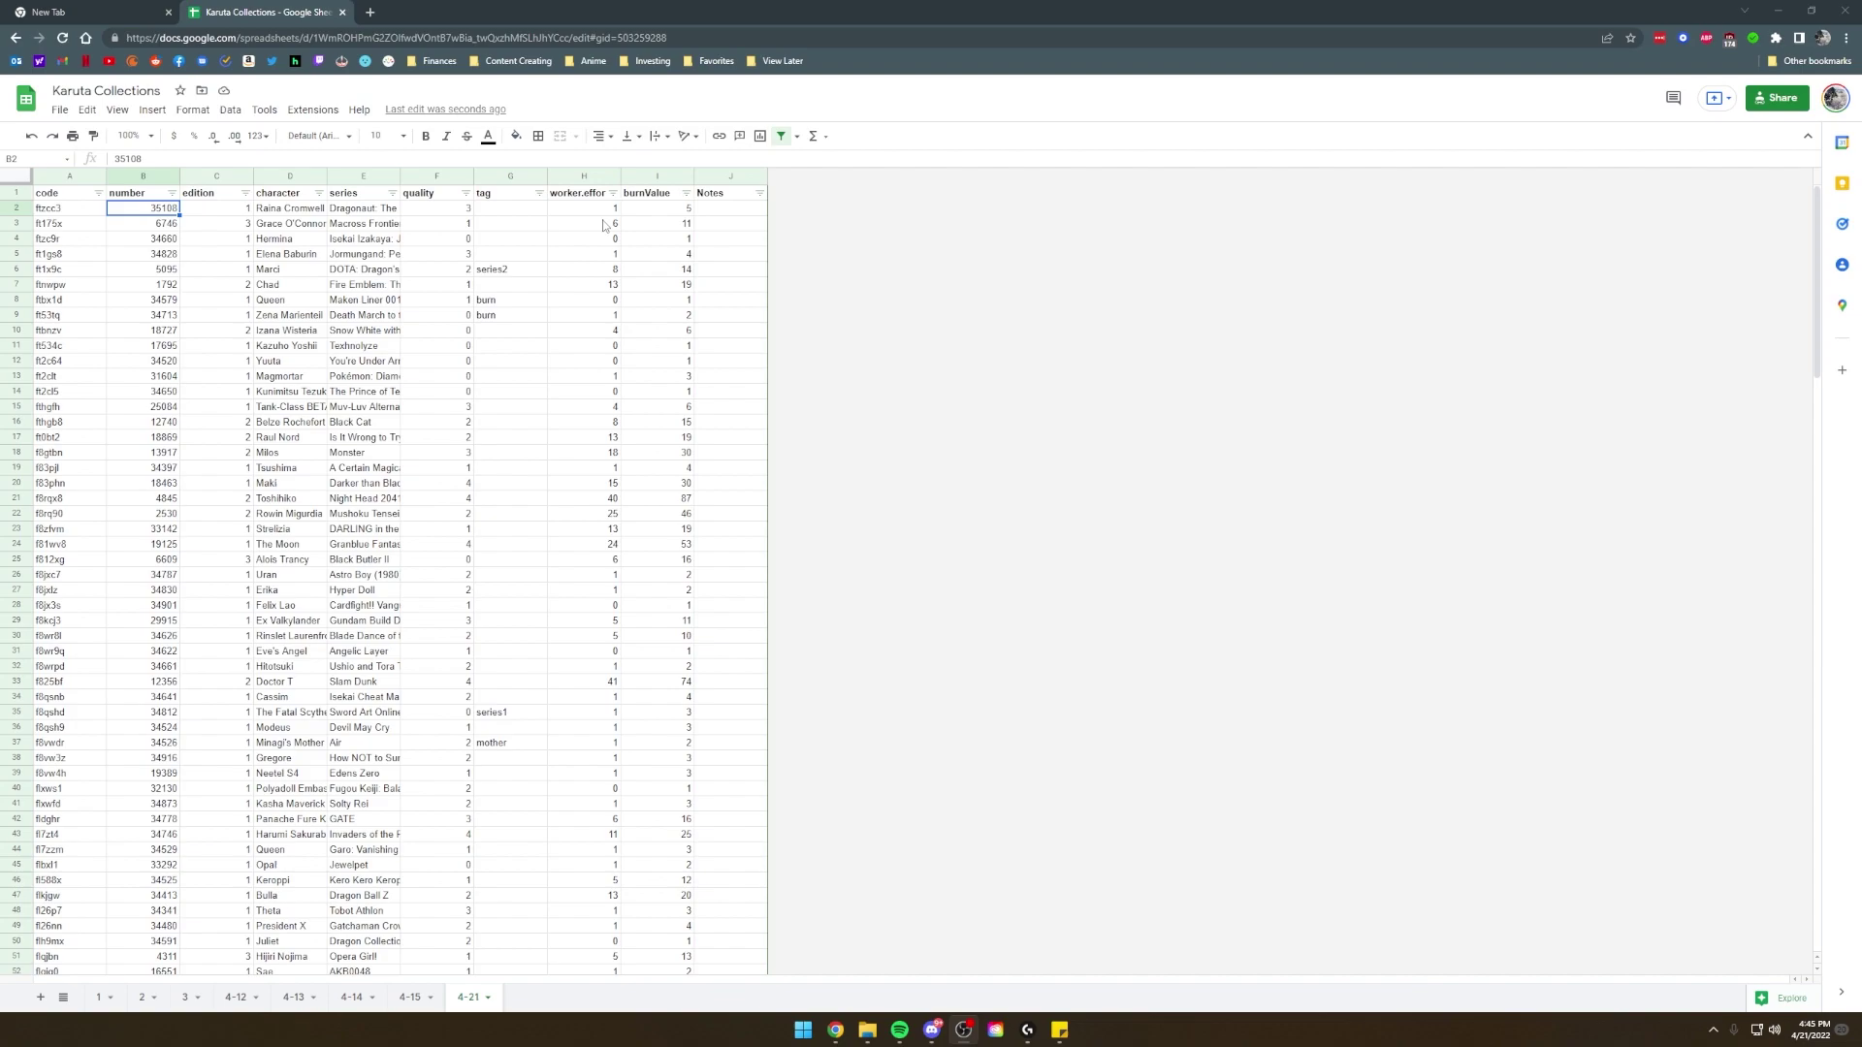
Sort the table by worker.effort in ascending order and check the values down to the last row.
click(576, 198)
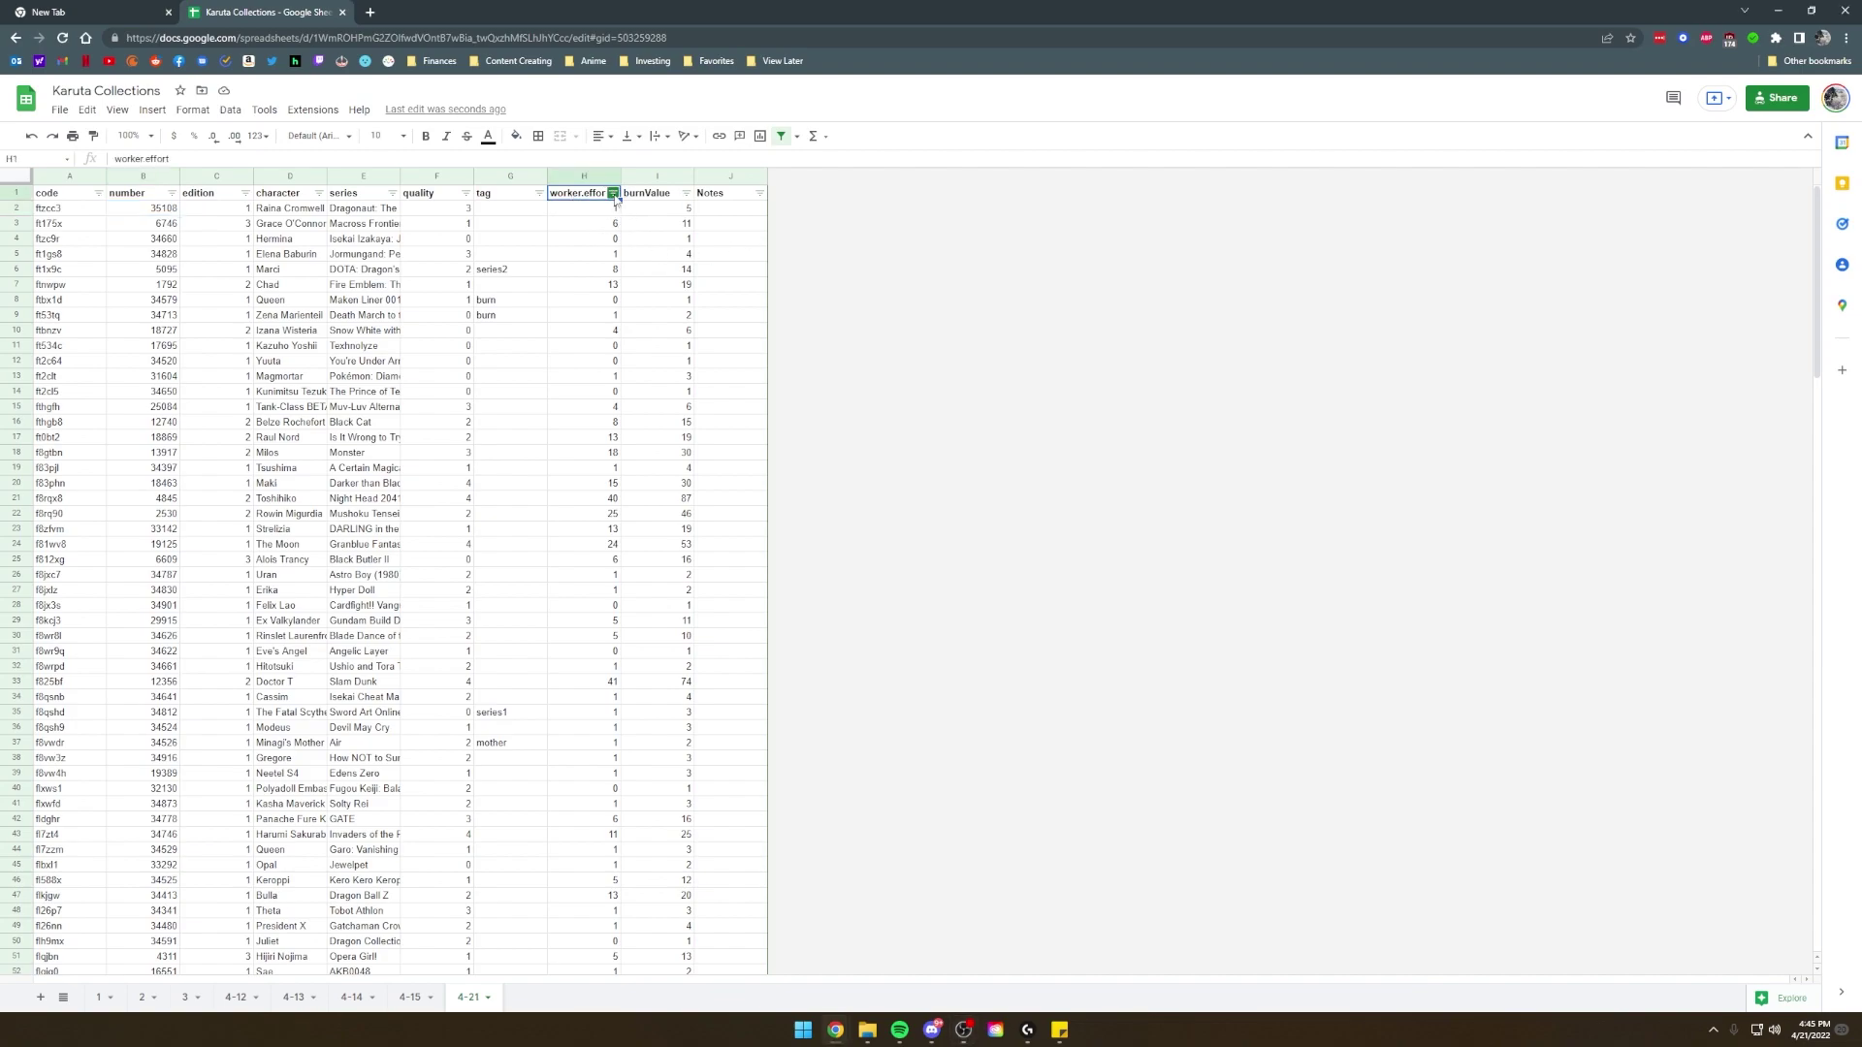
click(615, 198)
click(529, 217)
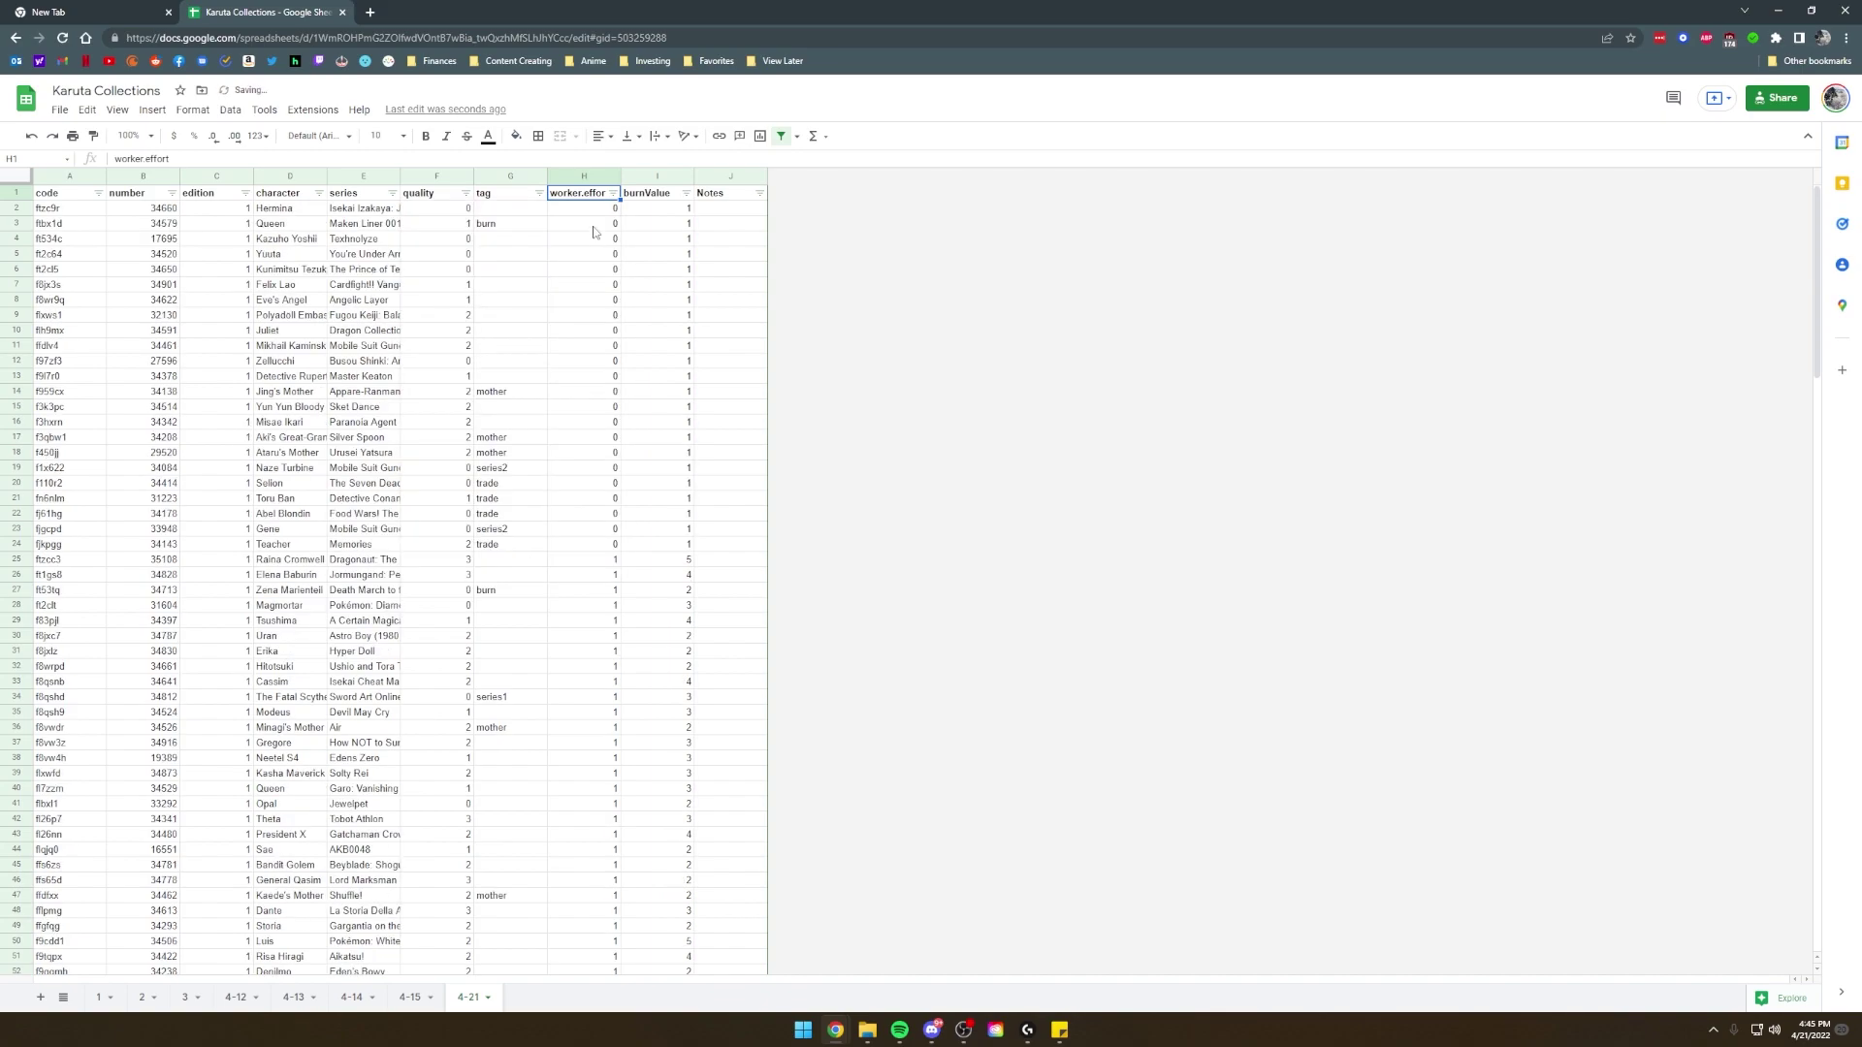
click(587, 209)
scroll(600, 214, down, 20)
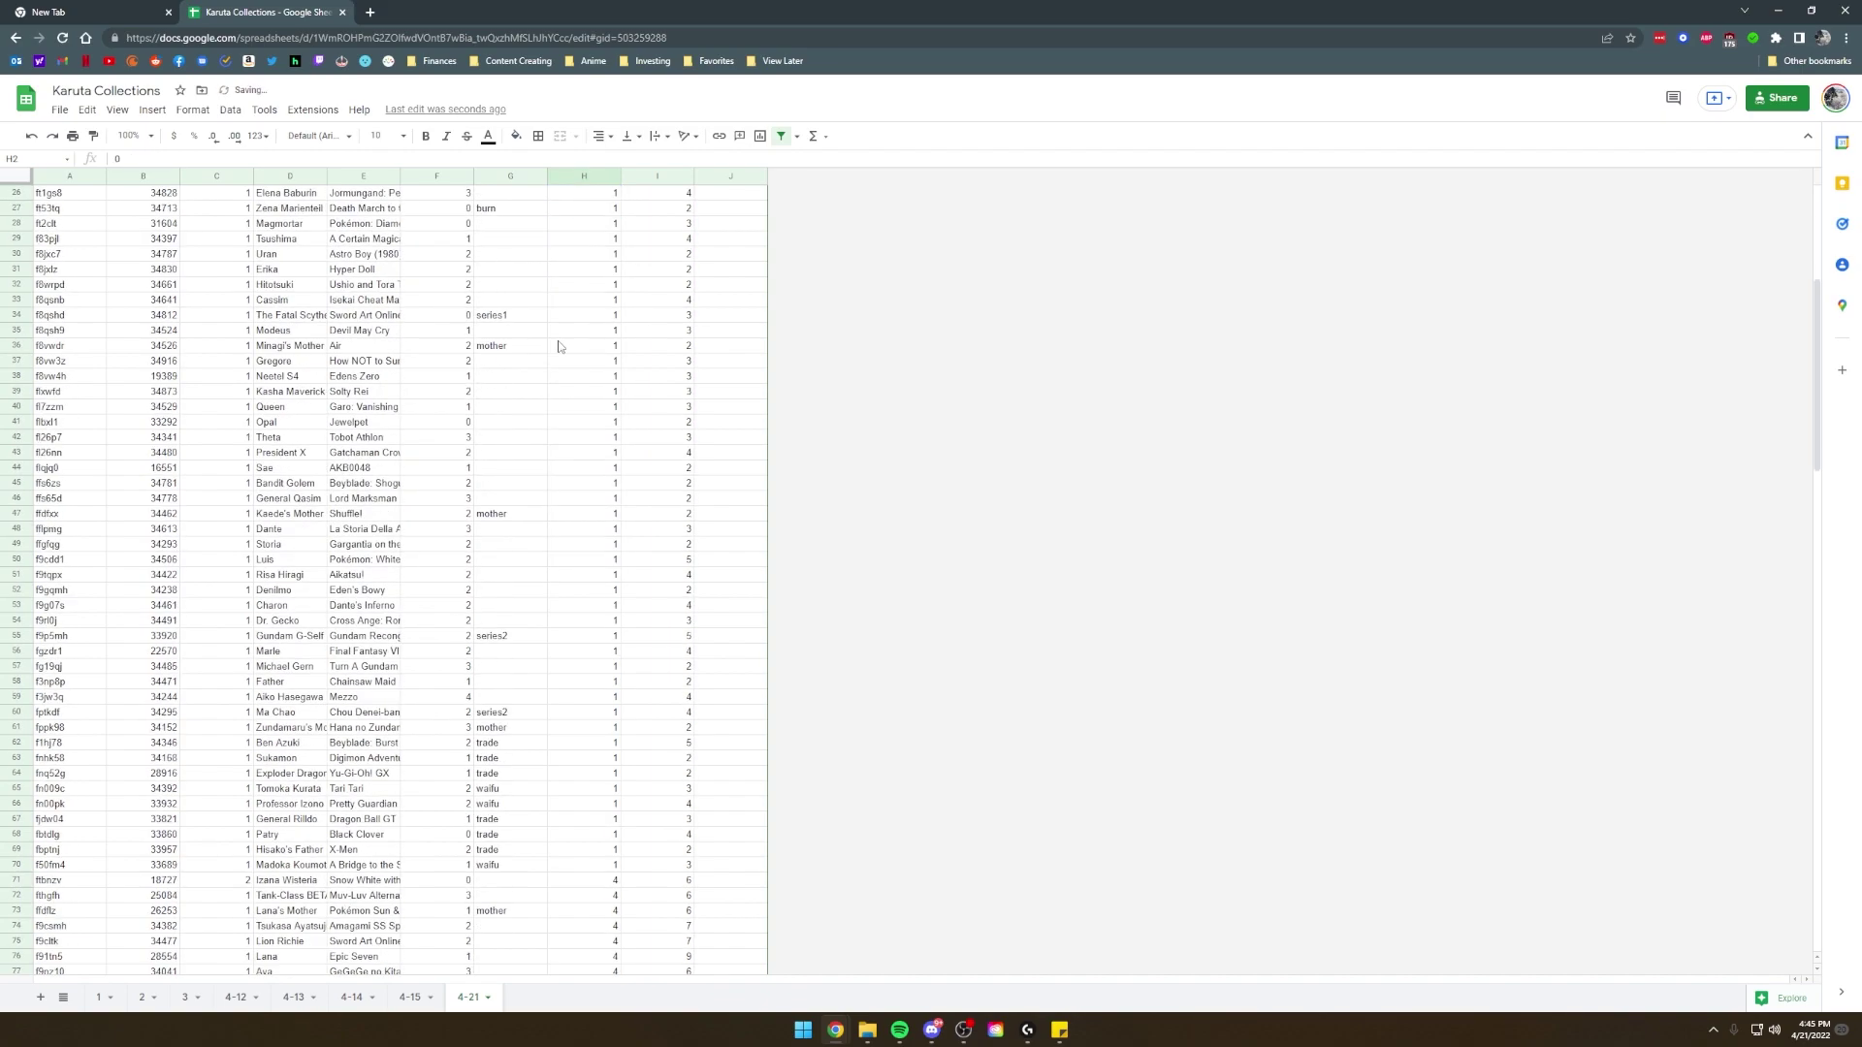
click(595, 899)
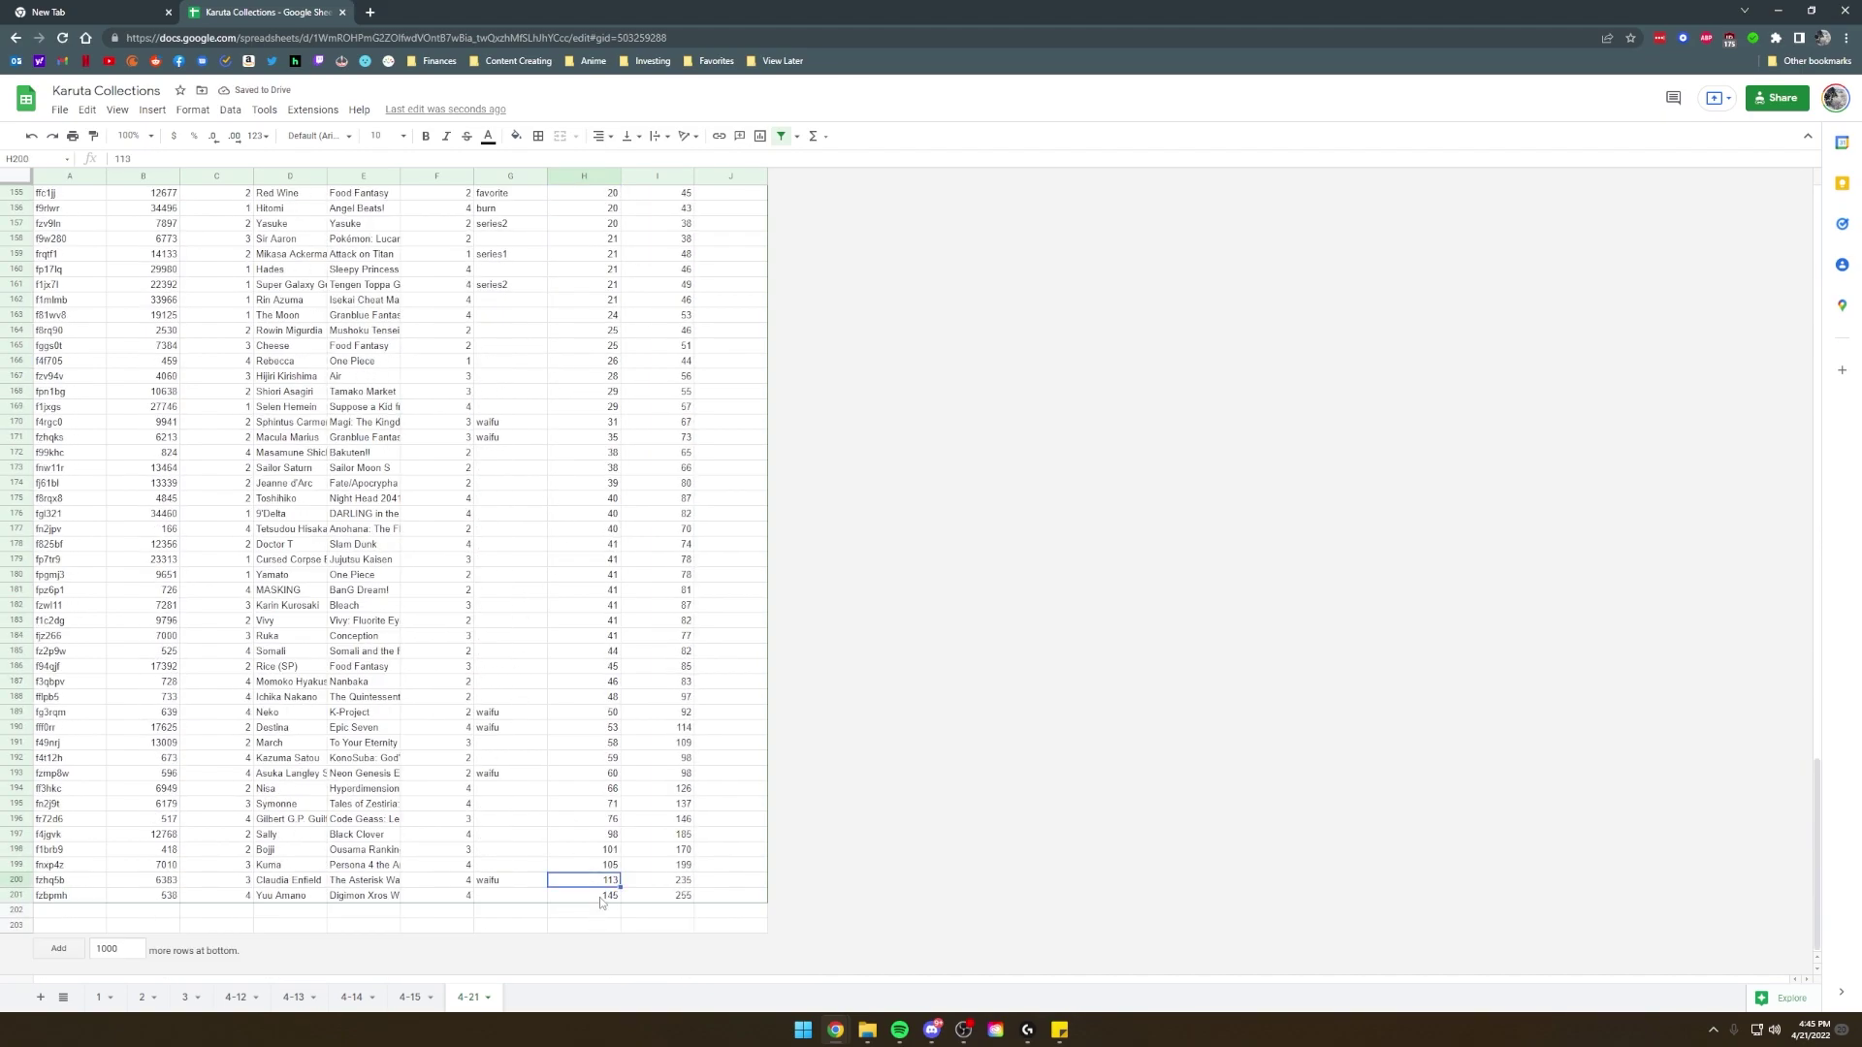
scroll(631, 581, up, 20)
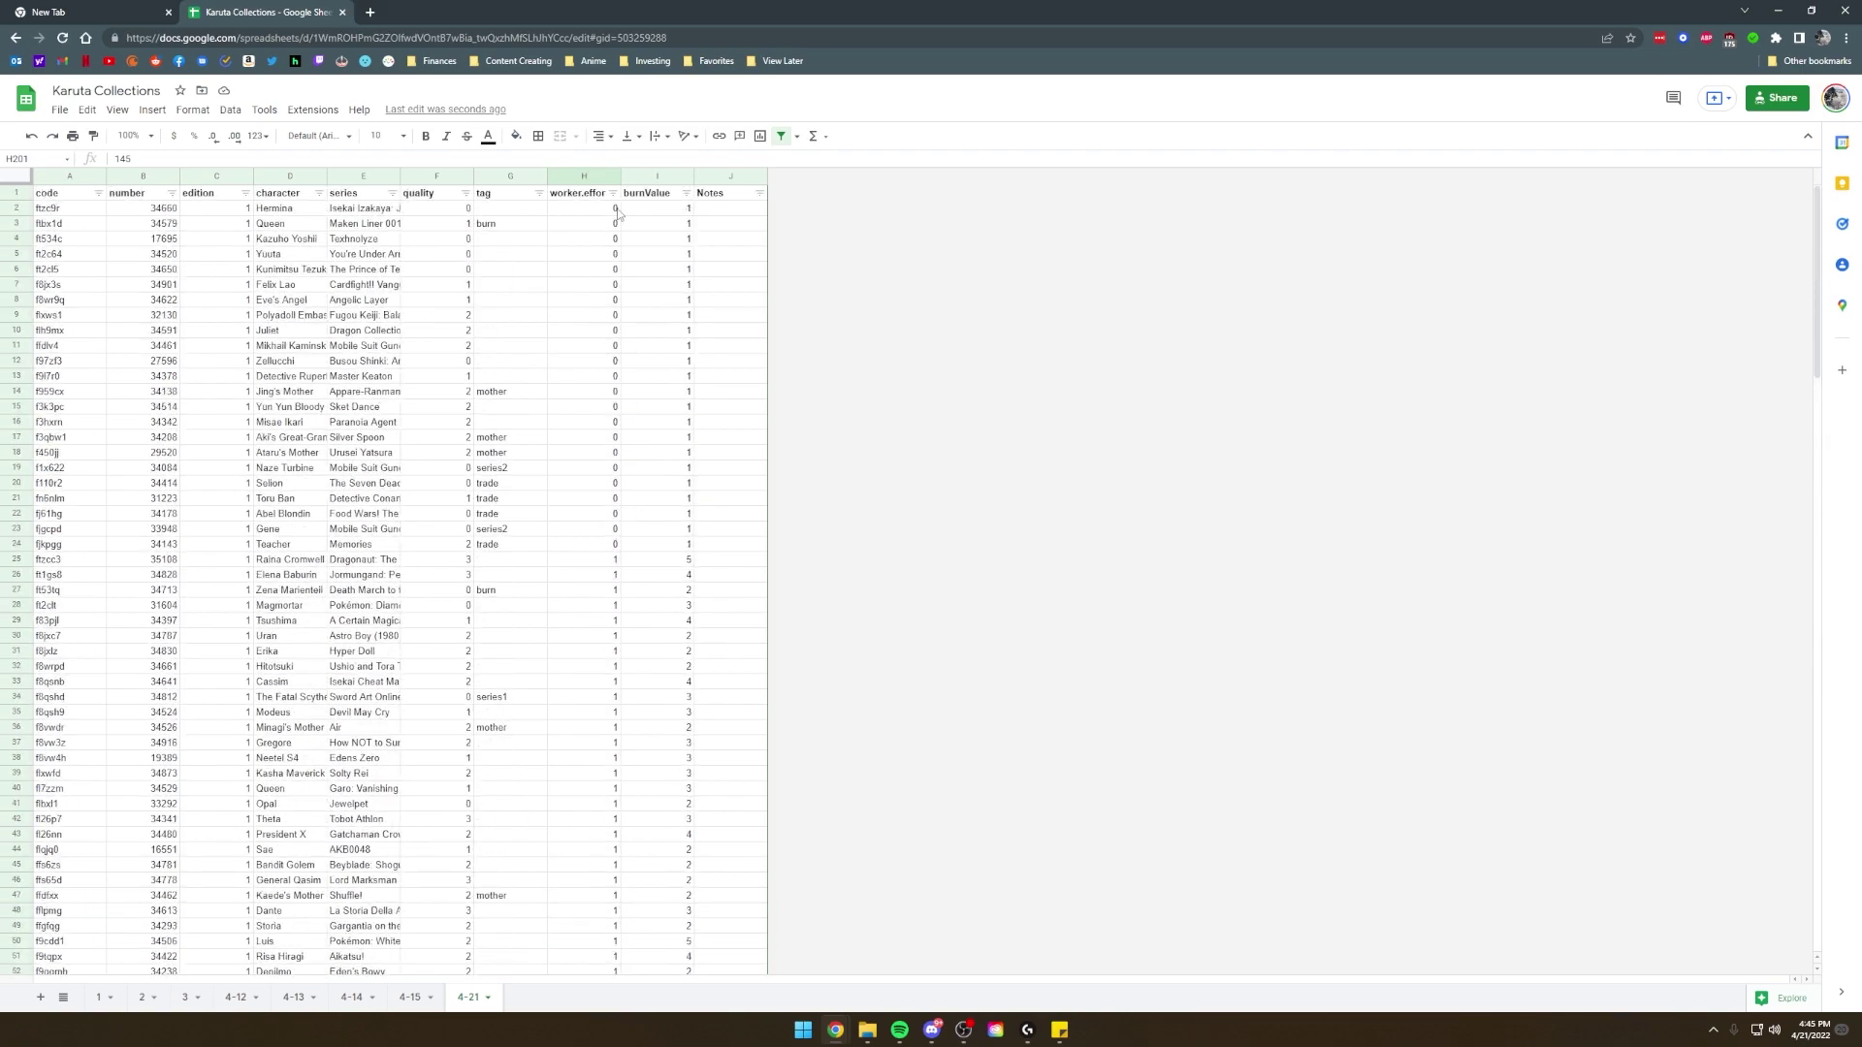
Sort the table by worker.effort in descending order.
click(613, 193)
click(580, 237)
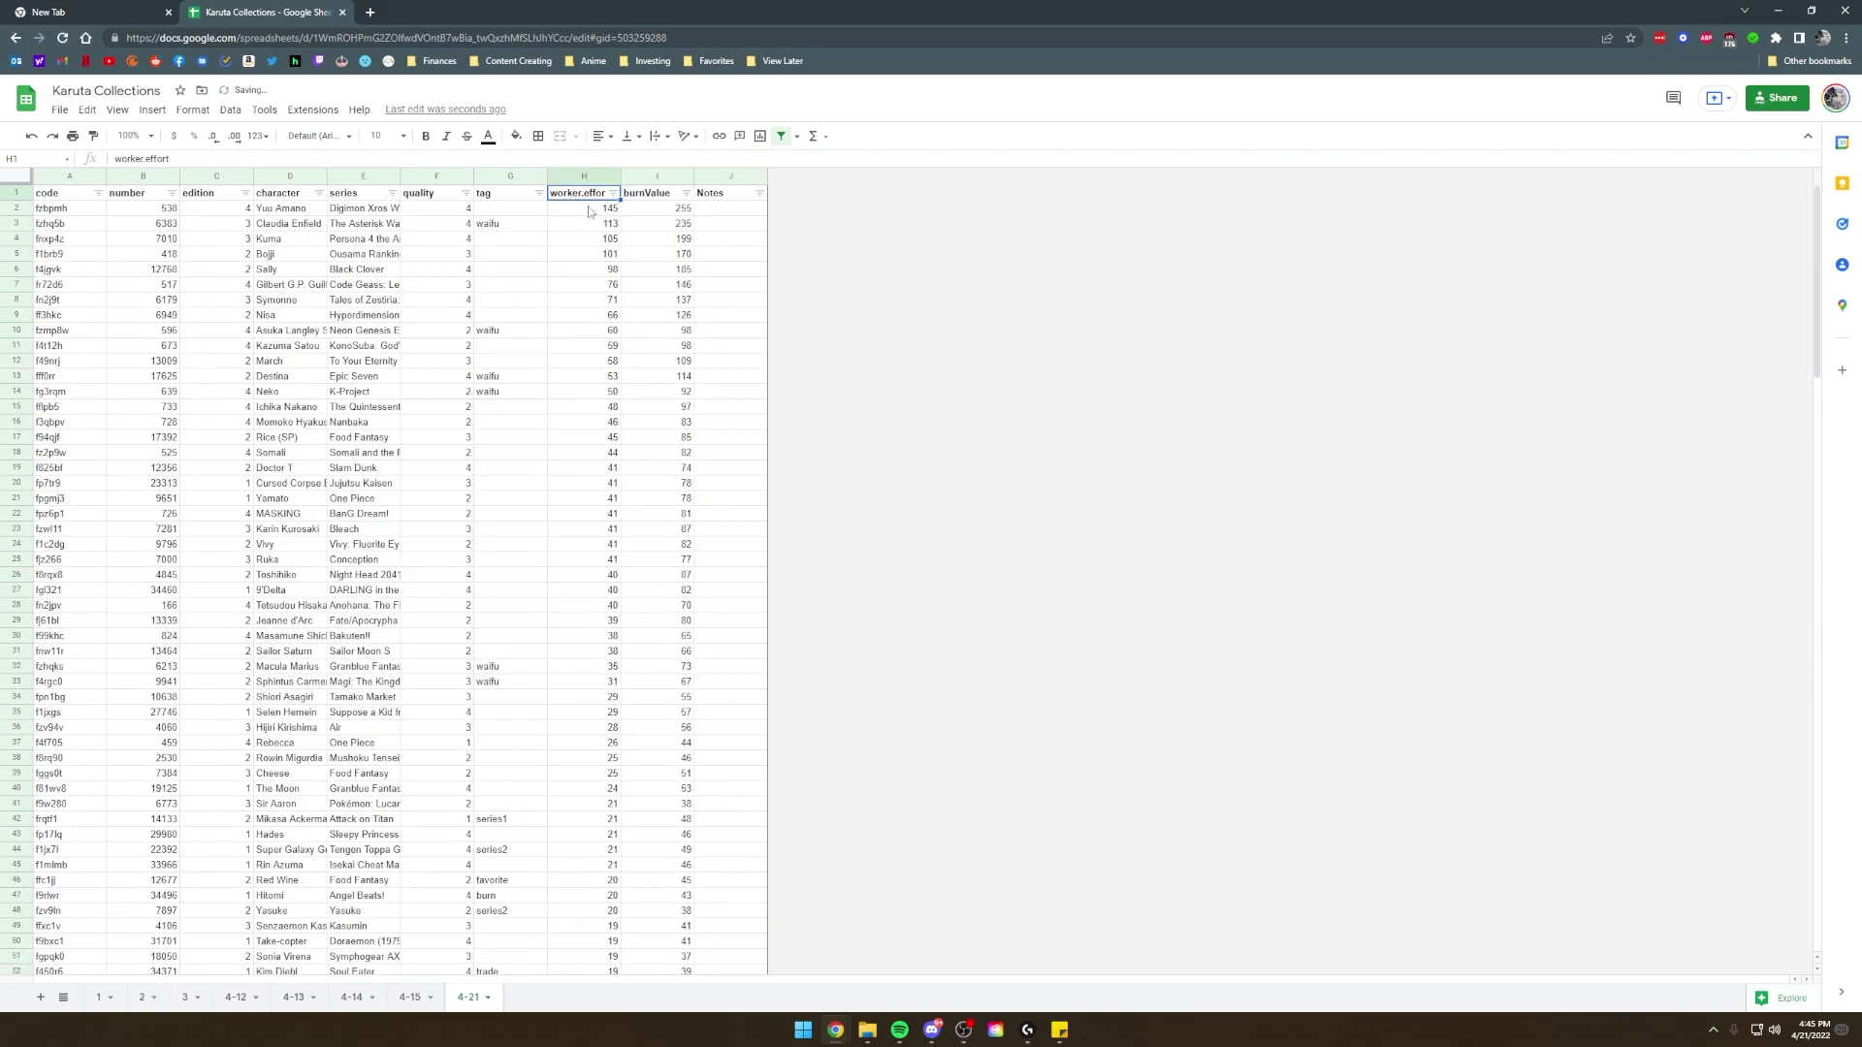
Compare the worker.effort and burnValue figures in the uppermost rows of the sorted table.
drag(589, 210, 684, 421)
click(588, 239)
drag(587, 194, 683, 498)
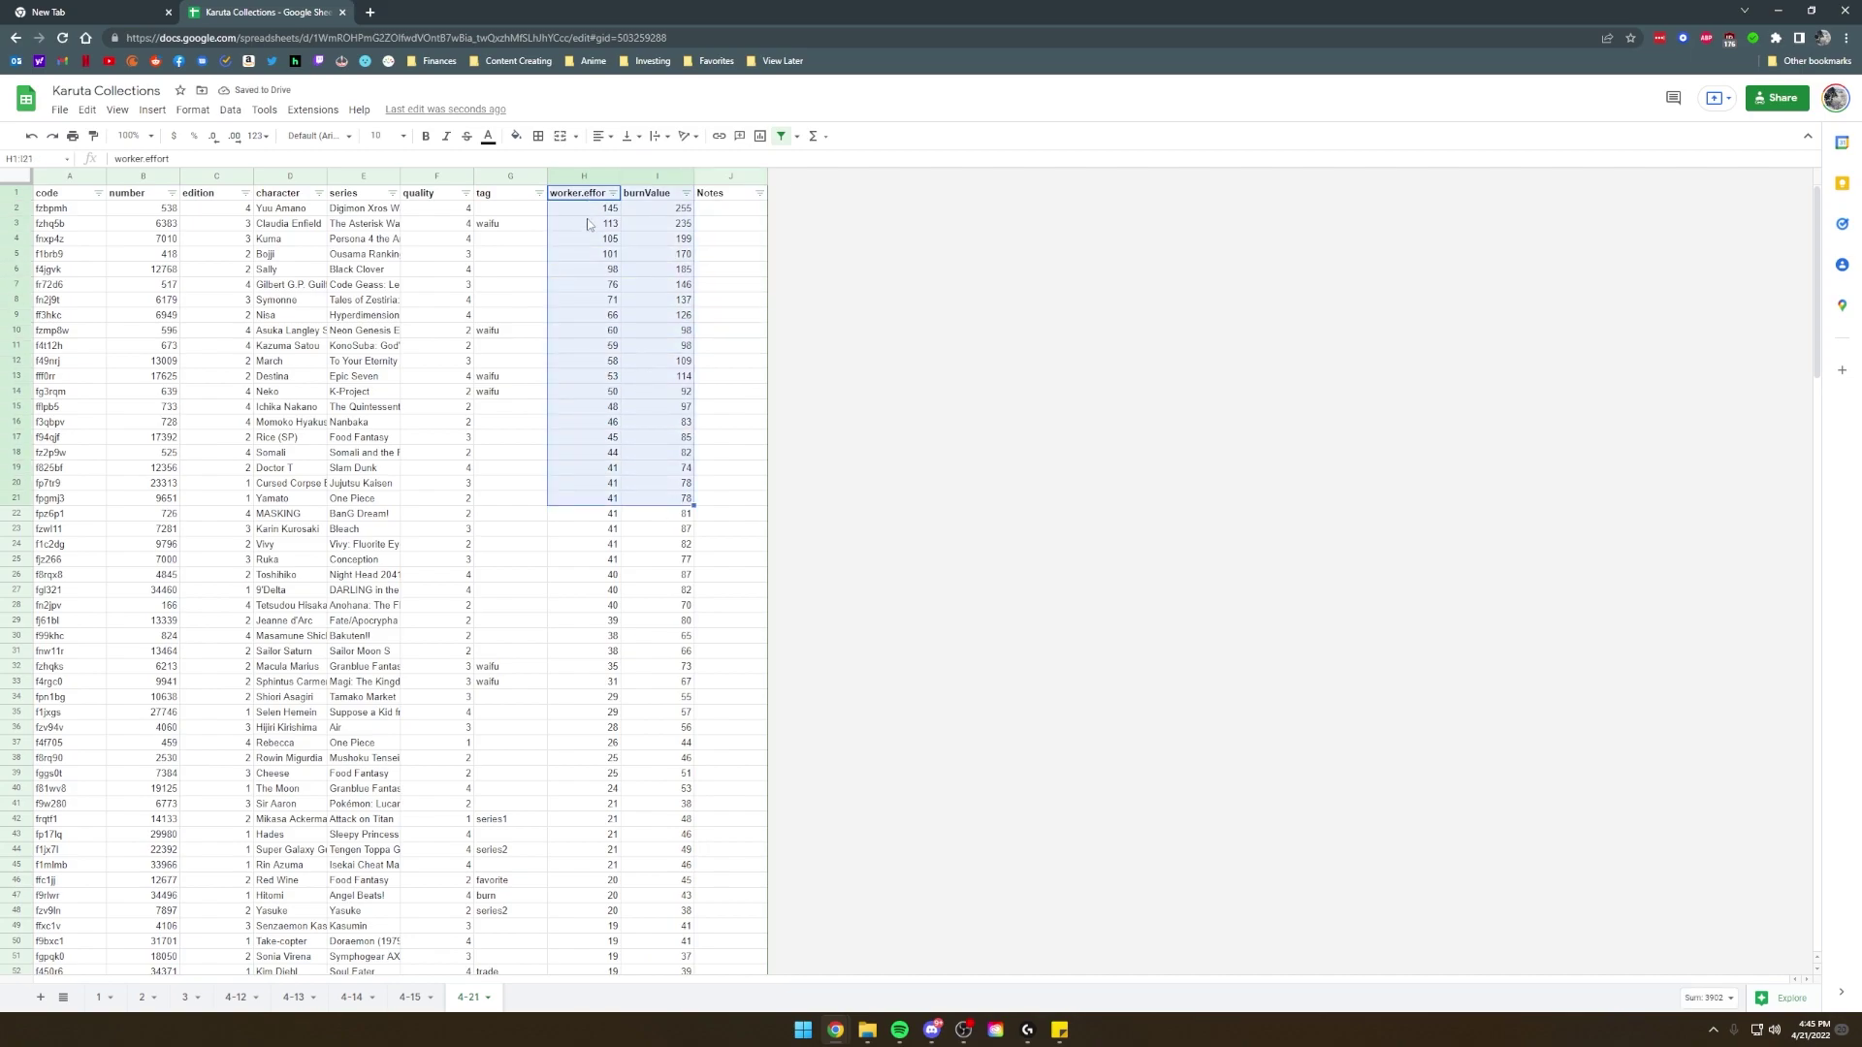
click(588, 221)
drag(588, 208, 641, 287)
click(594, 208)
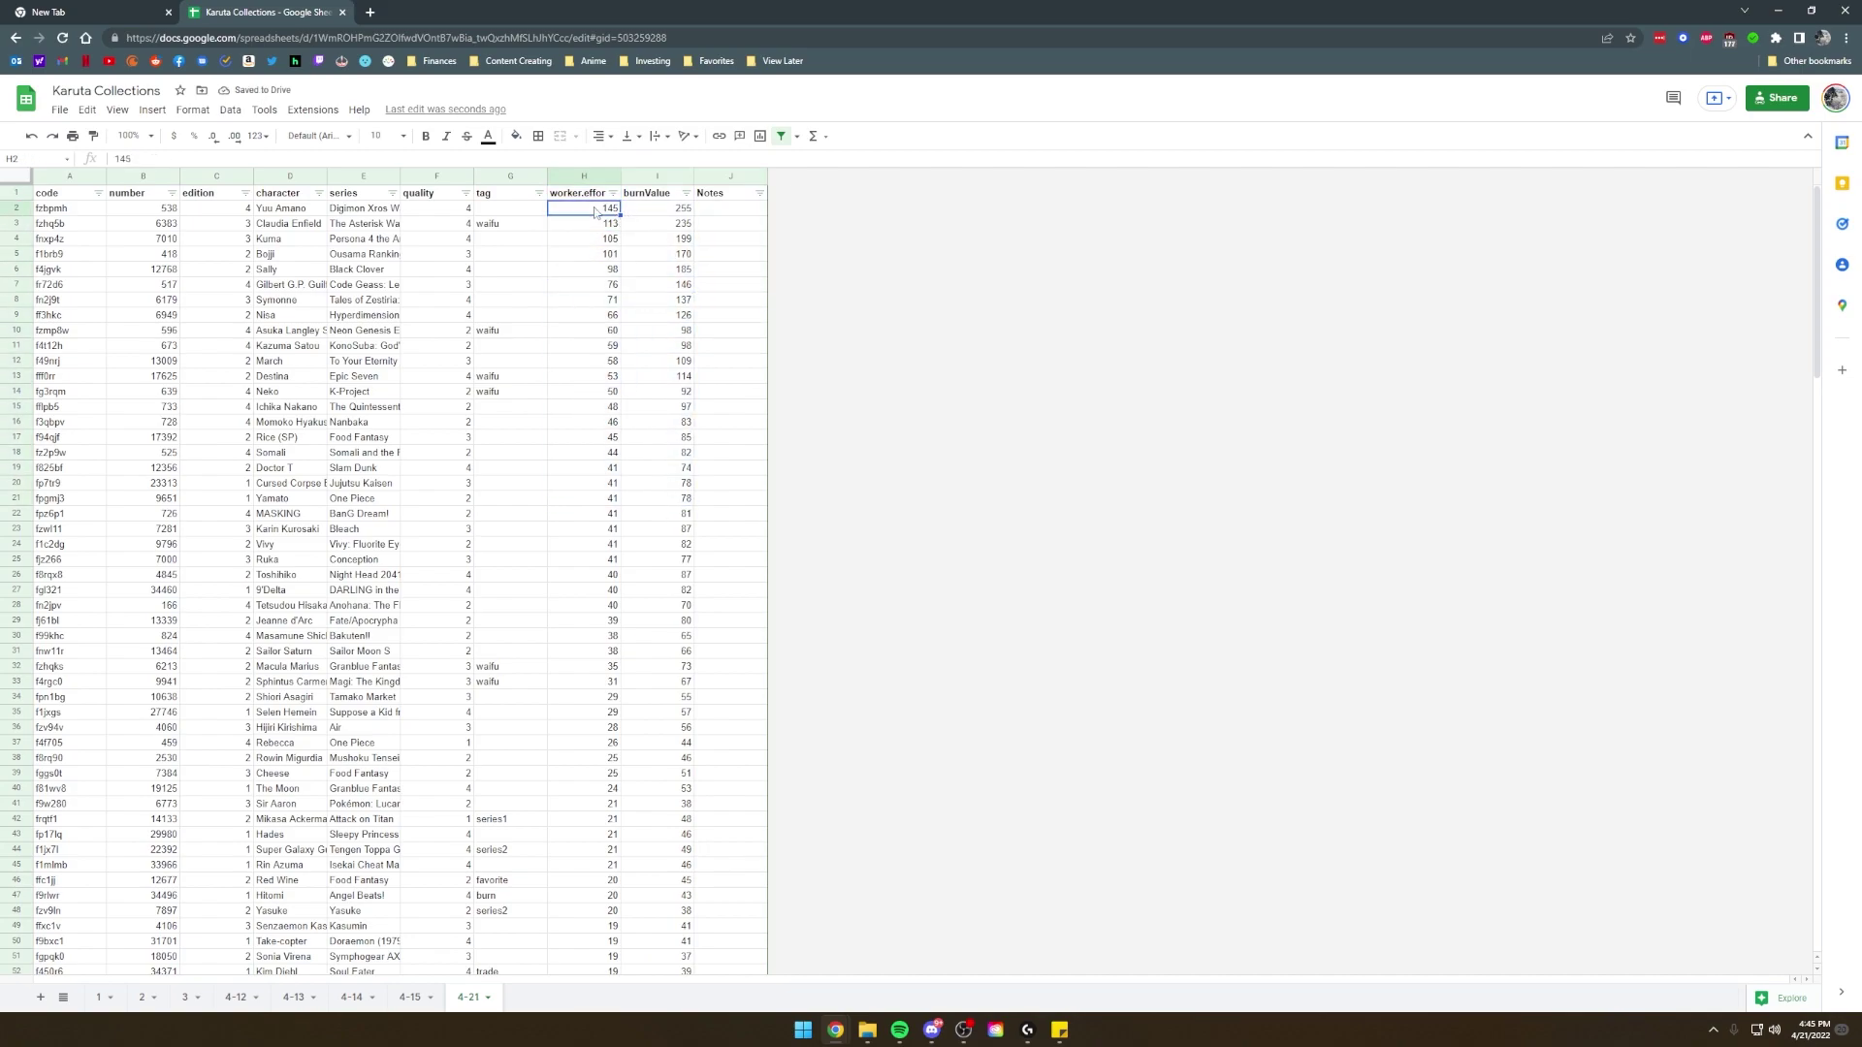
drag(595, 213, 681, 512)
click(652, 224)
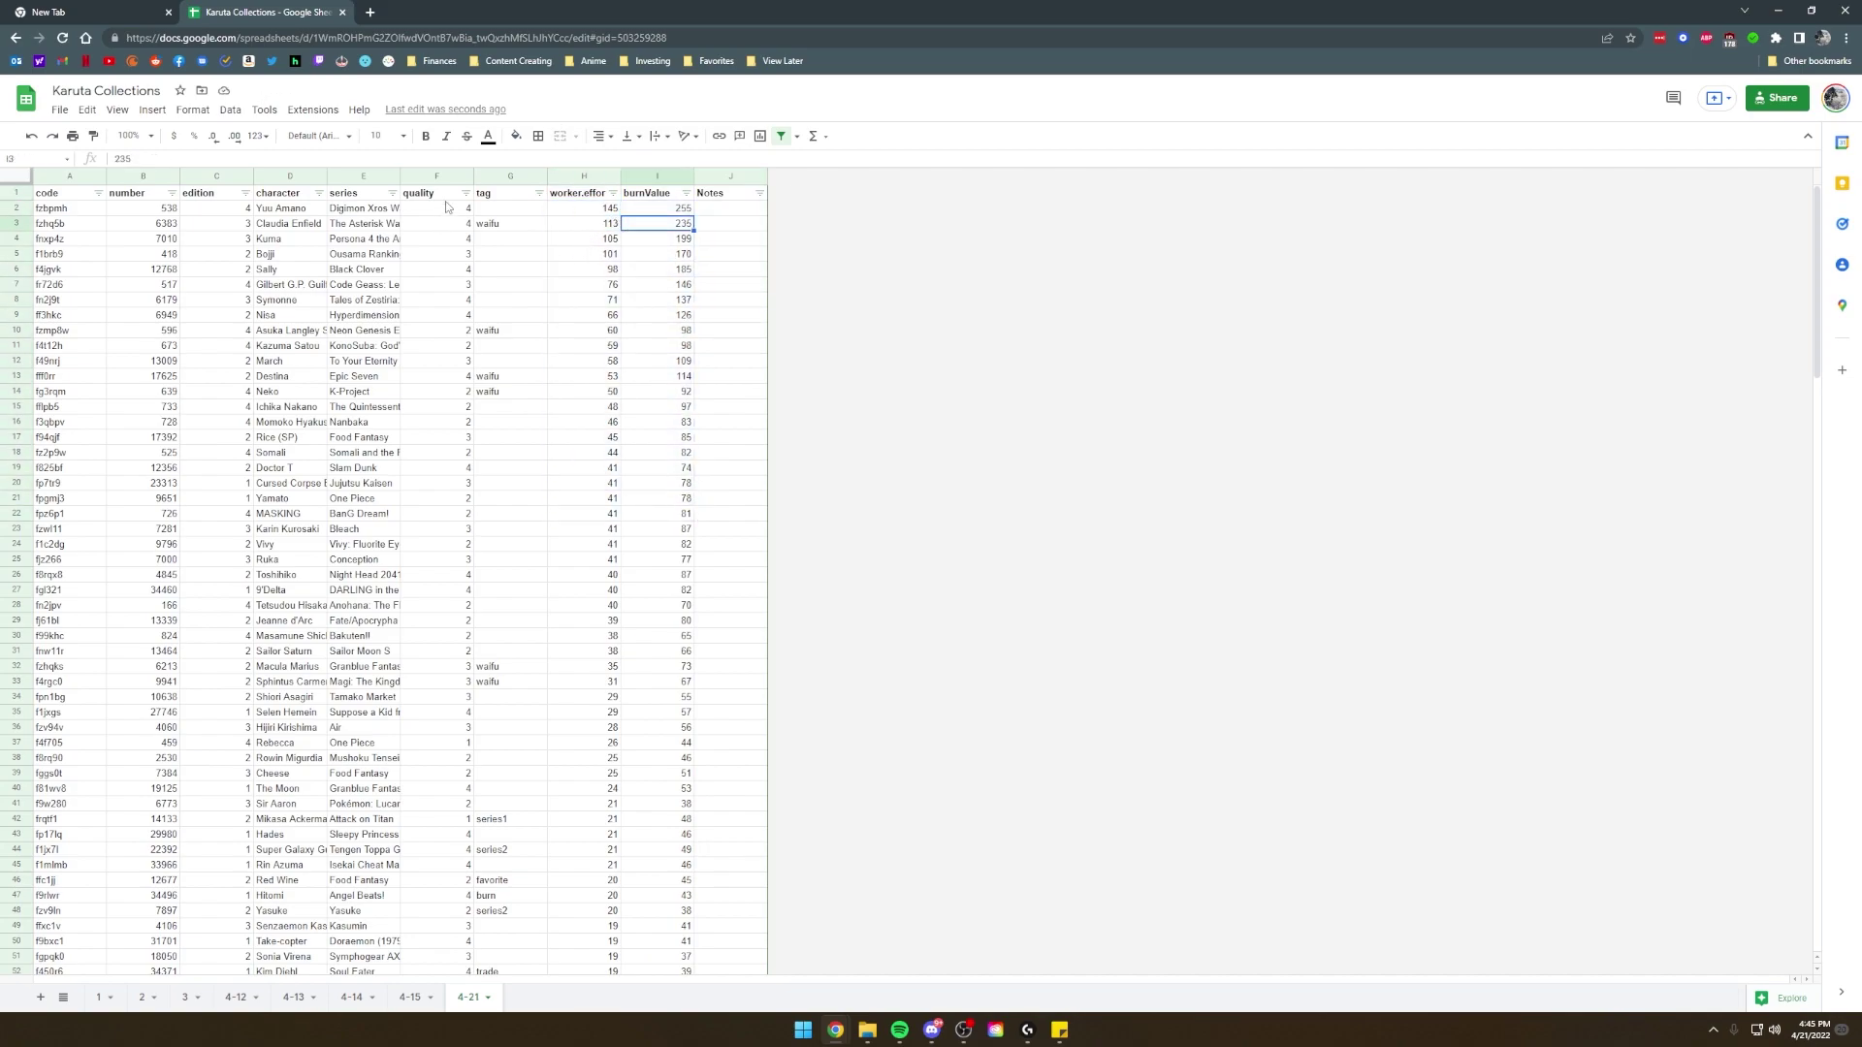
Examine the quality, worker.effort and burnValue figures of the highest-effort cards, going further down the sorted list.
drag(443, 196, 685, 714)
click(586, 362)
scroll(600, 556, down, 1)
scroll(600, 556, up, 1)
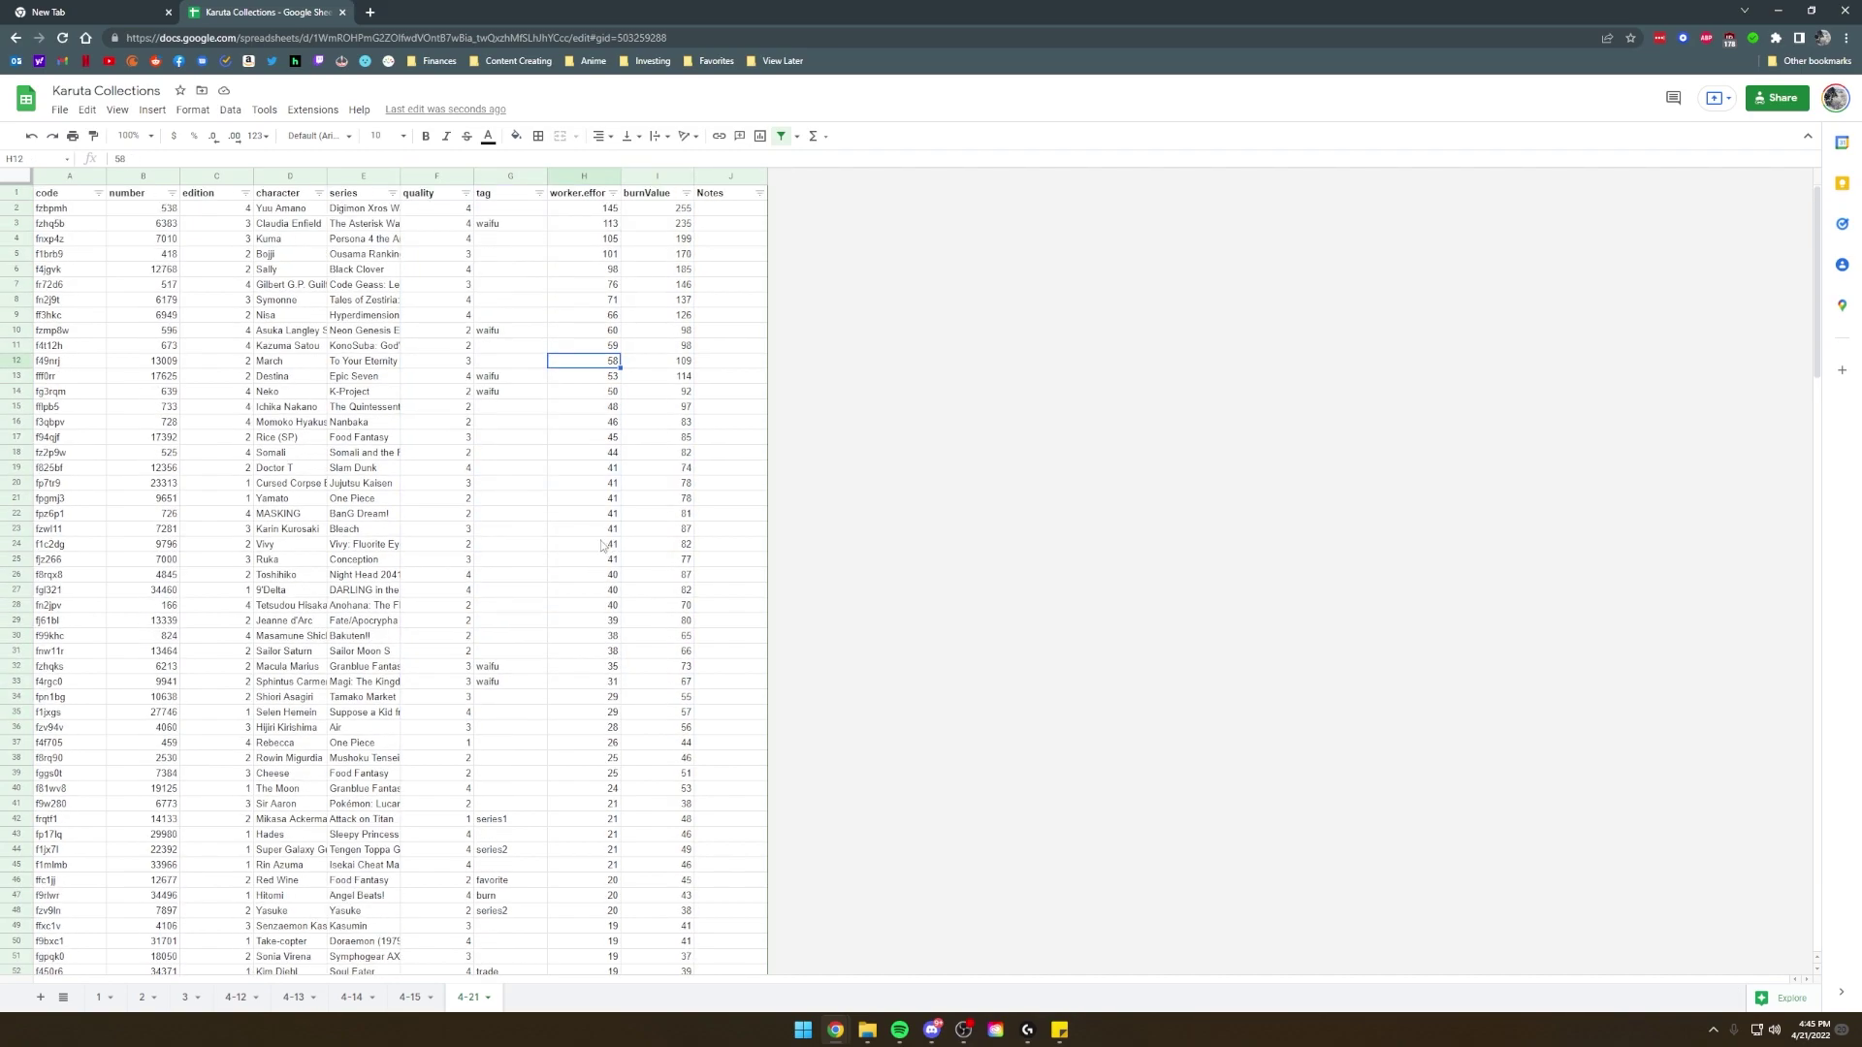
drag(608, 605, 570, 194)
click(610, 514)
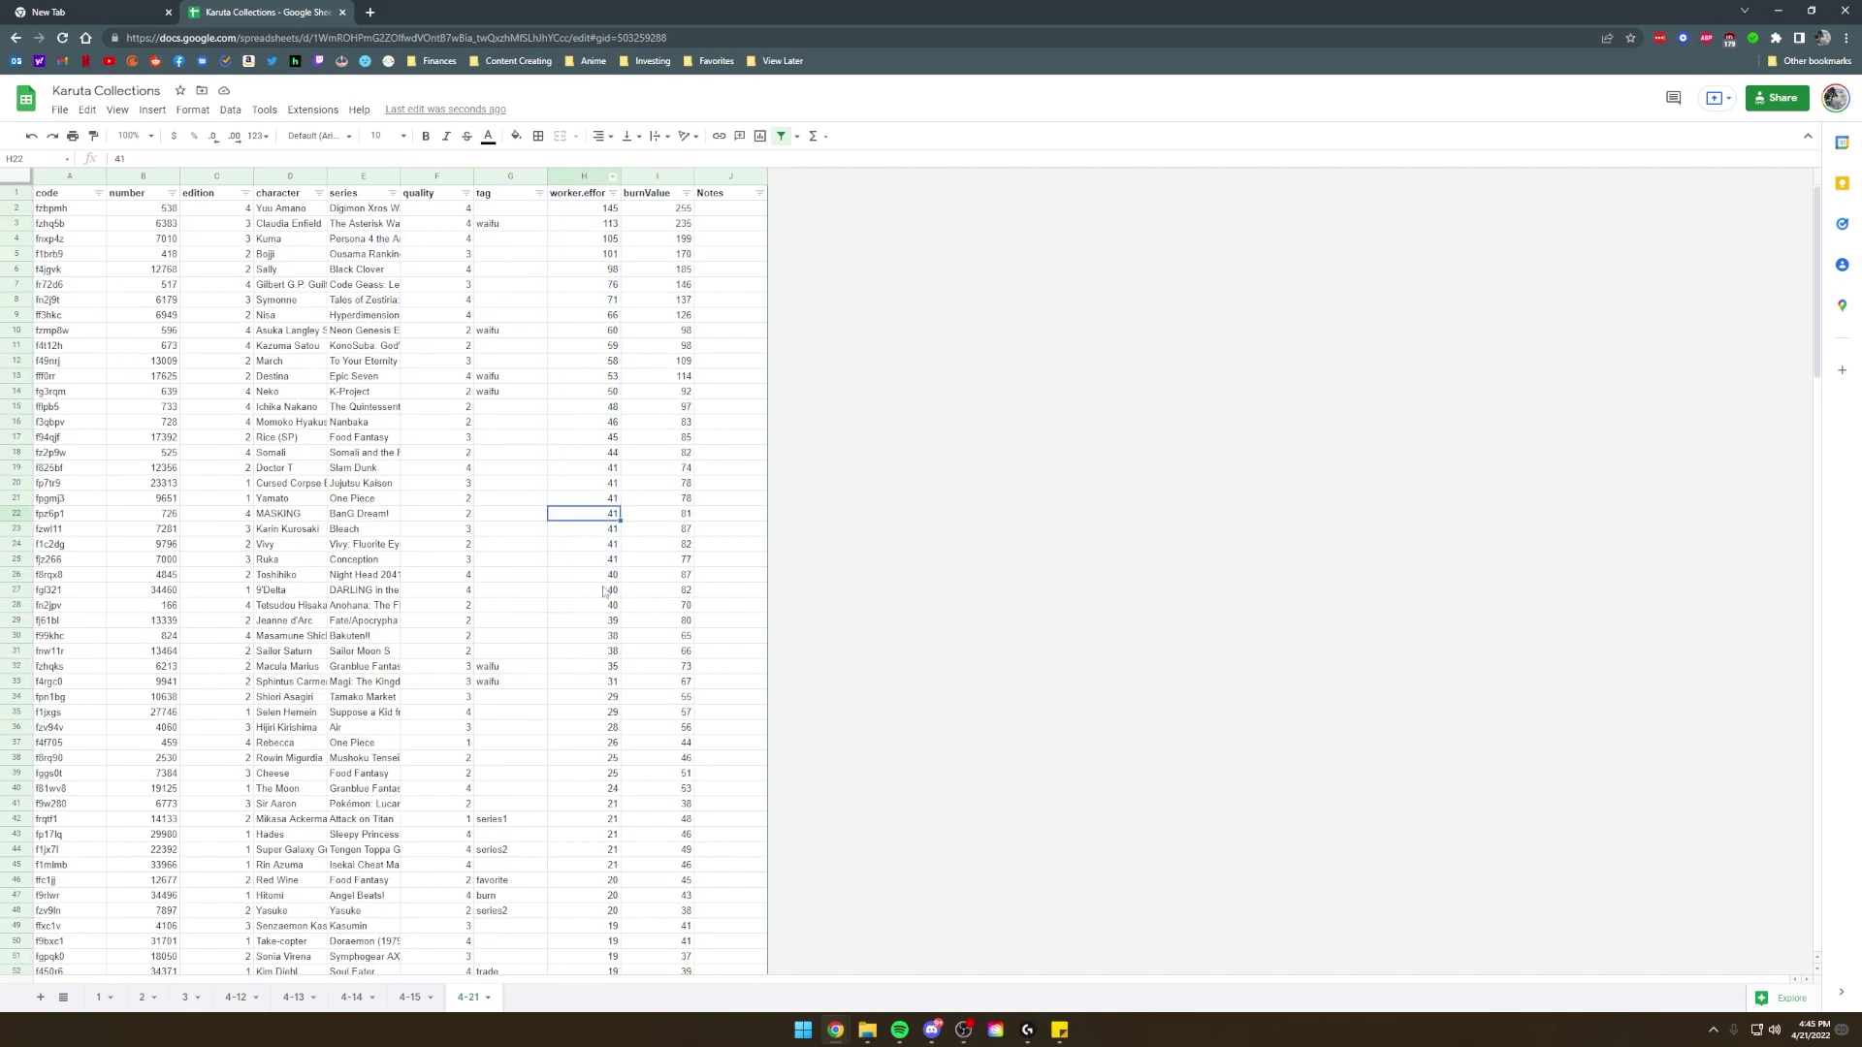
drag(609, 591, 582, 204)
click(658, 329)
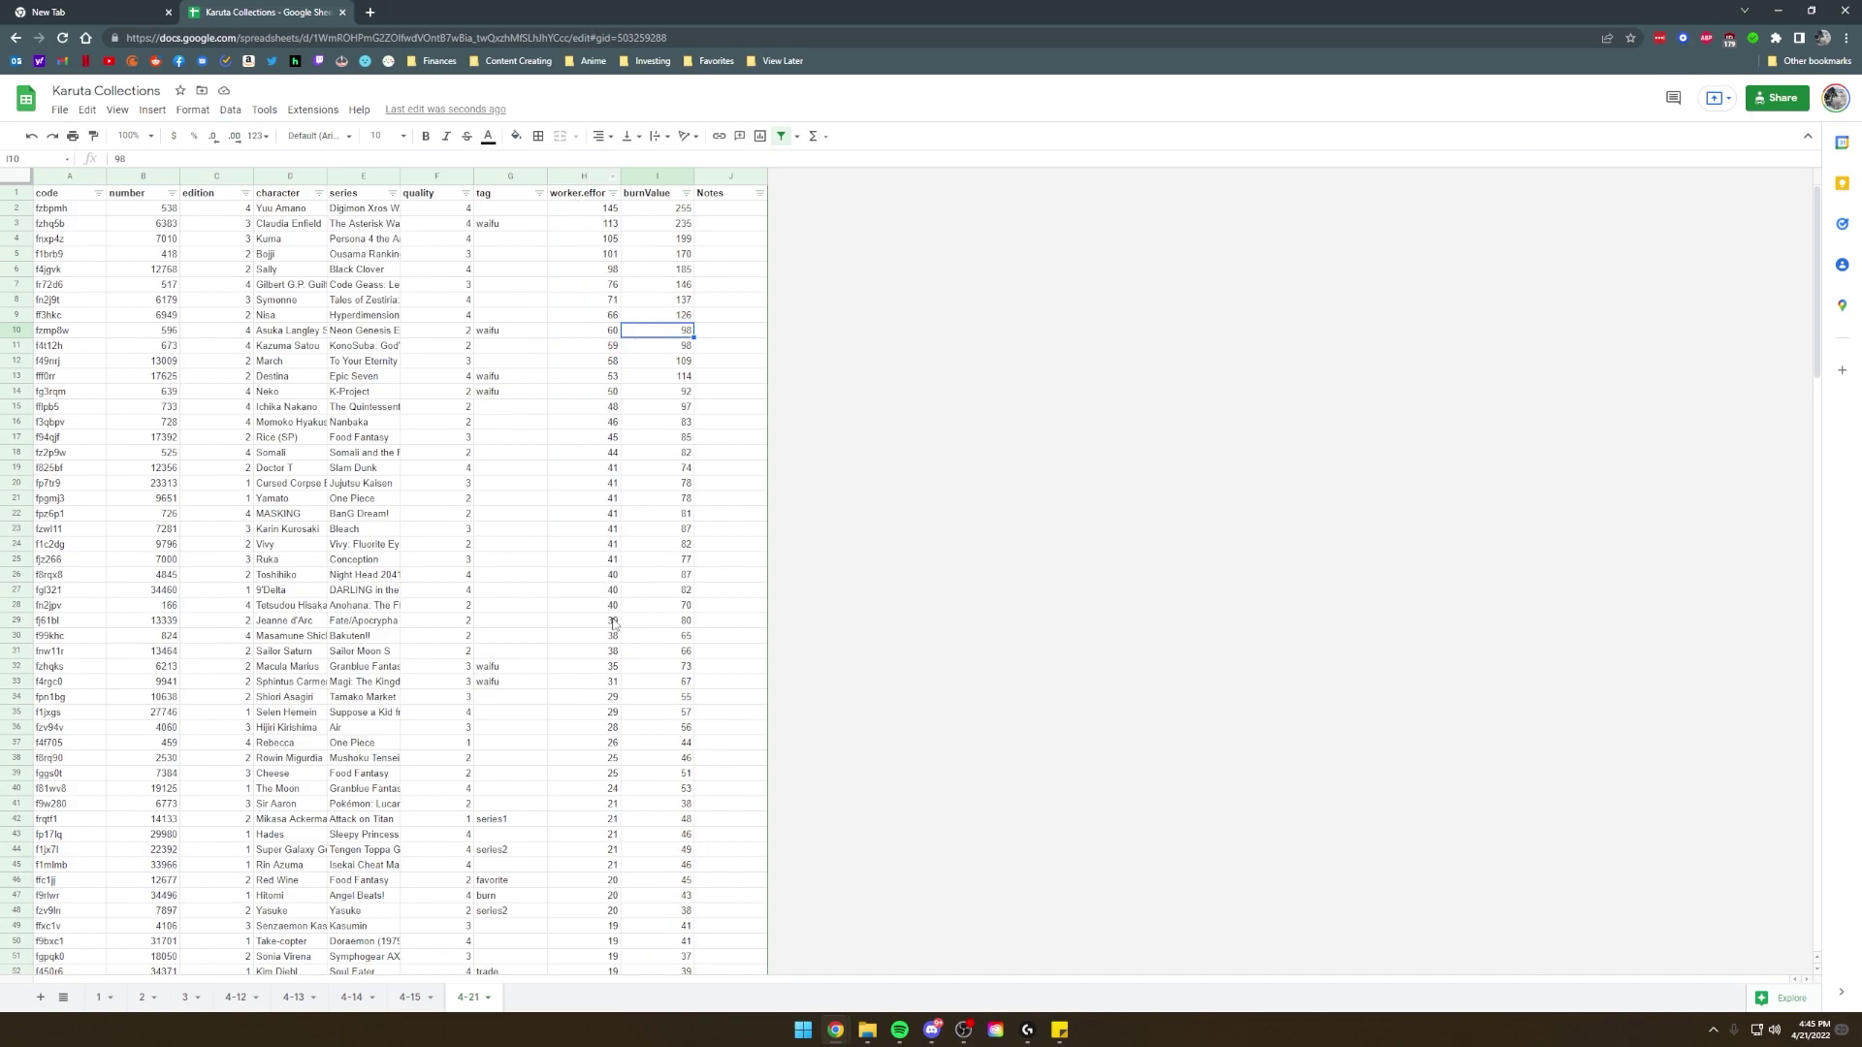
drag(613, 623, 586, 207)
click(658, 452)
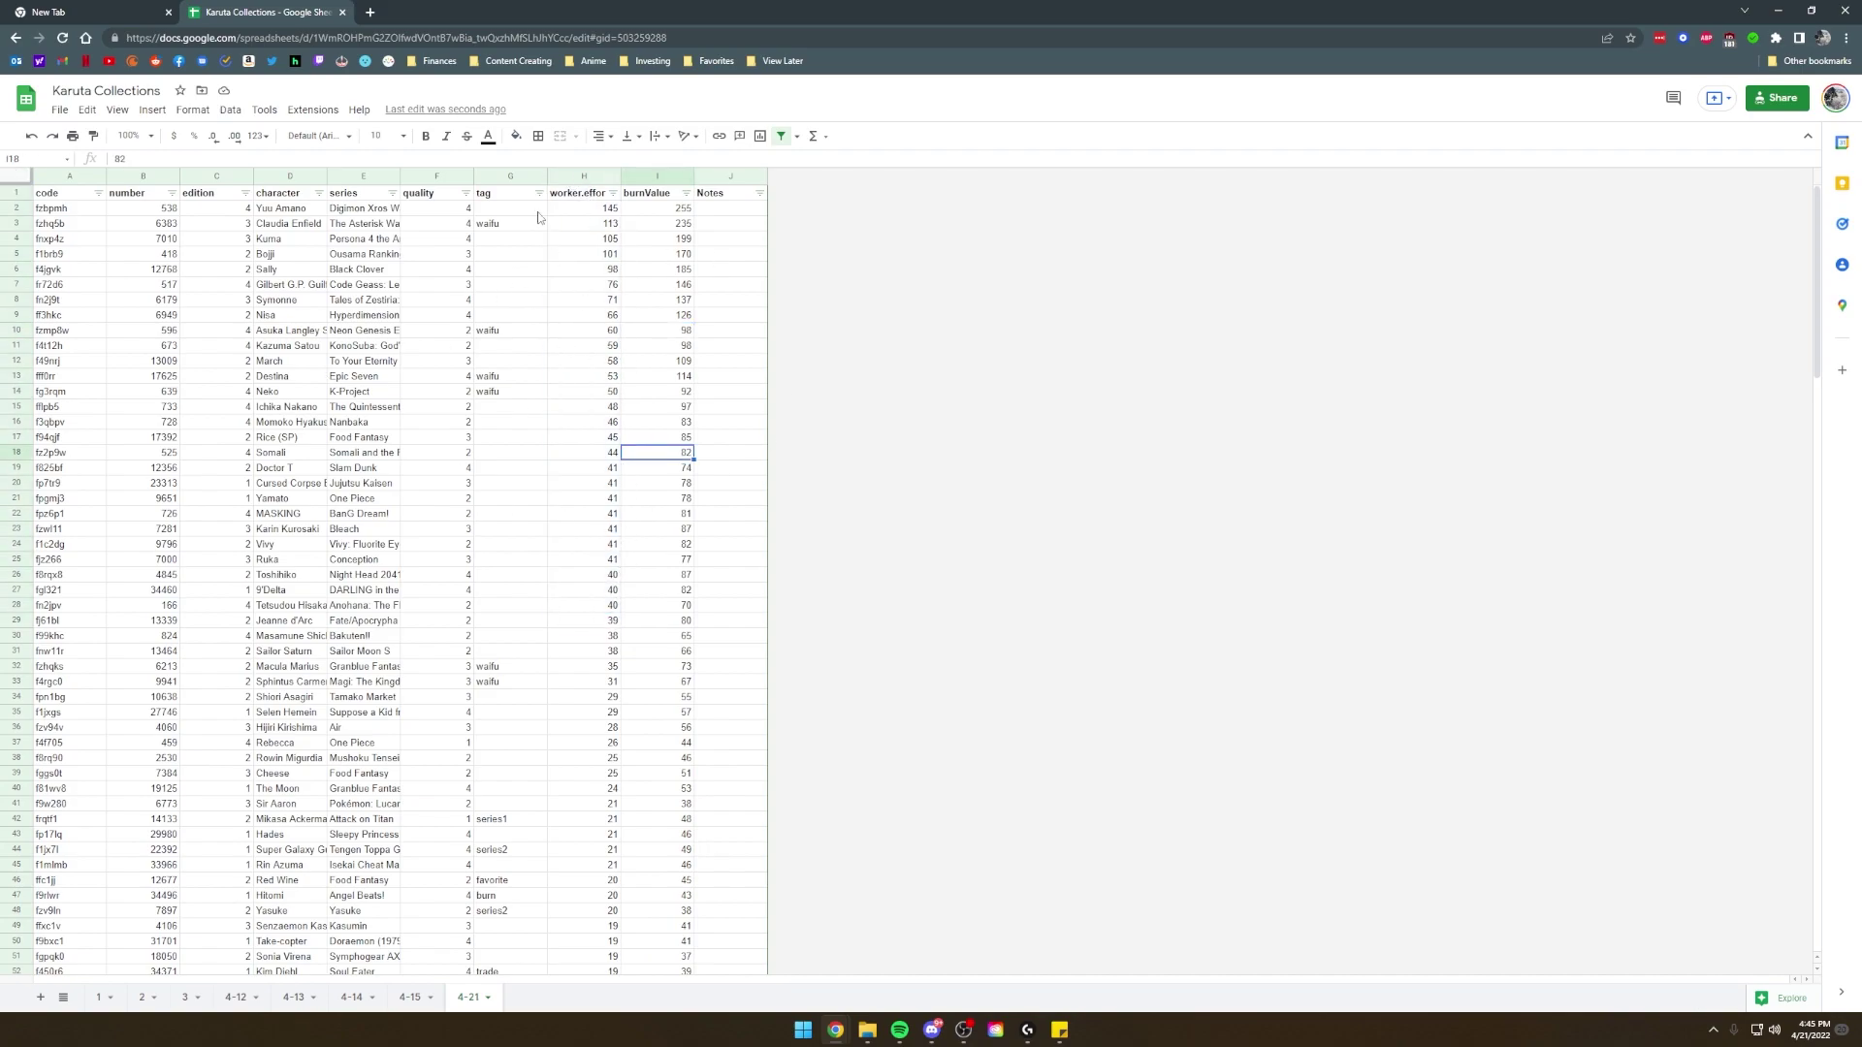
Sort the table by worker.effort in ascending order and check the burnValue figures of the first cards.
click(613, 193)
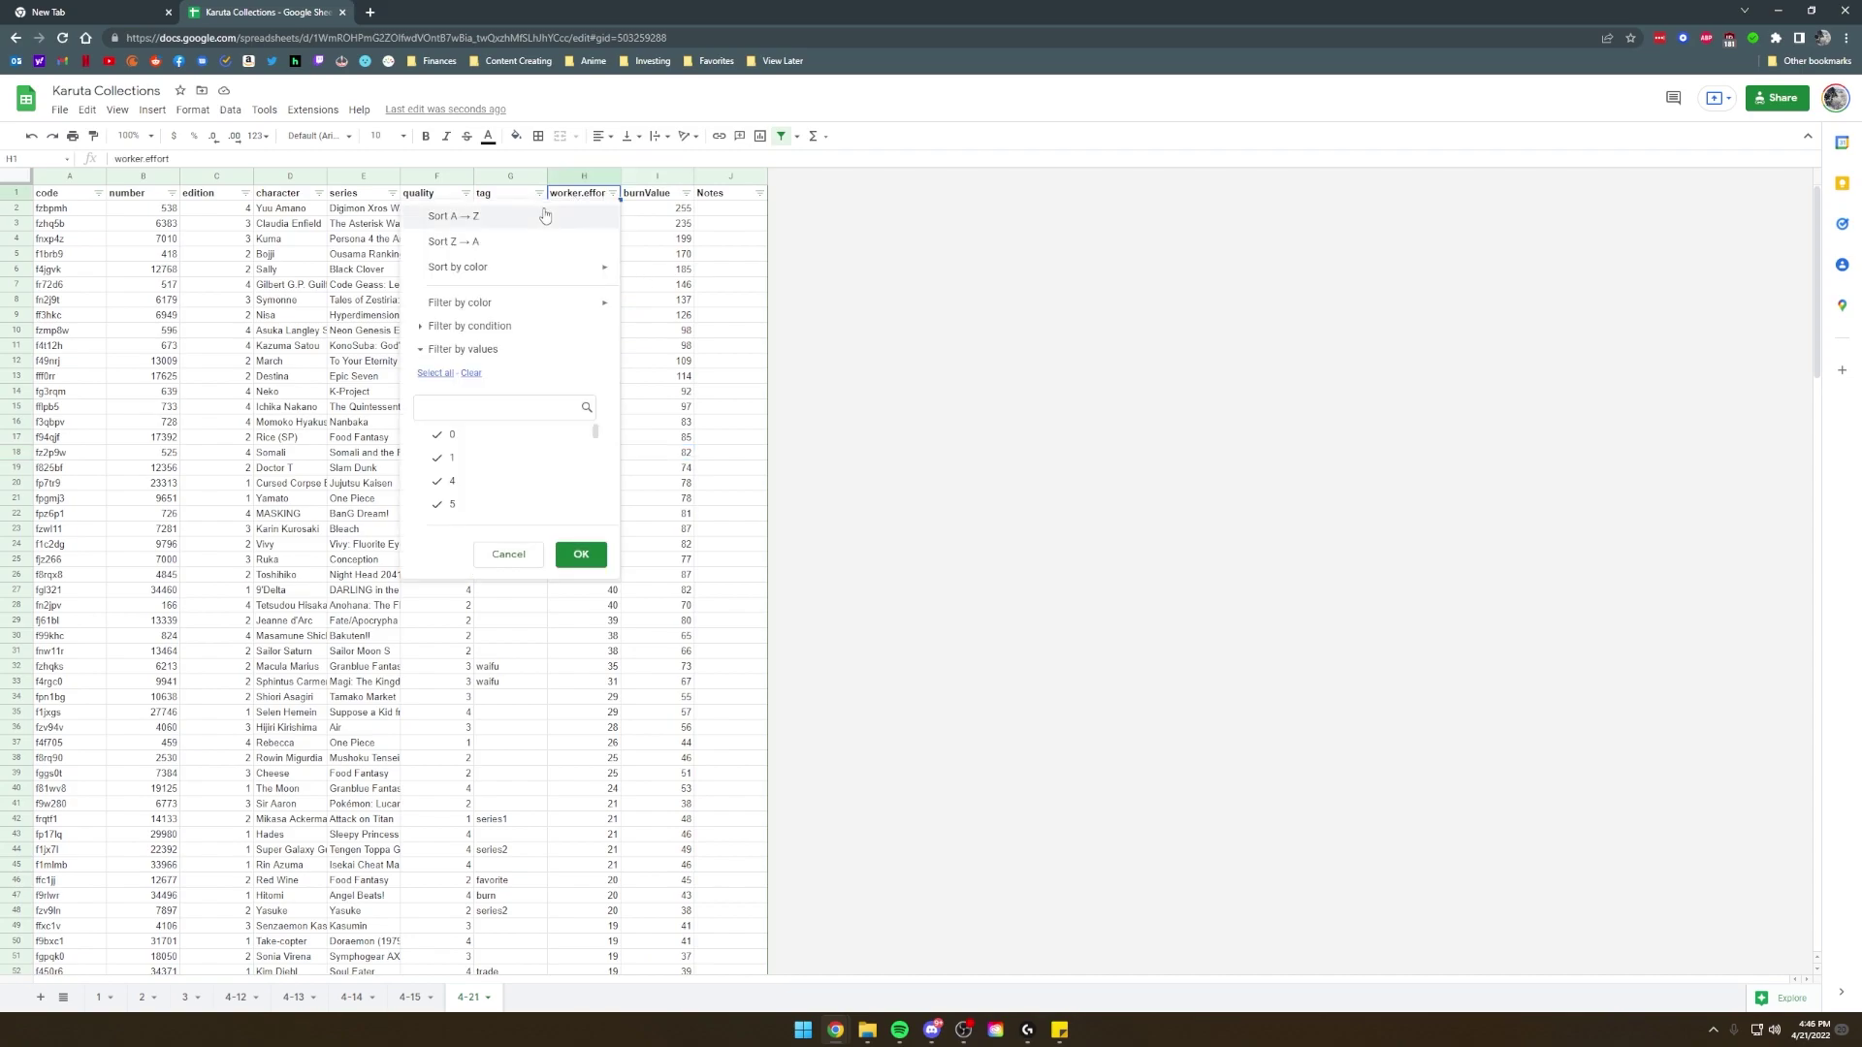
click(546, 216)
drag(582, 212, 645, 214)
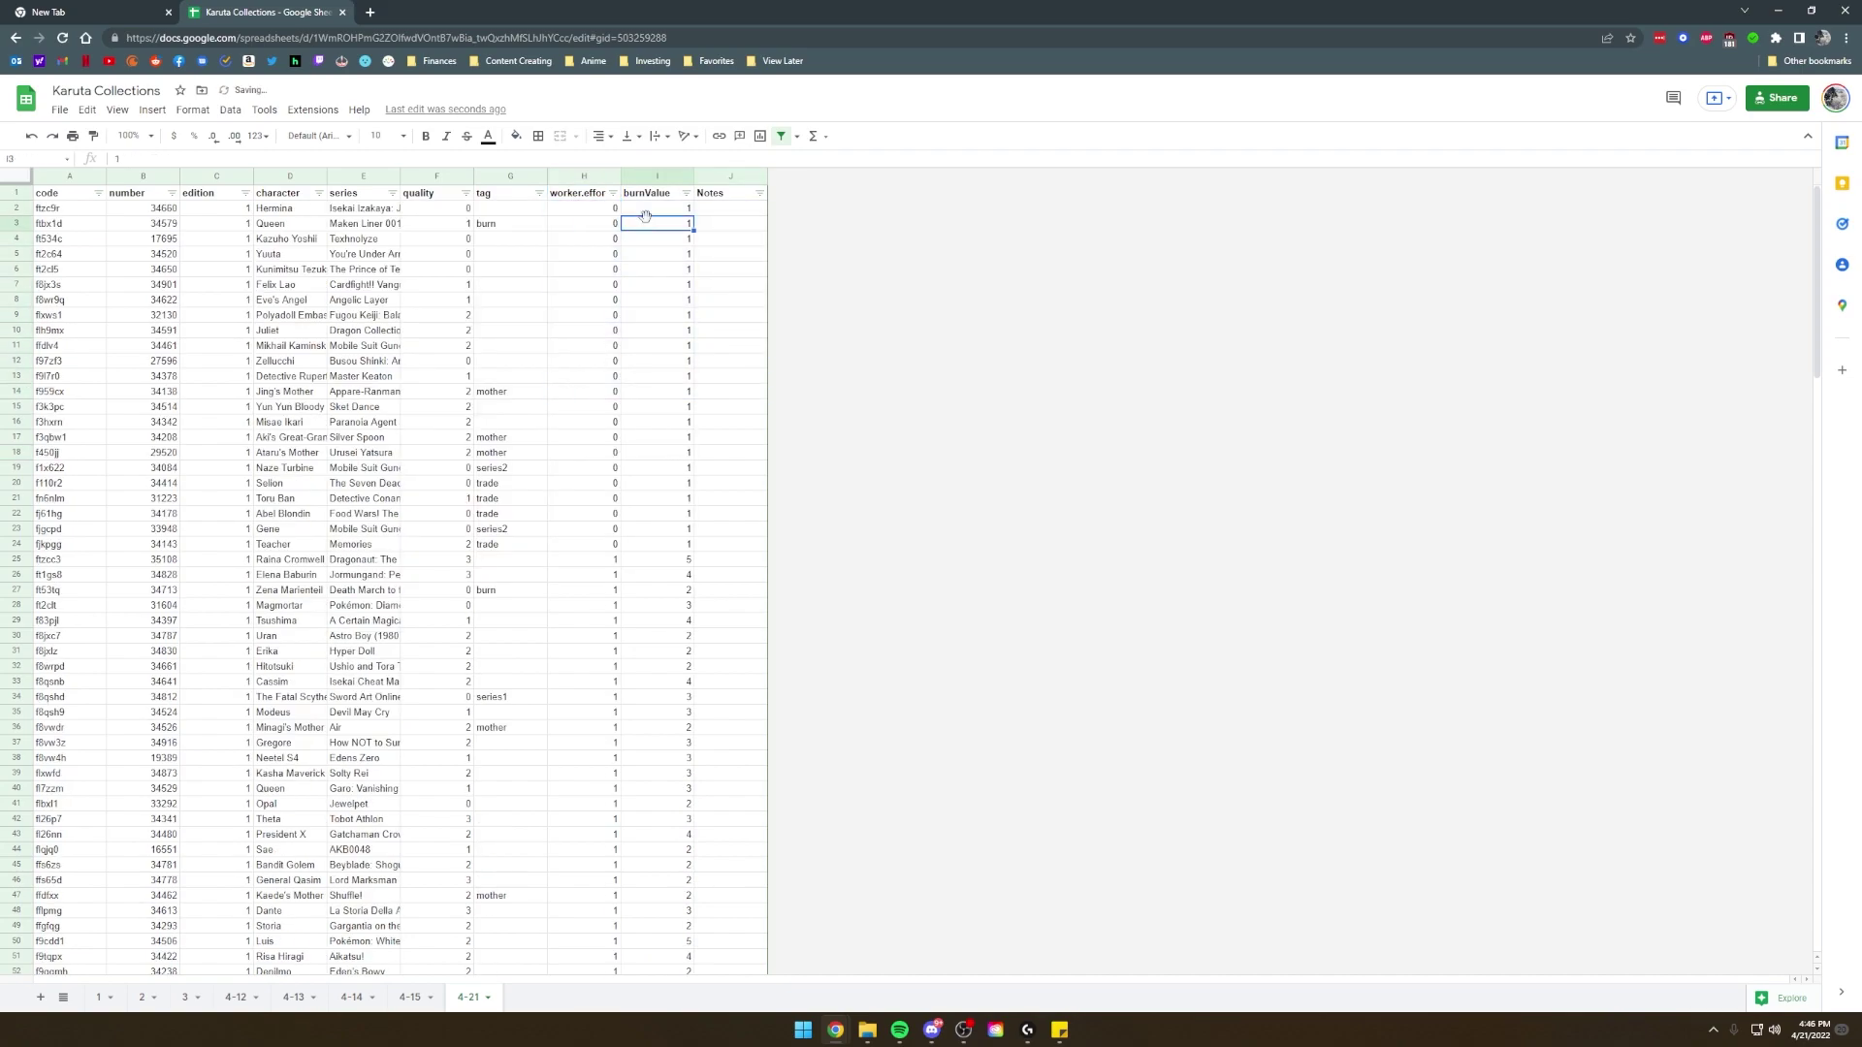
click(657, 300)
Check the values offered by the tag filter and examine the tags assigned to cards throughout the table, including the series-tagged rows.
click(539, 193)
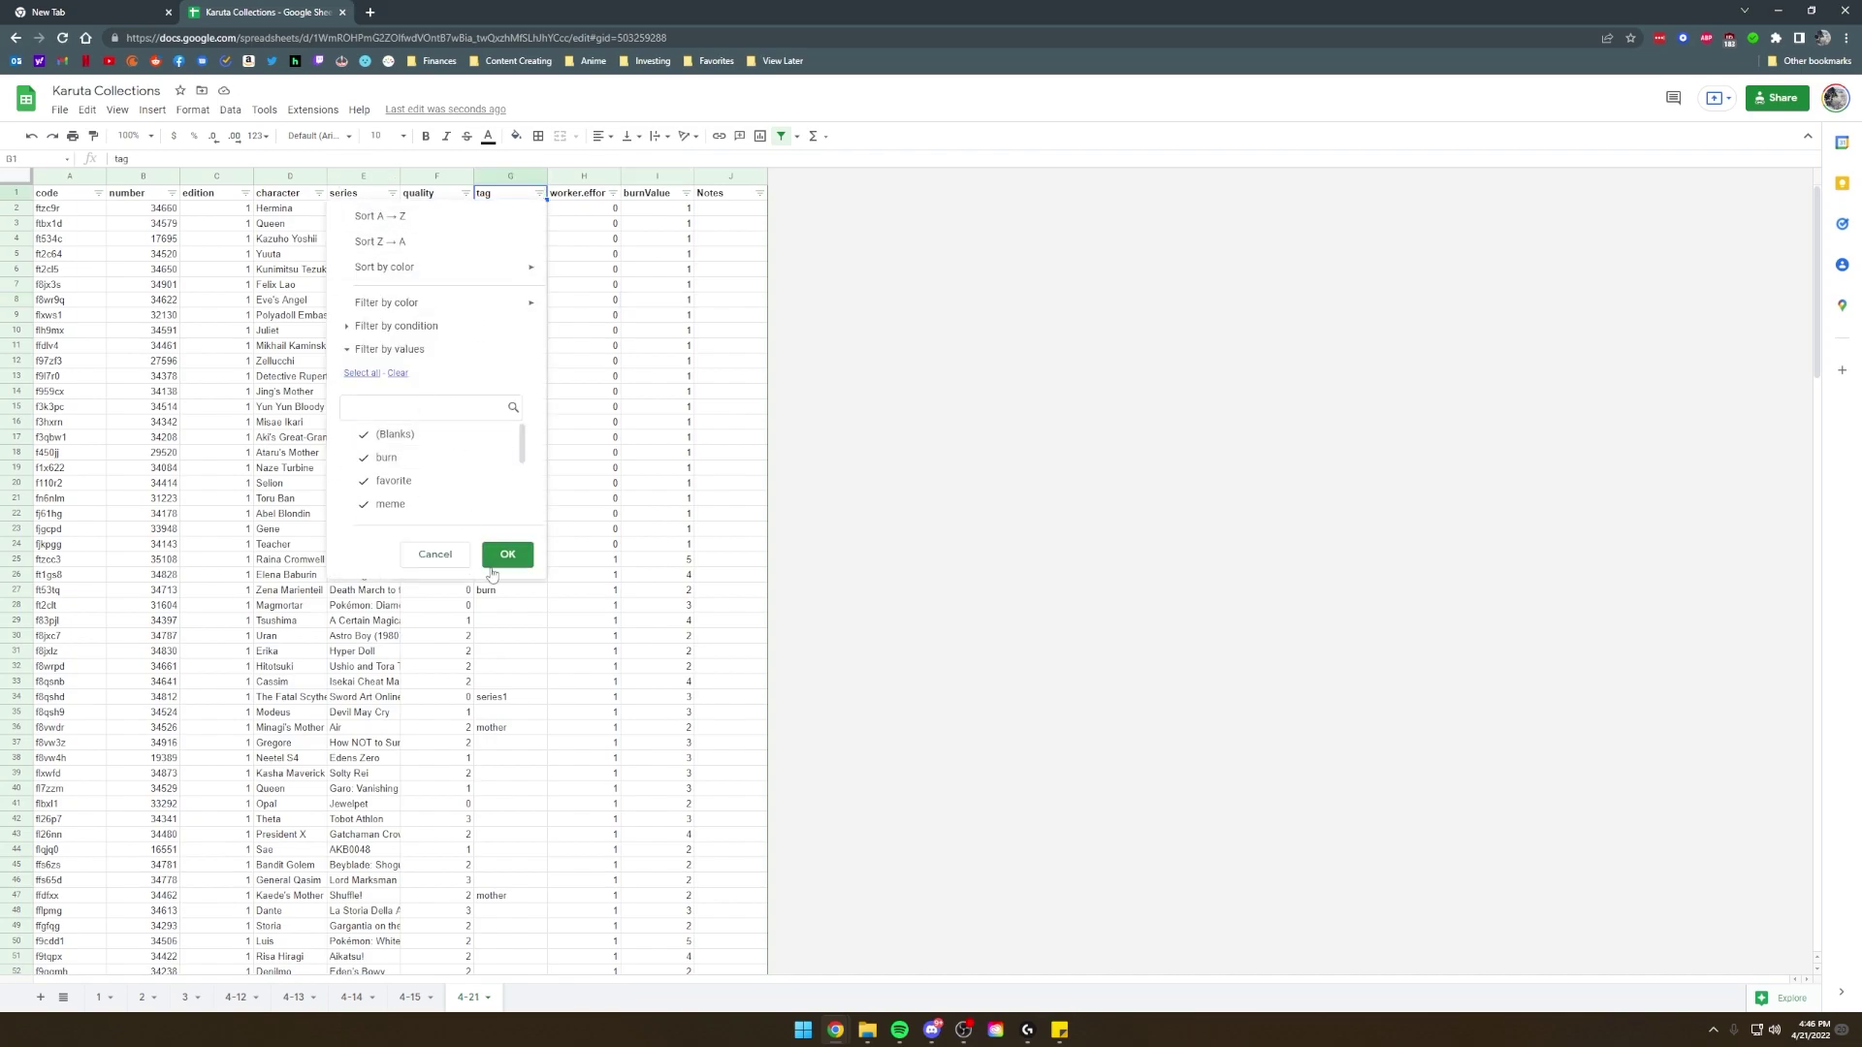
click(496, 561)
scroll(351, 591, down, 20)
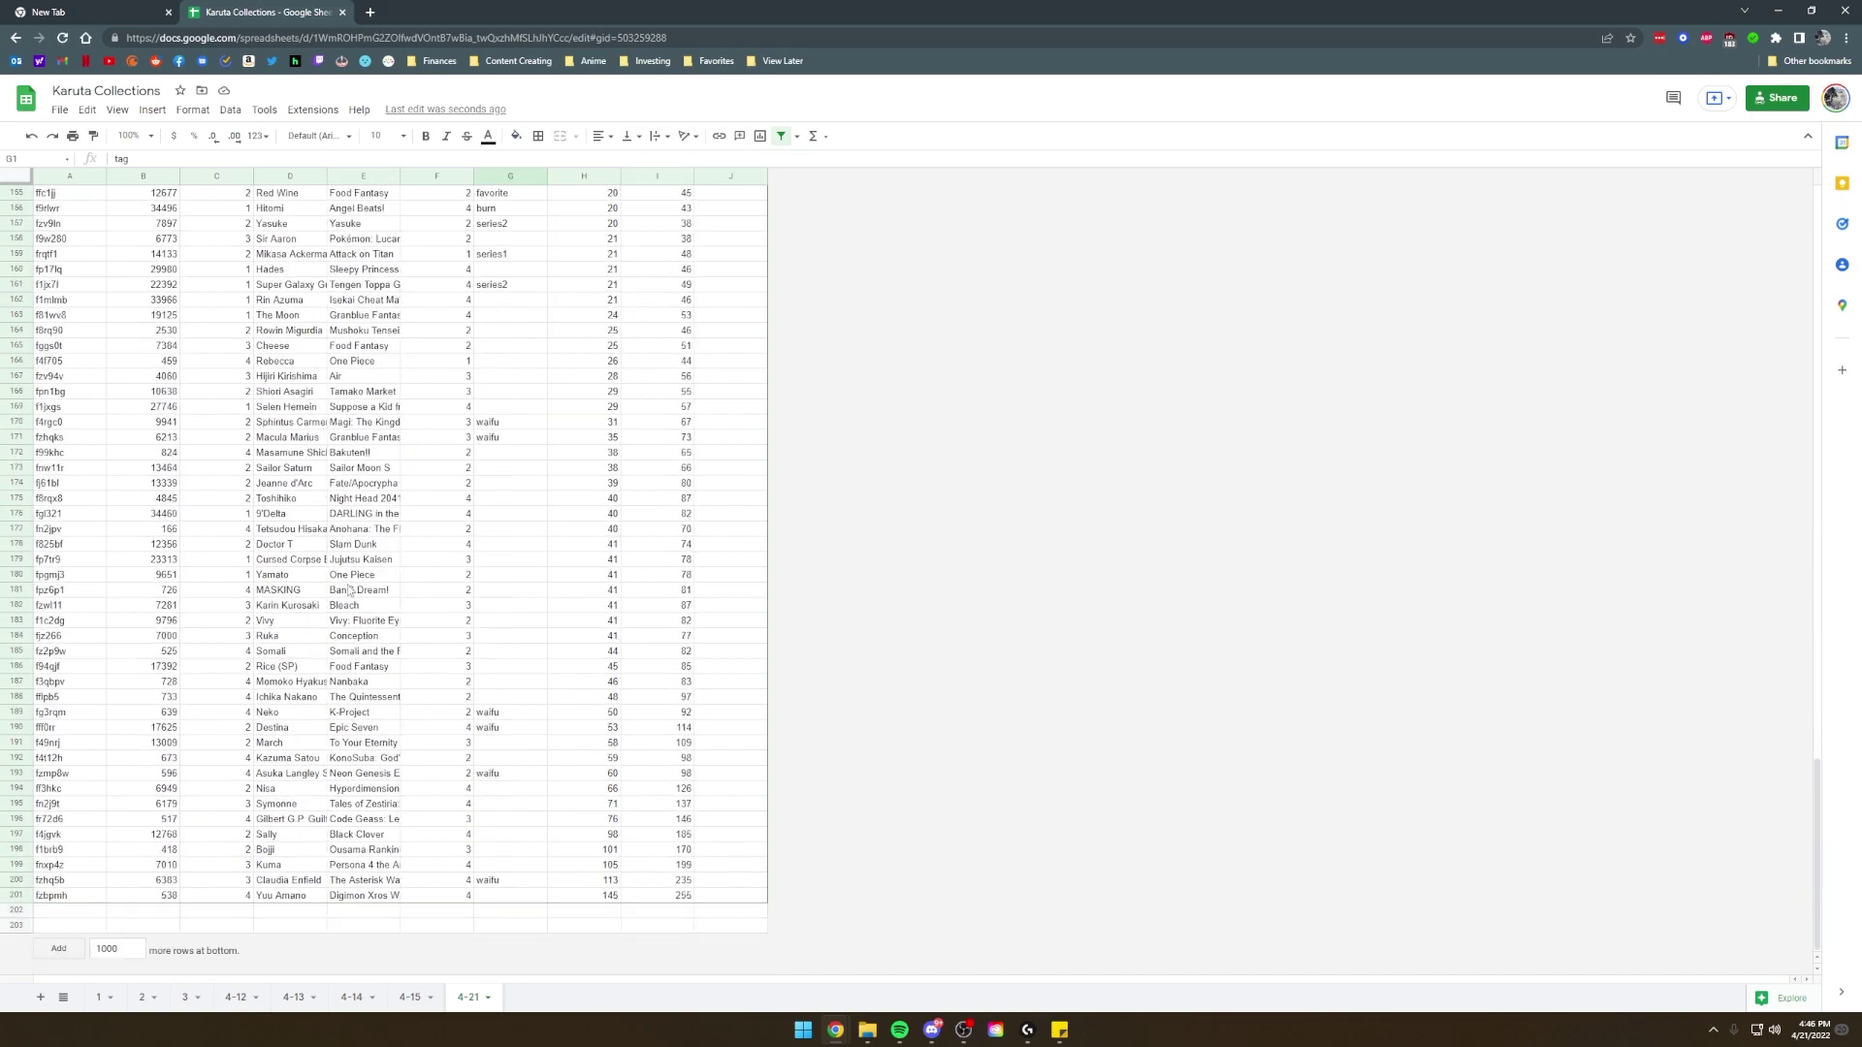
scroll(450, 677, up, 20)
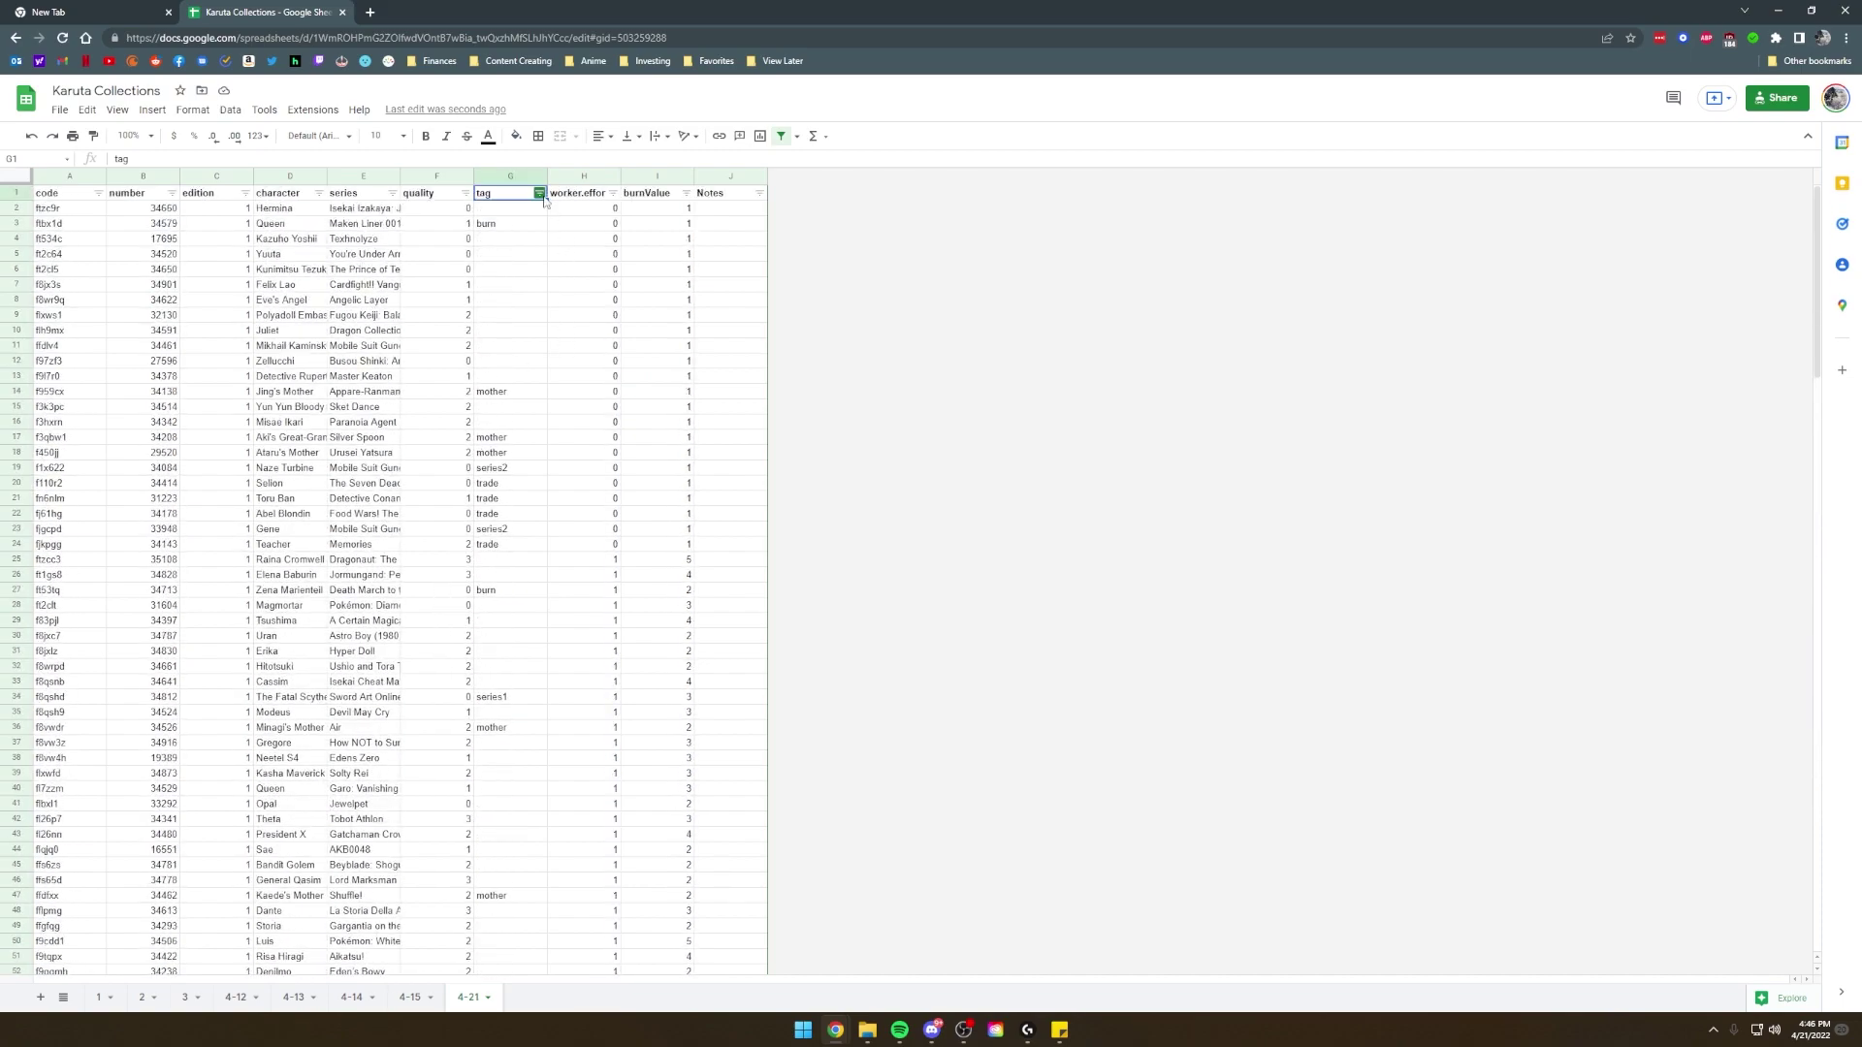
scroll(515, 476, down, 20)
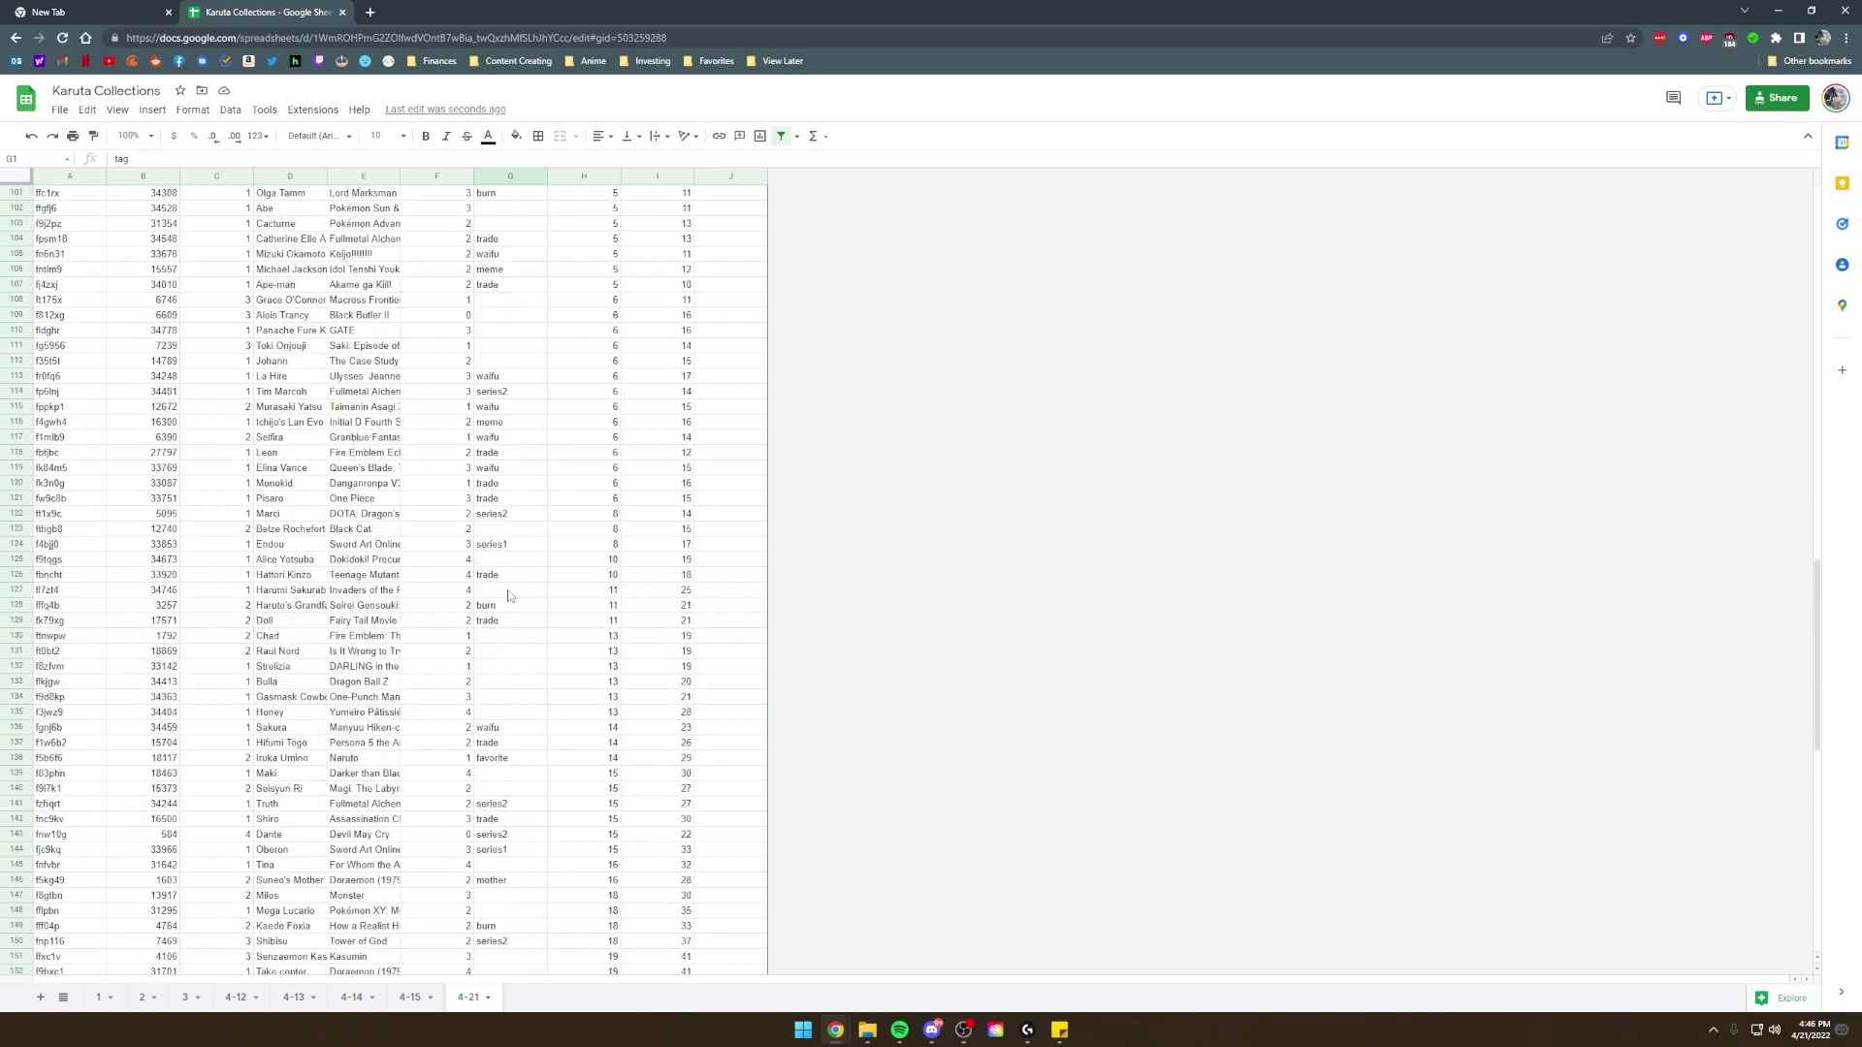
scroll(509, 595, up, 17)
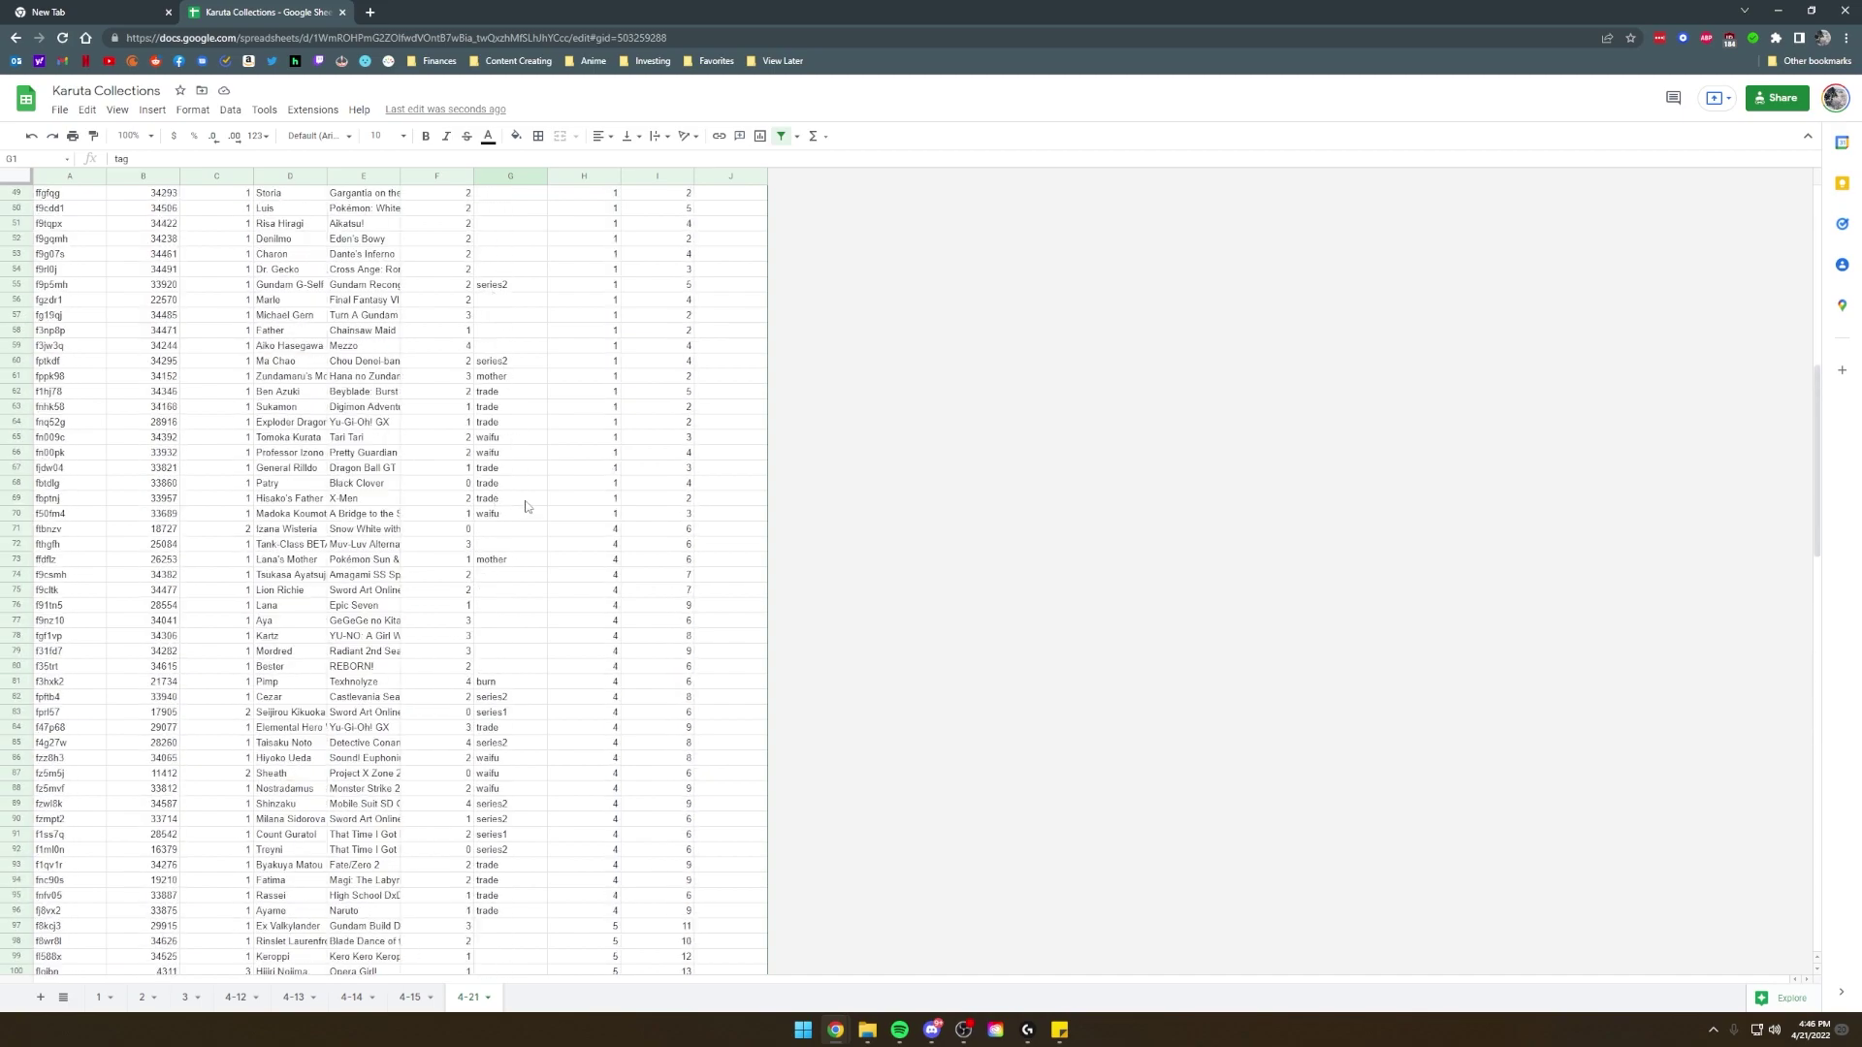
scroll(526, 506, down, 3)
drag(506, 455, 238, 441)
click(379, 453)
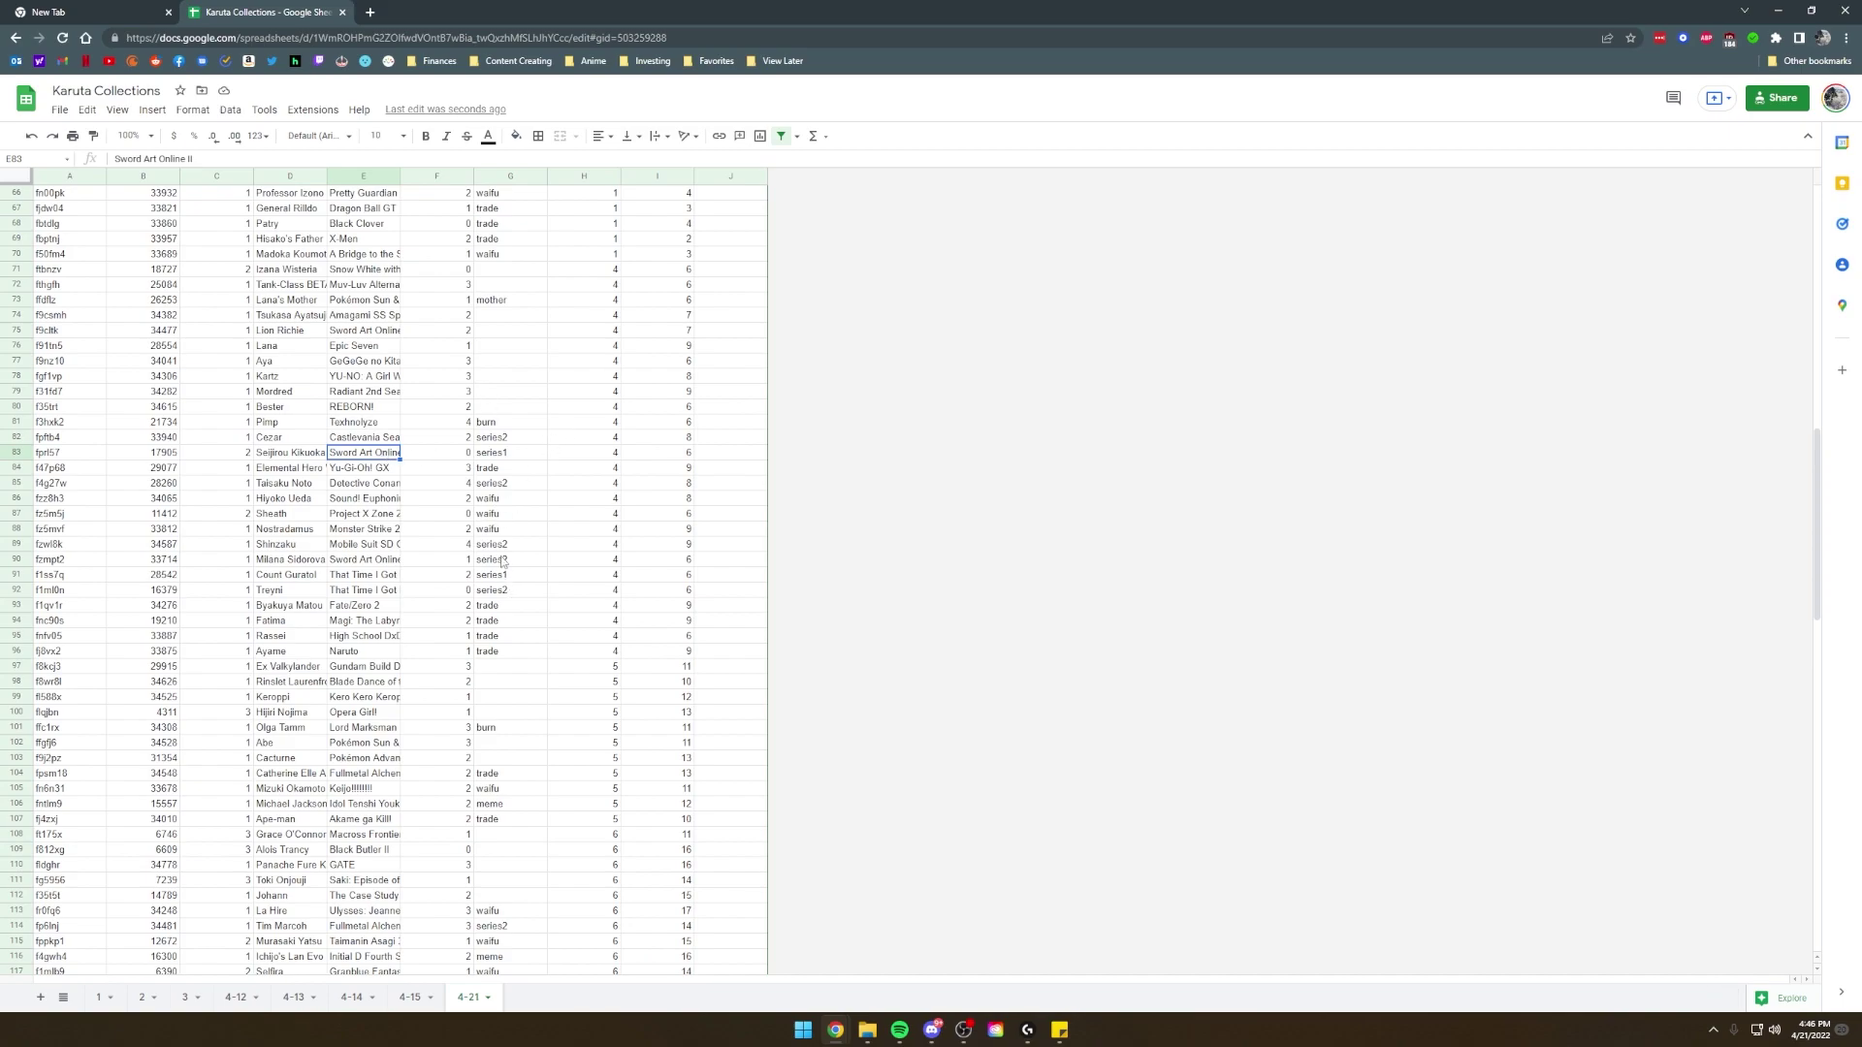
scroll(502, 563, down, 4)
drag(486, 426, 293, 453)
scroll(506, 476, up, 7)
drag(510, 476, 517, 466)
scroll(517, 466, up, 5)
scroll(523, 388, up, 7)
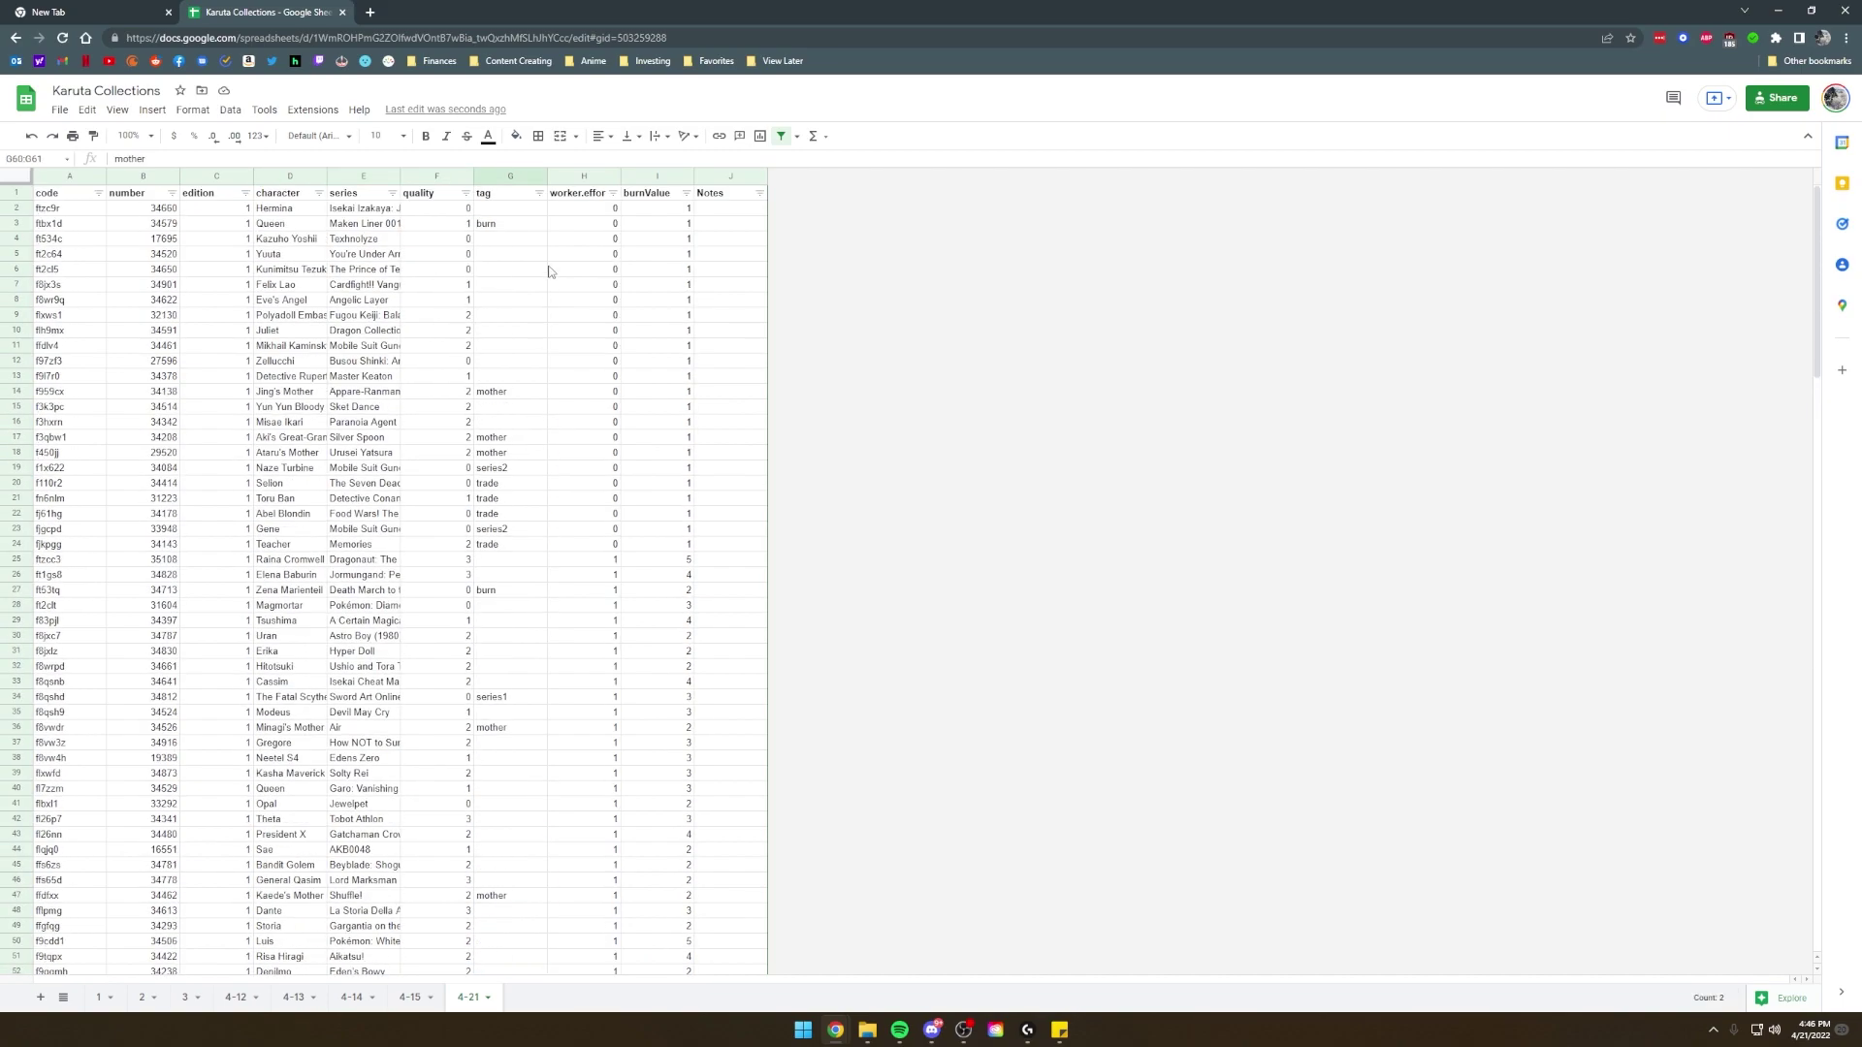
Filter the tag column to show only (Blanks) and burn, and check the remaining tags in the first rows.
click(540, 193)
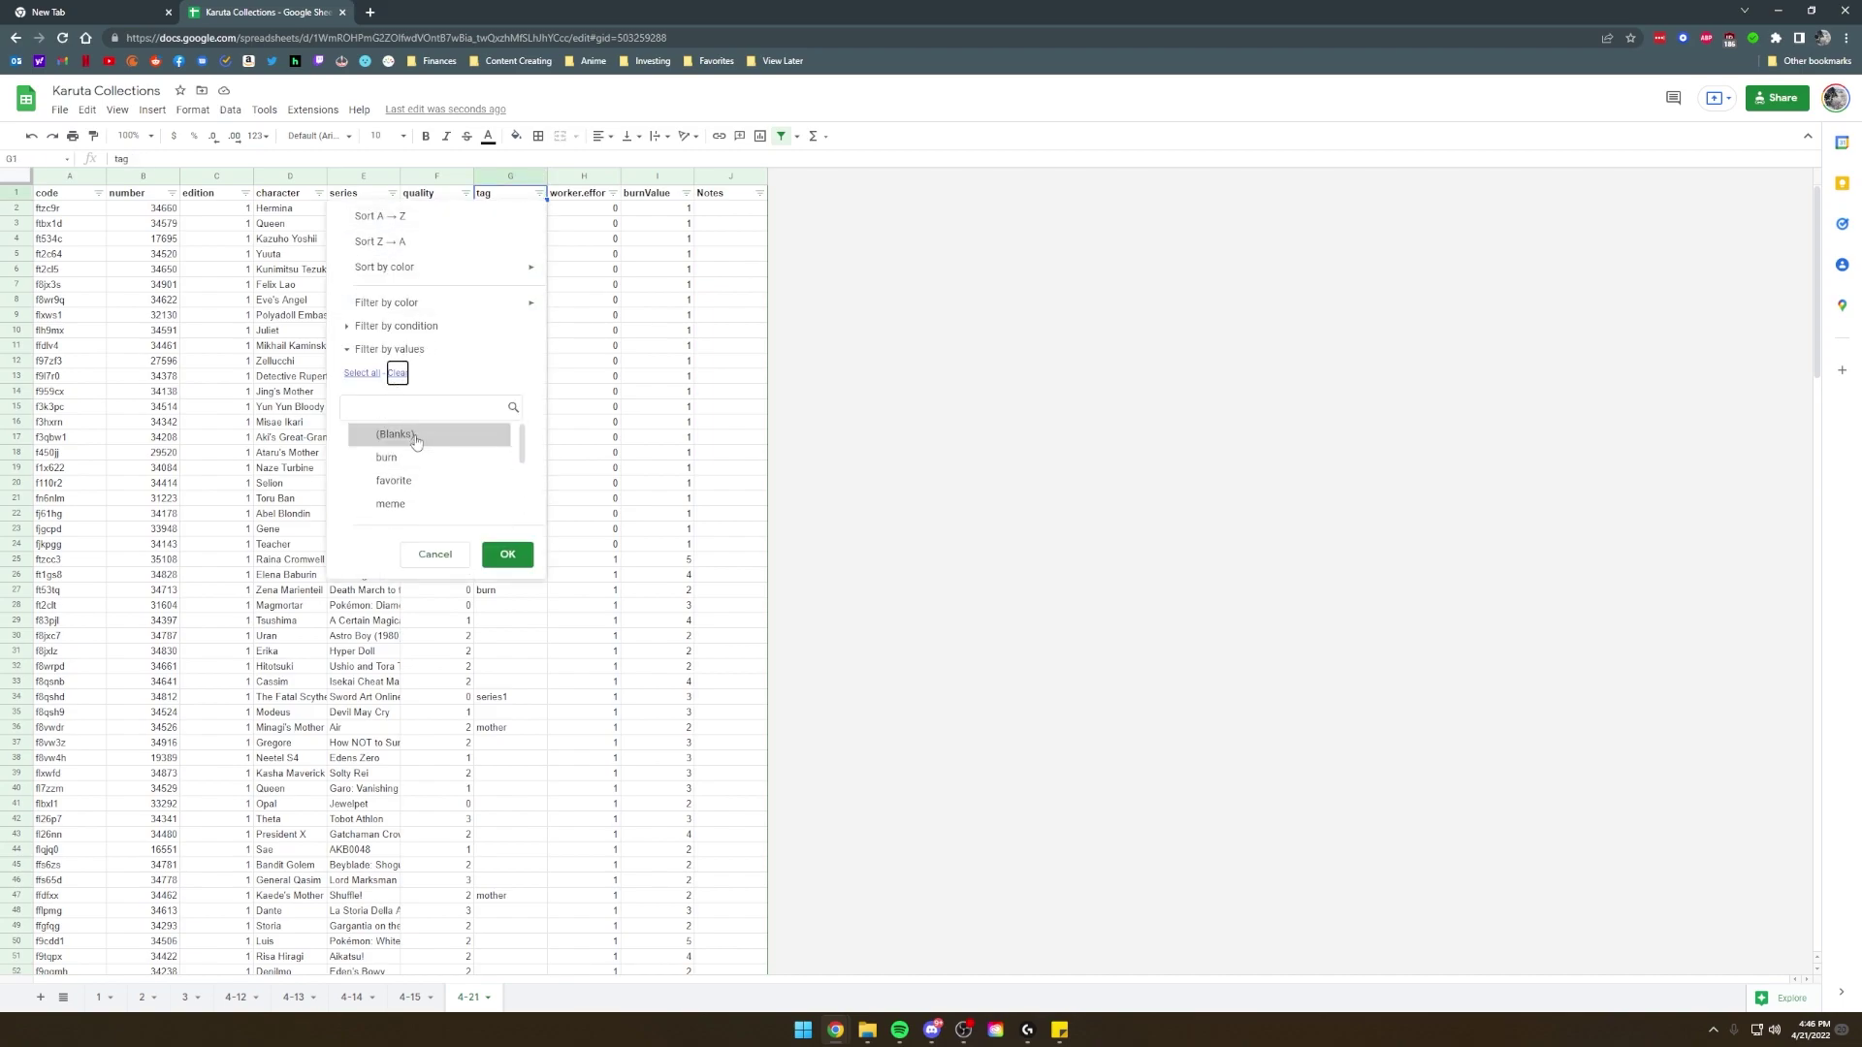
click(416, 443)
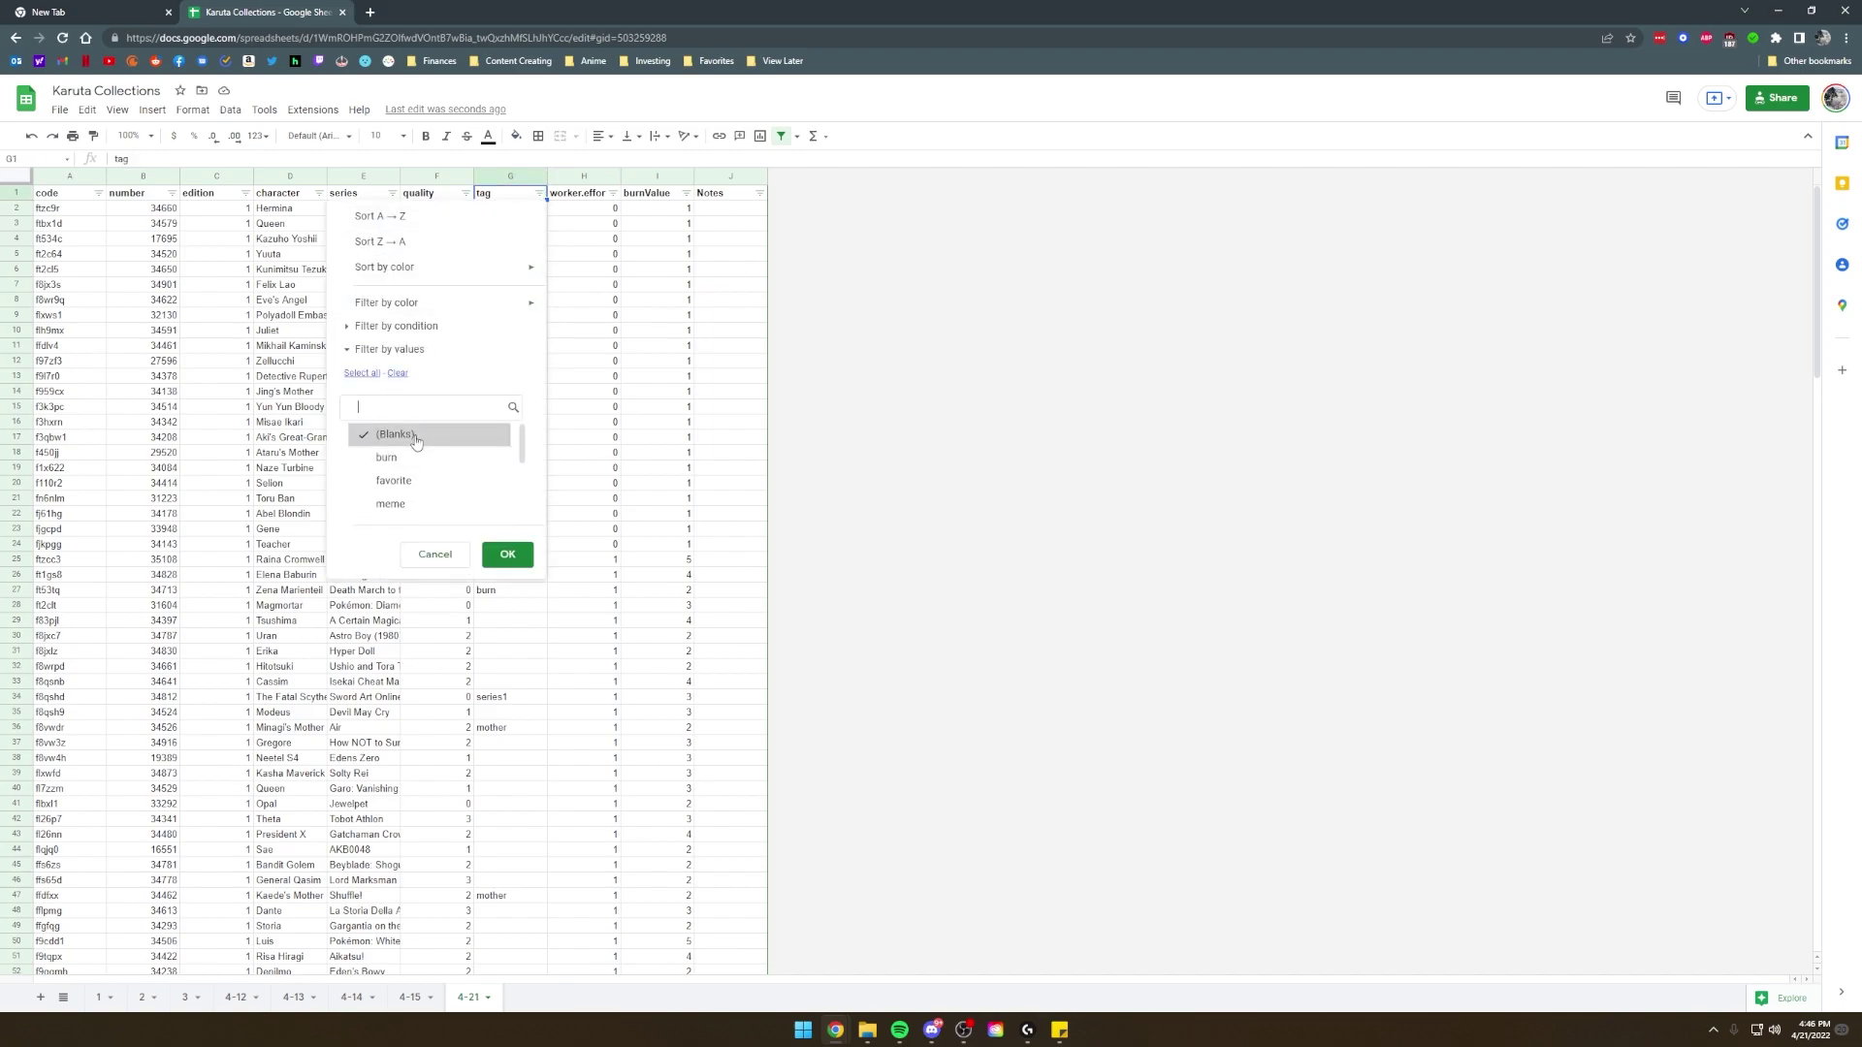
click(505, 553)
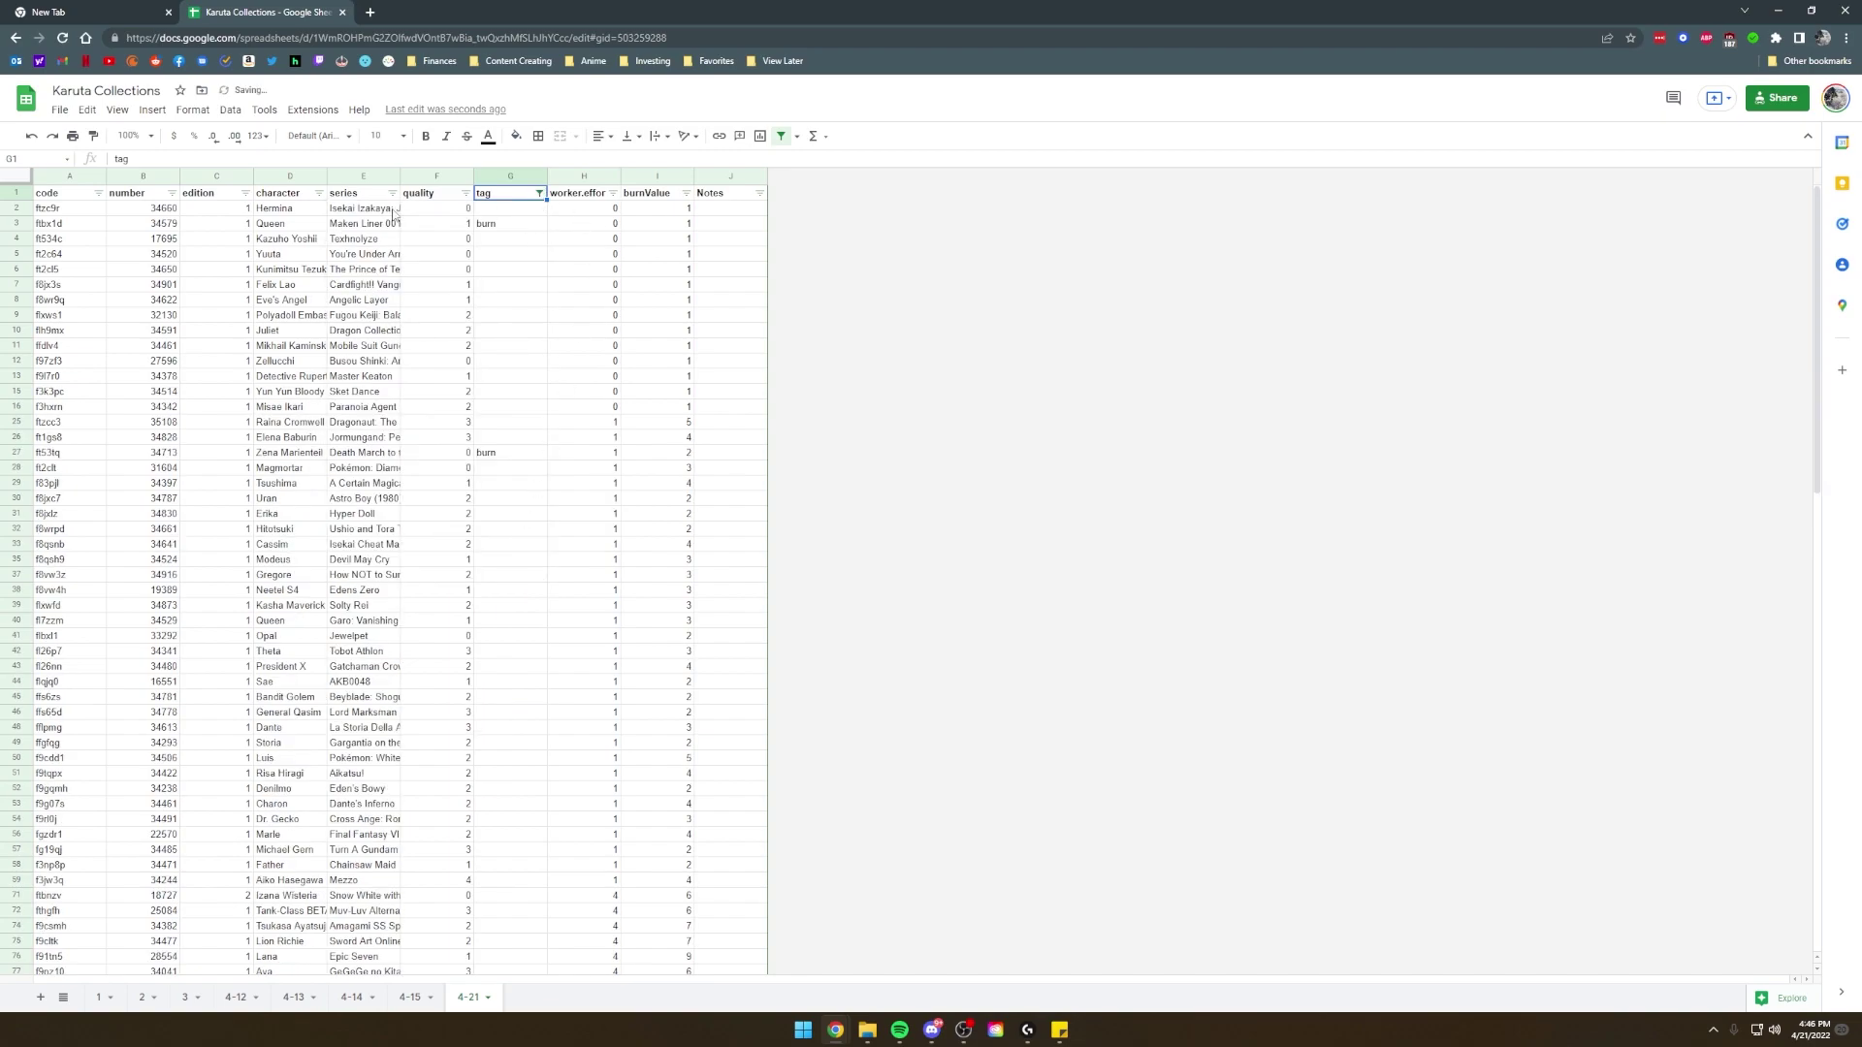
drag(504, 209, 500, 254)
drag(482, 559, 469, 574)
click(501, 376)
click(508, 452)
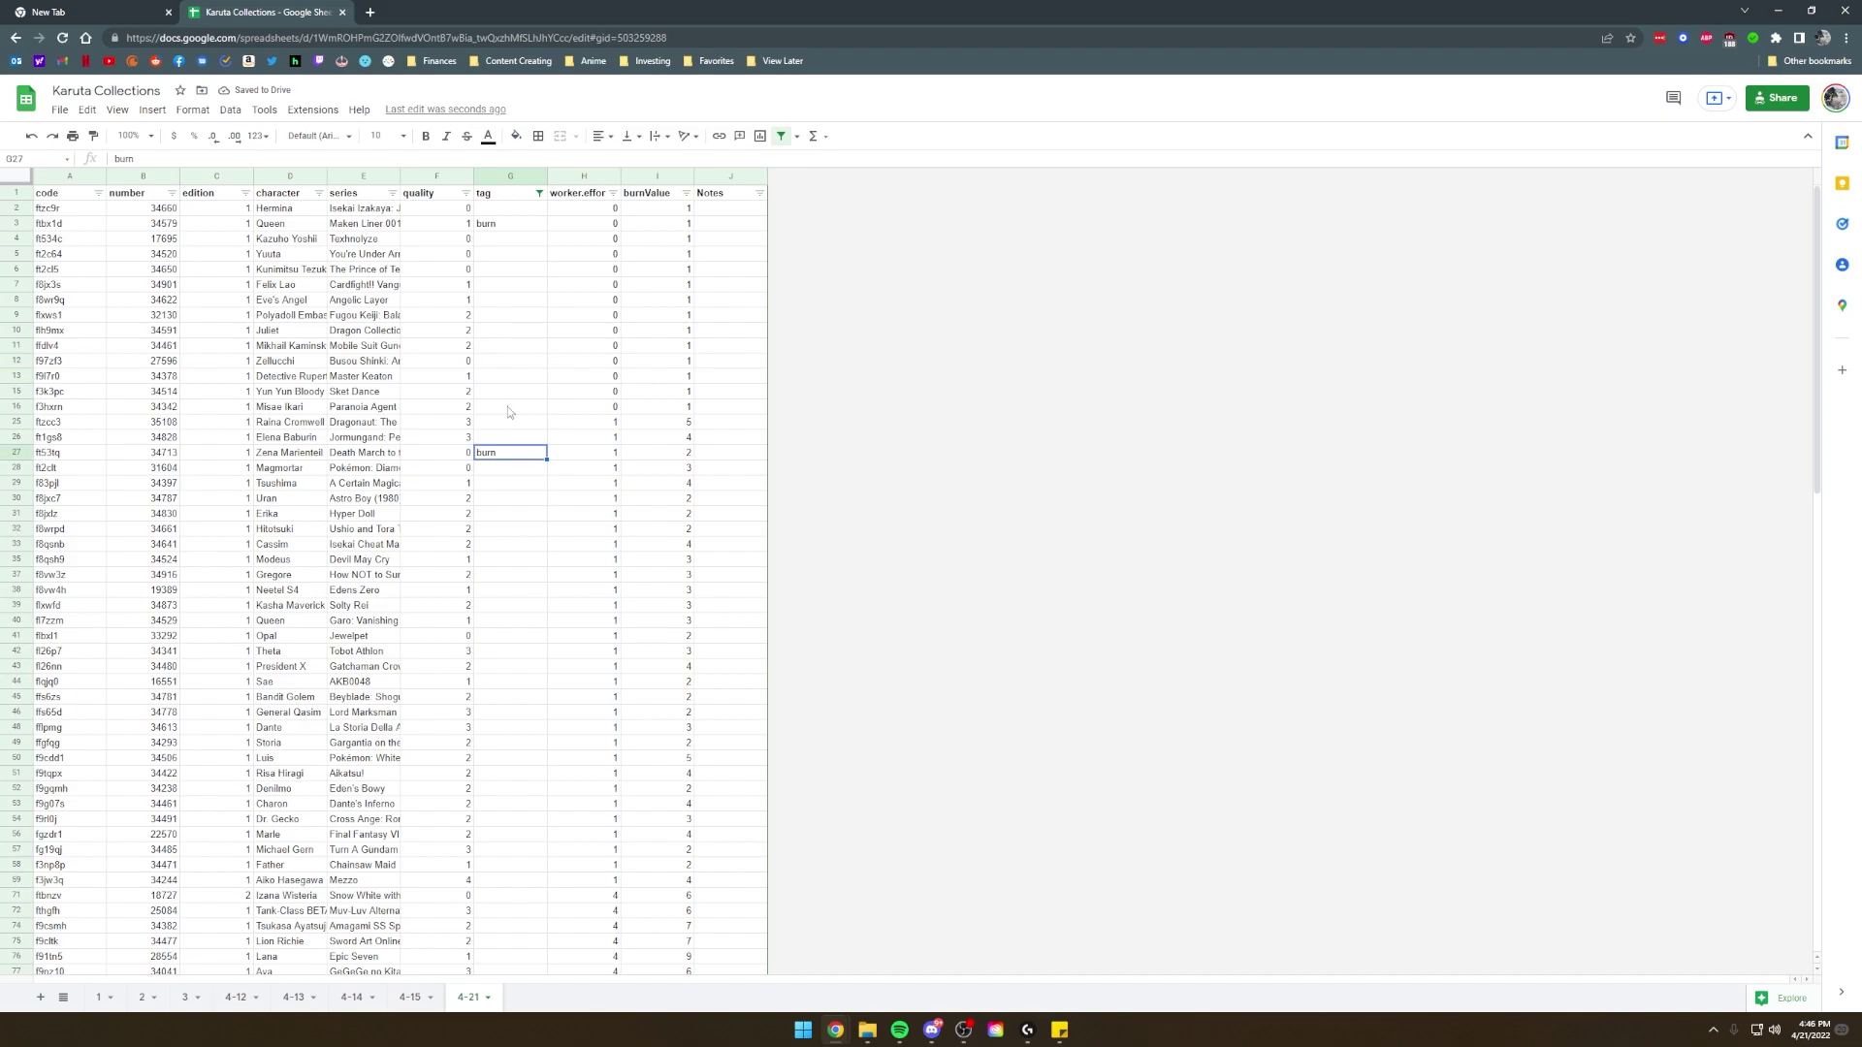
Review the filtered cards from the first row down to the highest worker.effort value in the last row.
scroll(508, 388, down, 9)
scroll(500, 500, up, 10)
drag(93, 212, 719, 818)
scroll(352, 773, down, 15)
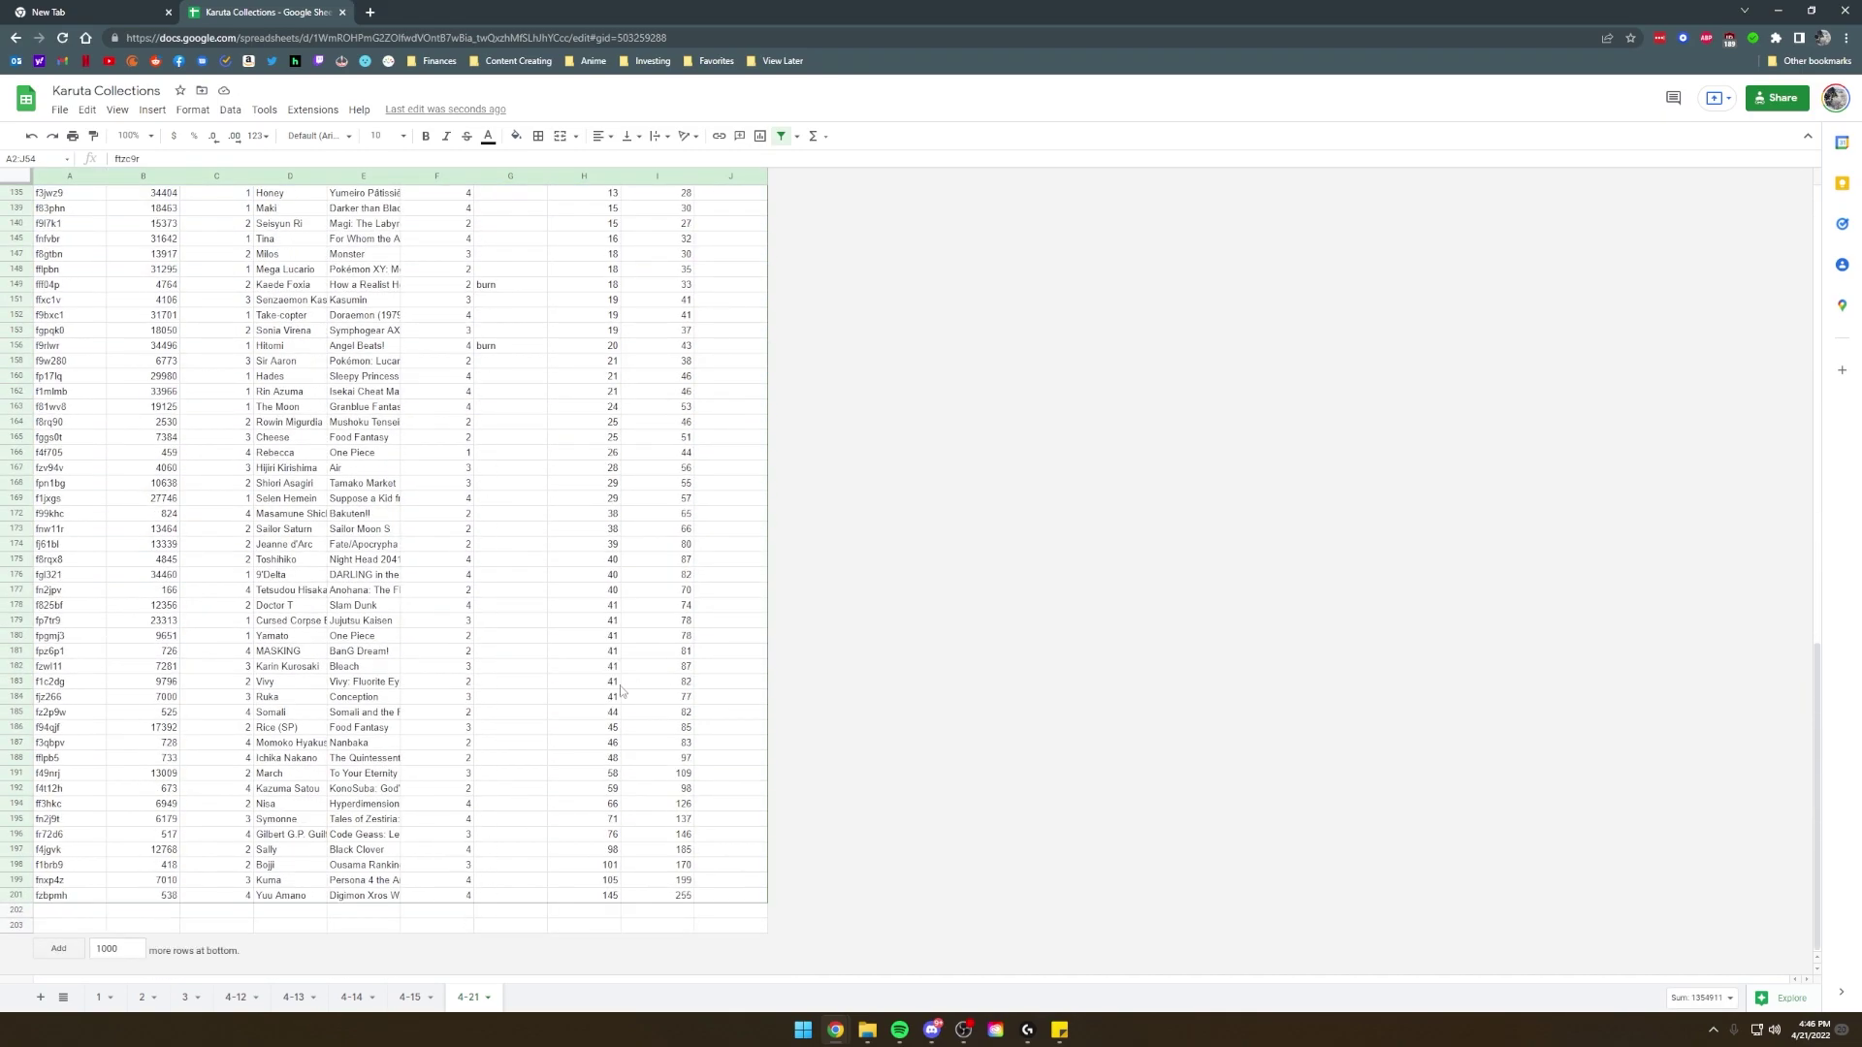
scroll(353, 773, down, 5)
click(595, 899)
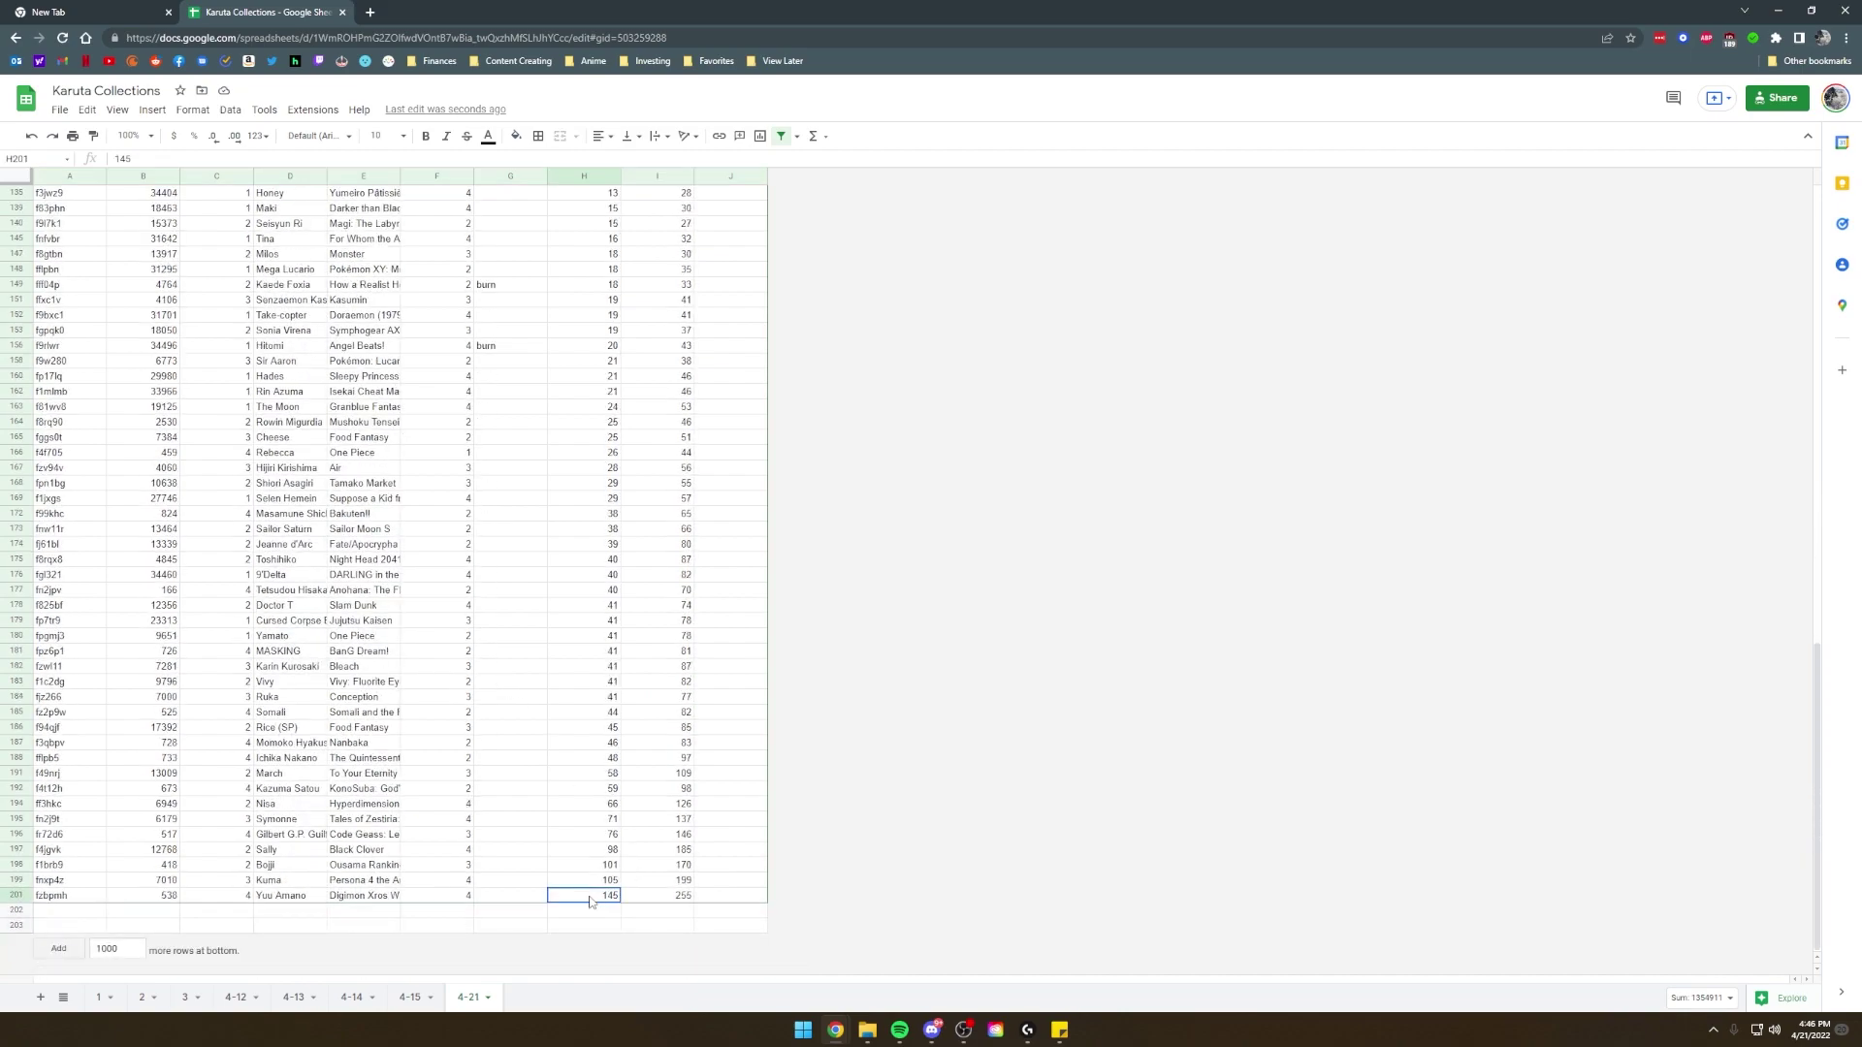
scroll(601, 892, up, 15)
scroll(584, 330, up, 10)
Examine the worker.effort, burnValue and tag cells of the lowest-effort cards in the filtered list.
click(602, 211)
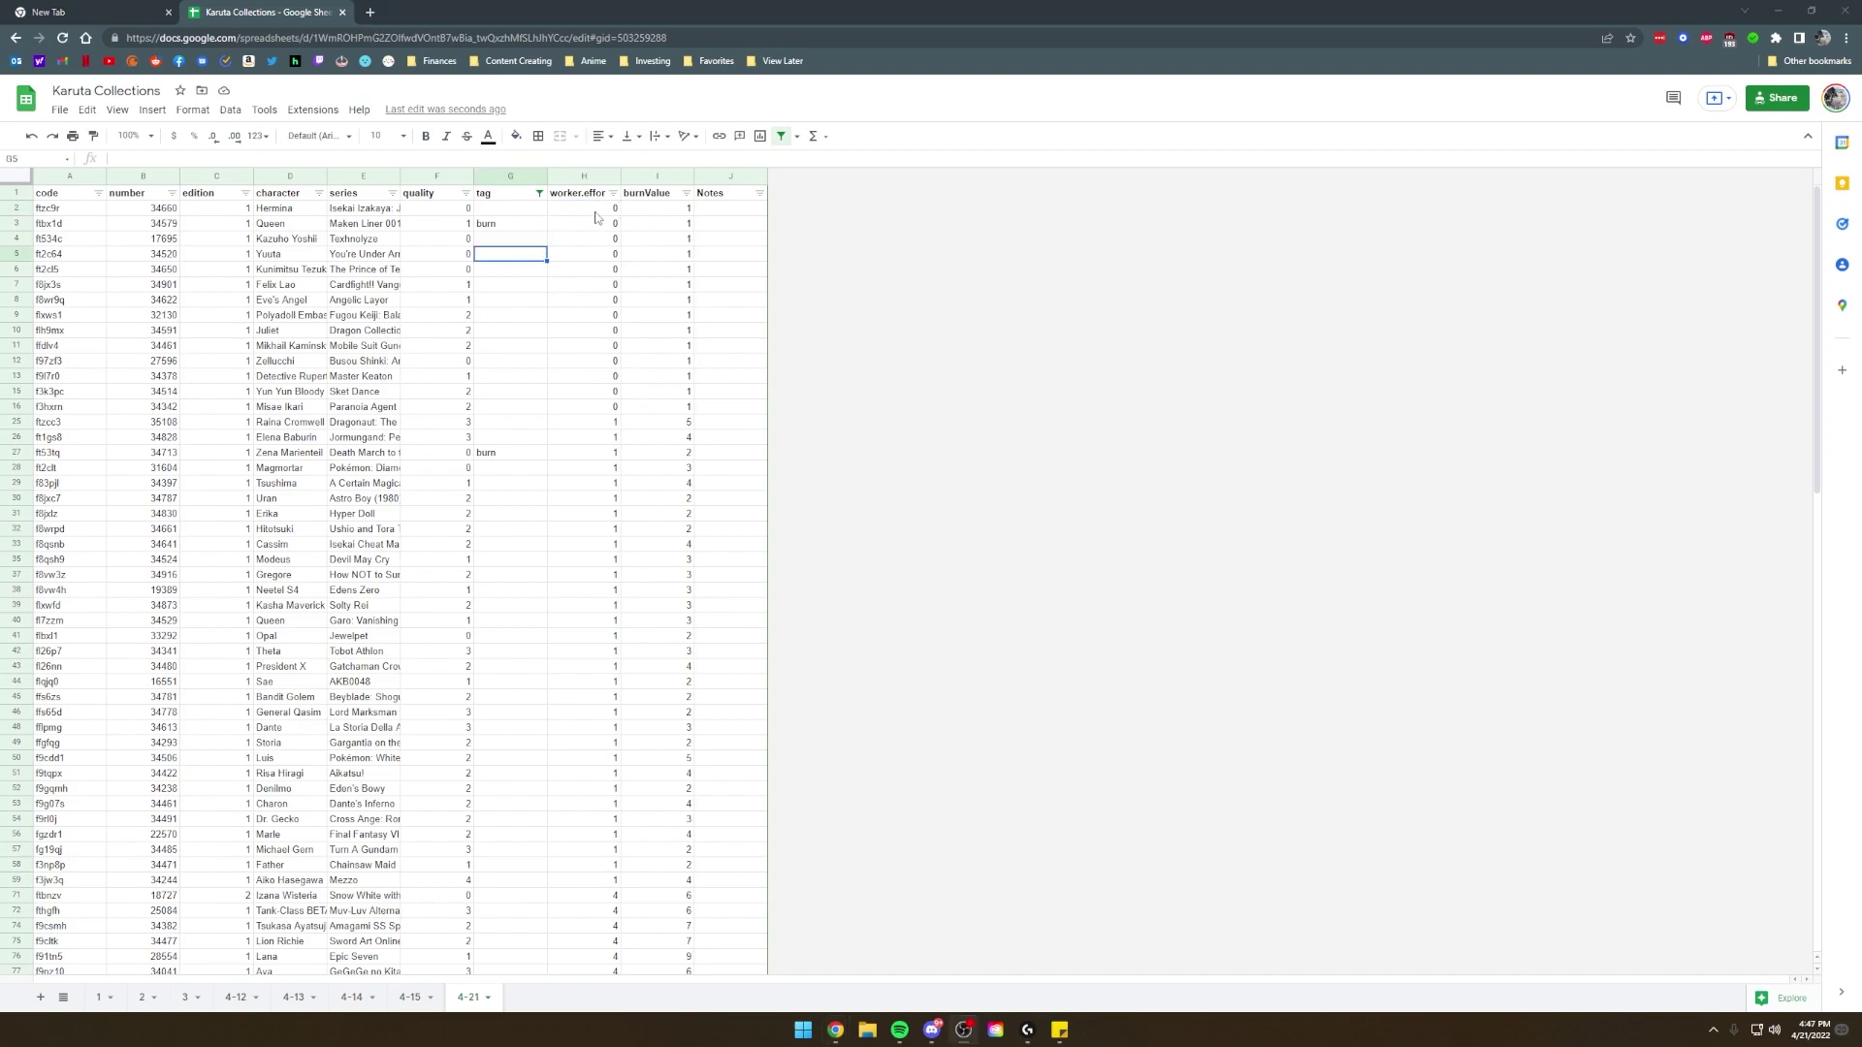
click(575, 201)
click(668, 199)
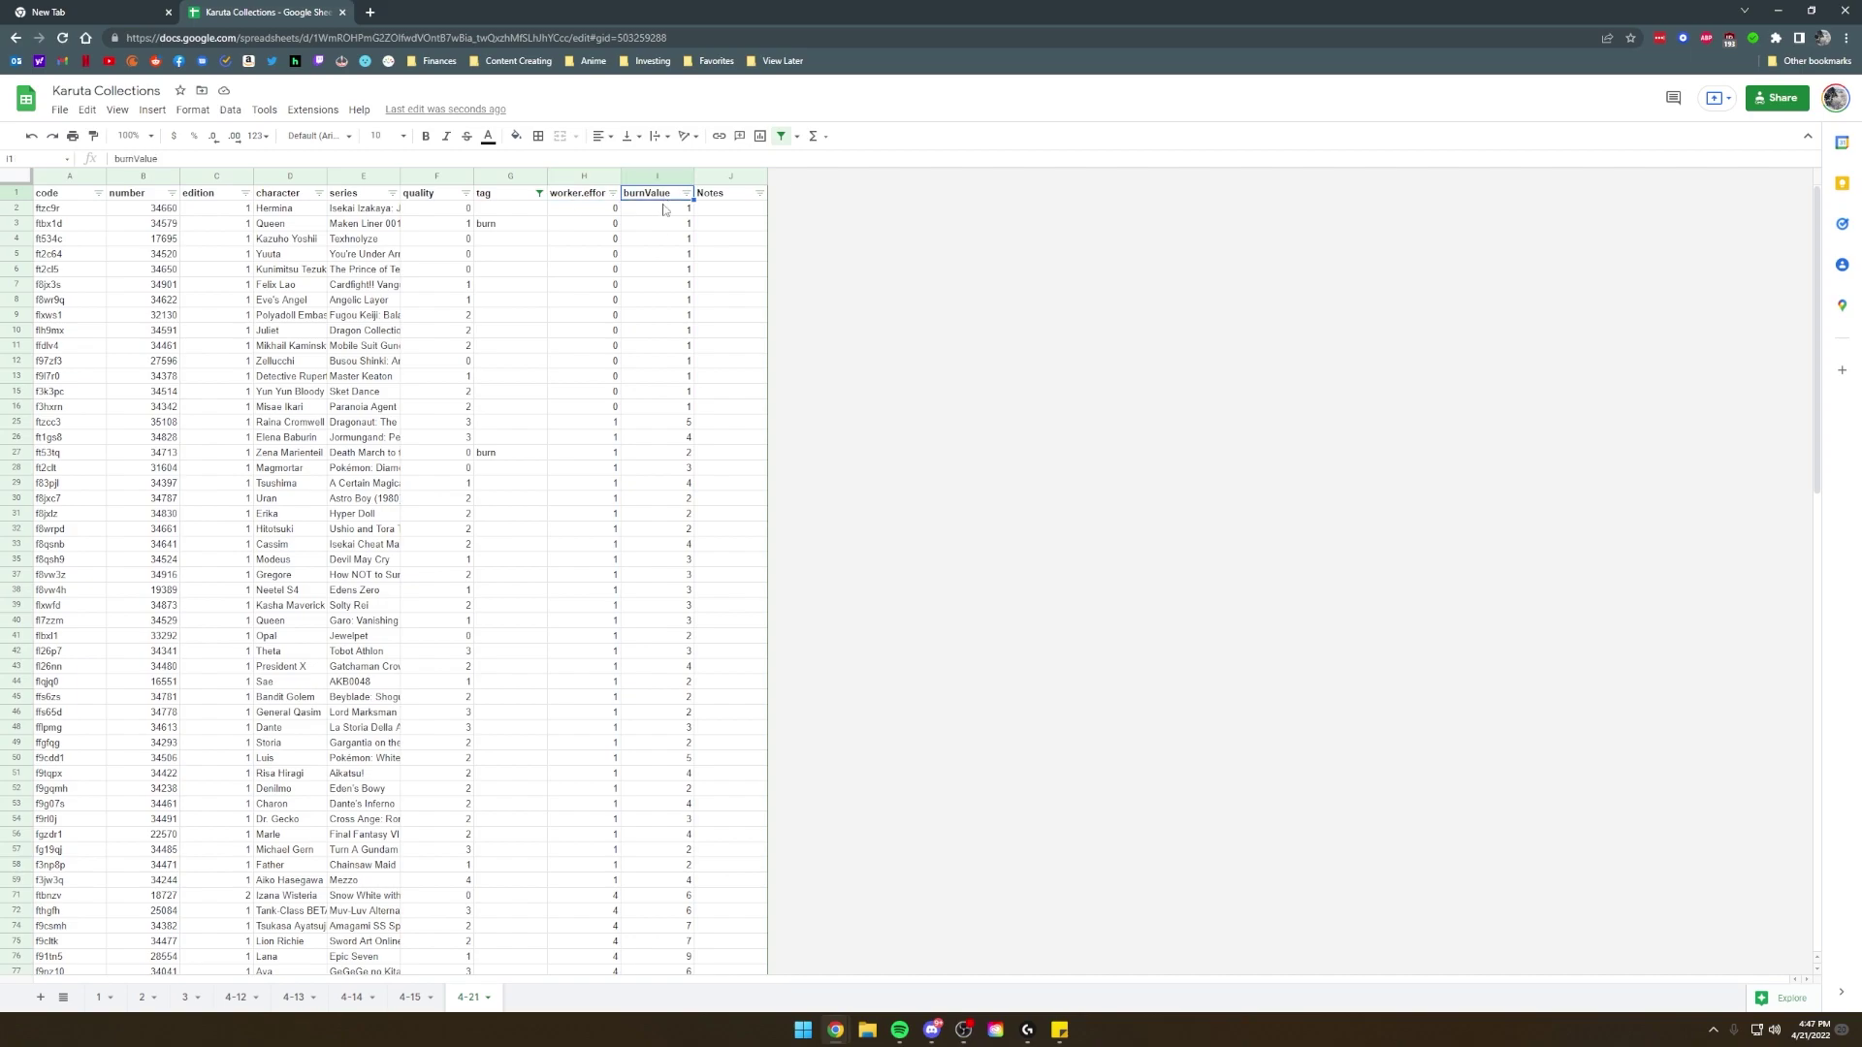
scroll(659, 233, down, 5)
scroll(649, 253, up, 5)
click(519, 210)
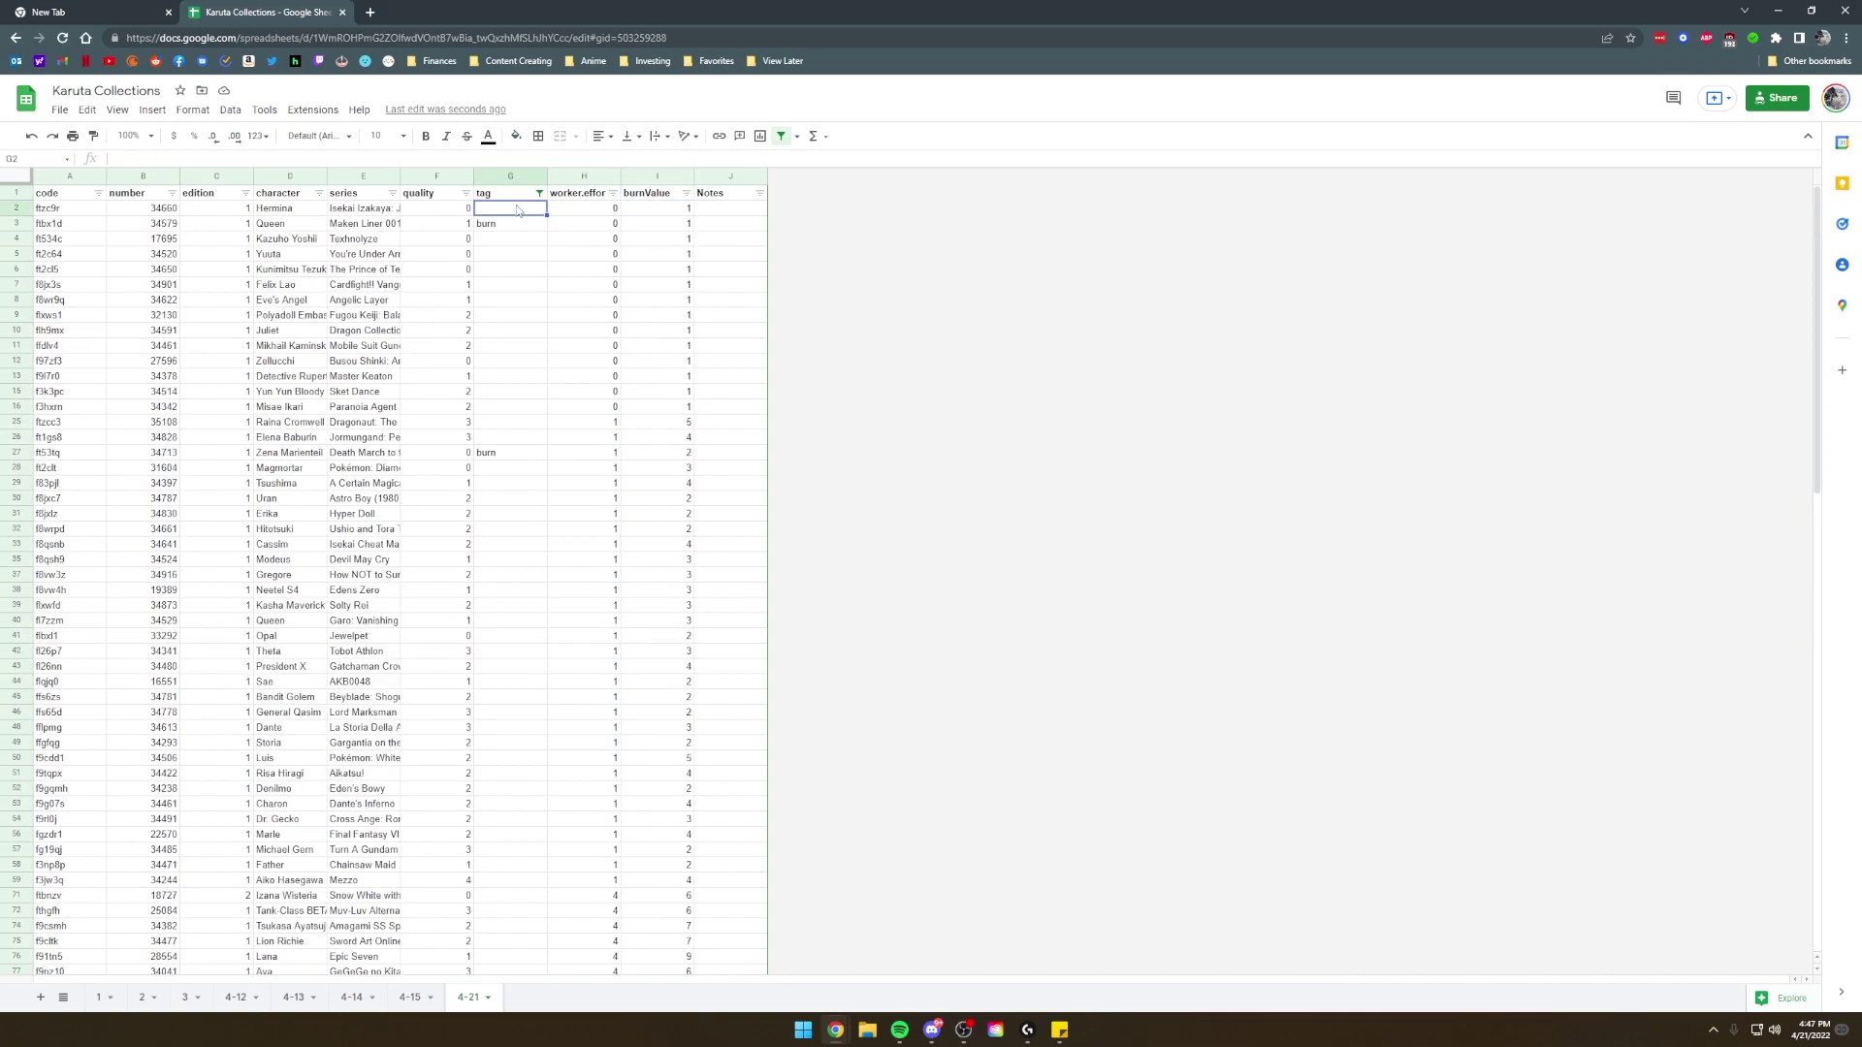
drag(69, 210, 703, 271)
click(450, 255)
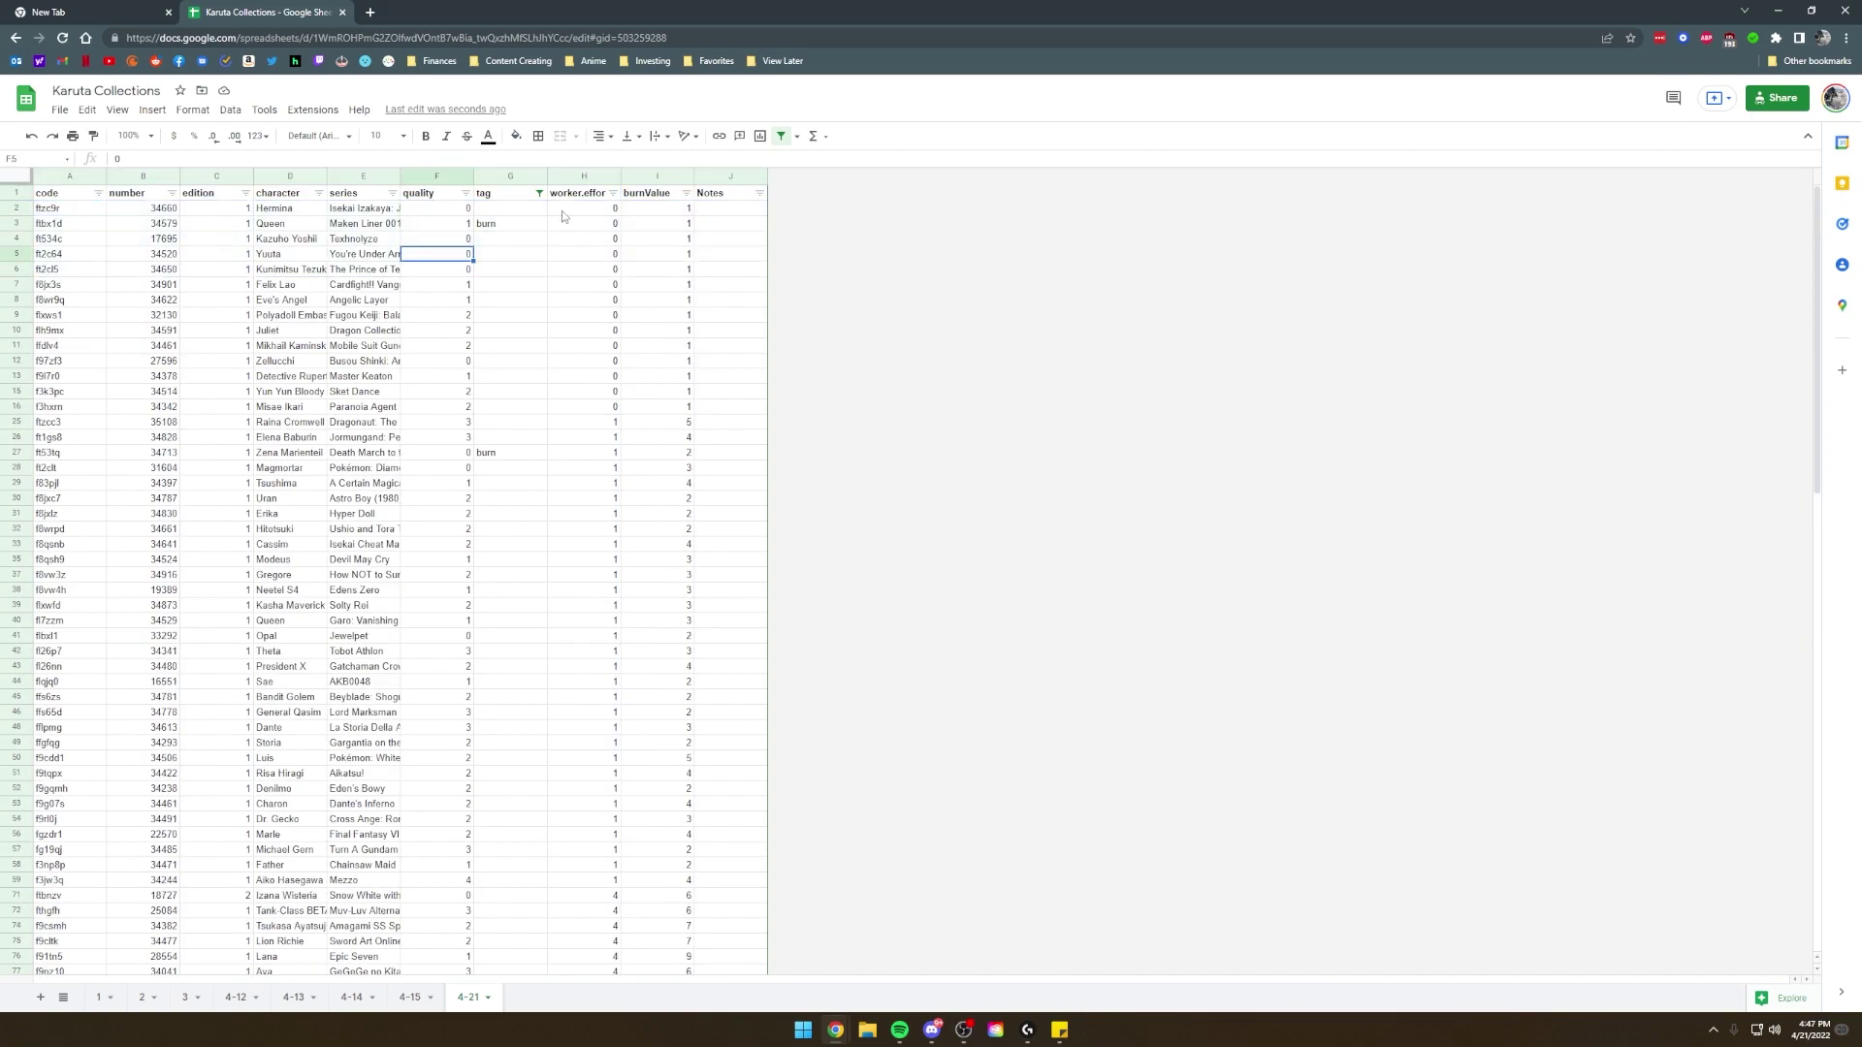
click(507, 204)
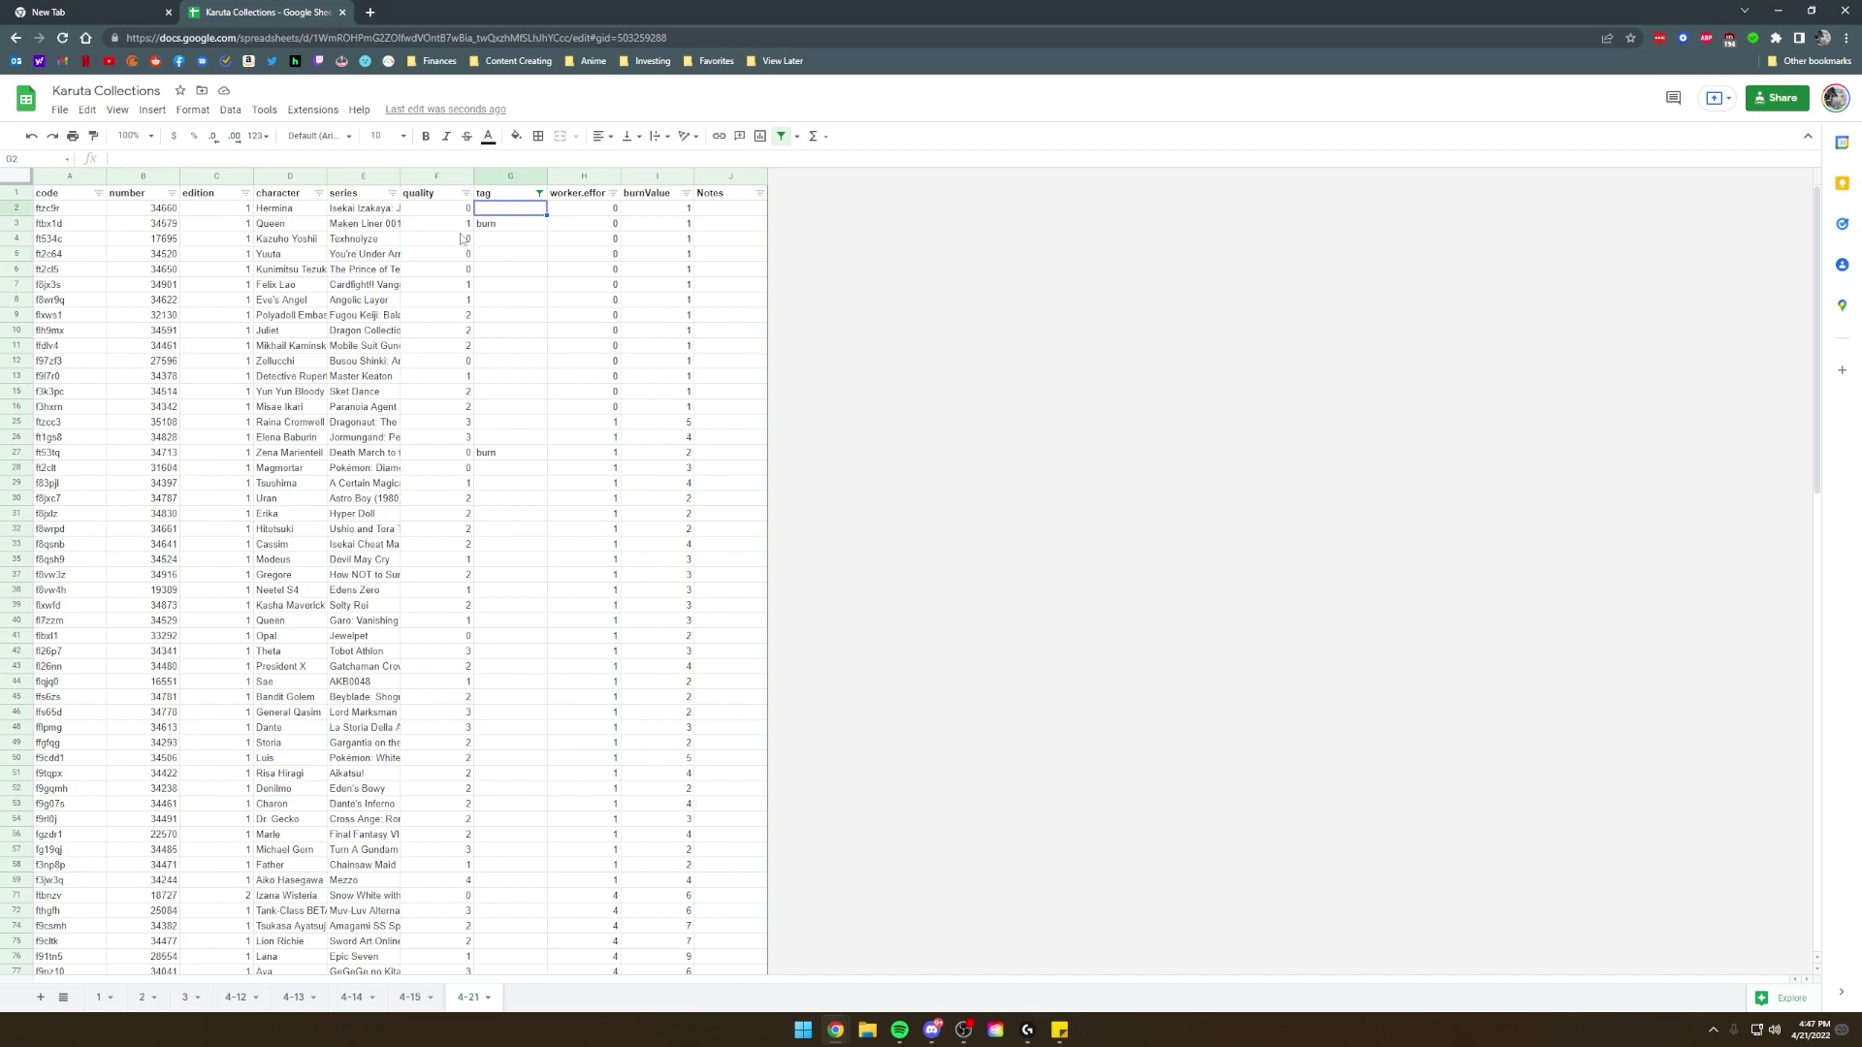
Widen the series column to fit its full titles and check the first card's character and series in row 2.
double_click(401, 175)
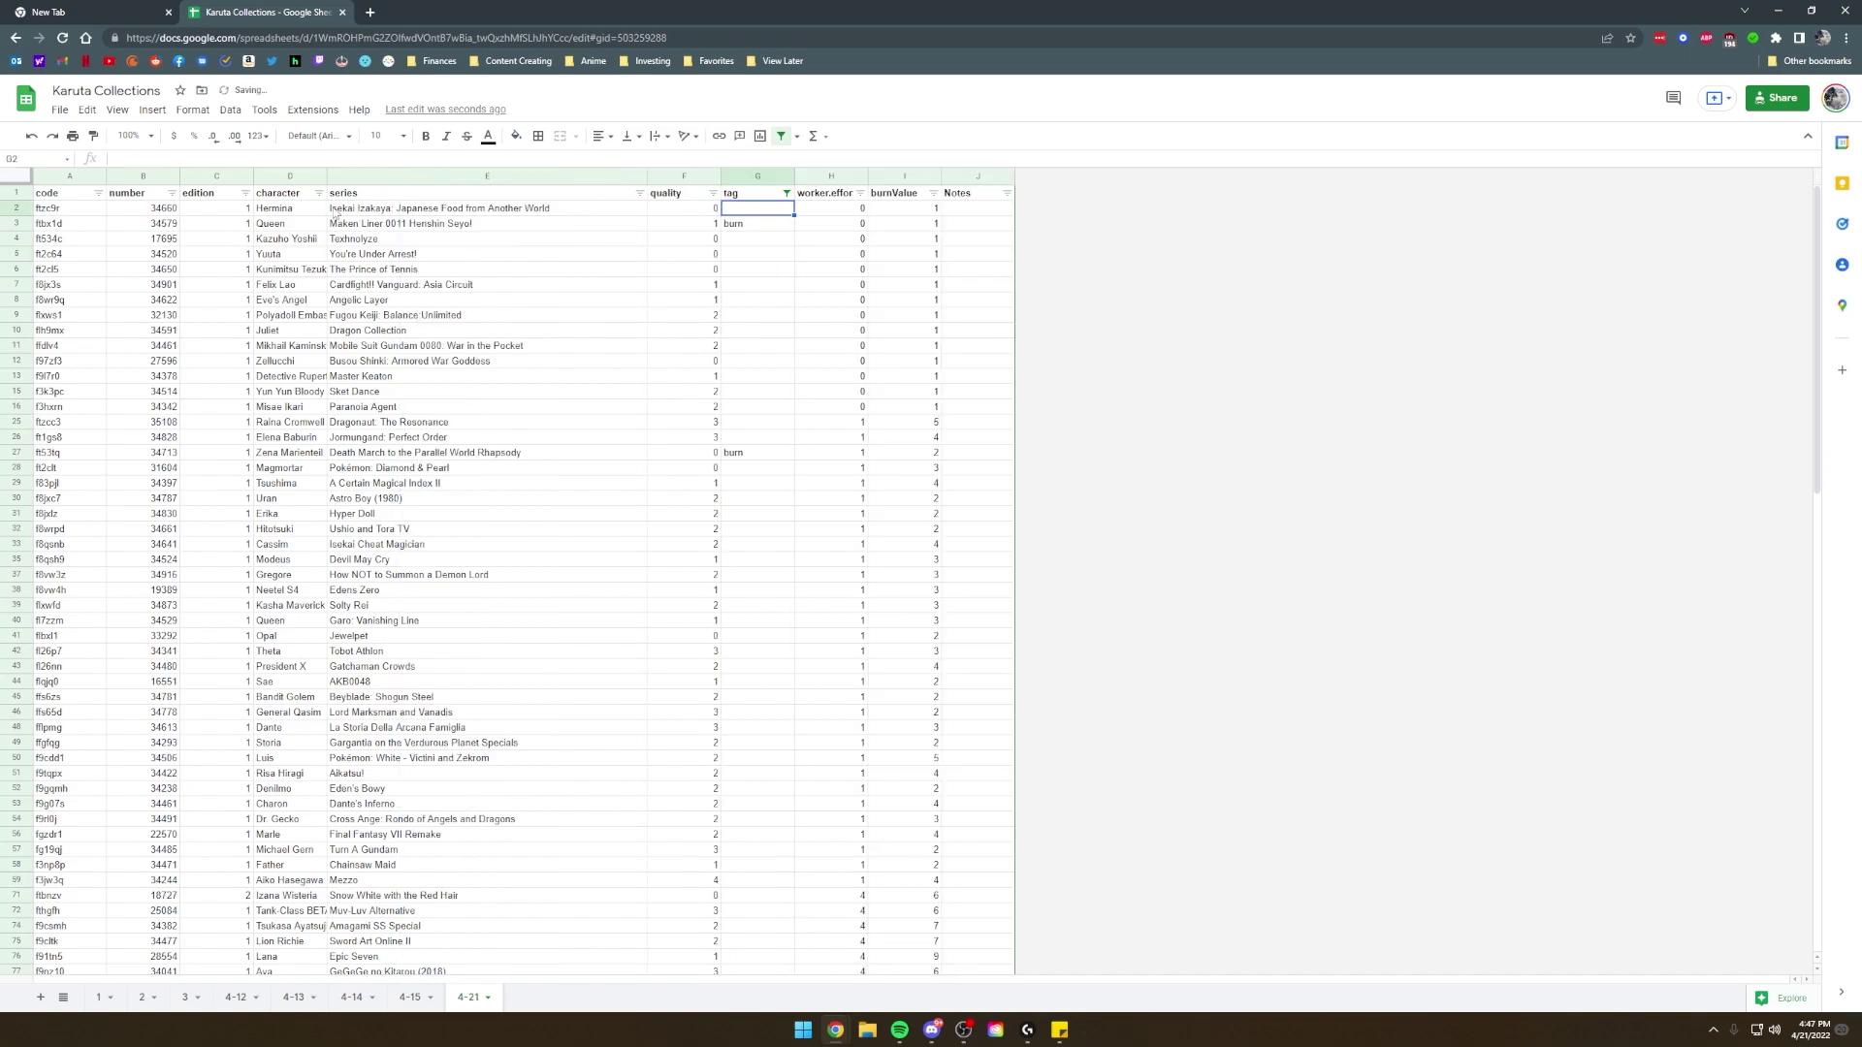
drag(321, 212, 495, 240)
click(539, 348)
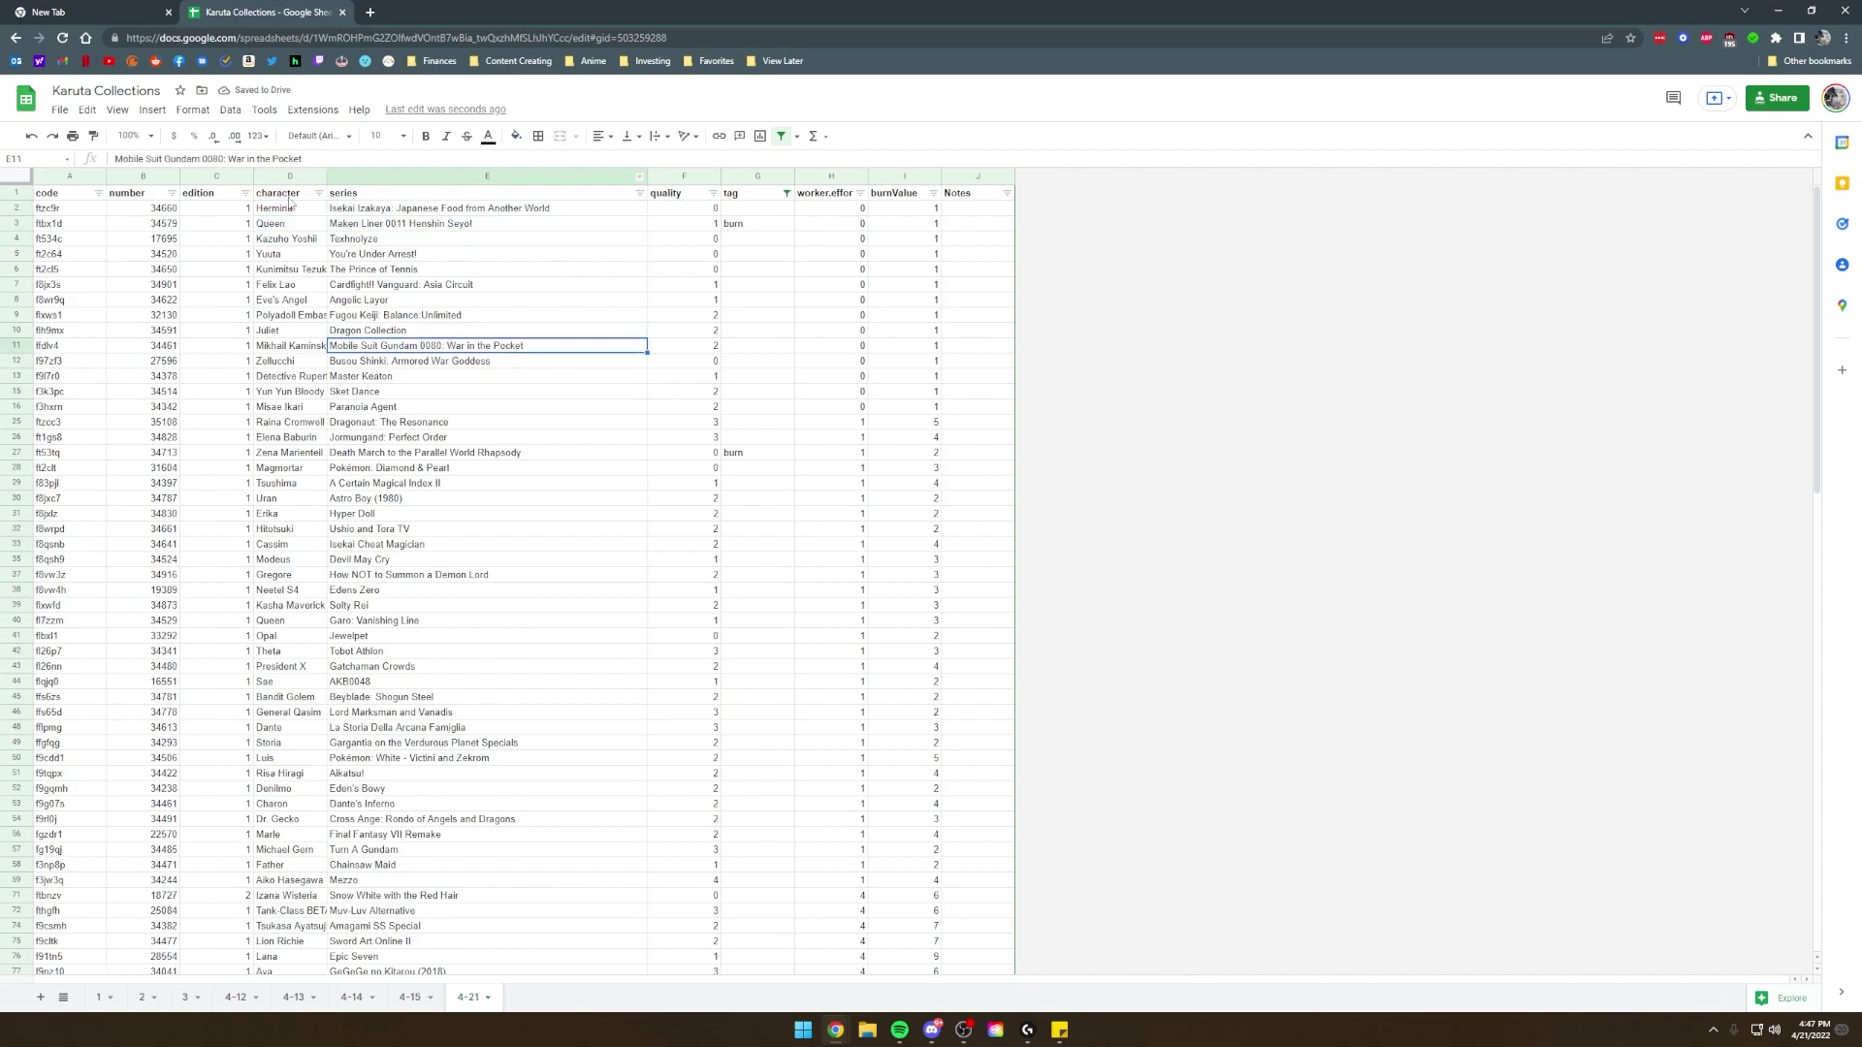
click(296, 210)
click(401, 208)
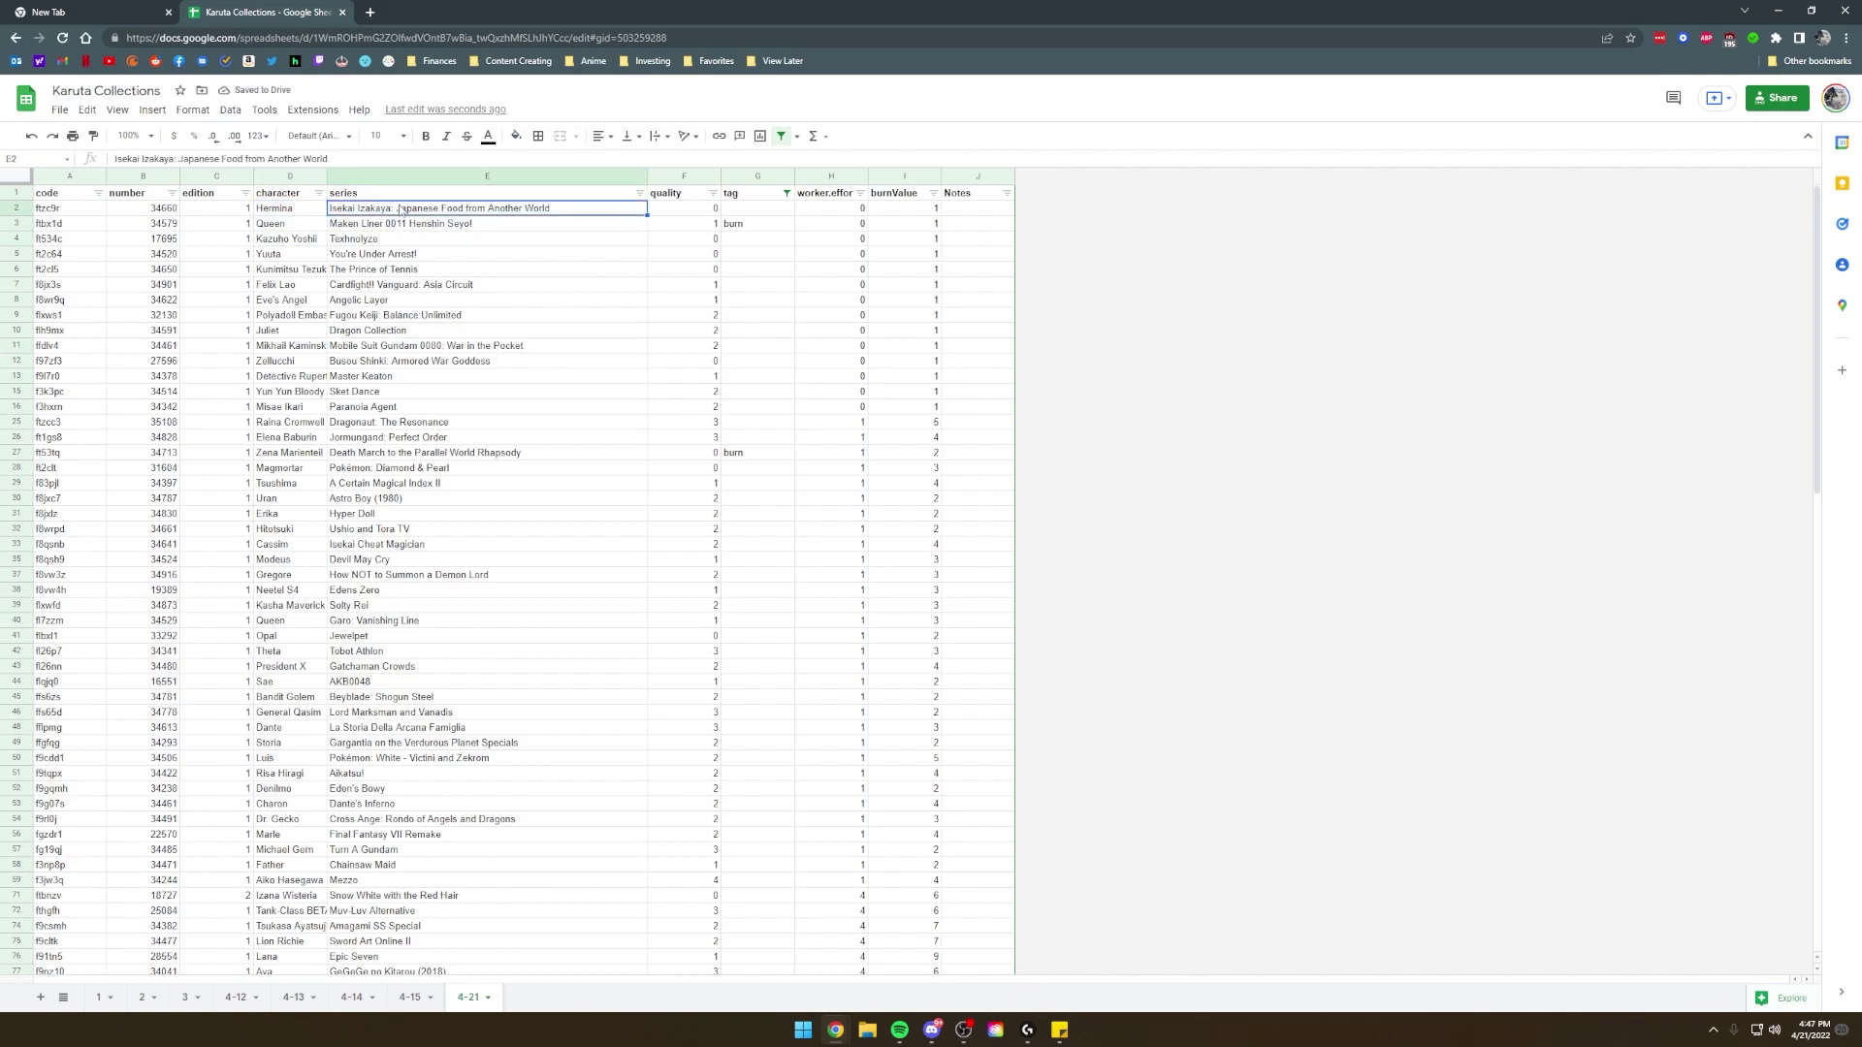
click(294, 210)
shift+click(397, 211)
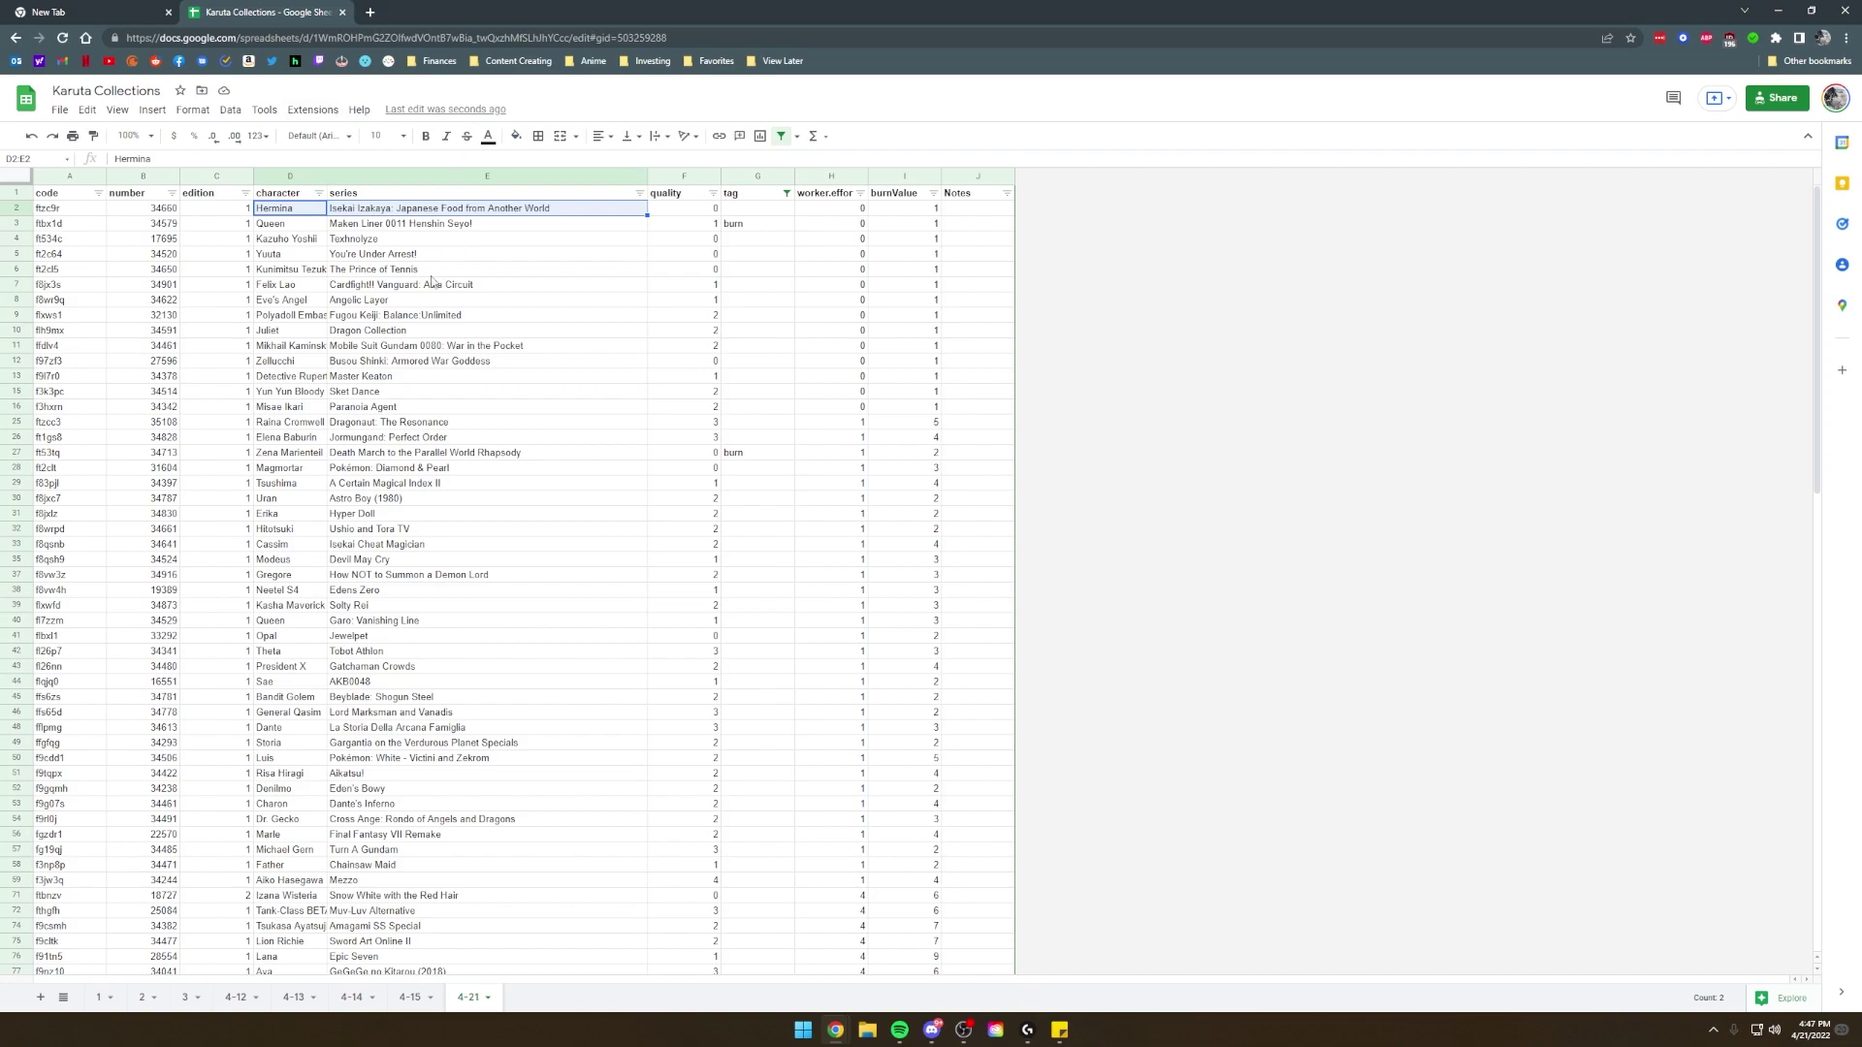
click(441, 214)
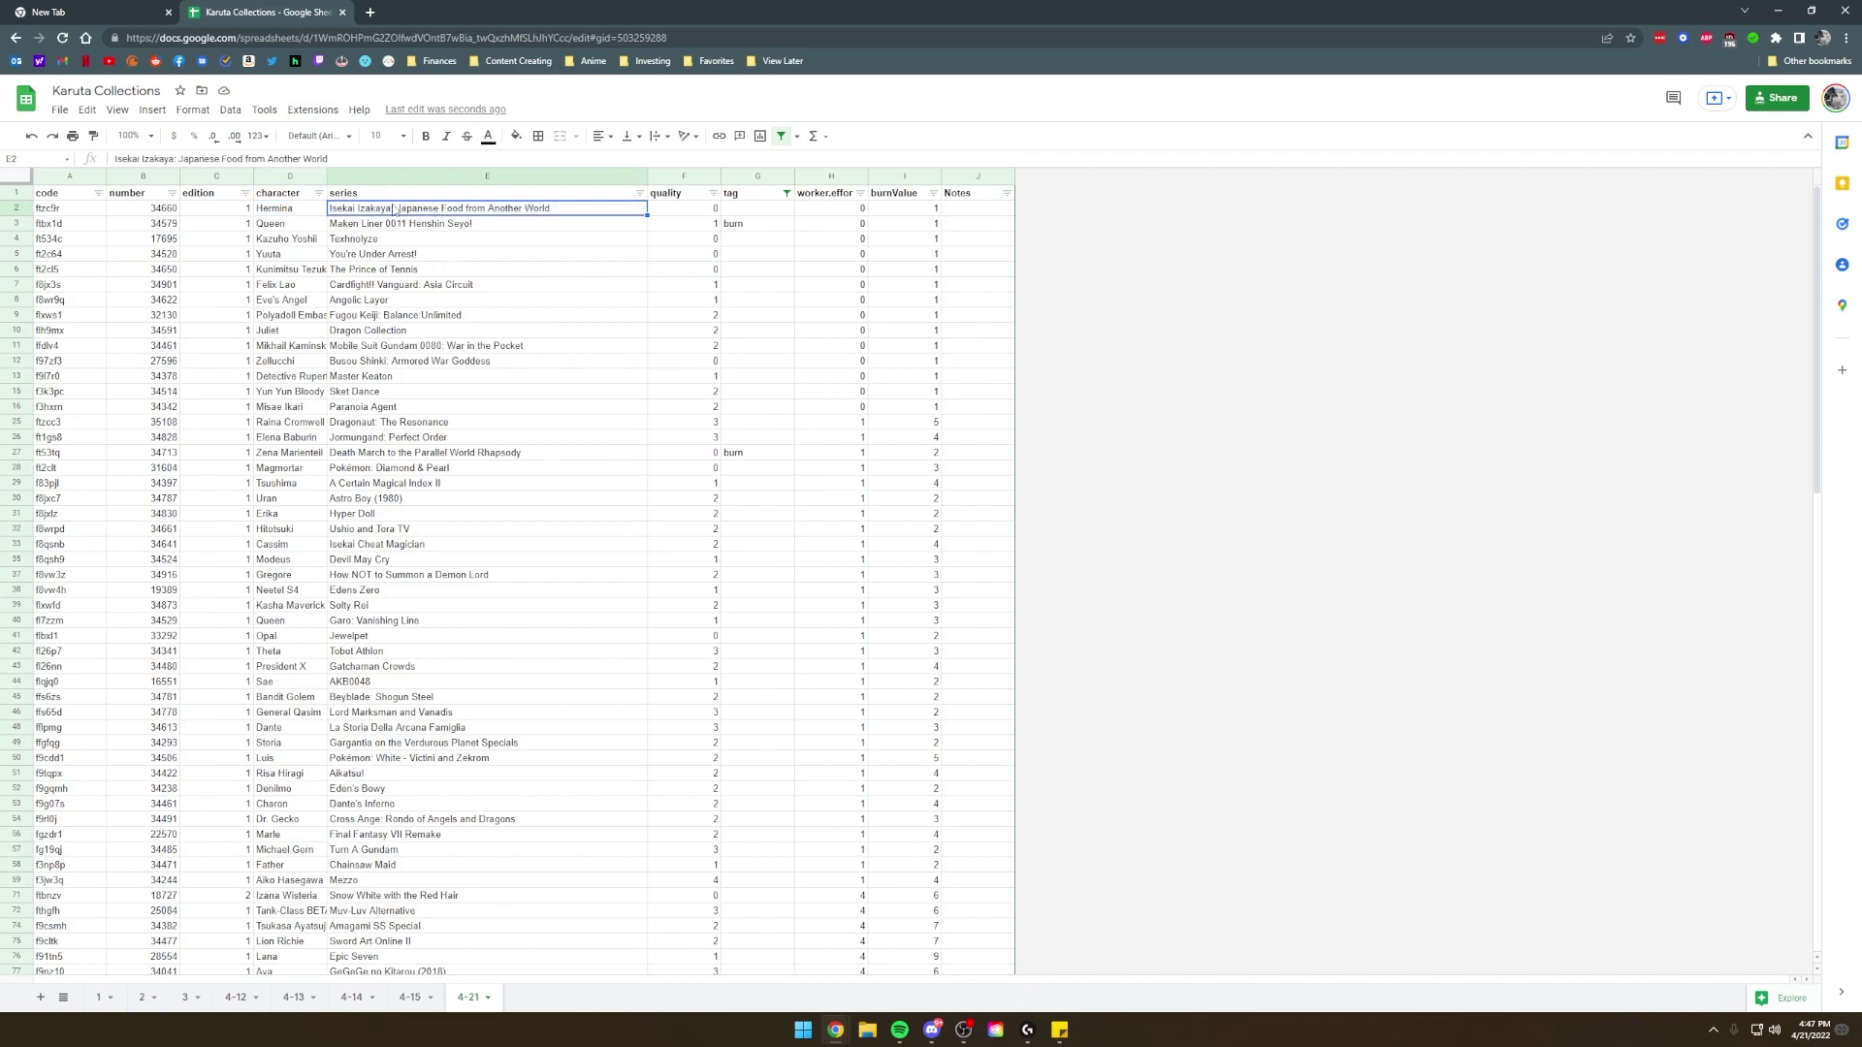
click(297, 214)
Restore the spreadsheet window to half the screen and place a new browser window on the other half.
double_click(499, 10)
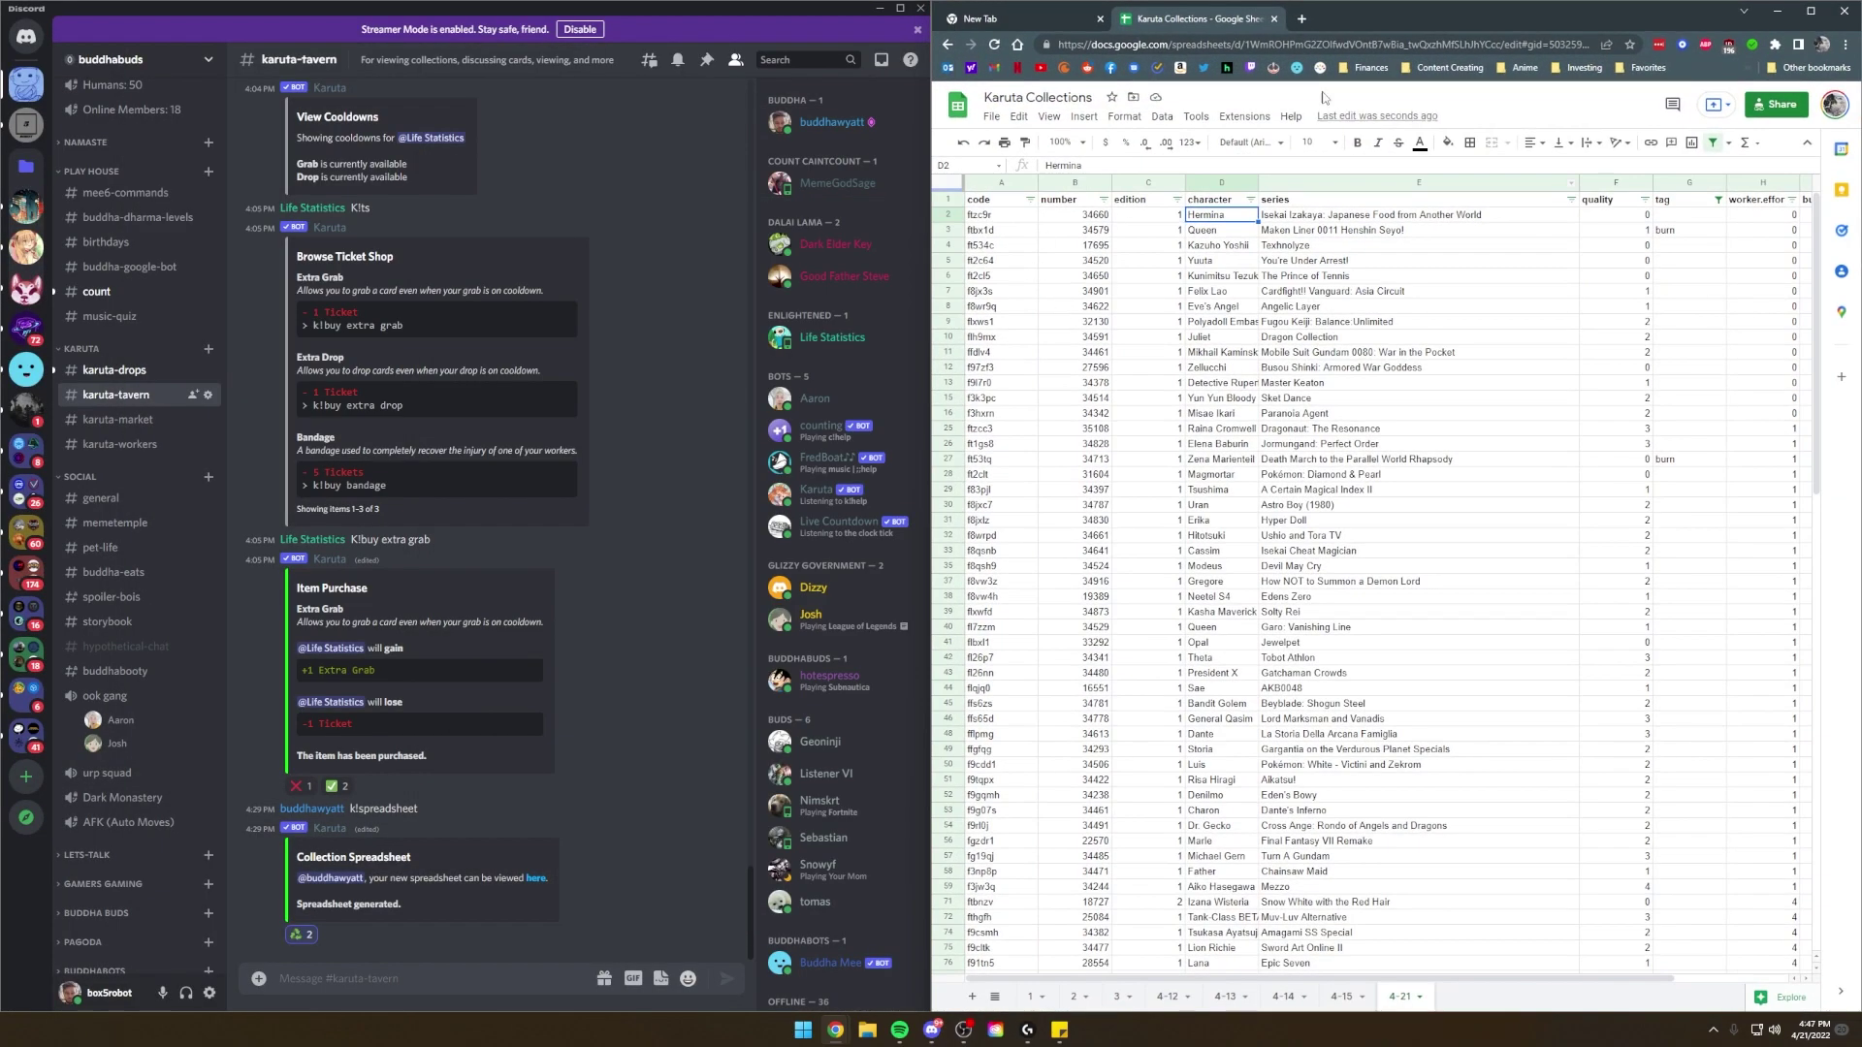
key(ctrl+n)
key(super+Left)
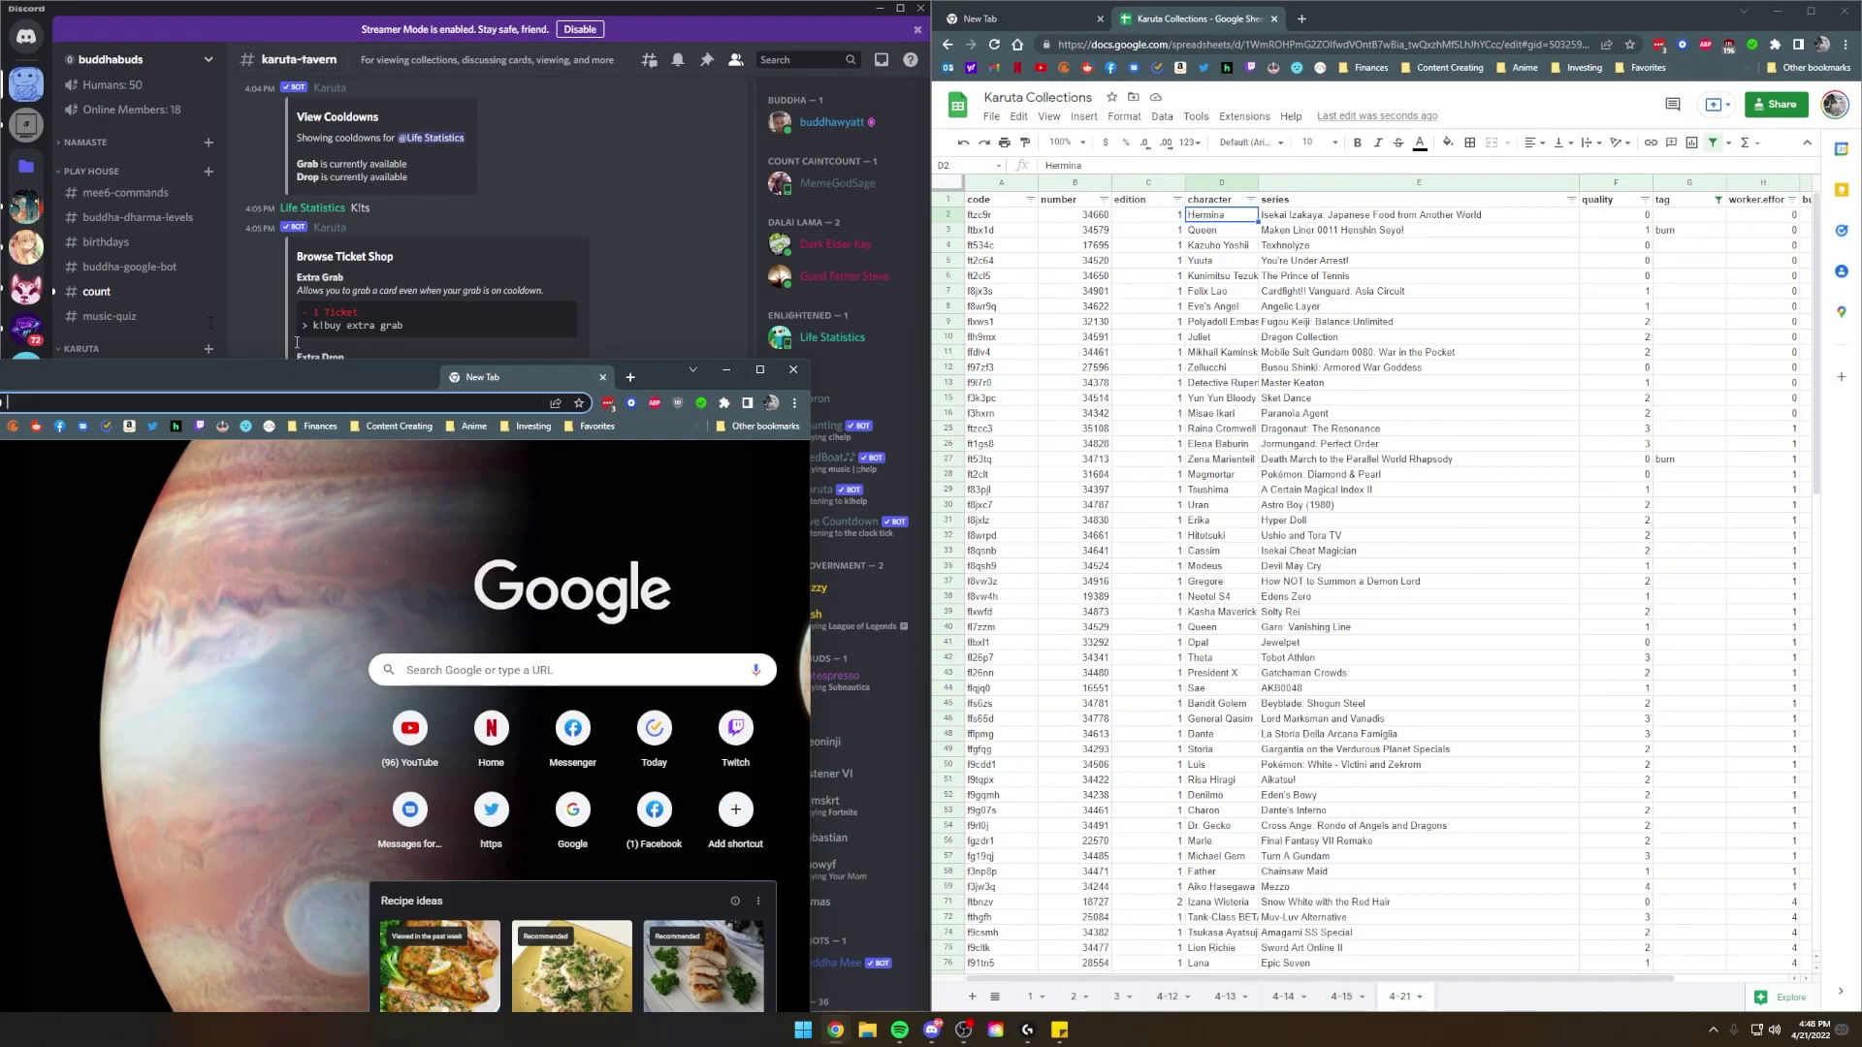
Copy the first card's character and series from D2:E2 and search Google for them in the new browser window.
drag(1206, 217, 1321, 215)
click(1228, 221)
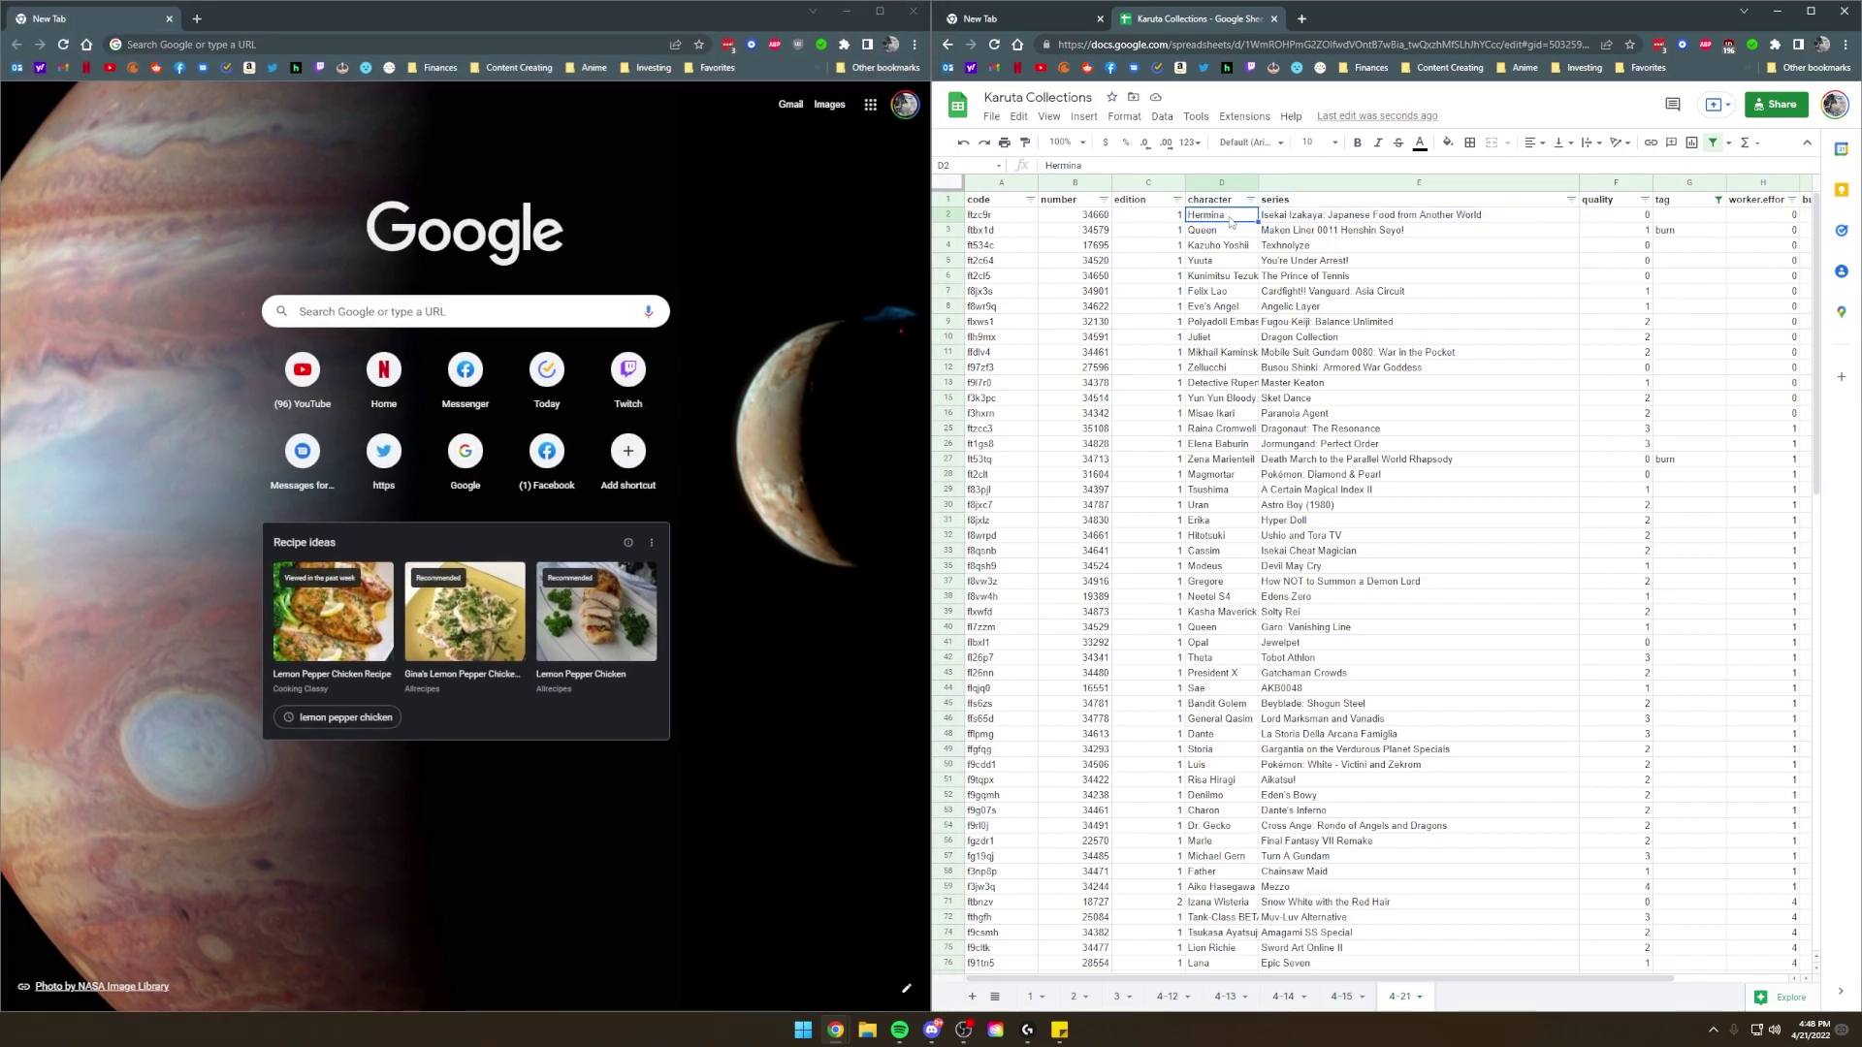
shift+click(1311, 217)
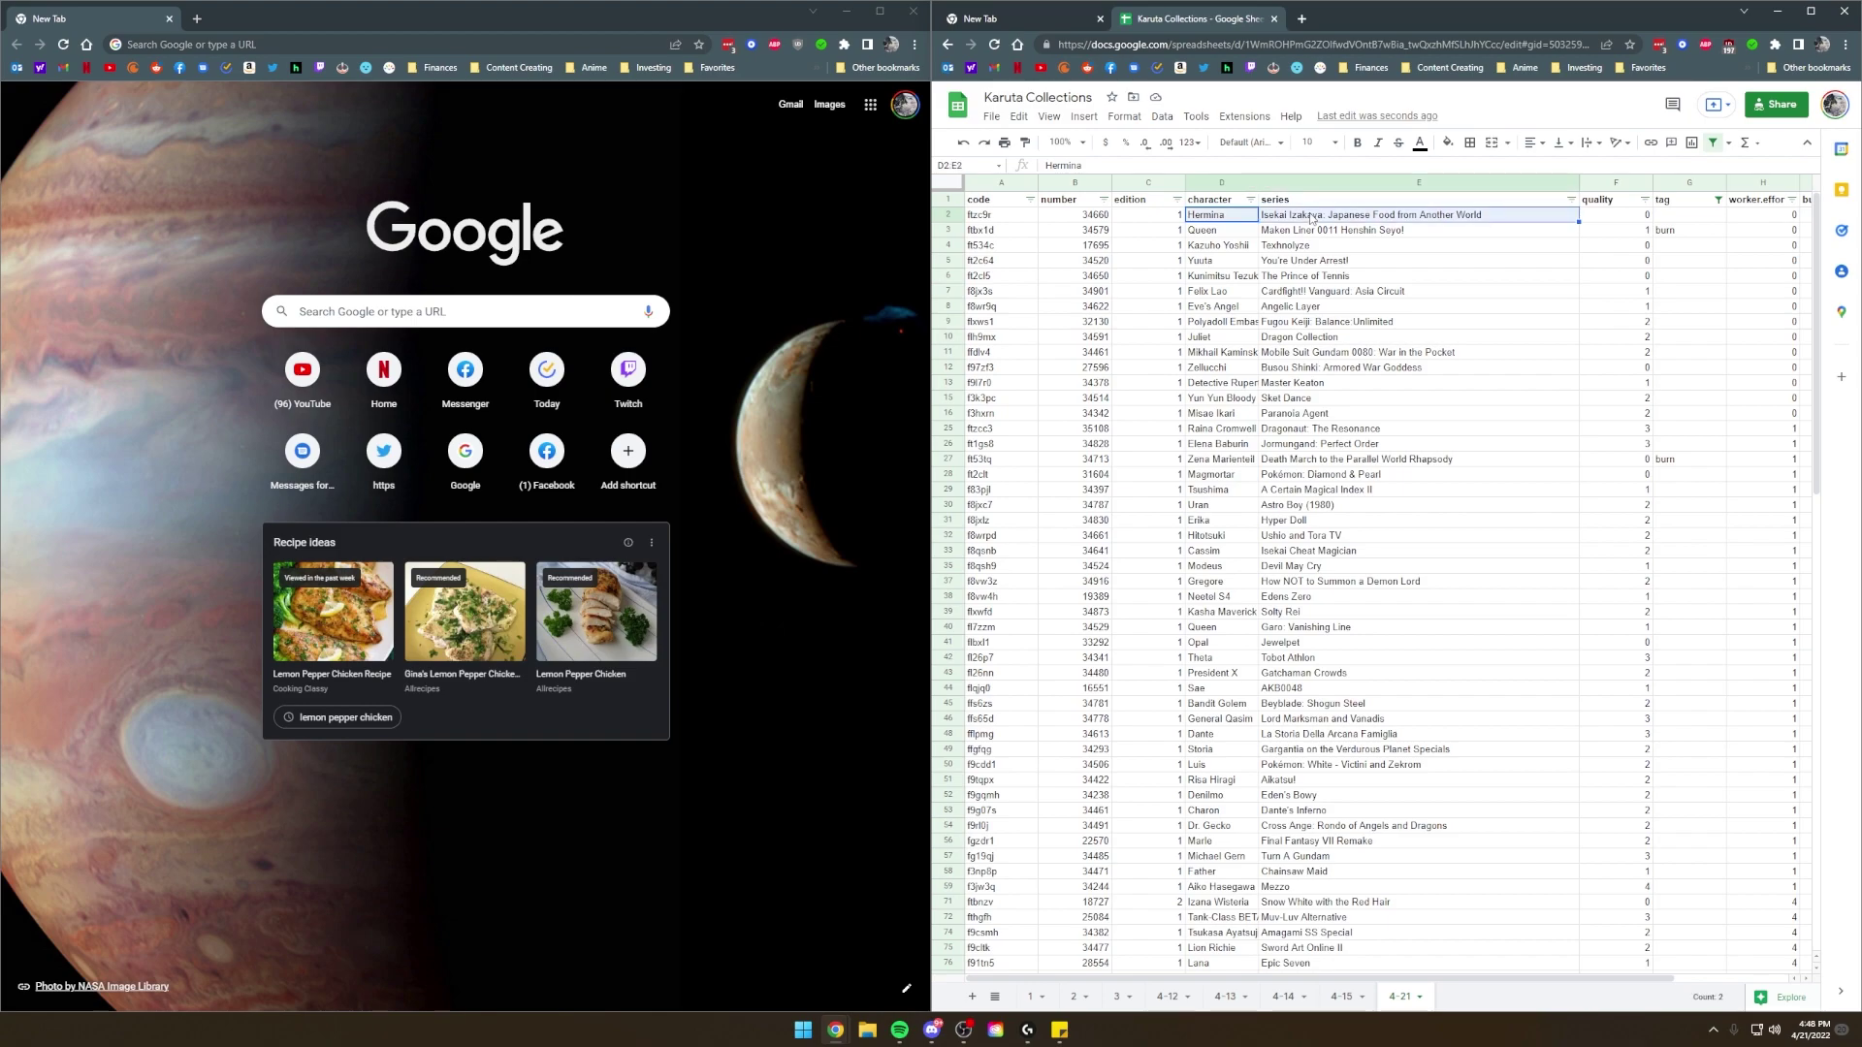
key(ctrl+c)
click(511, 44)
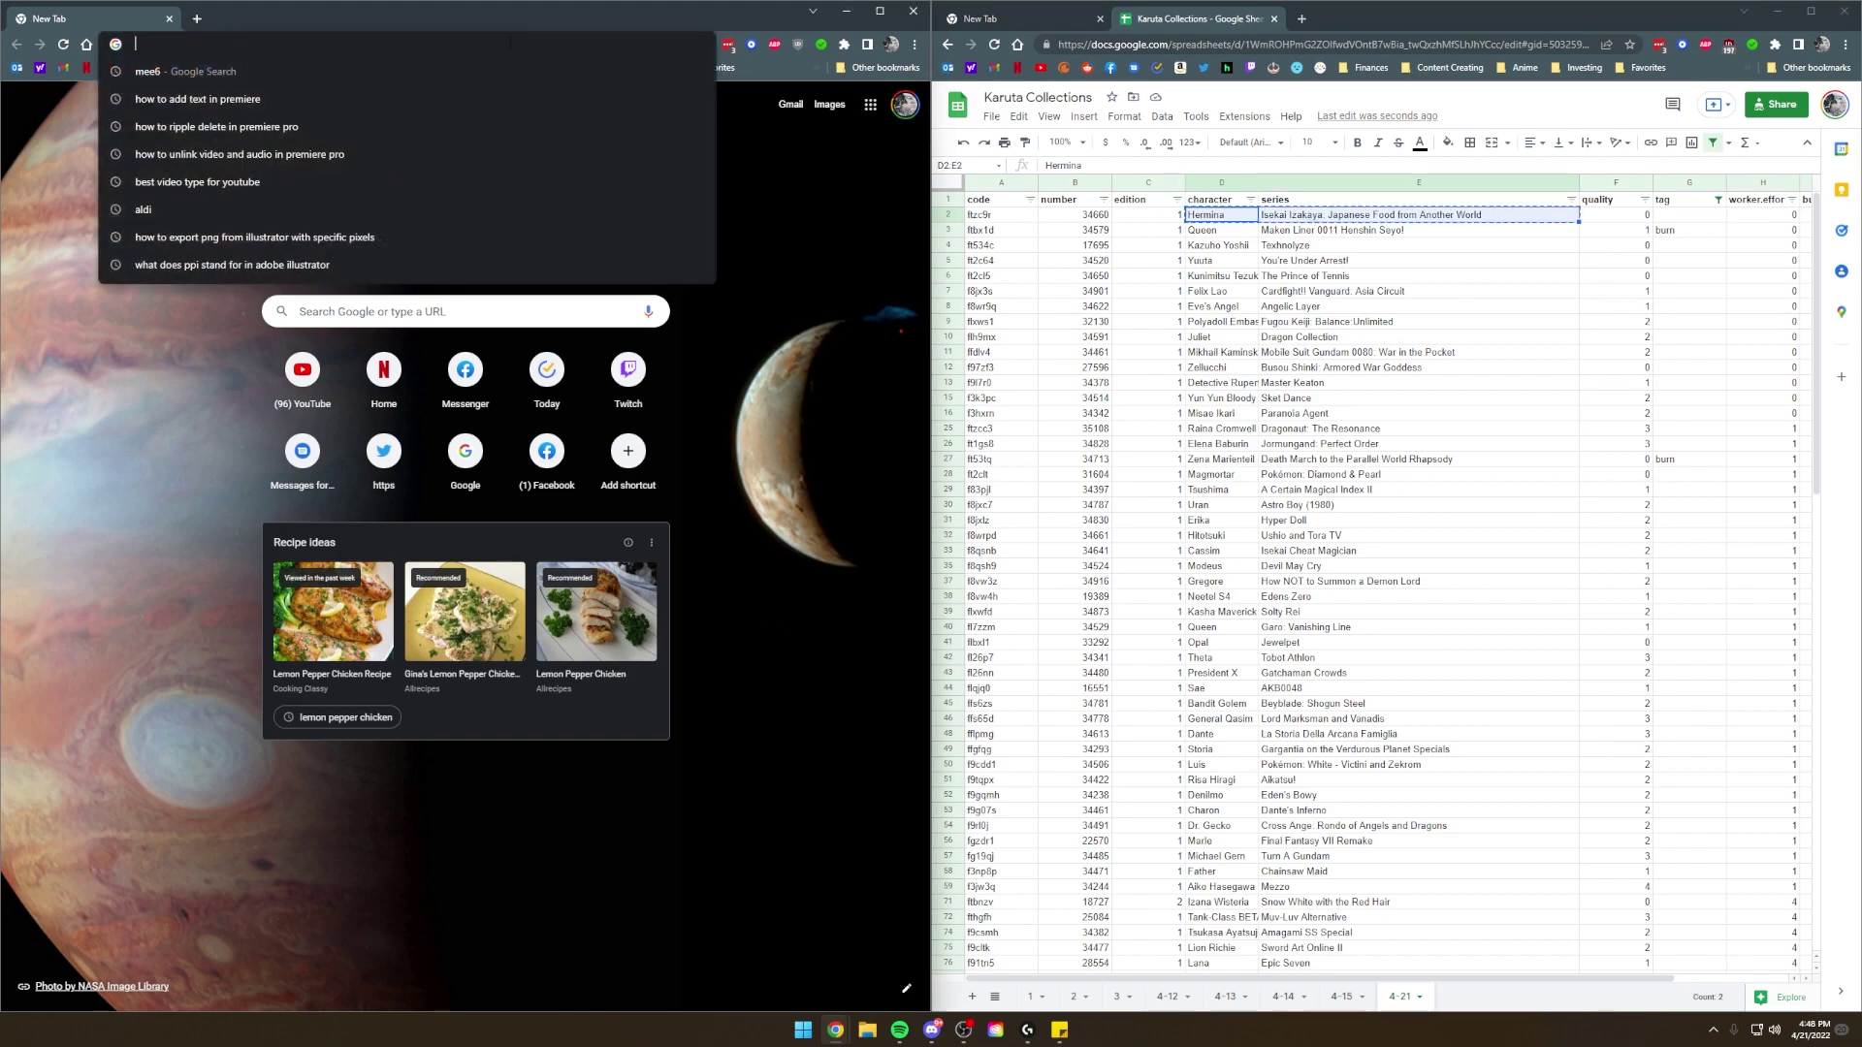
key(ctrl+v)
key(Return)
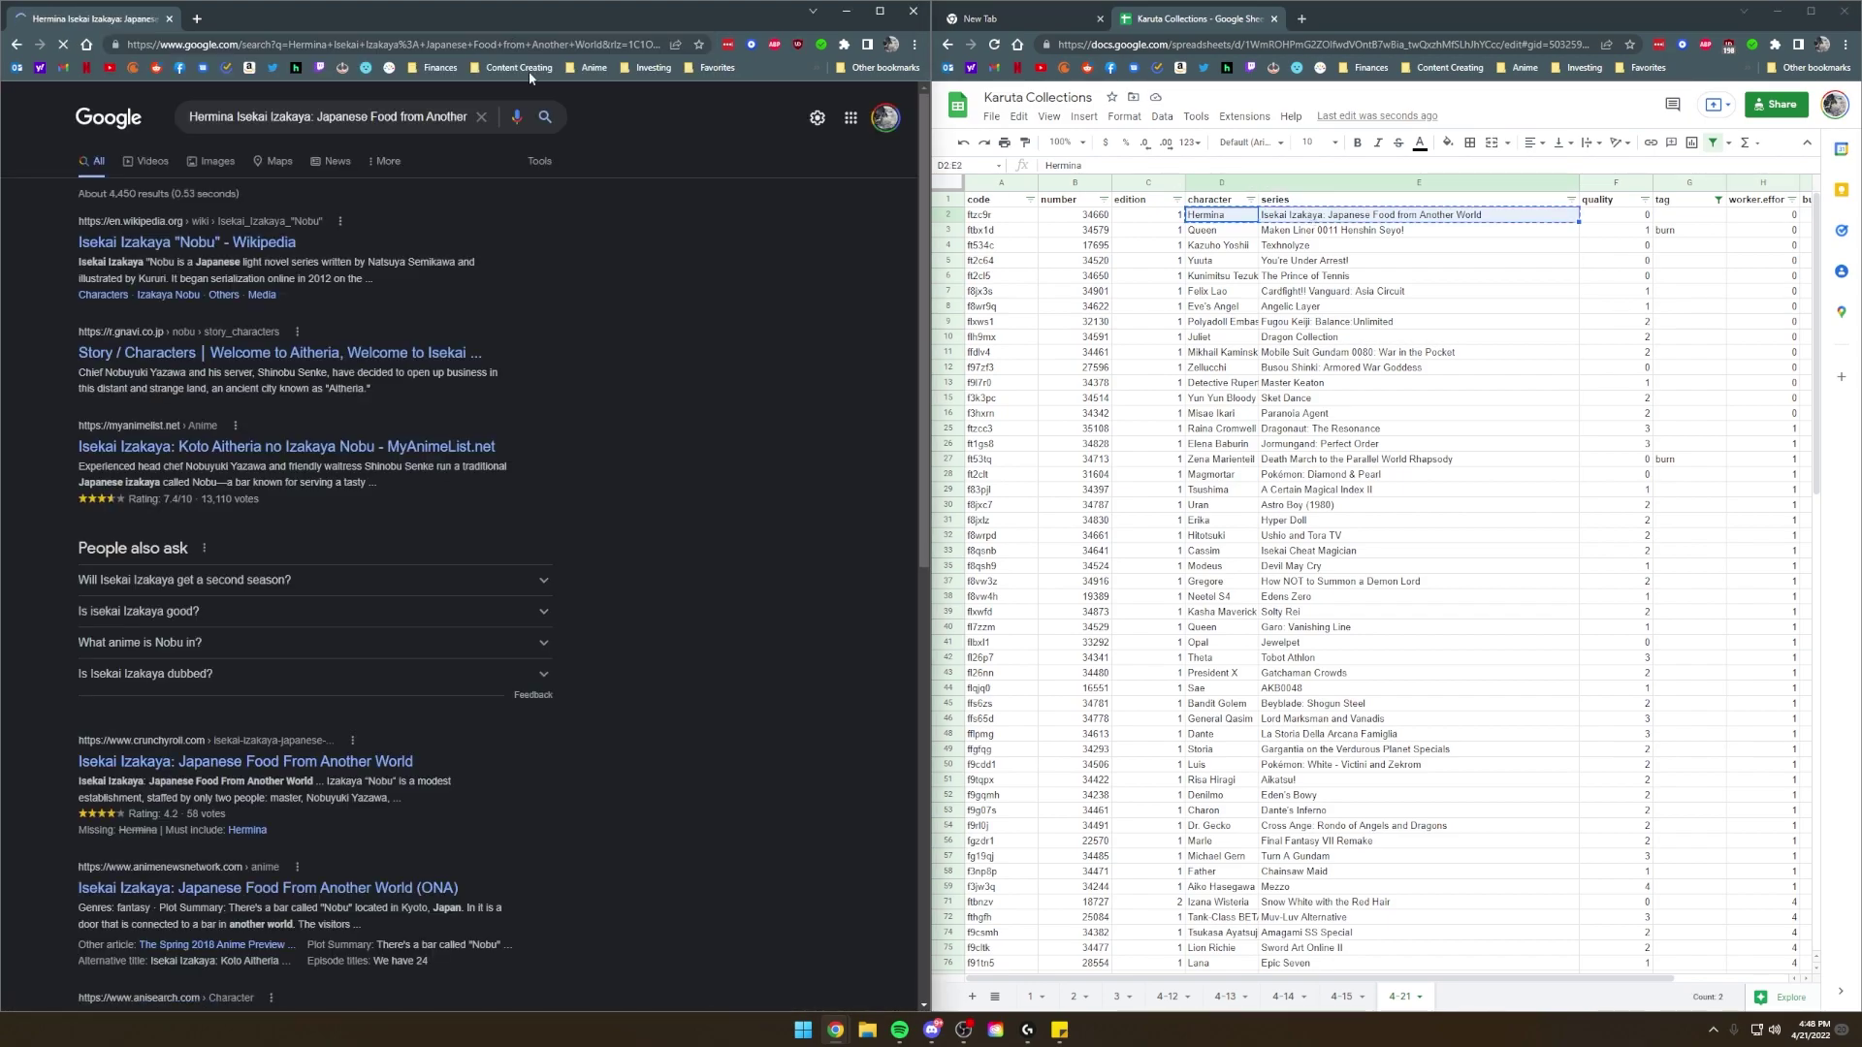
Look through the Google results for the first card's series, including the Wikipedia article, and check its code, character and series in row 2.
click(203, 242)
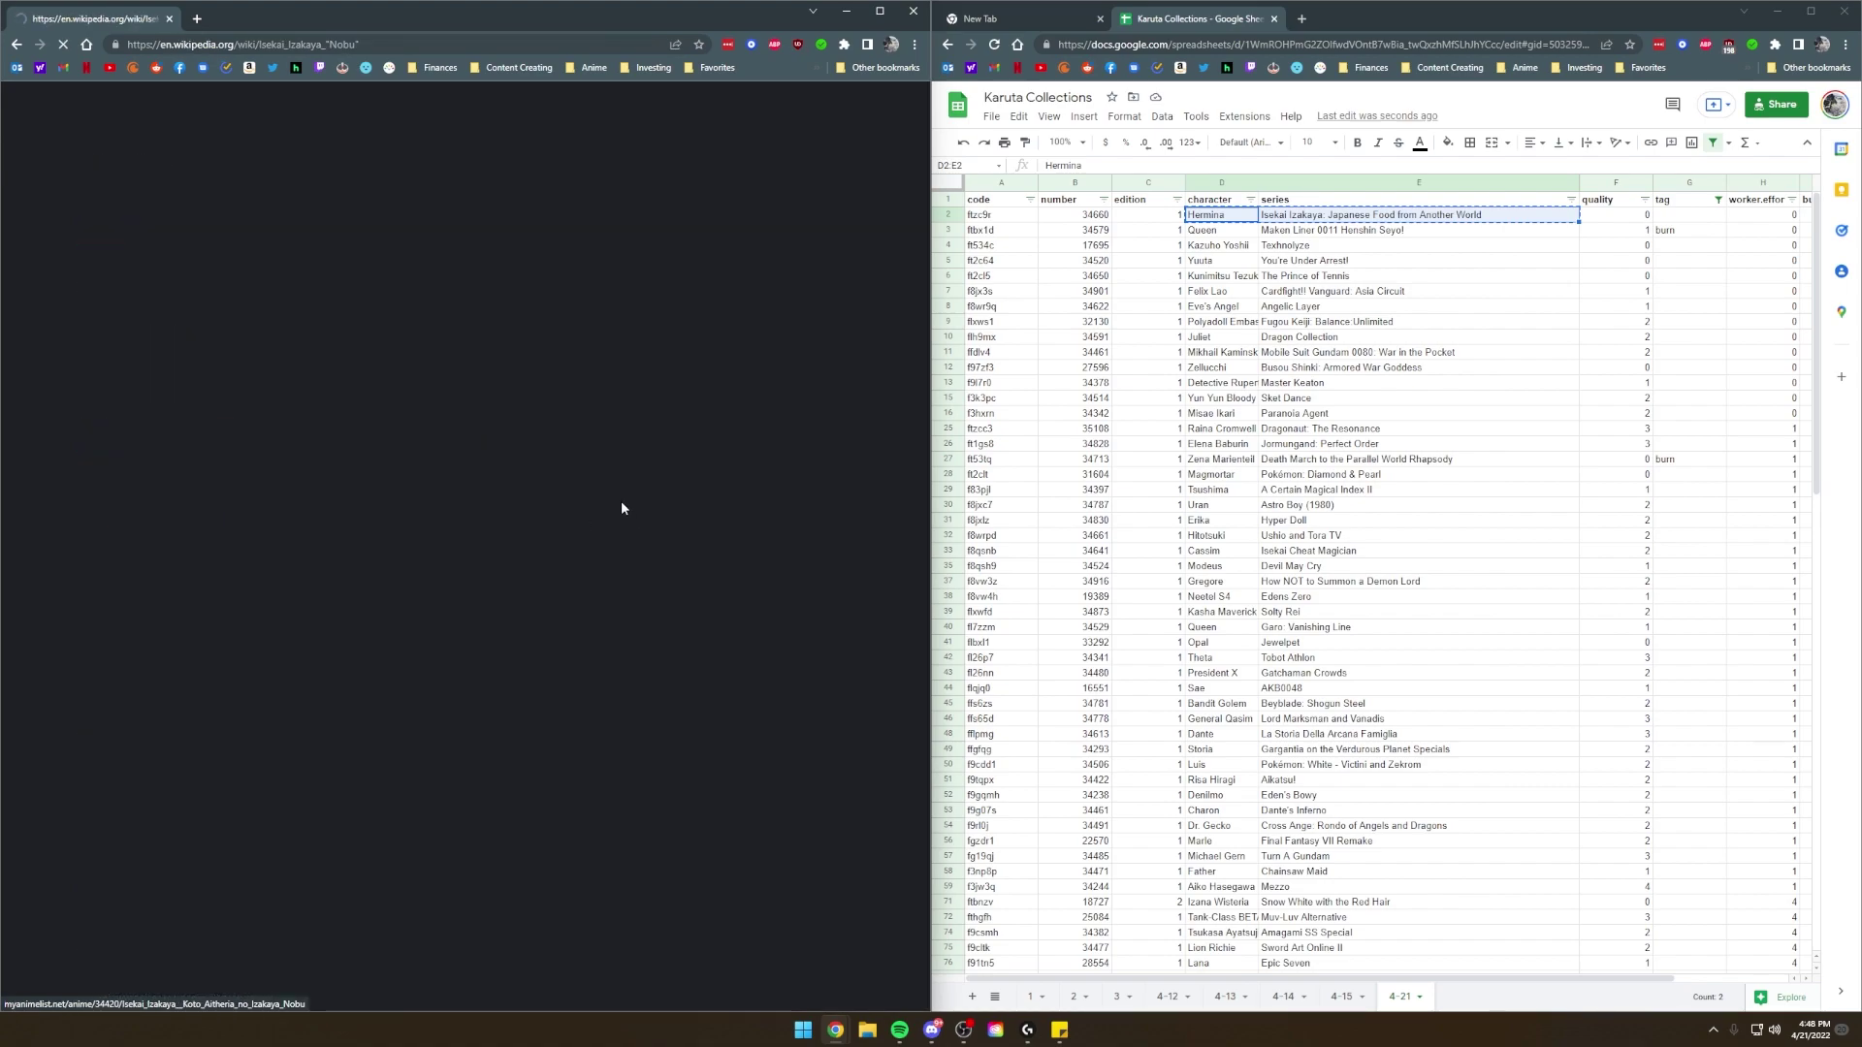
key(alt+Left)
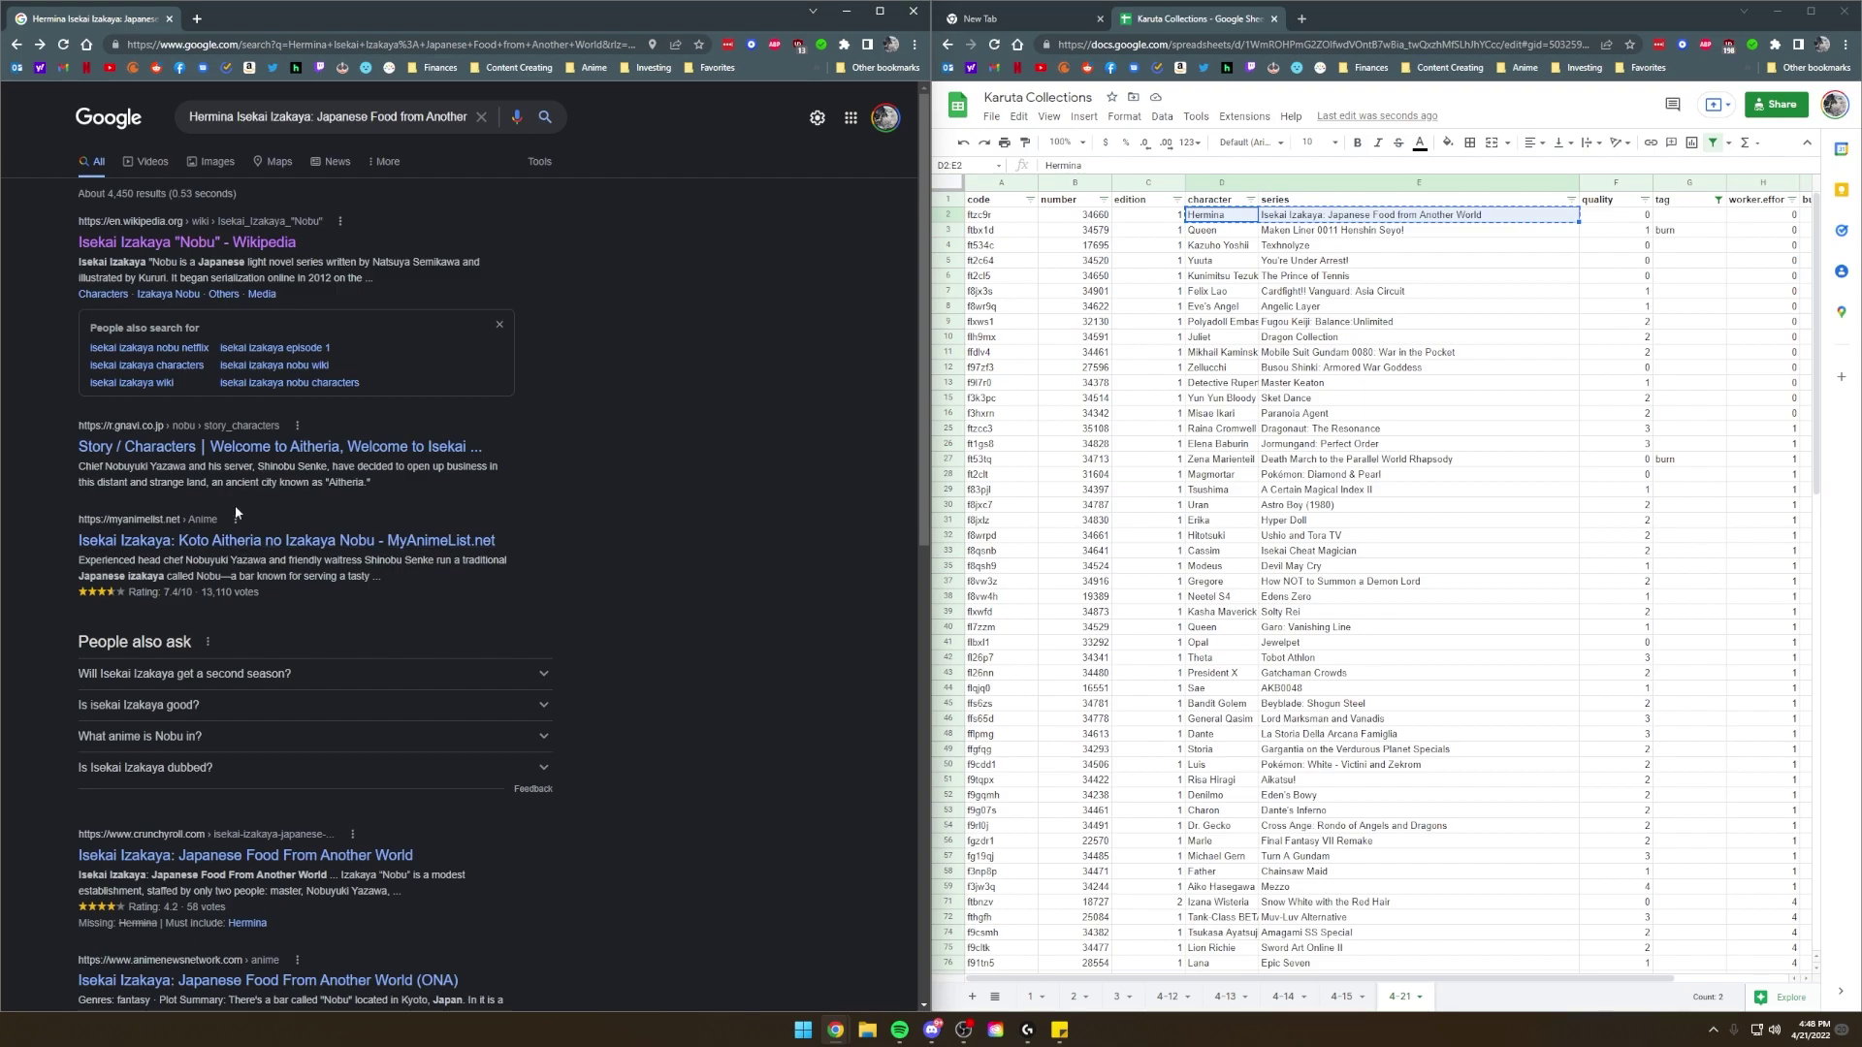
scroll(234, 504, down, 6)
scroll(712, 502, up, 6)
click(1208, 218)
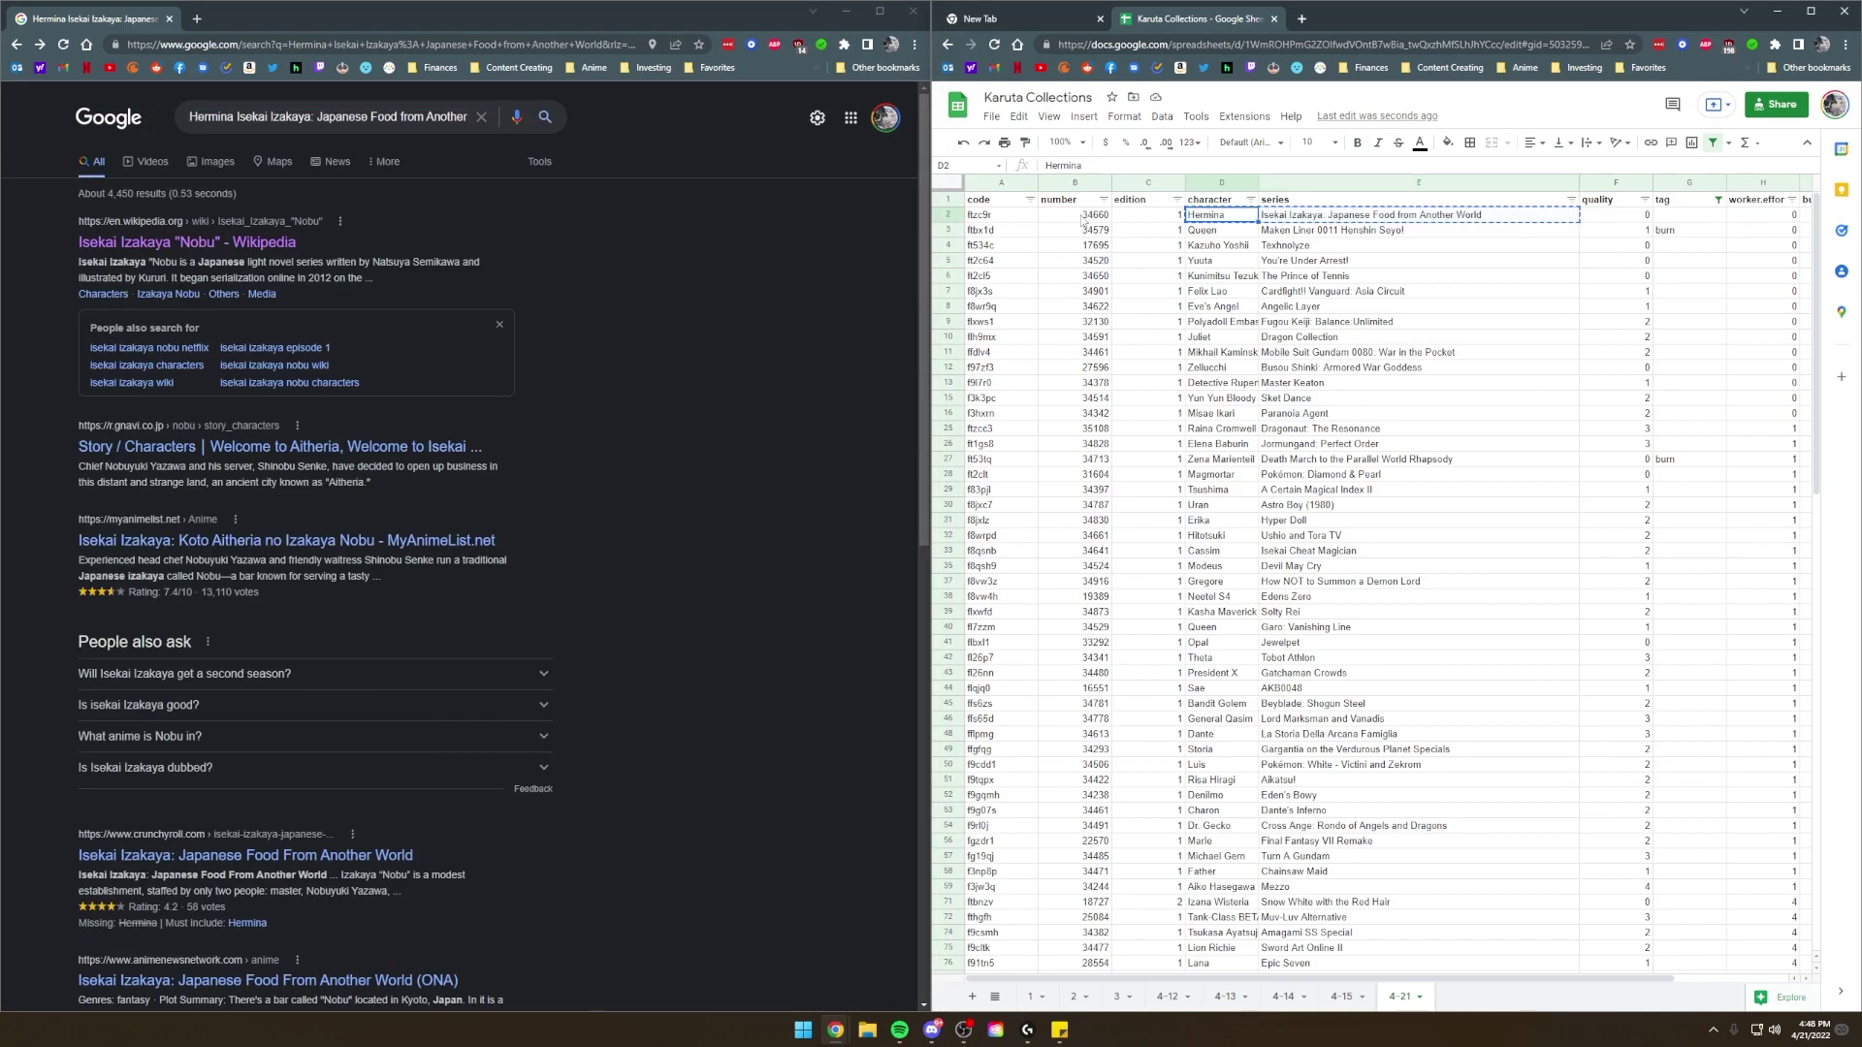
click(1000, 215)
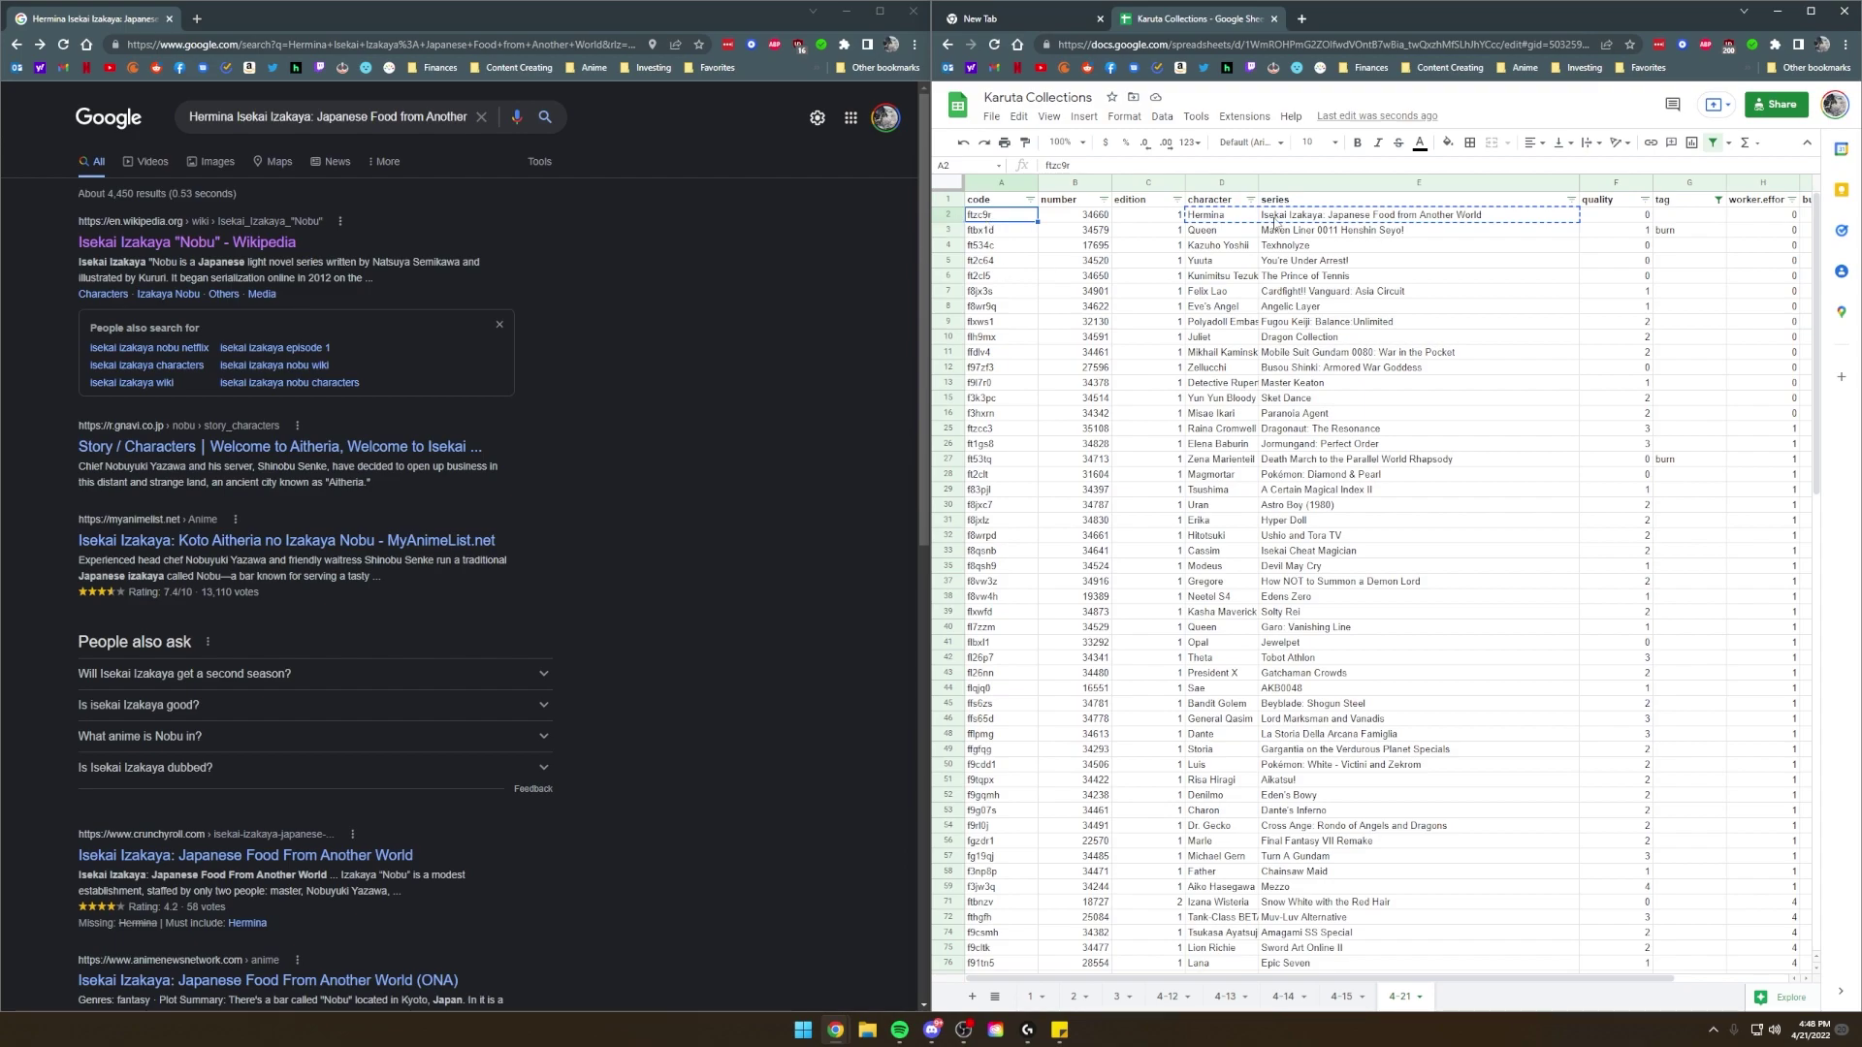
click(1218, 215)
key(Right)
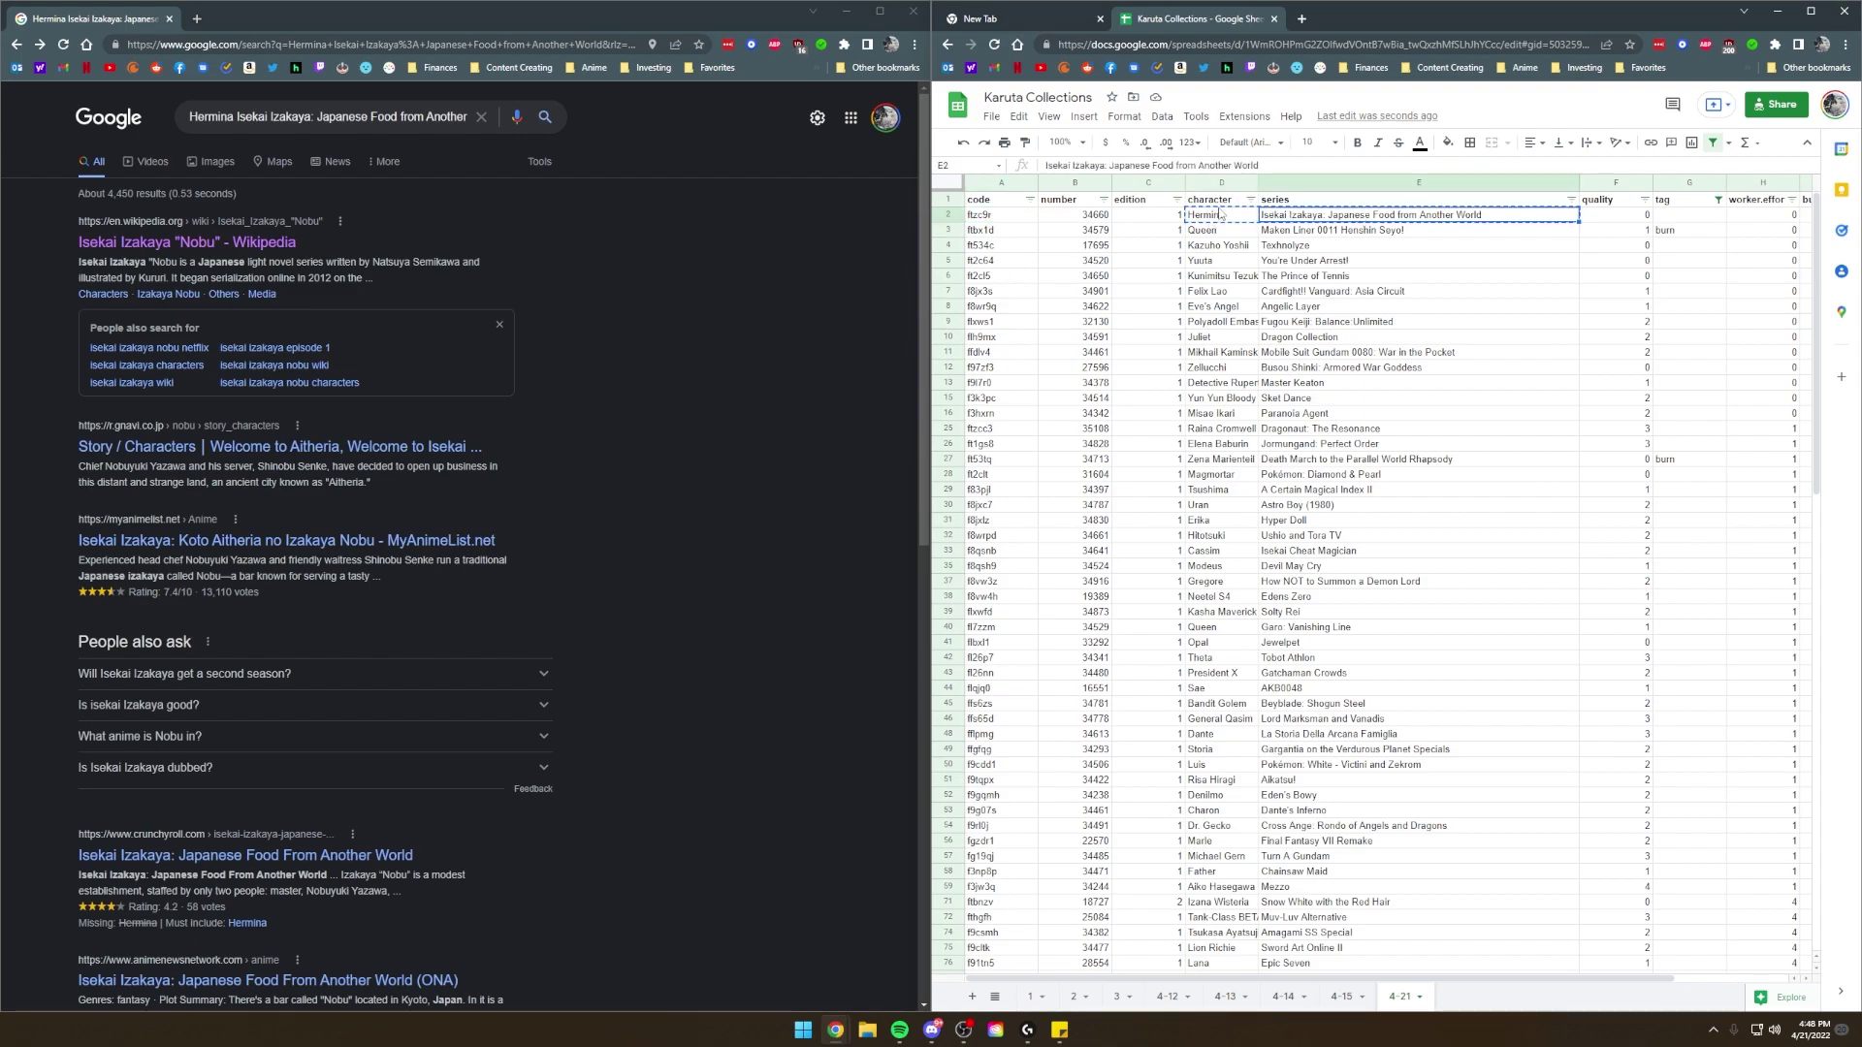
Enter "burn" as the note for the first card in J2, keeping its tag cell empty.
drag(1382, 978, 1480, 969)
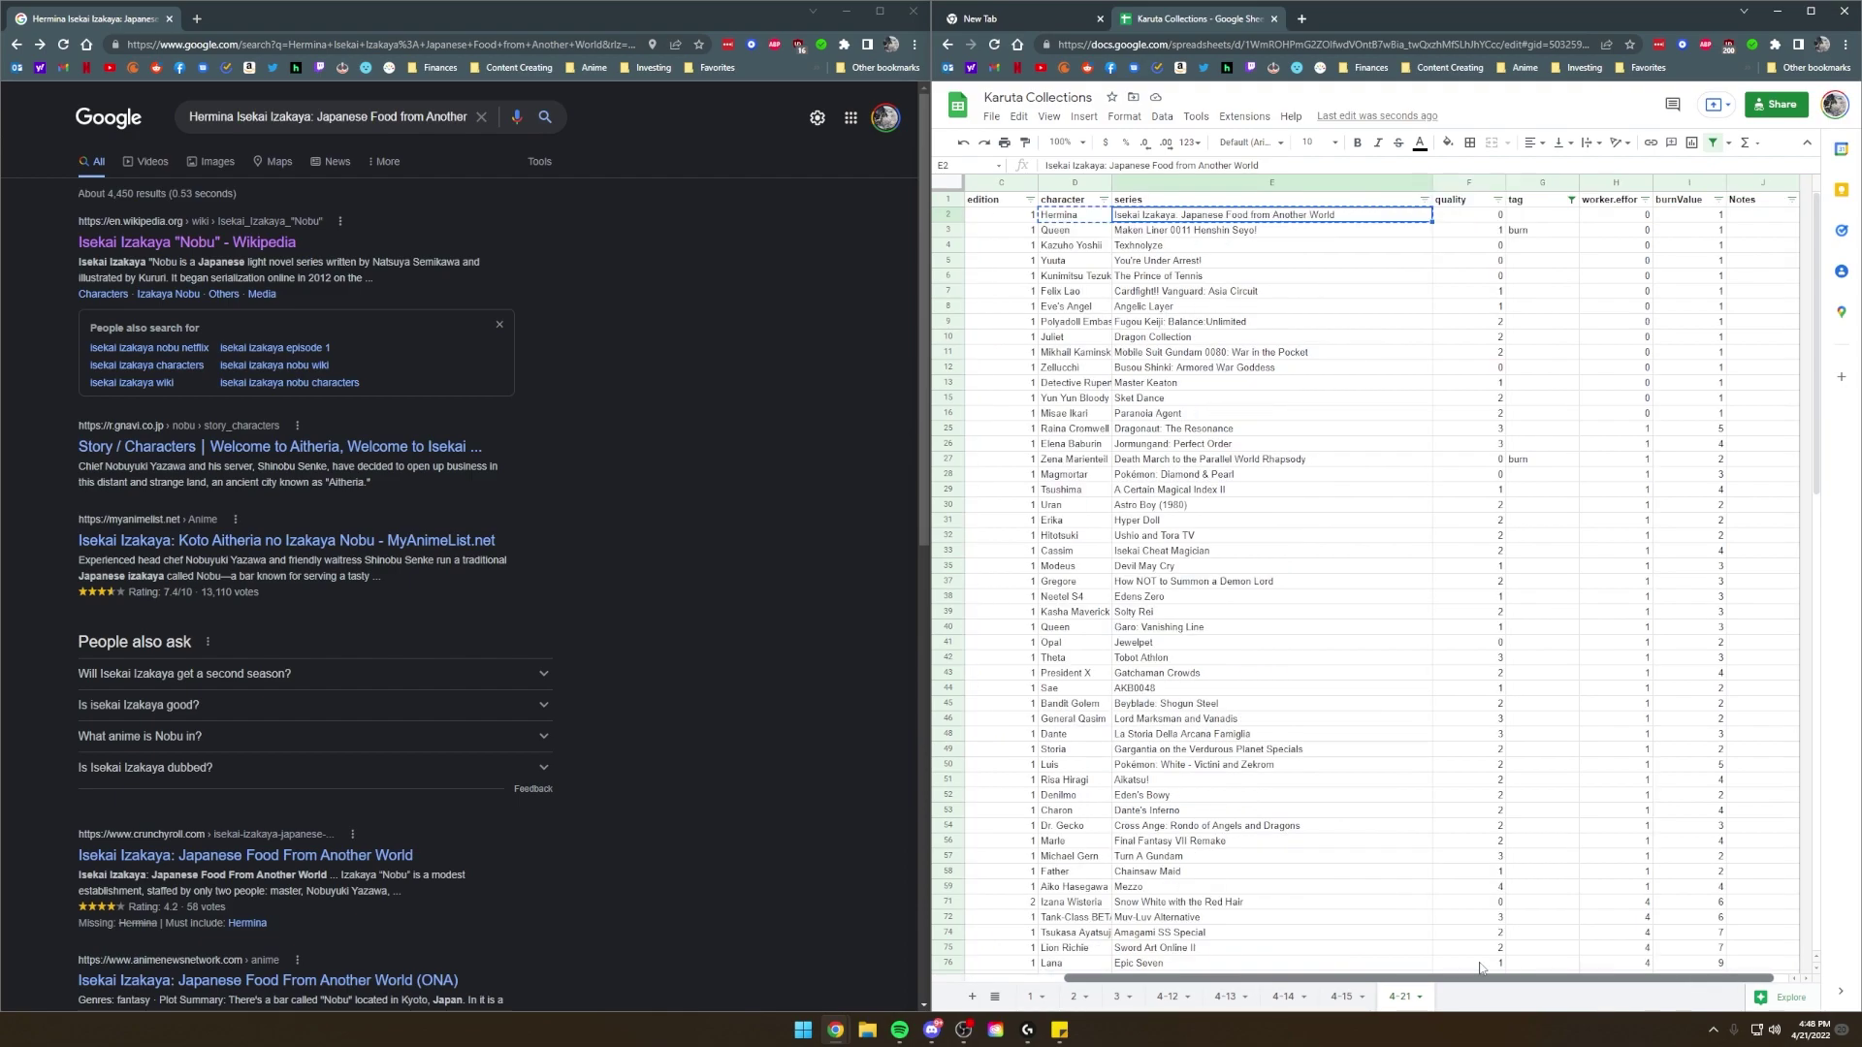
click(1512, 217)
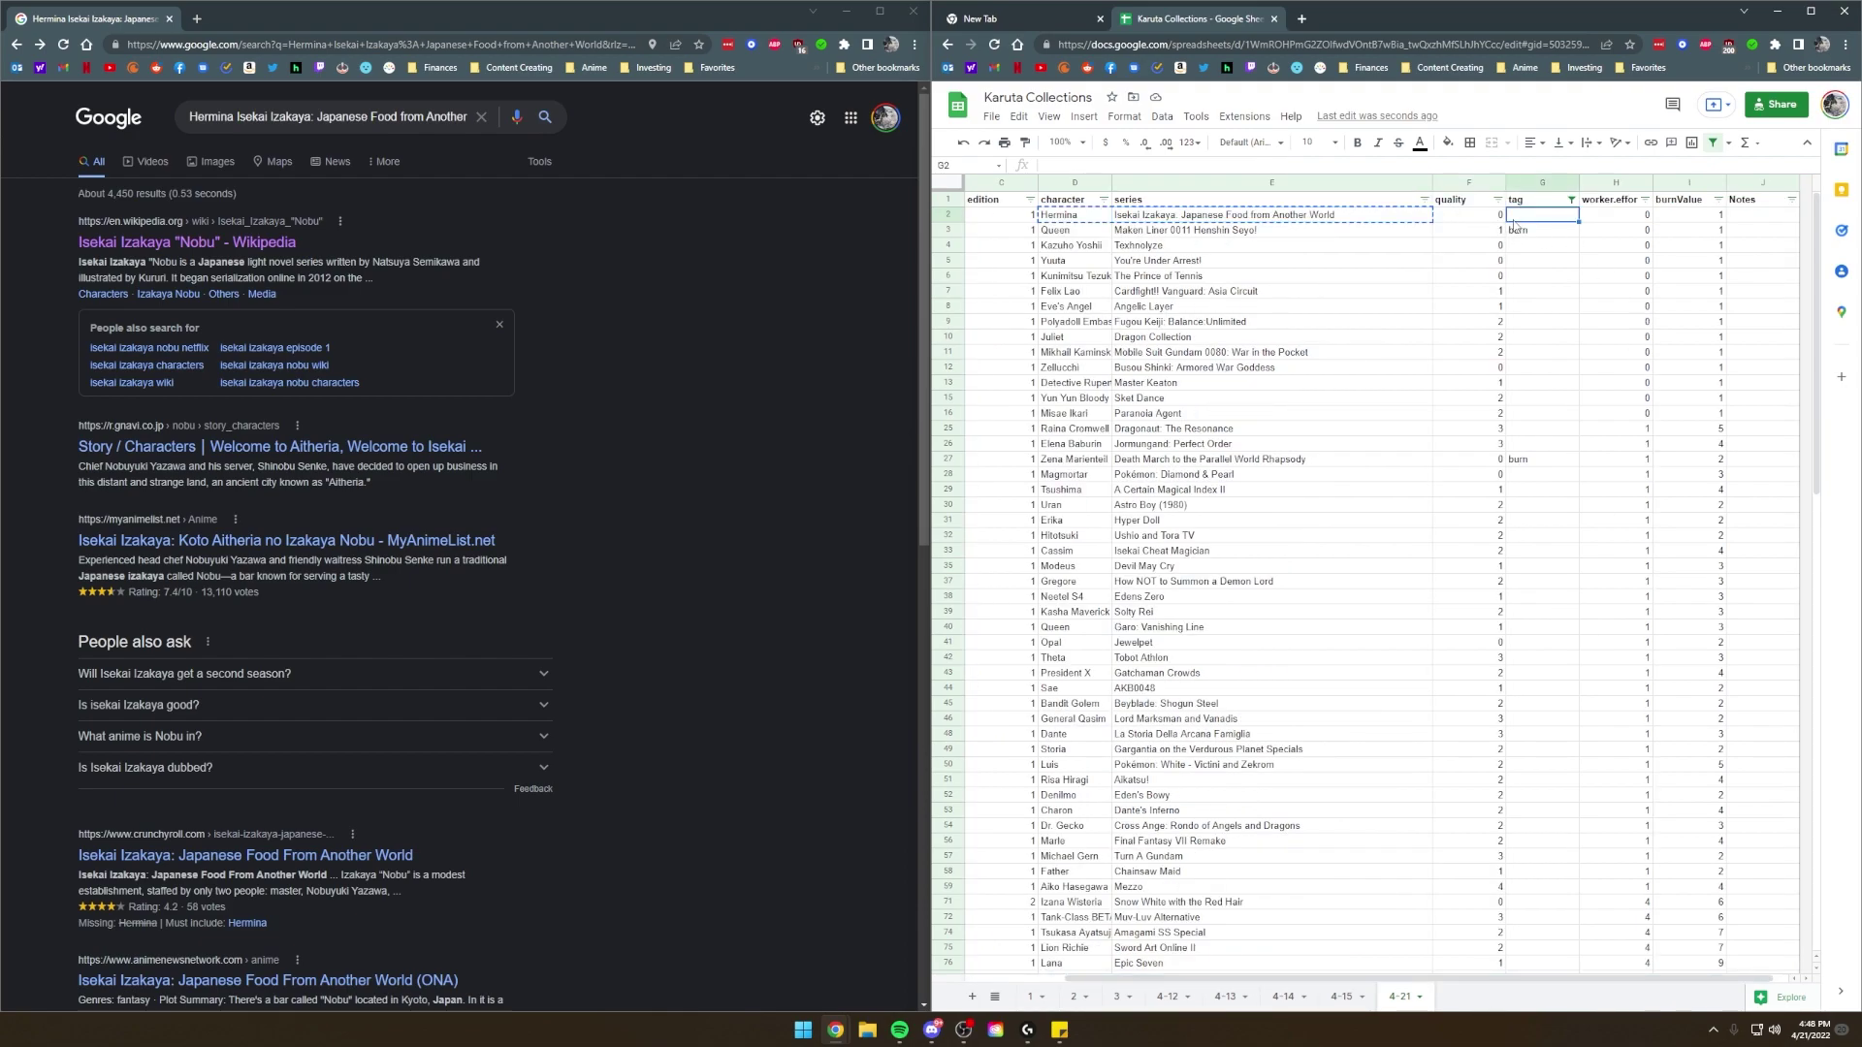
text(b)
click(1760, 217)
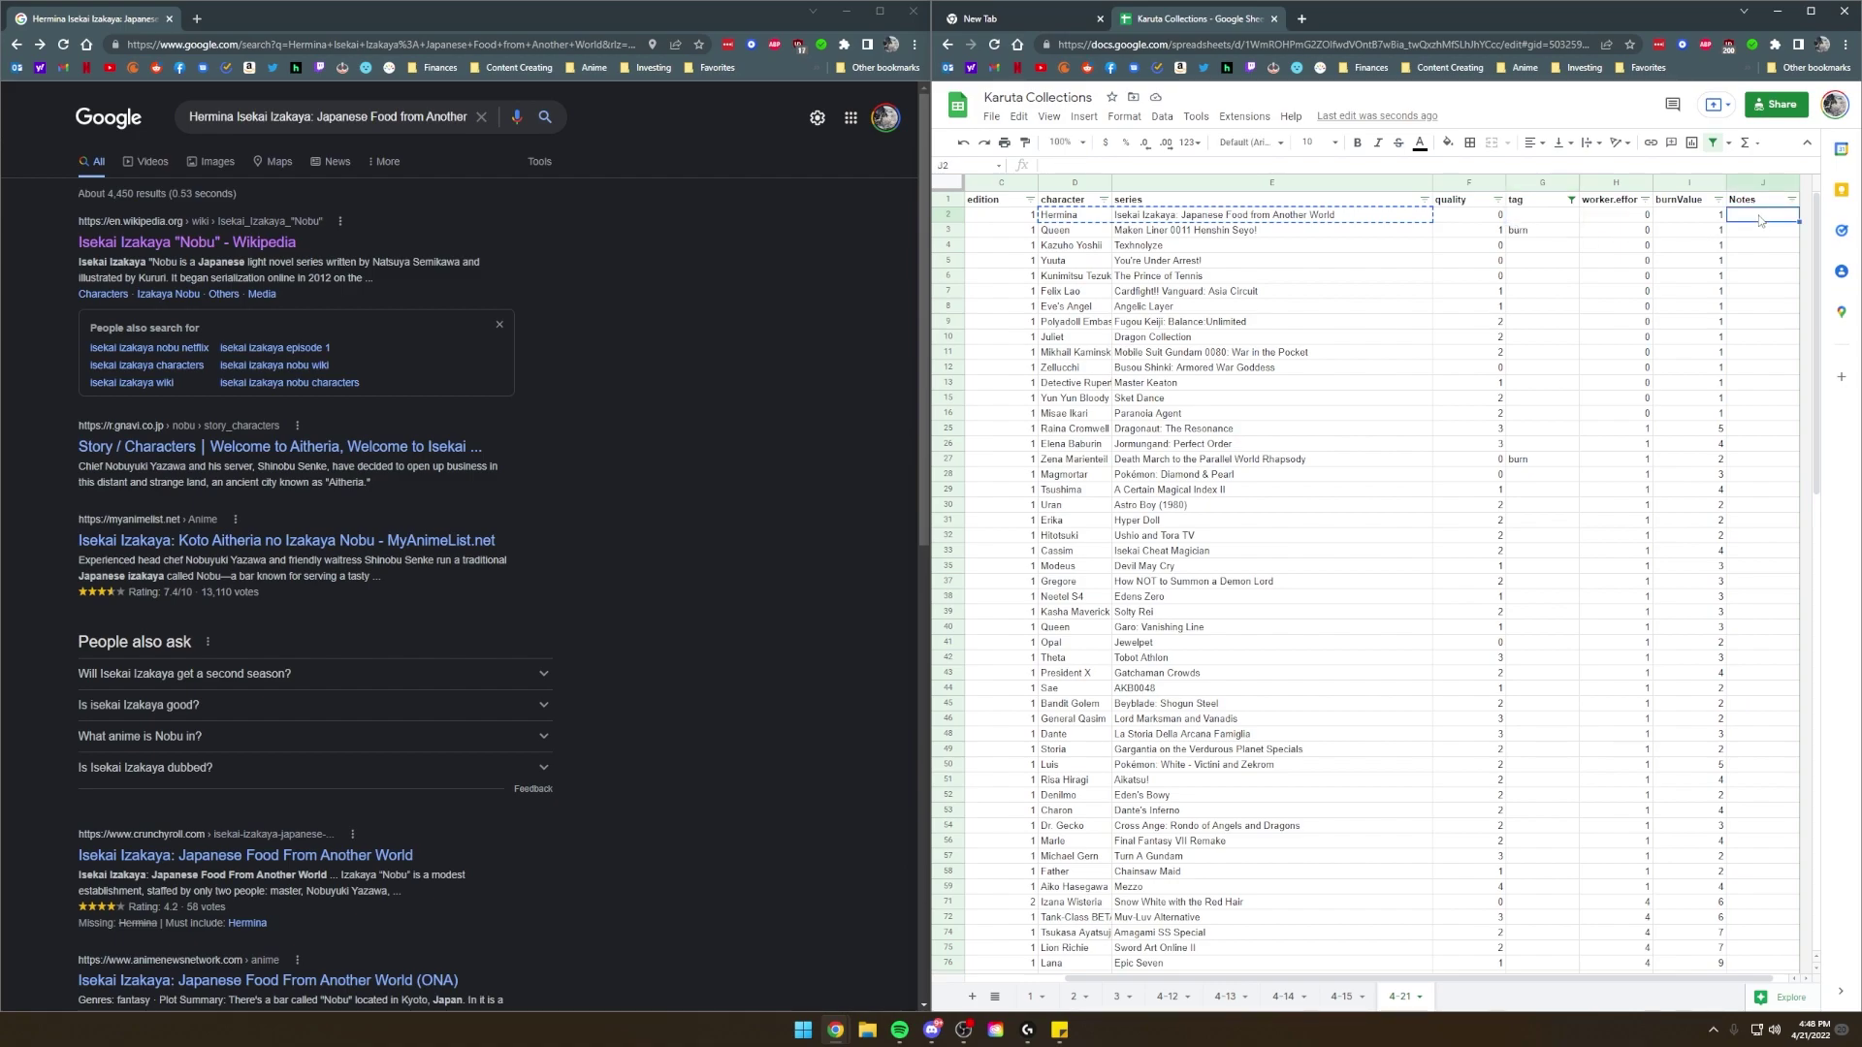
text(burn)
key(Return)
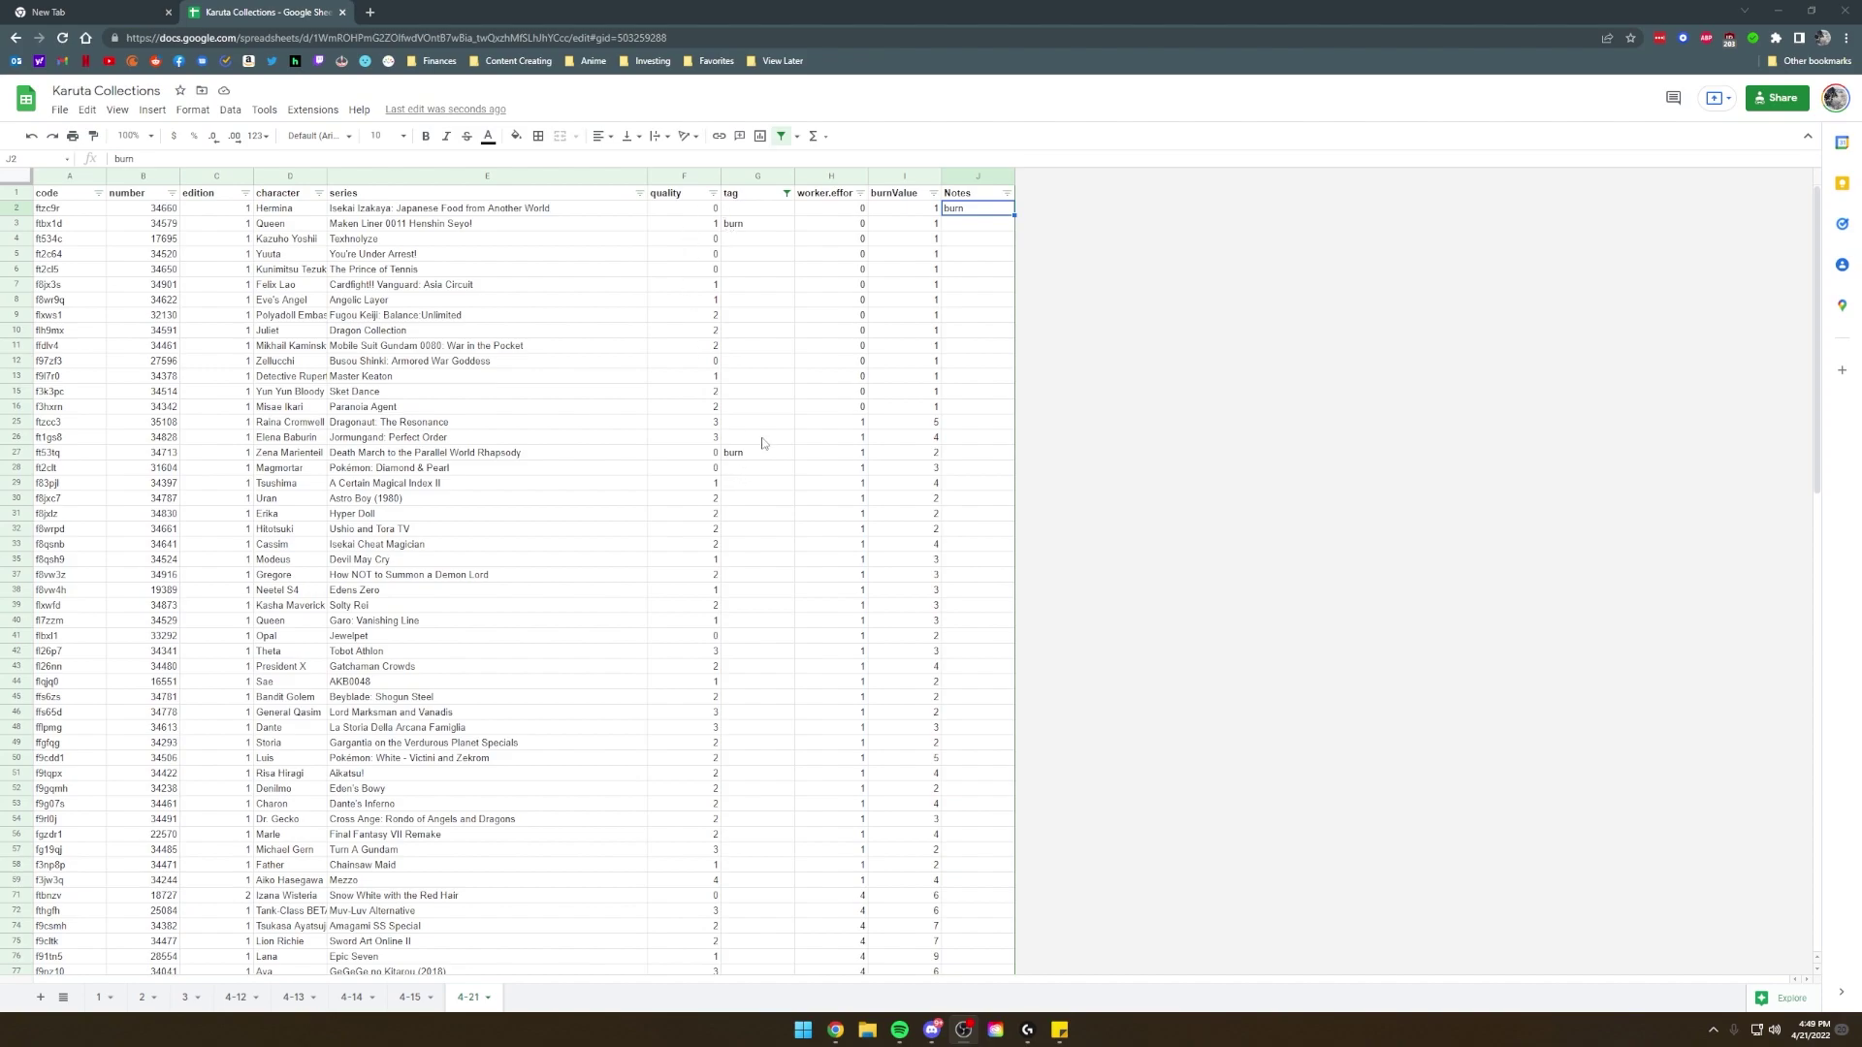
Exclude burn from the tag column's filter values so only blank tags remain included.
click(787, 193)
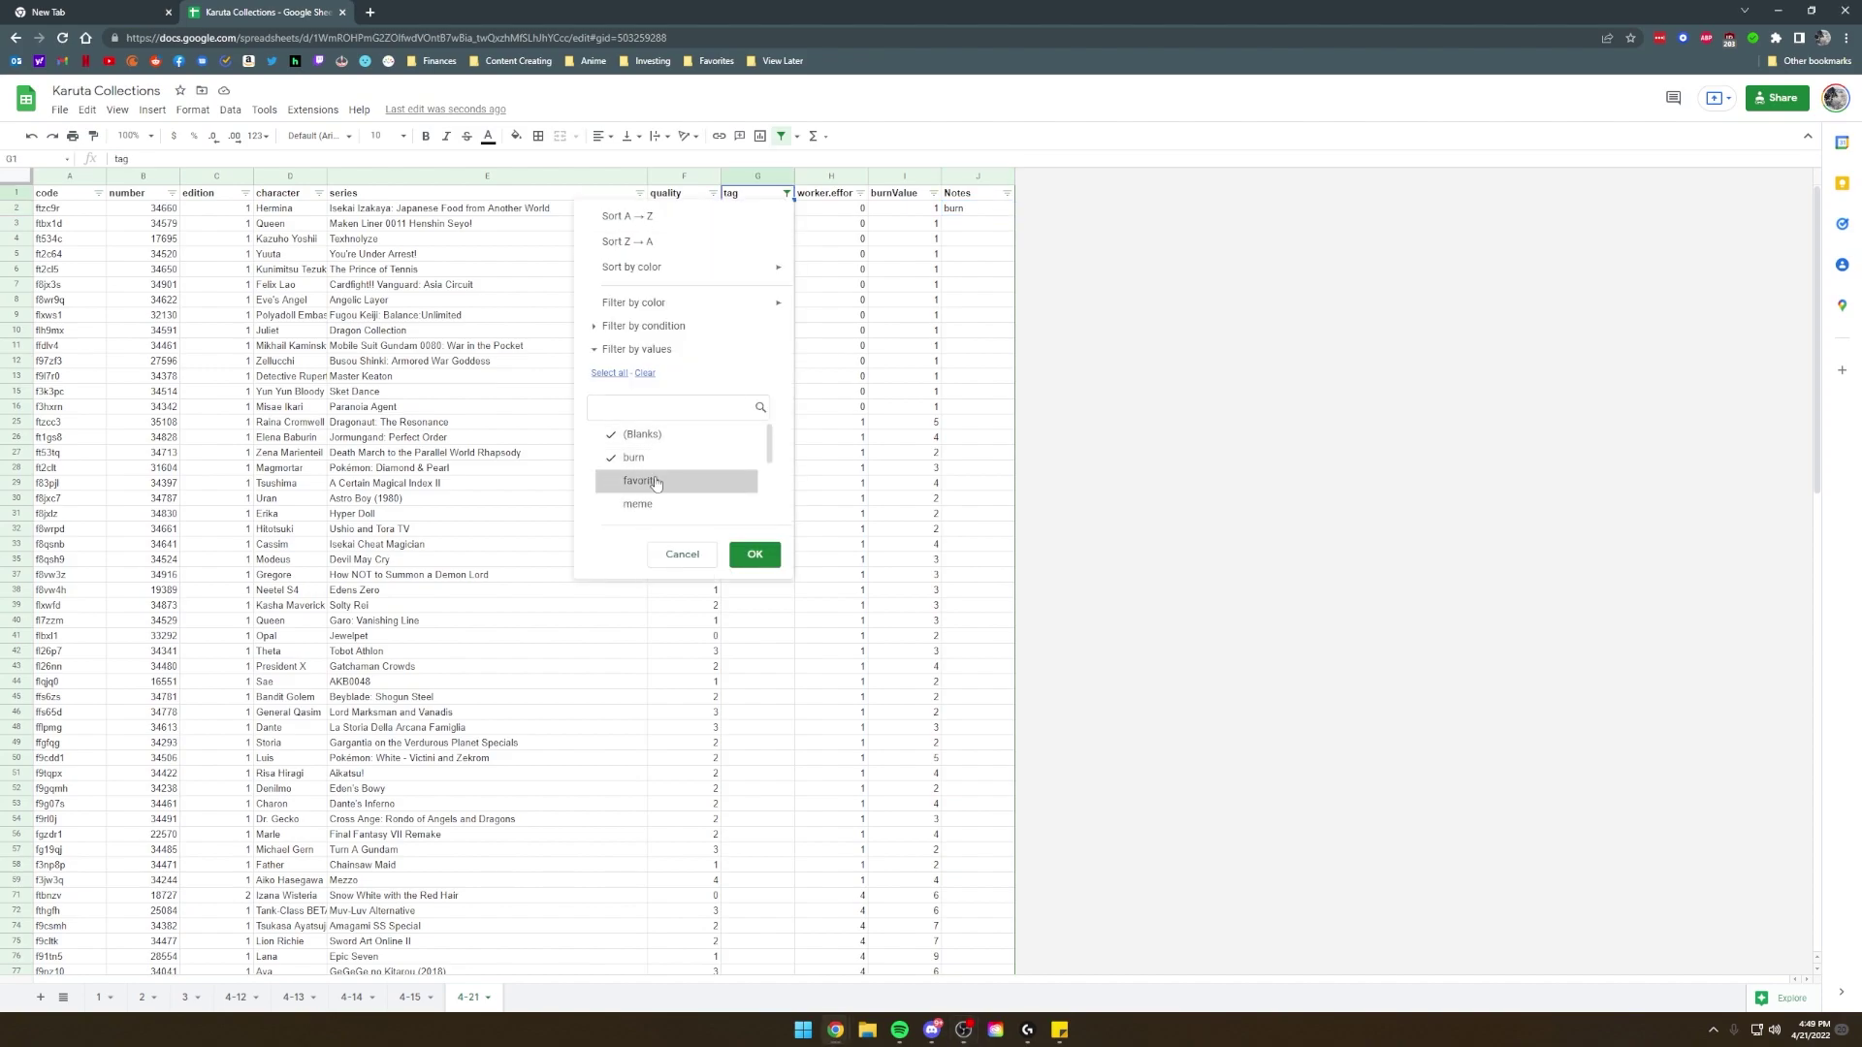
click(634, 456)
click(754, 553)
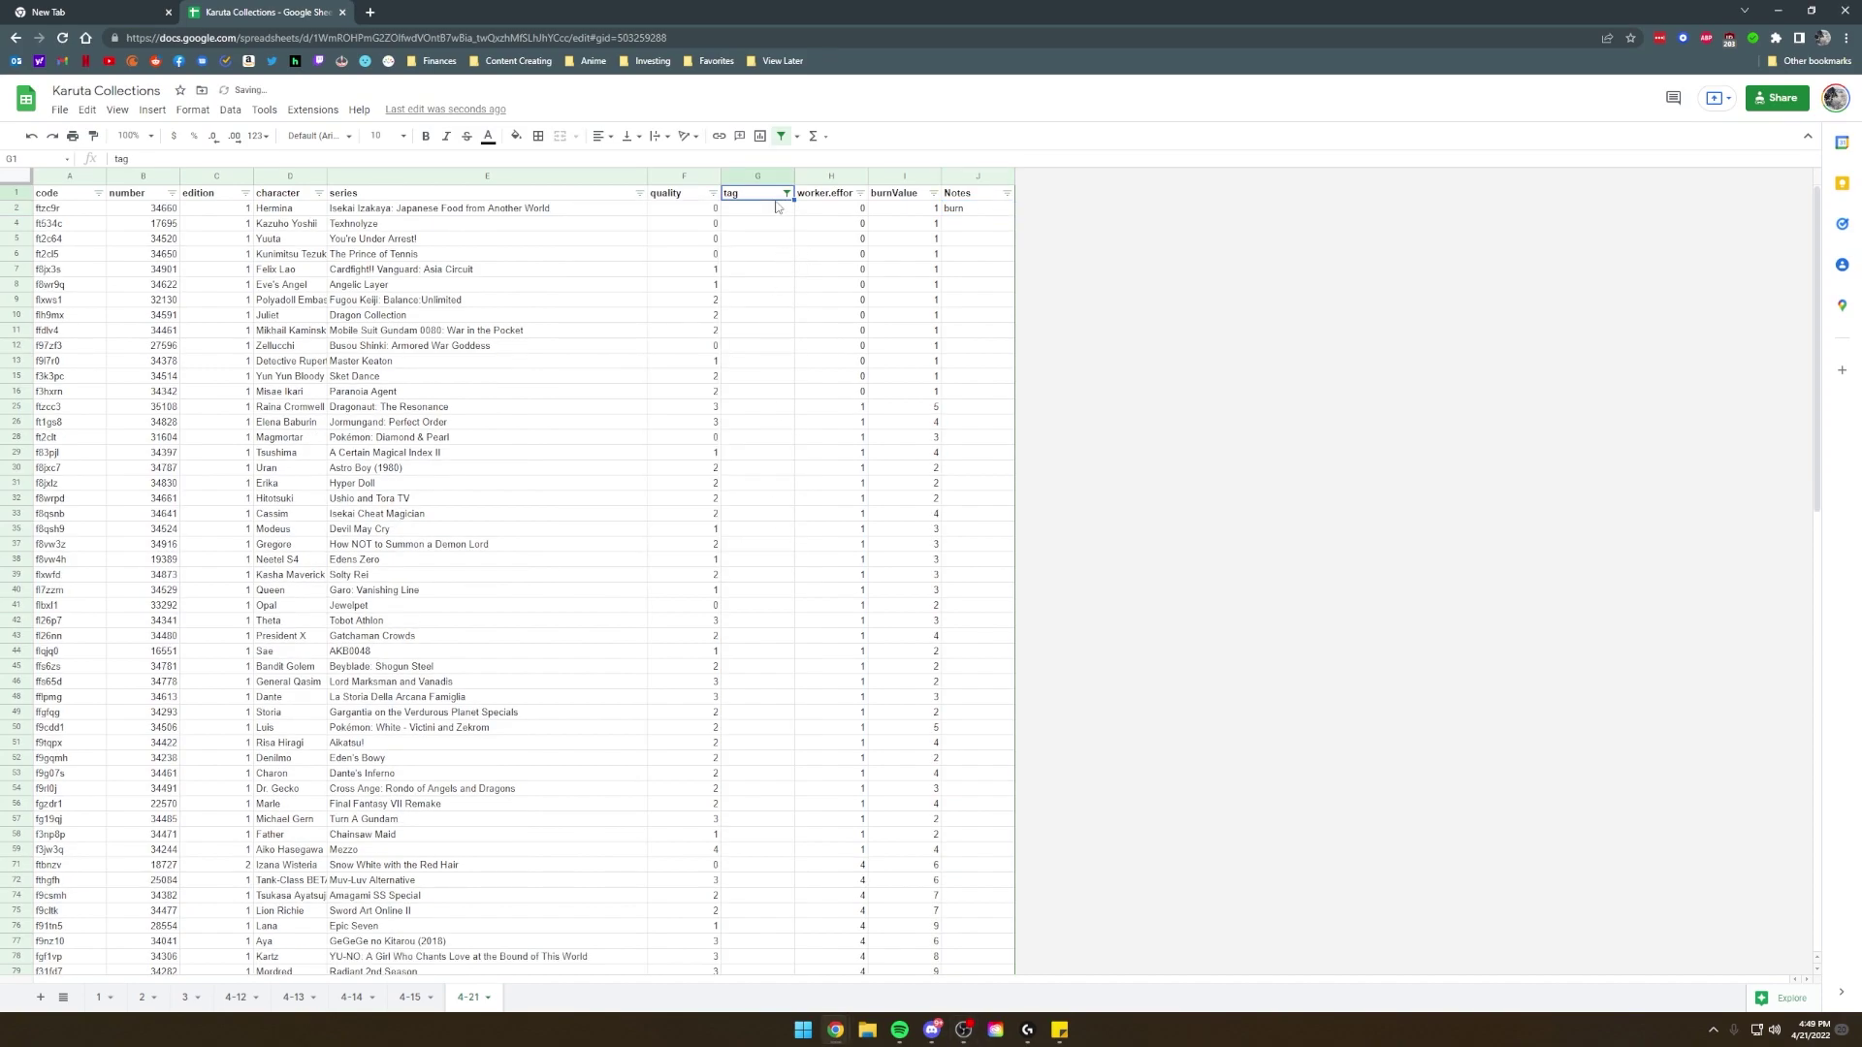
Examine the empty tag cells, the Notes column, and the characters and series of the untagged cards.
drag(771, 208, 825, 774)
click(944, 331)
click(971, 195)
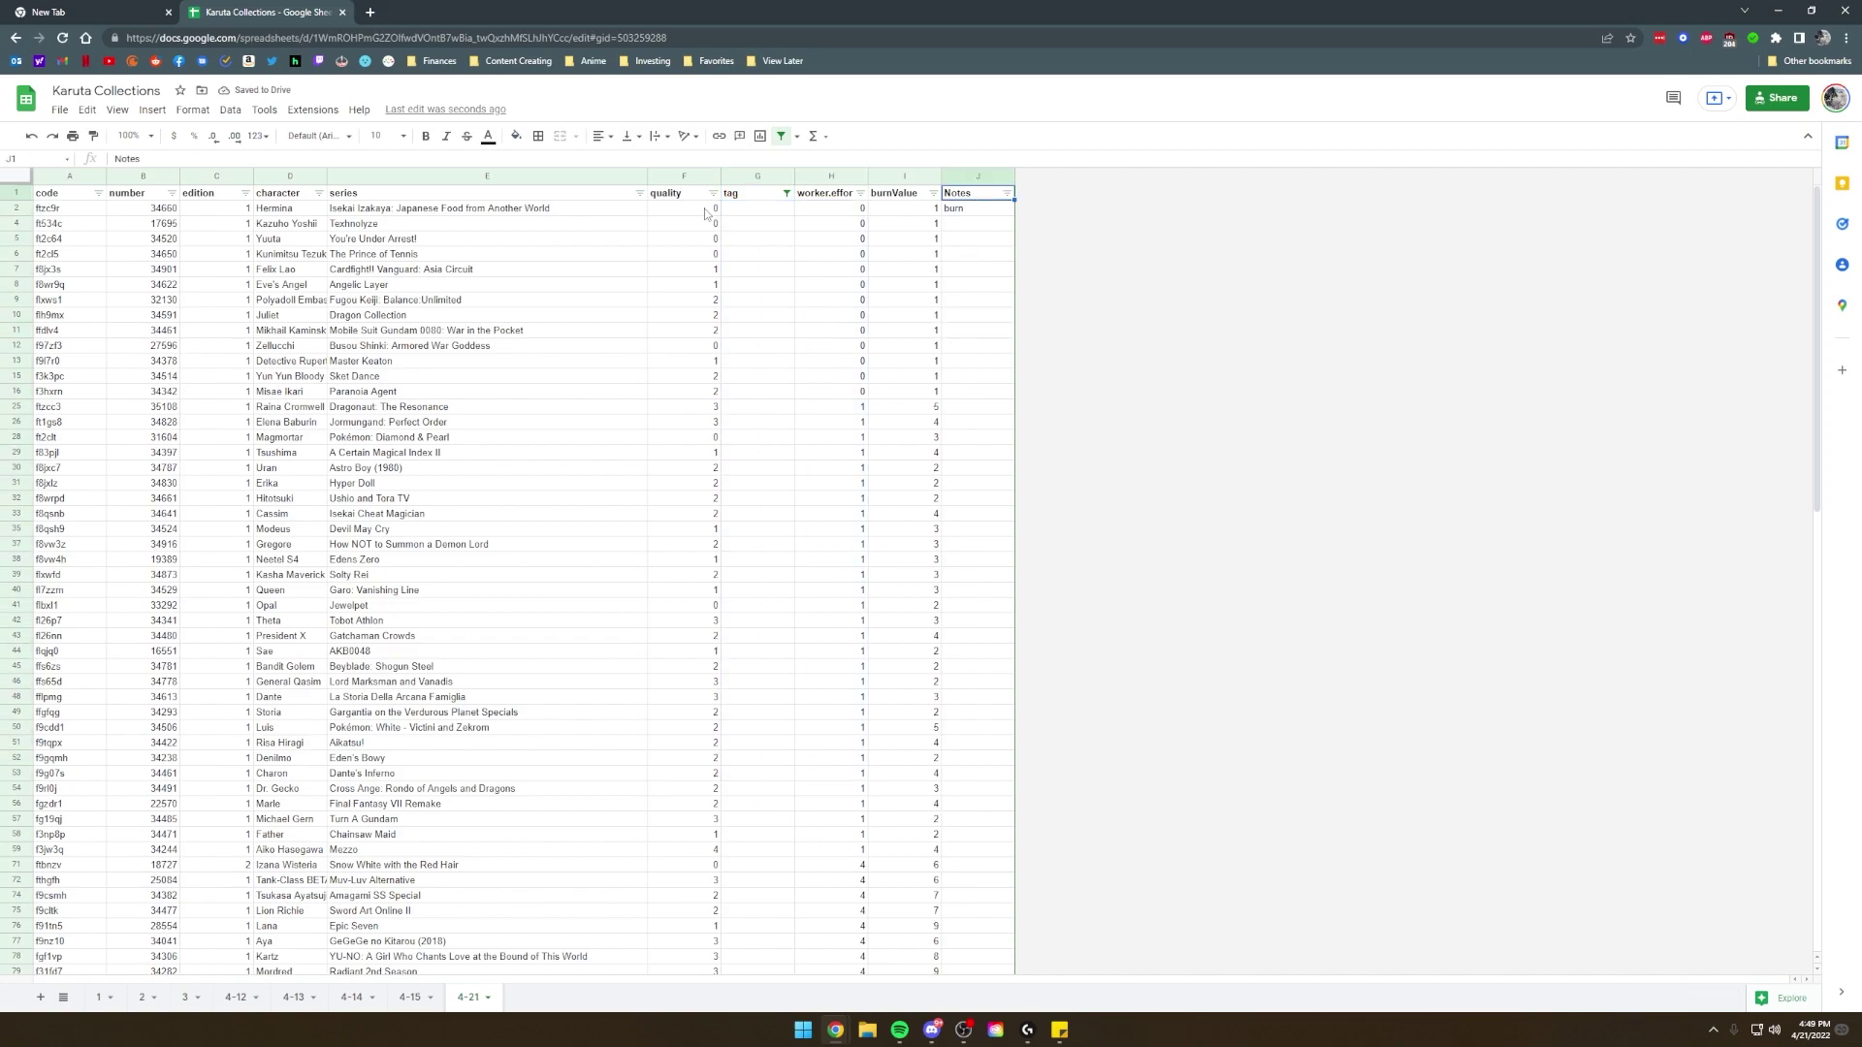
click(544, 210)
drag(264, 210, 572, 559)
click(299, 225)
click(393, 270)
click(417, 226)
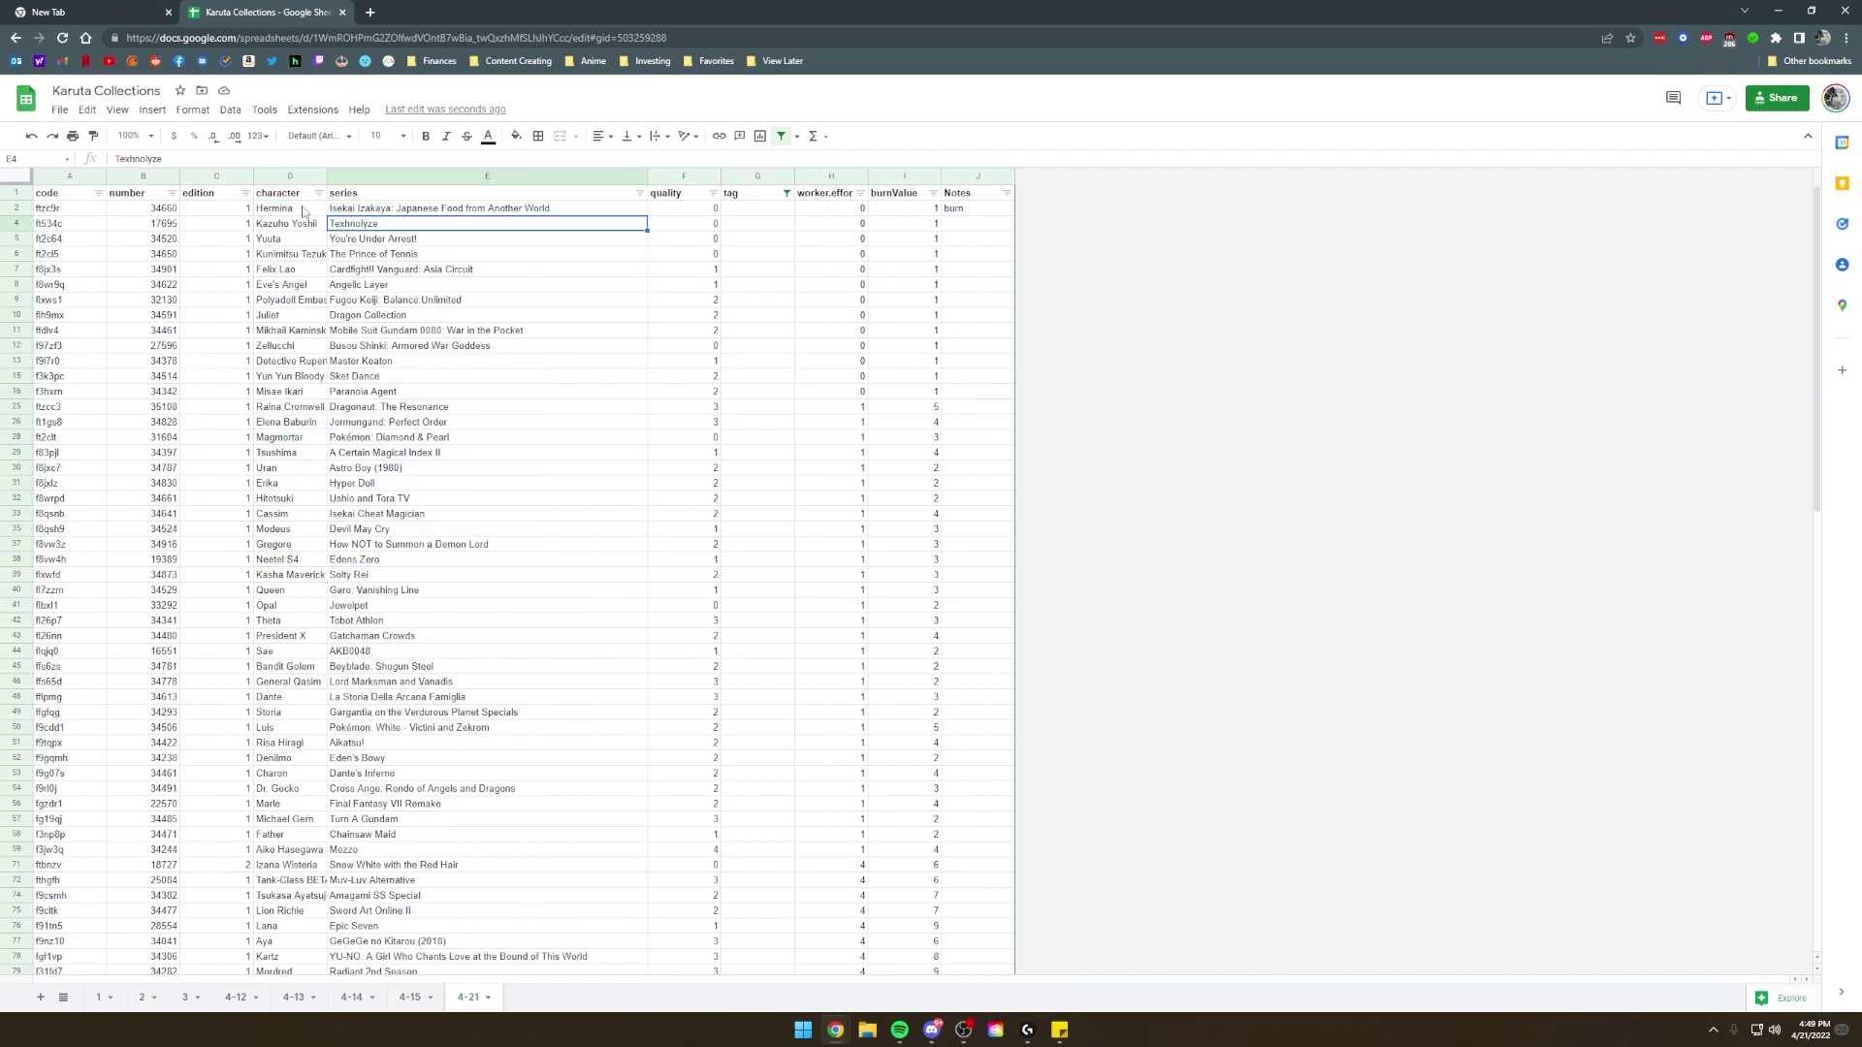
drag(297, 223, 526, 529)
Place the spreadsheet window on half the screen beside Discord's karuta-tavern channel.
drag(827, 19, 1861, 258)
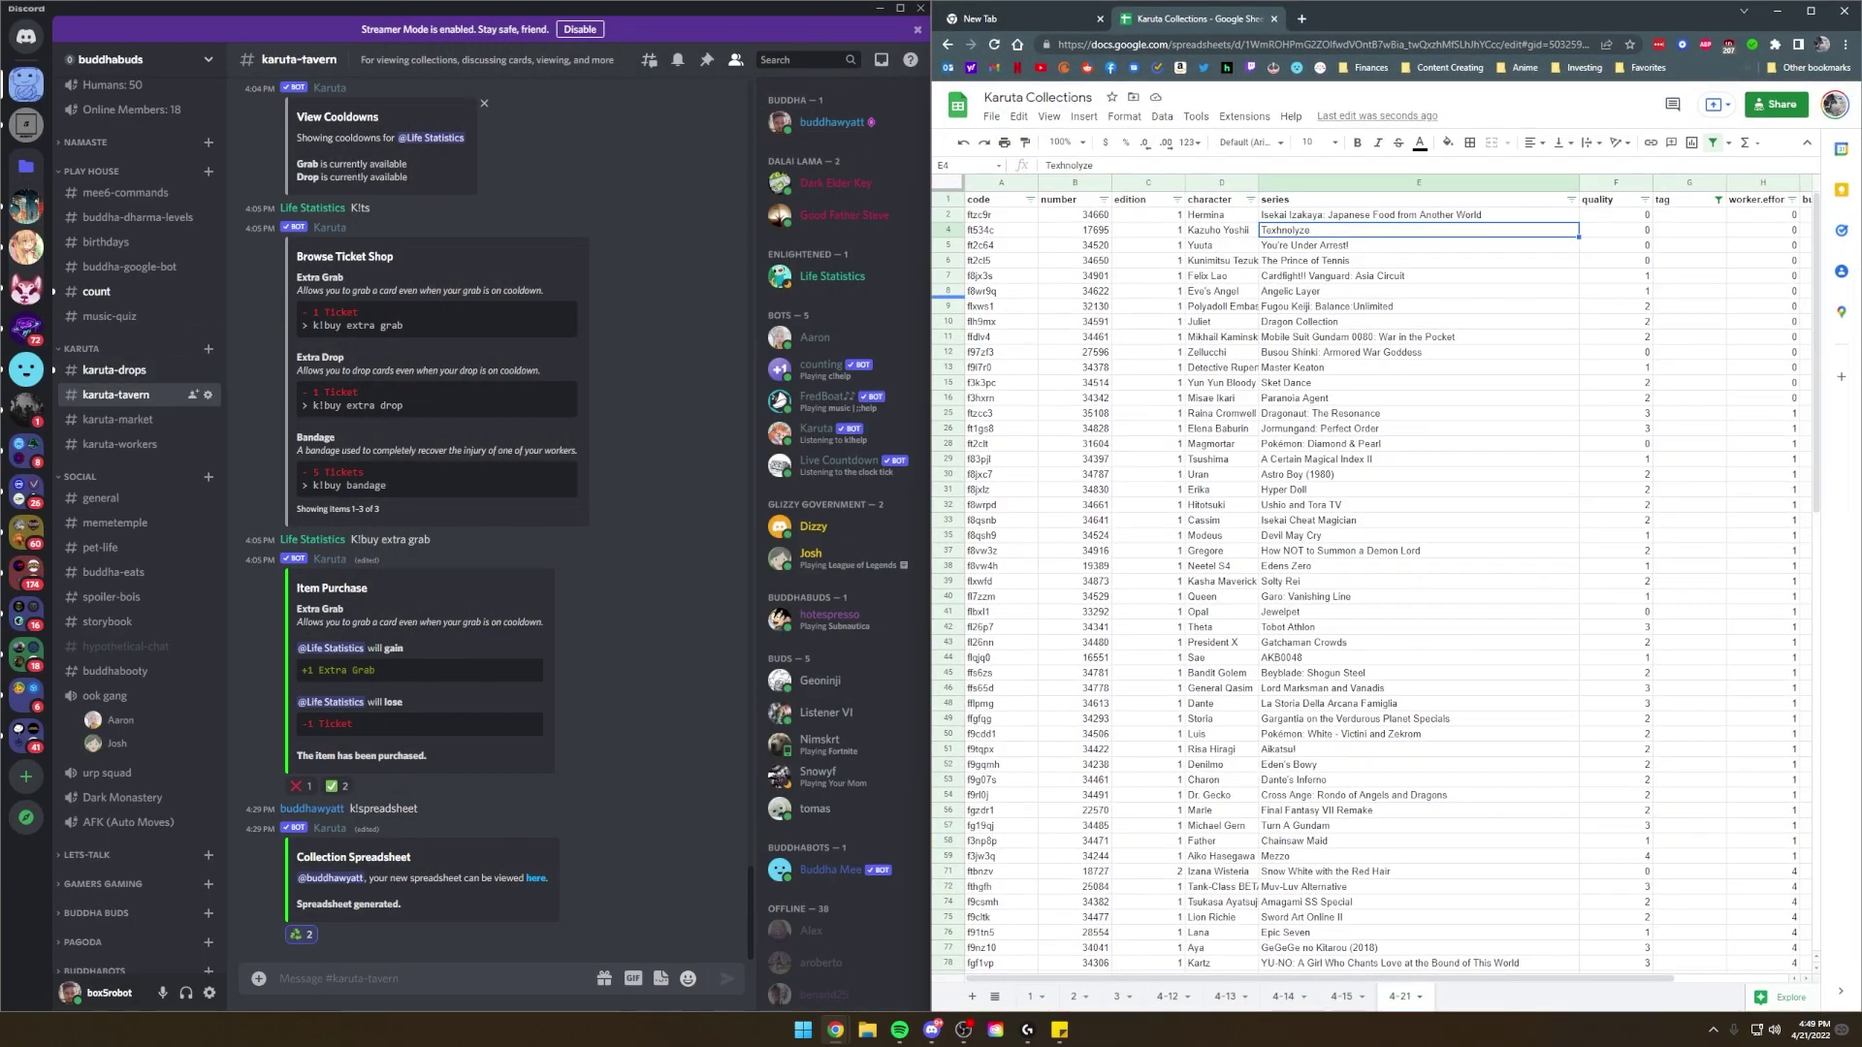
scroll(140, 382, down, 1)
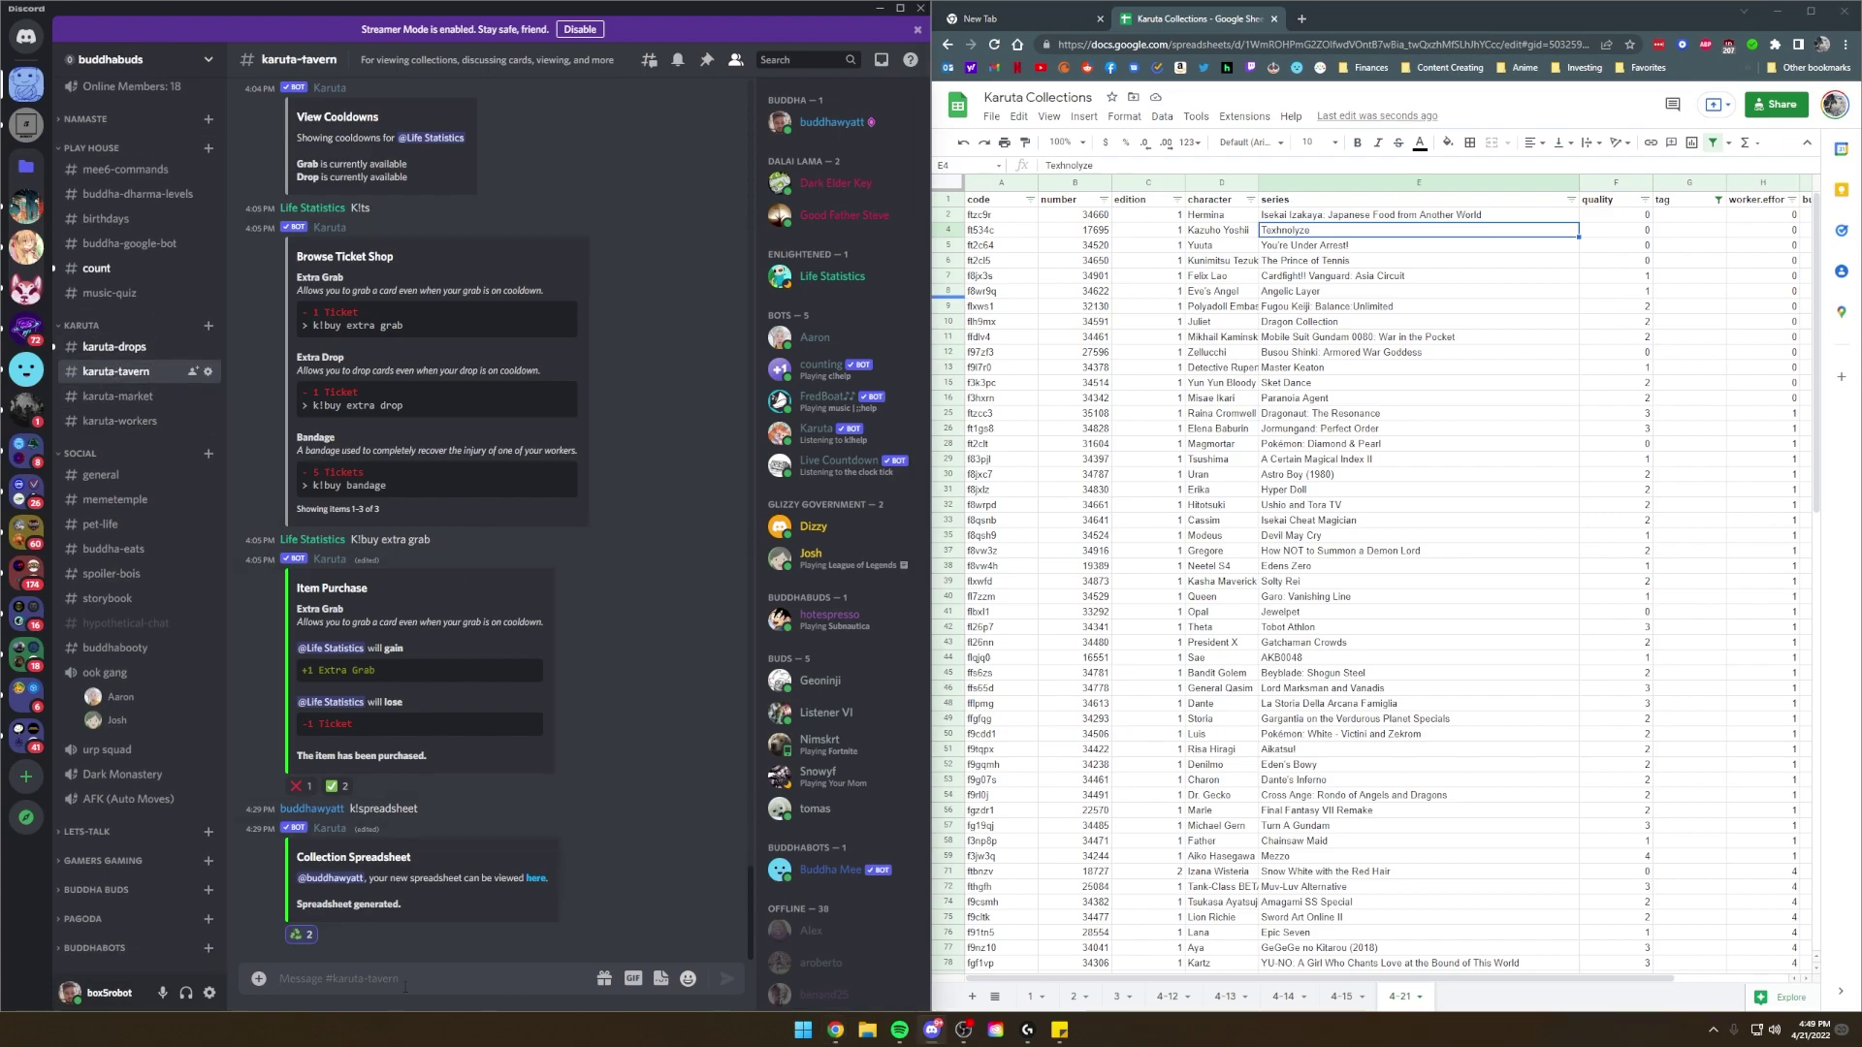
Try to create a Karuta tag by sending k!tc burn2 with the heart-on-fire emoji in the karuta-tavern channel.
text(k!)
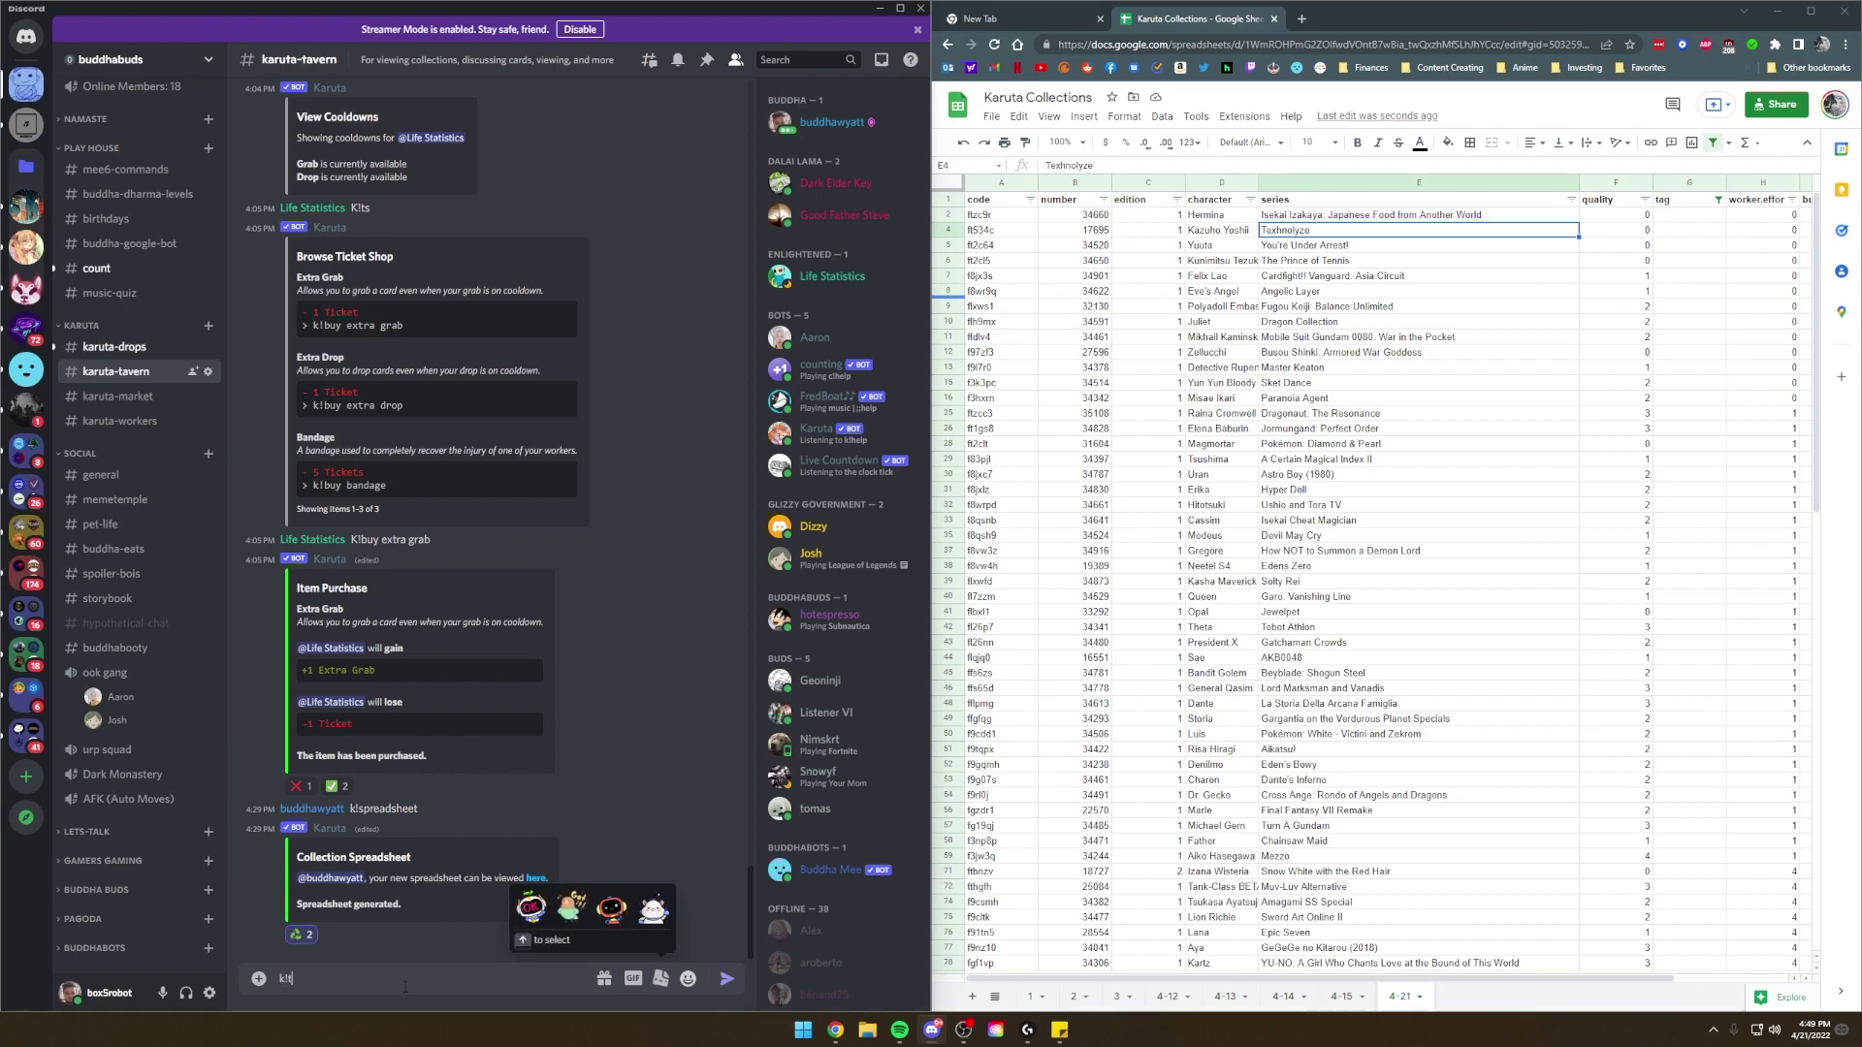
text(t)
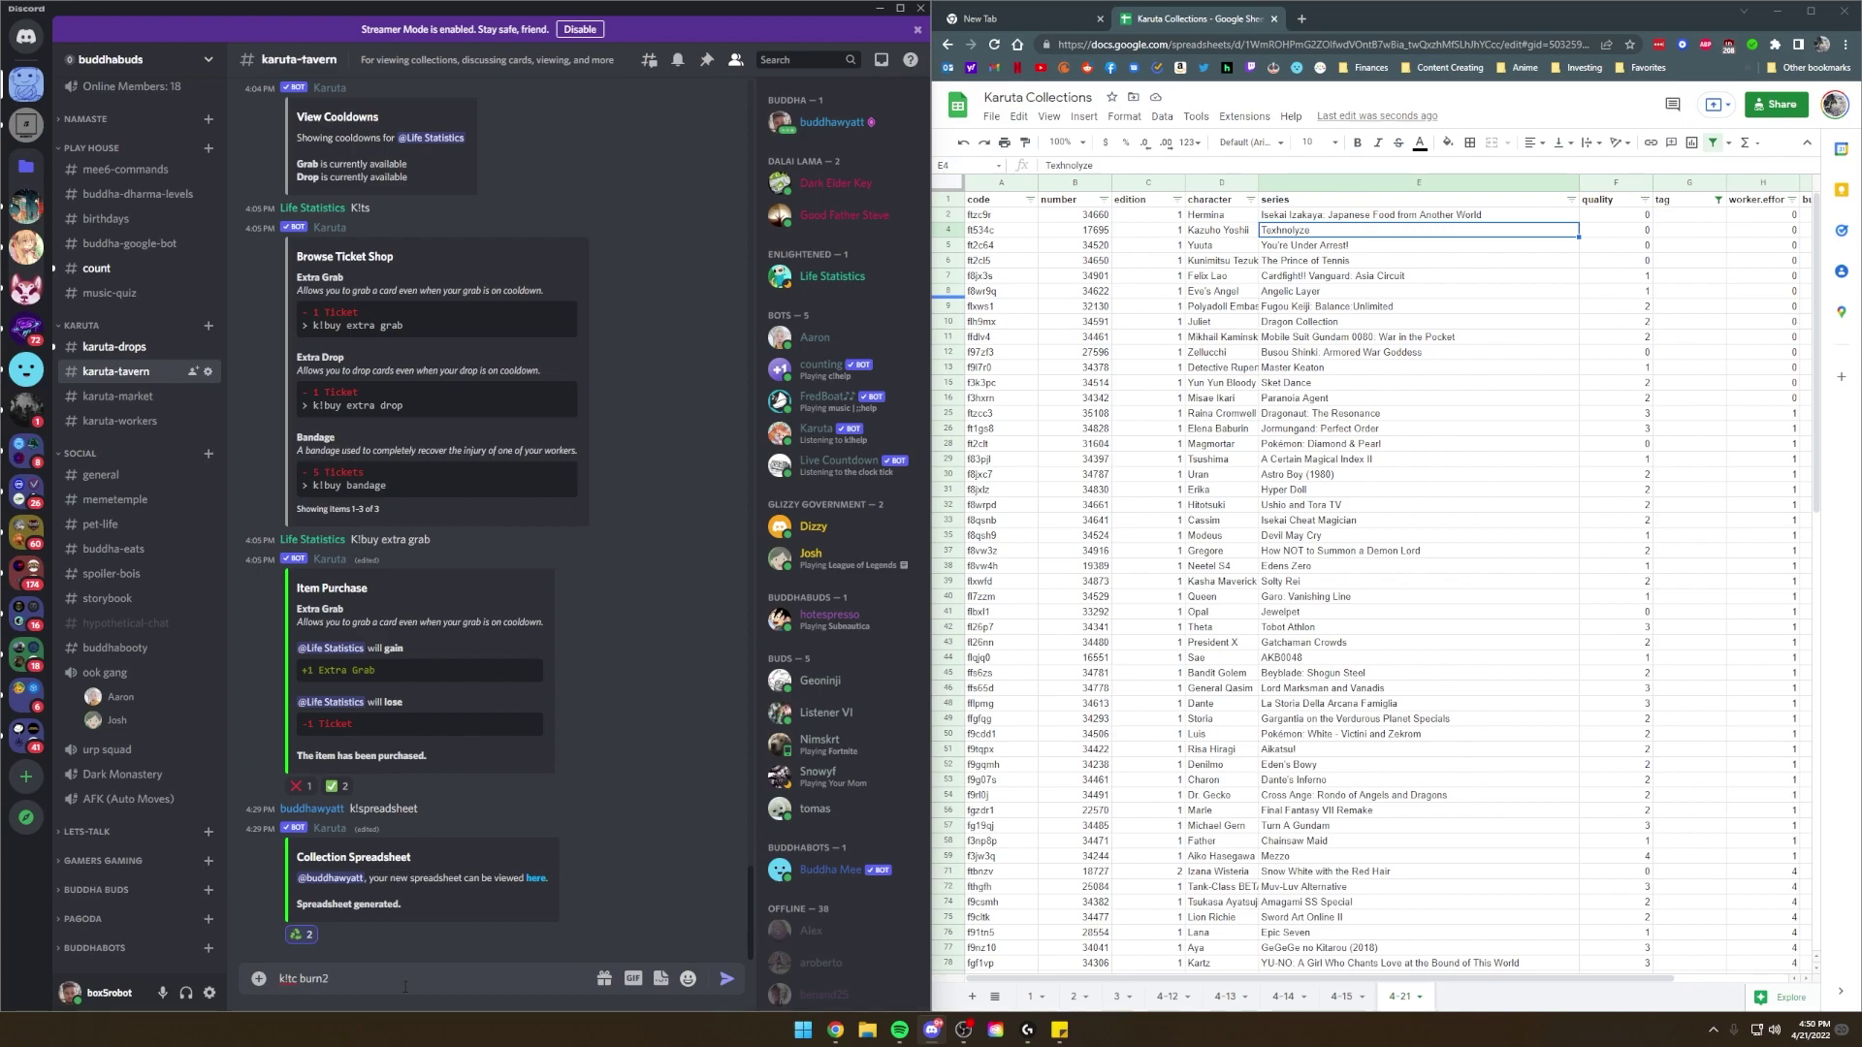
click(688, 979)
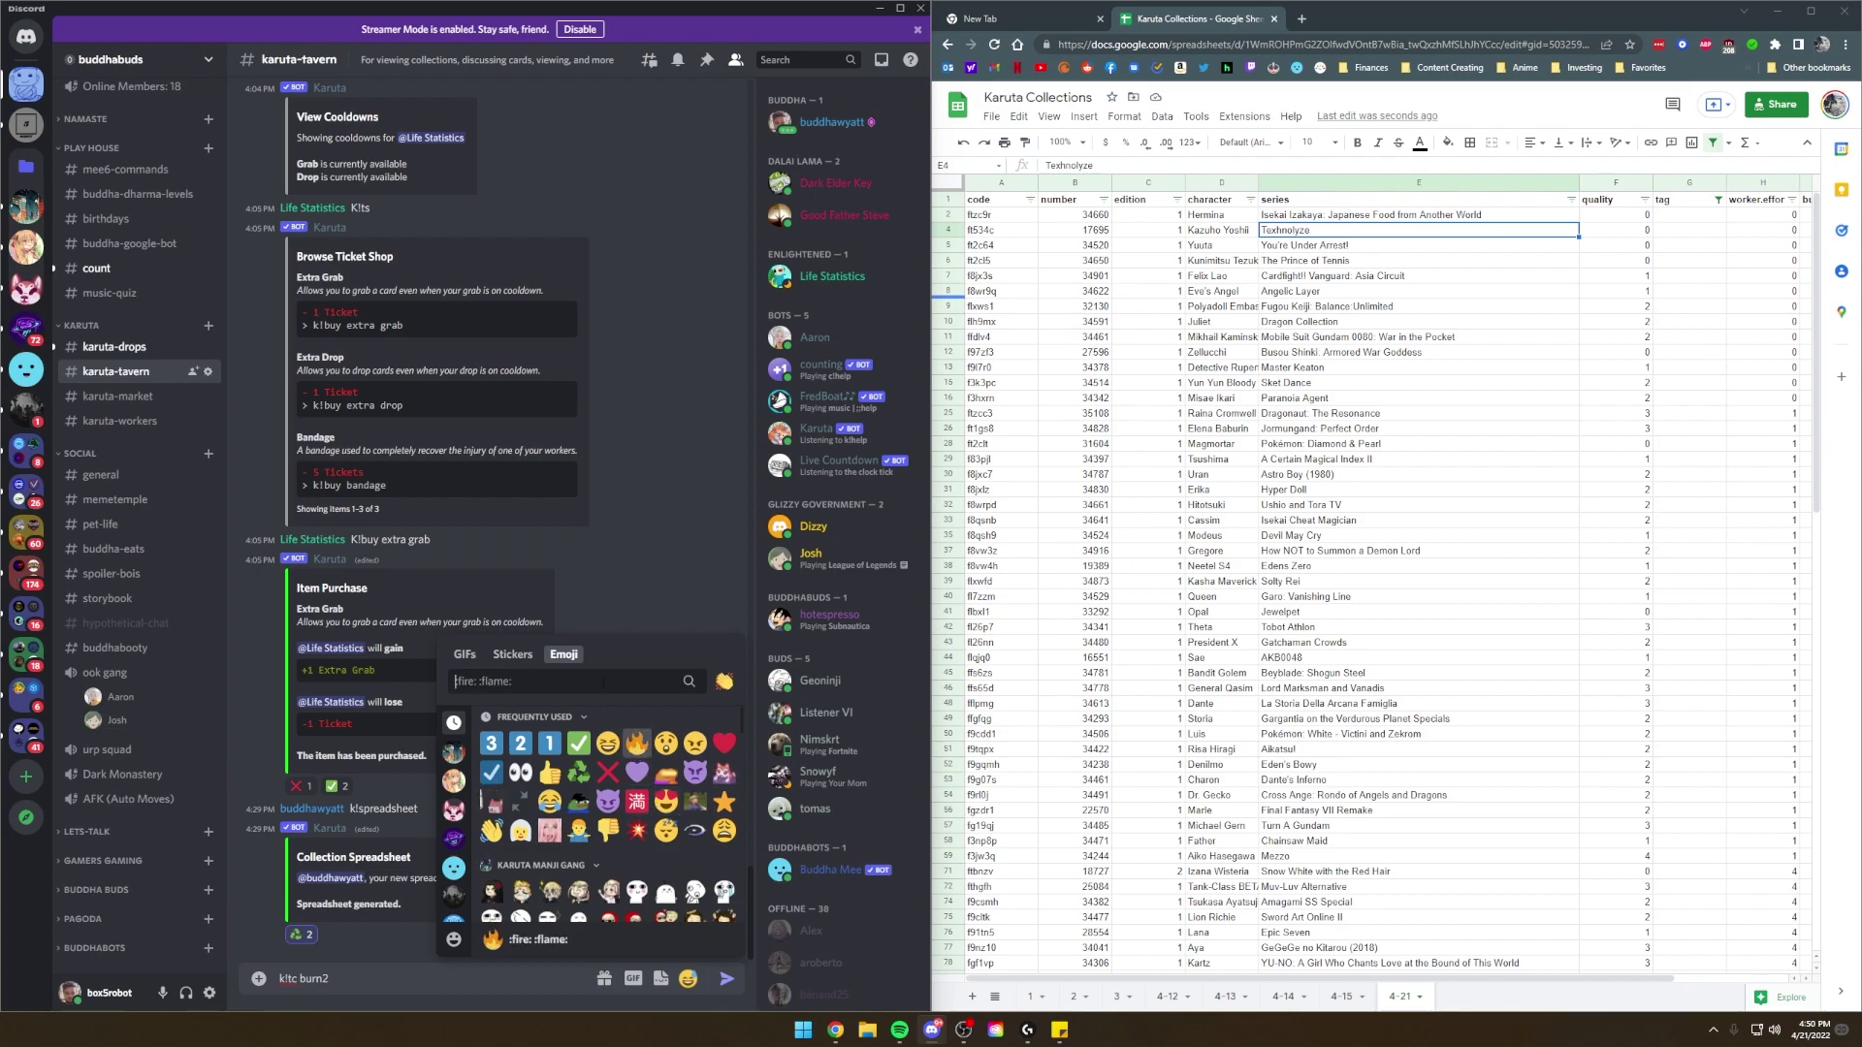
text(fire)
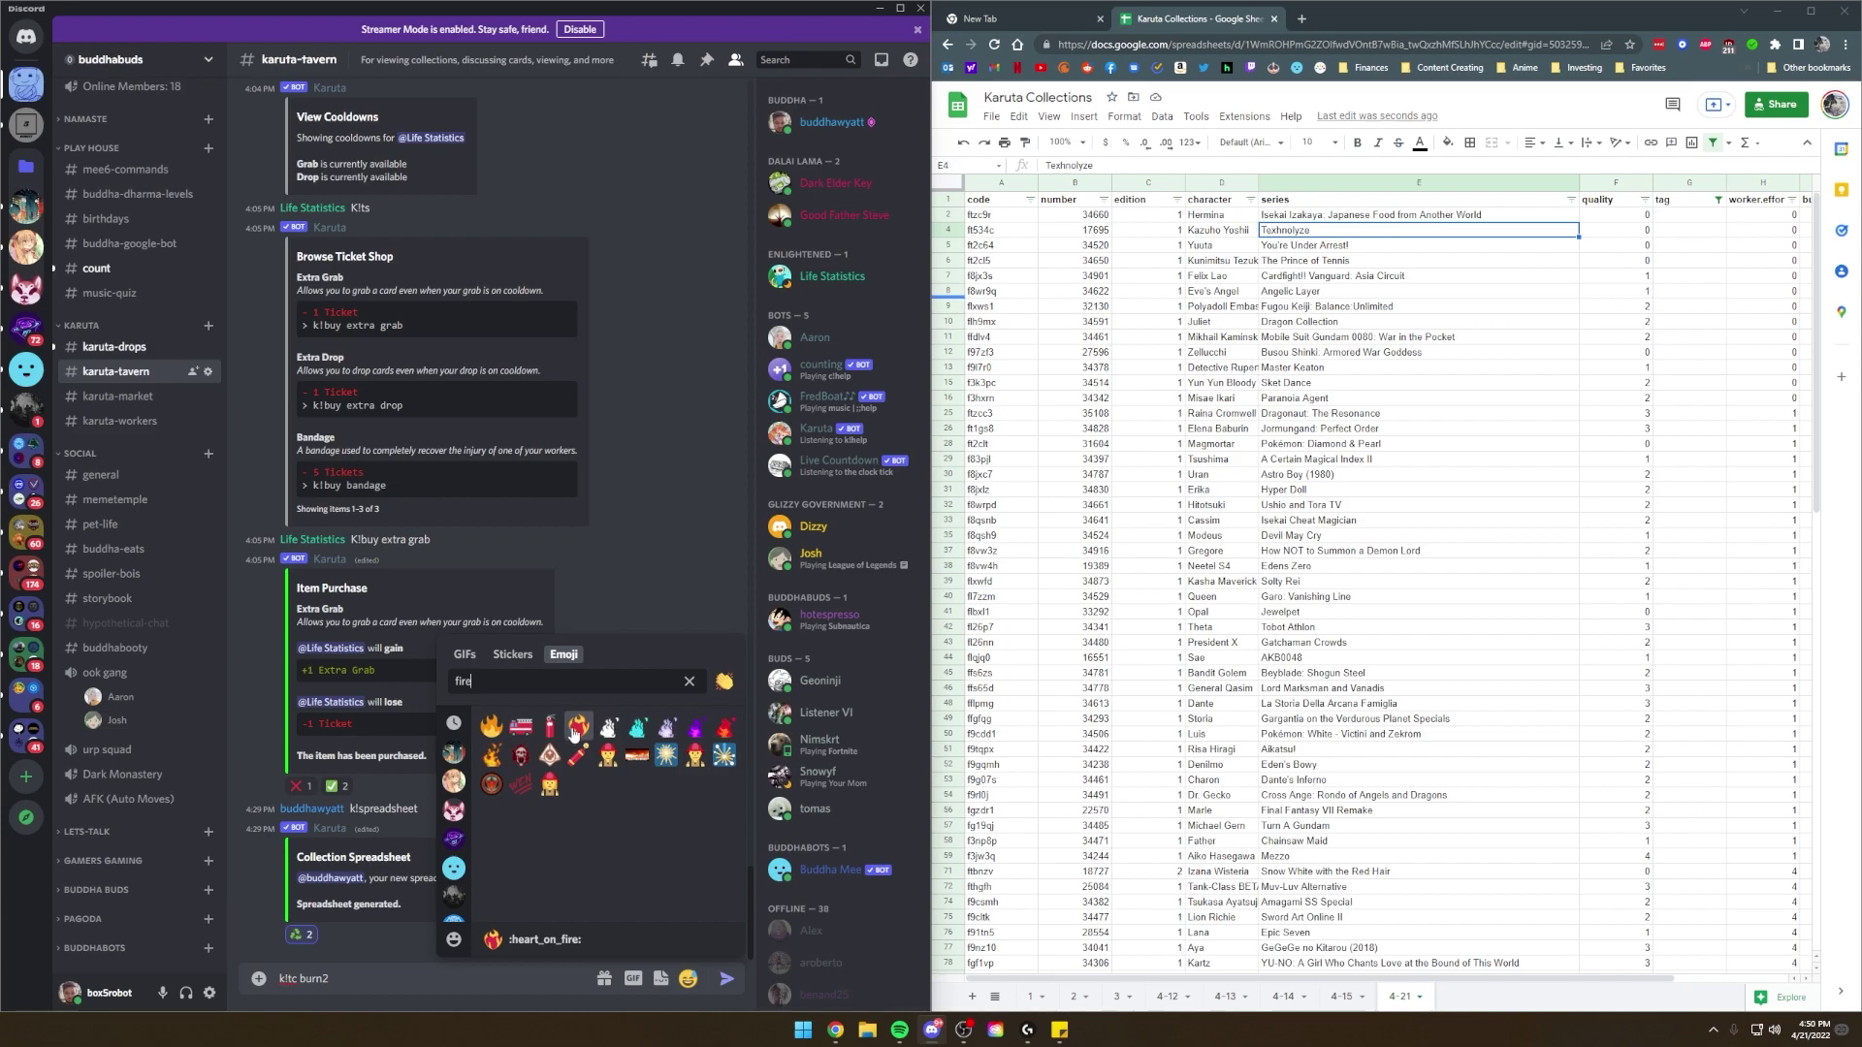
click(582, 728)
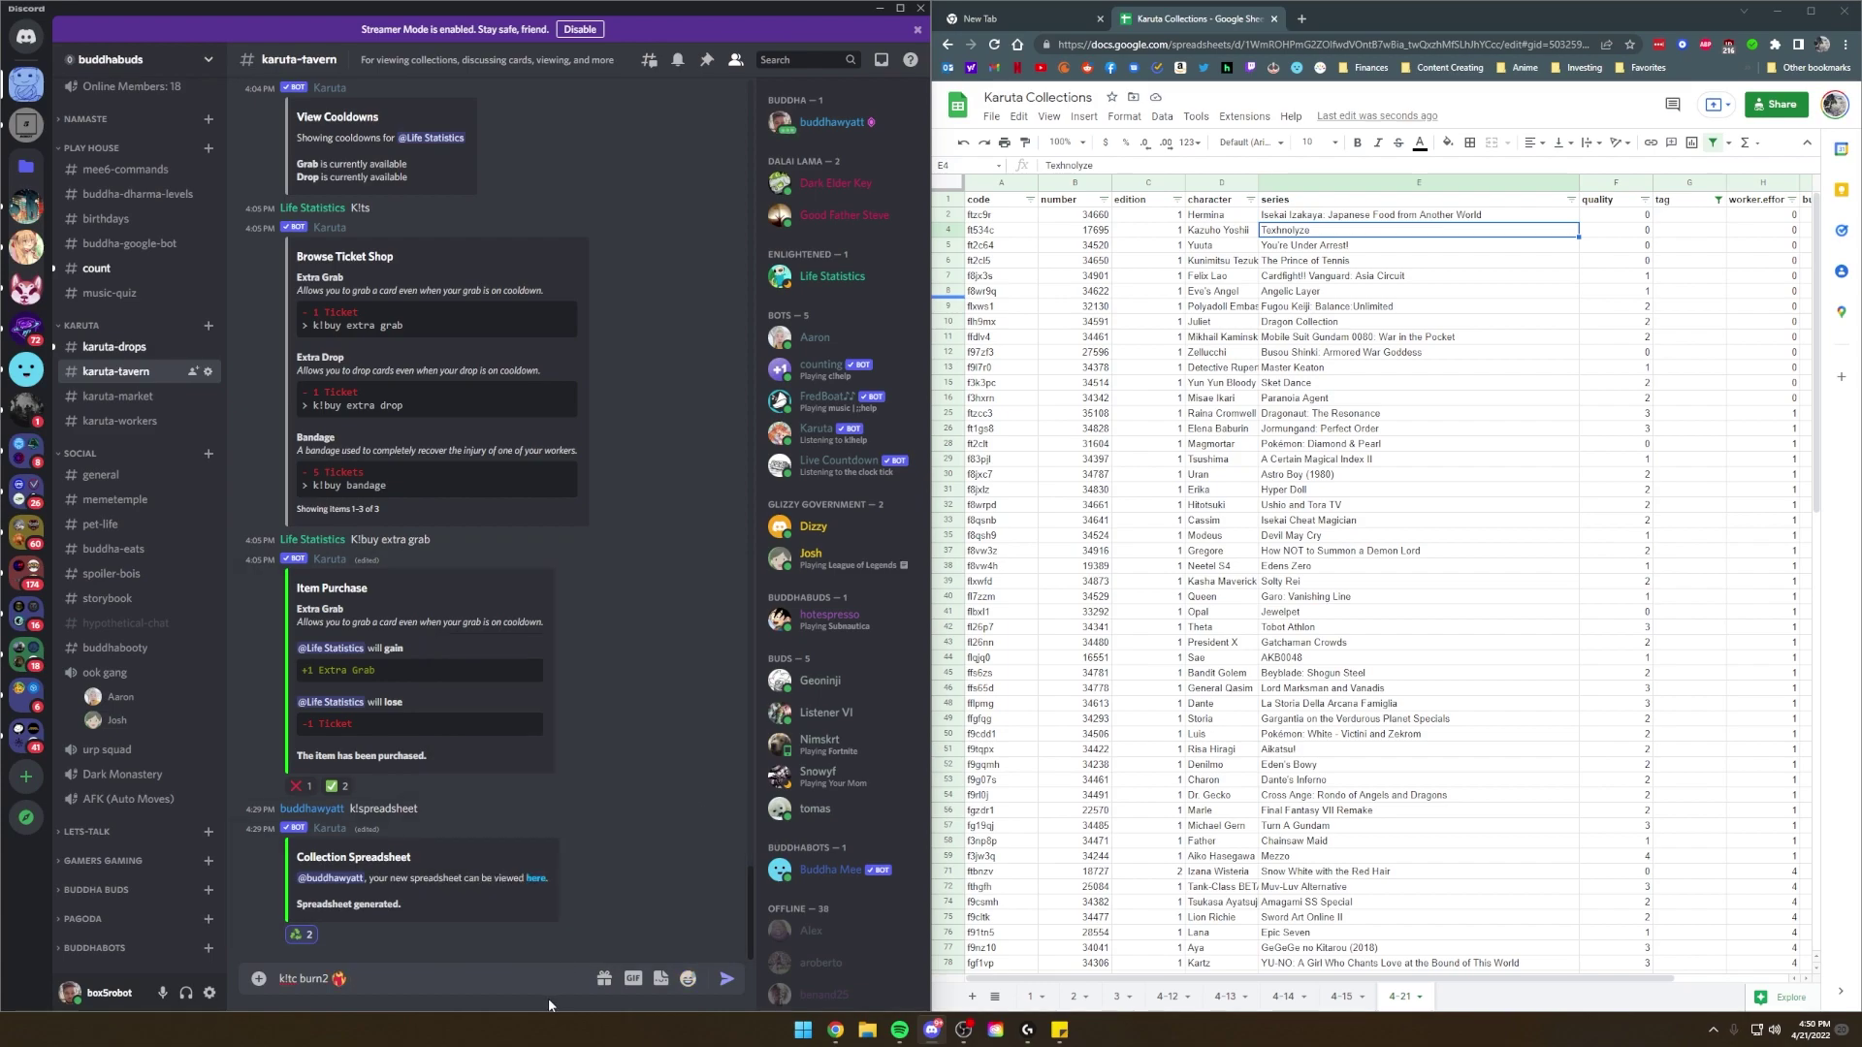
key(Return)
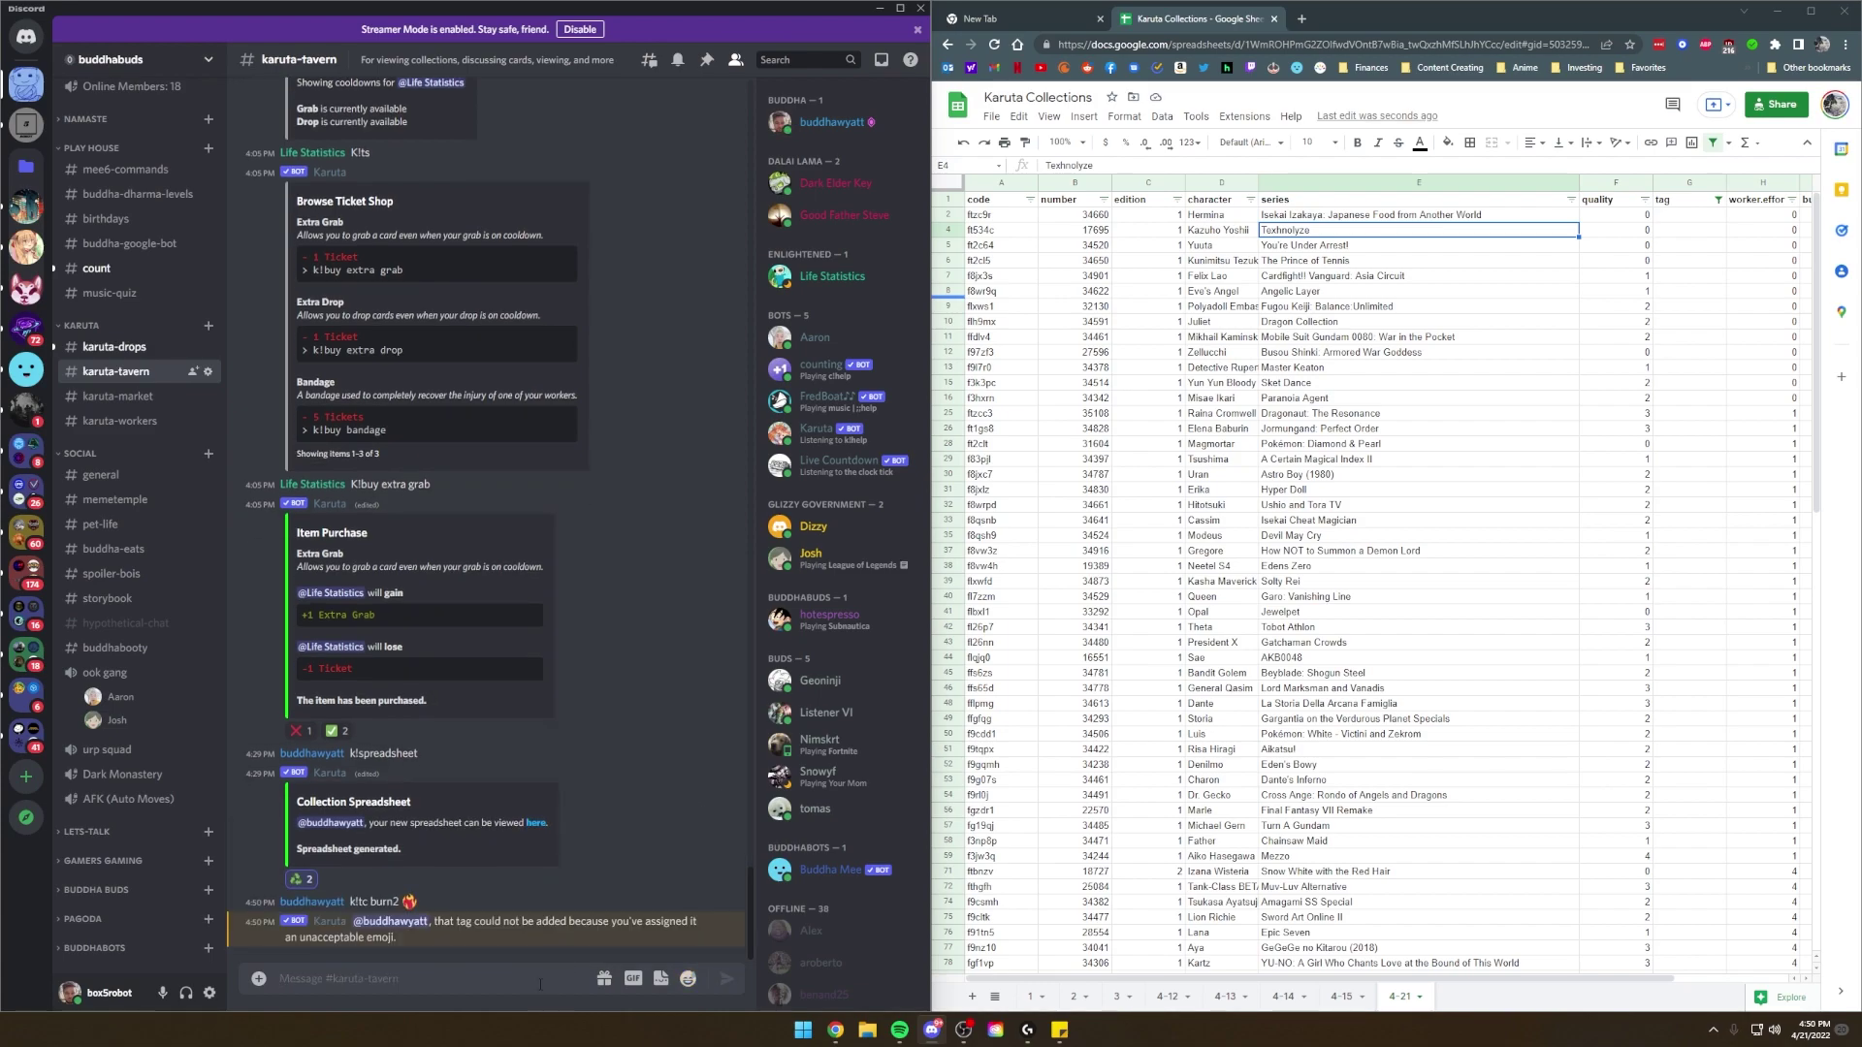
Create the Karuta tag by sending k!tc burn2 with the fire engine emoji, and read the bot's reply.
drag(459, 922, 487, 956)
click(415, 982)
text(k!tc burn2)
click(688, 978)
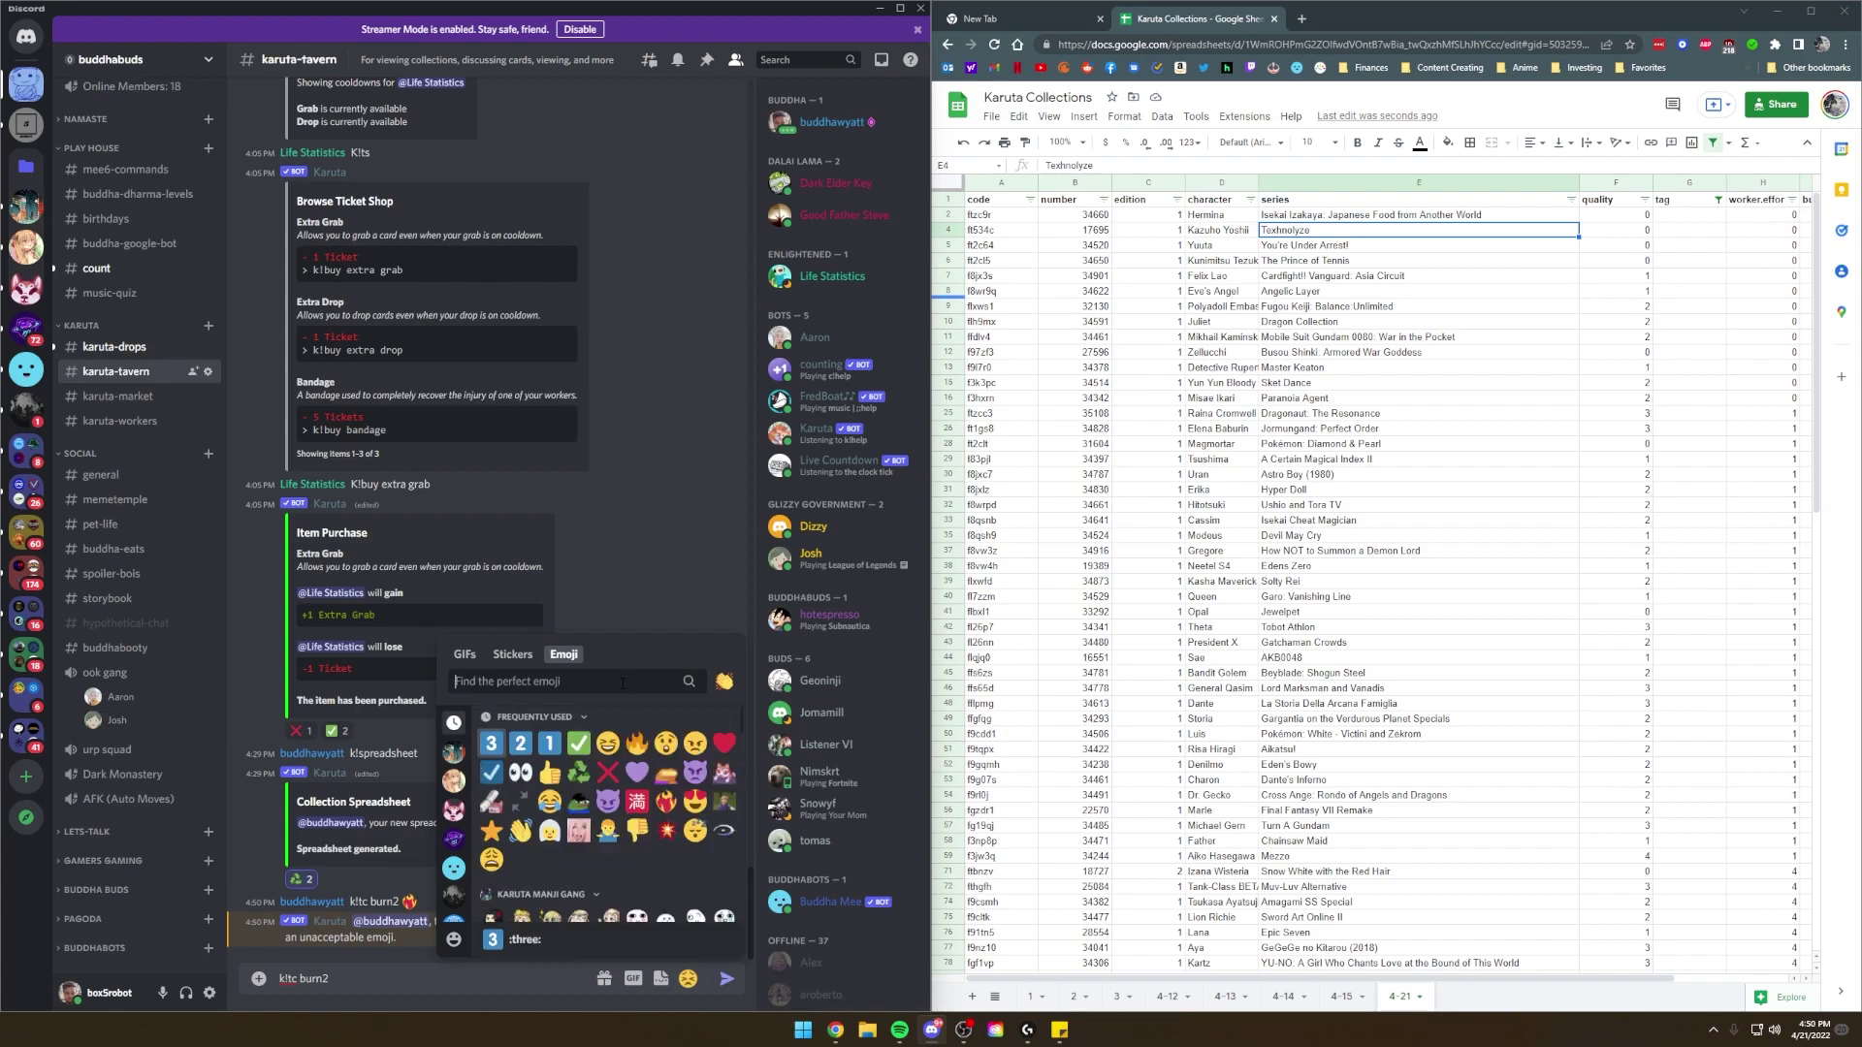
text(fire)
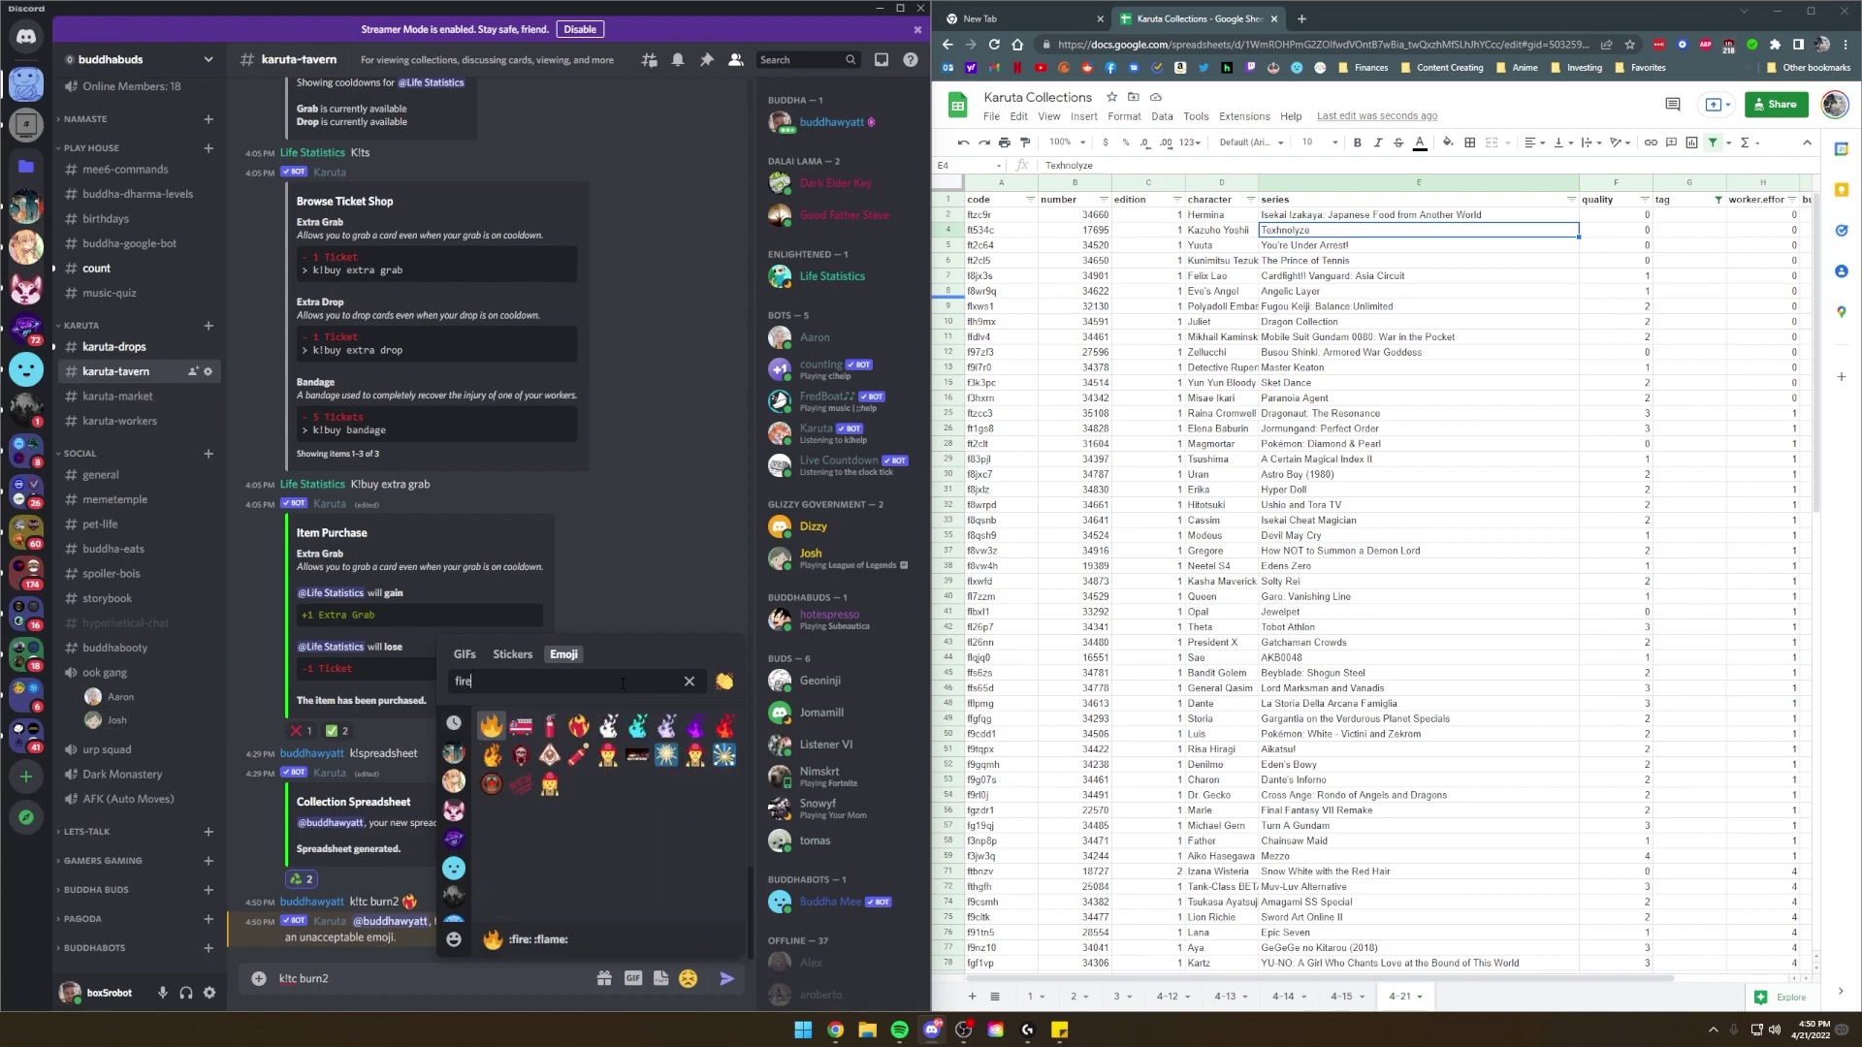
click(521, 726)
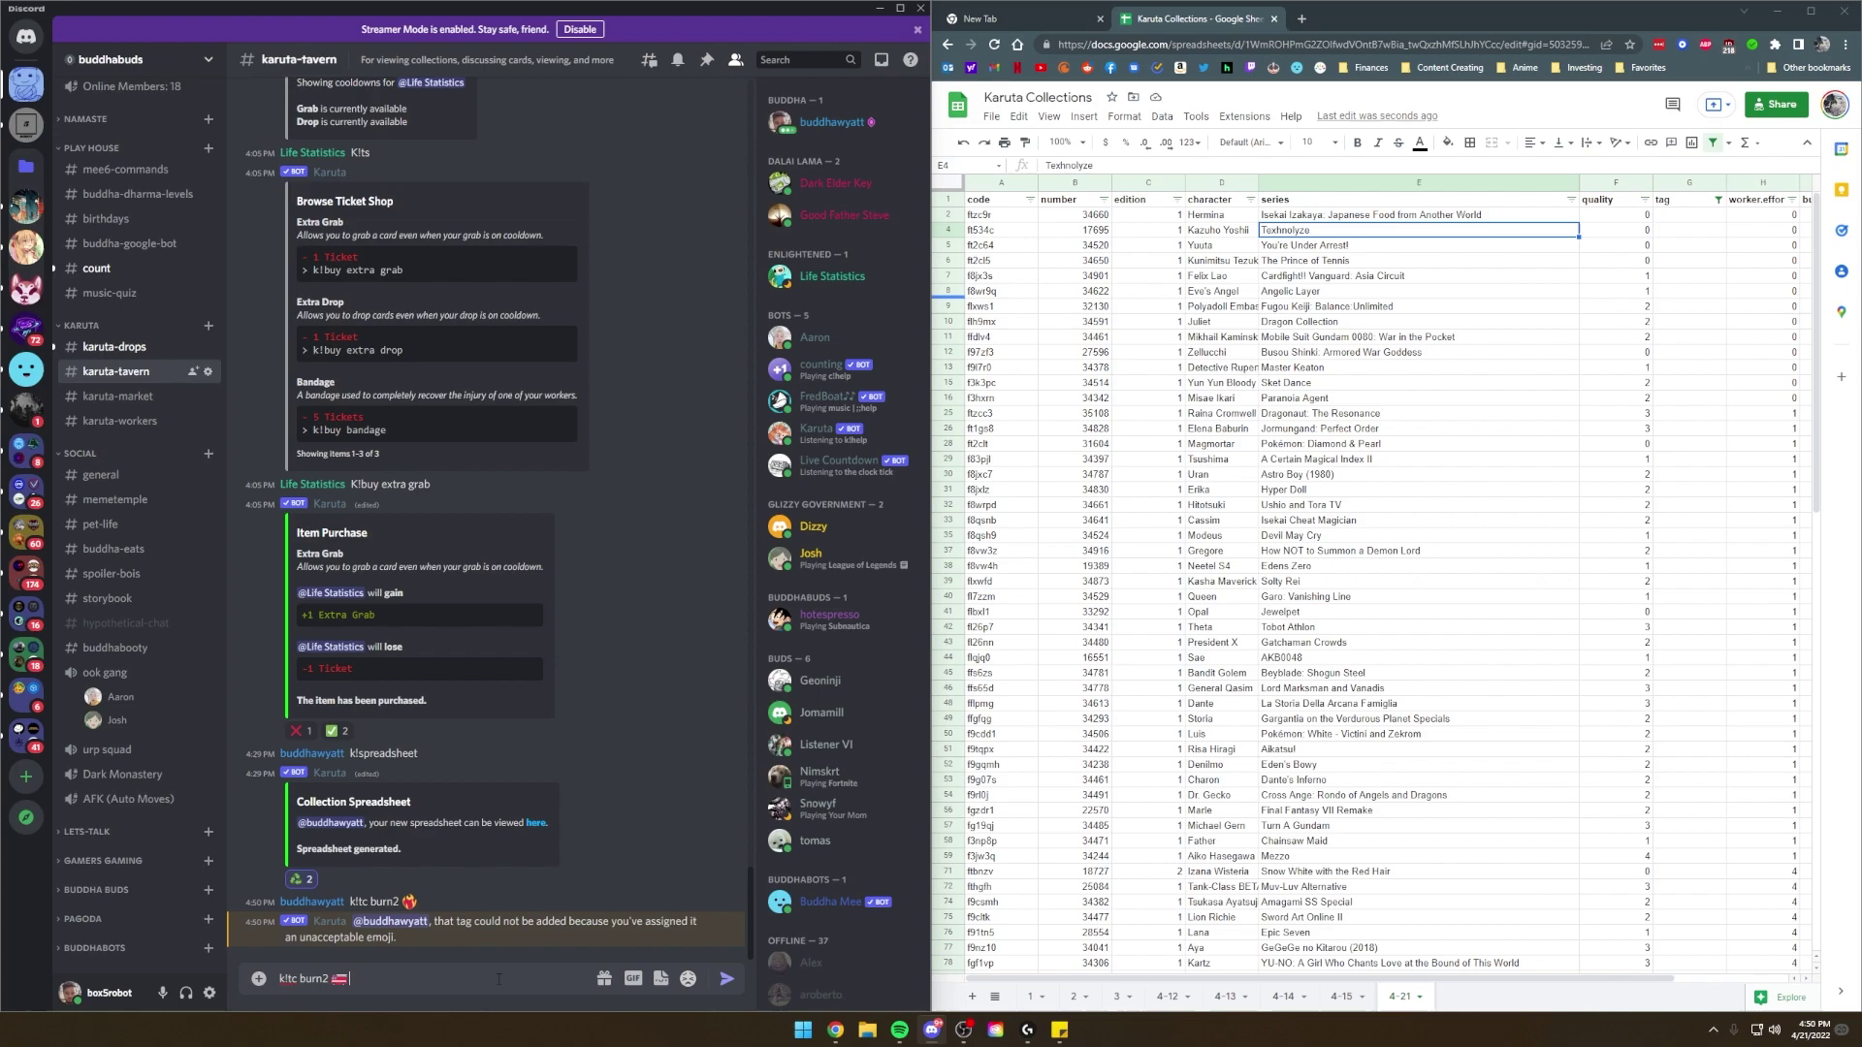
key(Return)
drag(507, 938, 583, 979)
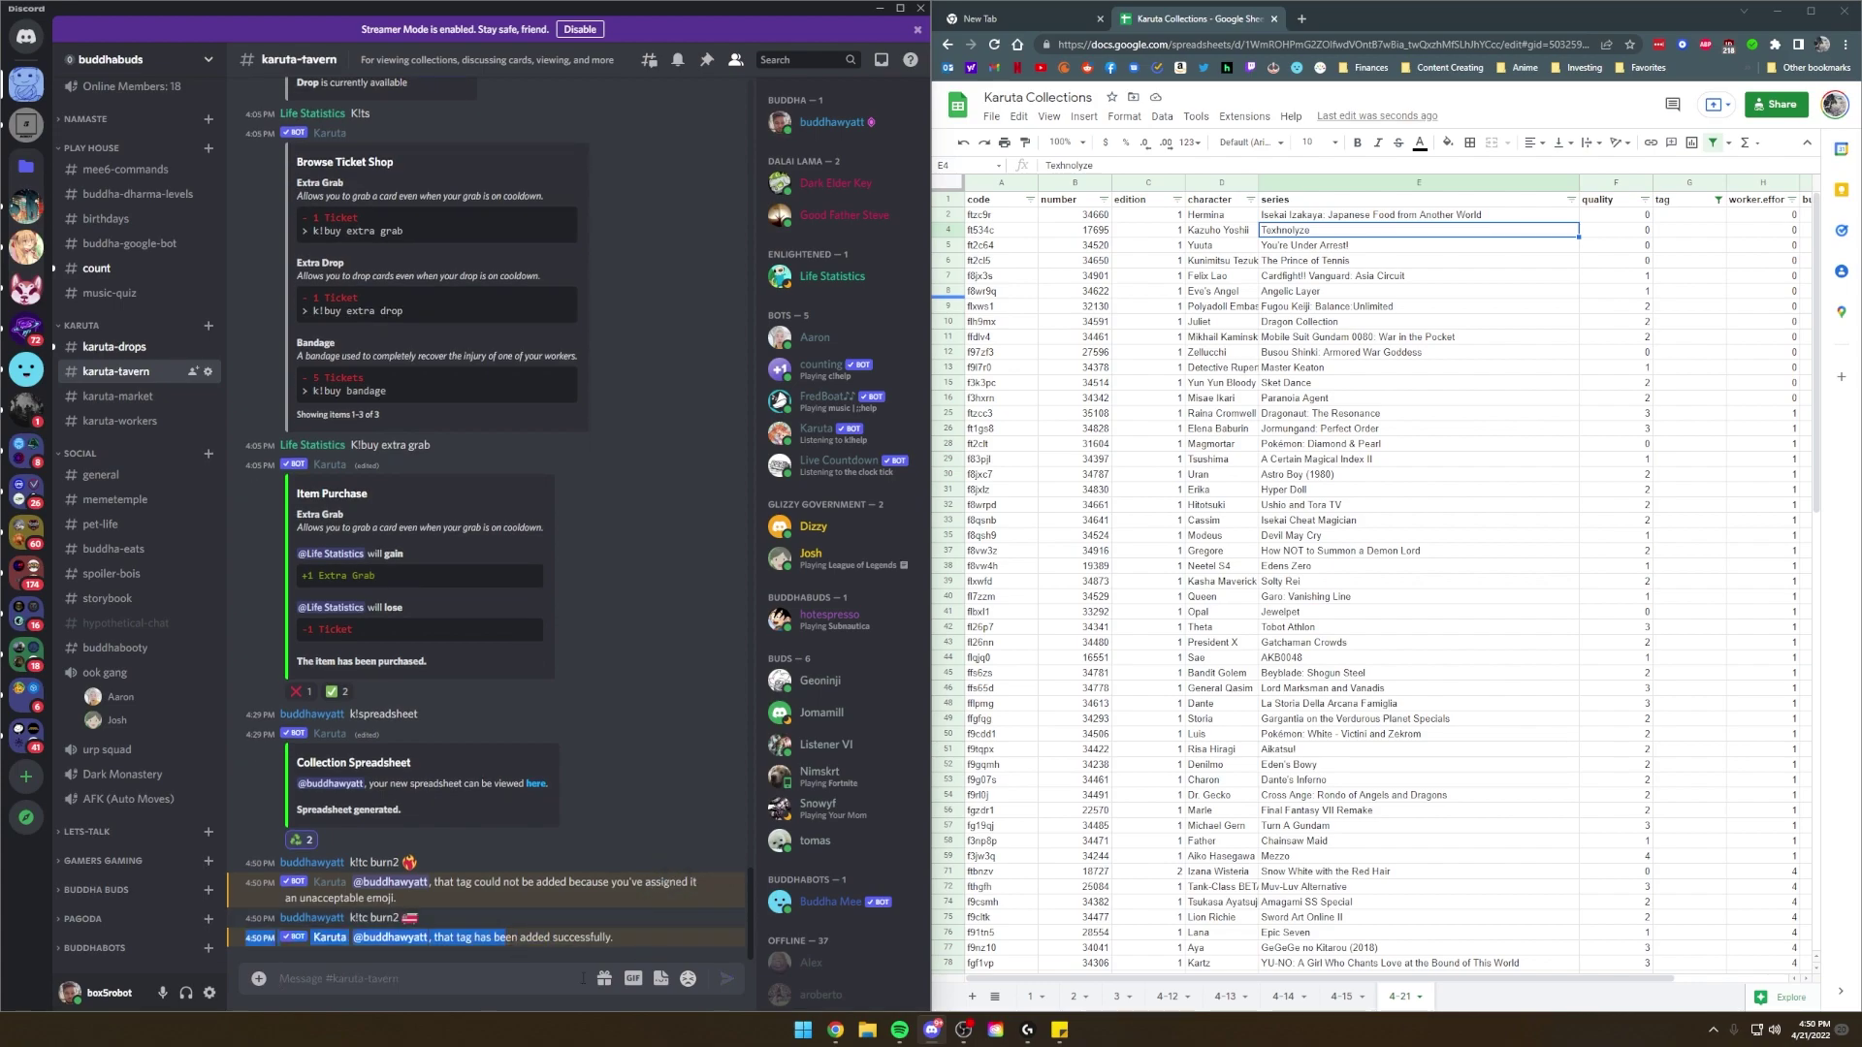
click(584, 977)
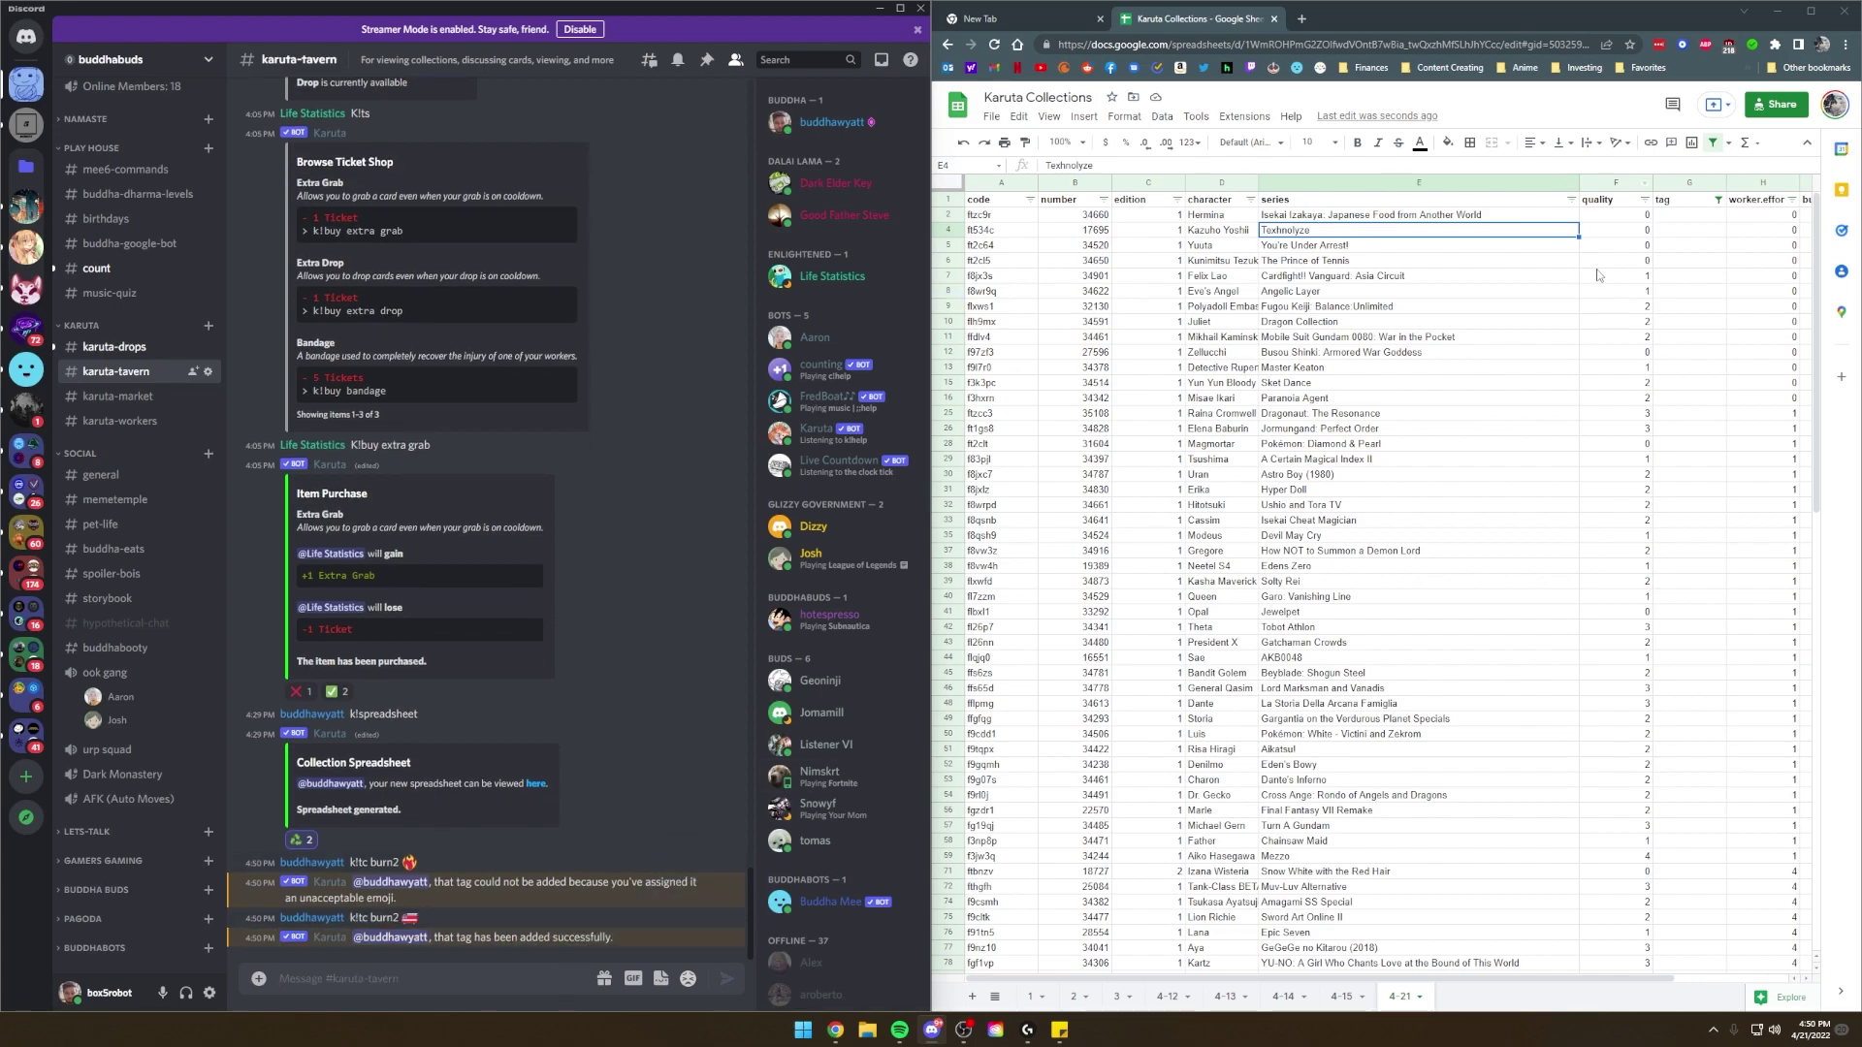
click(1375, 236)
drag(514, 937, 306, 939)
click(408, 977)
Maximize the spreadsheet window and copy the character and series of the Texhnolyze card from D4:E4.
click(1810, 11)
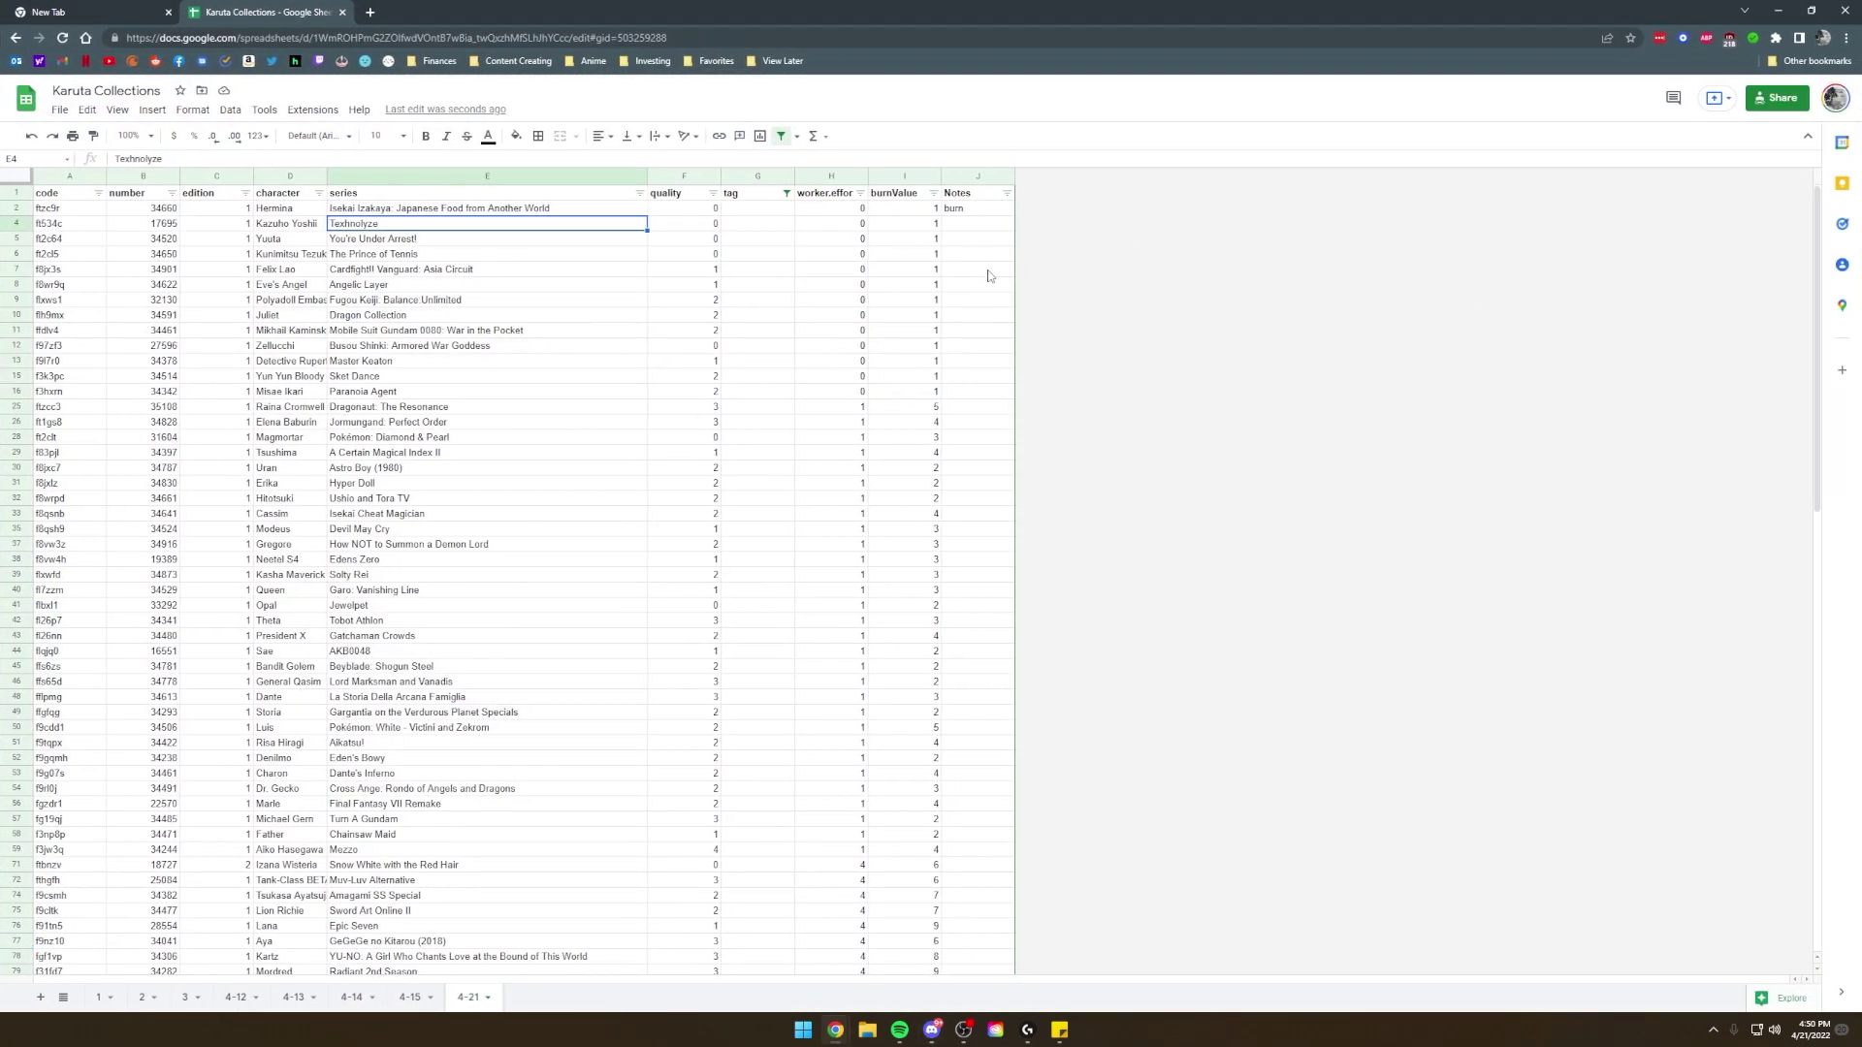
click(989, 241)
drag(297, 227, 475, 271)
drag(498, 510, 498, 499)
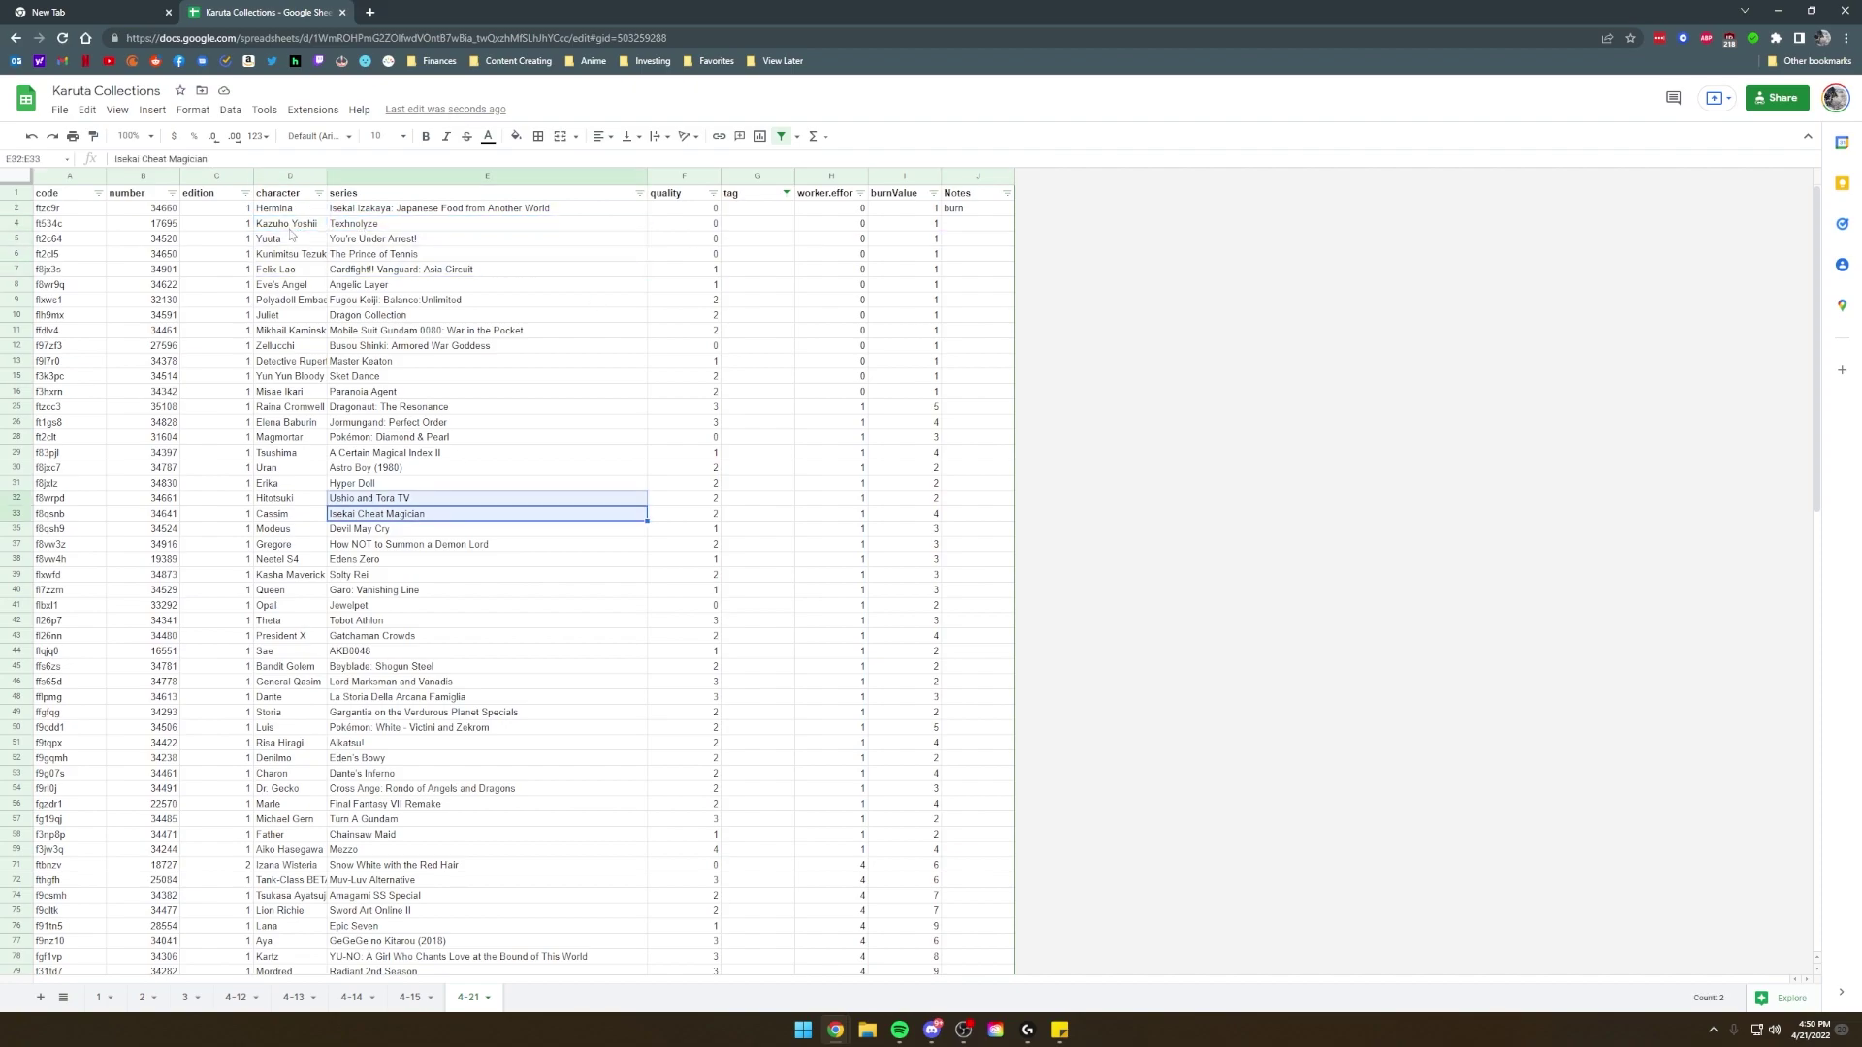
drag(291, 229, 413, 224)
key(shift+Left)
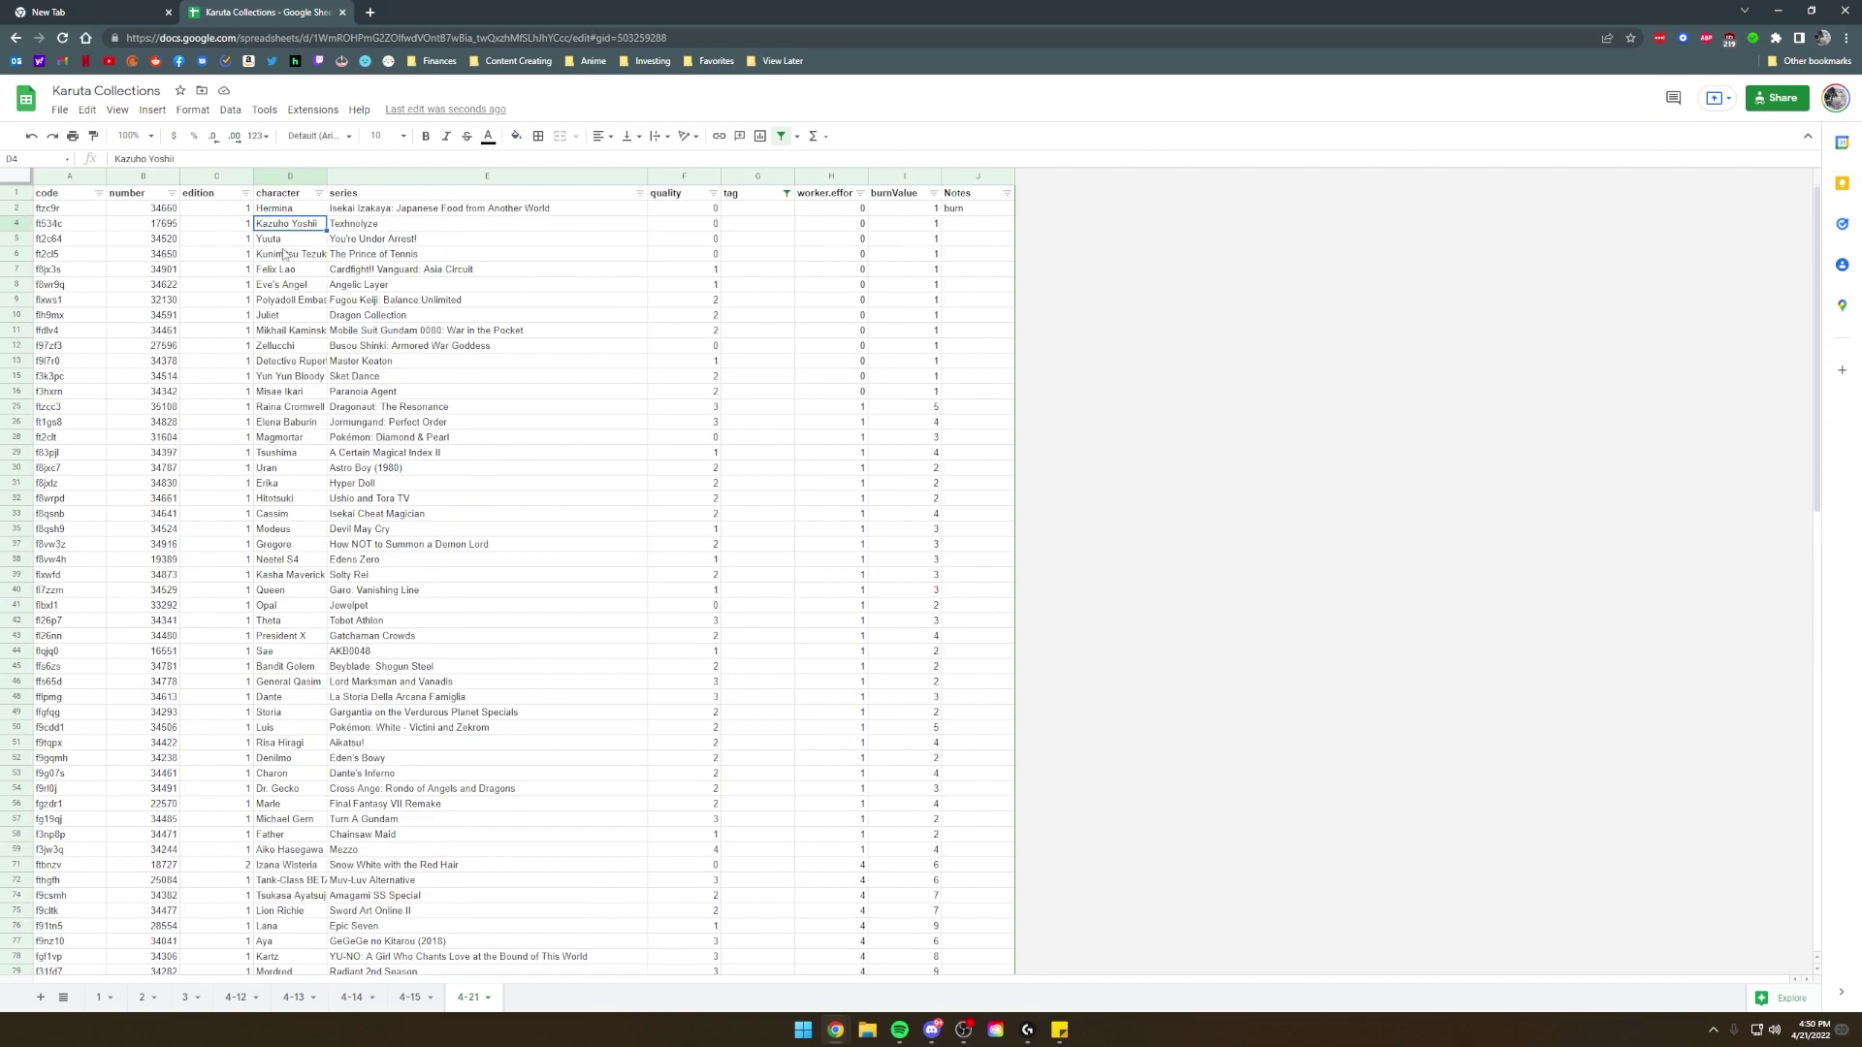
key(shift+Right)
key(ctrl+c)
Tile the spreadsheet beside a new browser window and search Google for the copied "Kazuho Yoshii Texhnolyze".
key(super+Right)
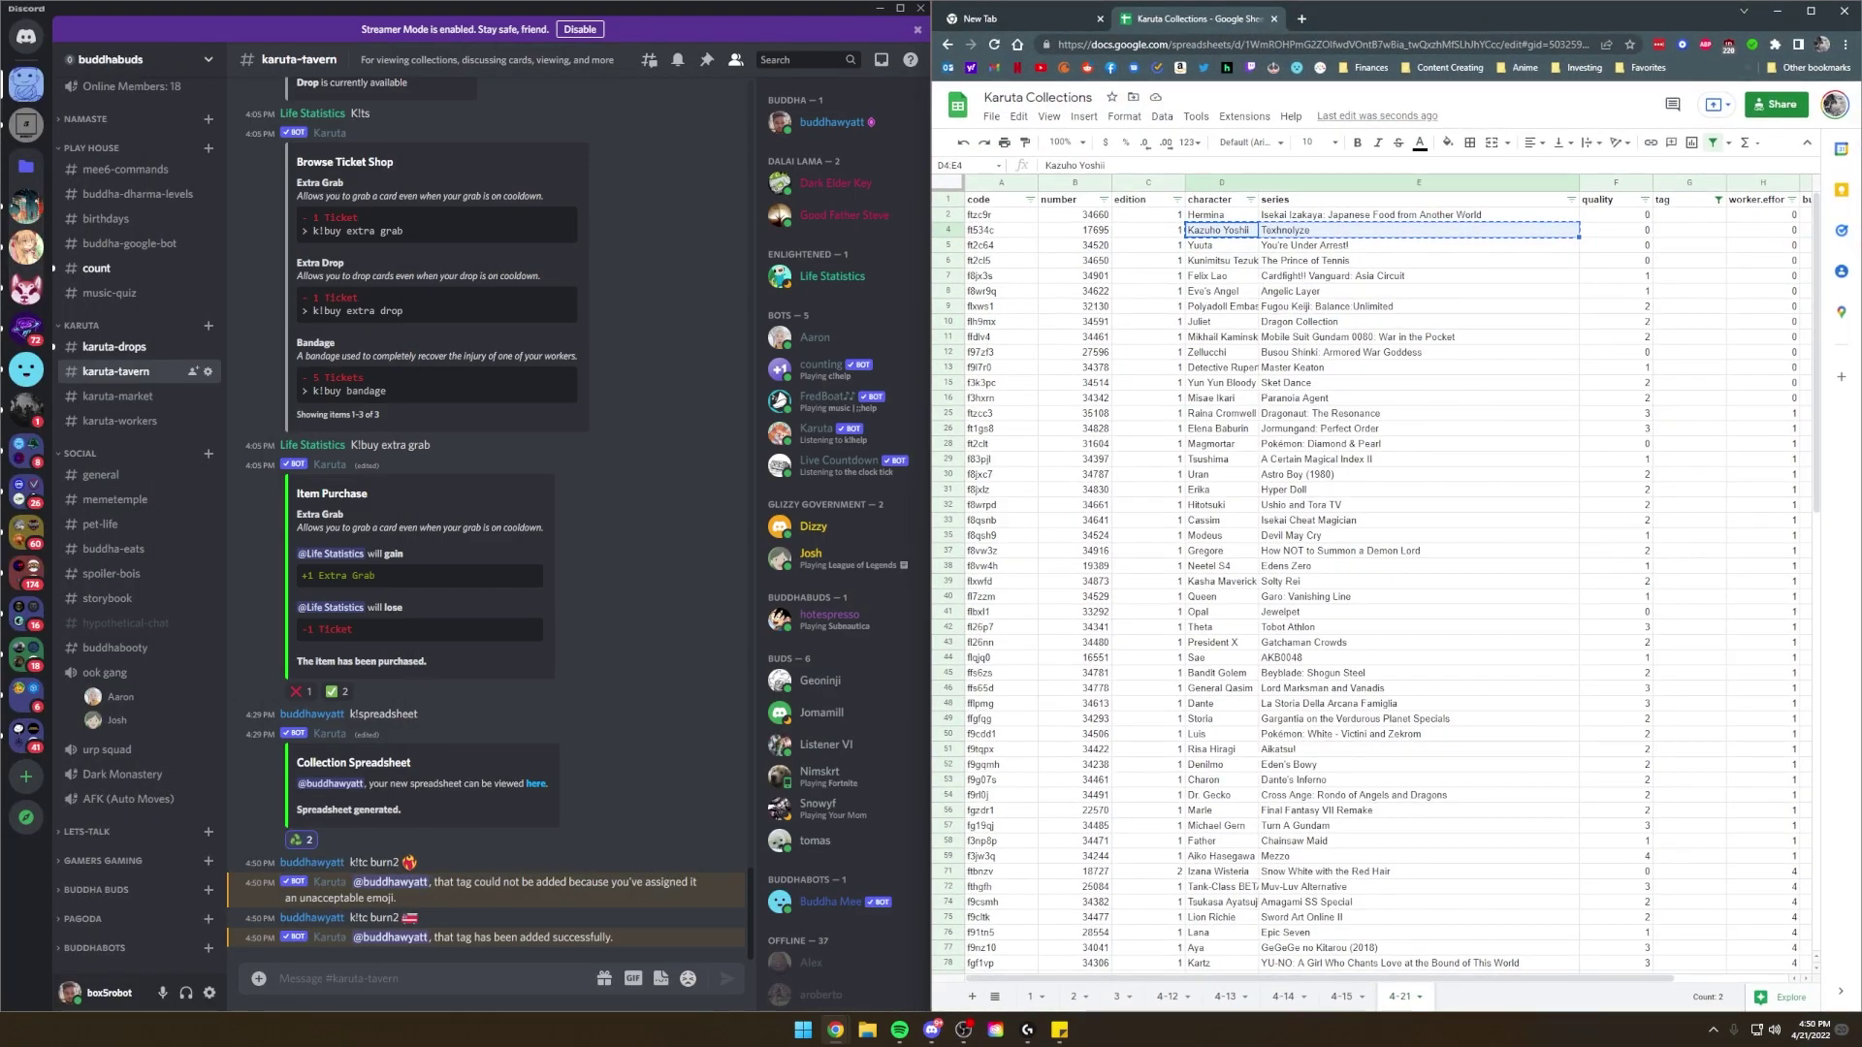
key(ctrl+n)
key(super+Left)
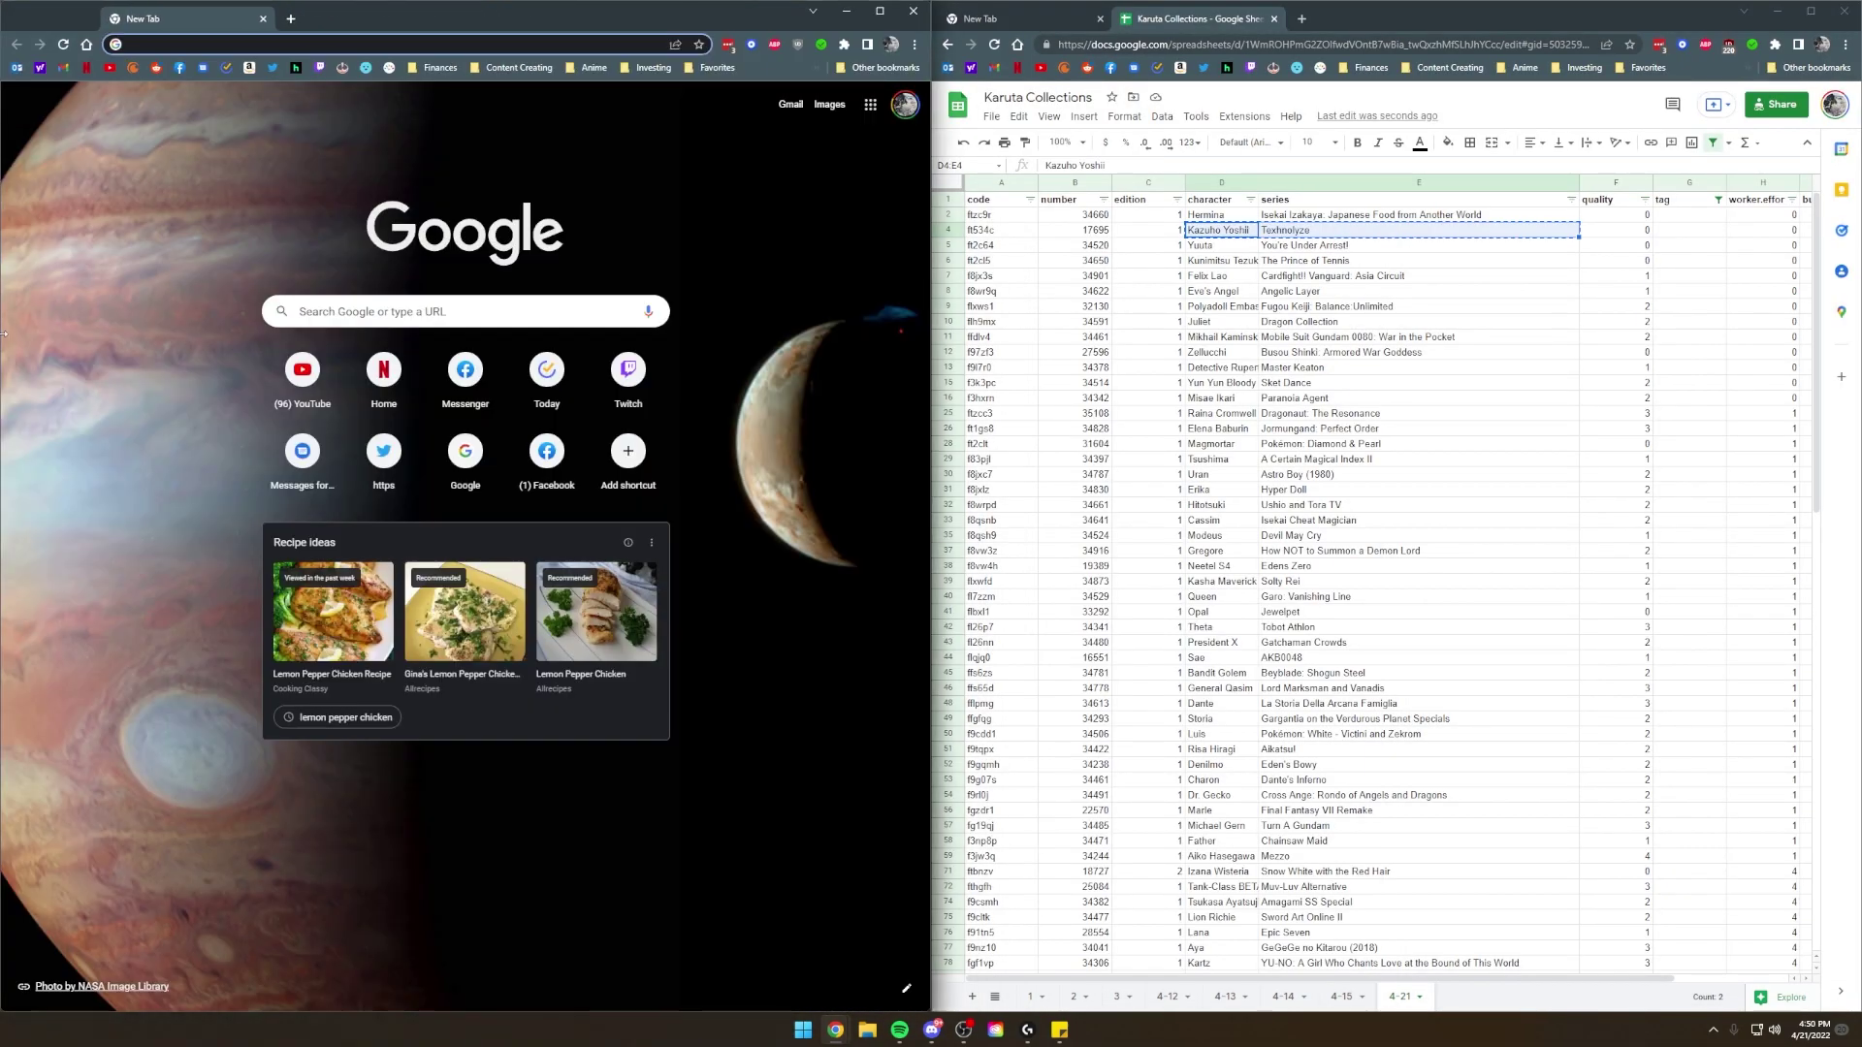
key(ctrl+v)
key(Return)
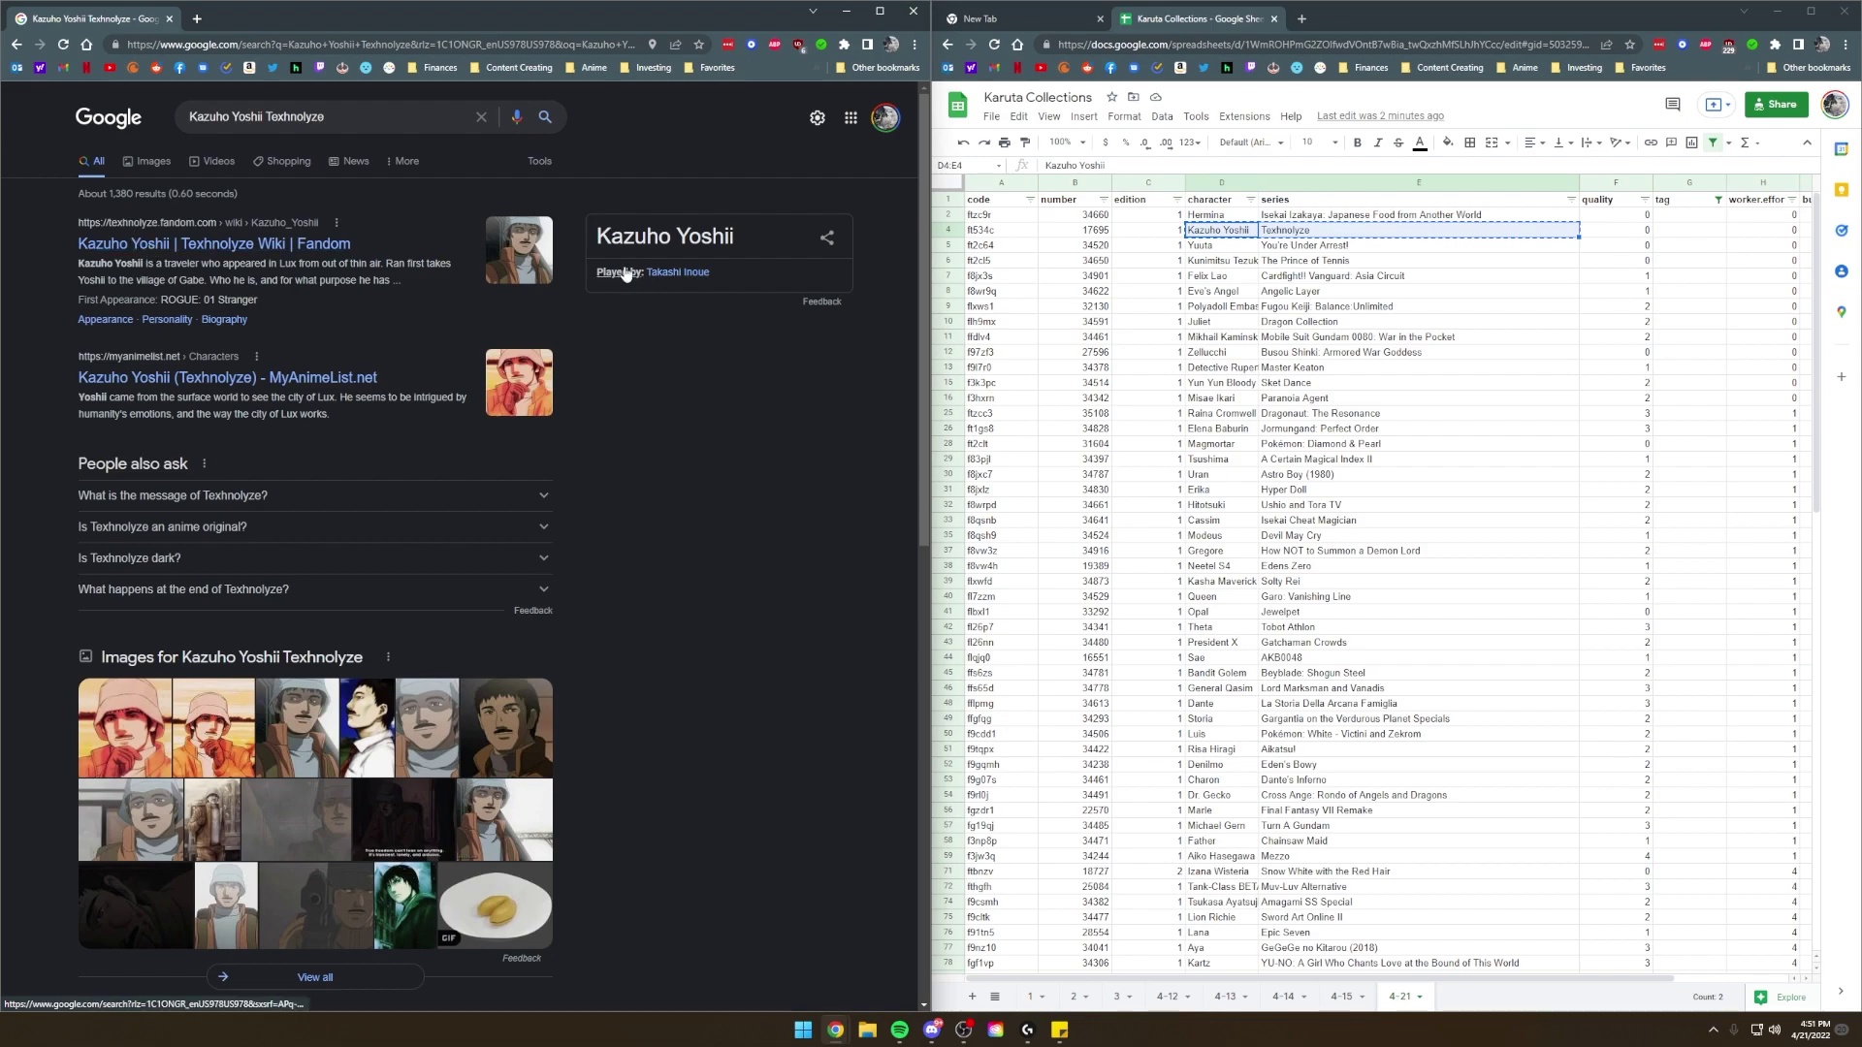
Open the Texhnolyze Wiki page on Kazuho Yoshii and check the card's worker.effort, burnValue and Notes cells in row 4.
click(176, 254)
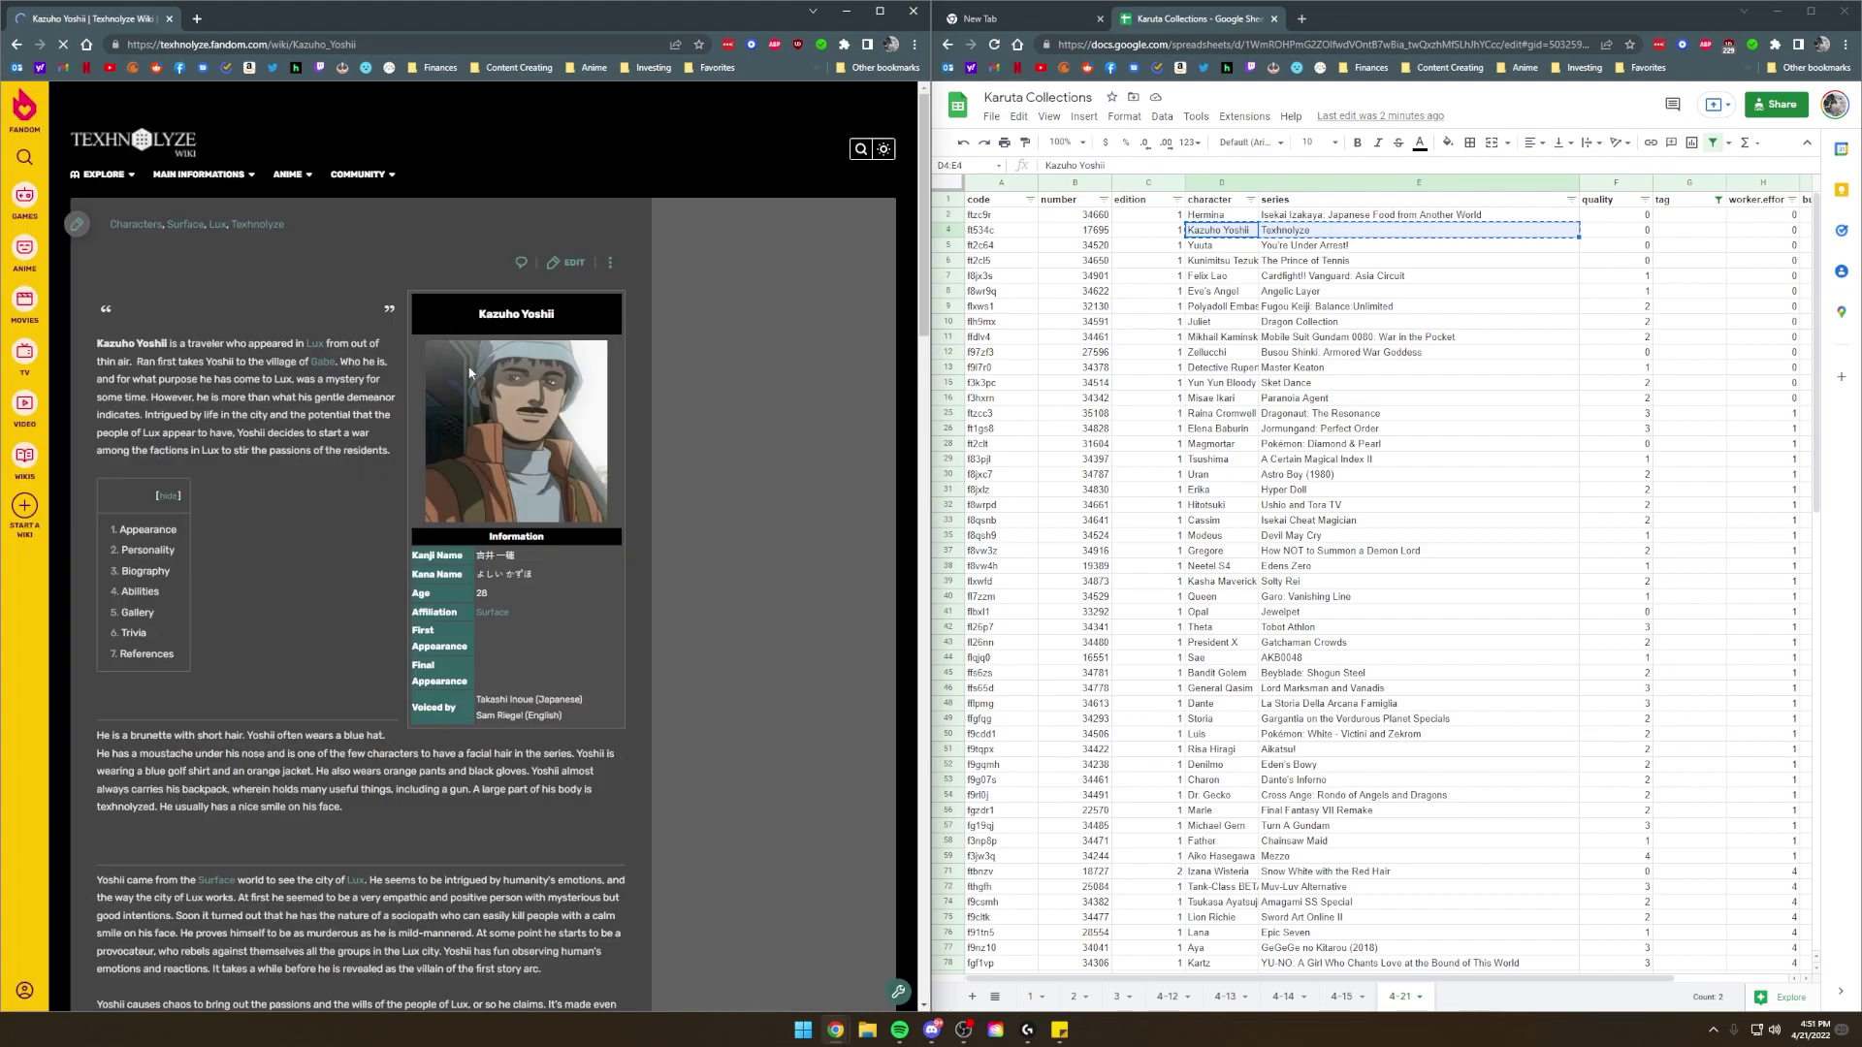
click(1748, 231)
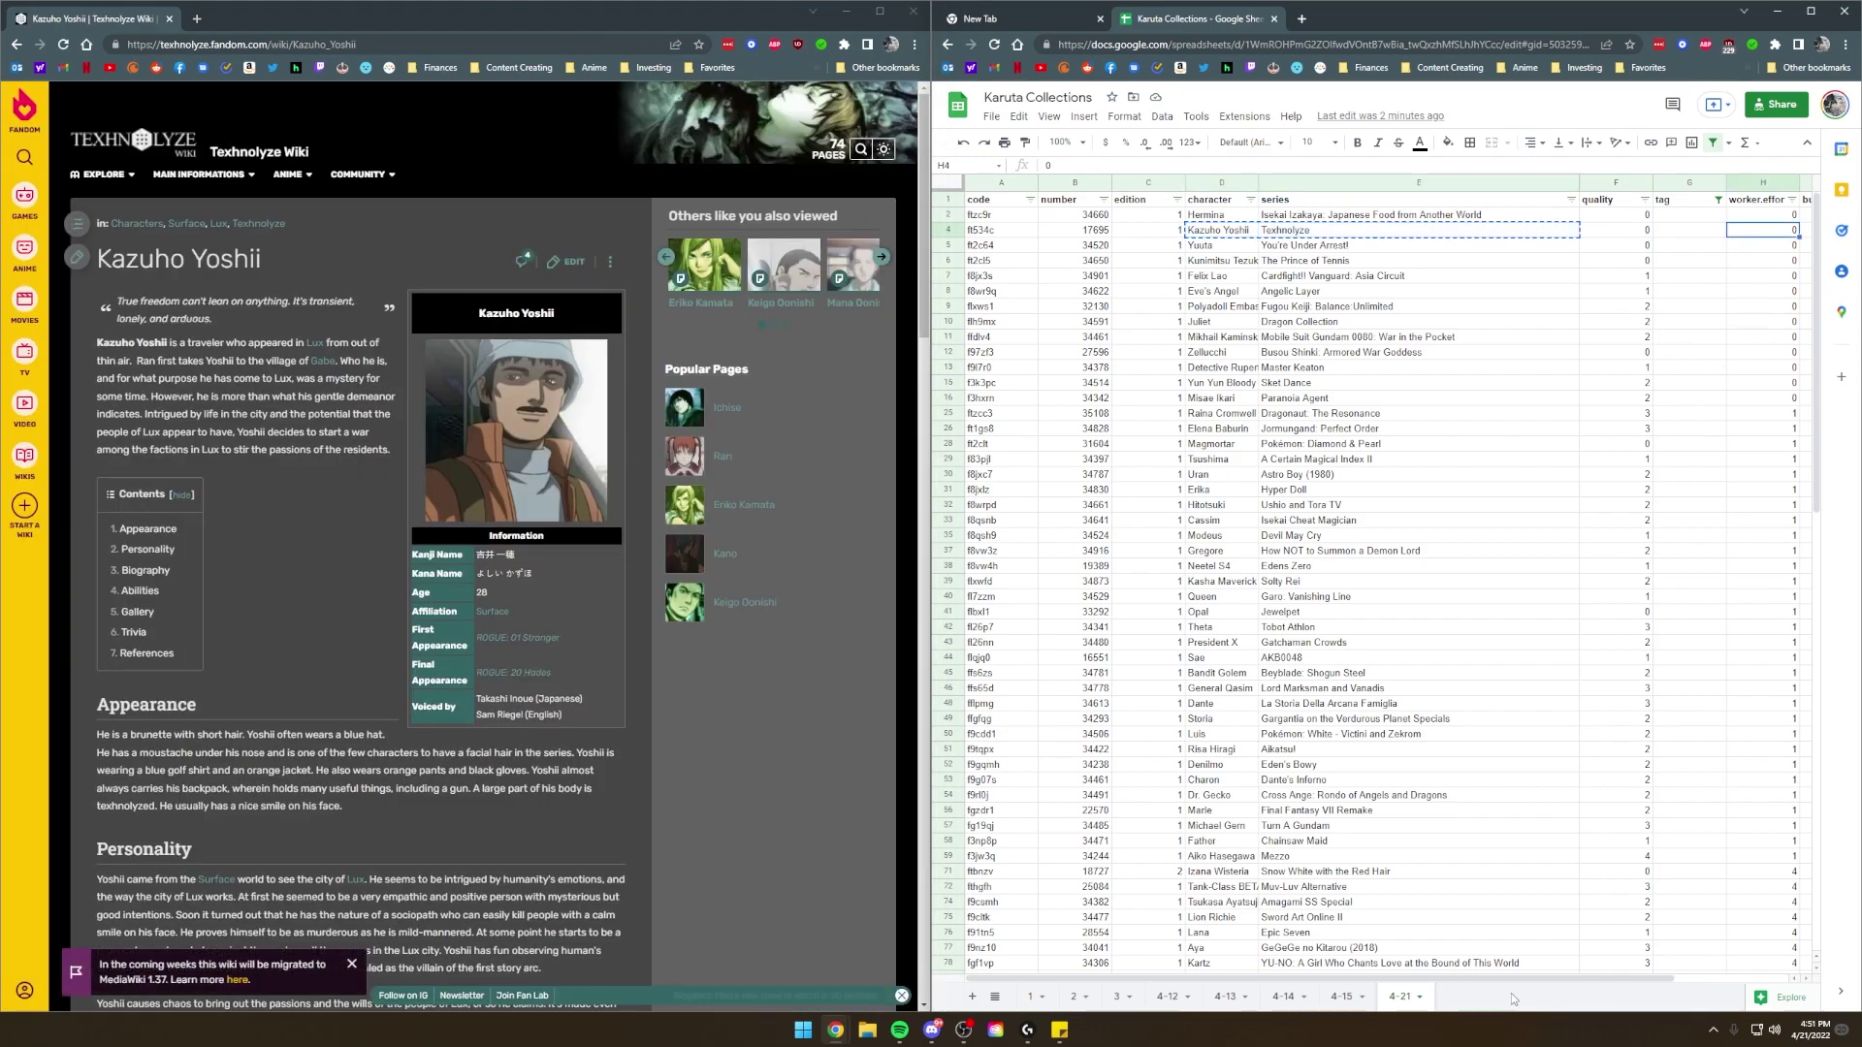
drag(1507, 979, 1616, 980)
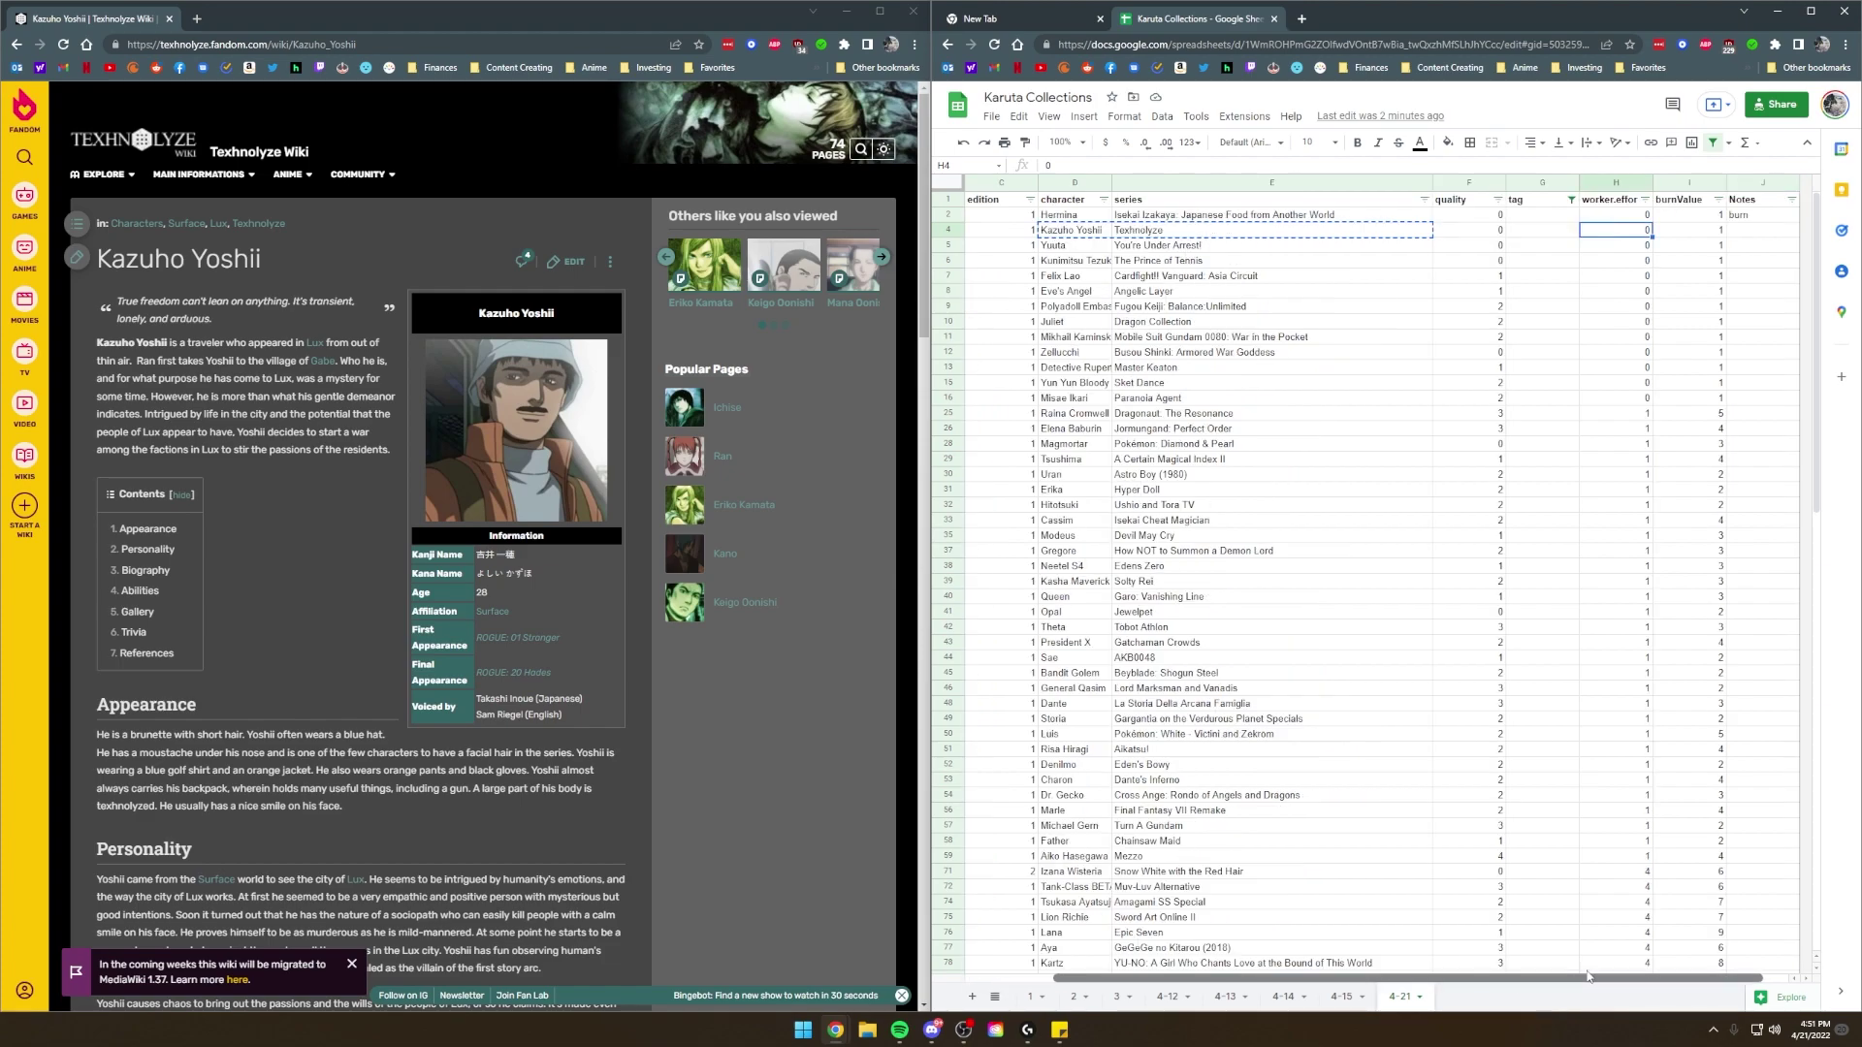
Enter burn in the Notes cell of the Texhnolyze row and search Google for the next card, "Yuuta You're Under Arrest!".
click(1760, 238)
text(burn)
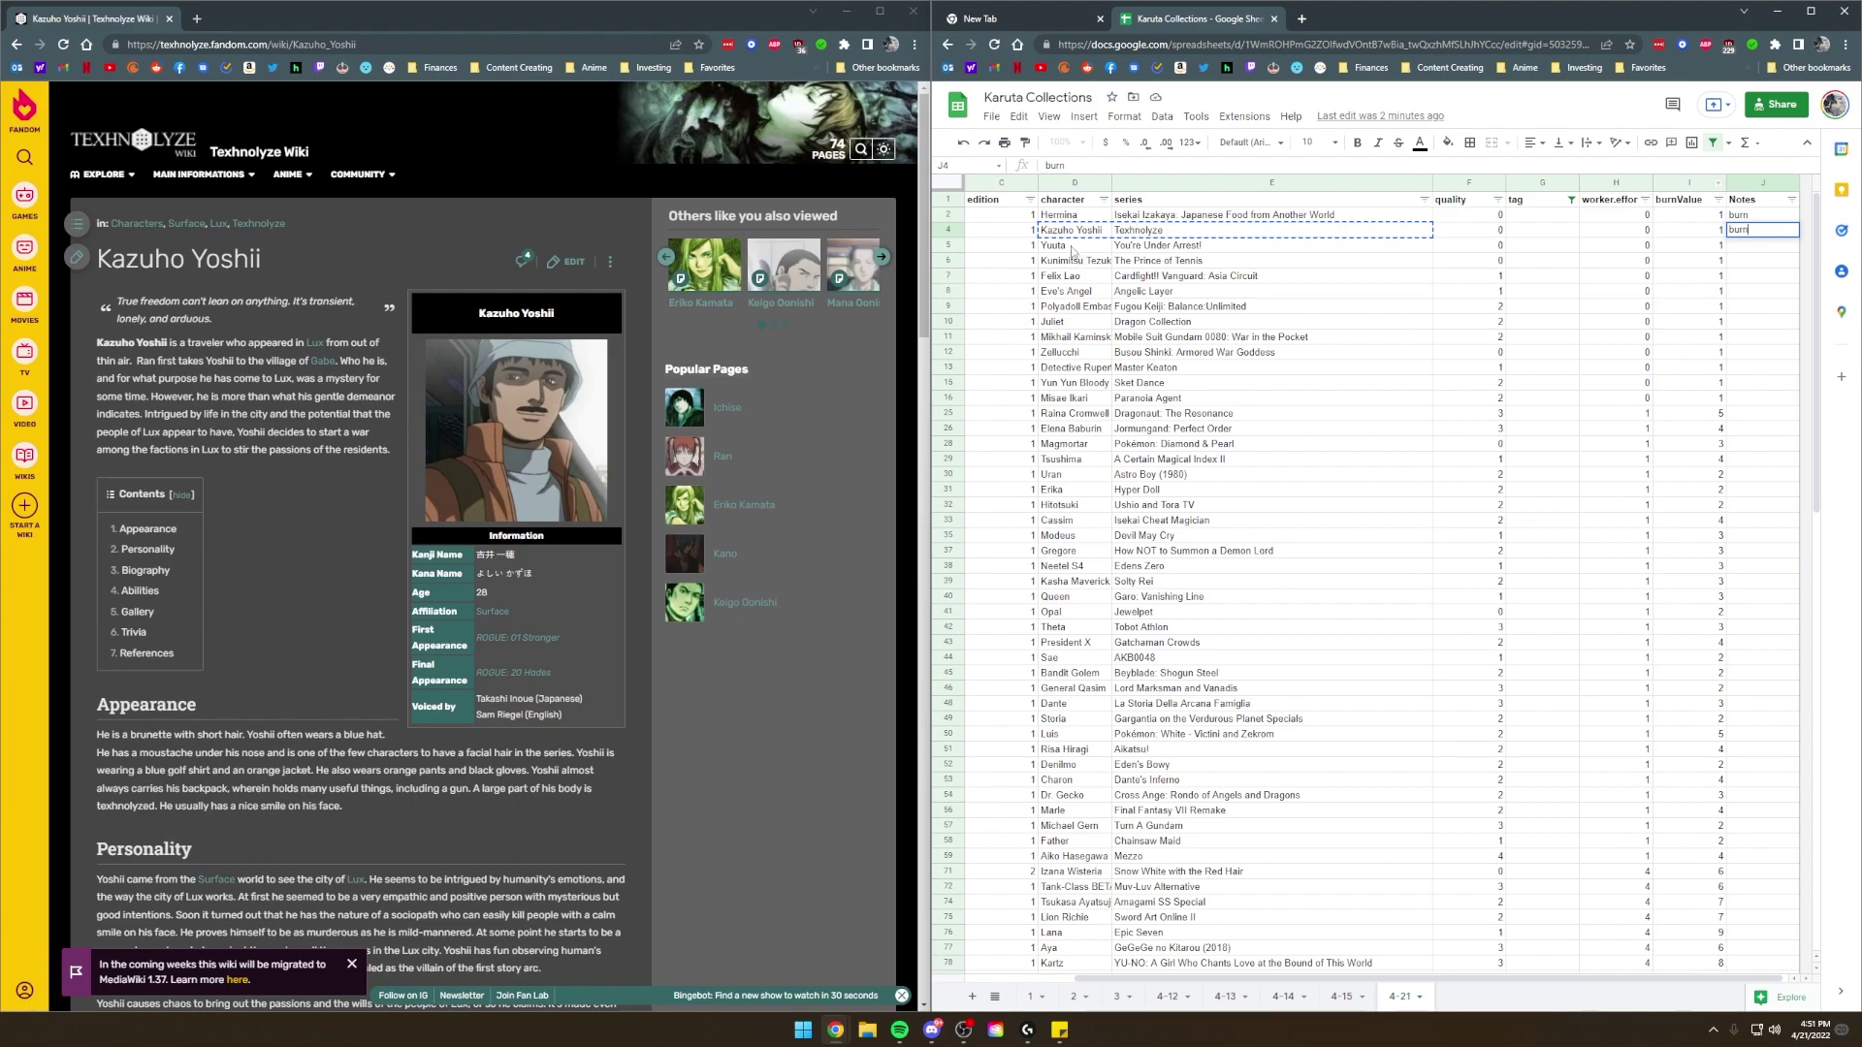
drag(1072, 251, 1188, 247)
key(ctrl+c)
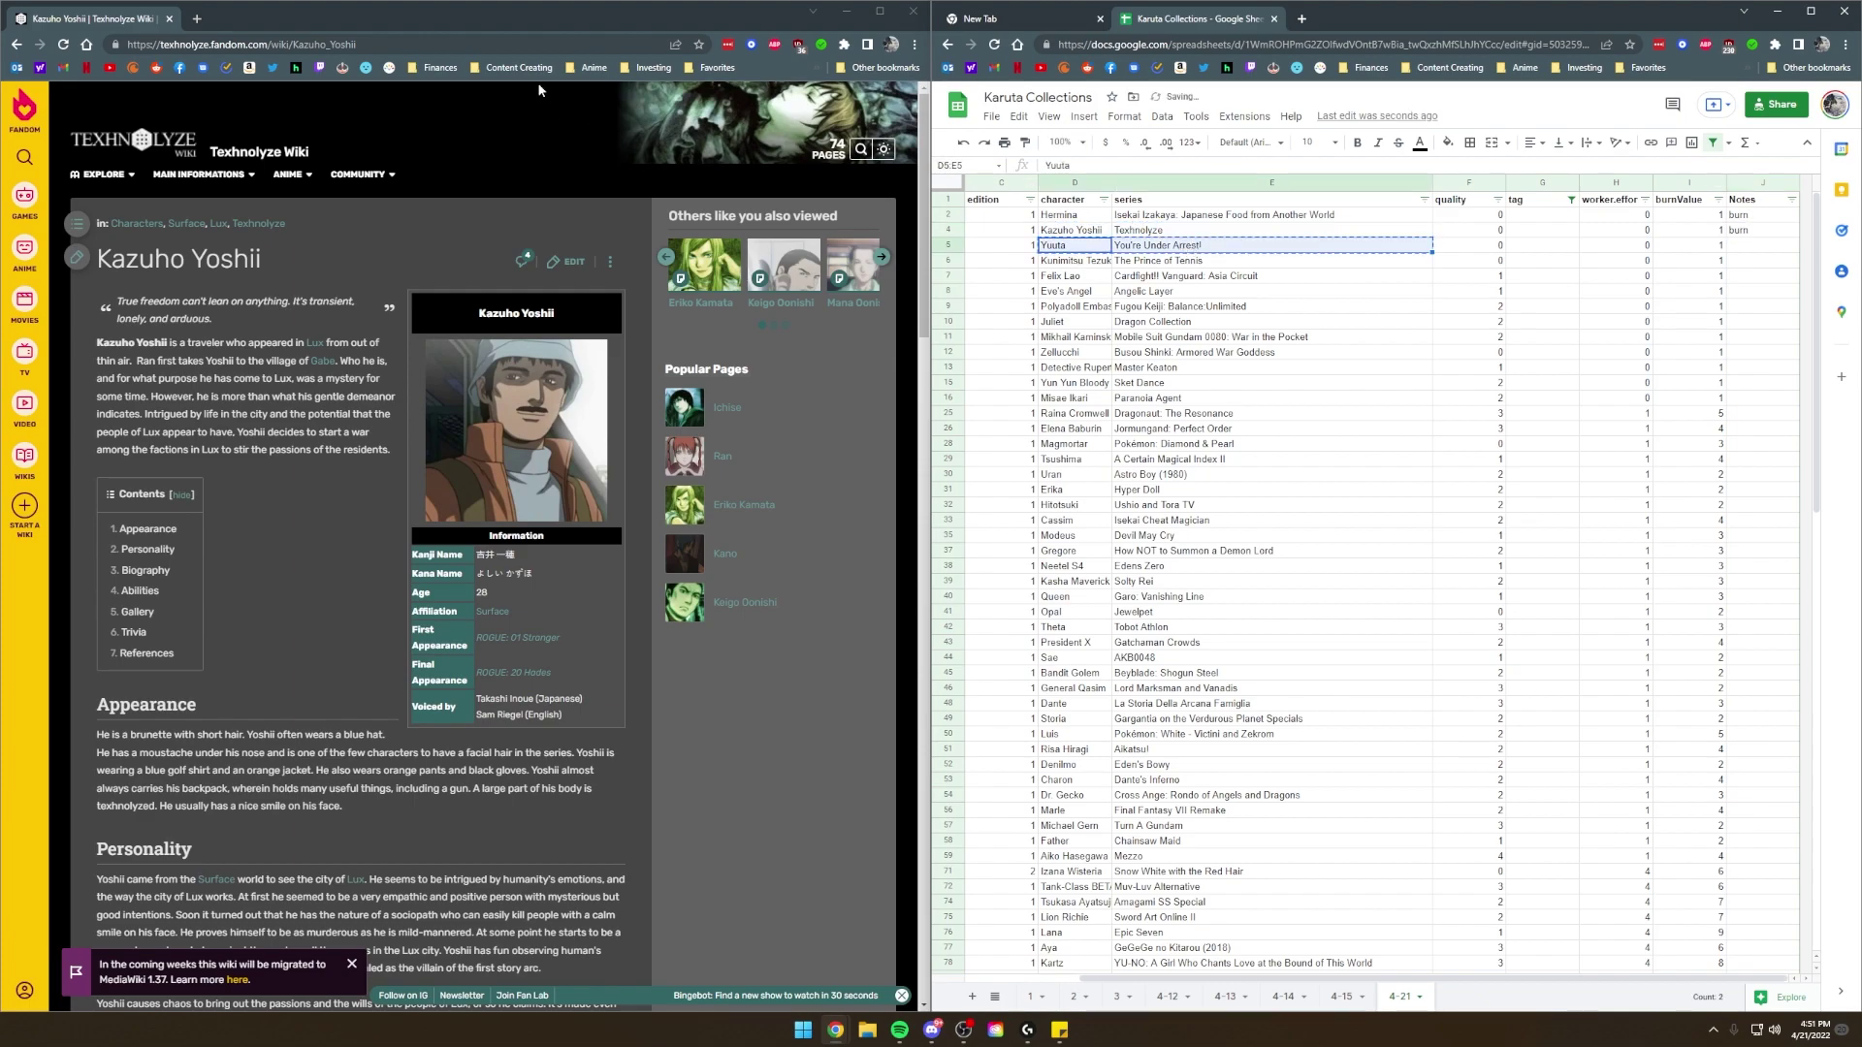
click(494, 44)
key(ctrl+v)
key(Return)
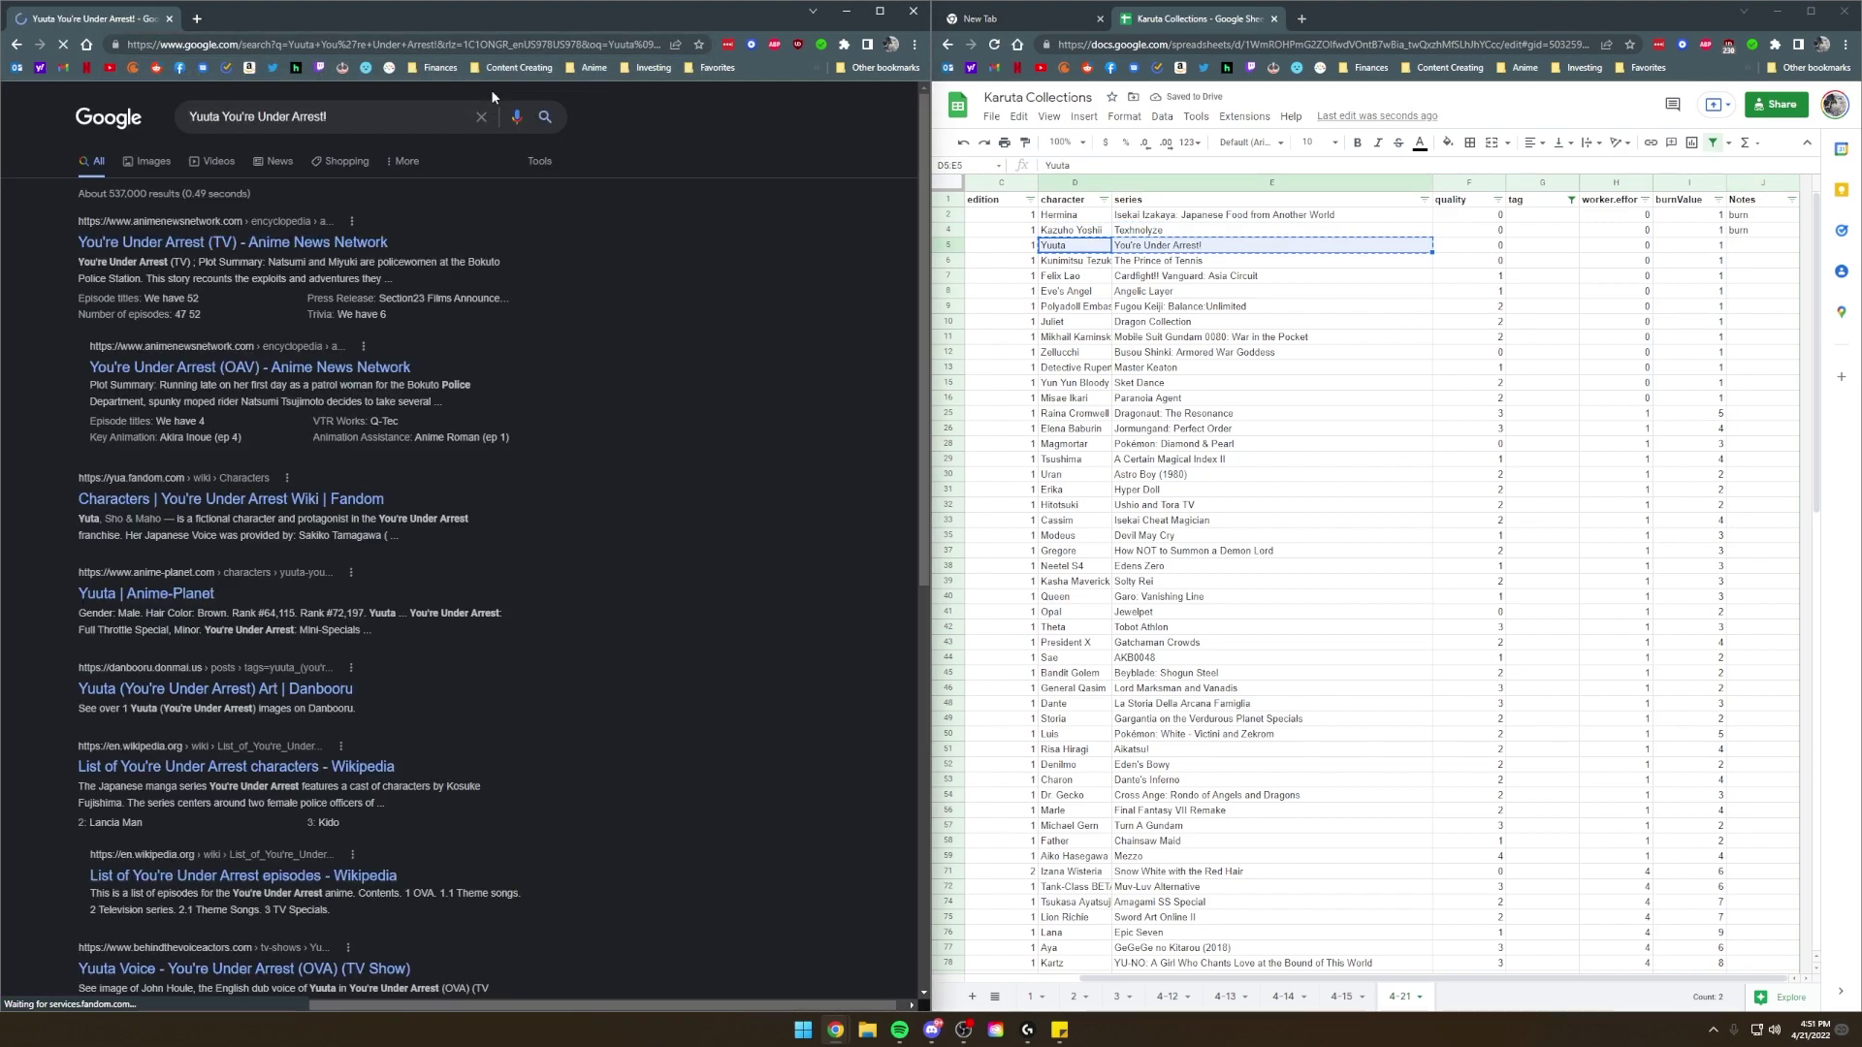
Look up Yuuta on the Anime News Network page and the You're Under Arrest Wiki Characters page.
click(269, 251)
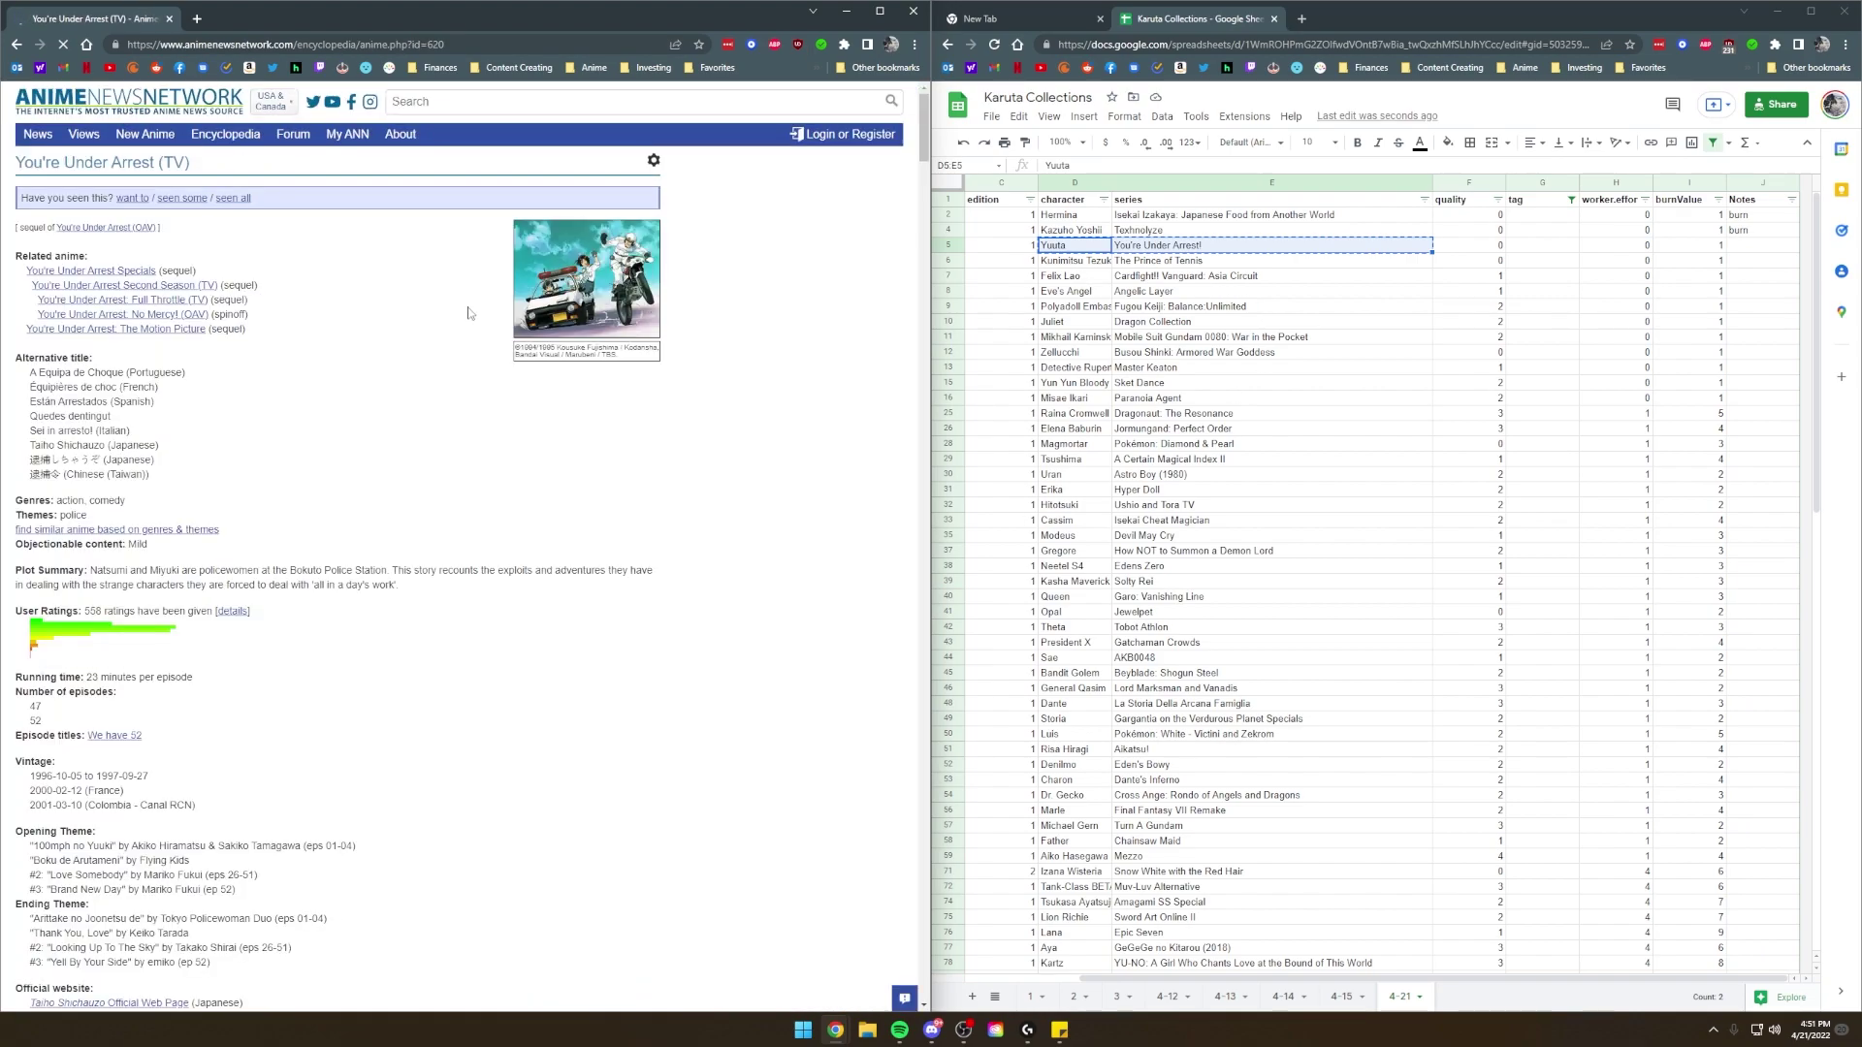
key(alt+Left)
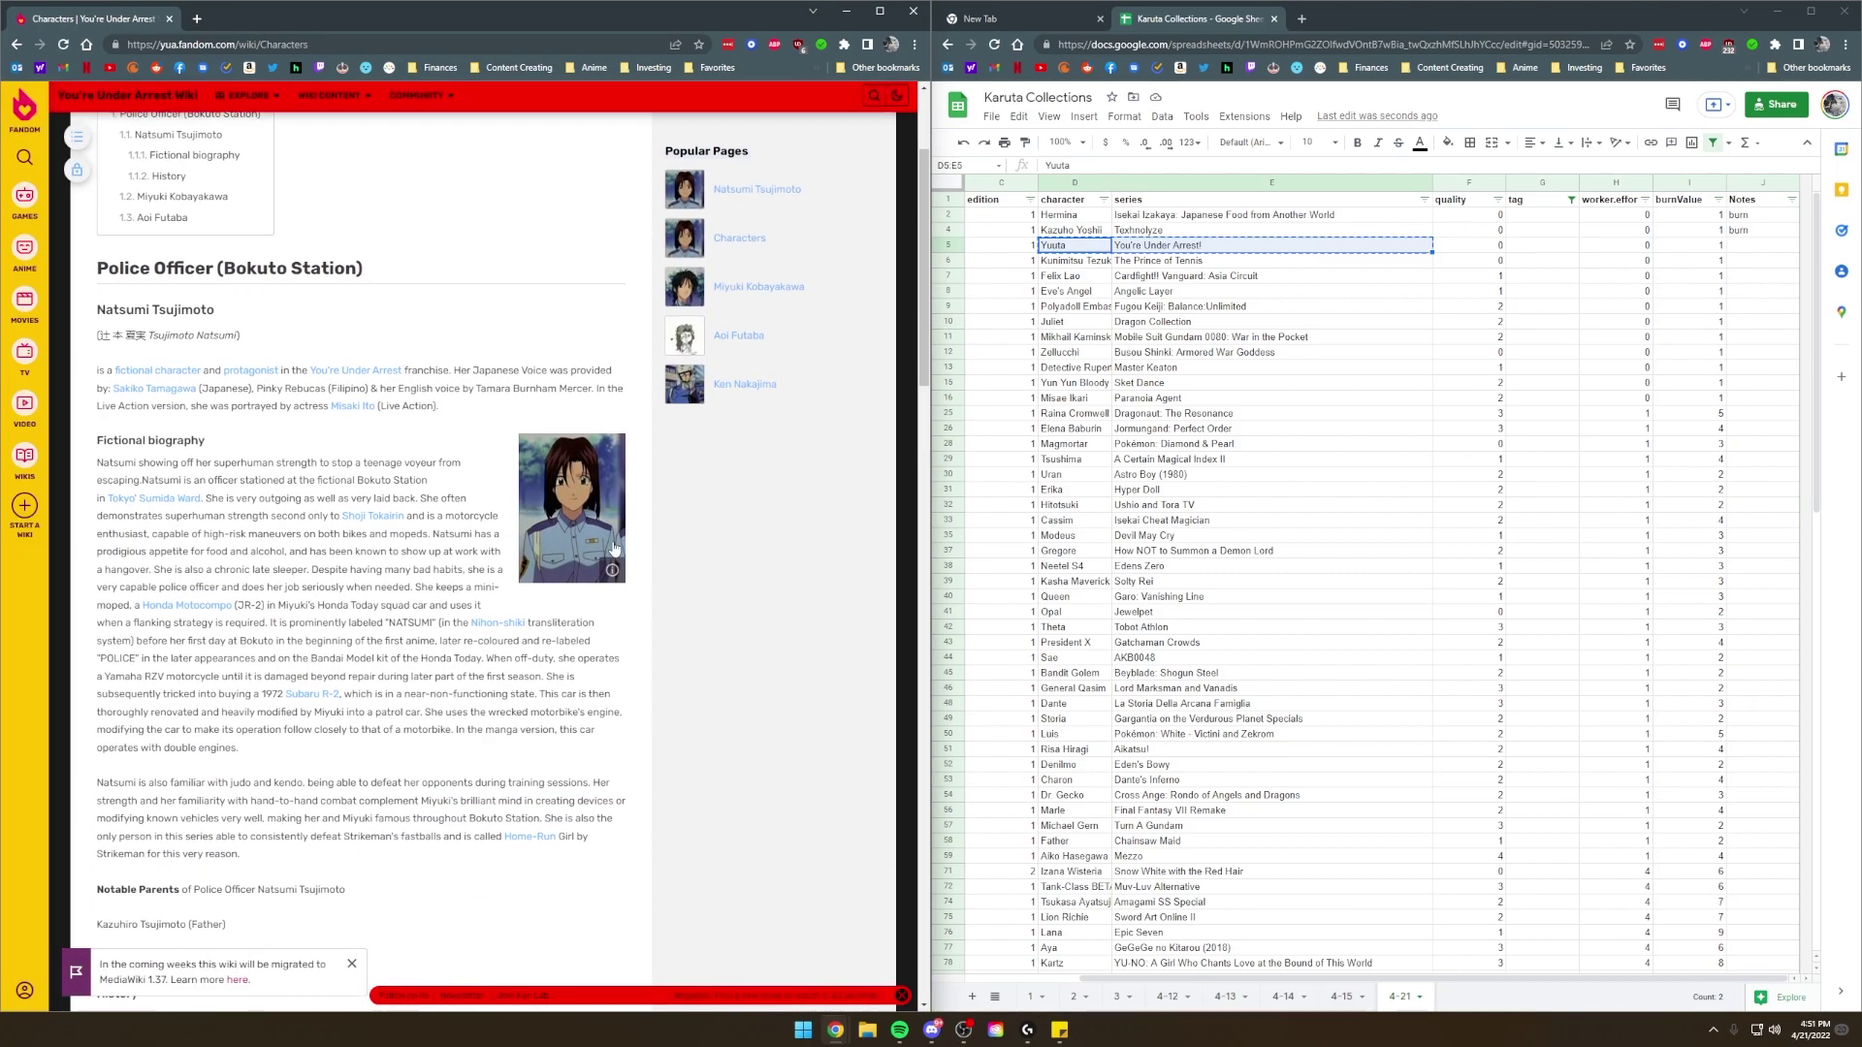
triple_click(121, 463)
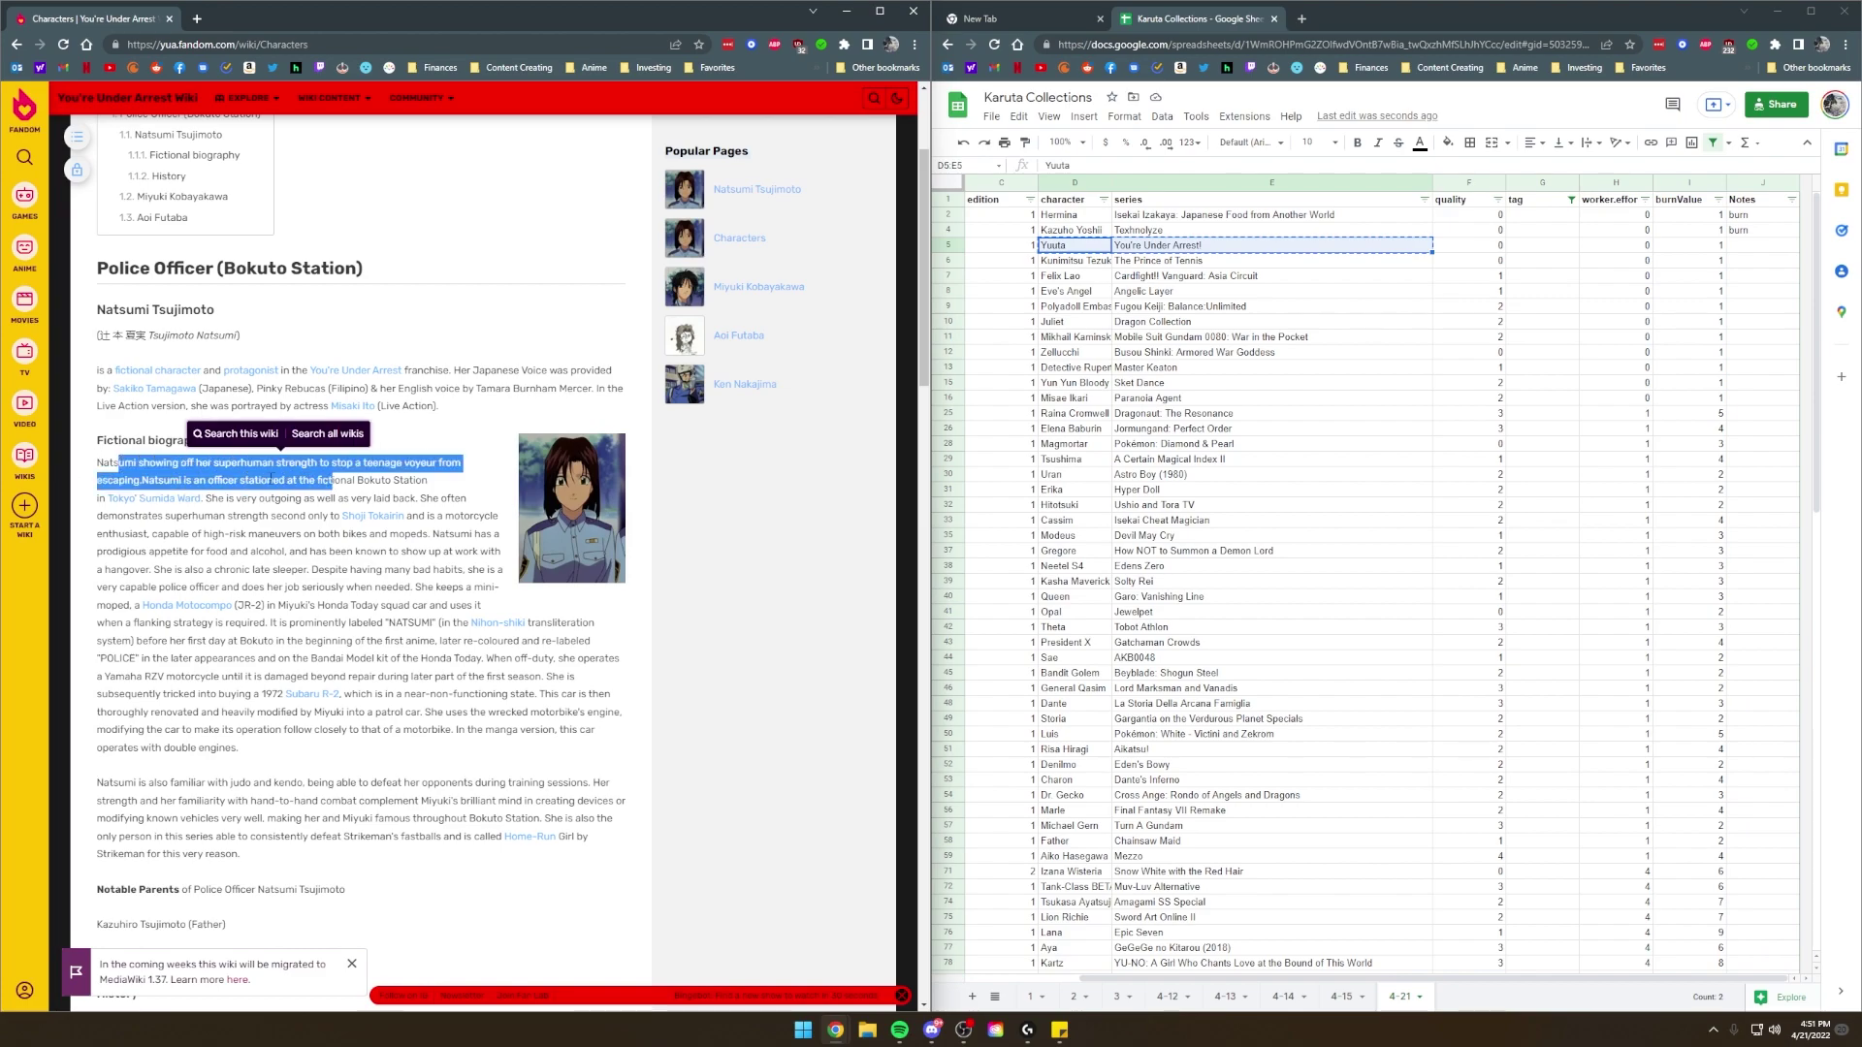
scroll(337, 533, up, 2)
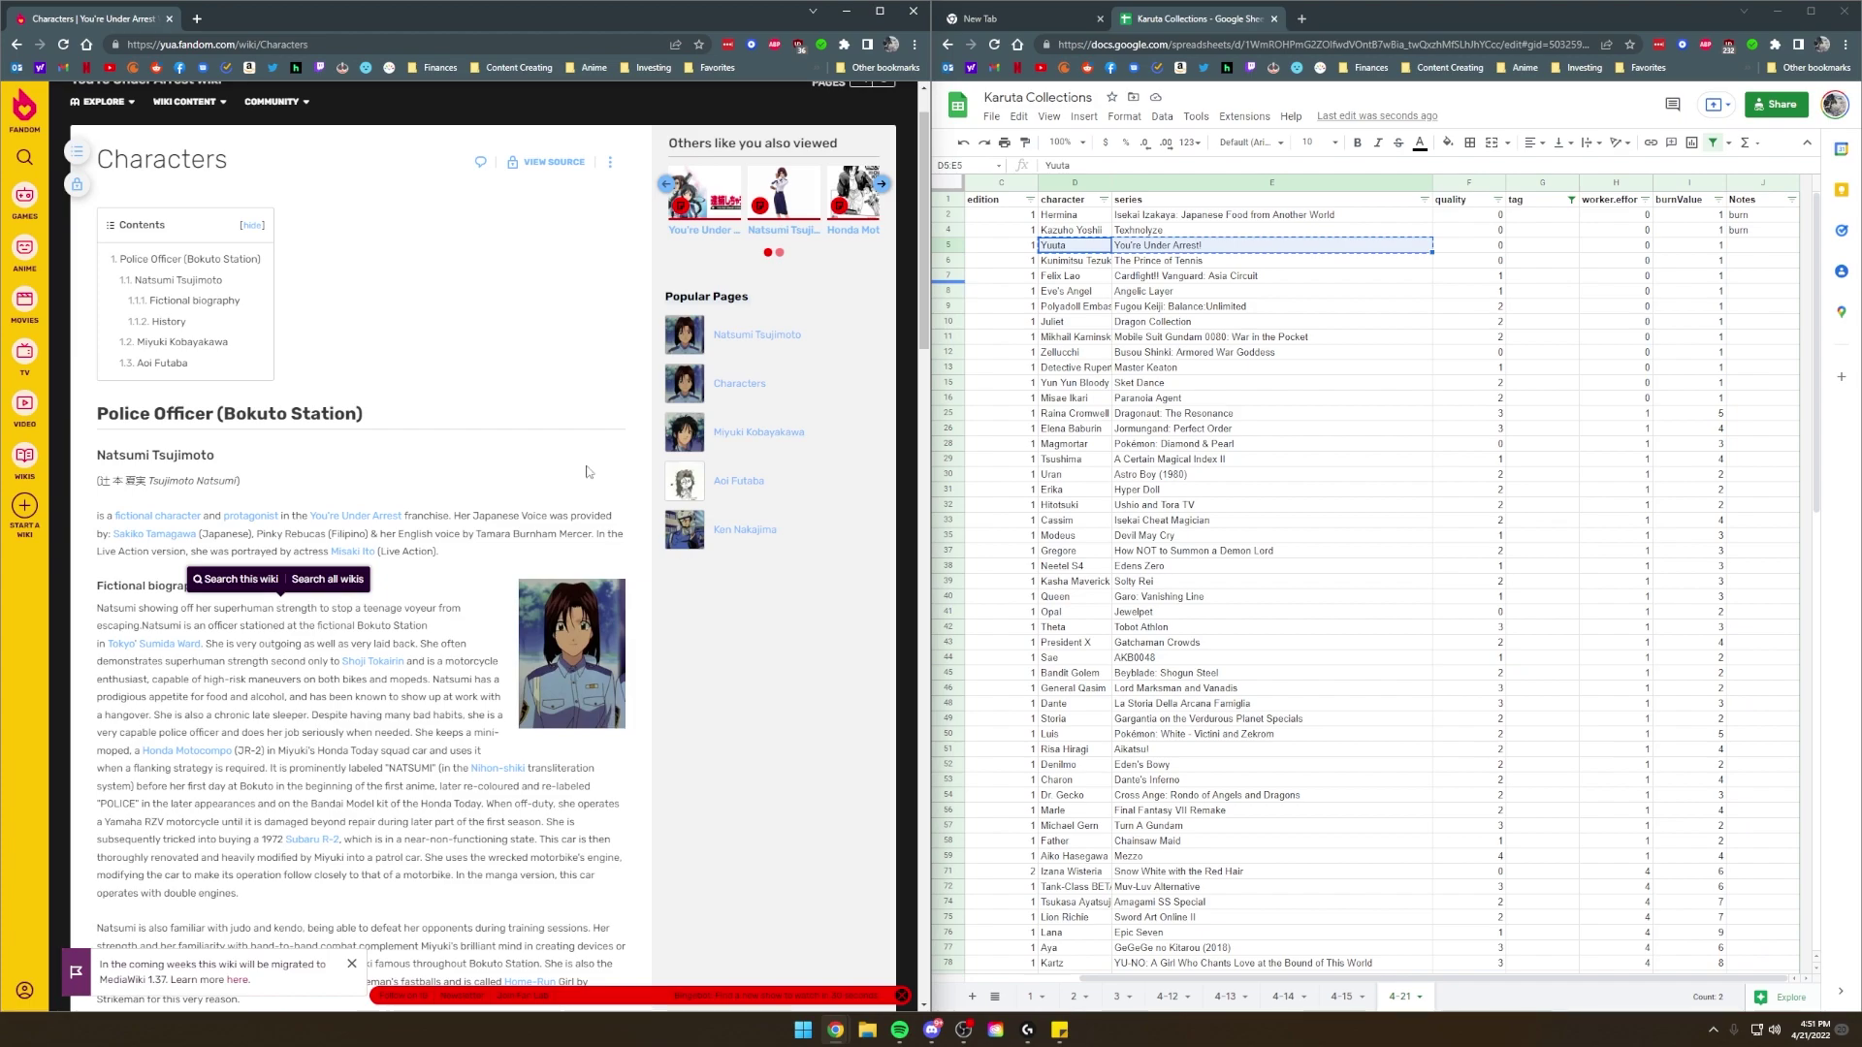
Enter burn in the Notes cell of the You're Under Arrest! row.
click(1758, 244)
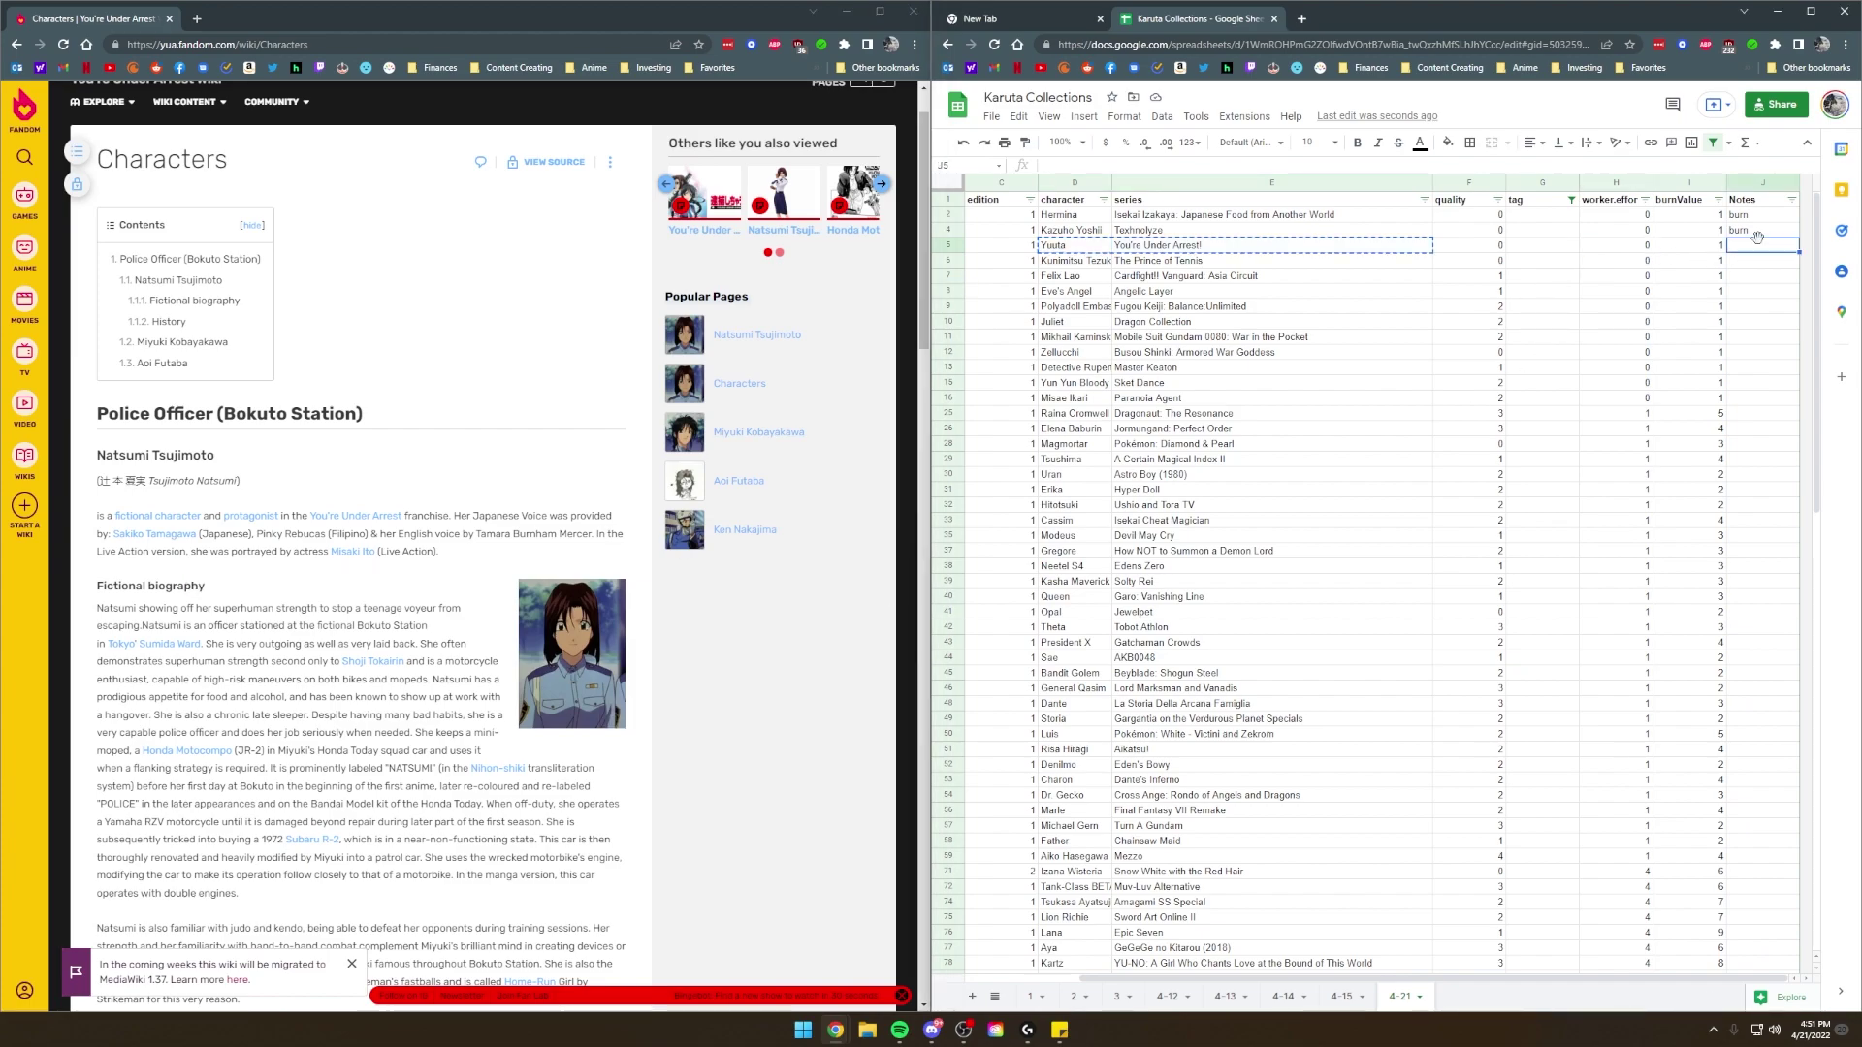
text(burn)
key(Return)
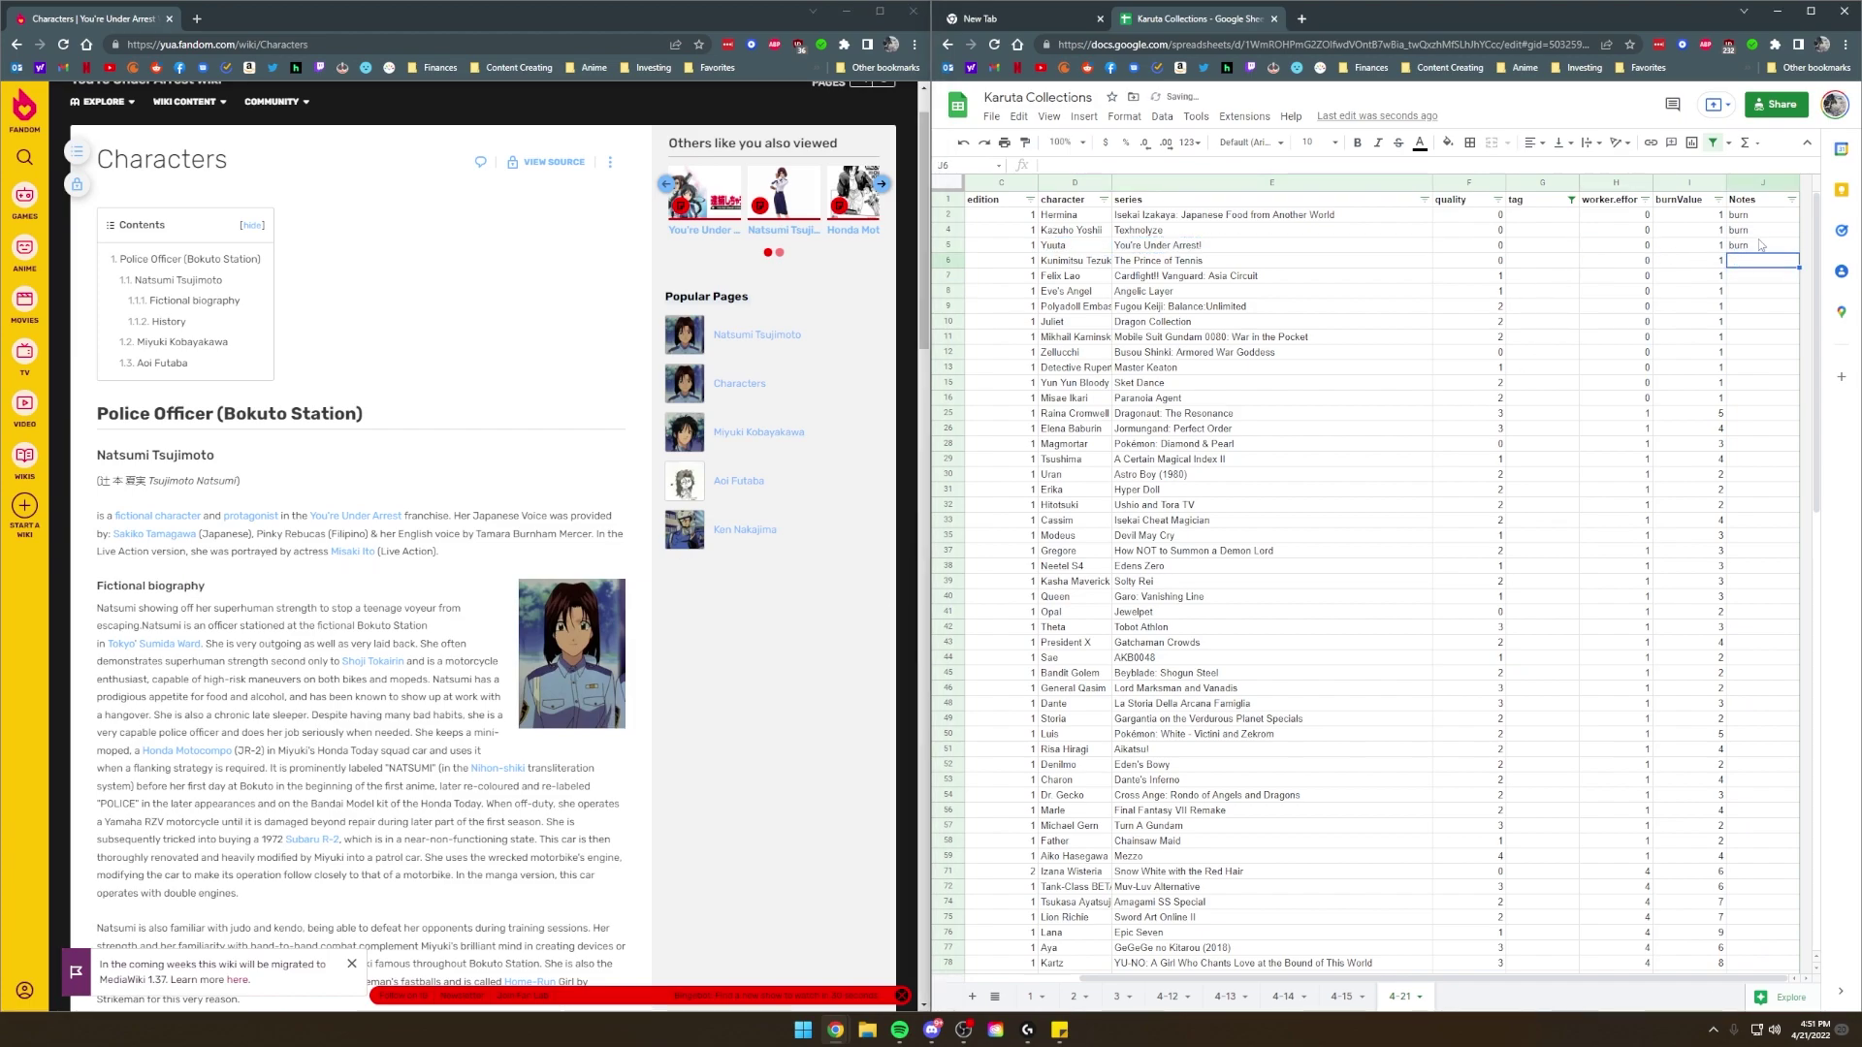
Copy the character and series from D6:E6 and search Google for "Kunimitsu Tezuka The Prince of Tennis".
shift+click(1064, 263)
click(1086, 262)
shift+click(1165, 263)
key(ctrl+c)
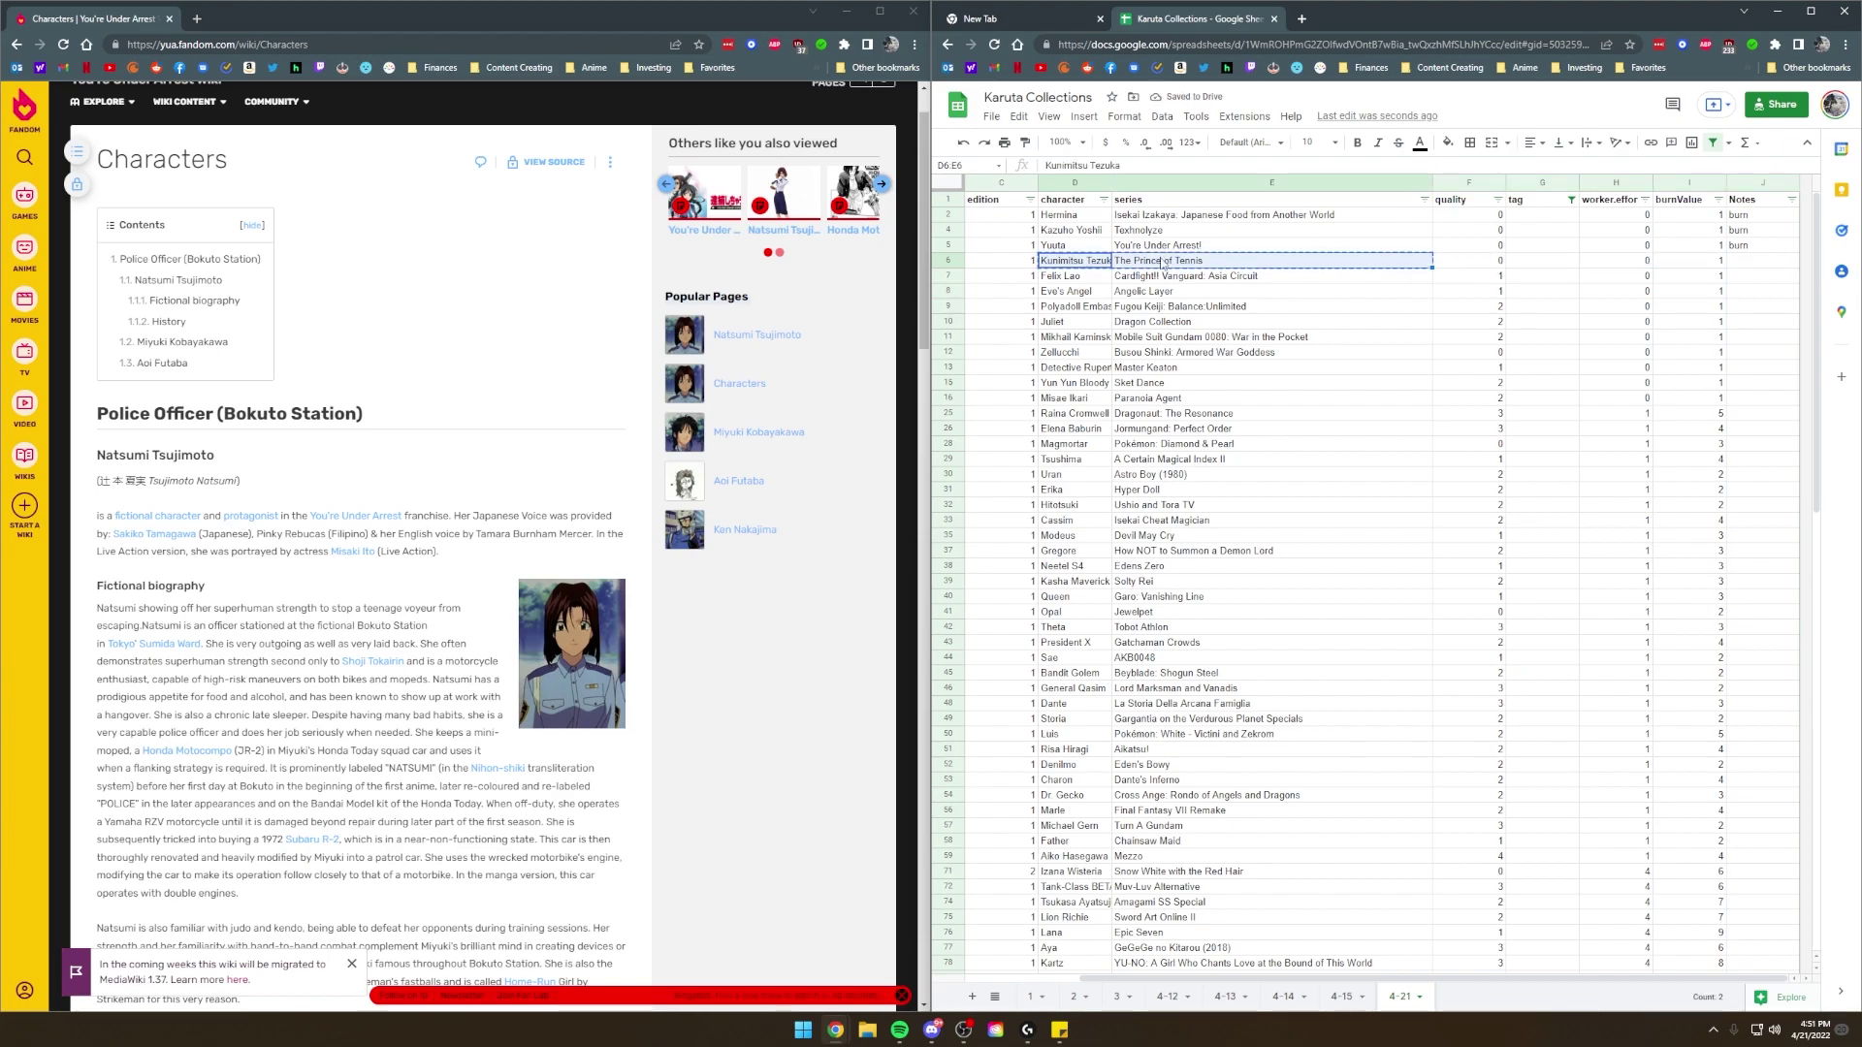
click(358, 43)
key(ctrl+v)
key(Return)
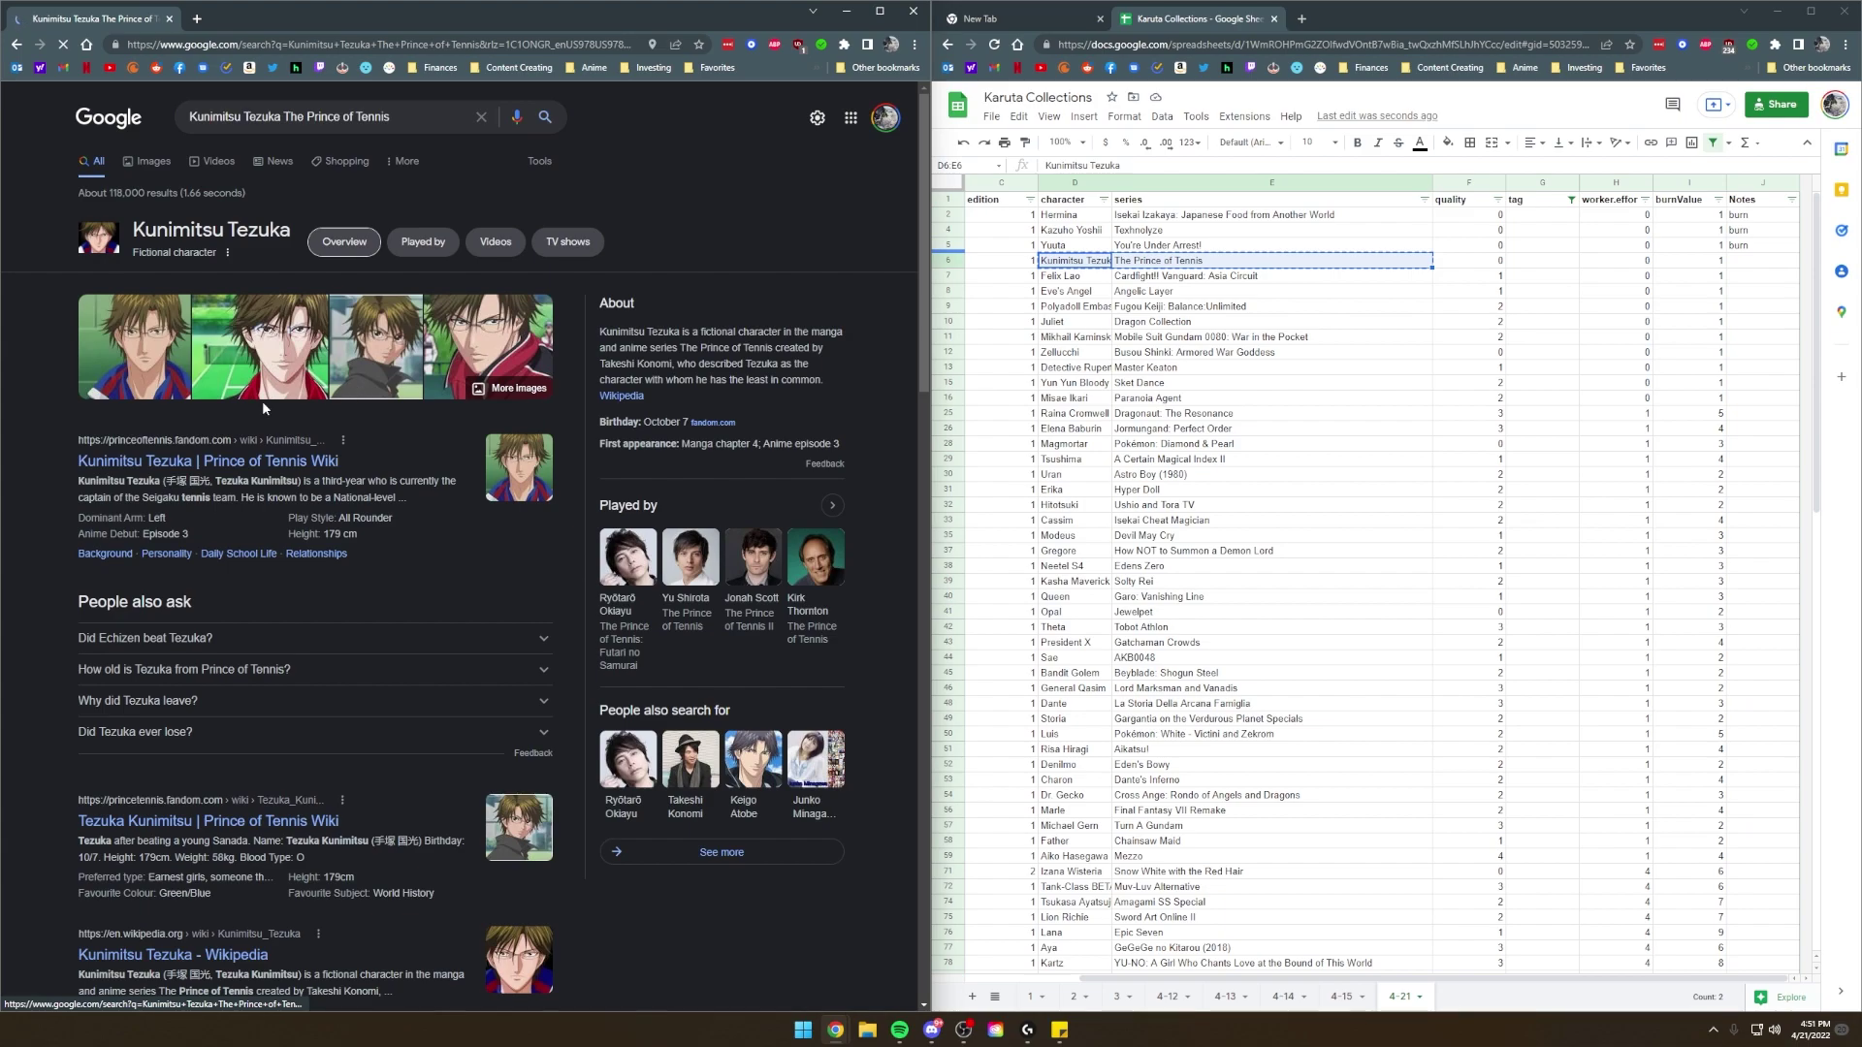
drag(282, 117, 463, 103)
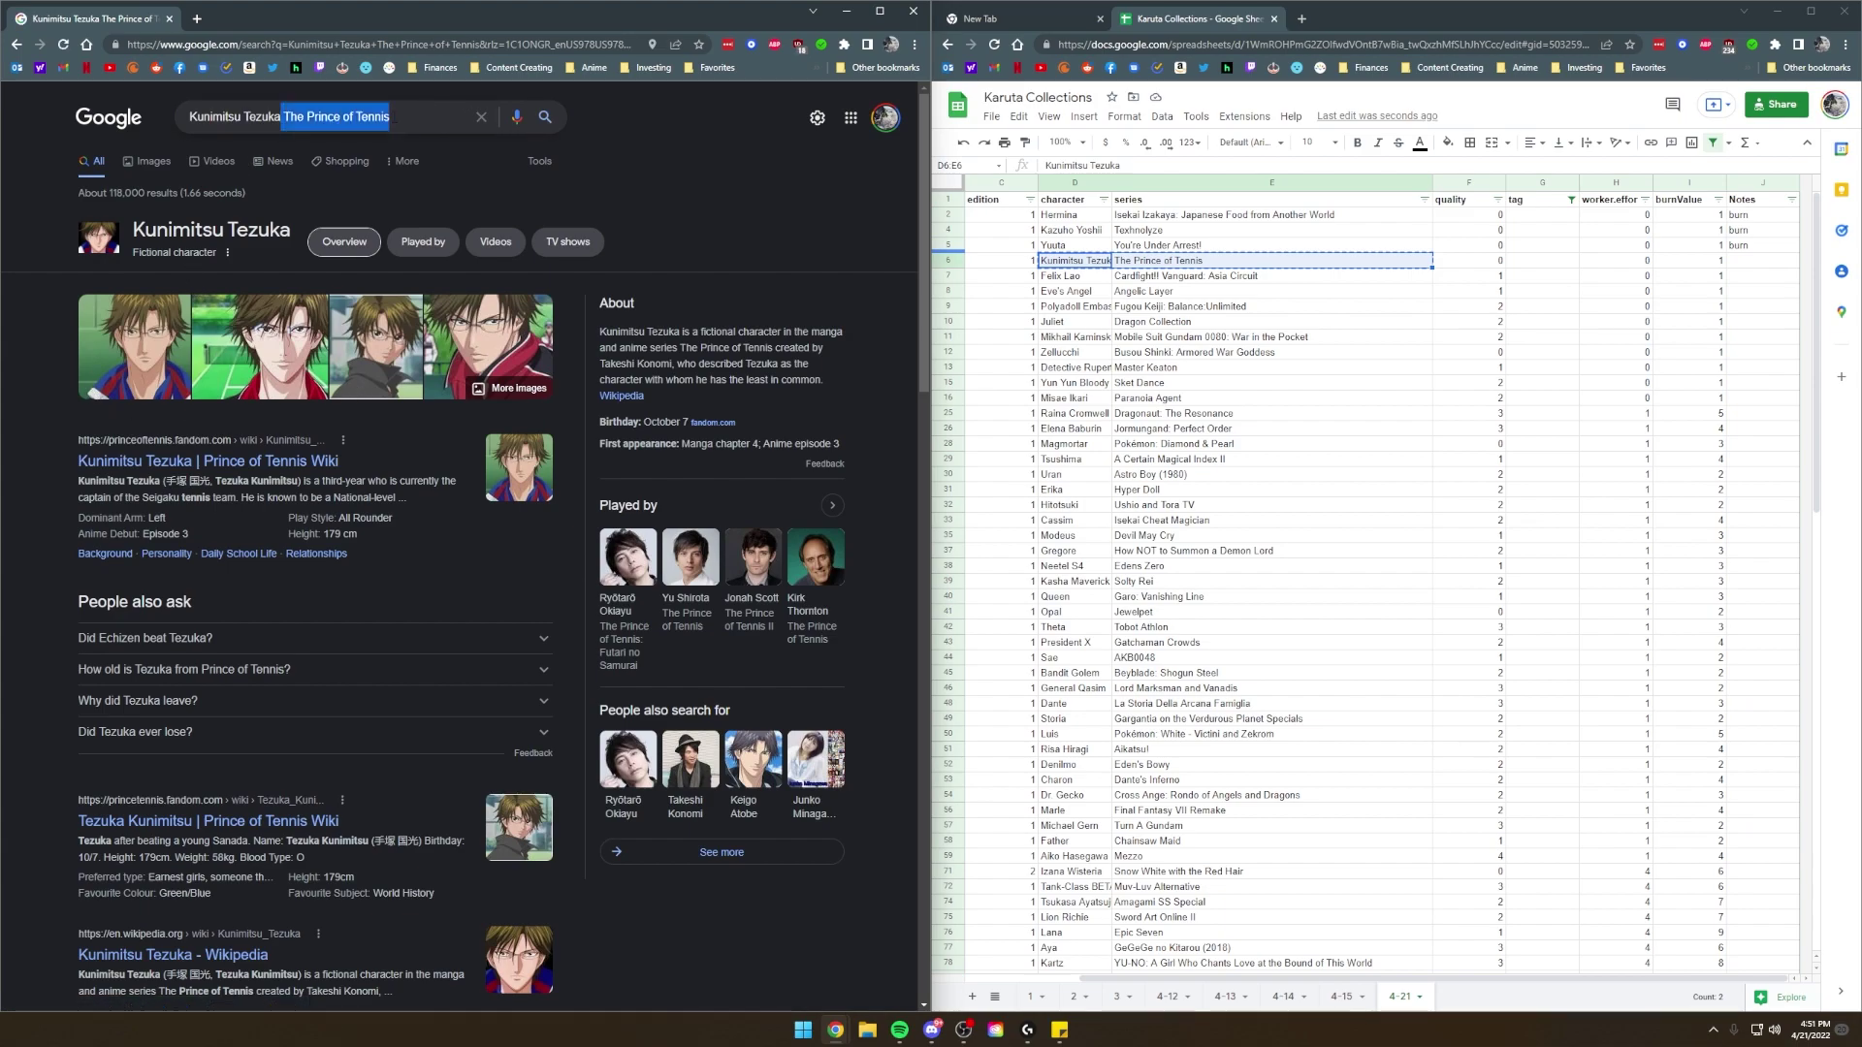
drag(283, 116, 400, 115)
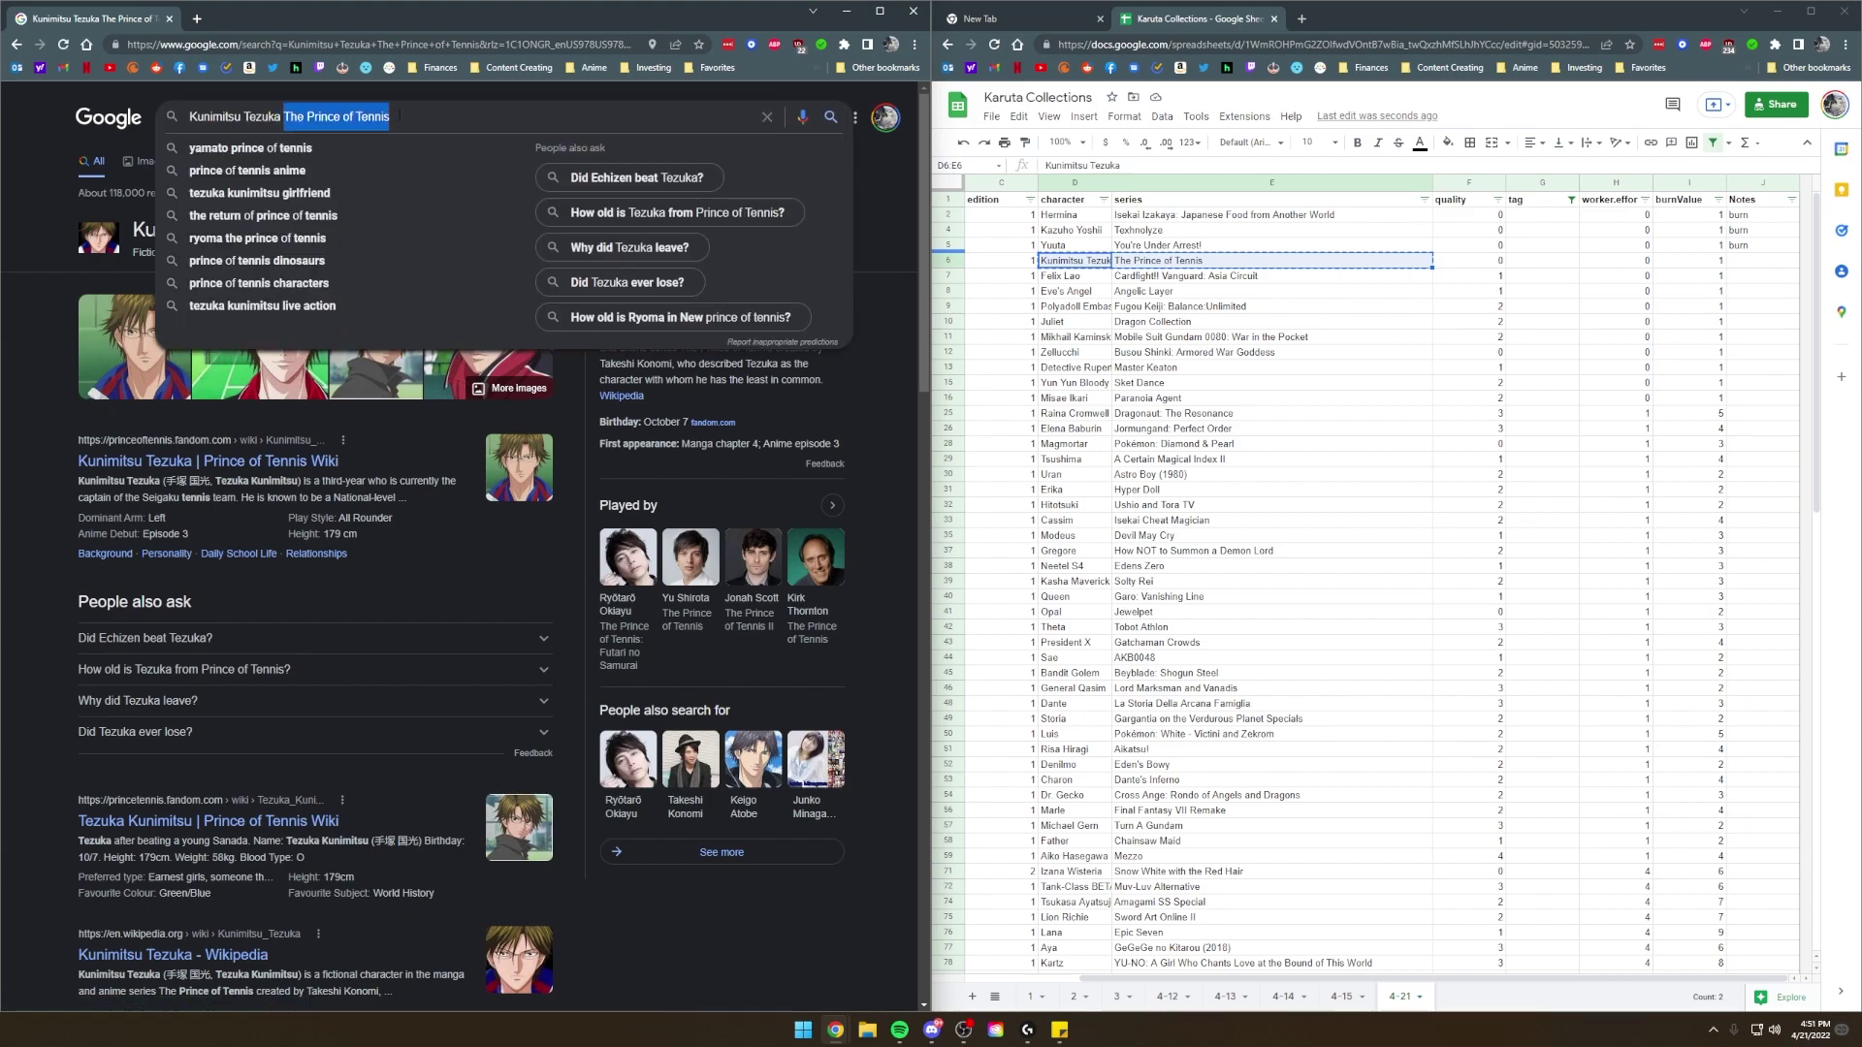
click(215, 117)
double_click(220, 117)
drag(221, 117, 400, 118)
double_click(340, 116)
click(408, 119)
click(423, 612)
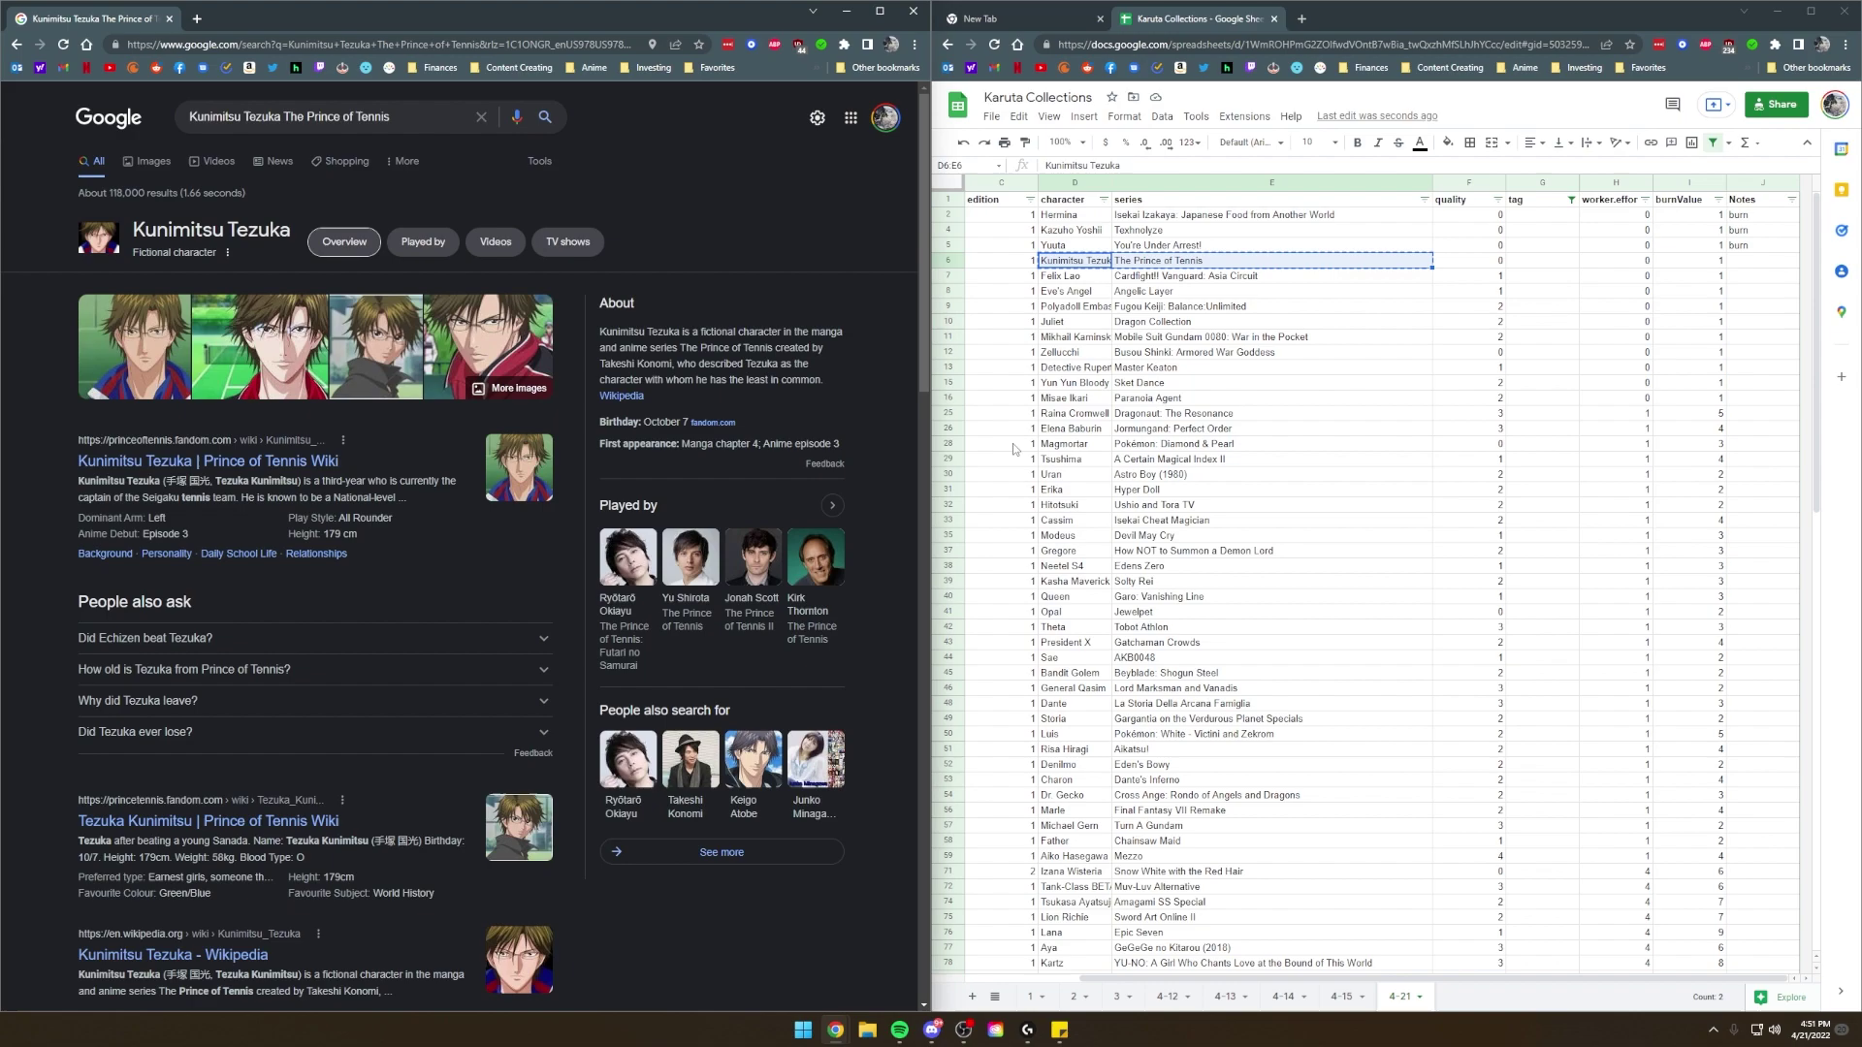
drag(1072, 262, 1204, 262)
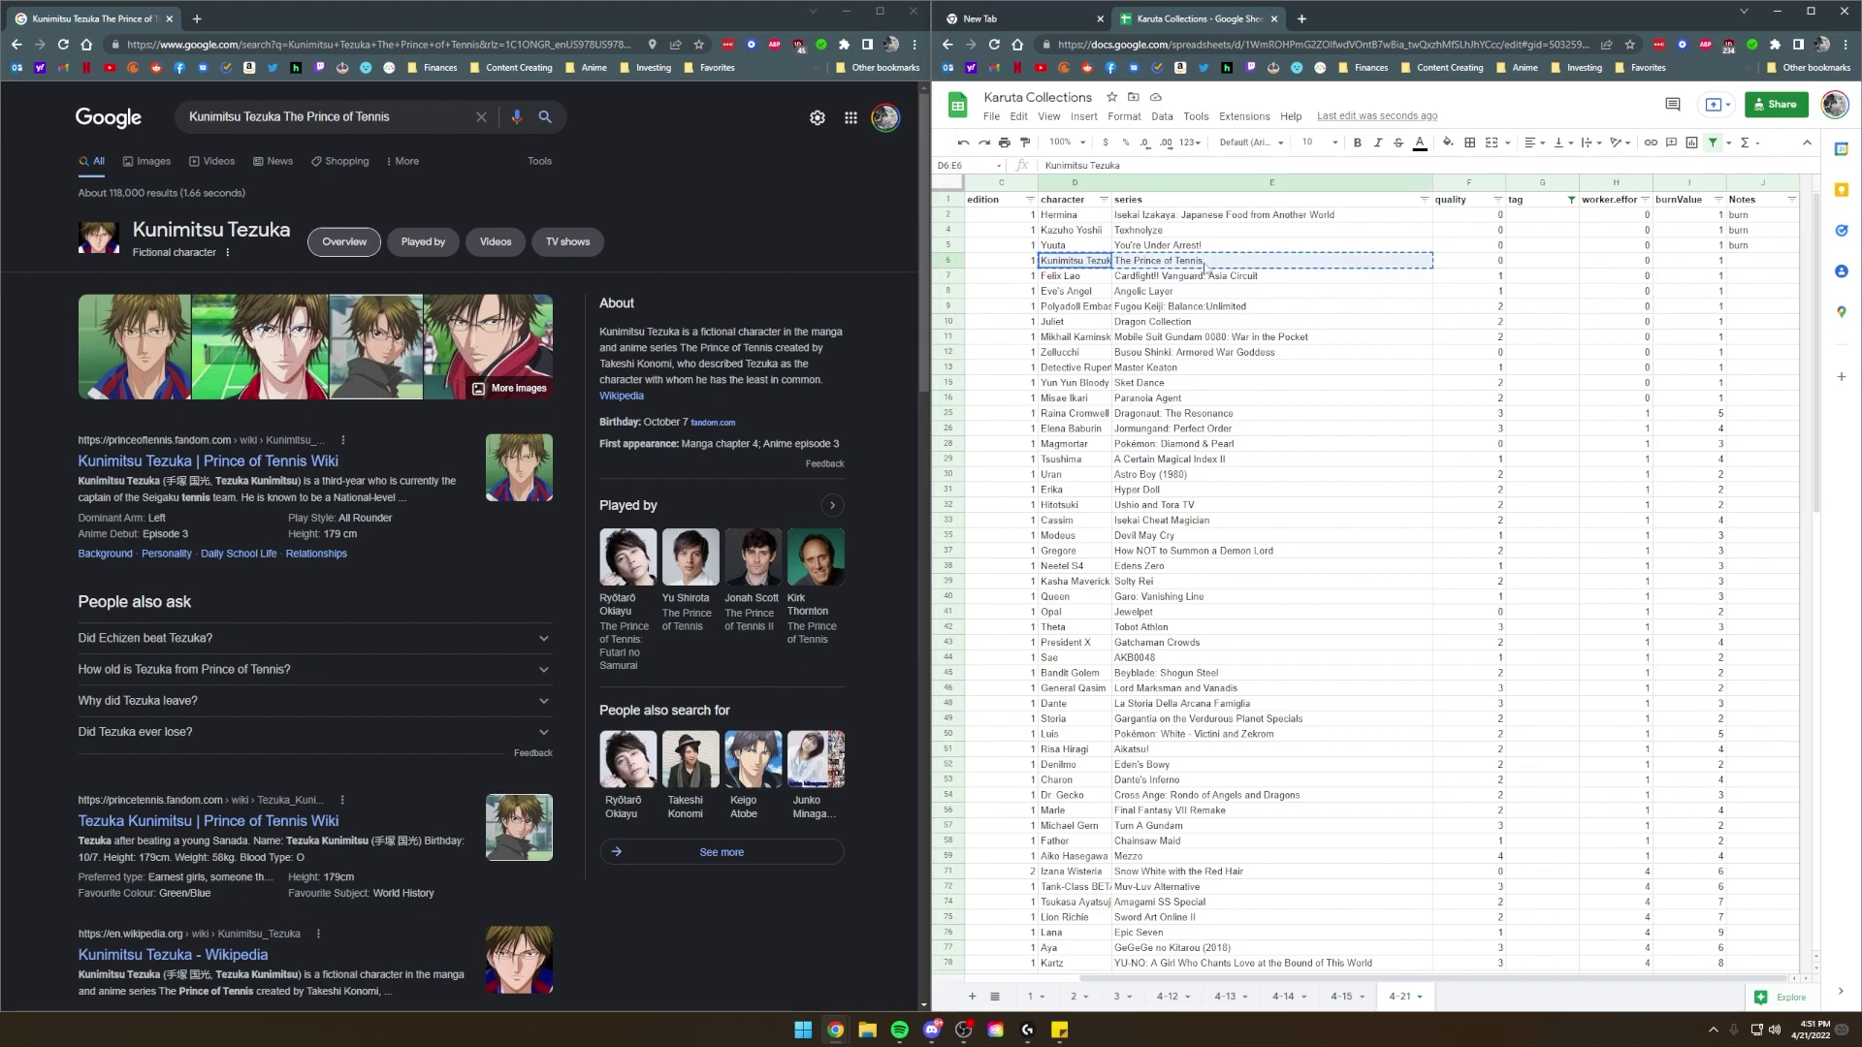
Copy the character and series from D7:E7 and search Google for "Felix Lao Cardfight!! Vanguard: Asia Circuit".
drag(1068, 279, 1241, 282)
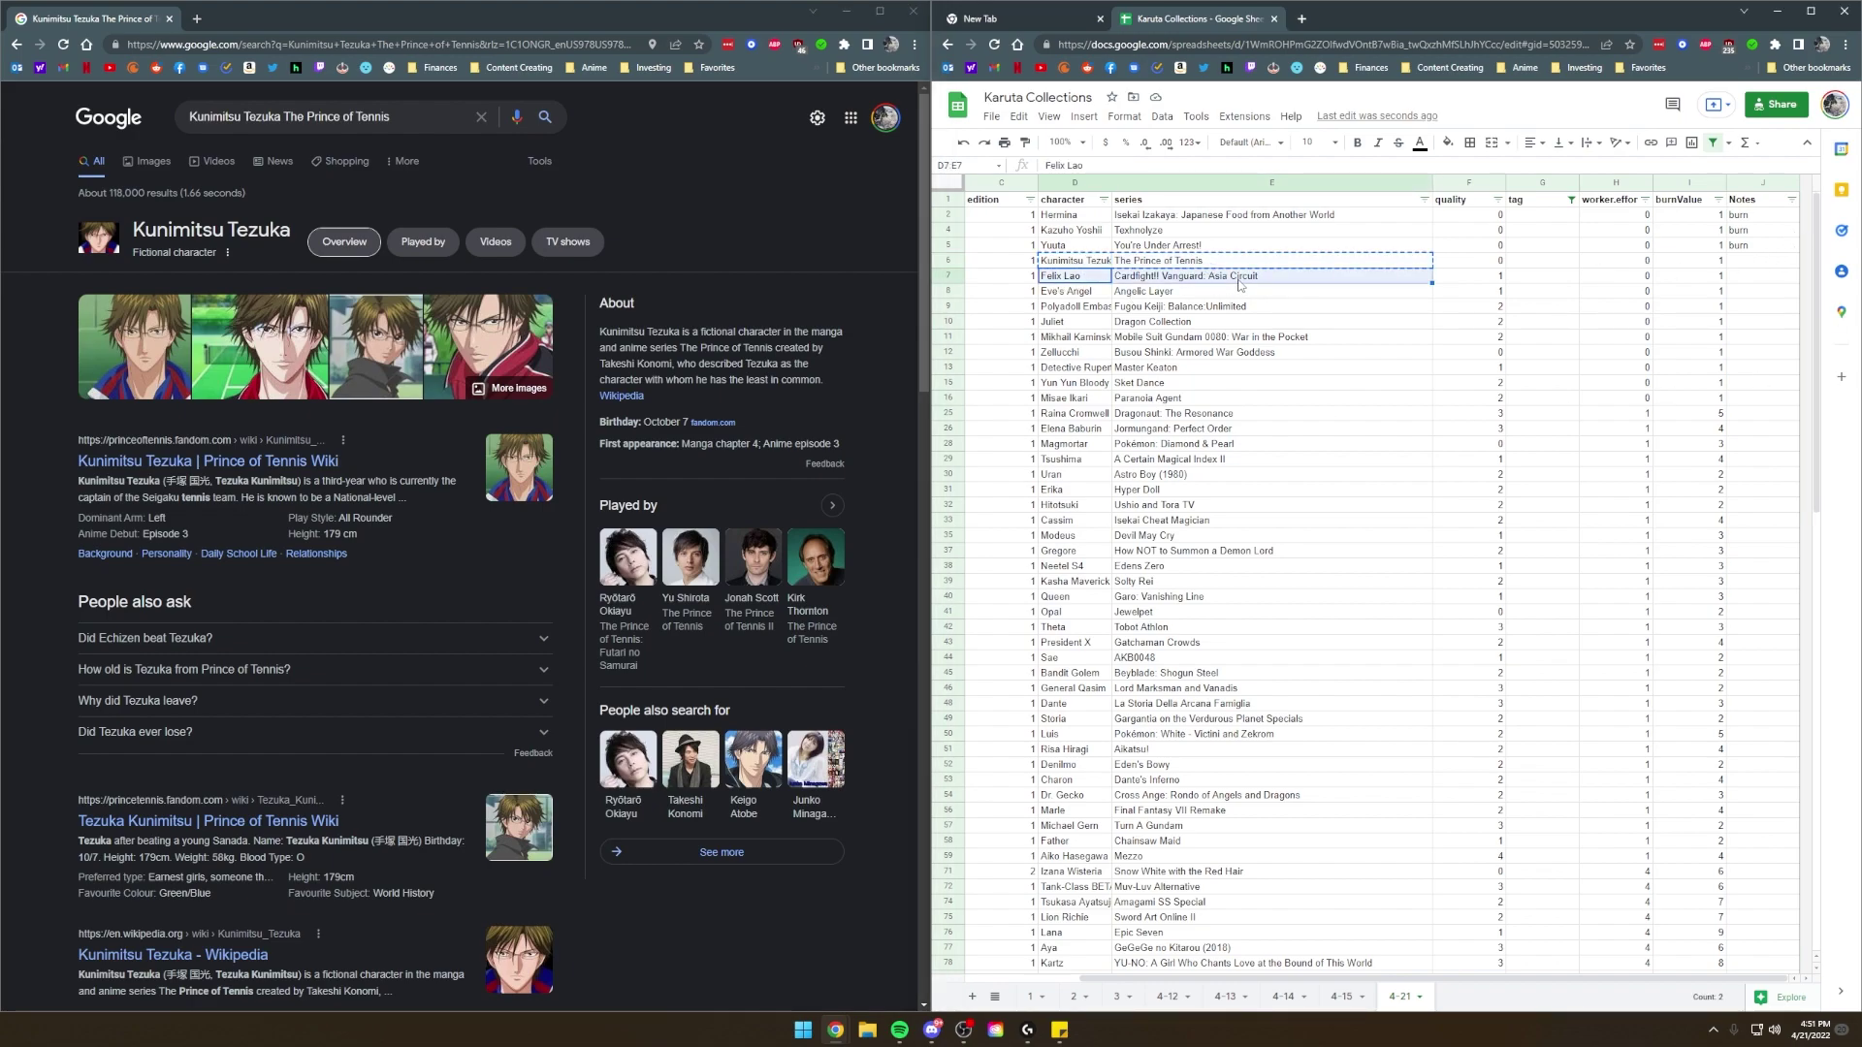
key(ctrl+c)
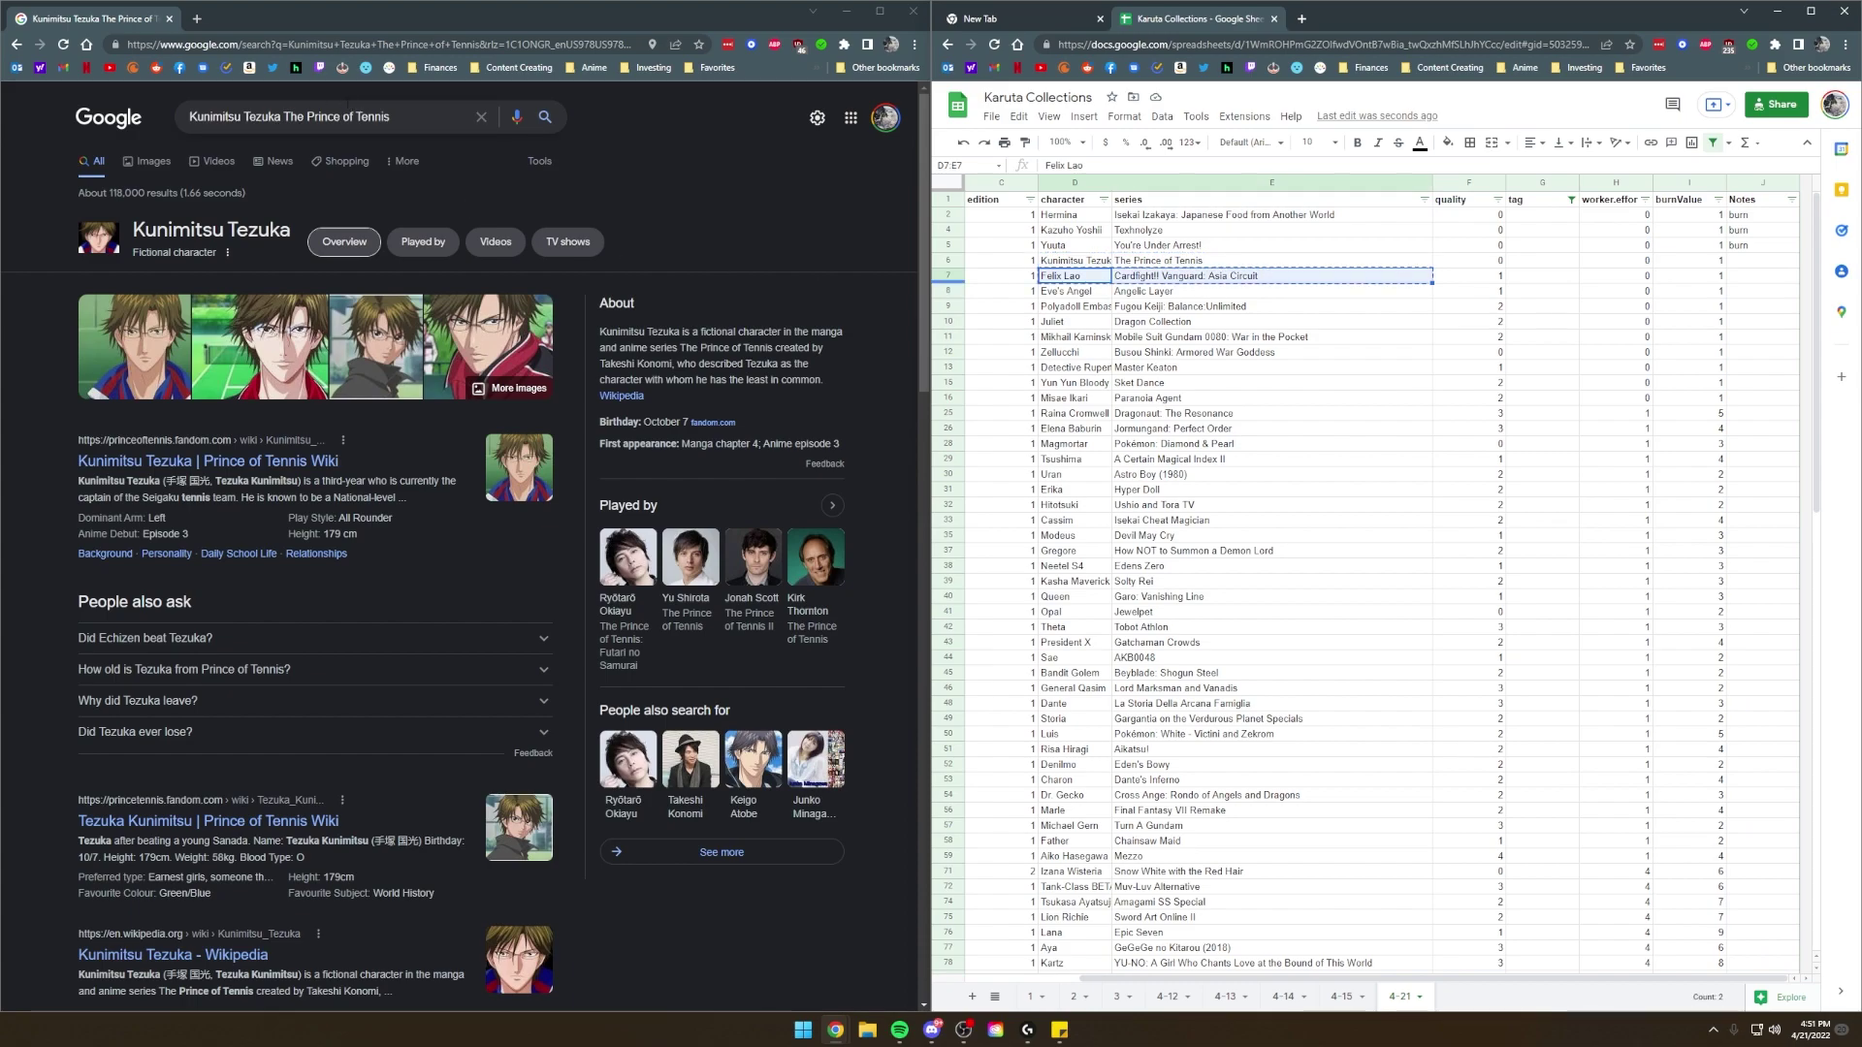
click(352, 49)
key(ctrl+v)
key(Return)
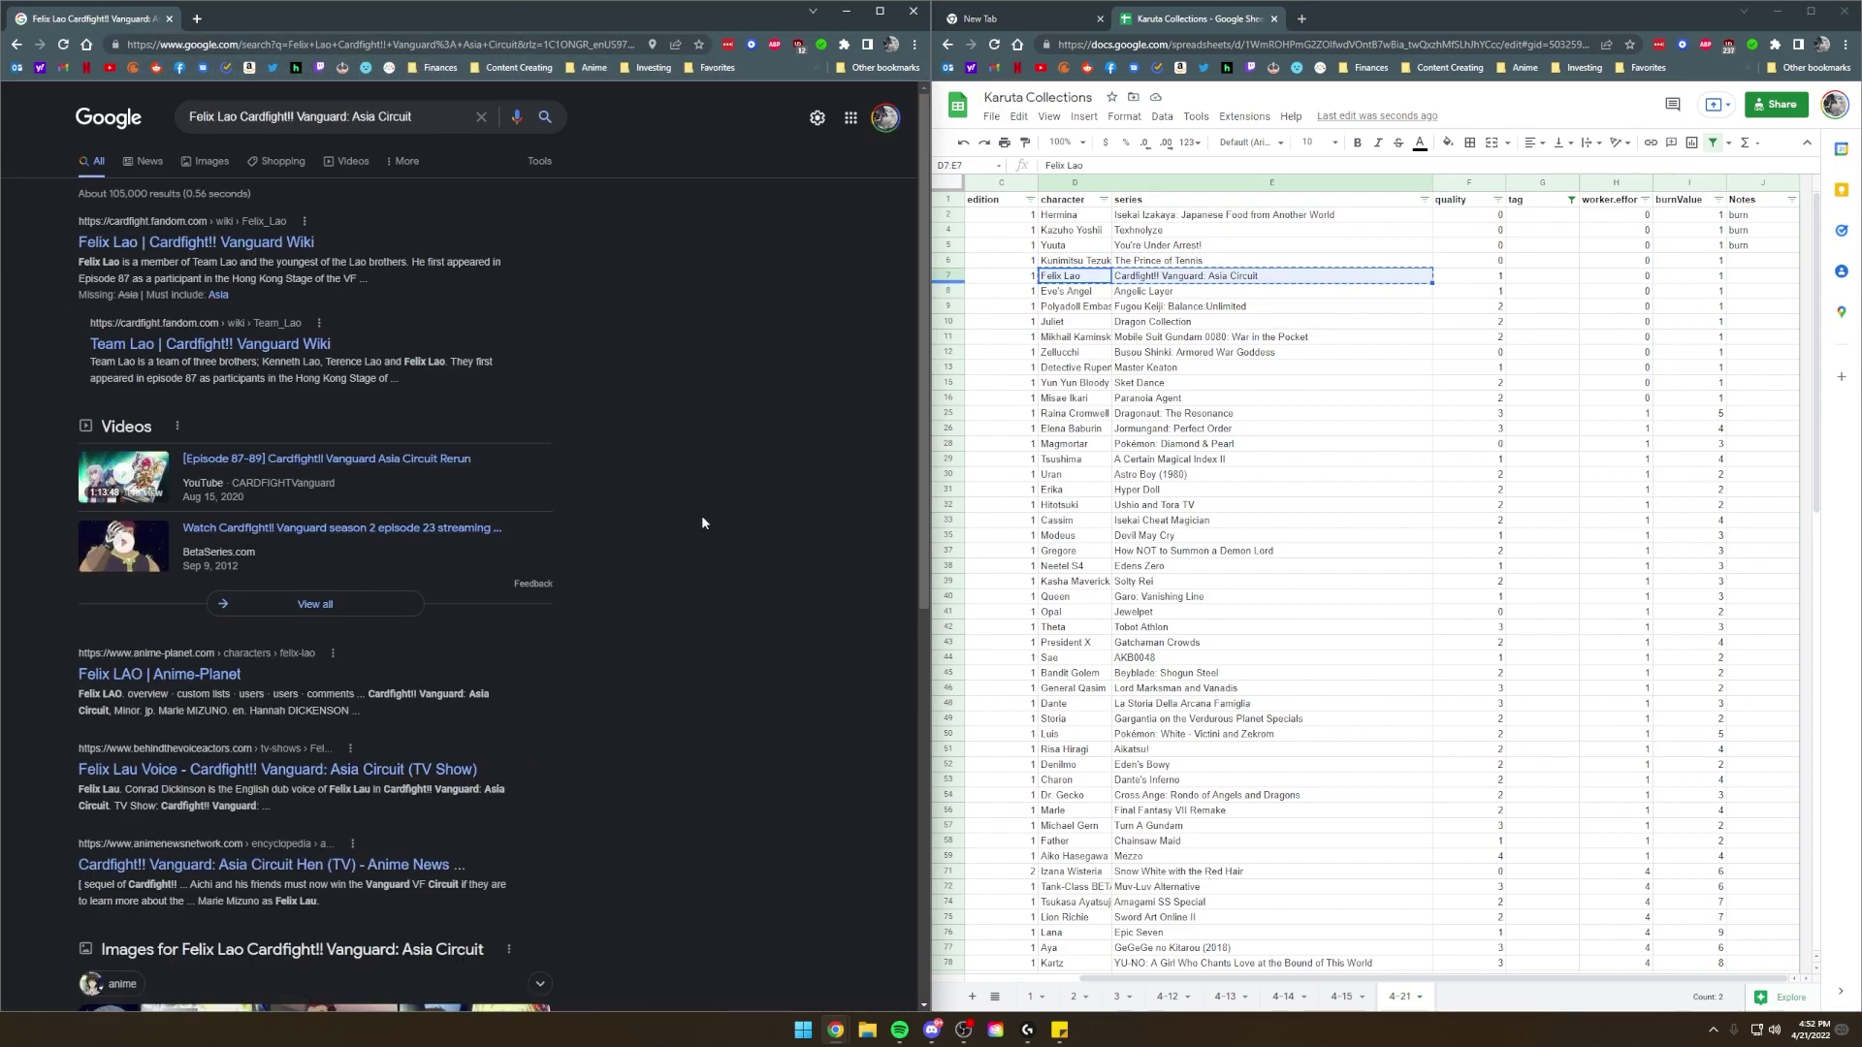
click(1213, 258)
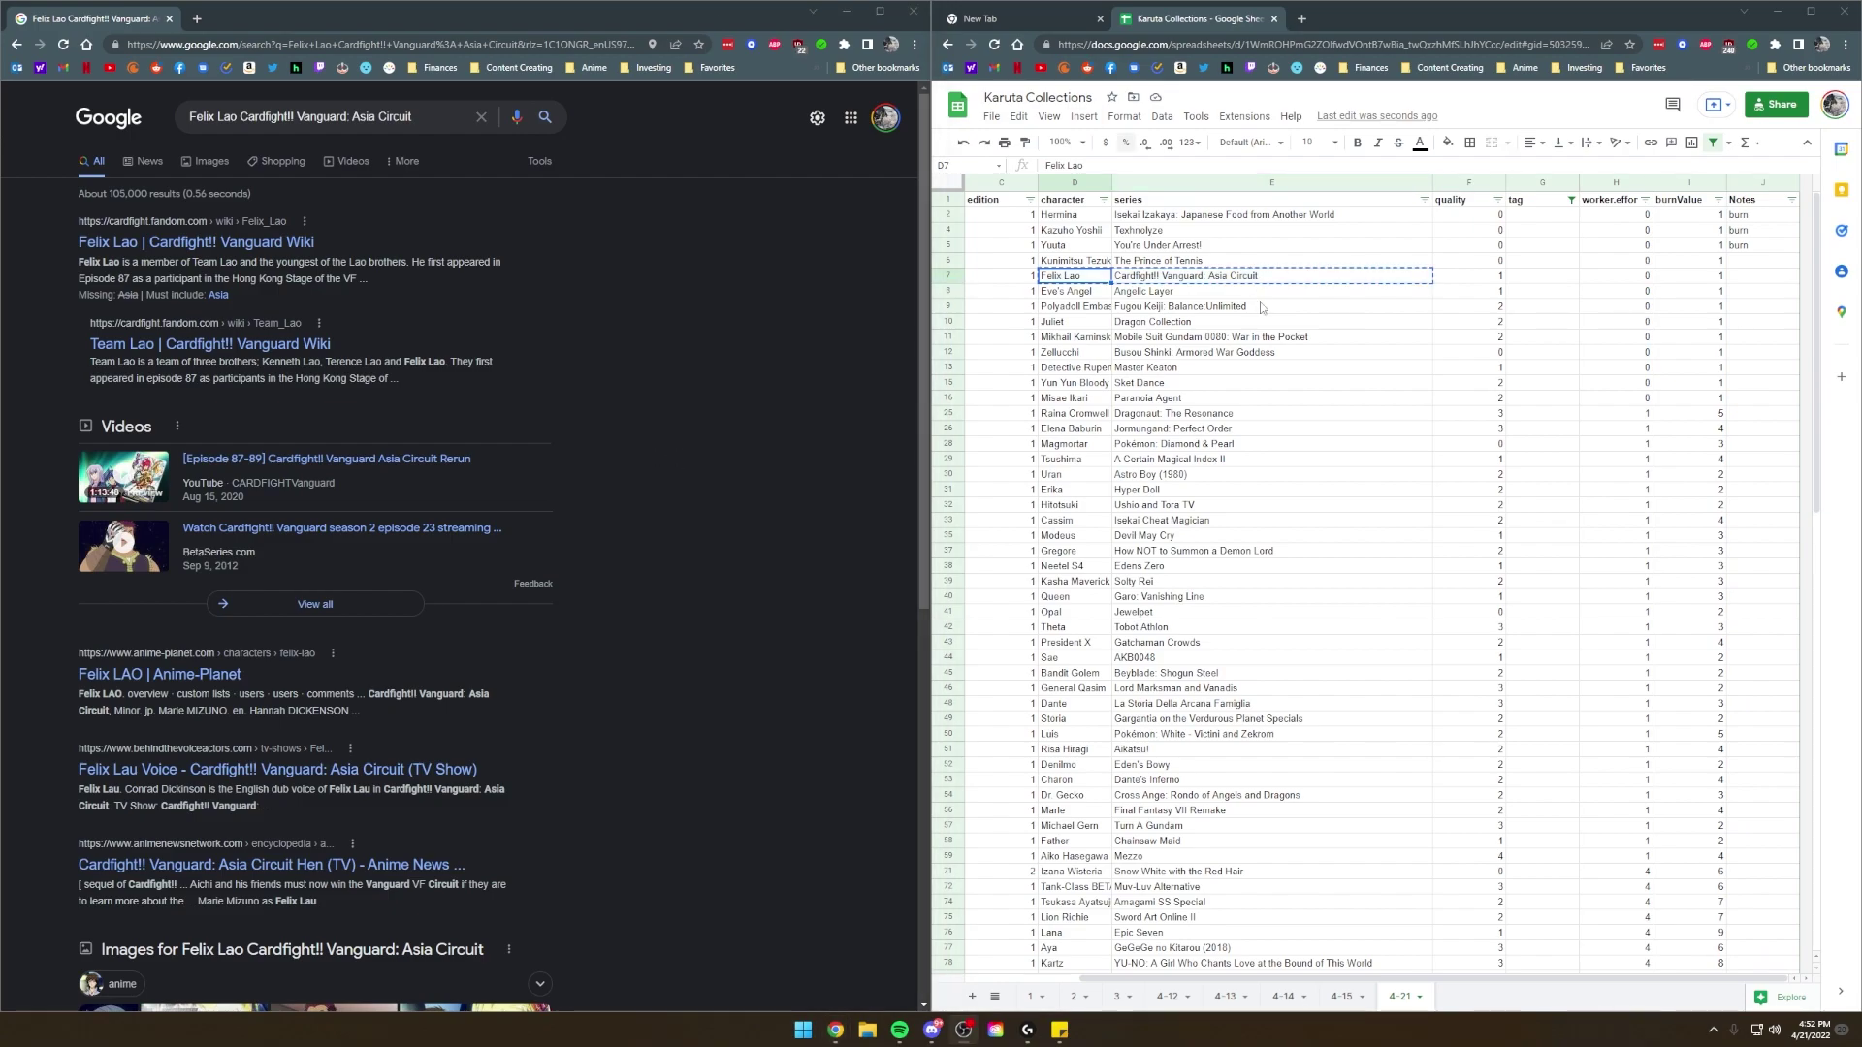
click(1742, 278)
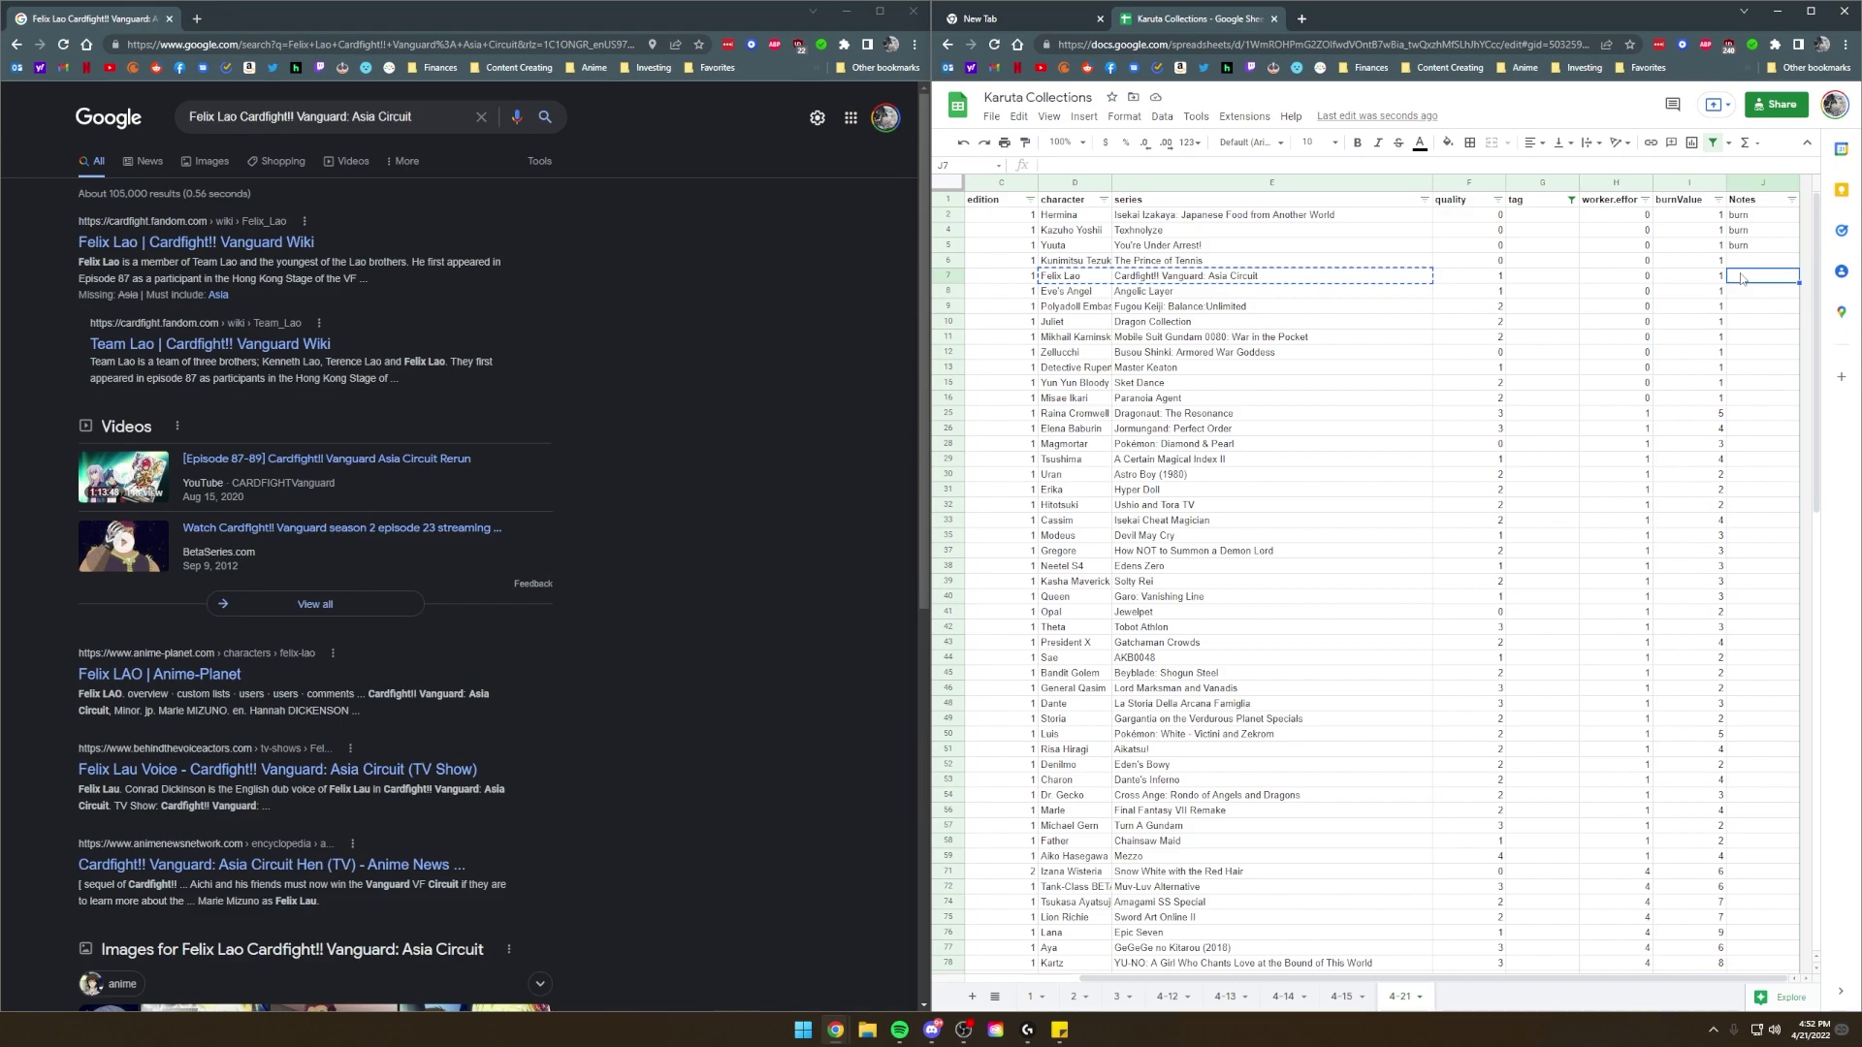
text(Burn)
key(Up)
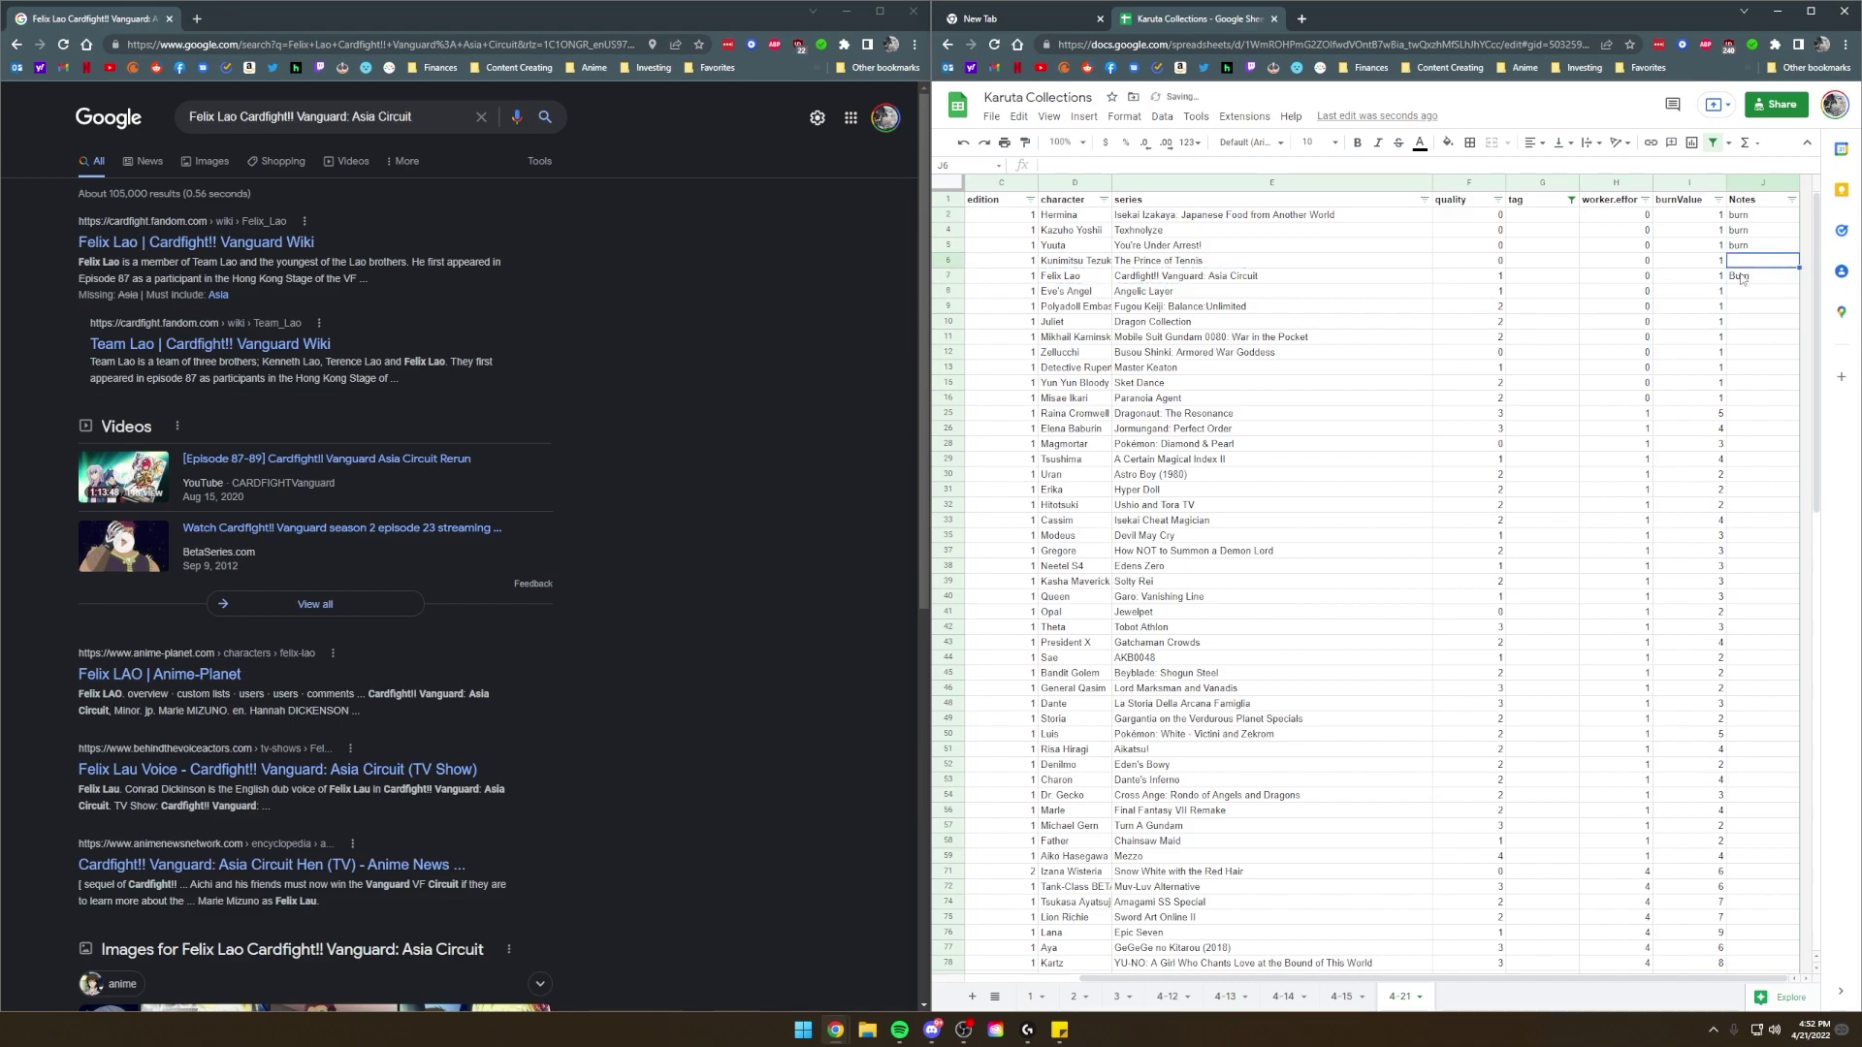
Copy the character and series from D8:E8 and search Google for "Eve's Angel Angelic Layer".
click(1167, 265)
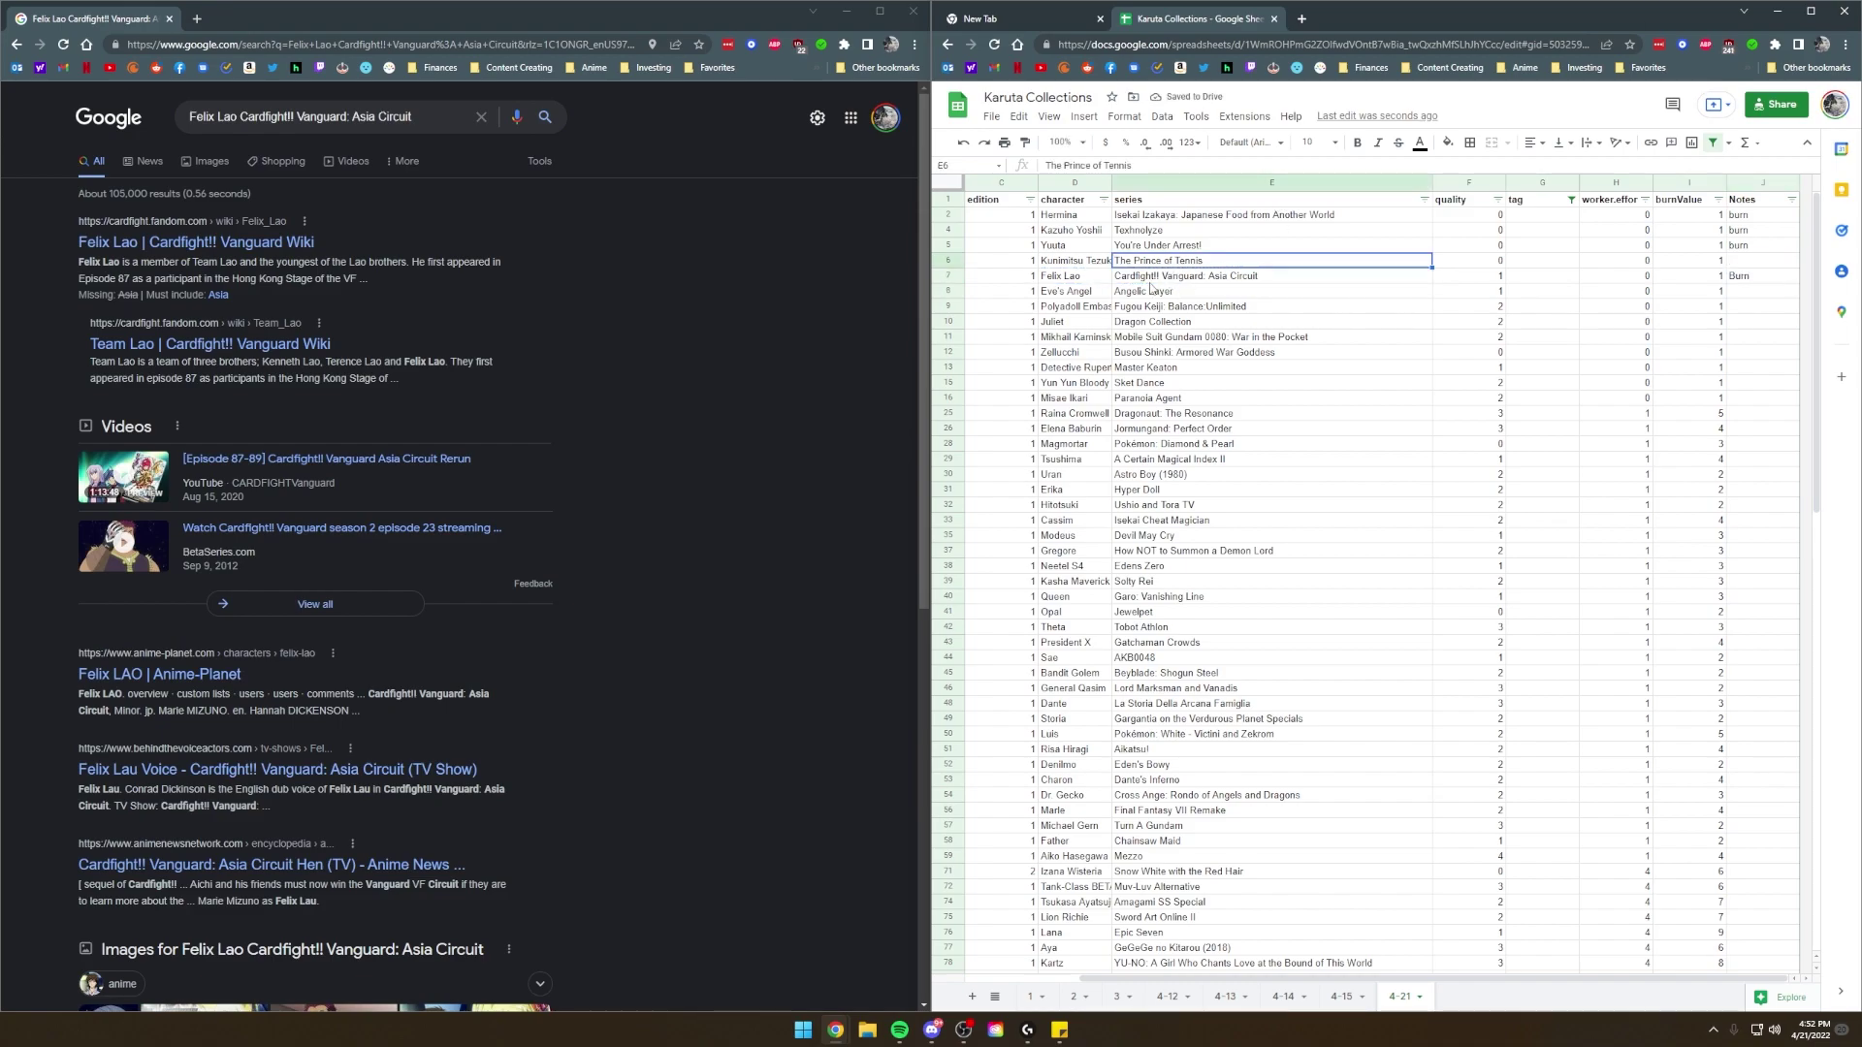
drag(1077, 291, 1171, 292)
key(ctrl+c)
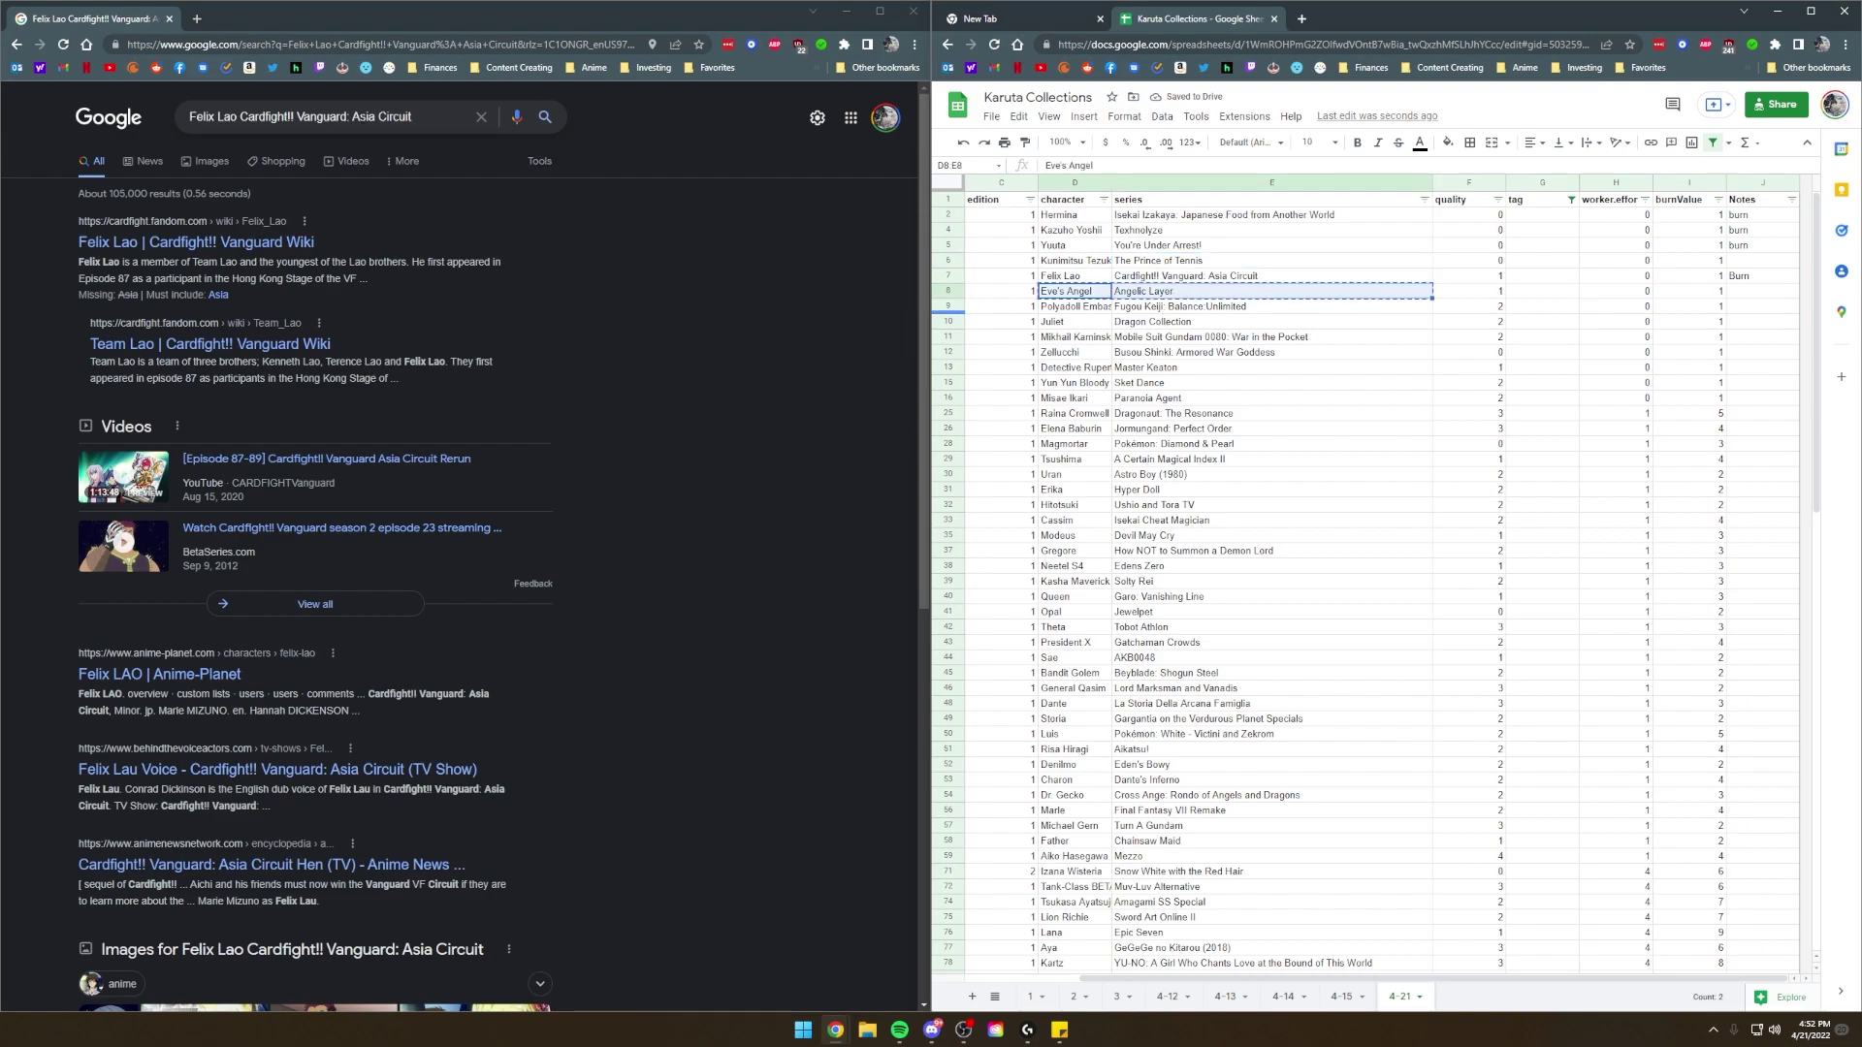
click(433, 126)
key(ctrl+a)
key(ctrl+v)
key(Return)
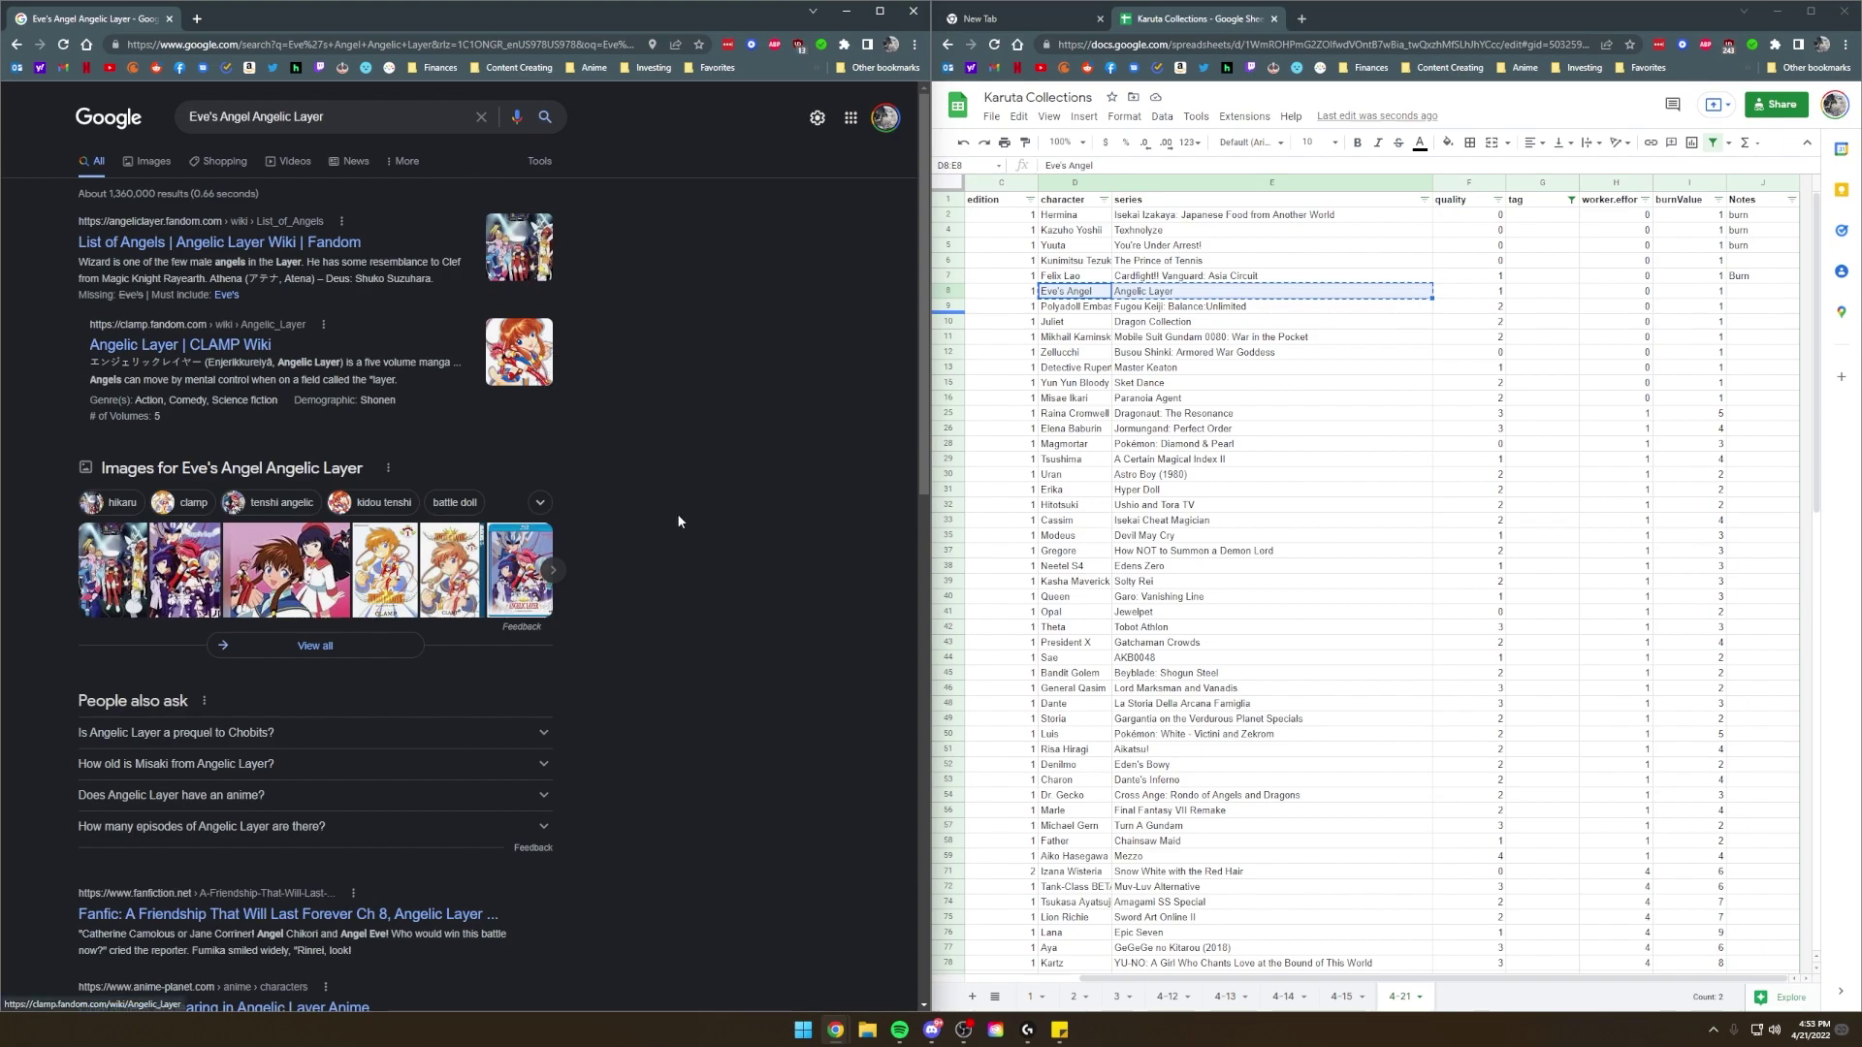
Enter burn in the Notes cell of the Eve's Angel row and look over the Notes entries made in J2:J8.
click(1767, 299)
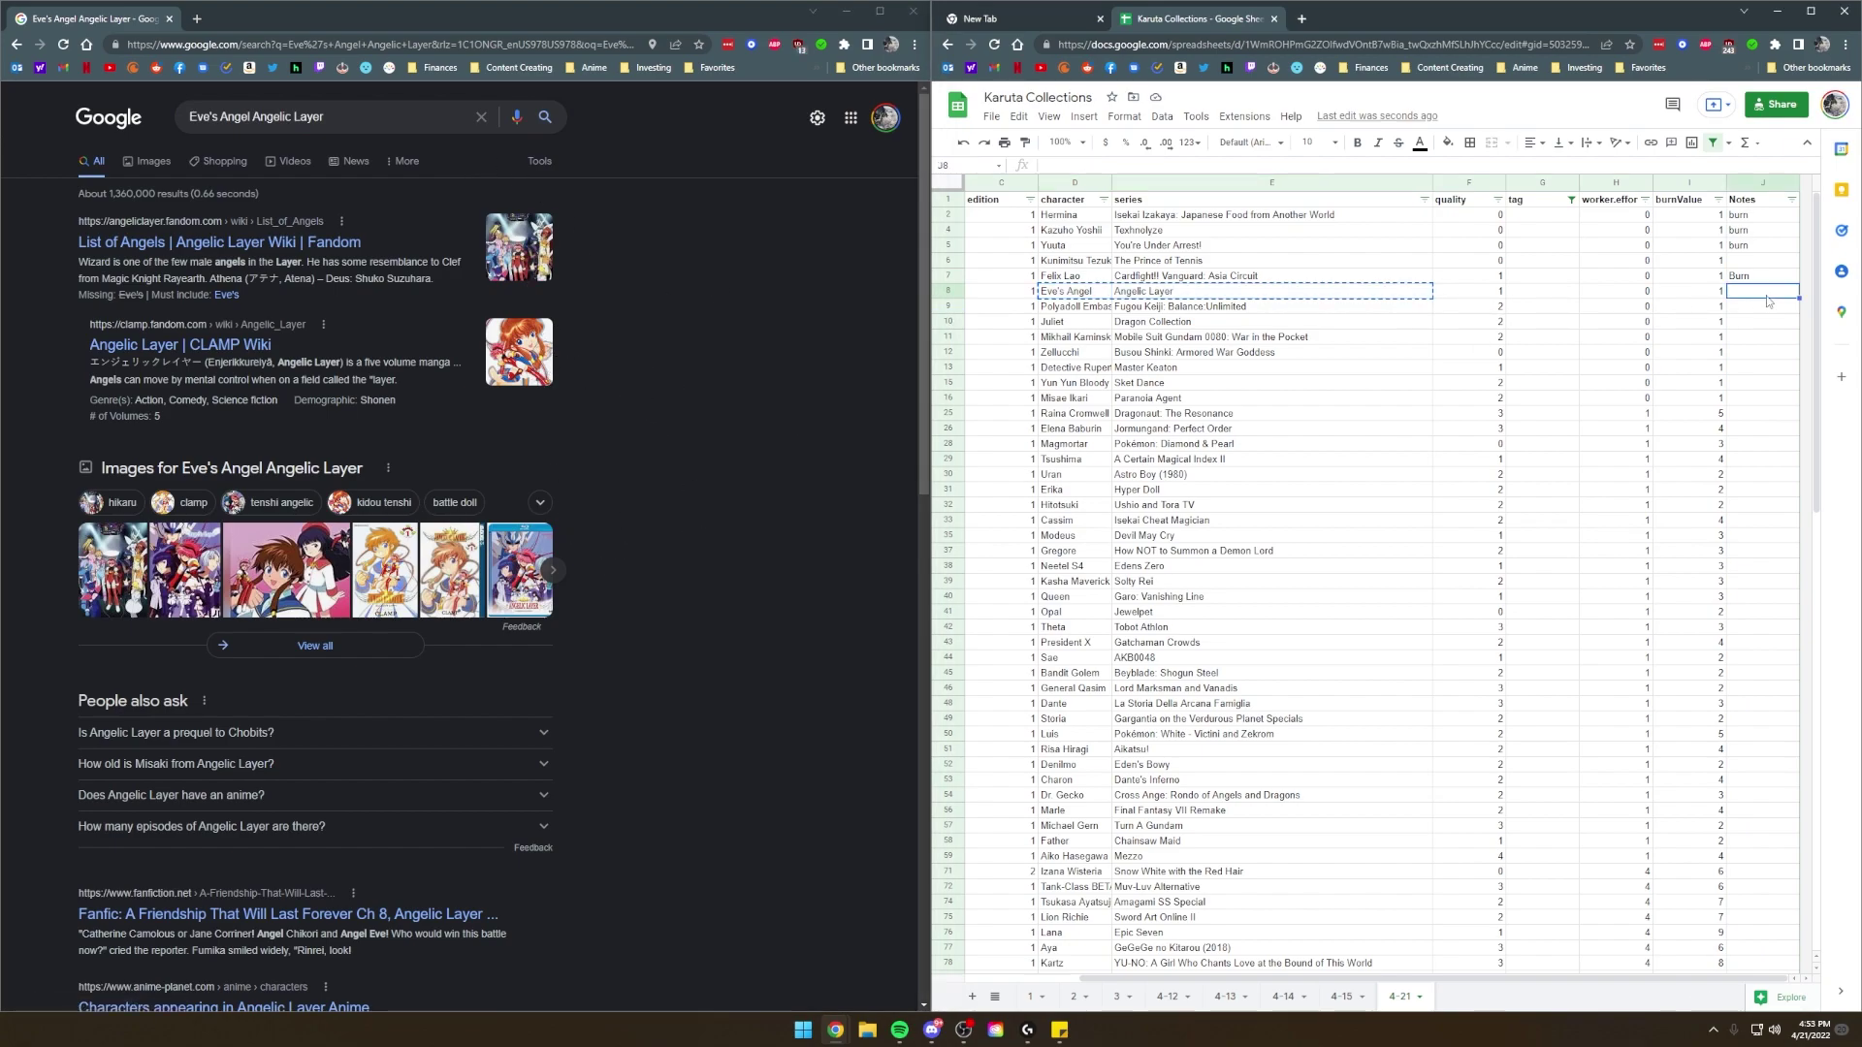
text(burn)
key(Return)
mouse_move(1767, 293)
mouse_down()
mouse_move(1758, 217)
mouse_move(1783, 291)
mouse_up()
click(1767, 292)
shift+click(1783, 295)
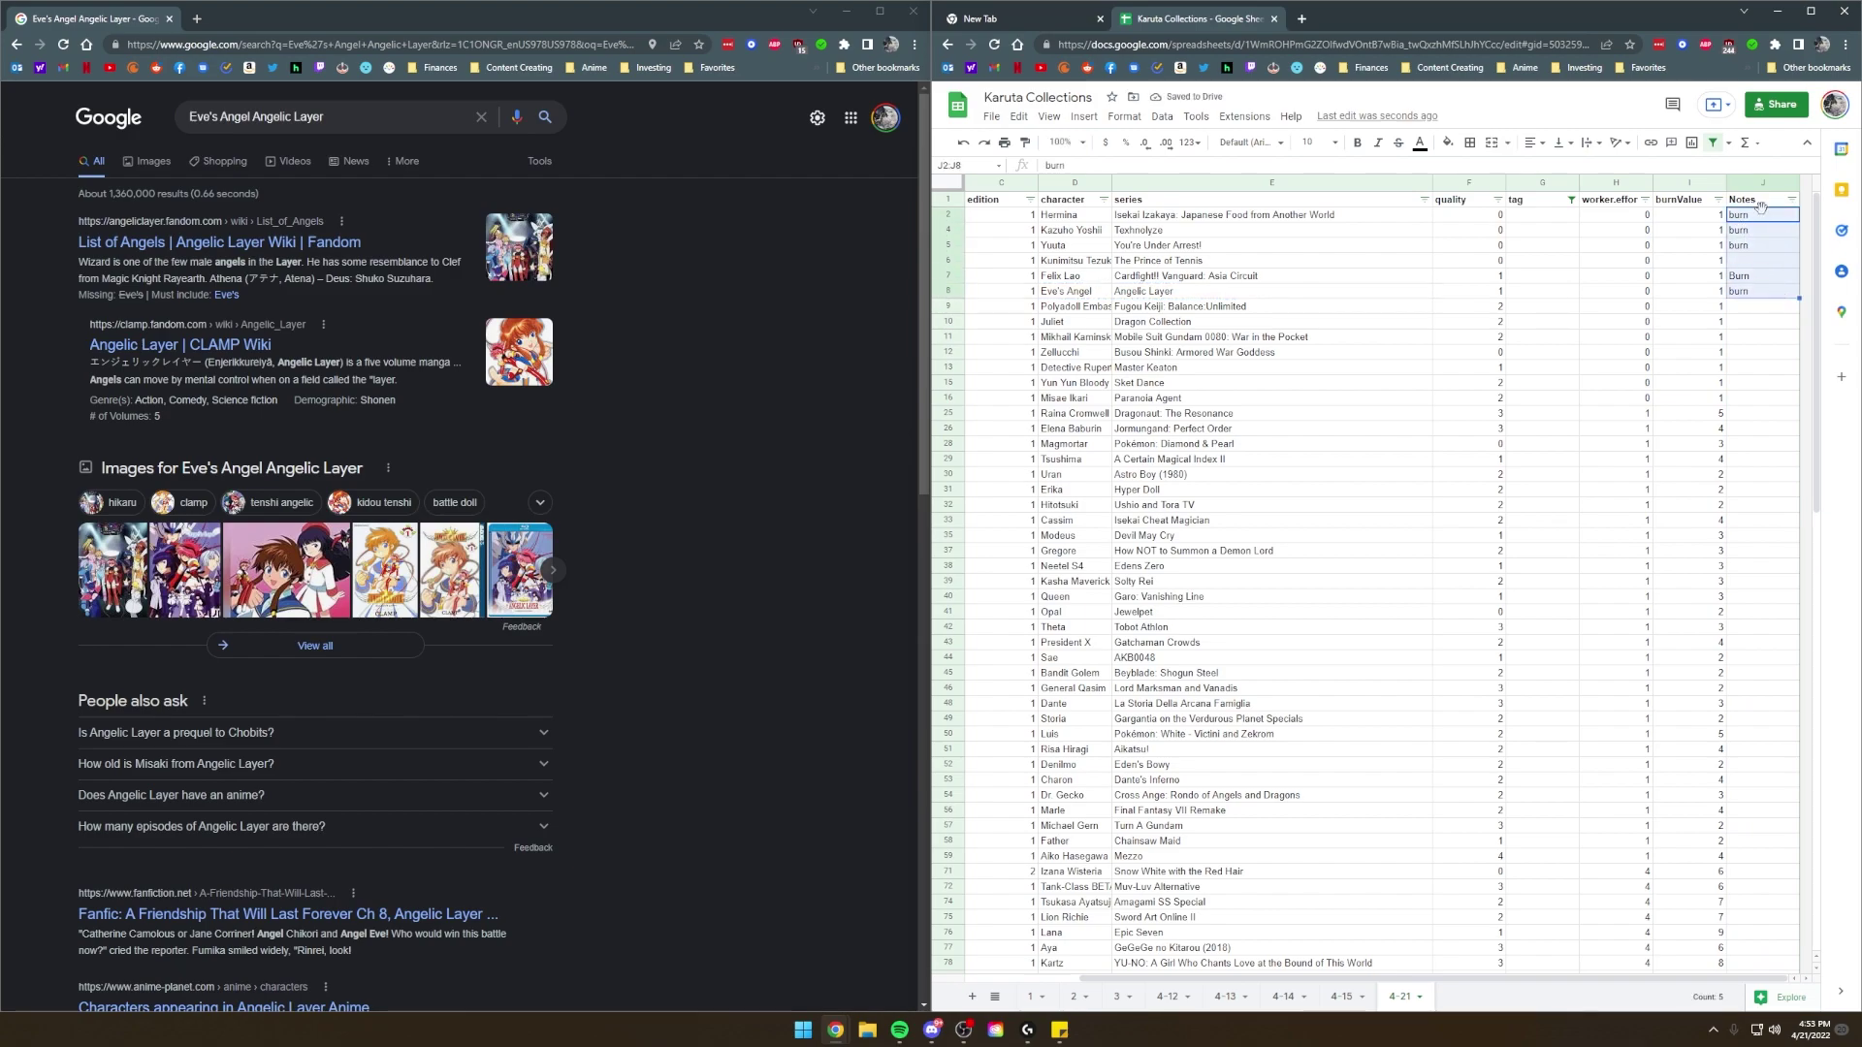
drag(1765, 216, 1775, 290)
click(1765, 229)
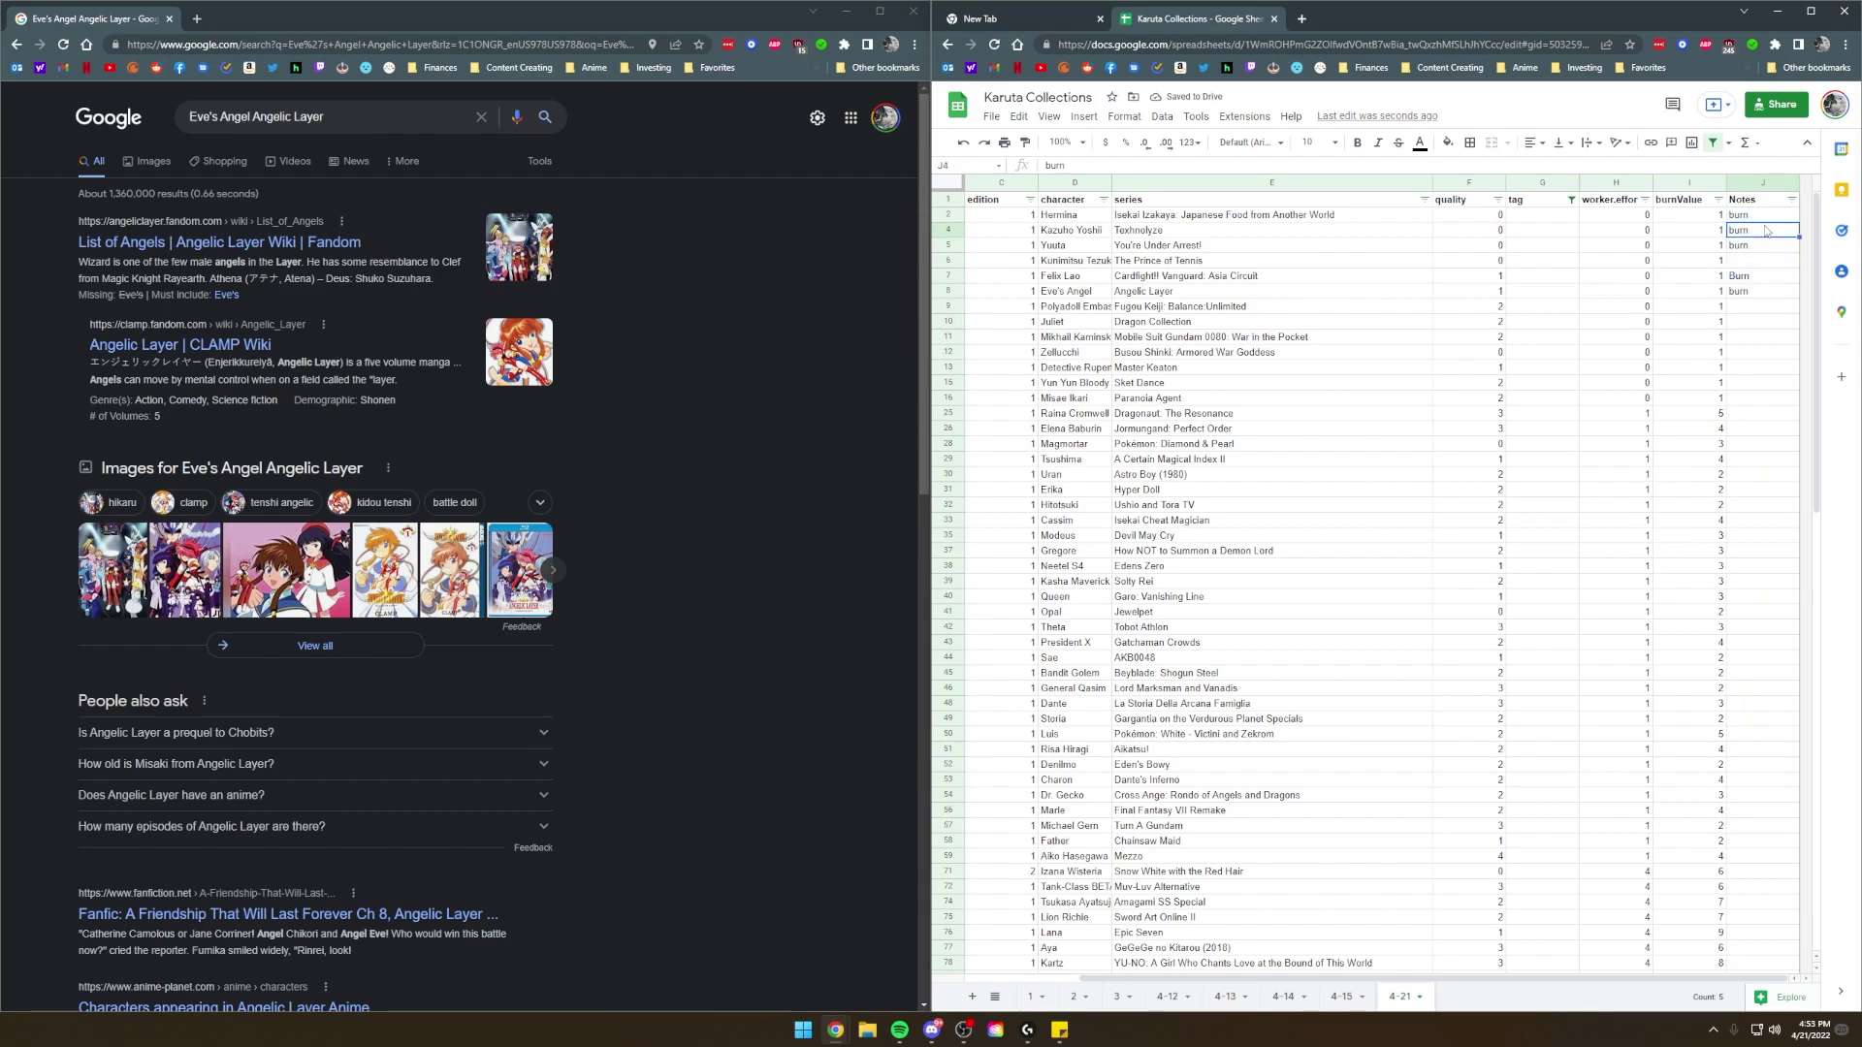
Switch to Discord and begin a k!t command in the karuta-tavern channel's message box.
click(932, 1030)
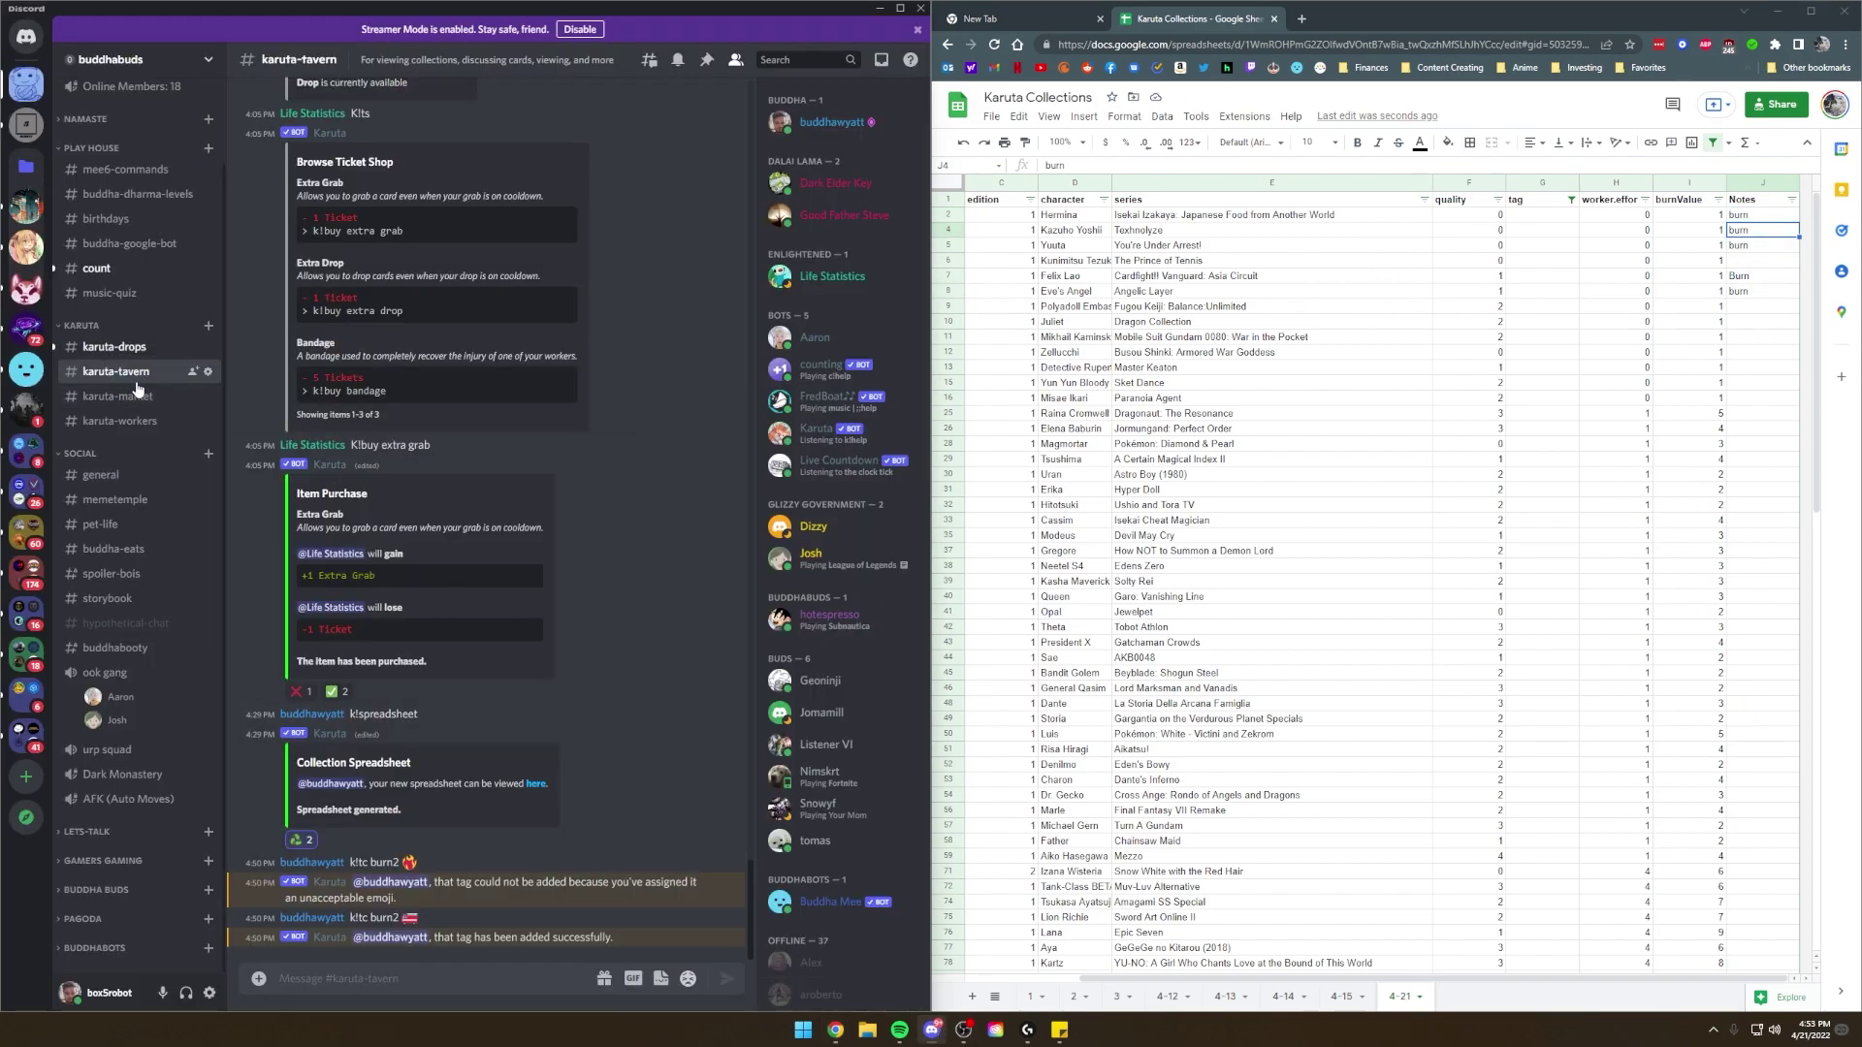
text(k!t)
Filter the spreadsheet's Notes column to exclude blanks so only the burn cards are listed.
click(1793, 200)
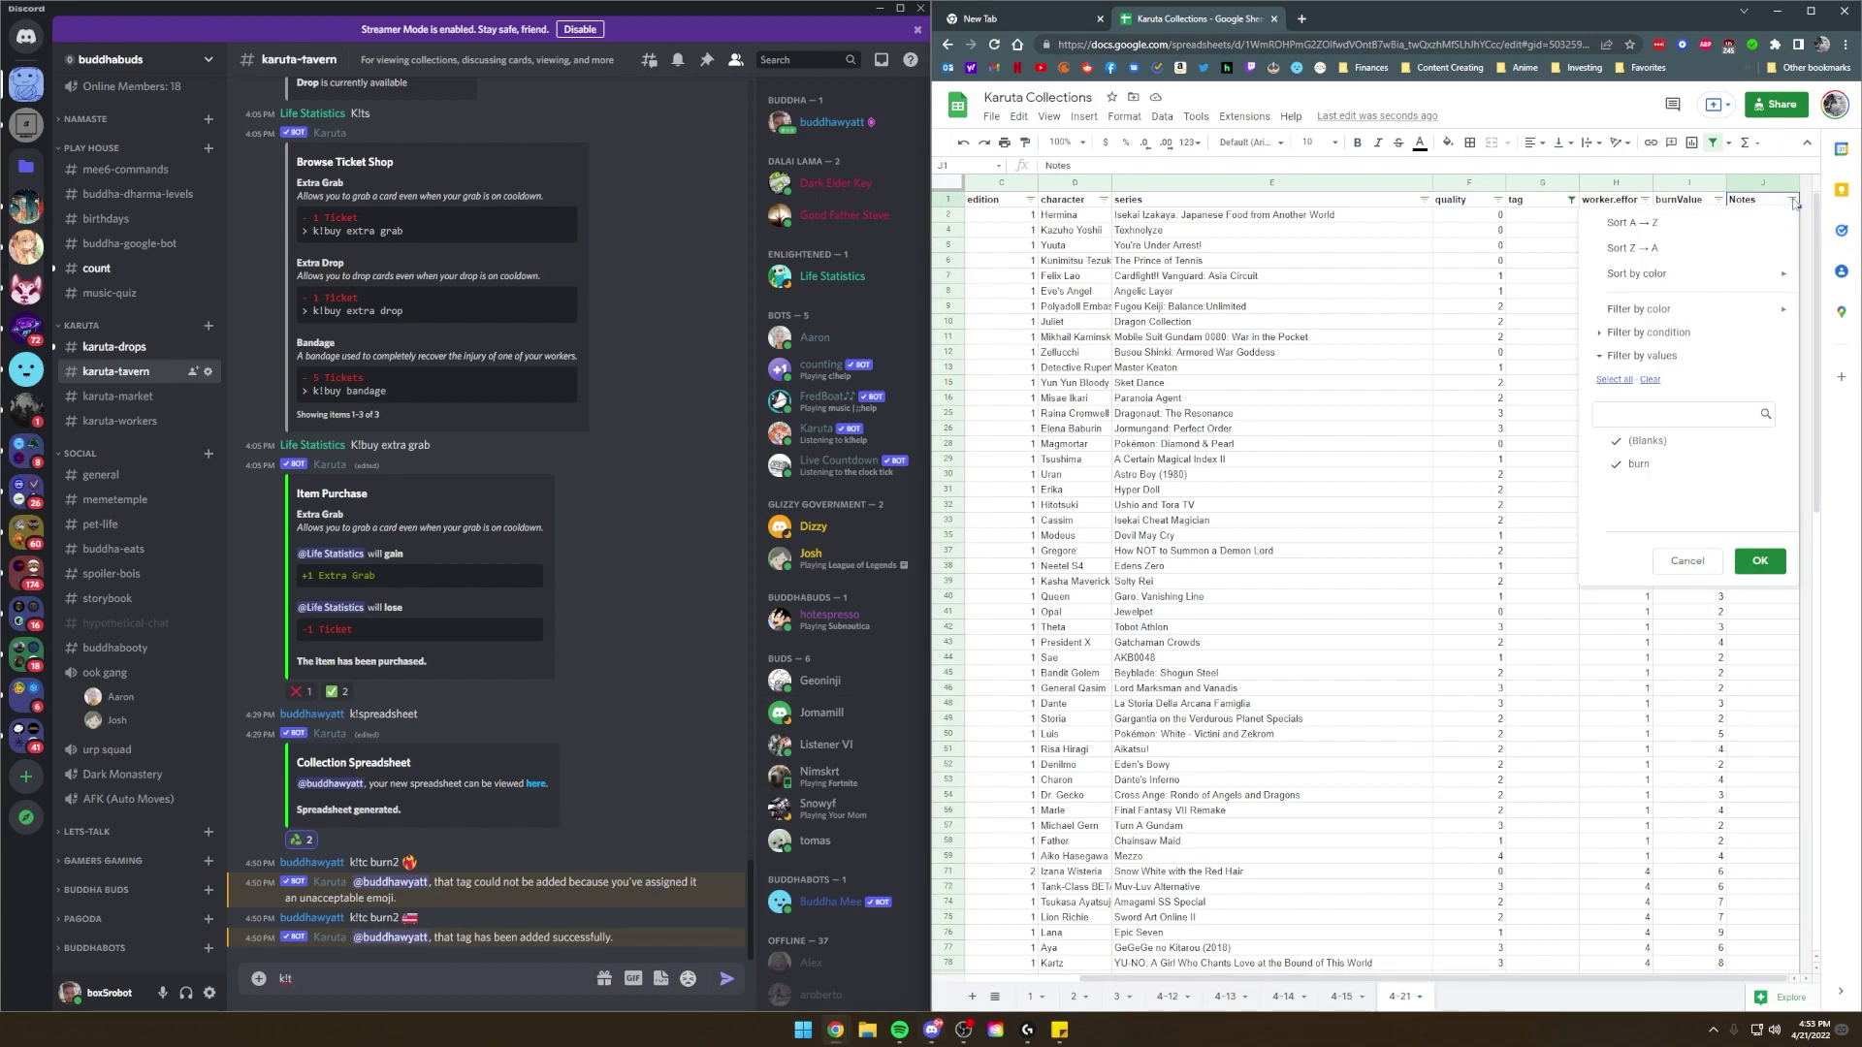
click(1639, 441)
click(1753, 566)
drag(1746, 207, 1003, 277)
click(1077, 264)
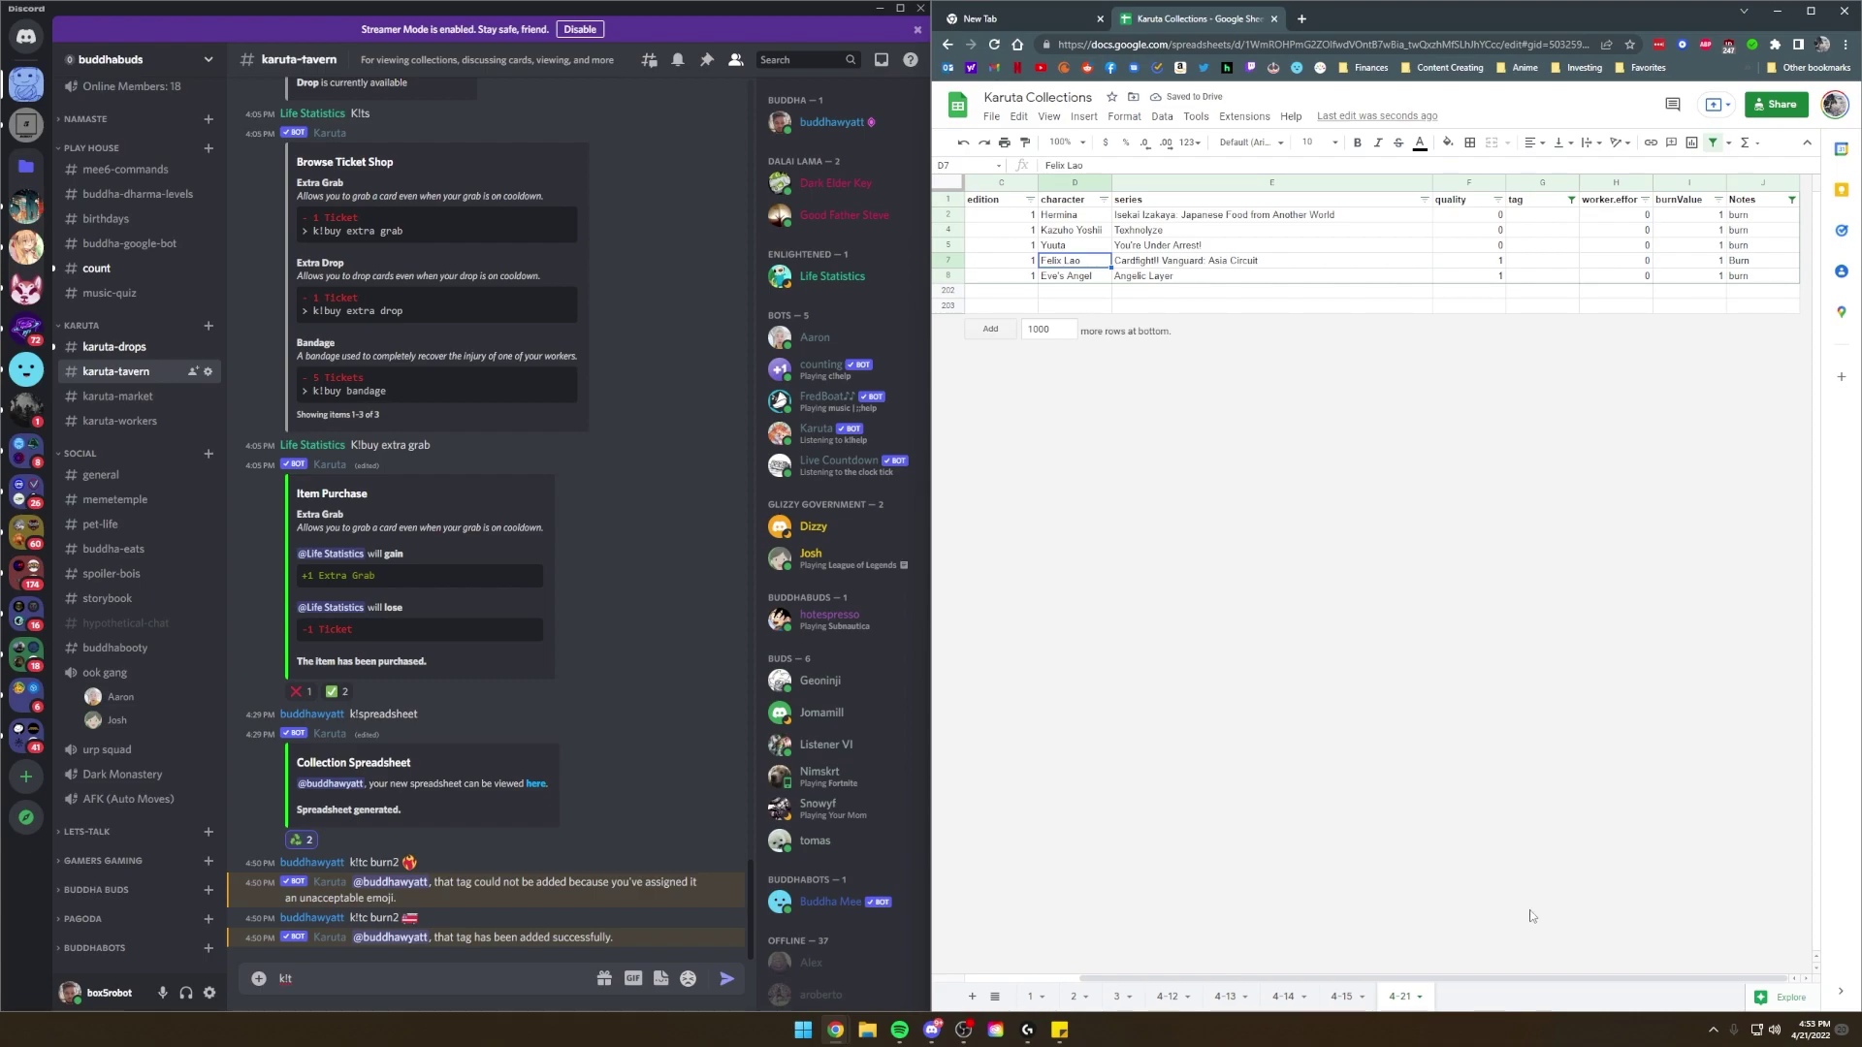
Copy the Hermina card's code from A2 and paste it after k!t in the Discord message, giving "k!t ftzc9r".
drag(1499, 981, 1387, 982)
click(1018, 215)
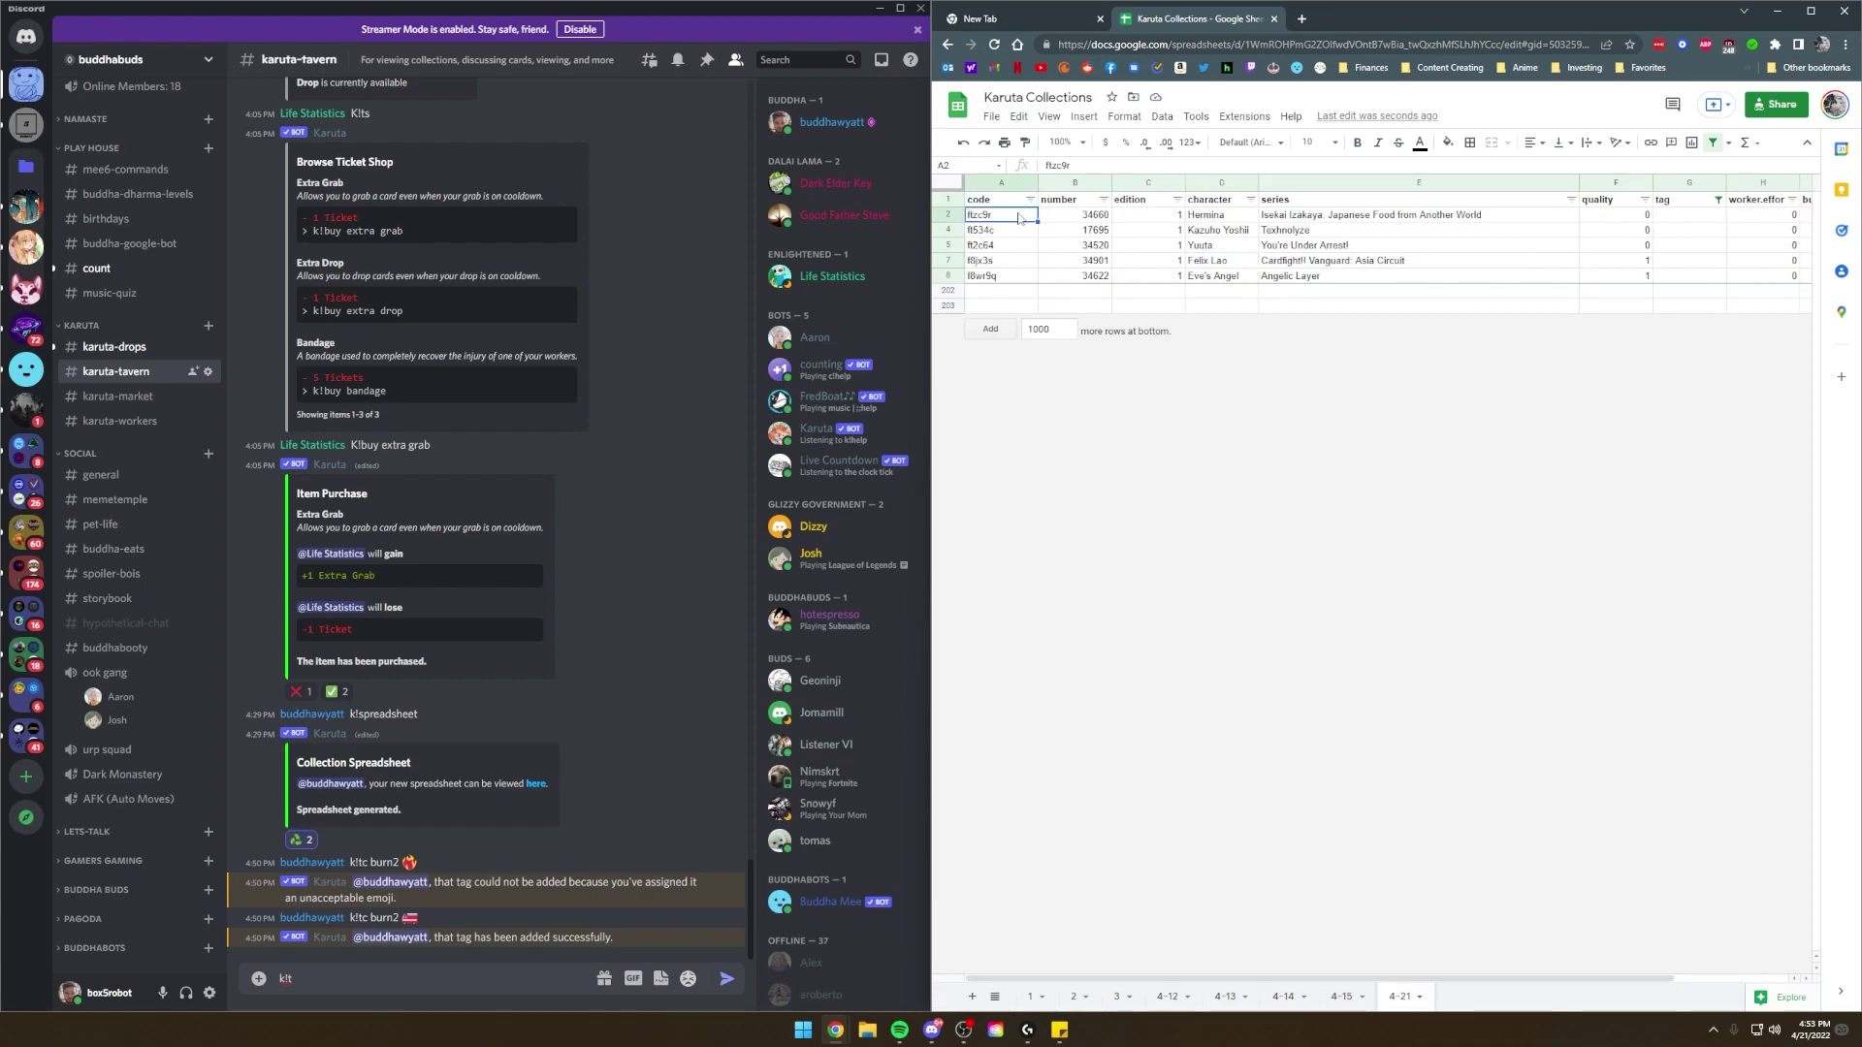
key(ctrl+c)
click(434, 967)
key(ctrl+v)
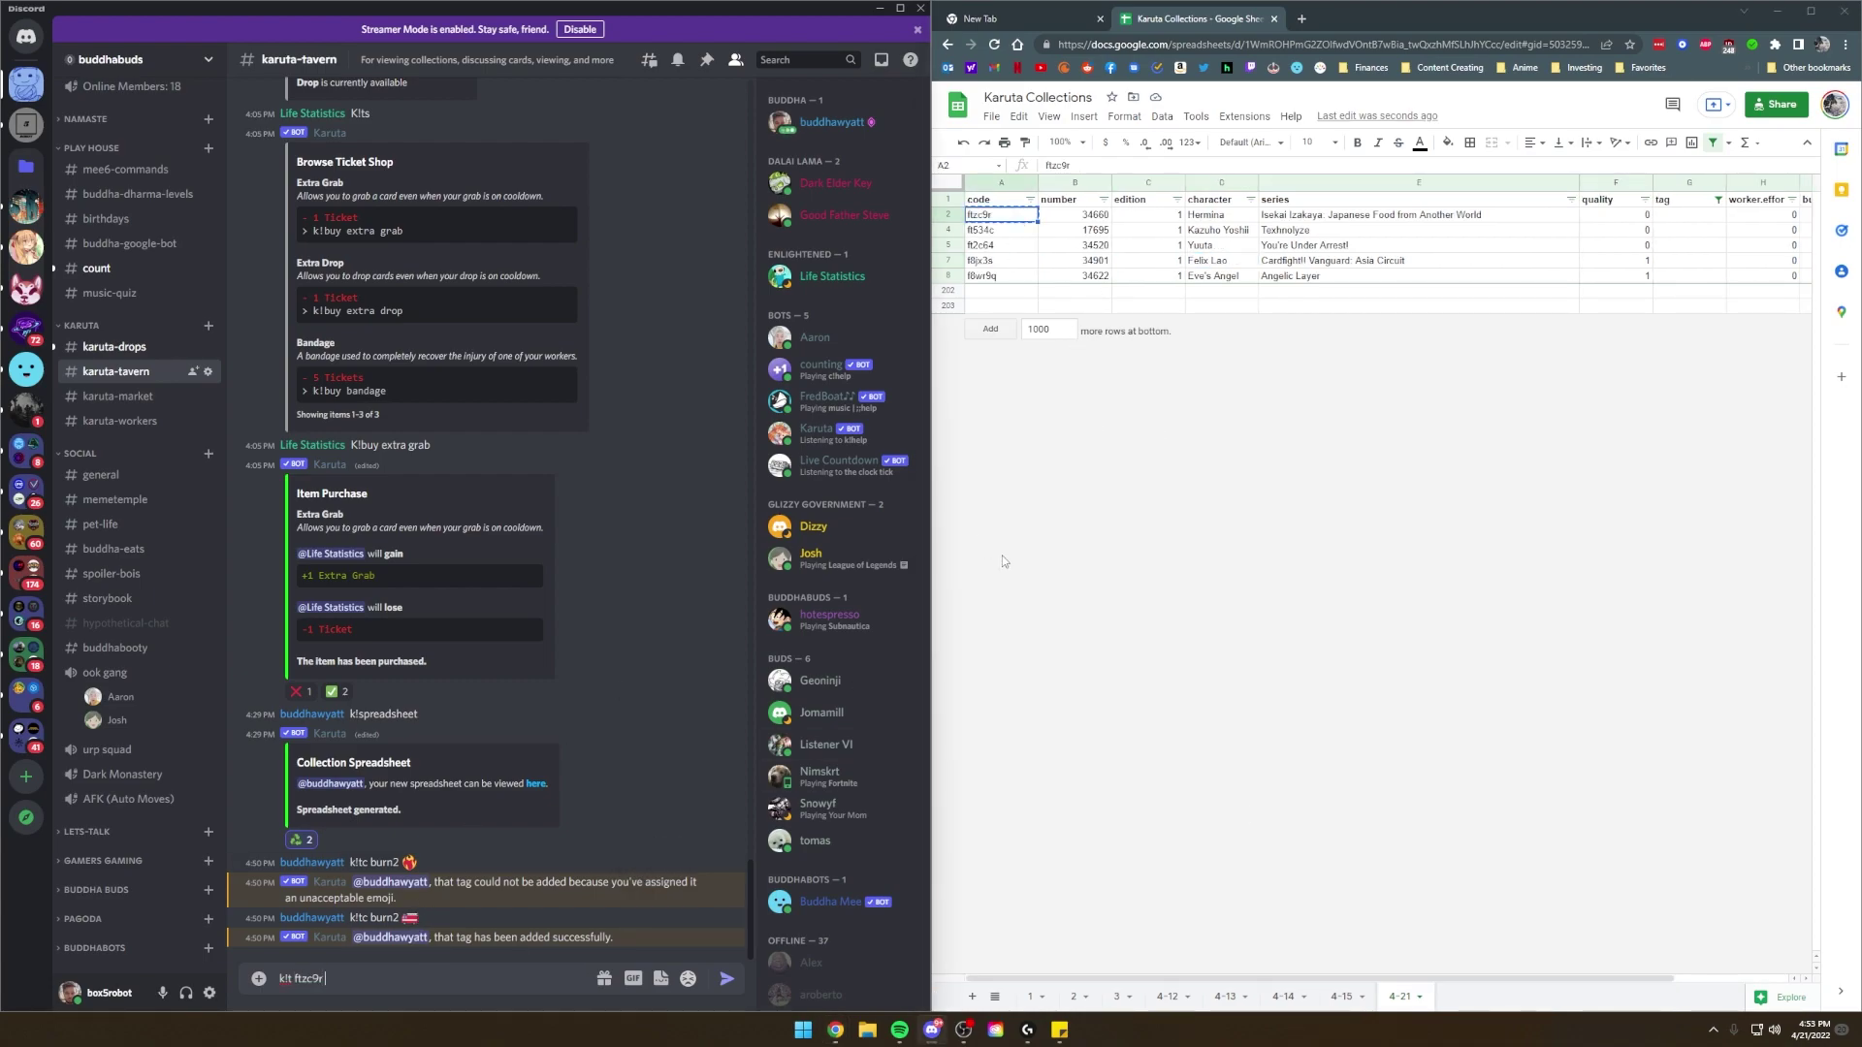
Append the codes of the Kazuho Yoshii and Yuuta cards, ft534c and ft2c64, to the k!t message.
click(1024, 232)
key(ctrl+c)
click(480, 973)
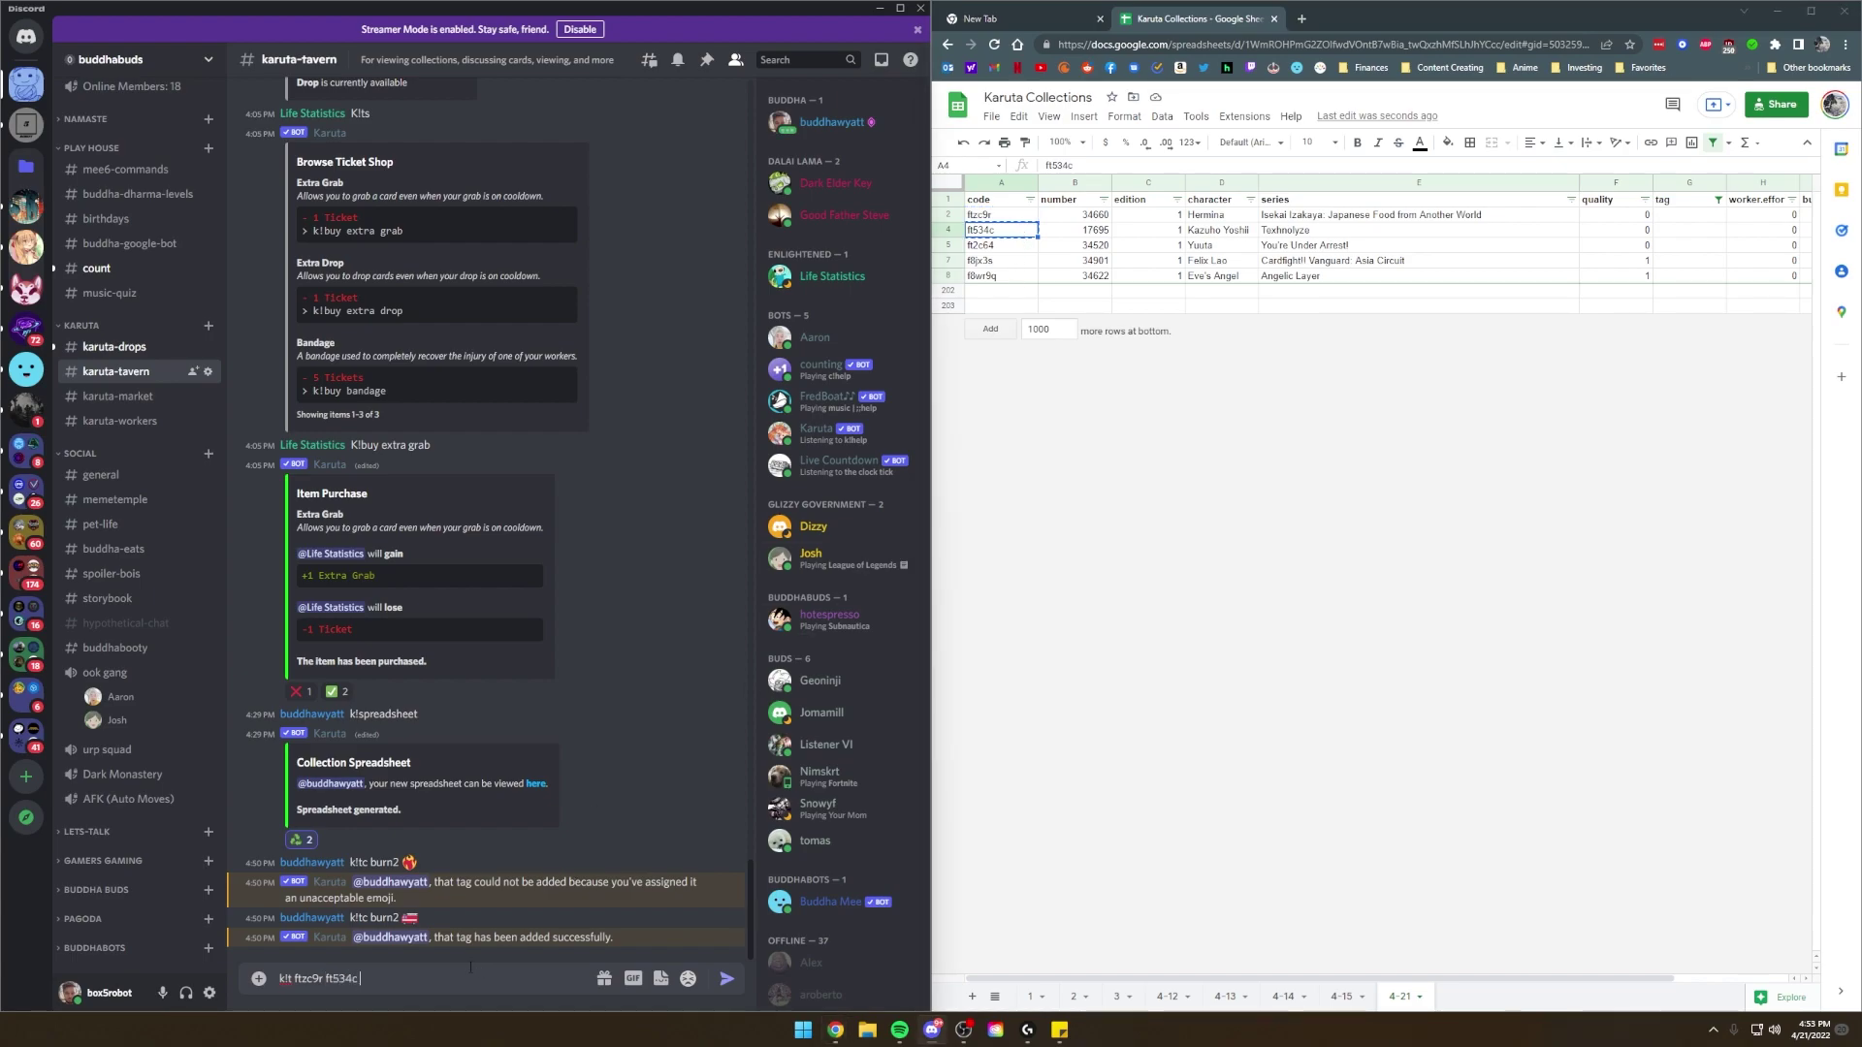
click(1011, 248)
key(ctrl+c)
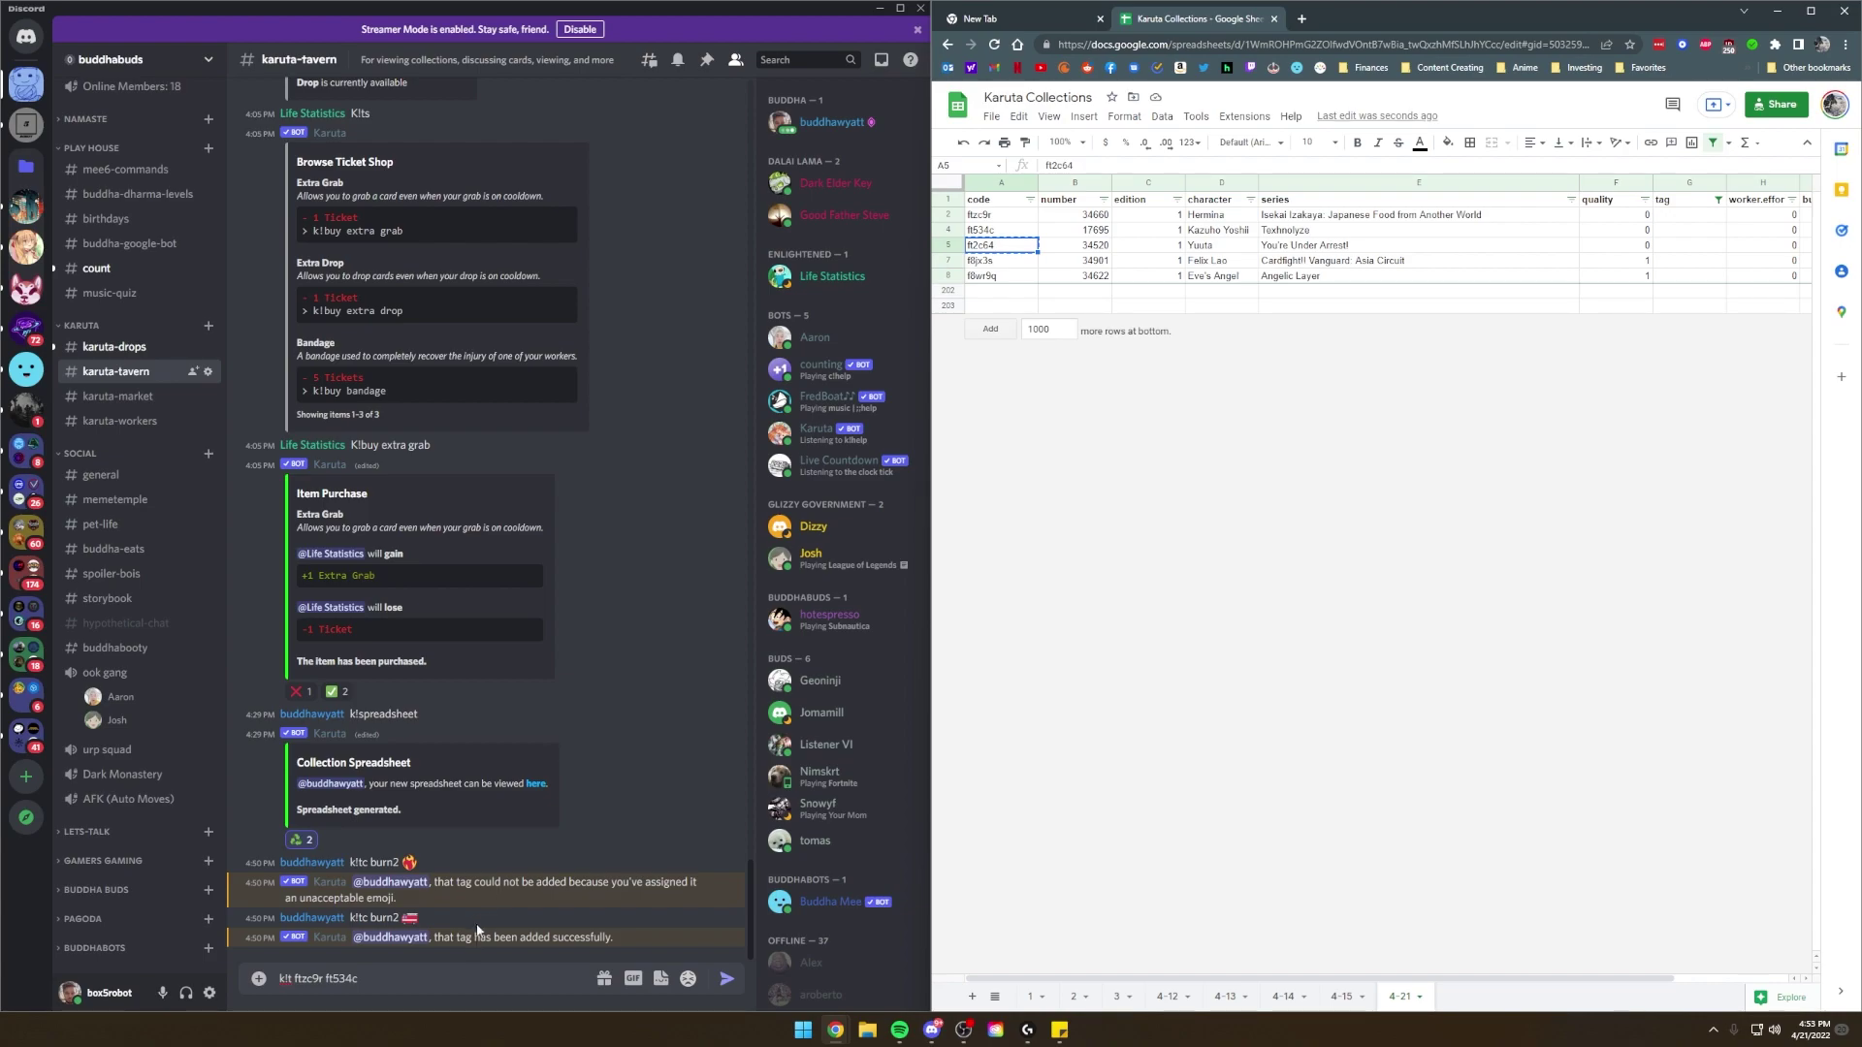
click(470, 978)
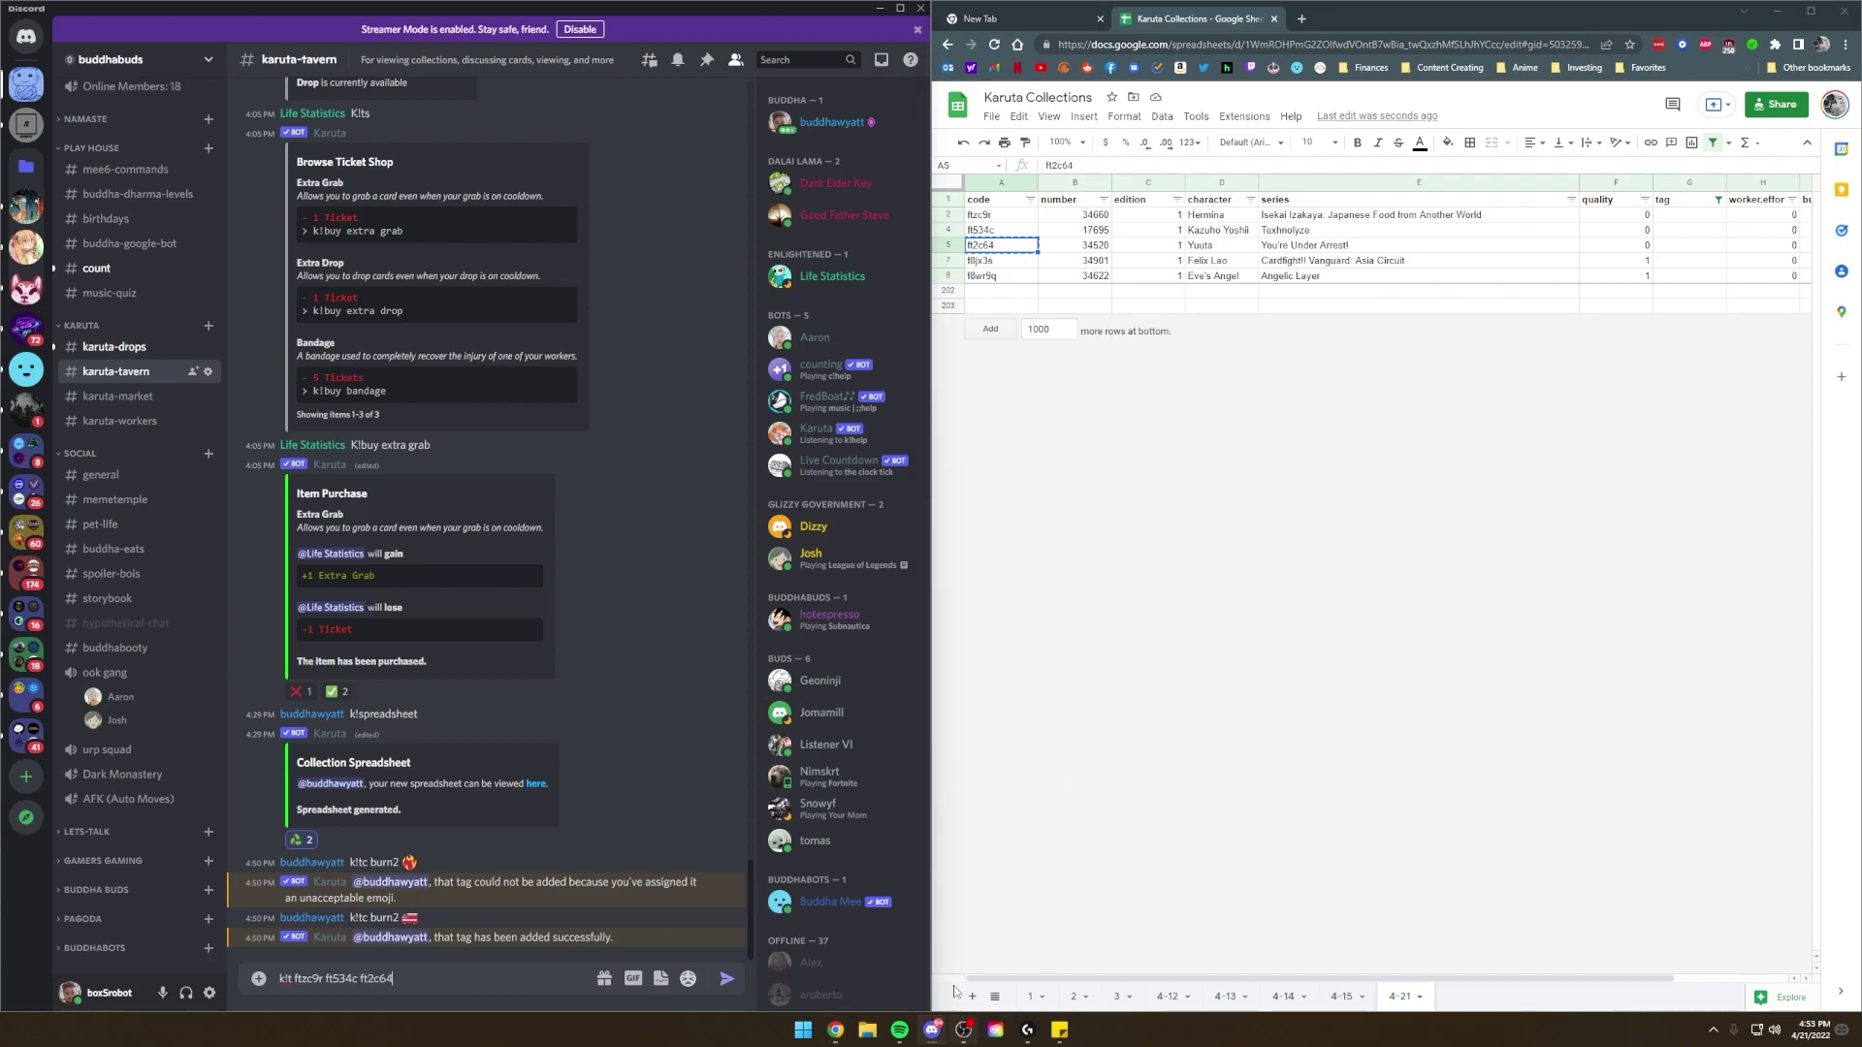
Open a blank Notepad window, move it aside, and copy the five card codes in A2:A8 of the spreadsheet.
key(super)
text(note)
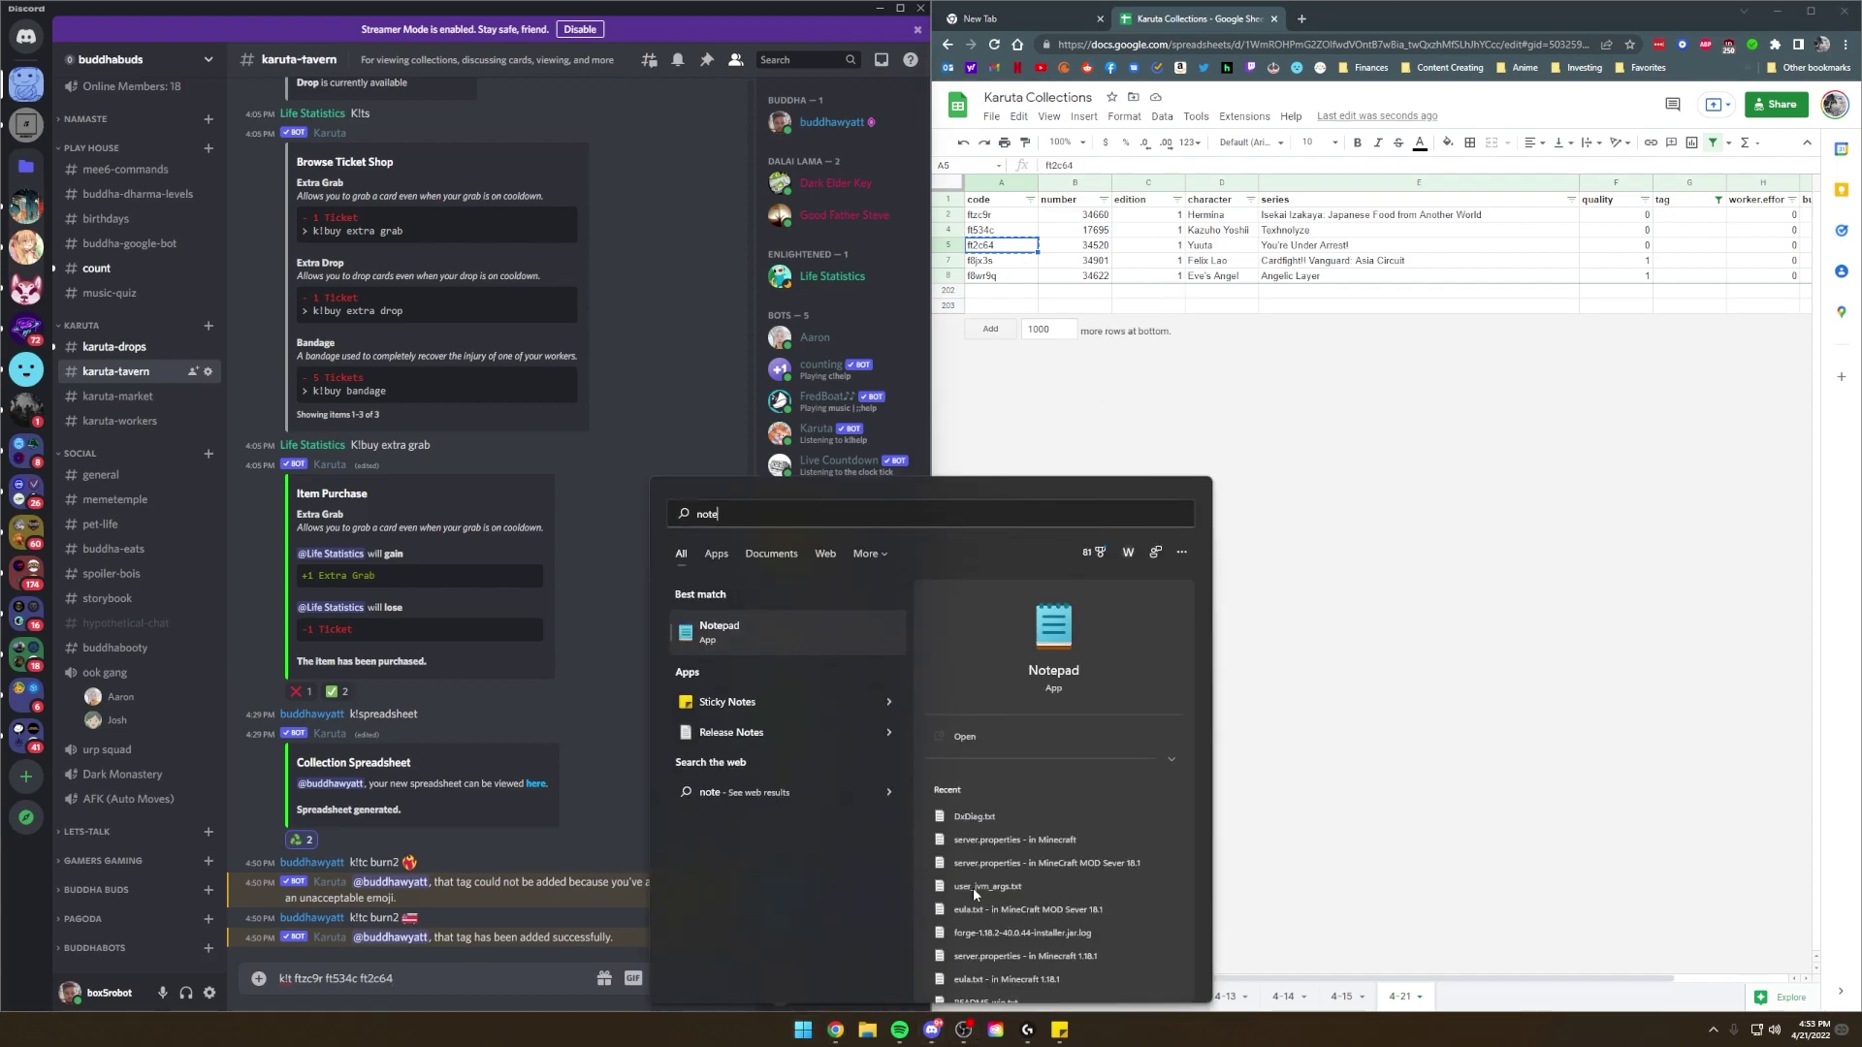
key(Return)
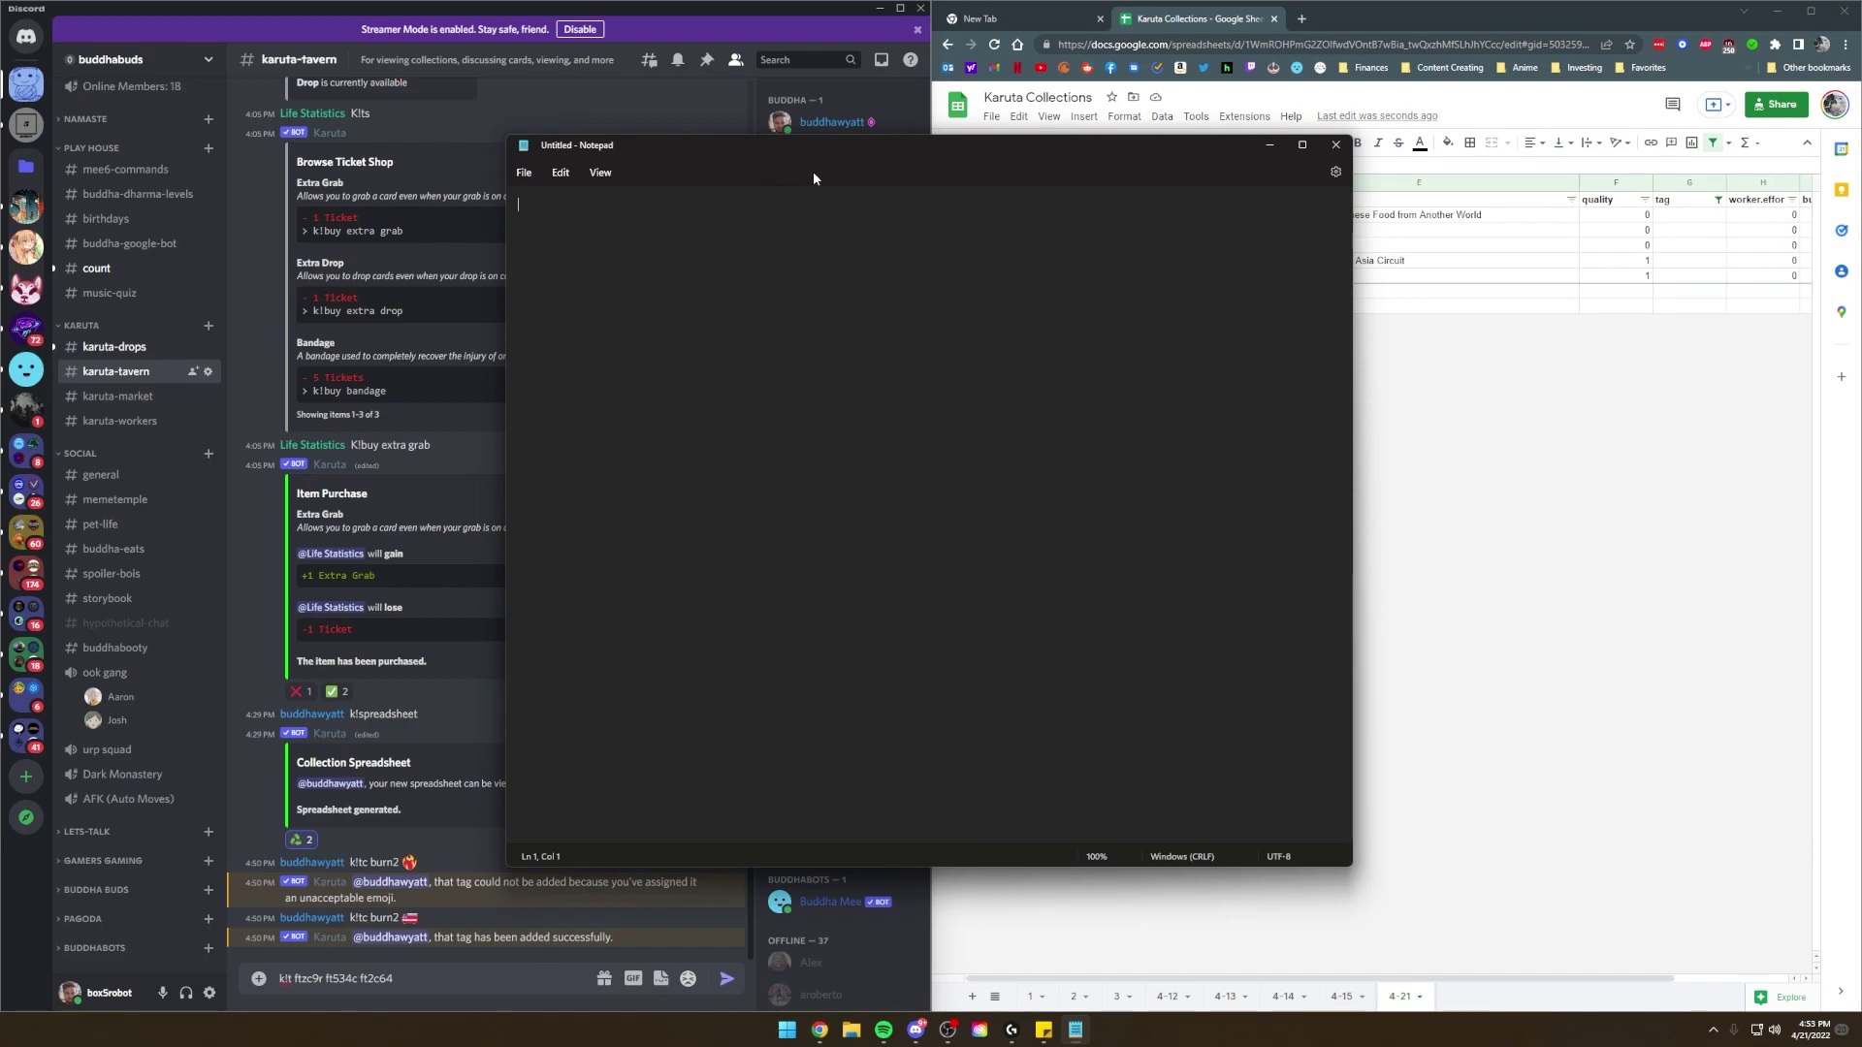
drag(822, 151, 1204, 404)
drag(1012, 216, 1013, 276)
key(ctrl+c)
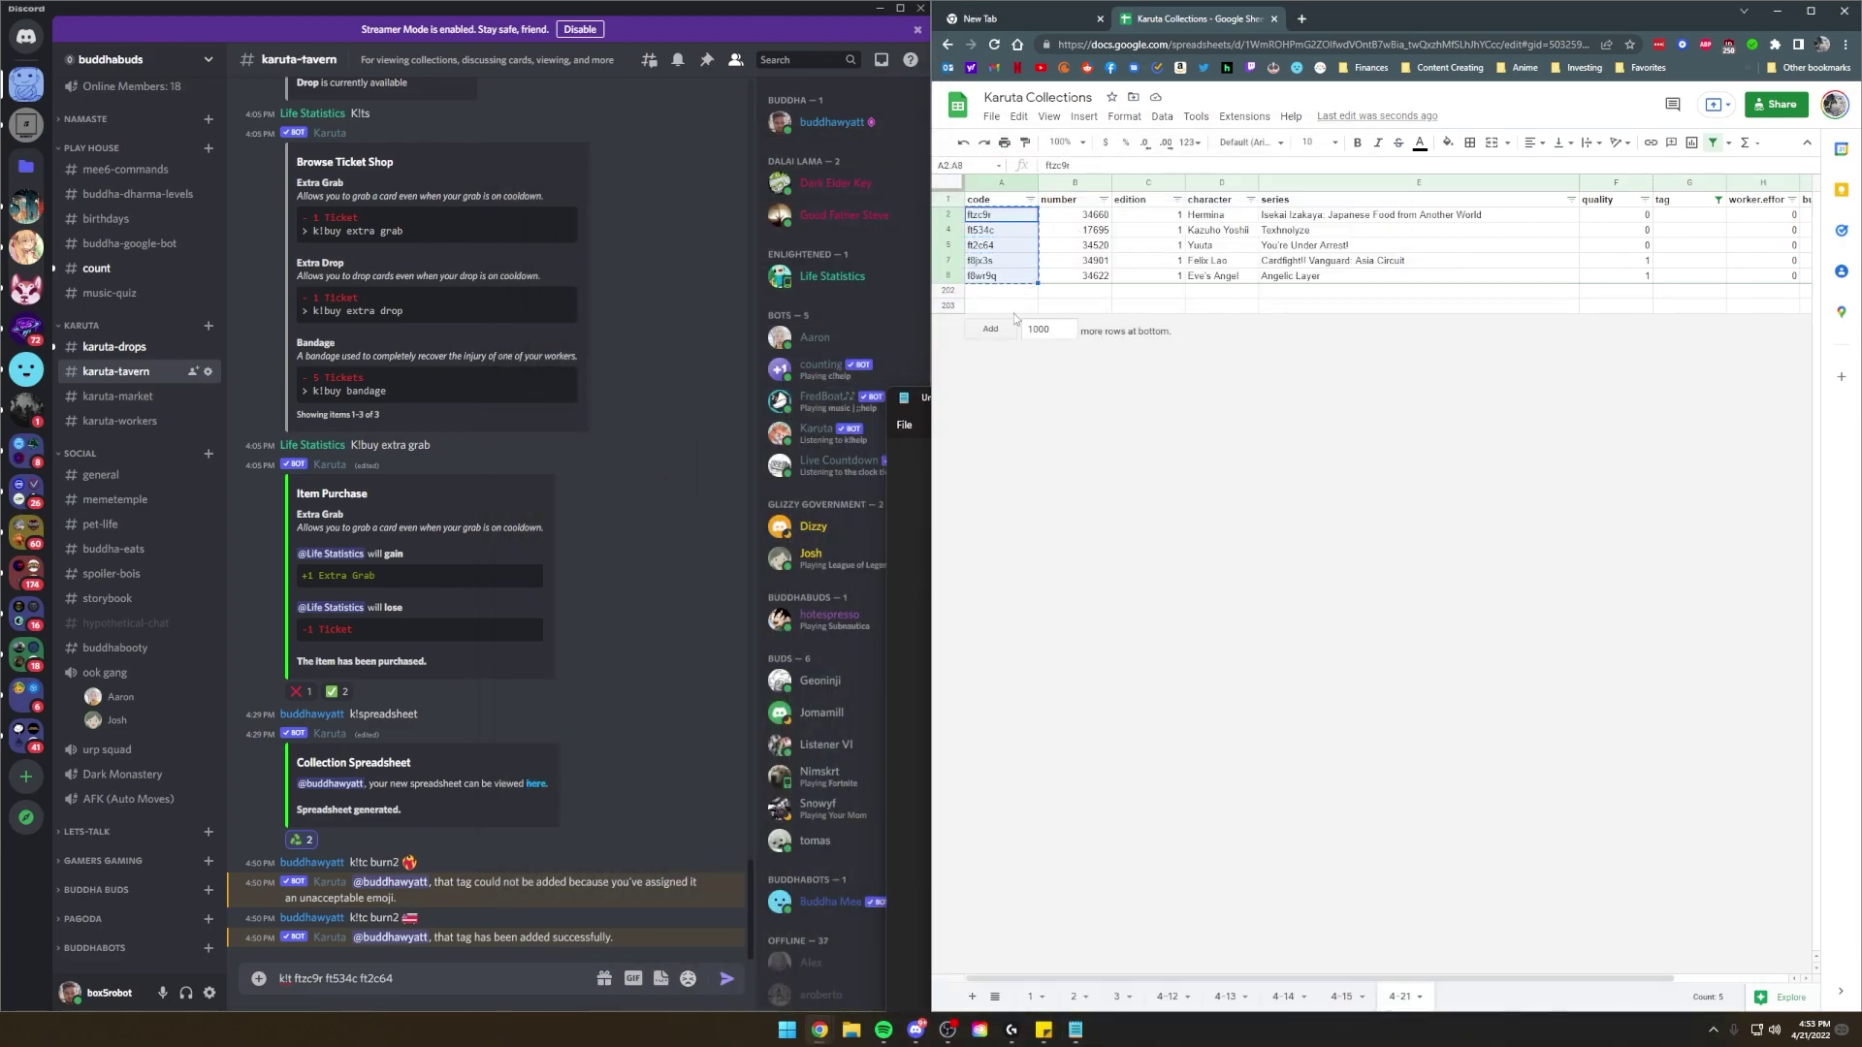
Try replacing the codes in the Discord message with the copied list, and clear all codes so only k!t is left.
double_click(441, 978)
key(ctrl+shift+Left)
key(ctrl+shift+Left)
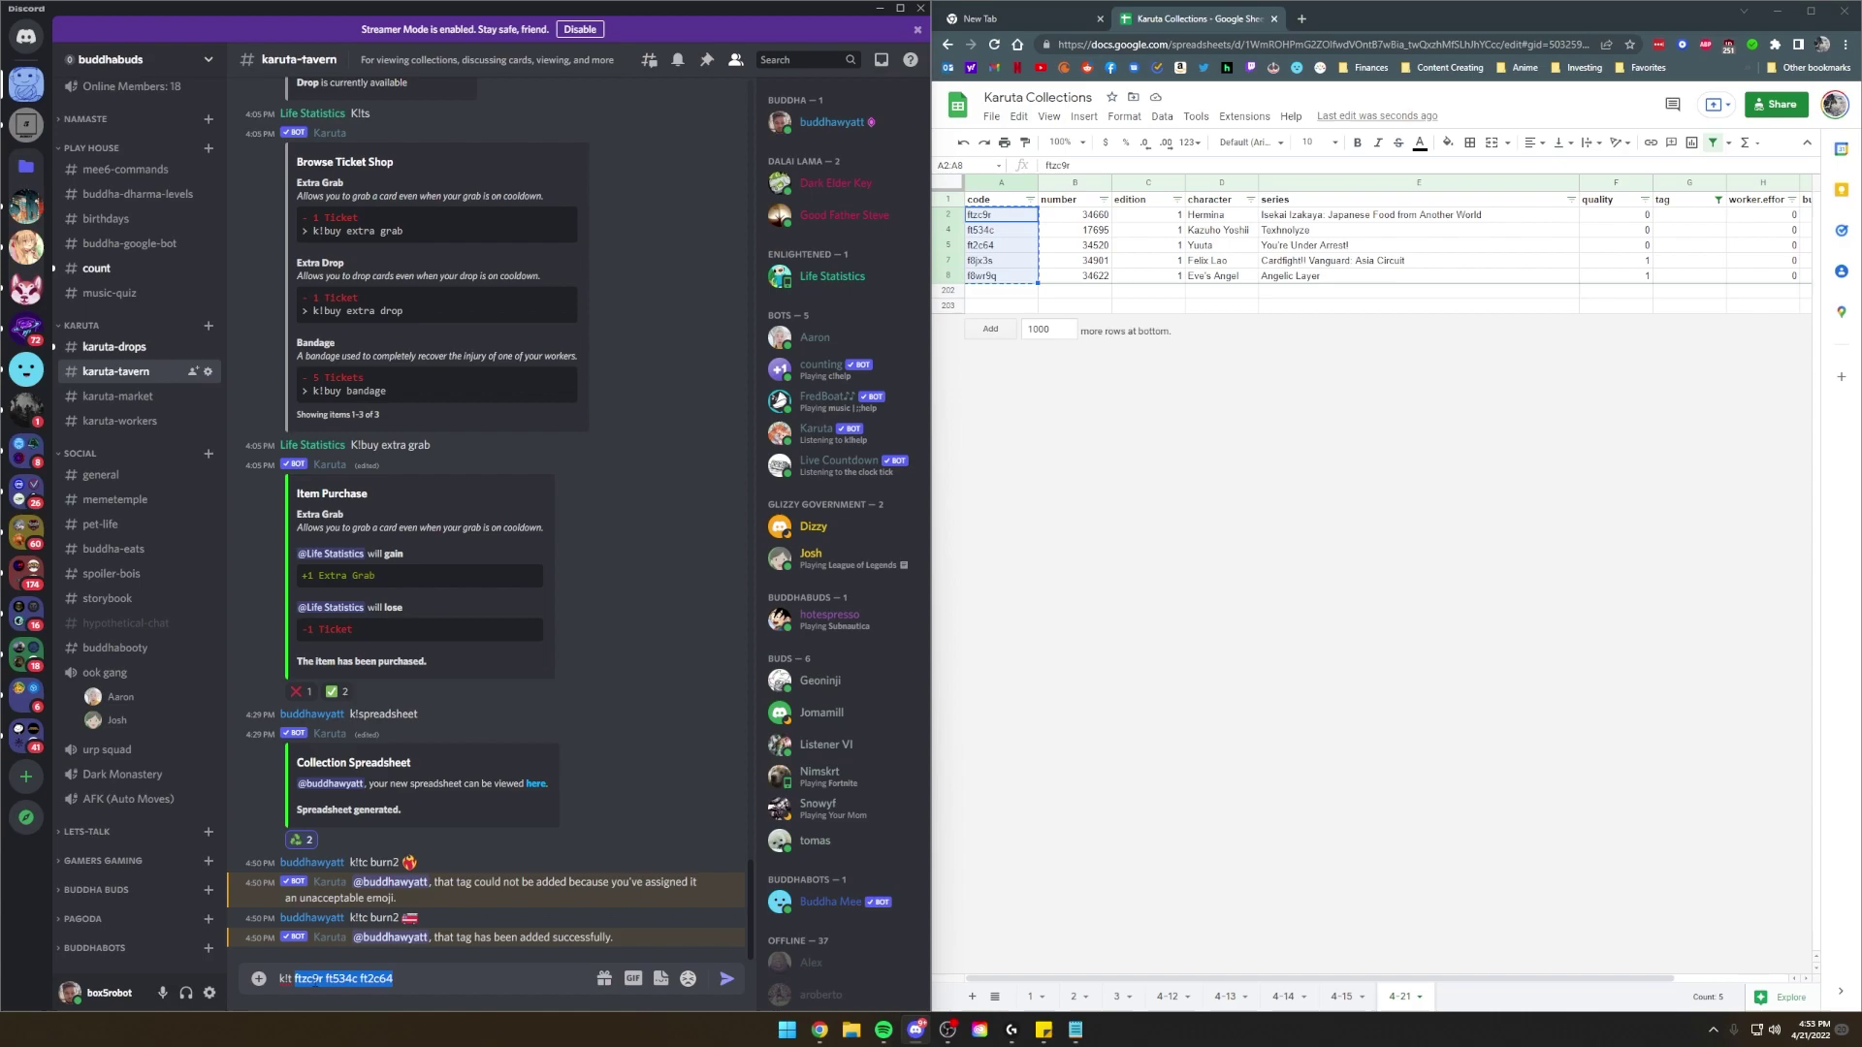
key(ctrl+v)
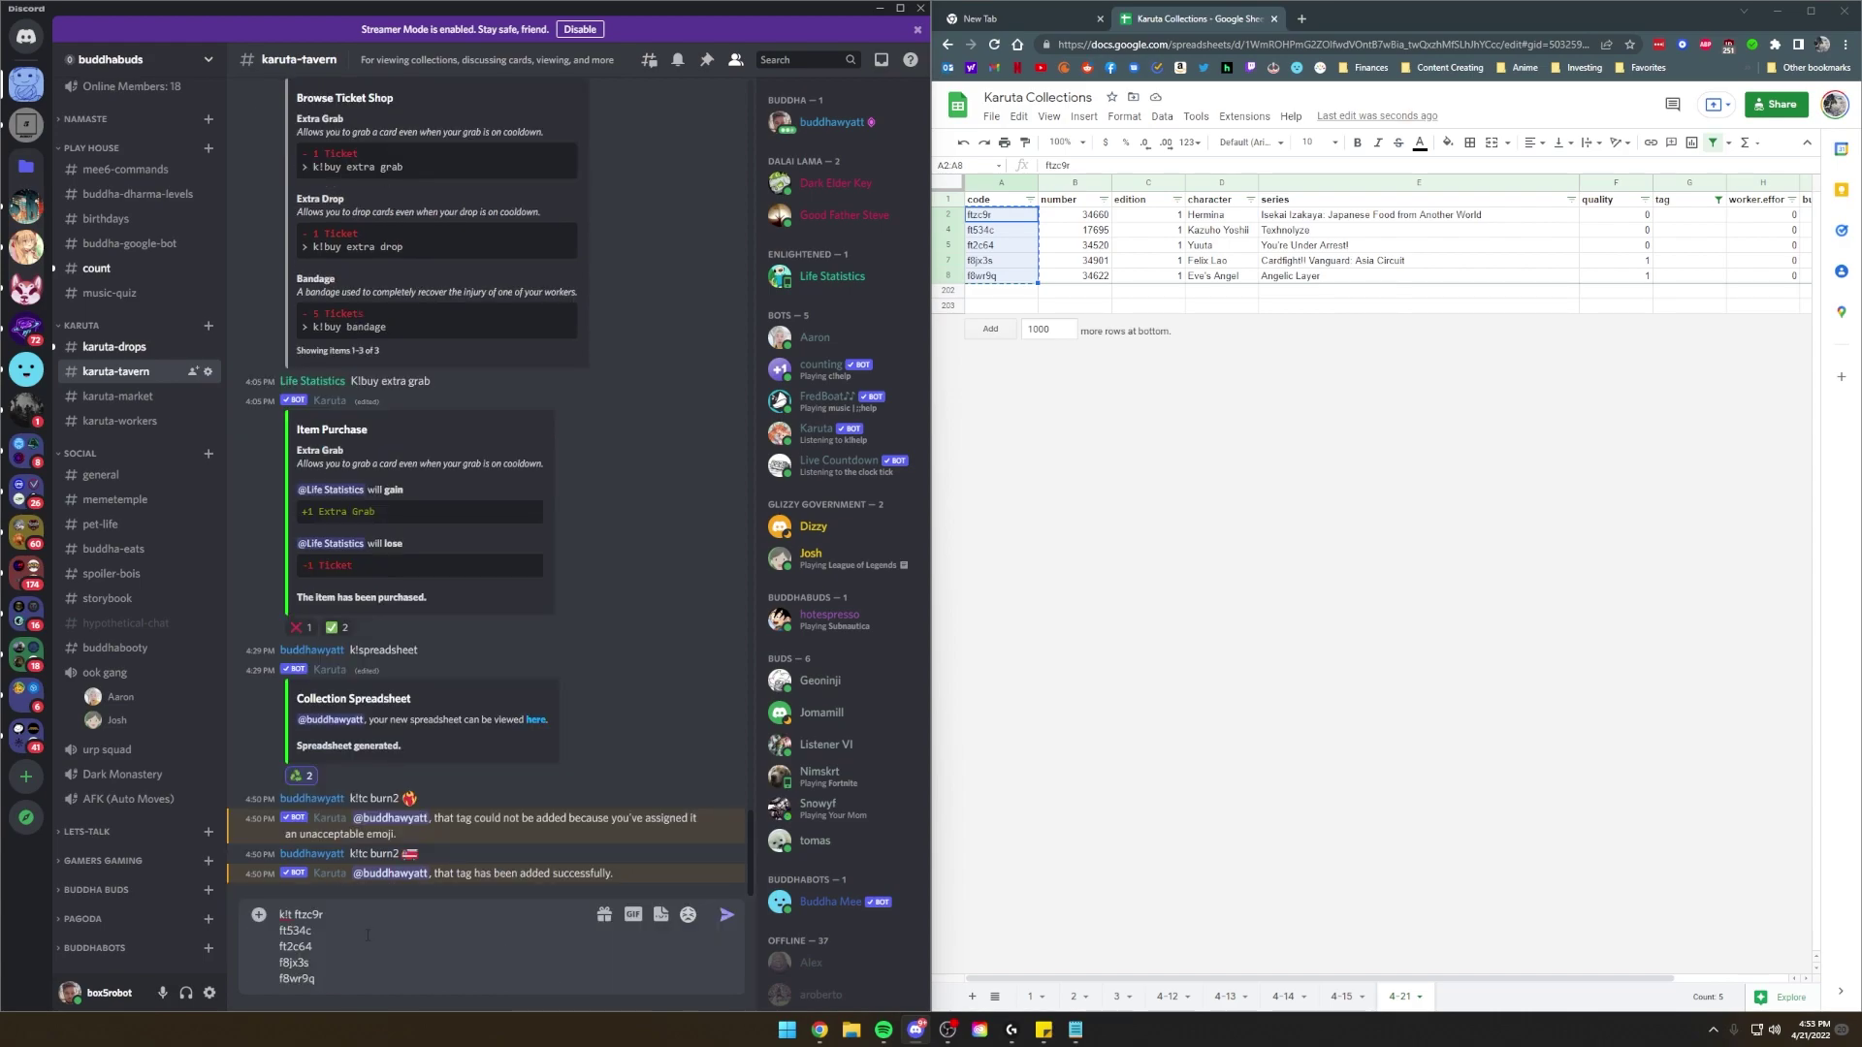
drag(335, 981, 302, 916)
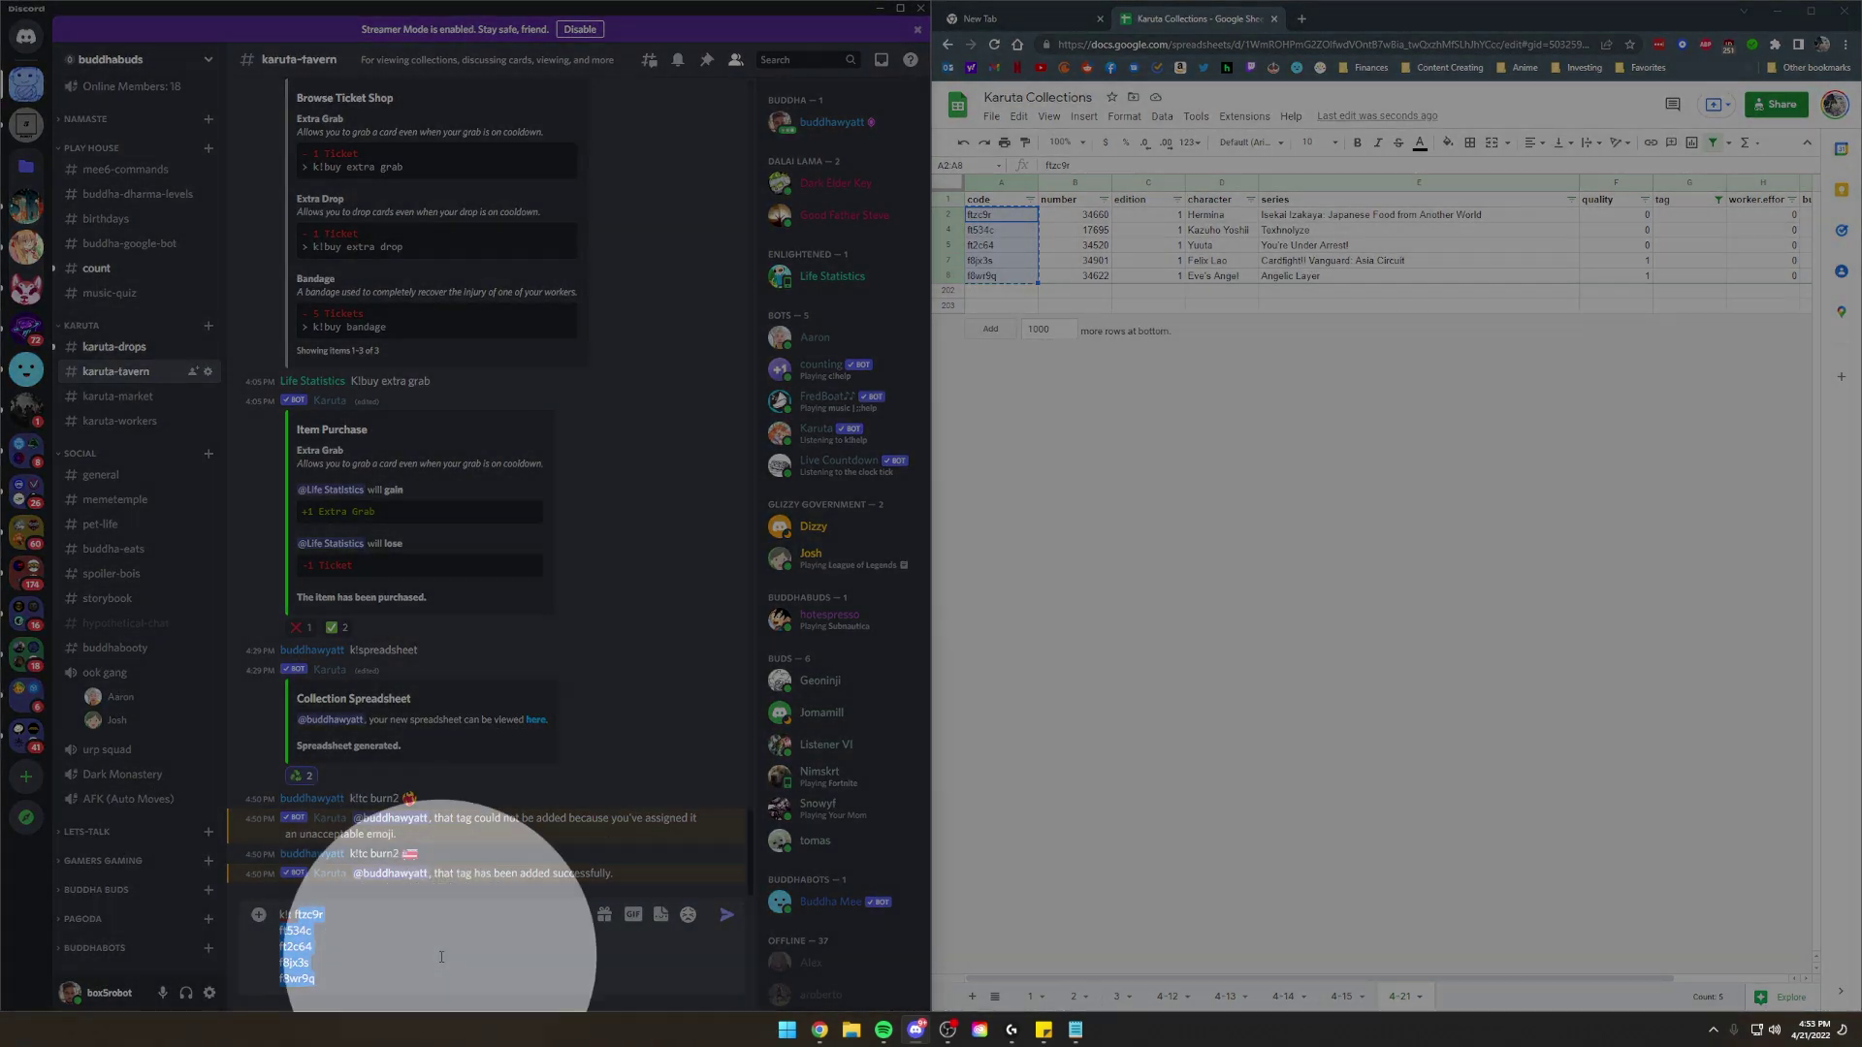
key(BackSpace)
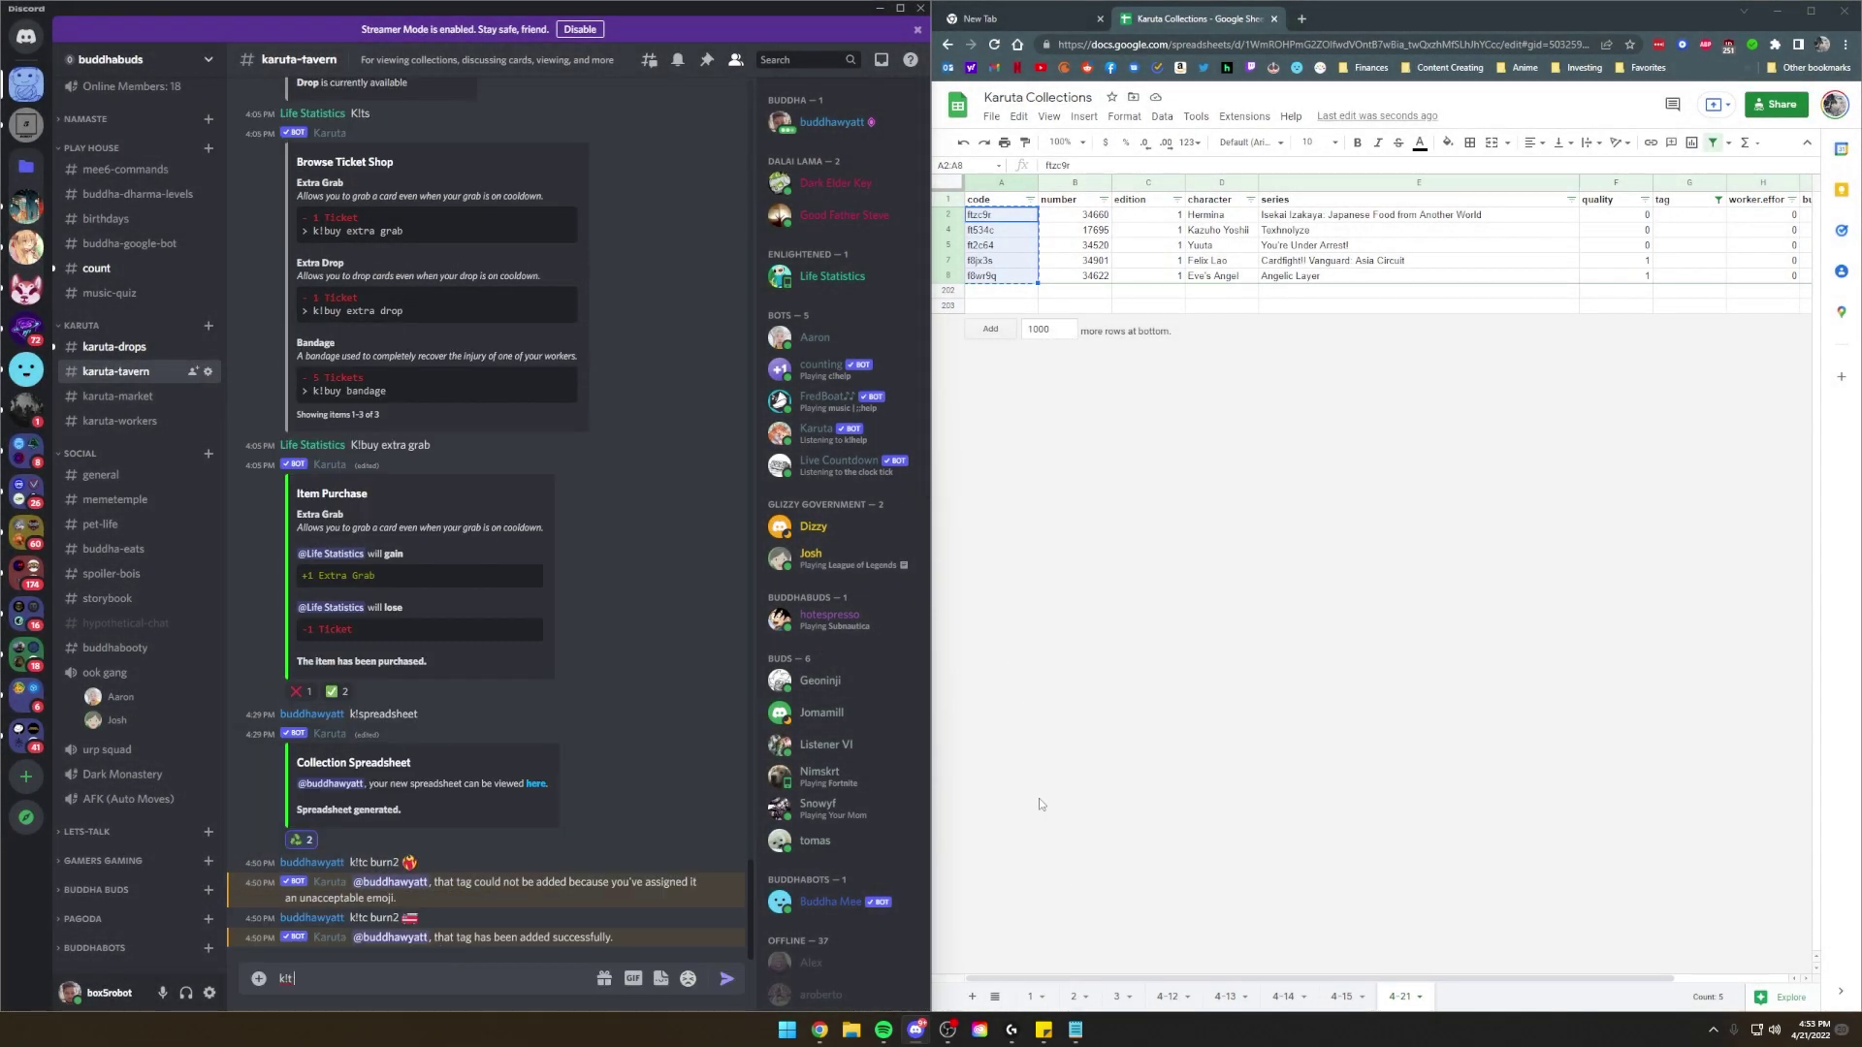
Select the five card codes in A2:A8 again and paste them into the blank Notepad document.
drag(1005, 215, 1012, 280)
key(ctrl+c)
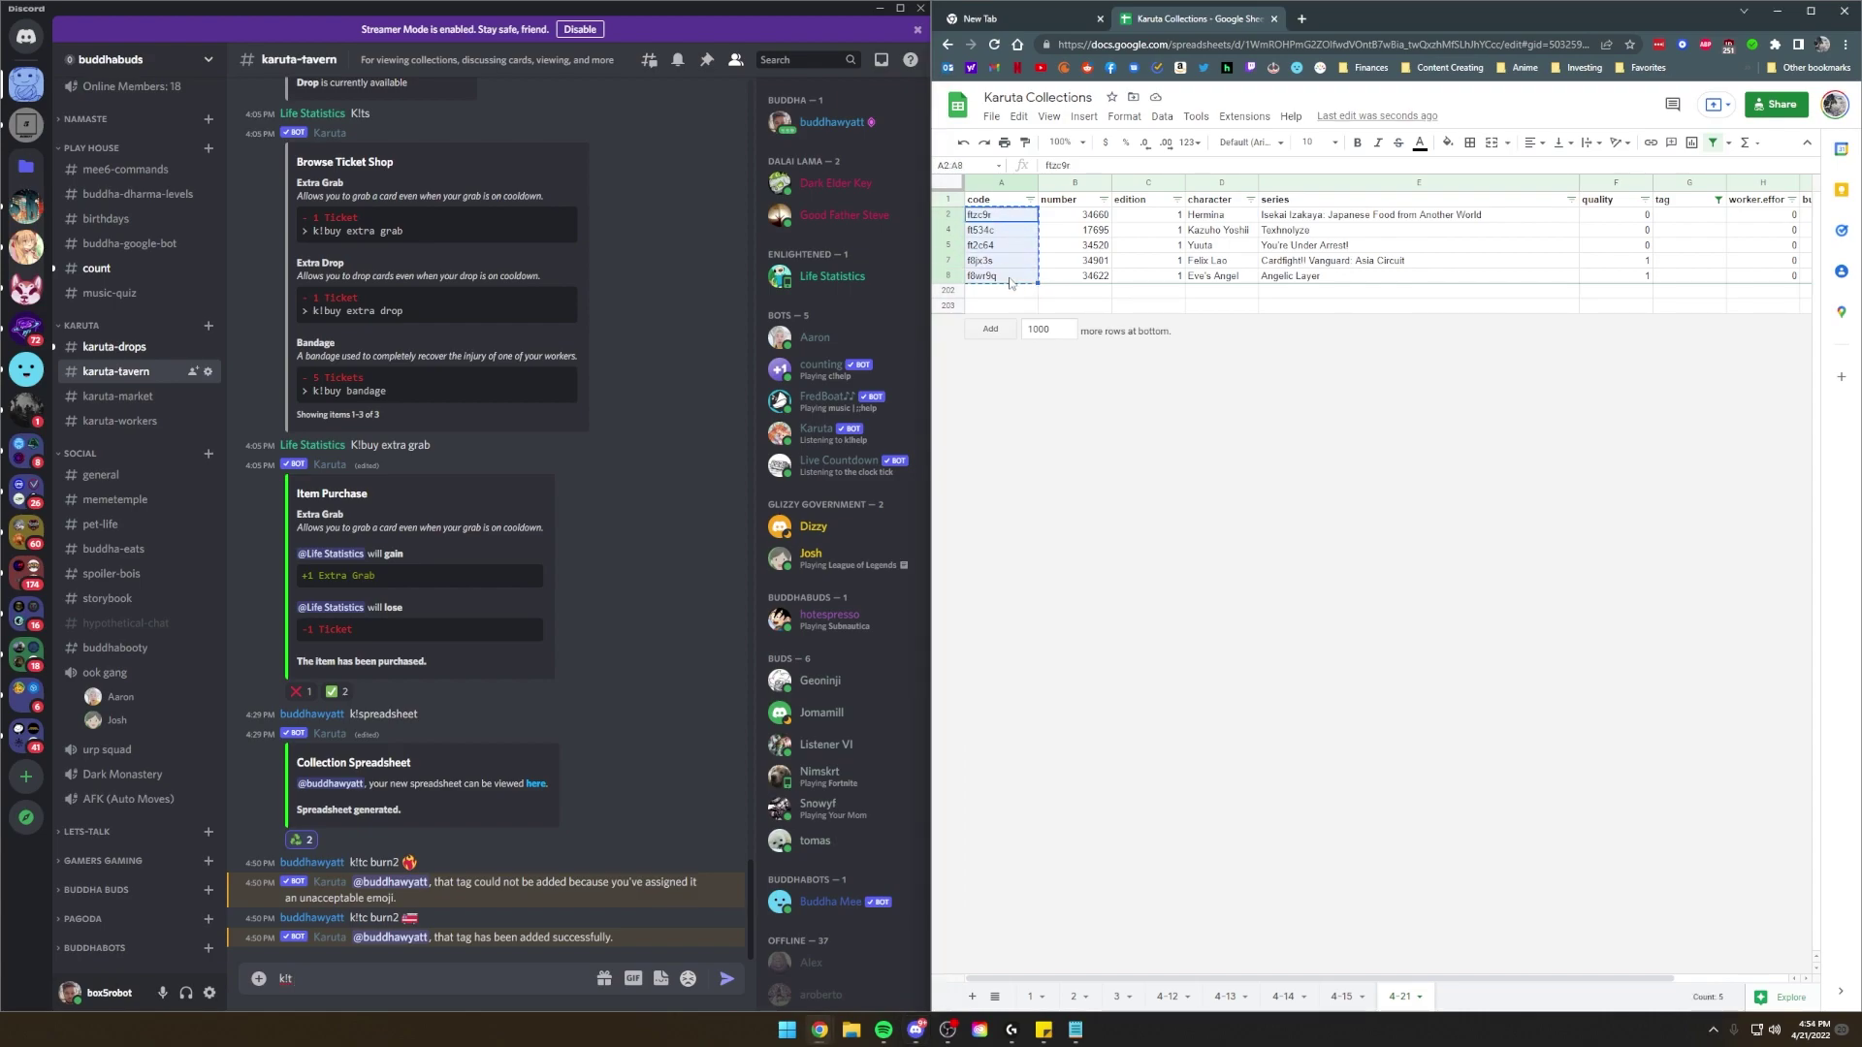
click(1075, 1030)
key(ctrl+v)
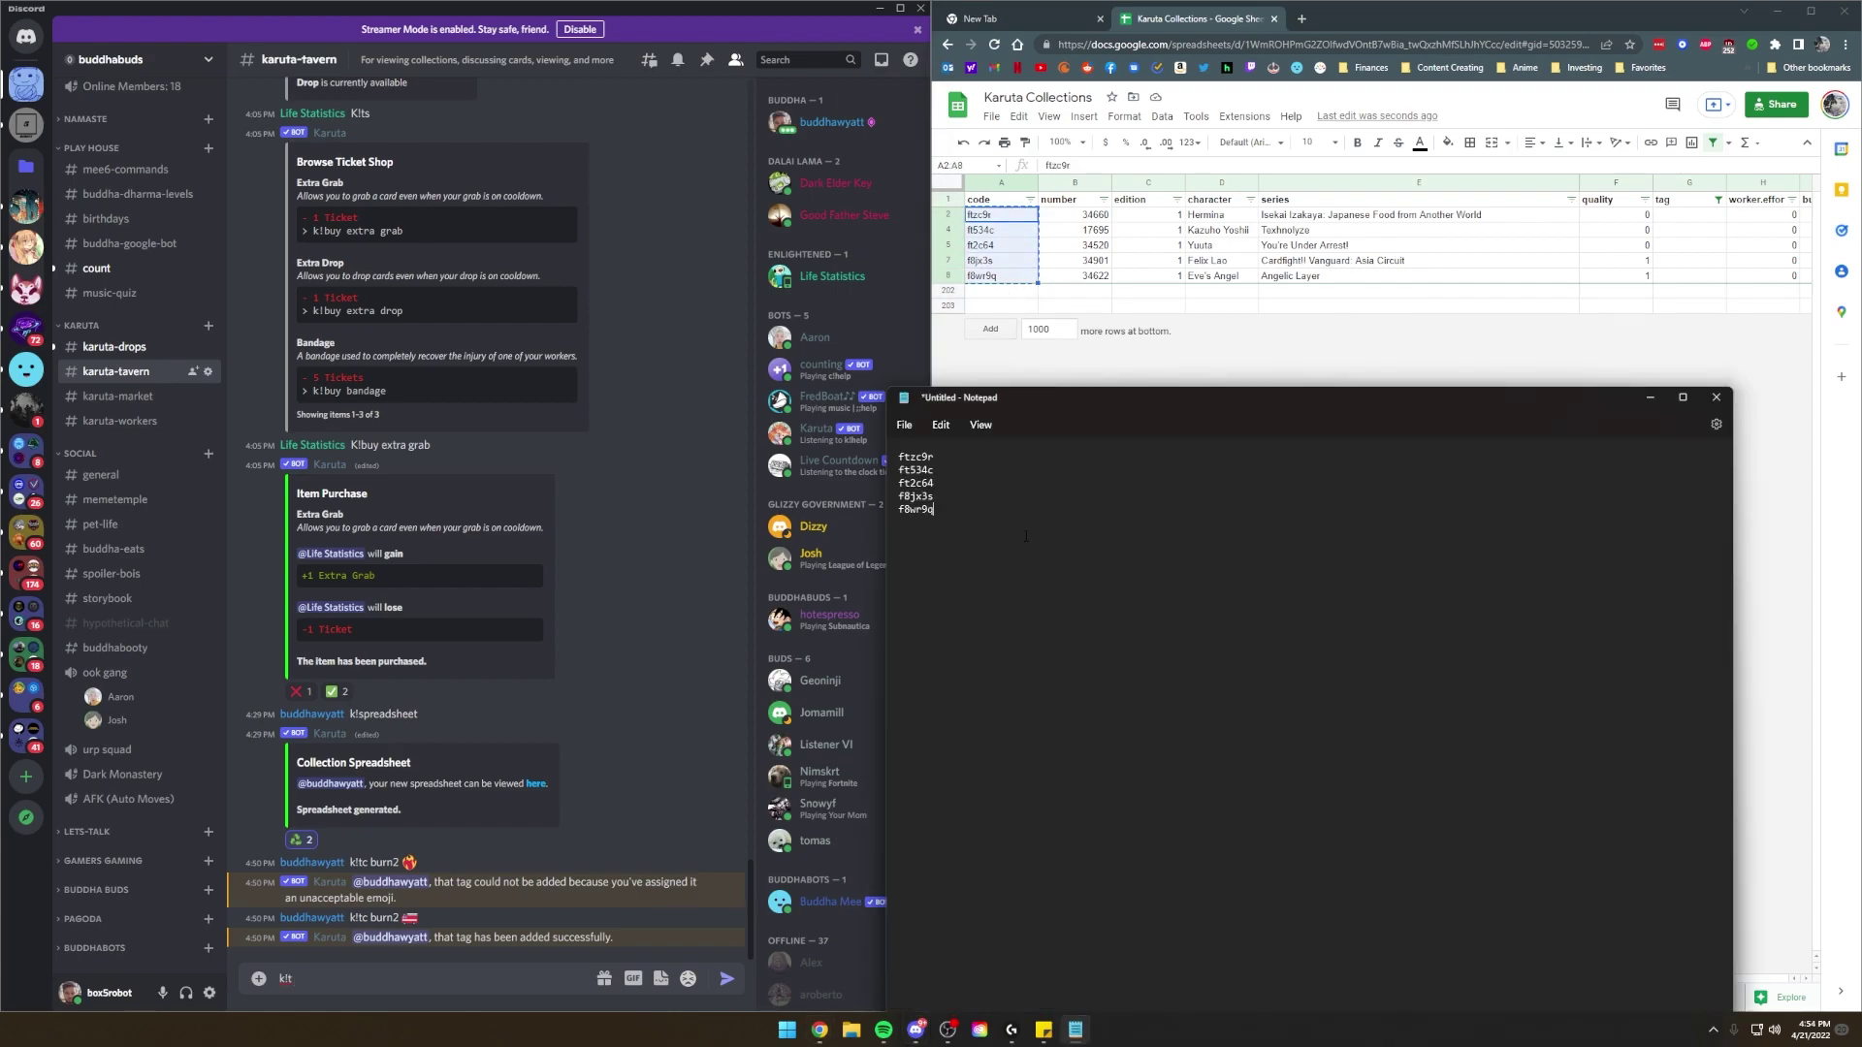
drag(970, 406, 948, 361)
click(870, 463)
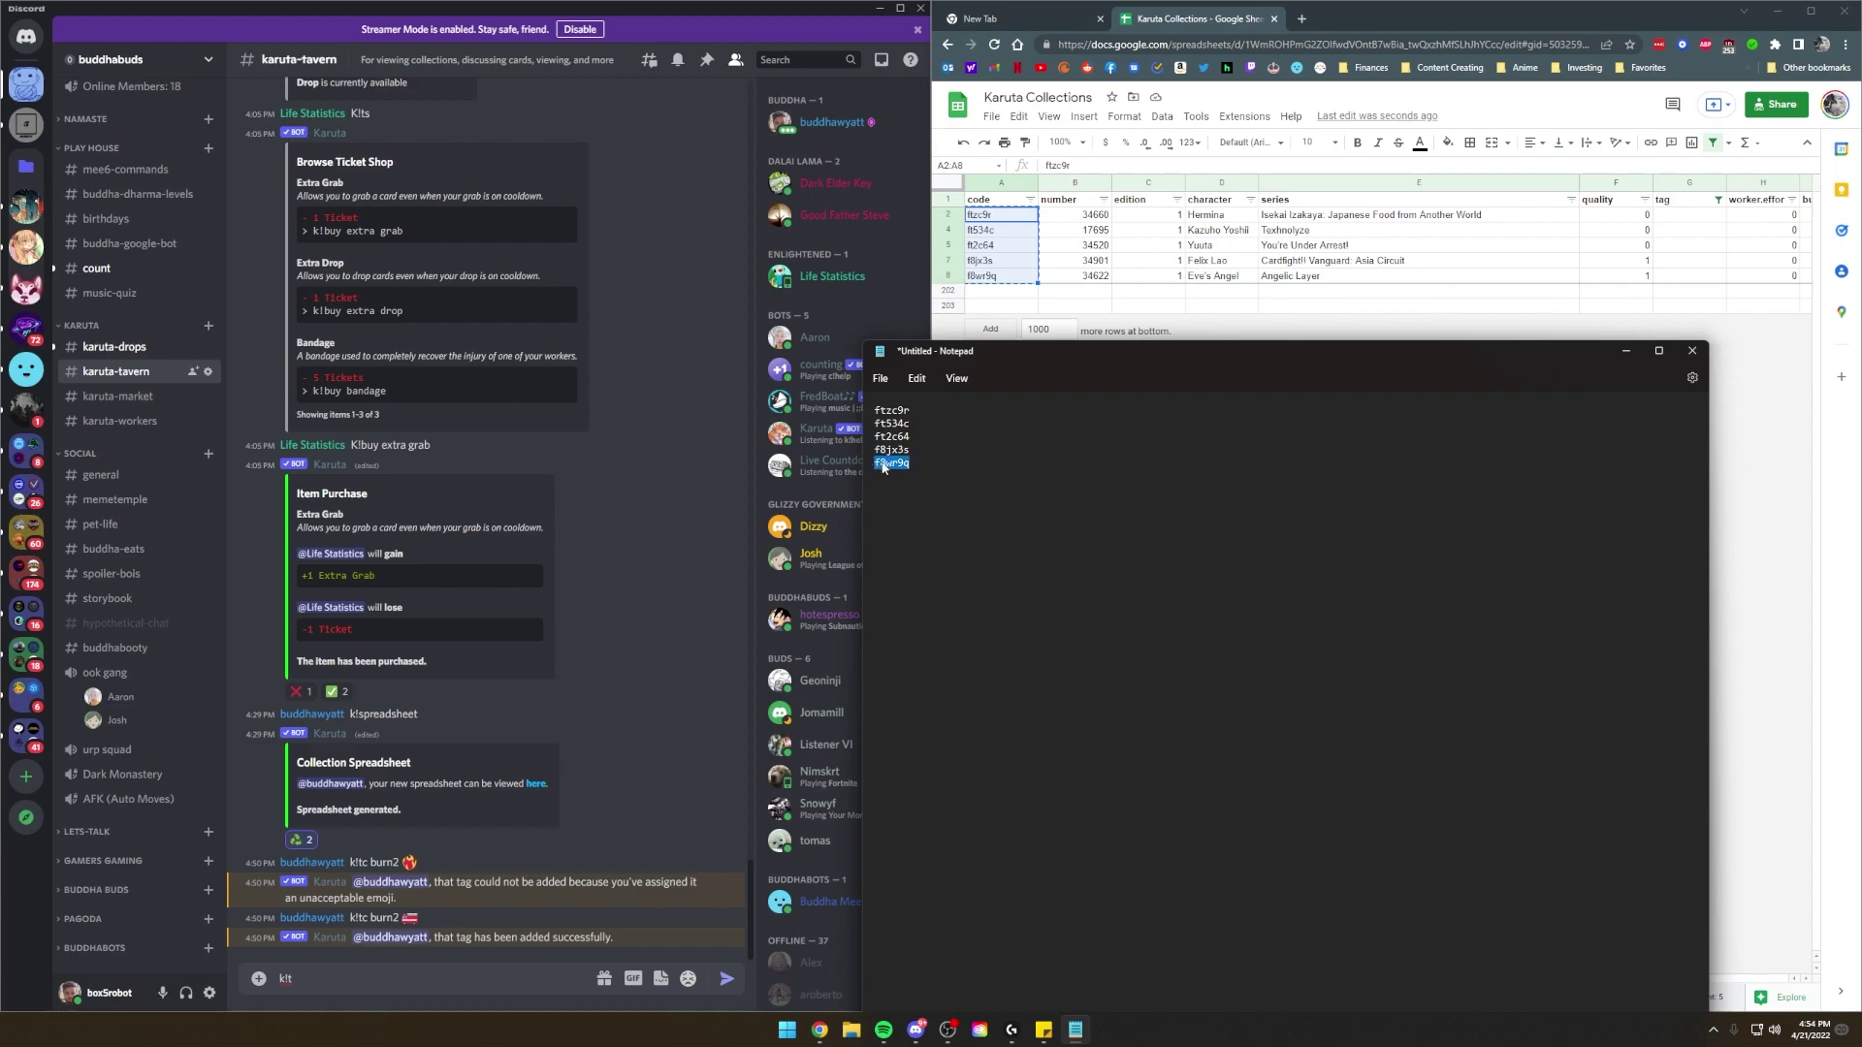
click(876, 463)
key(BackSpace)
key(BackSpace)
key(BackSpace)
key(BackSpace)
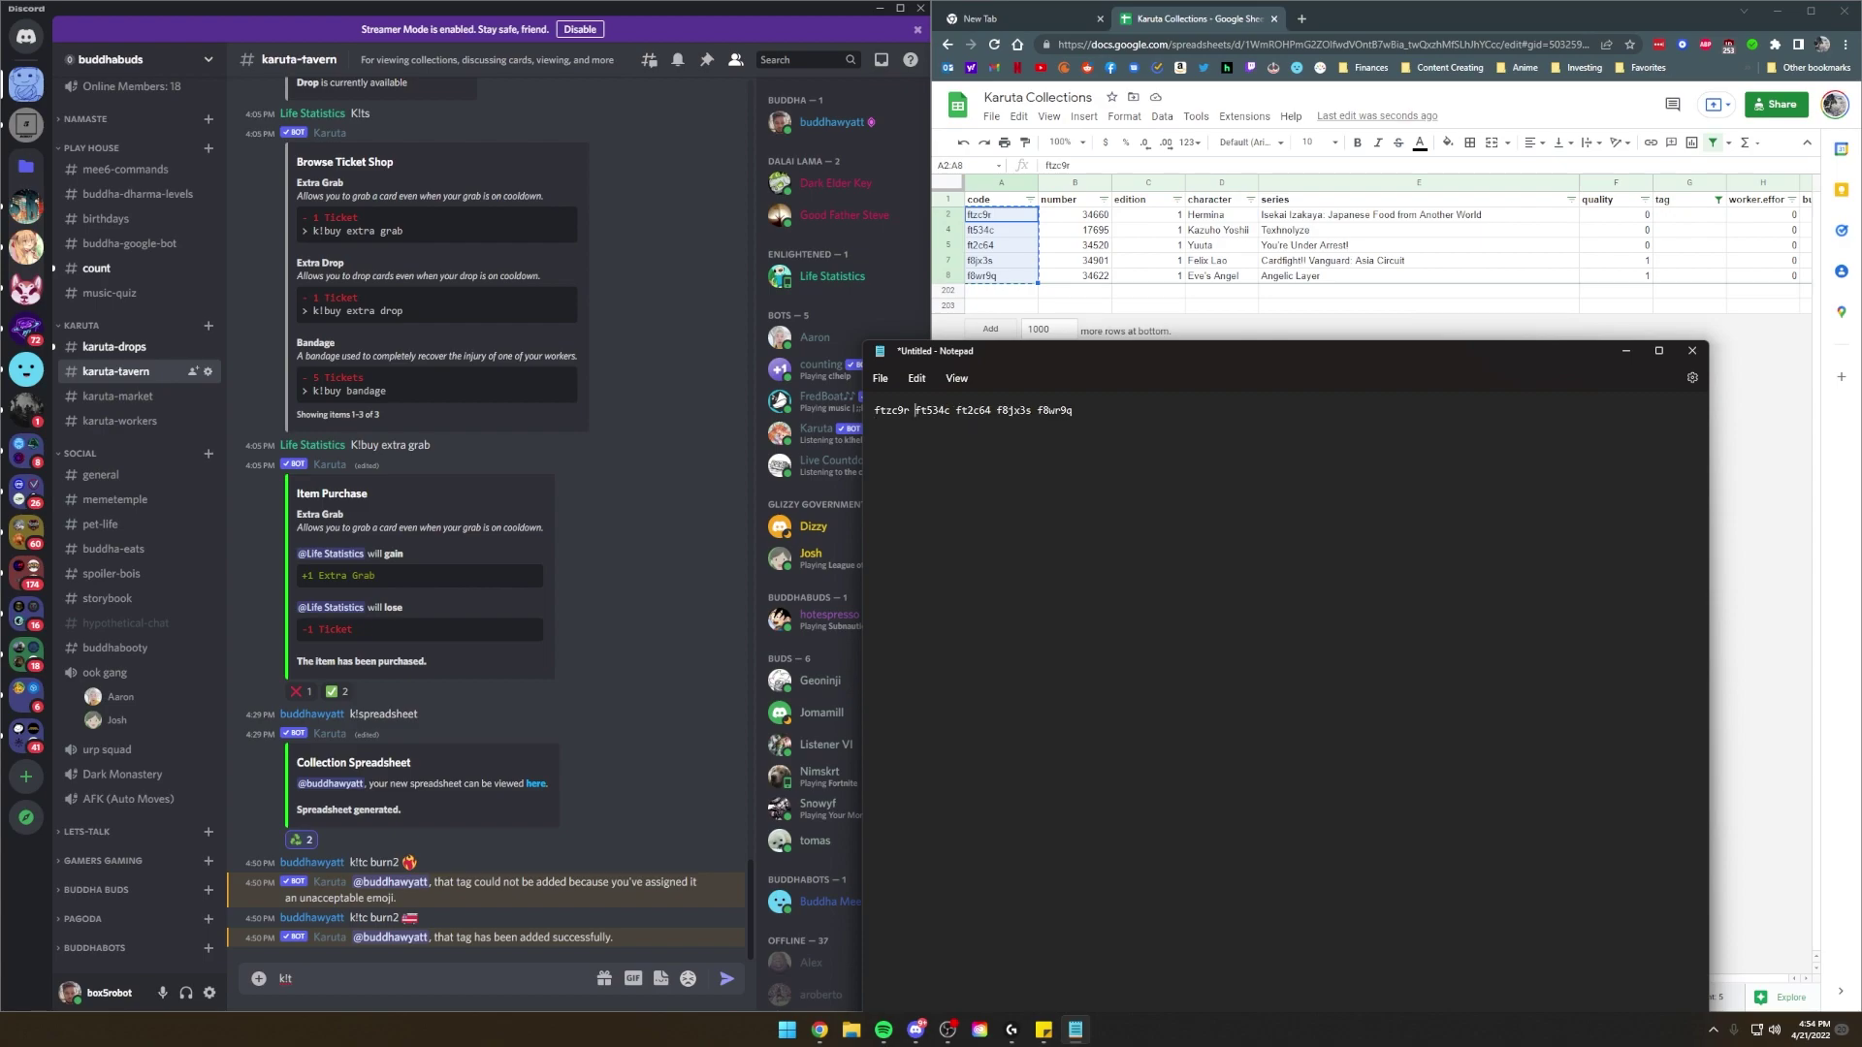
Copy the joined code line and try sending it in Discord as "k!t ftzc9r ft534c ft2c64 f8jx3s f8wr9q".
drag(1118, 412, 872, 410)
key(ctrl+c)
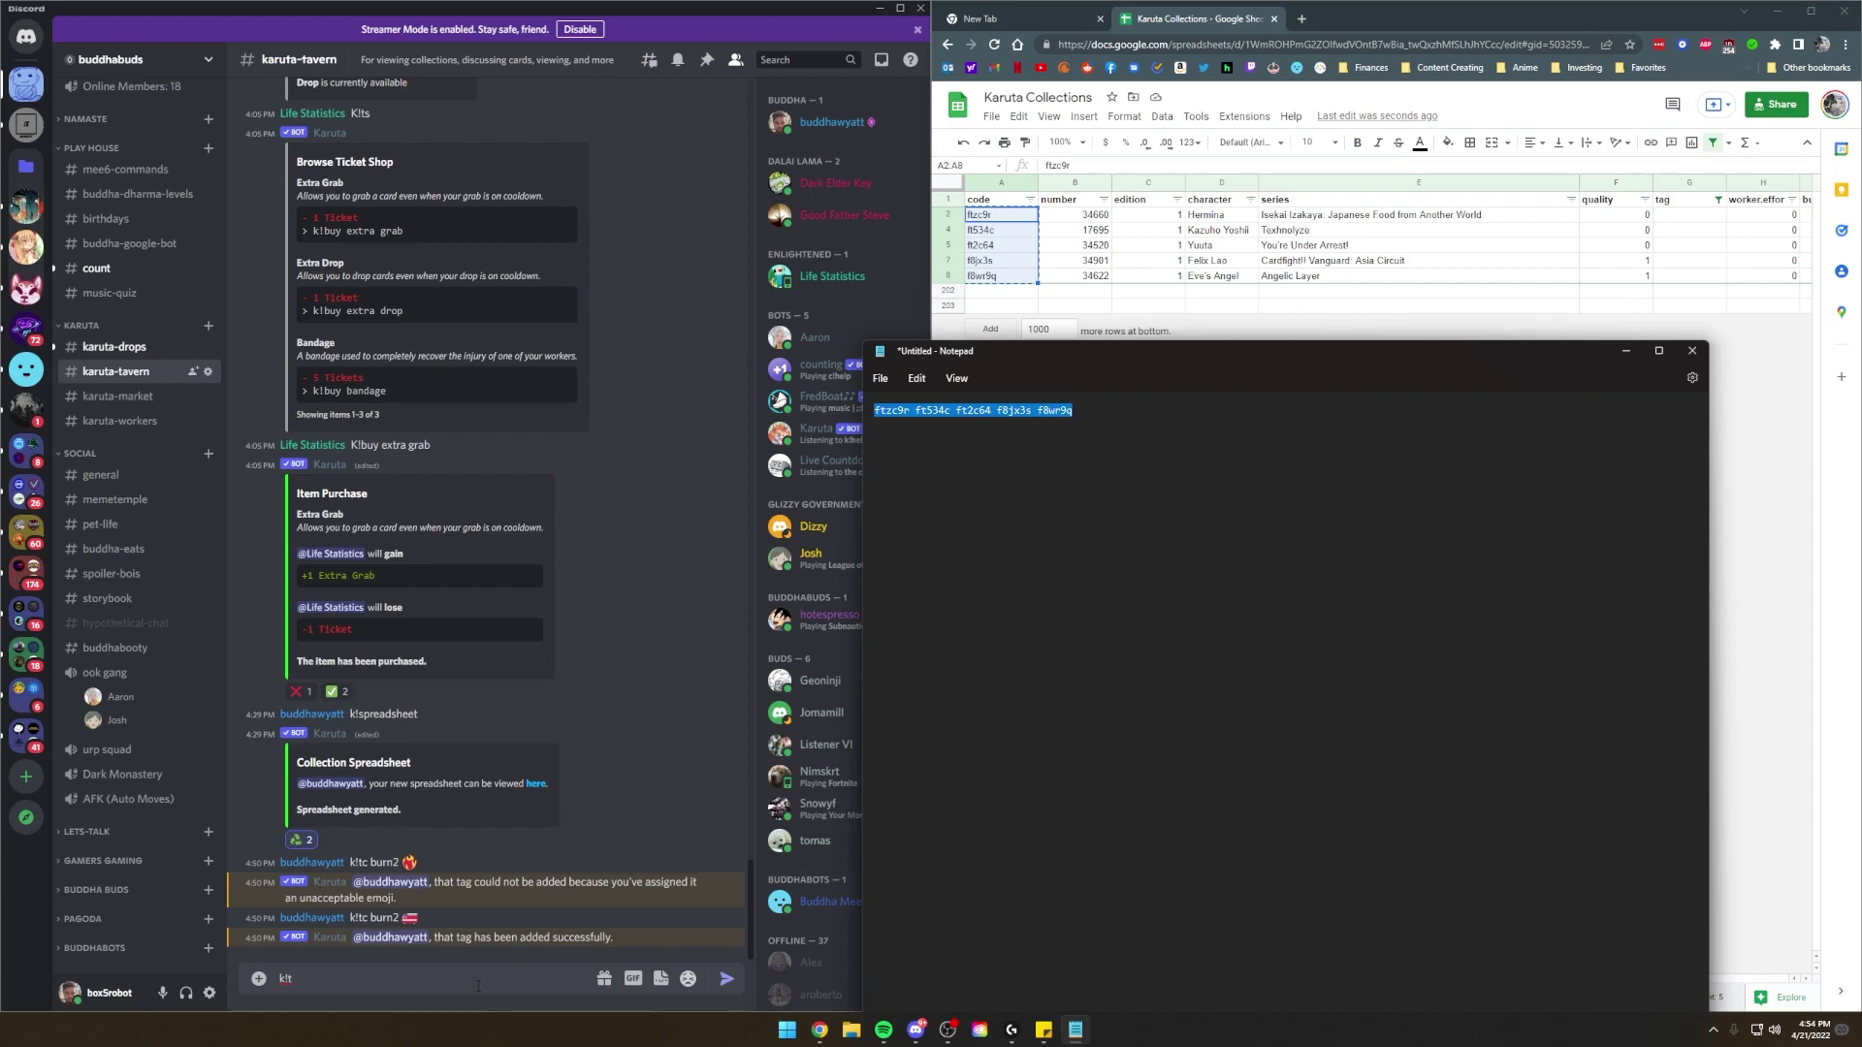
click(290, 975)
key(ctrl+v)
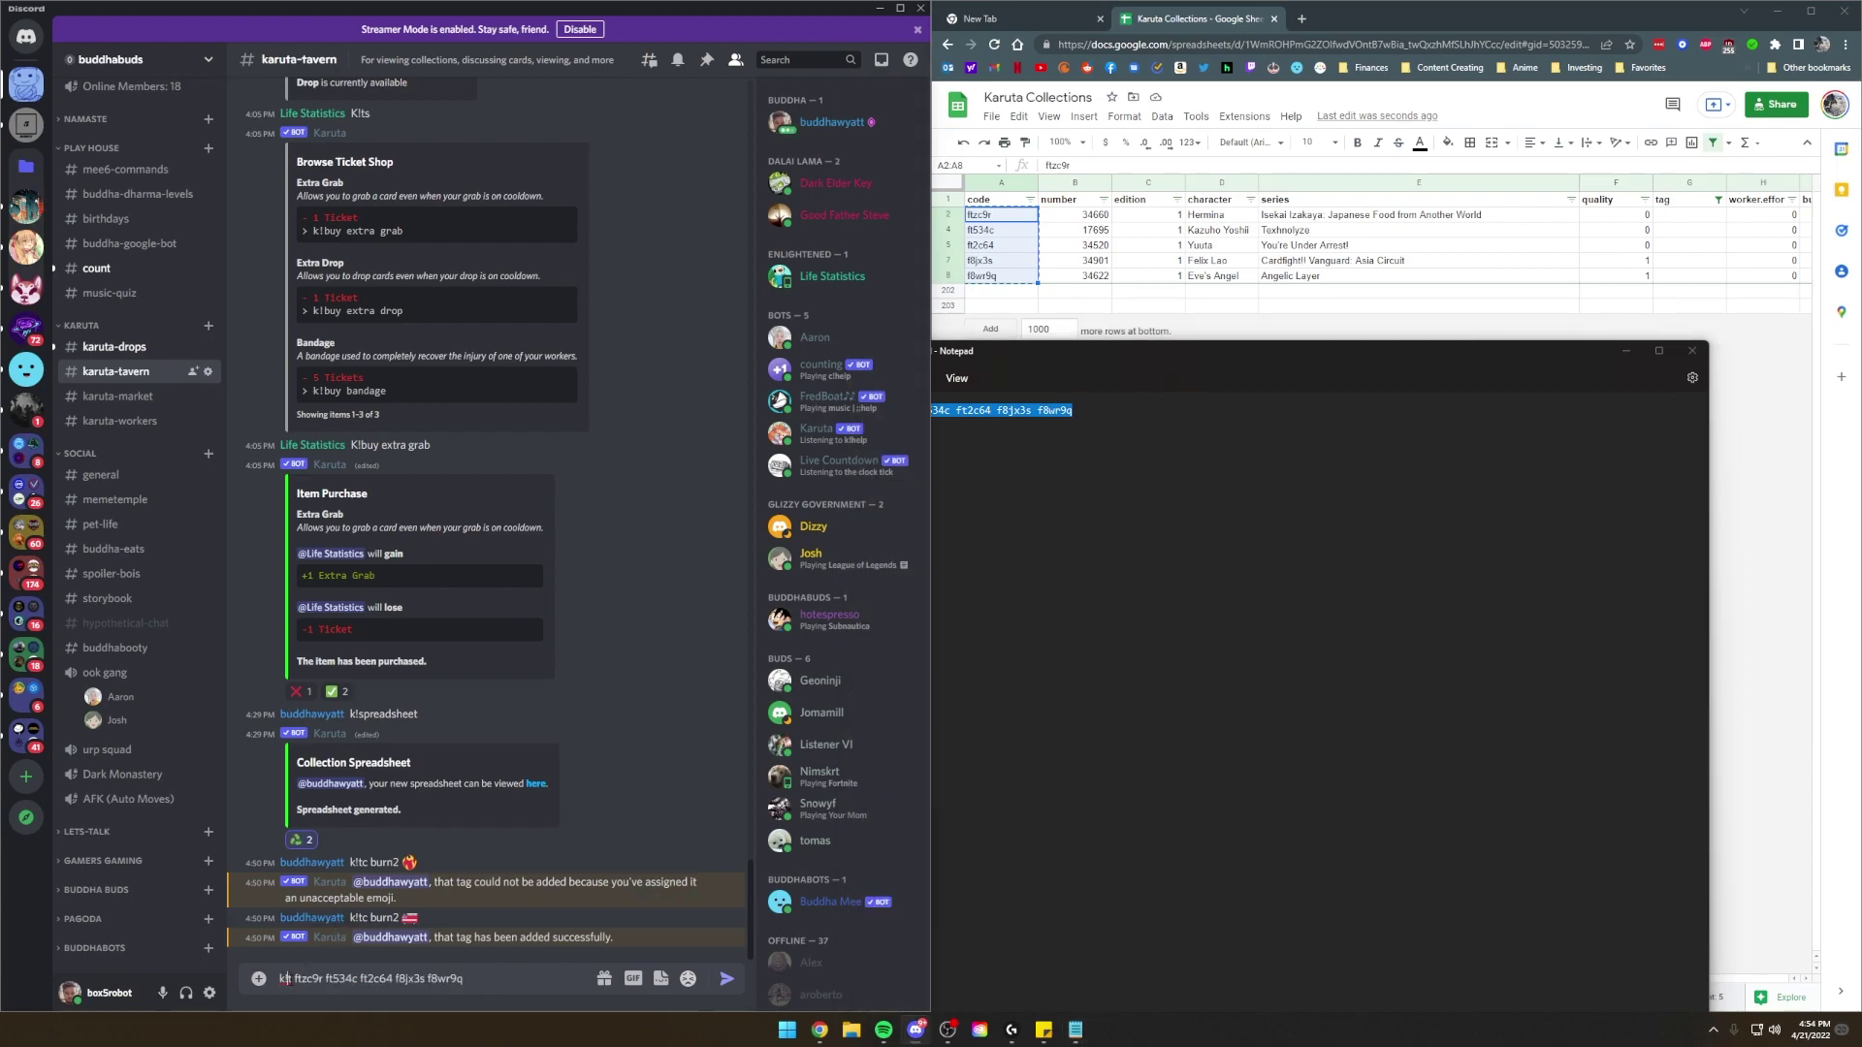
drag(292, 979, 484, 982)
key(ctrl+c)
click(543, 984)
key(Return)
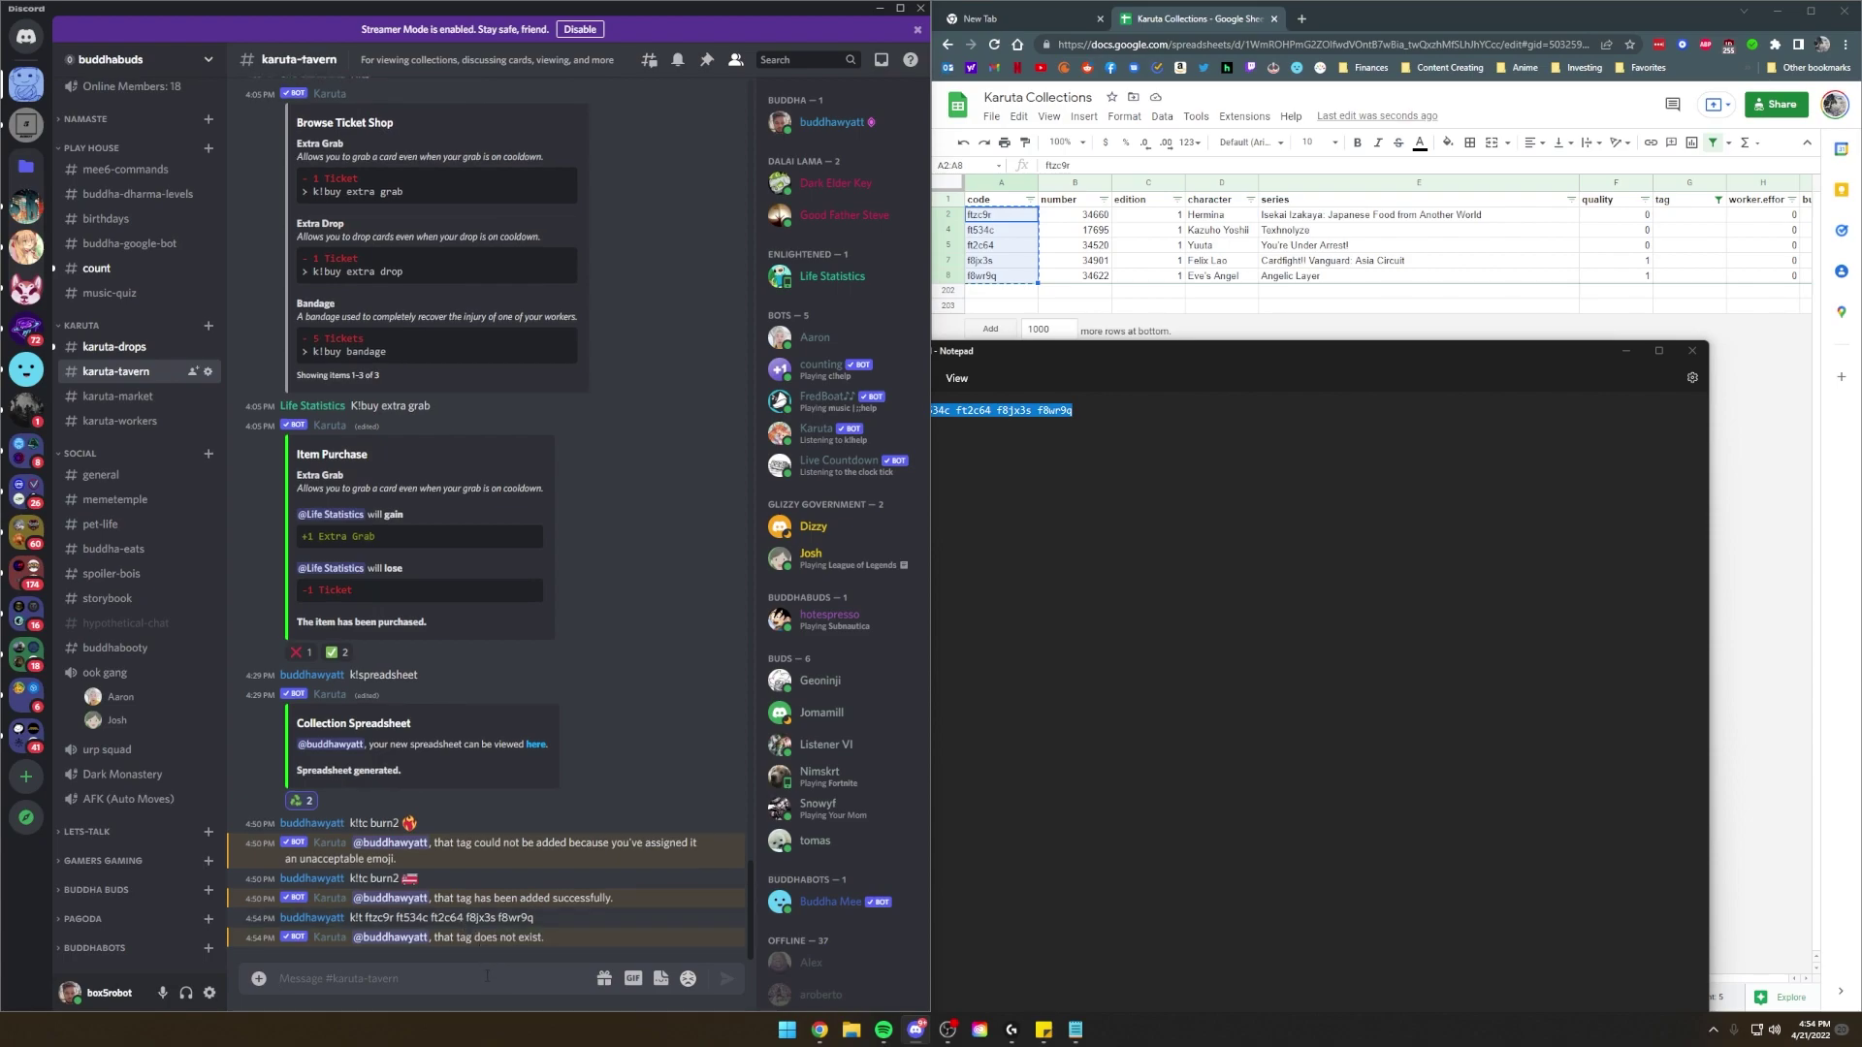
Tag the five cards with burn2 by sending "k!t burn2 ftzc9r ft534c ft2c64 f8jx3s f8wr9q" in karuta-tavern.
text(k!t b)
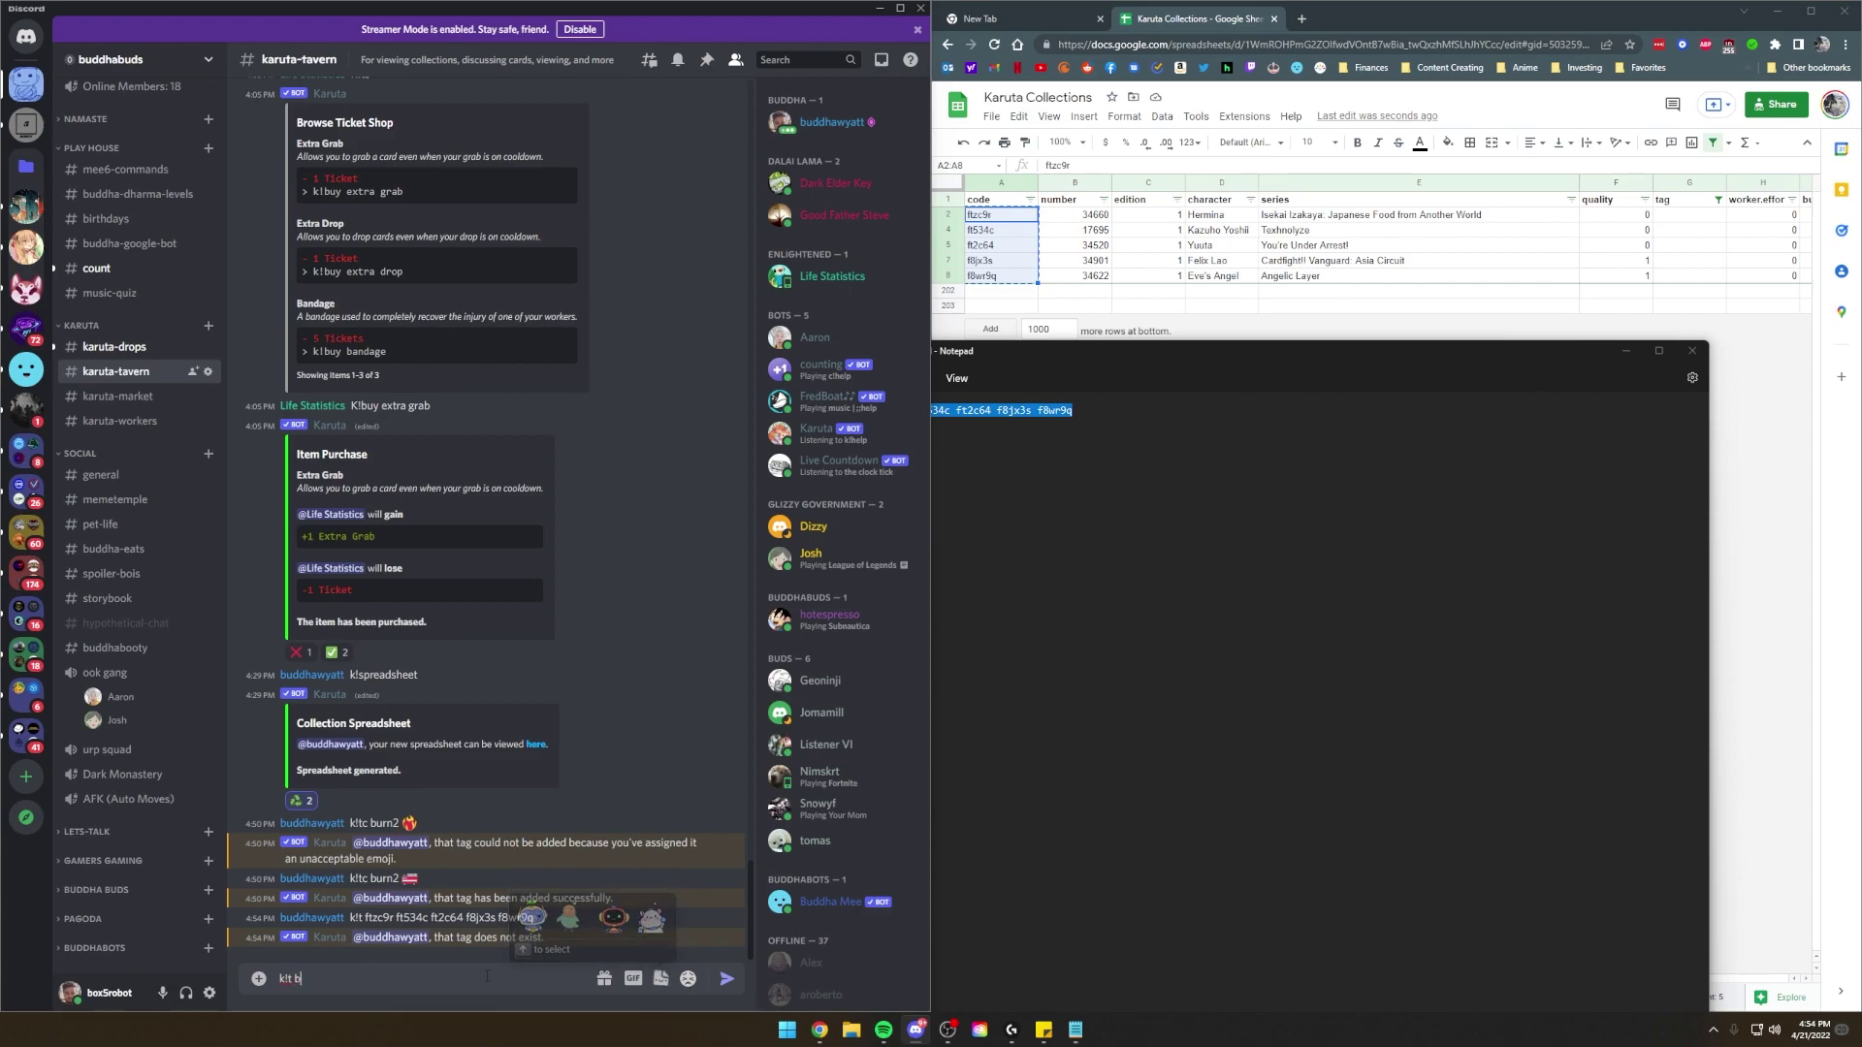
text(urn2)
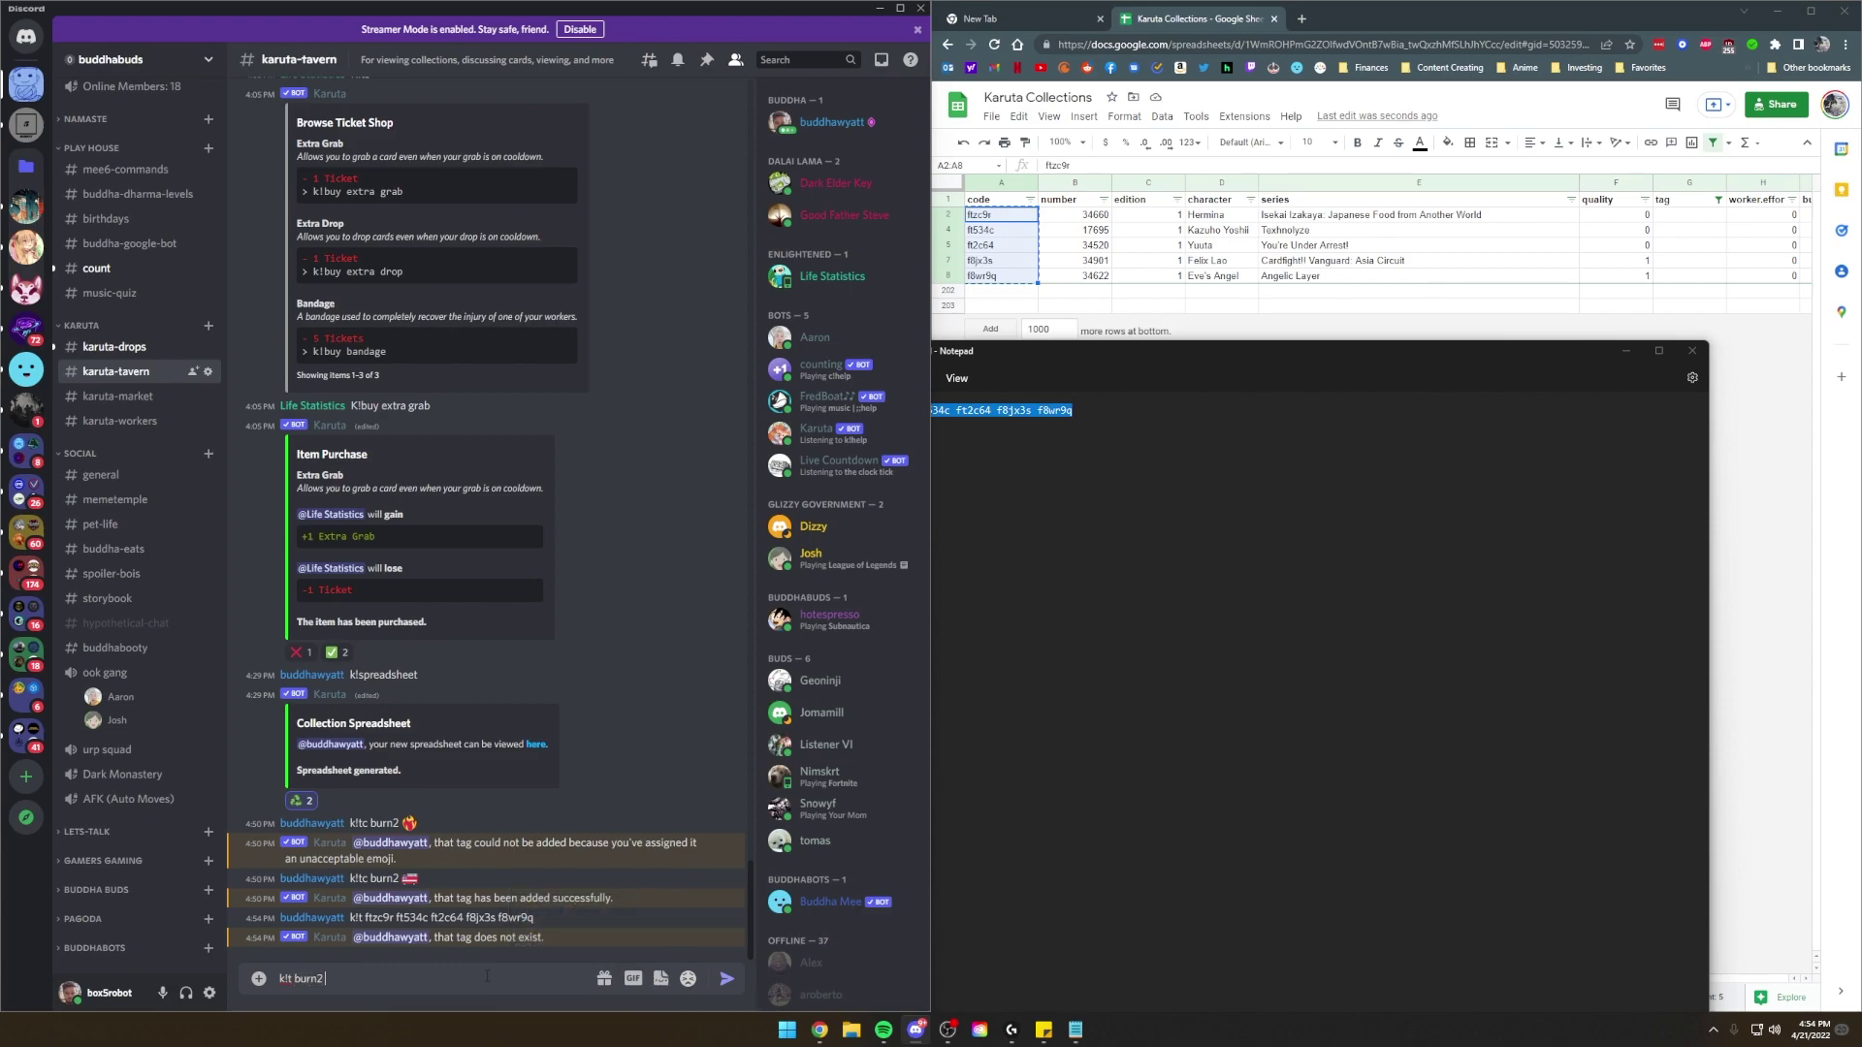
key(ctrl+v)
key(Return)
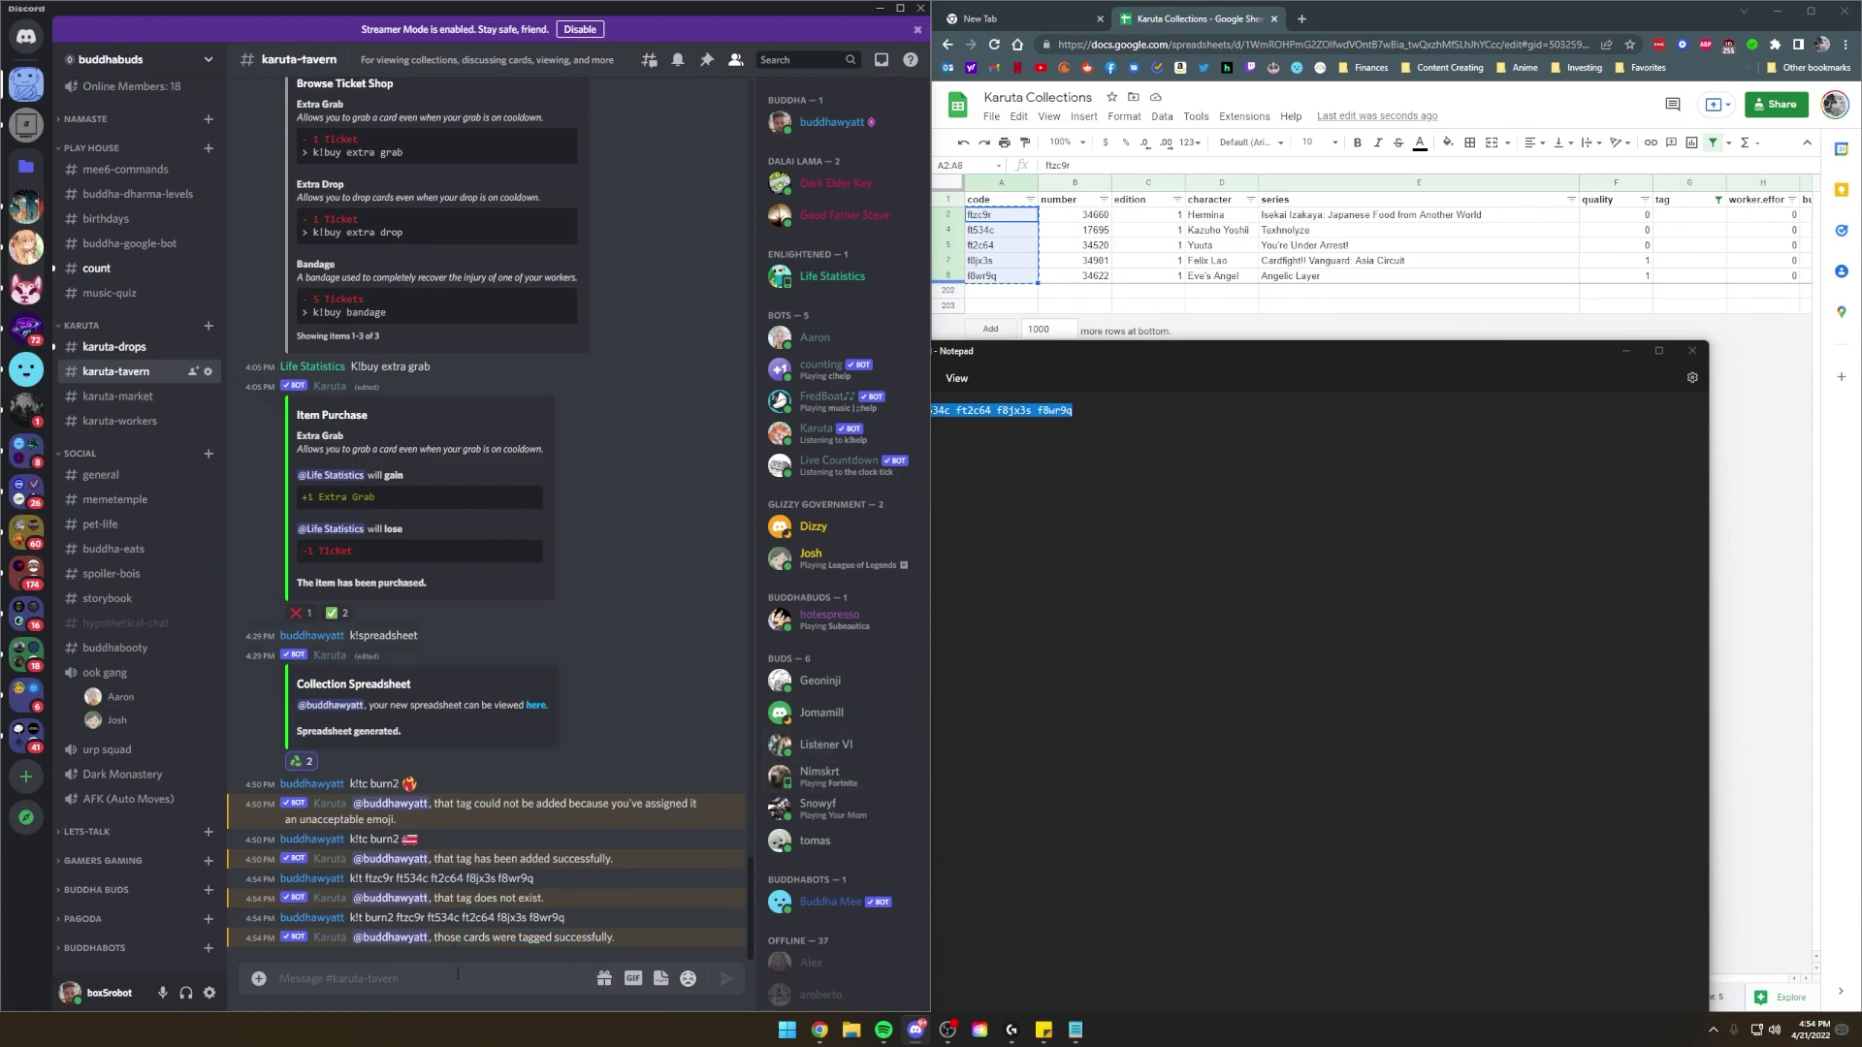
List your own Karuta tags by sending k!tl.
text(k)
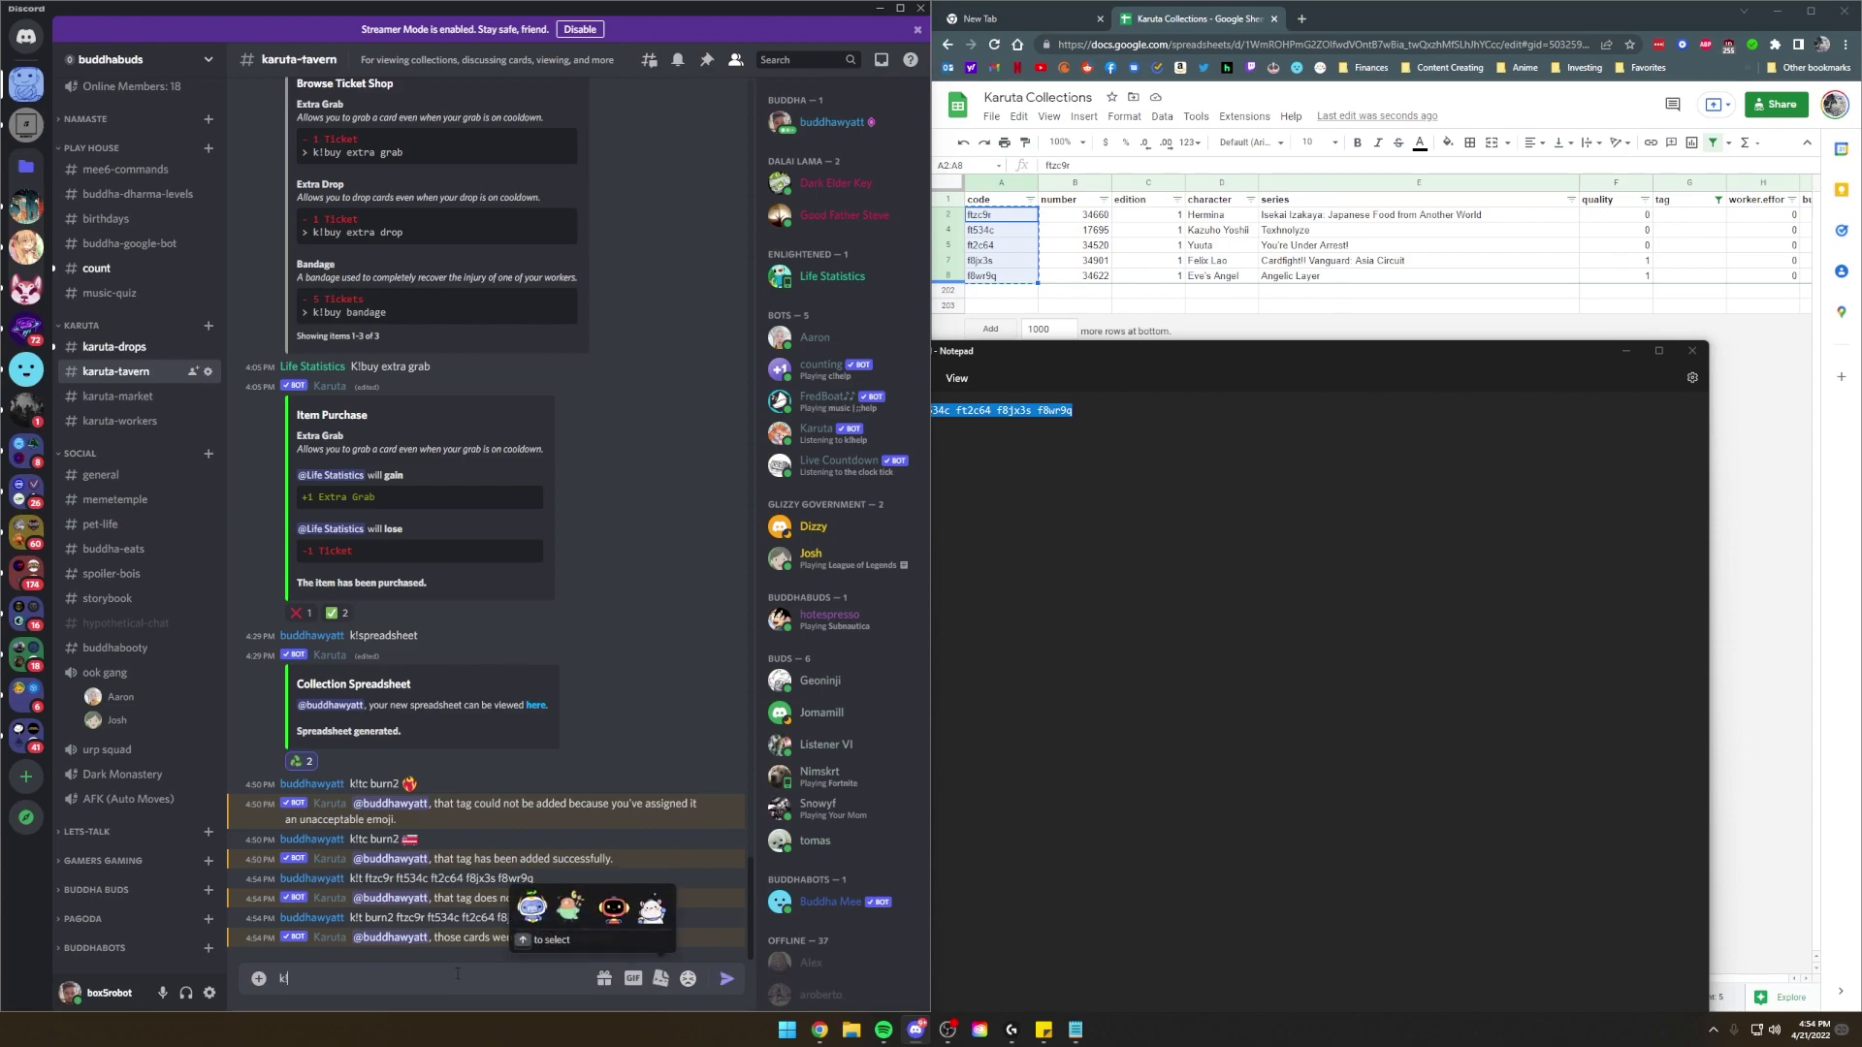
text(!tl)
key(Return)
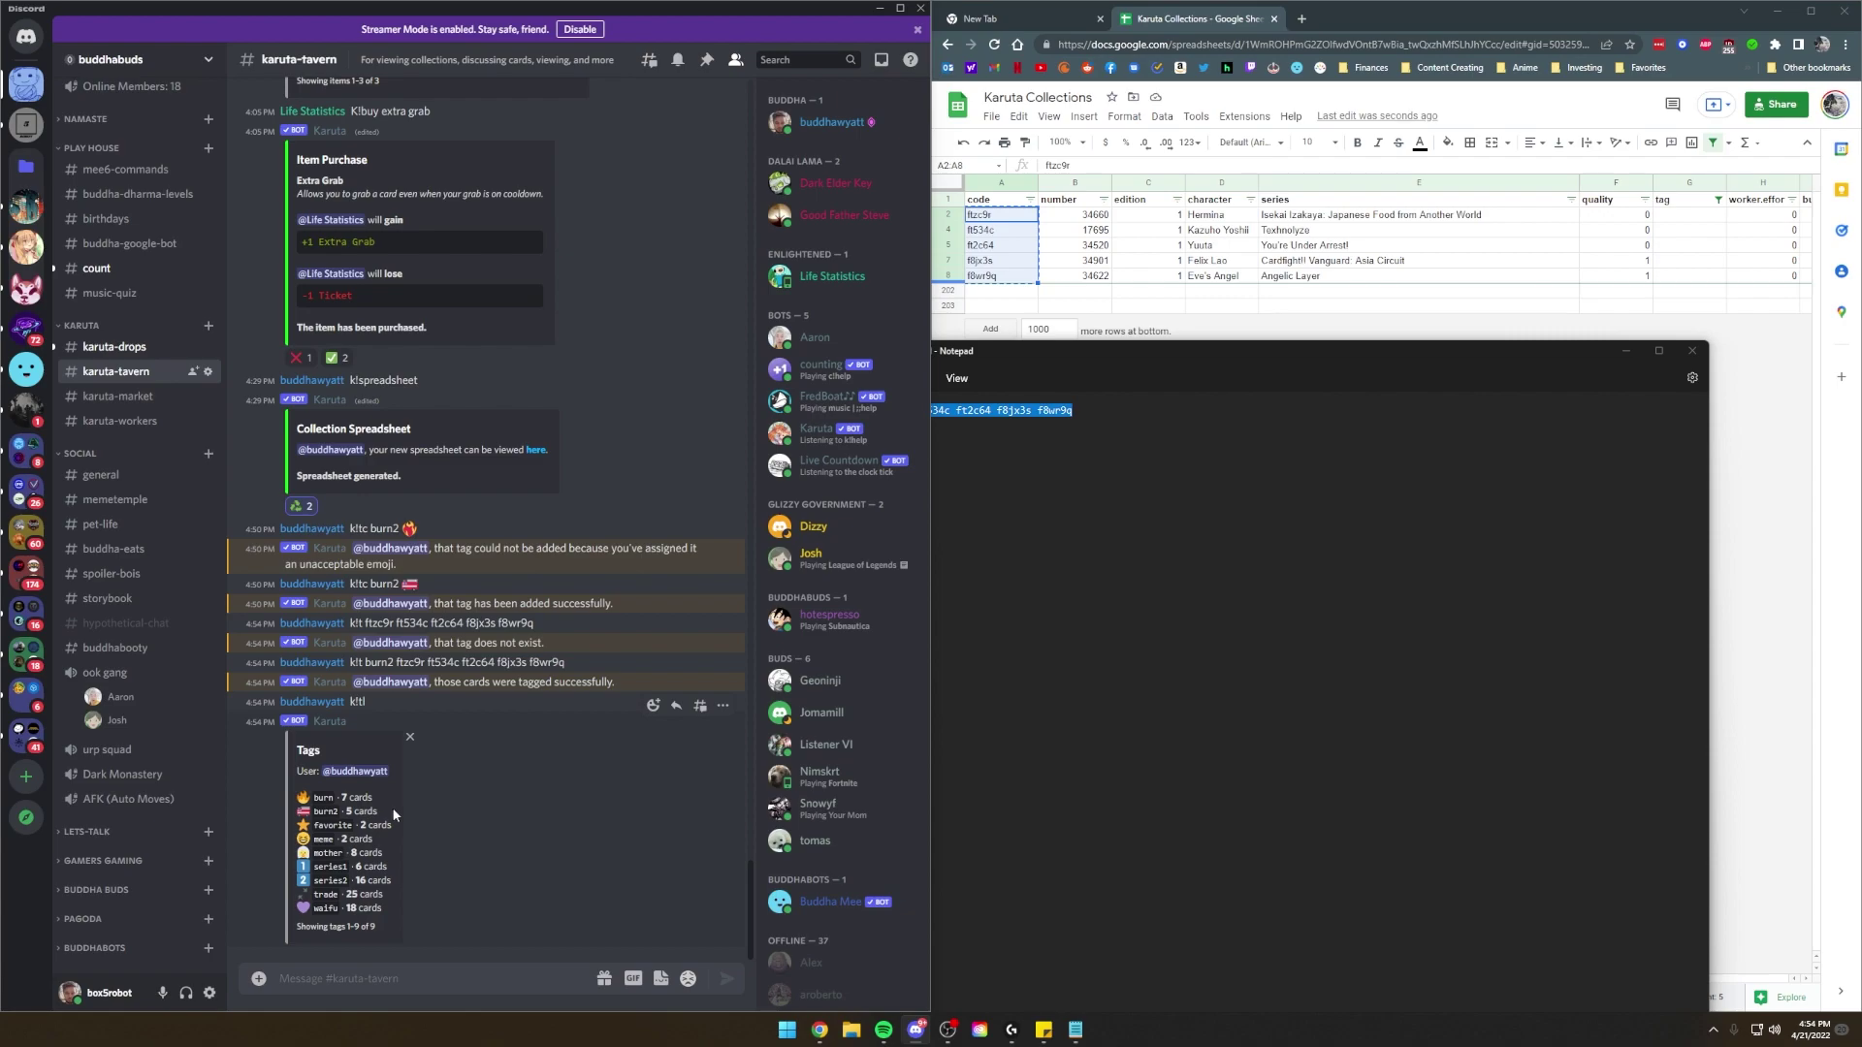
List another server member's Karuta tags by sending k!tl with a mention of that member.
text(k!yt)
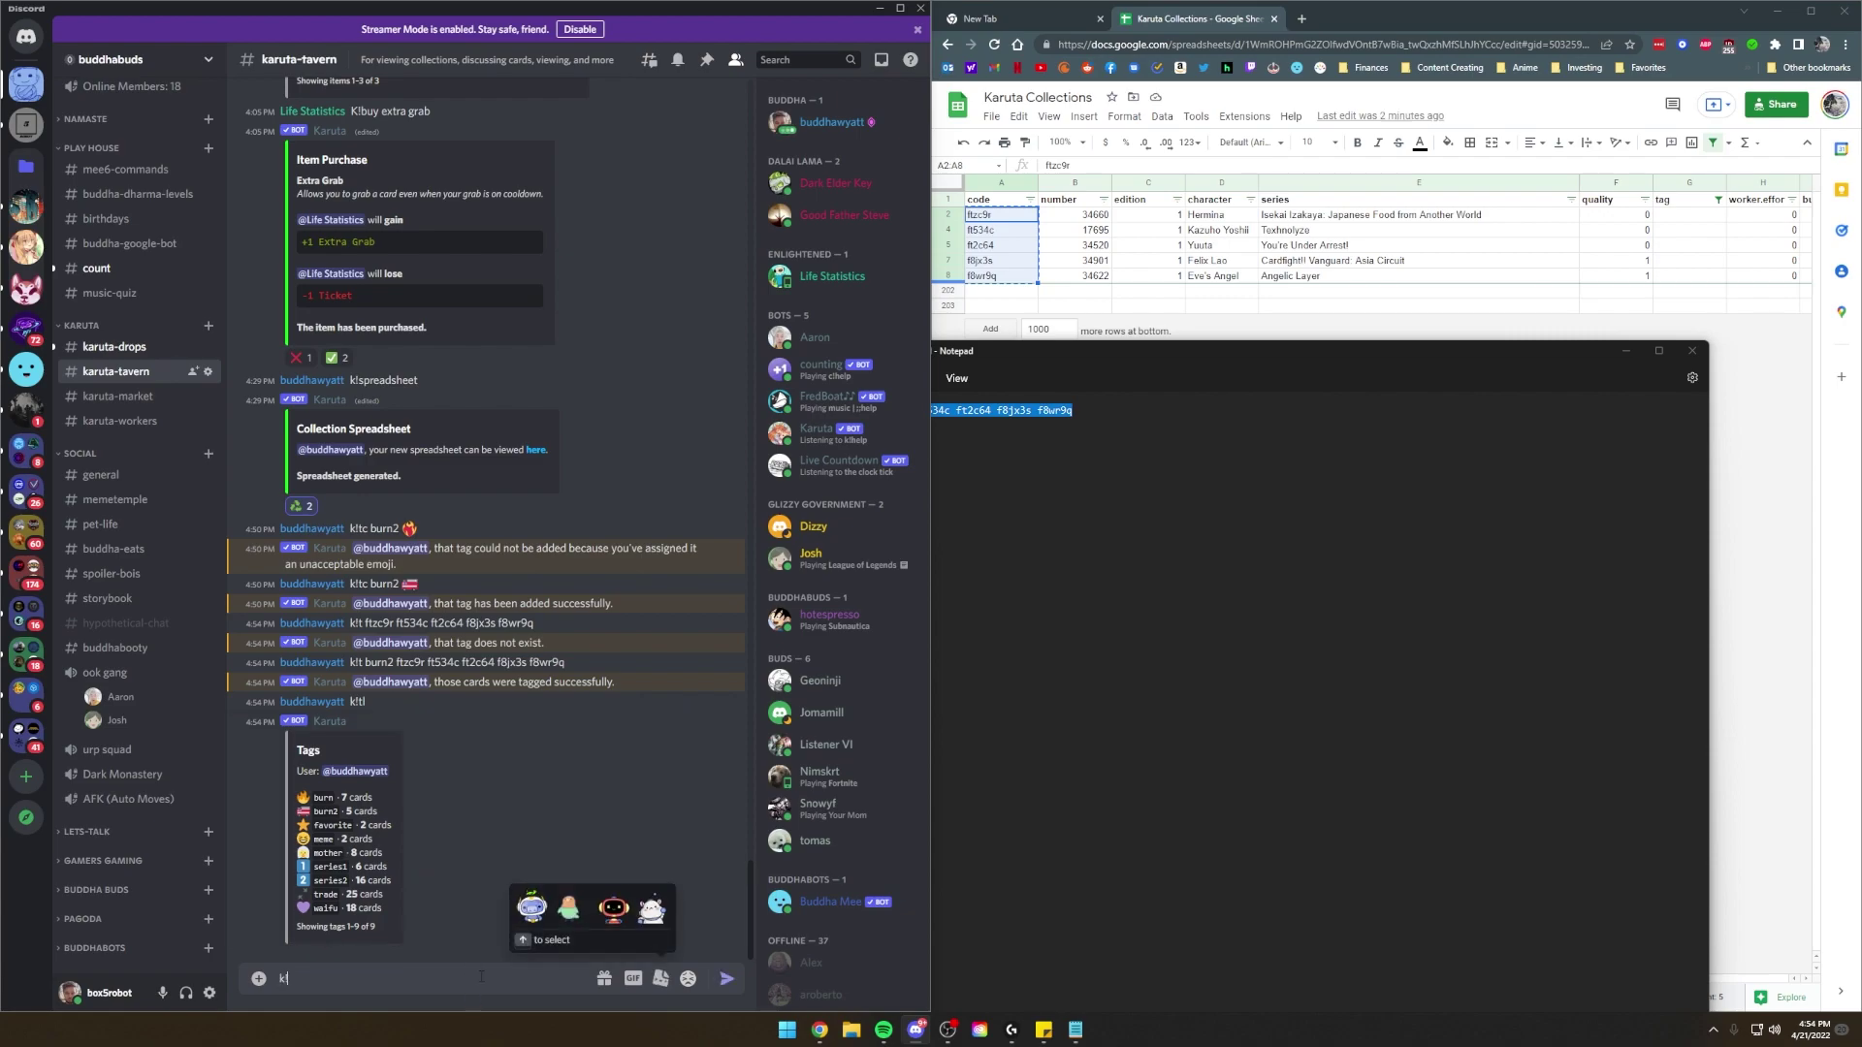
key(BackSpace)
key(BackSpace)
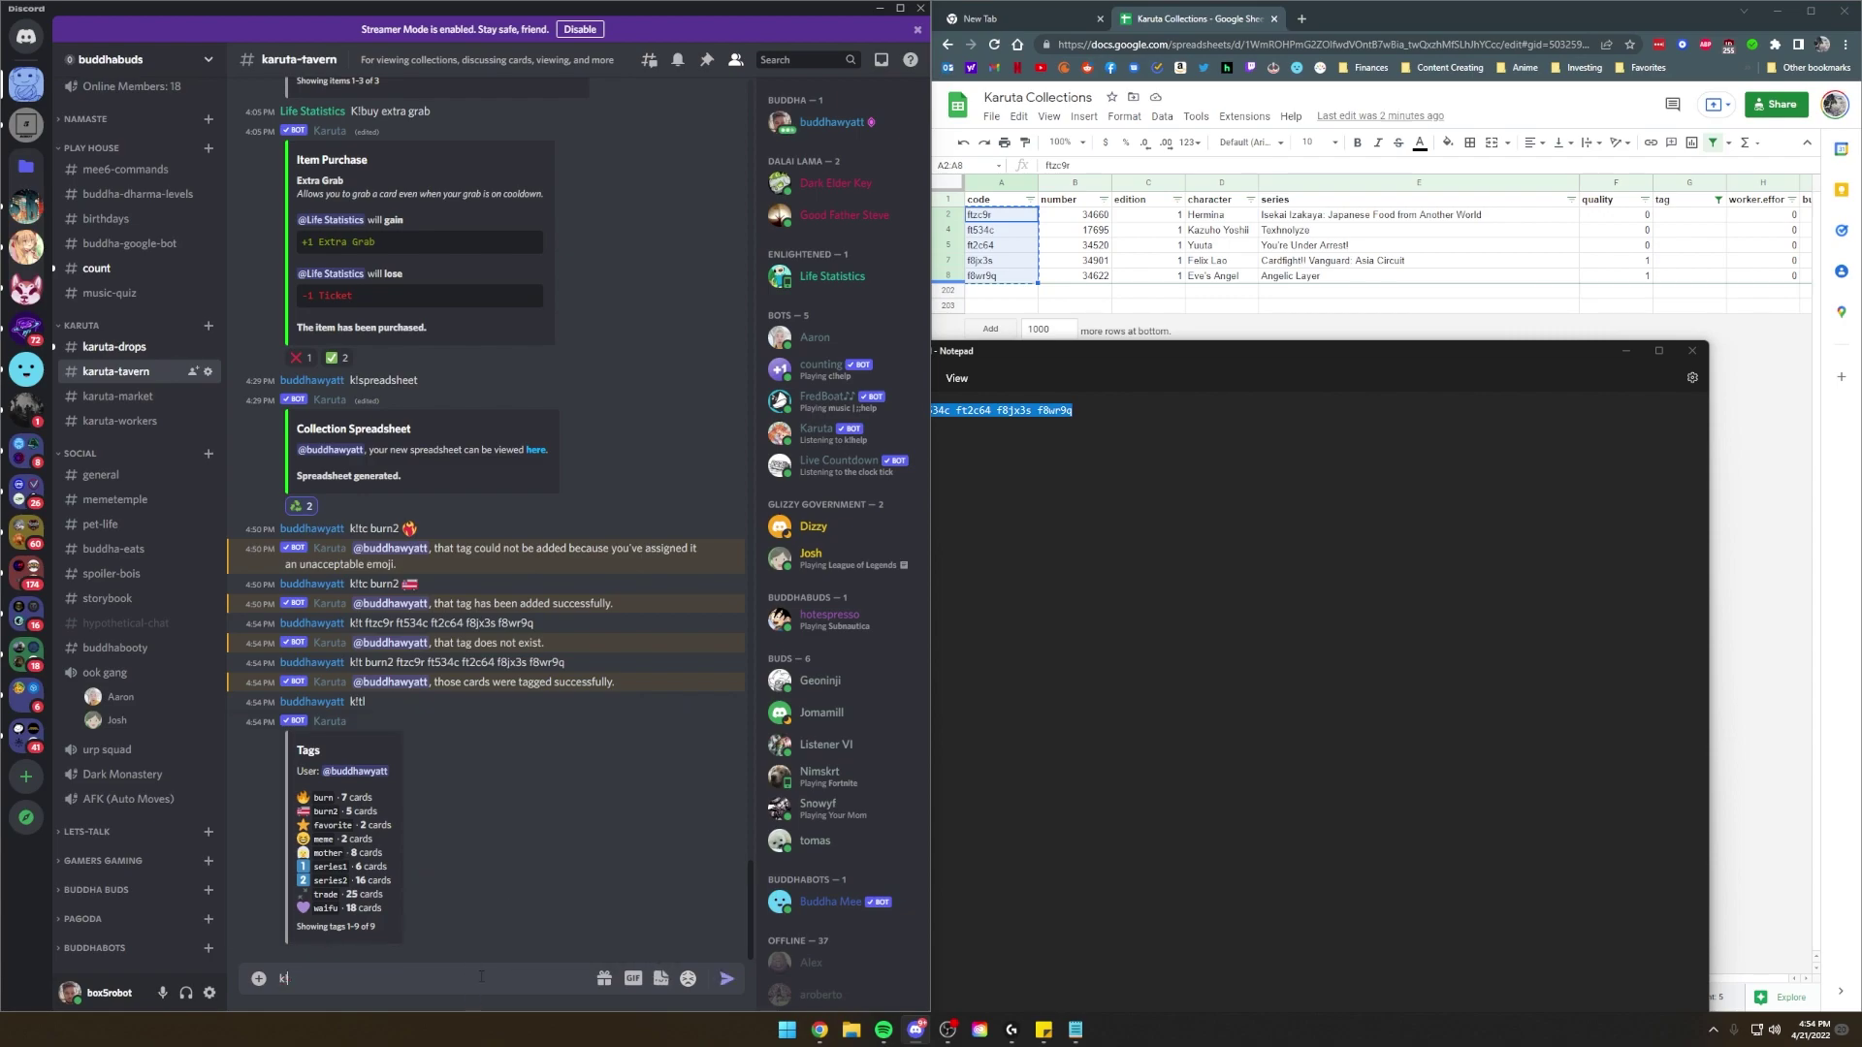
text(tl @branflakes)
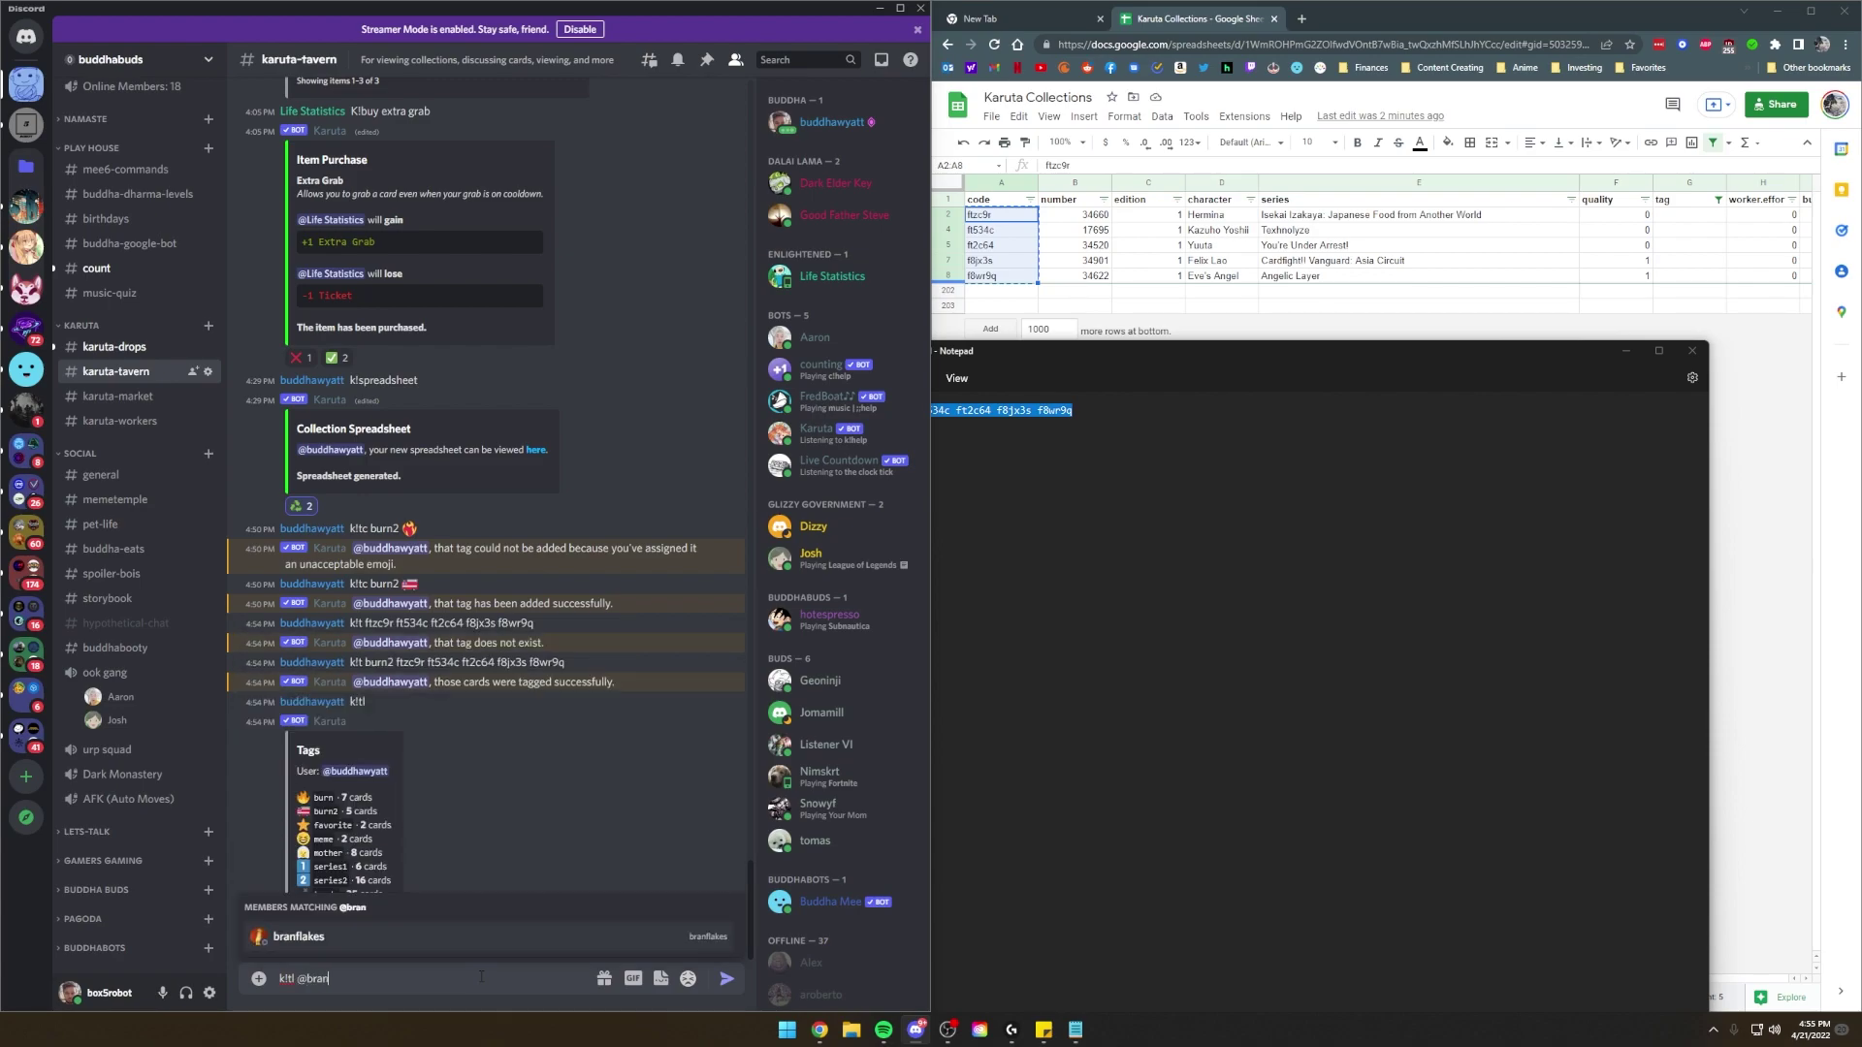
key(Tab)
key(Return)
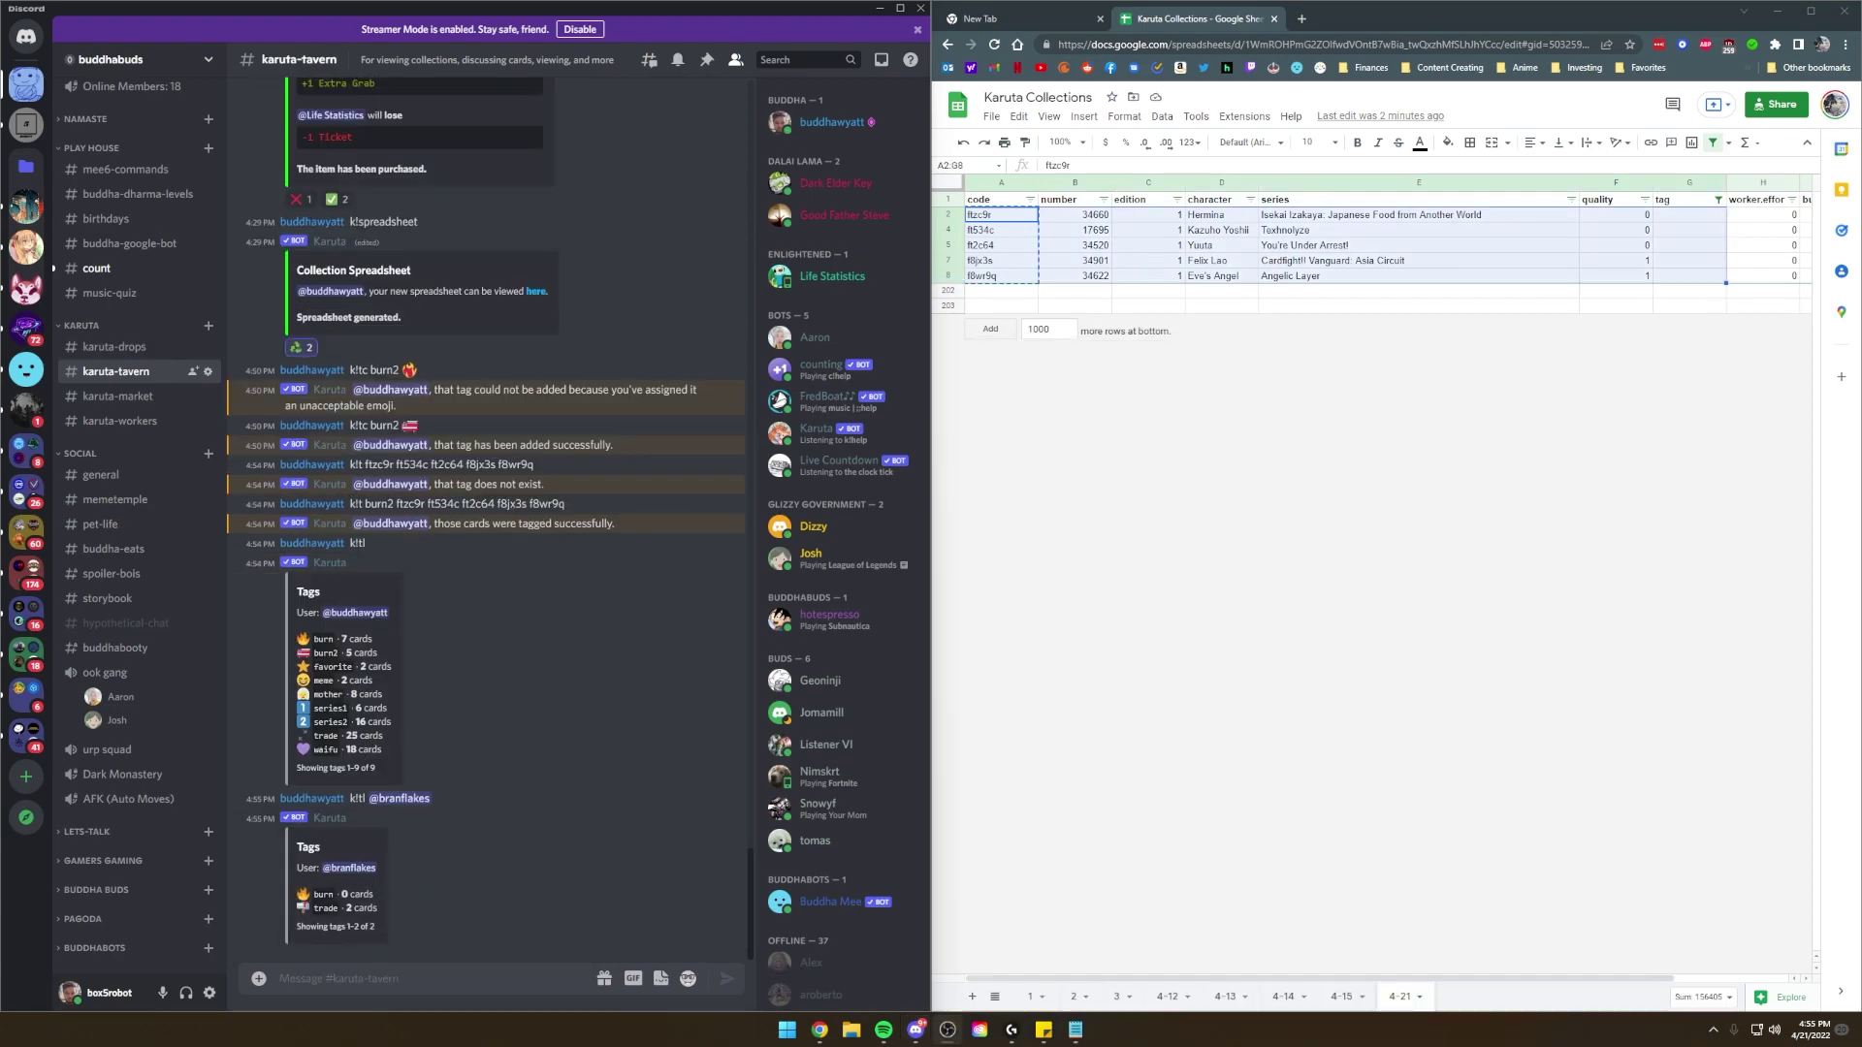
Request a multi-burn of the tagged cards by sending "k!mb tag:burn2" in karuta-tavern.
click(479, 970)
text(k)
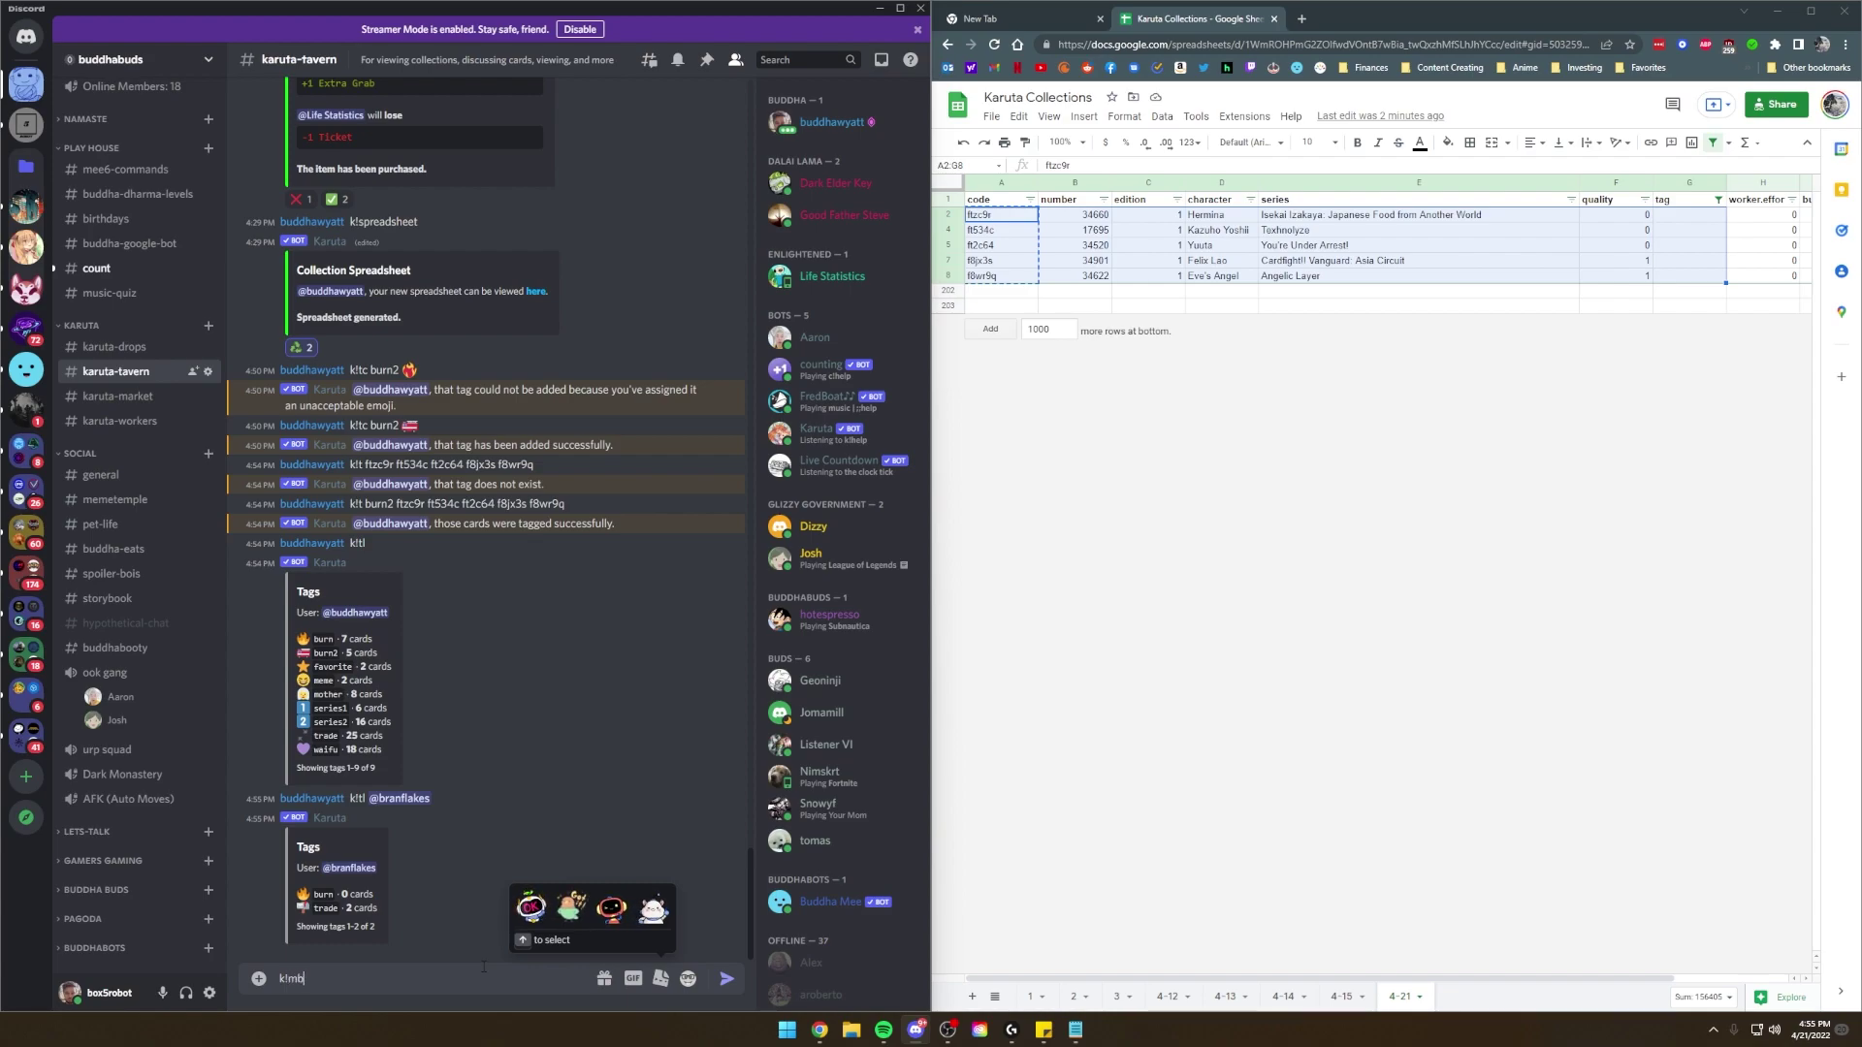
text(!mb tag)
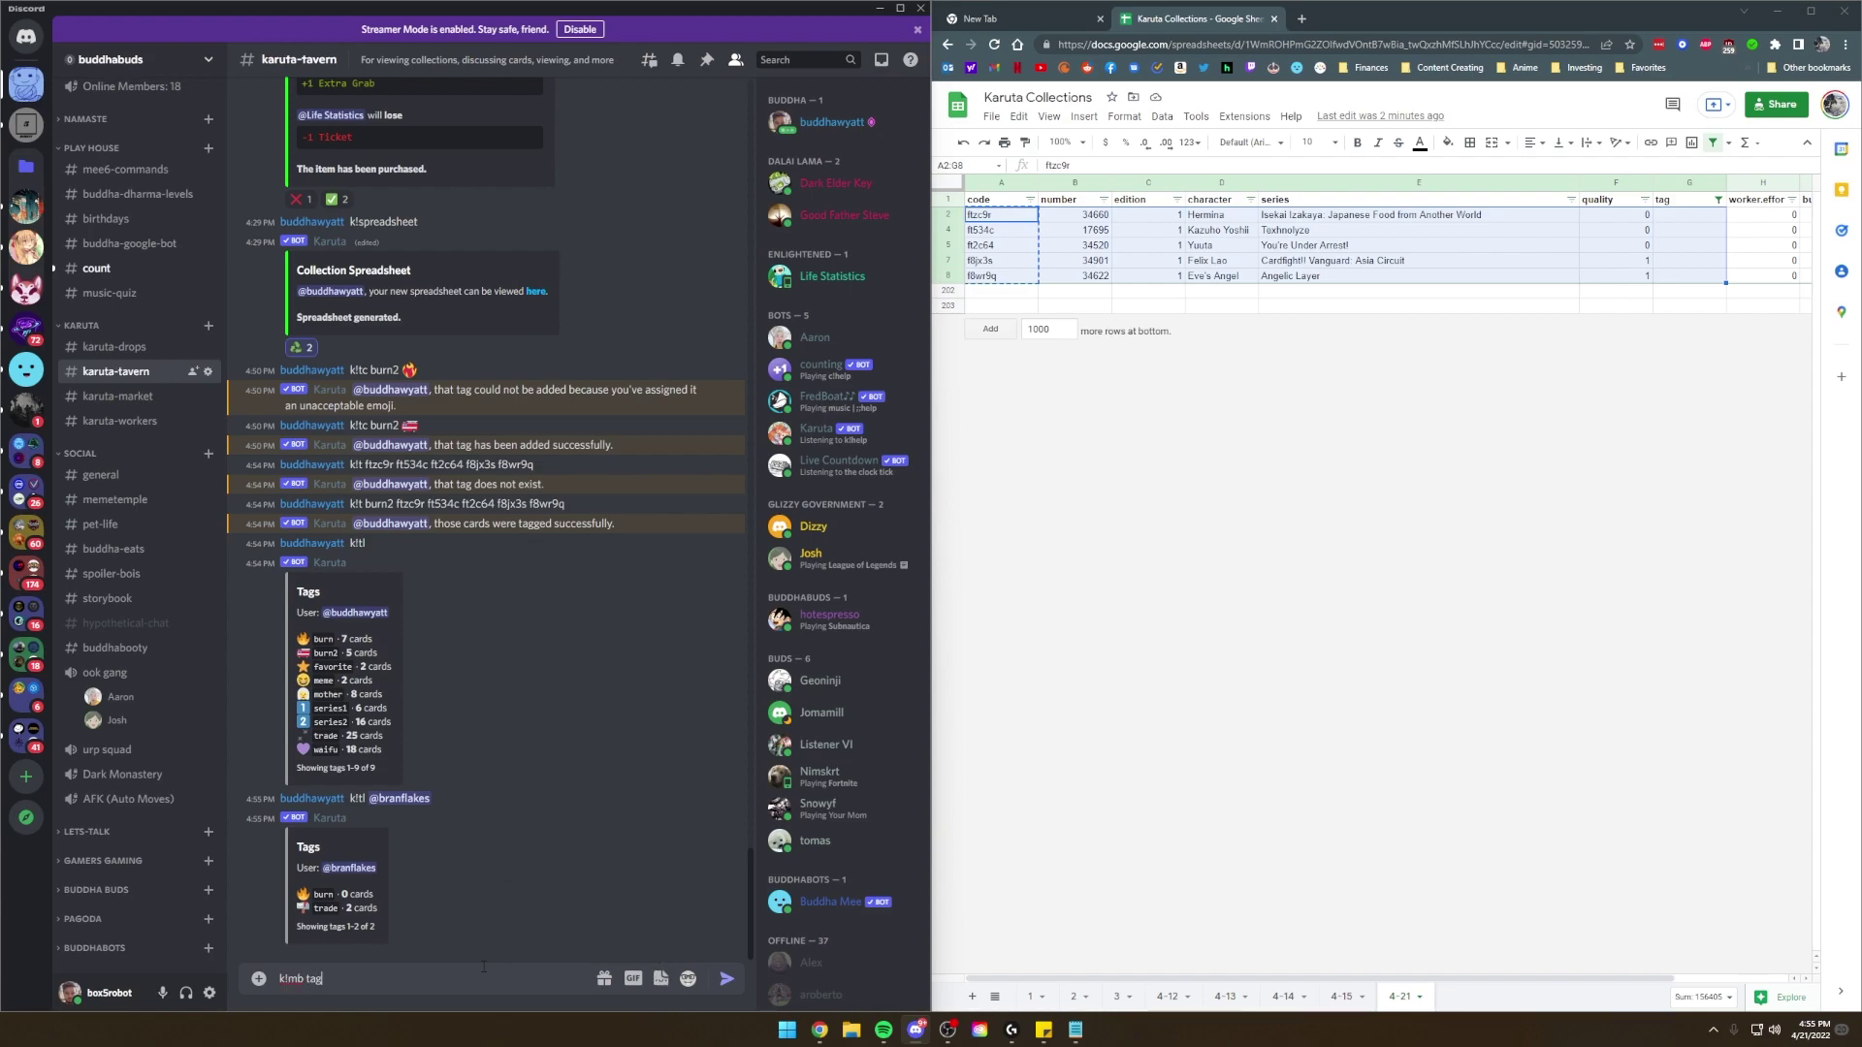
text(:burn2)
key(Return)
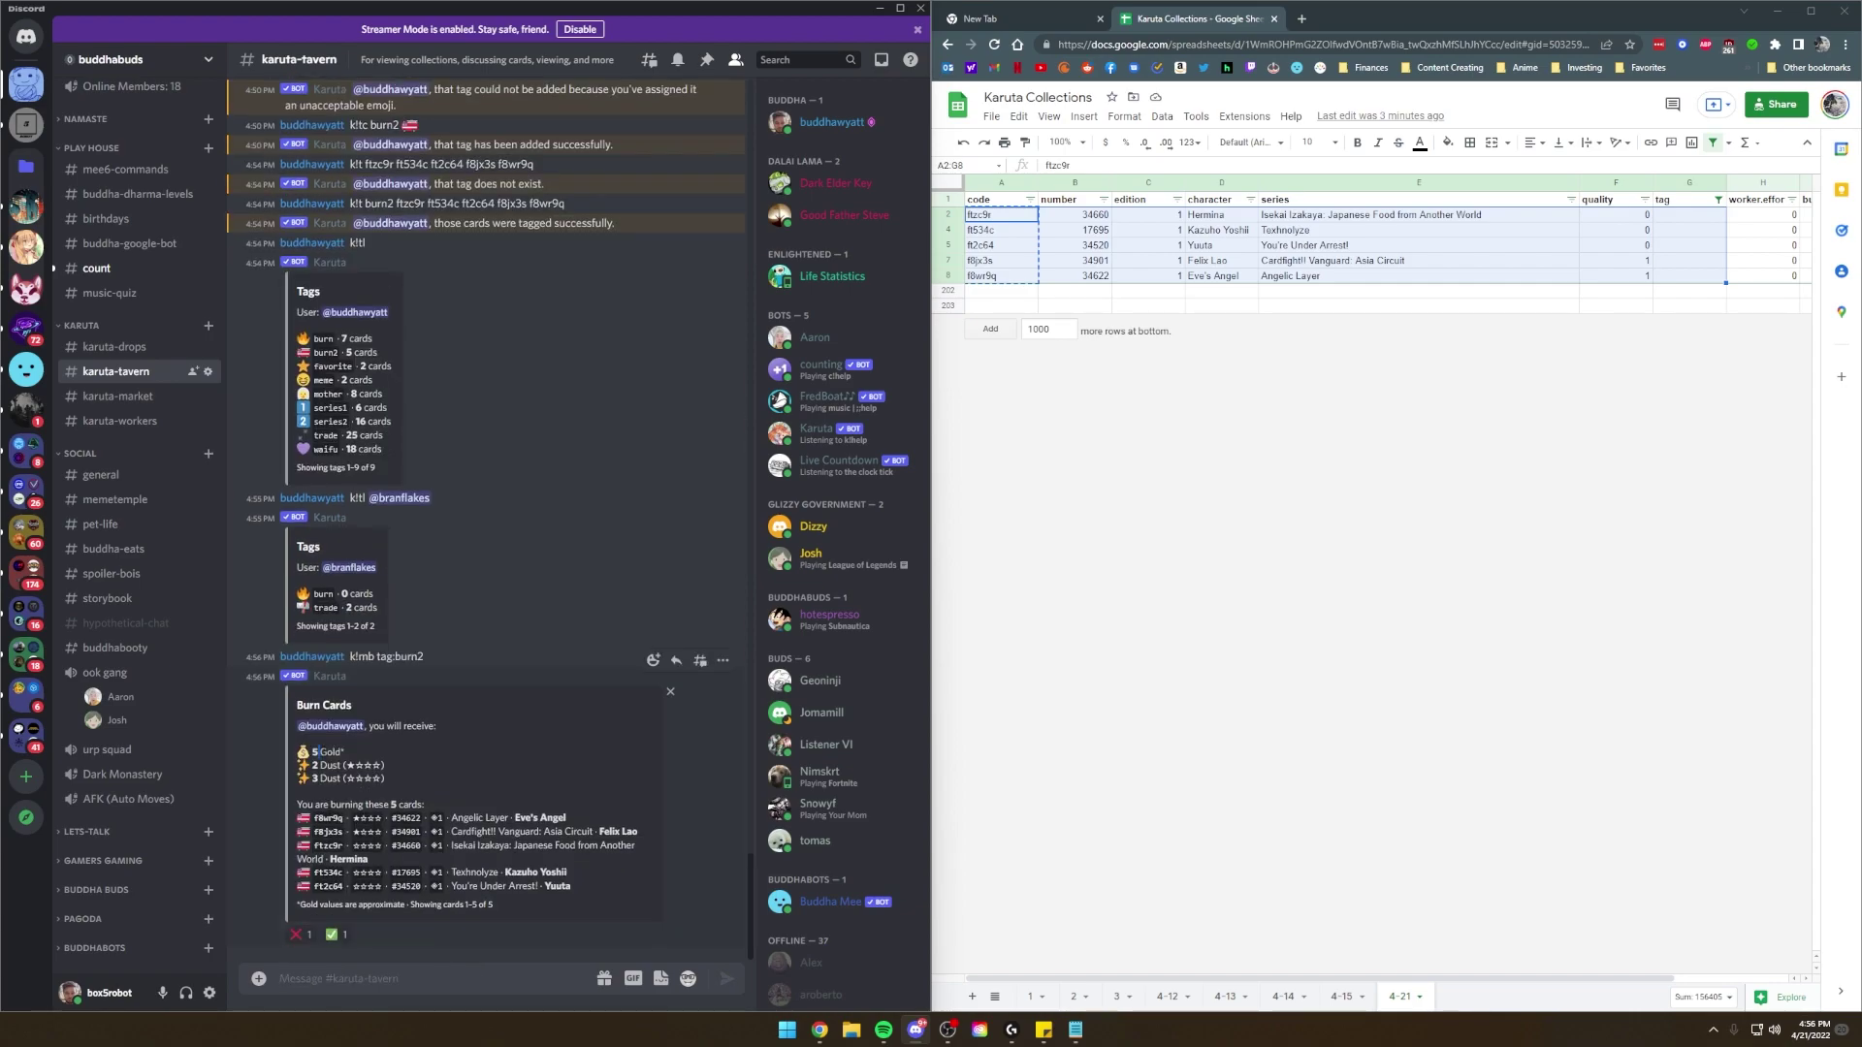
Review the gold and dust rewards on the Burn Cards prompt and confirm the burn with the check mark and fire reactions.
drag(314, 752, 570, 891)
click(426, 787)
drag(299, 749, 386, 780)
click(334, 937)
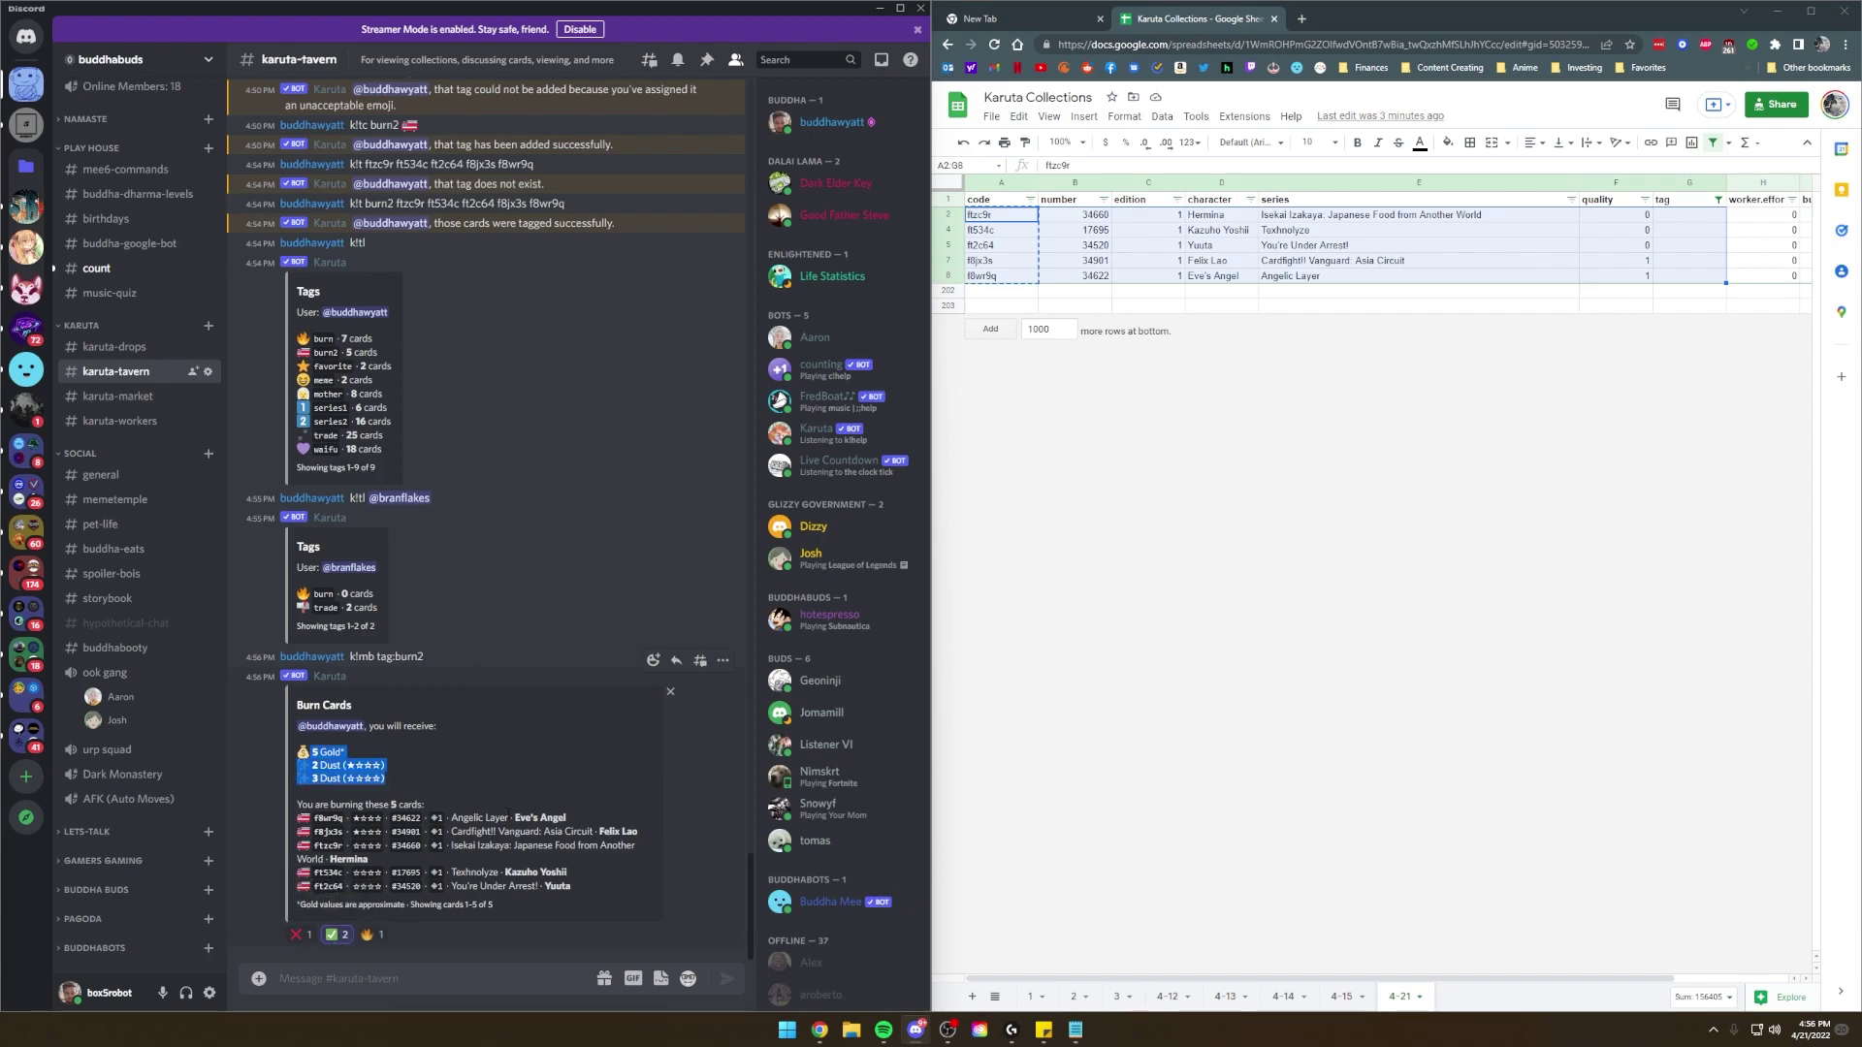
click(373, 935)
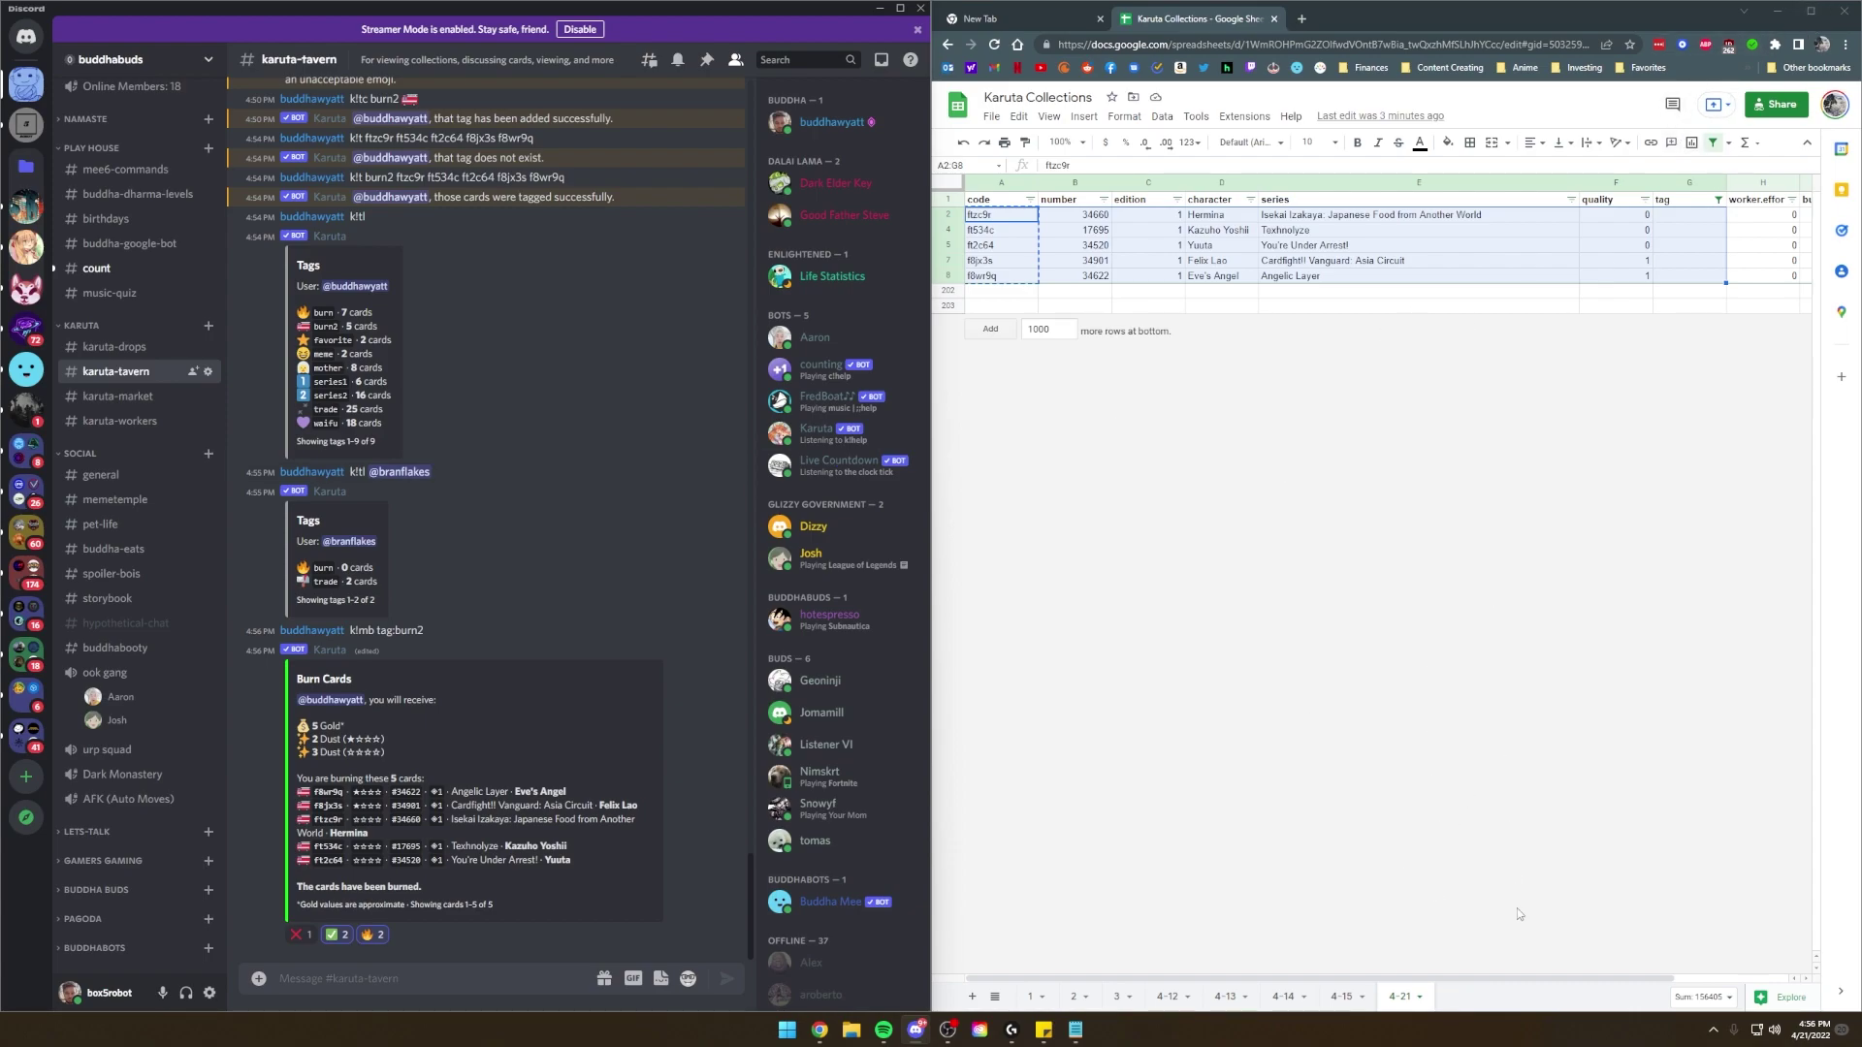
drag(1533, 978, 1466, 971)
click(1006, 219)
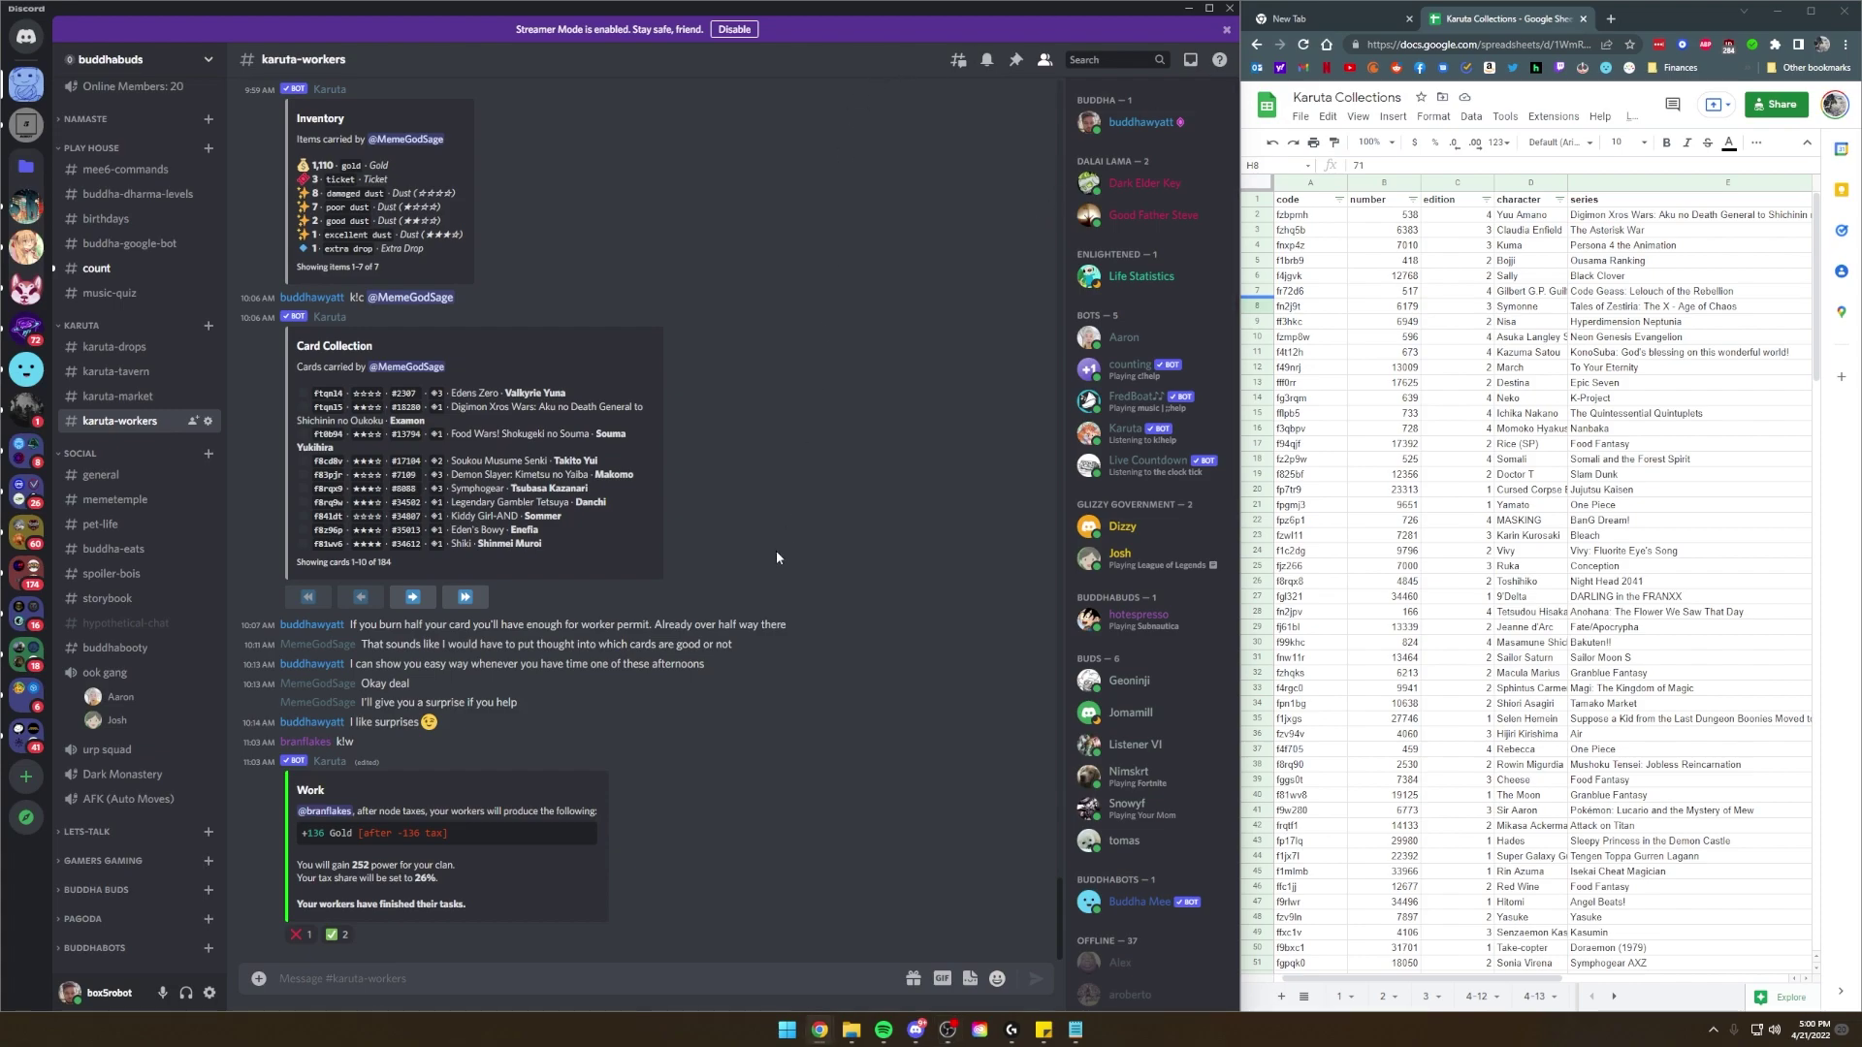
Open the Karuta item shop with k!is in karuta-workers and look up the work permit's price on the second page.
click(617, 976)
text(k!is)
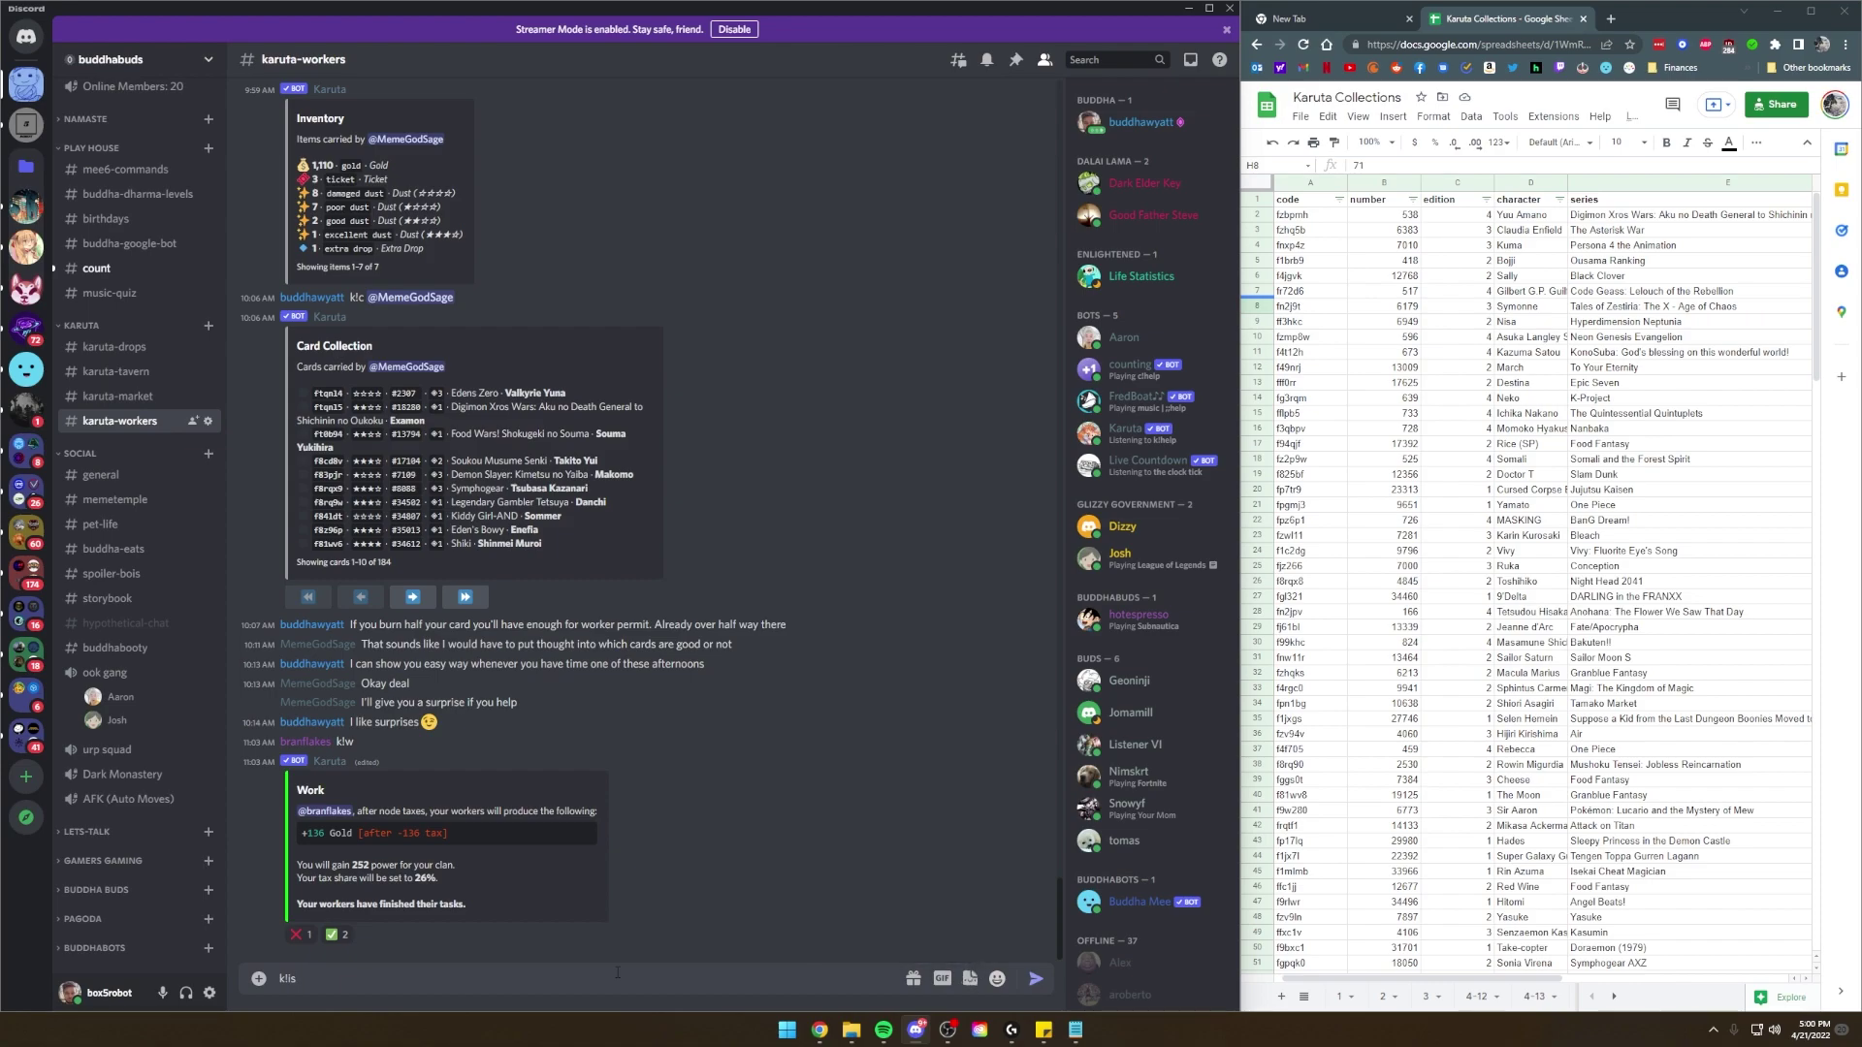
key(Return)
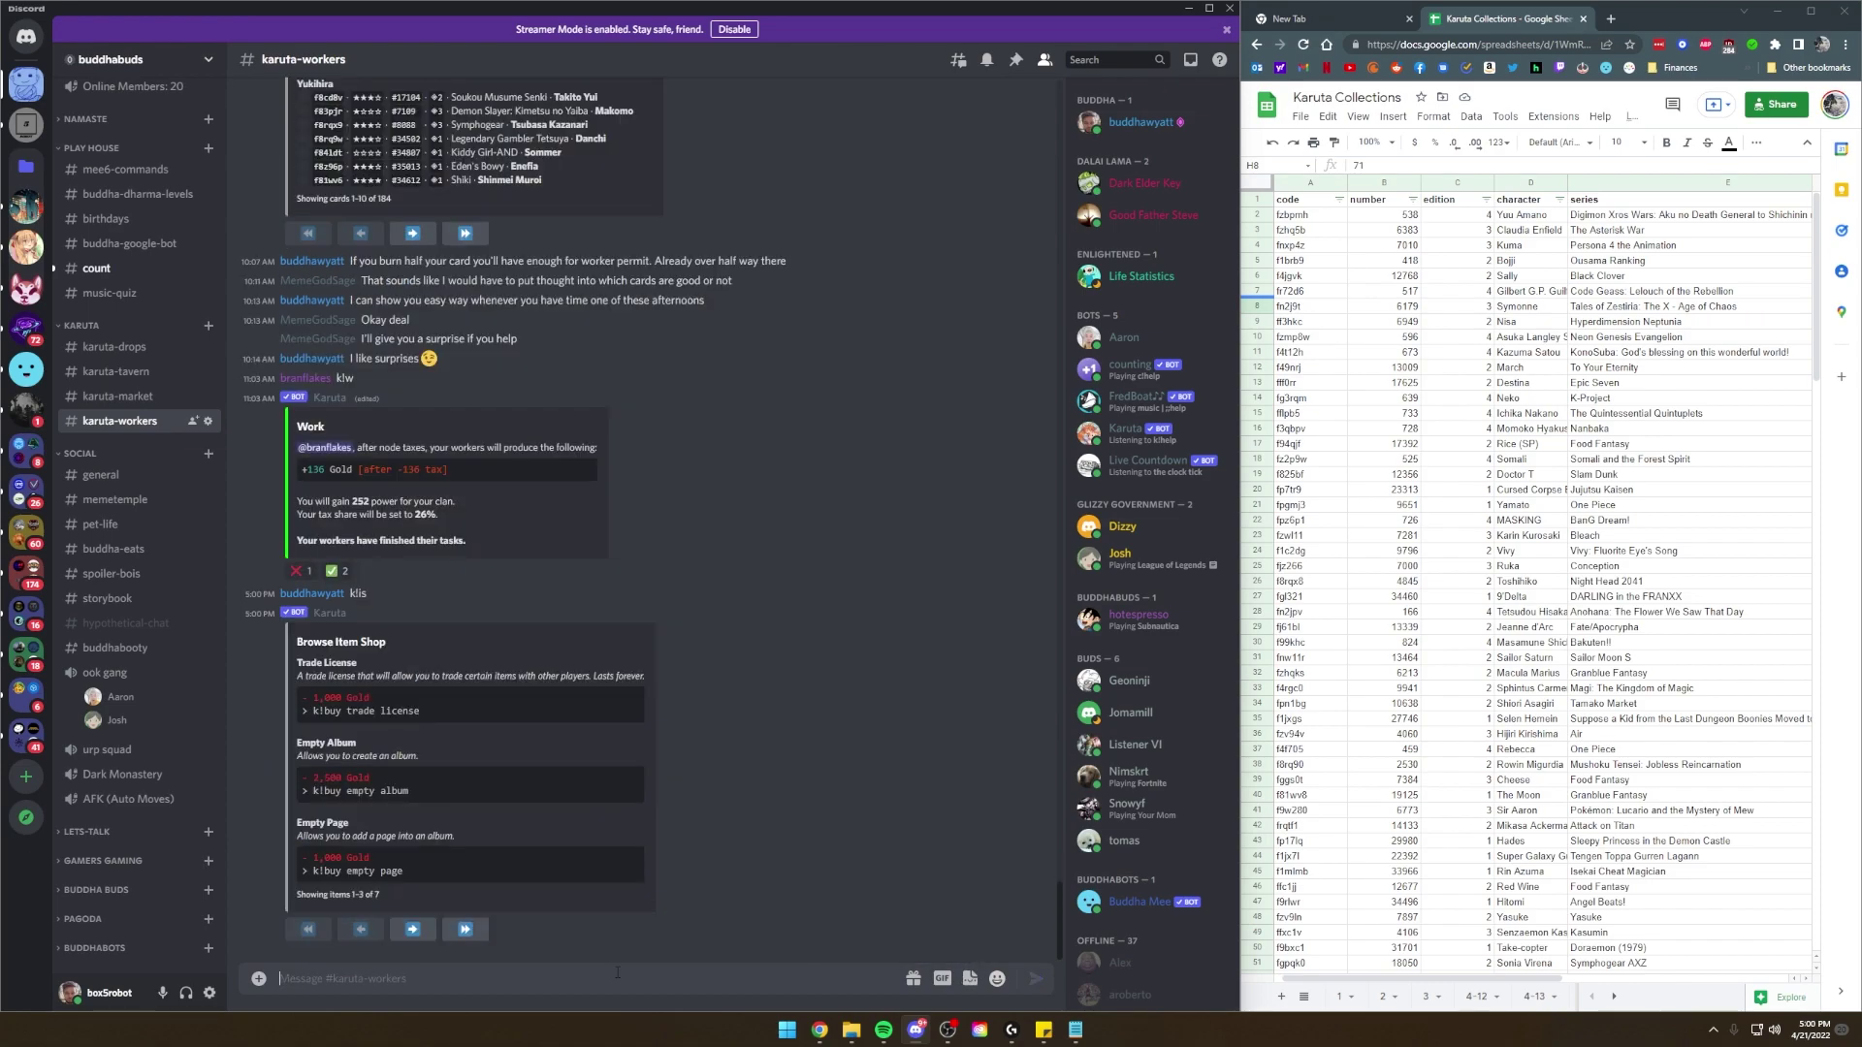
click(413, 930)
drag(312, 672, 386, 691)
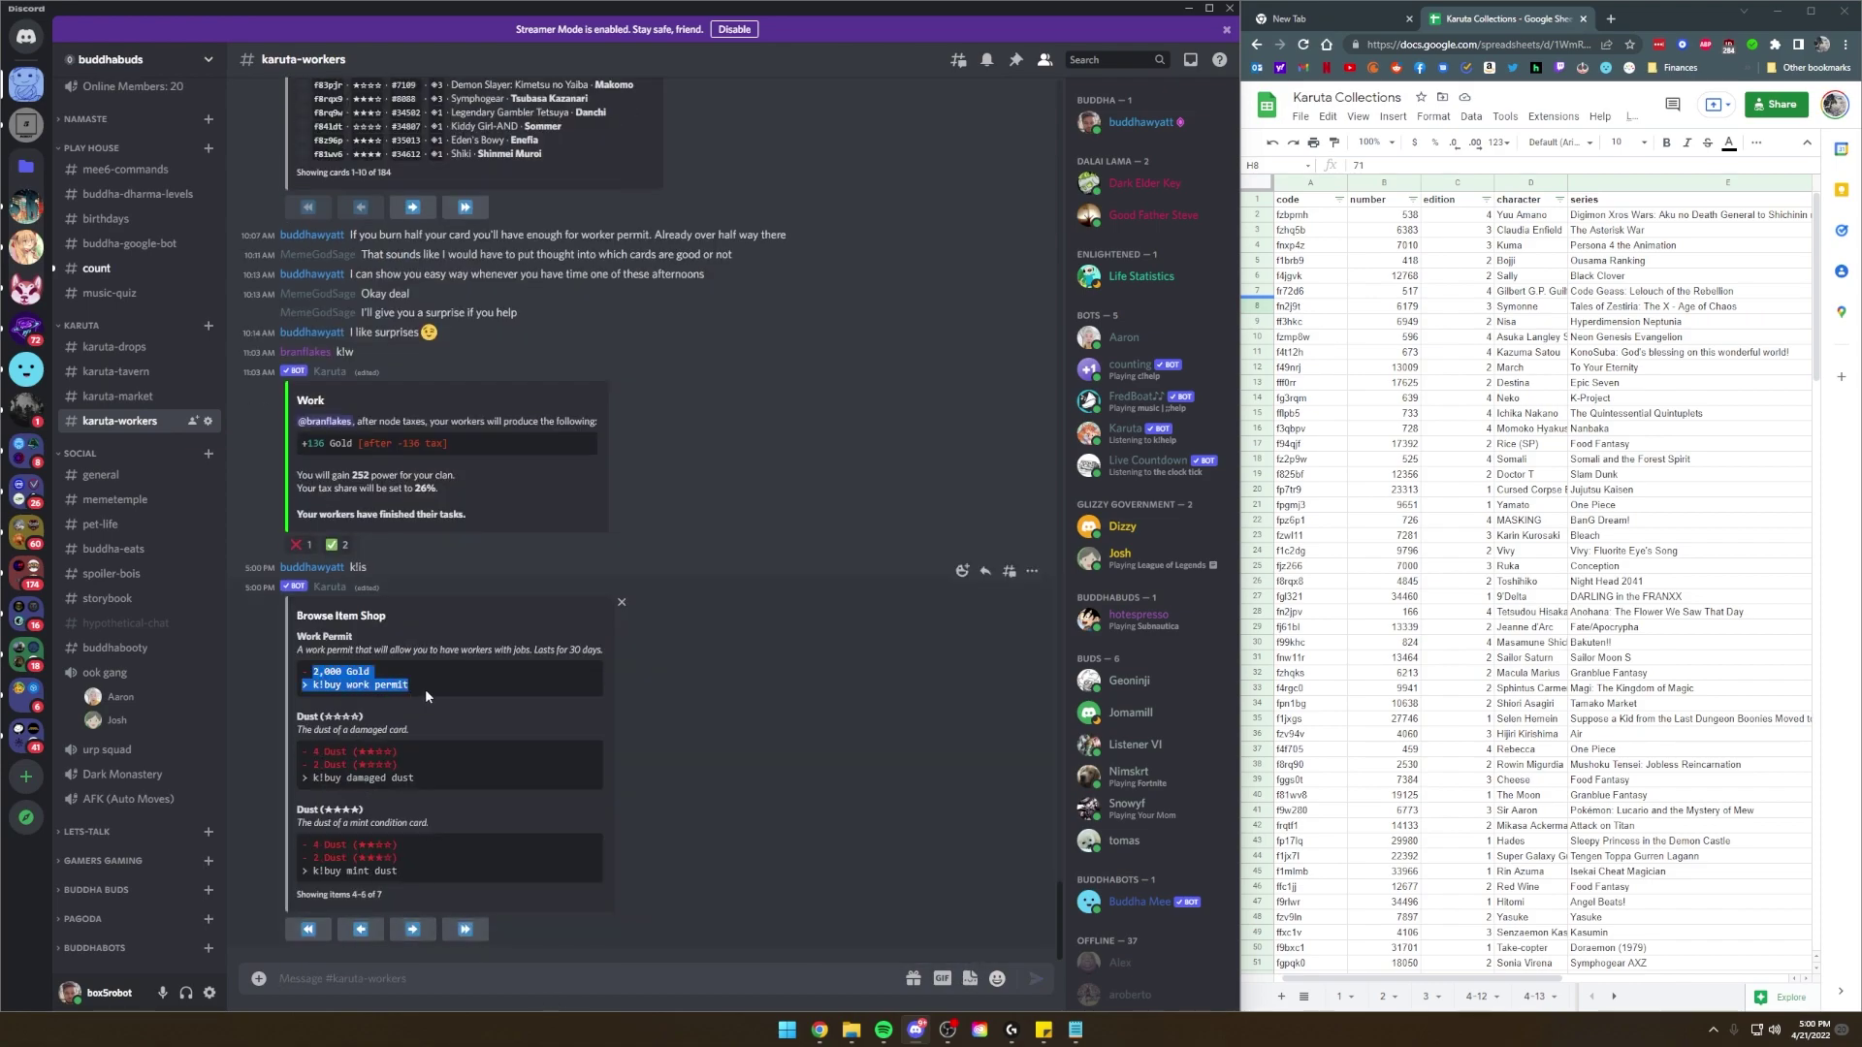
click(425, 688)
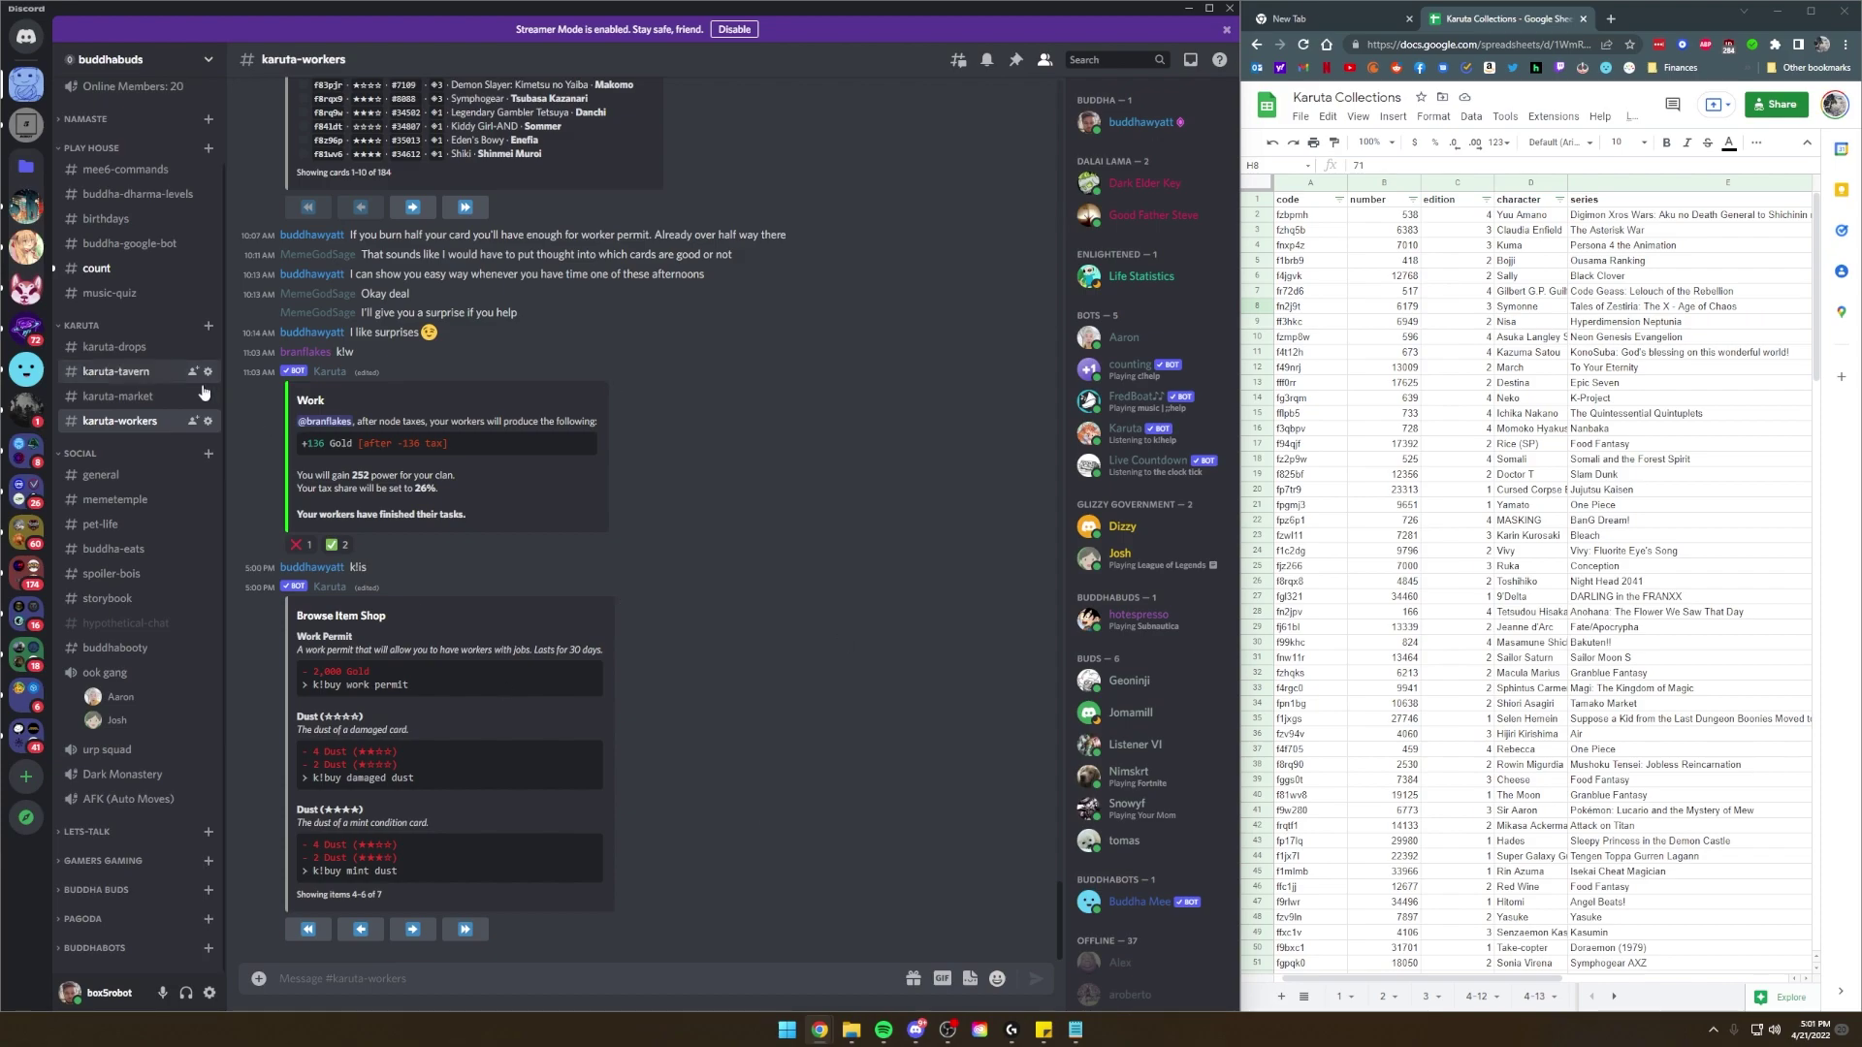
Show your Karuta job board by sending k!jb in karuta-workers.
click(497, 976)
text(k!b)
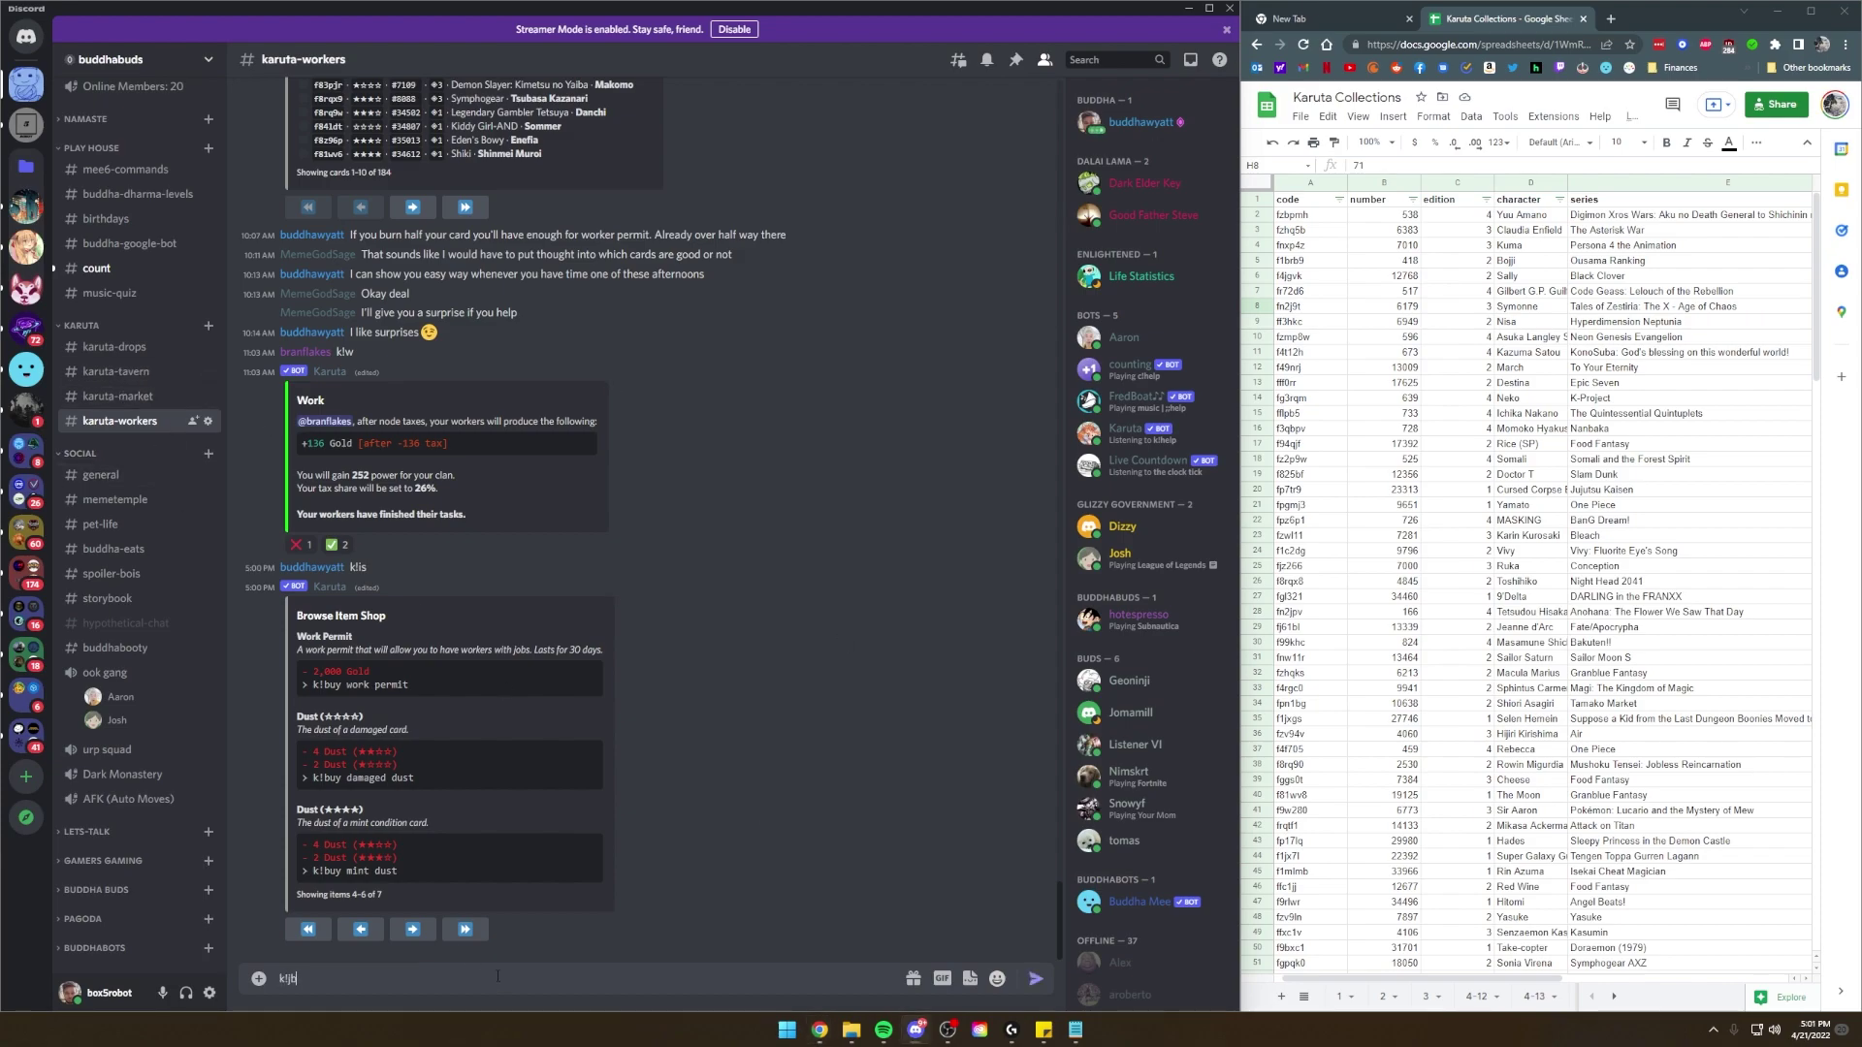
key(Return)
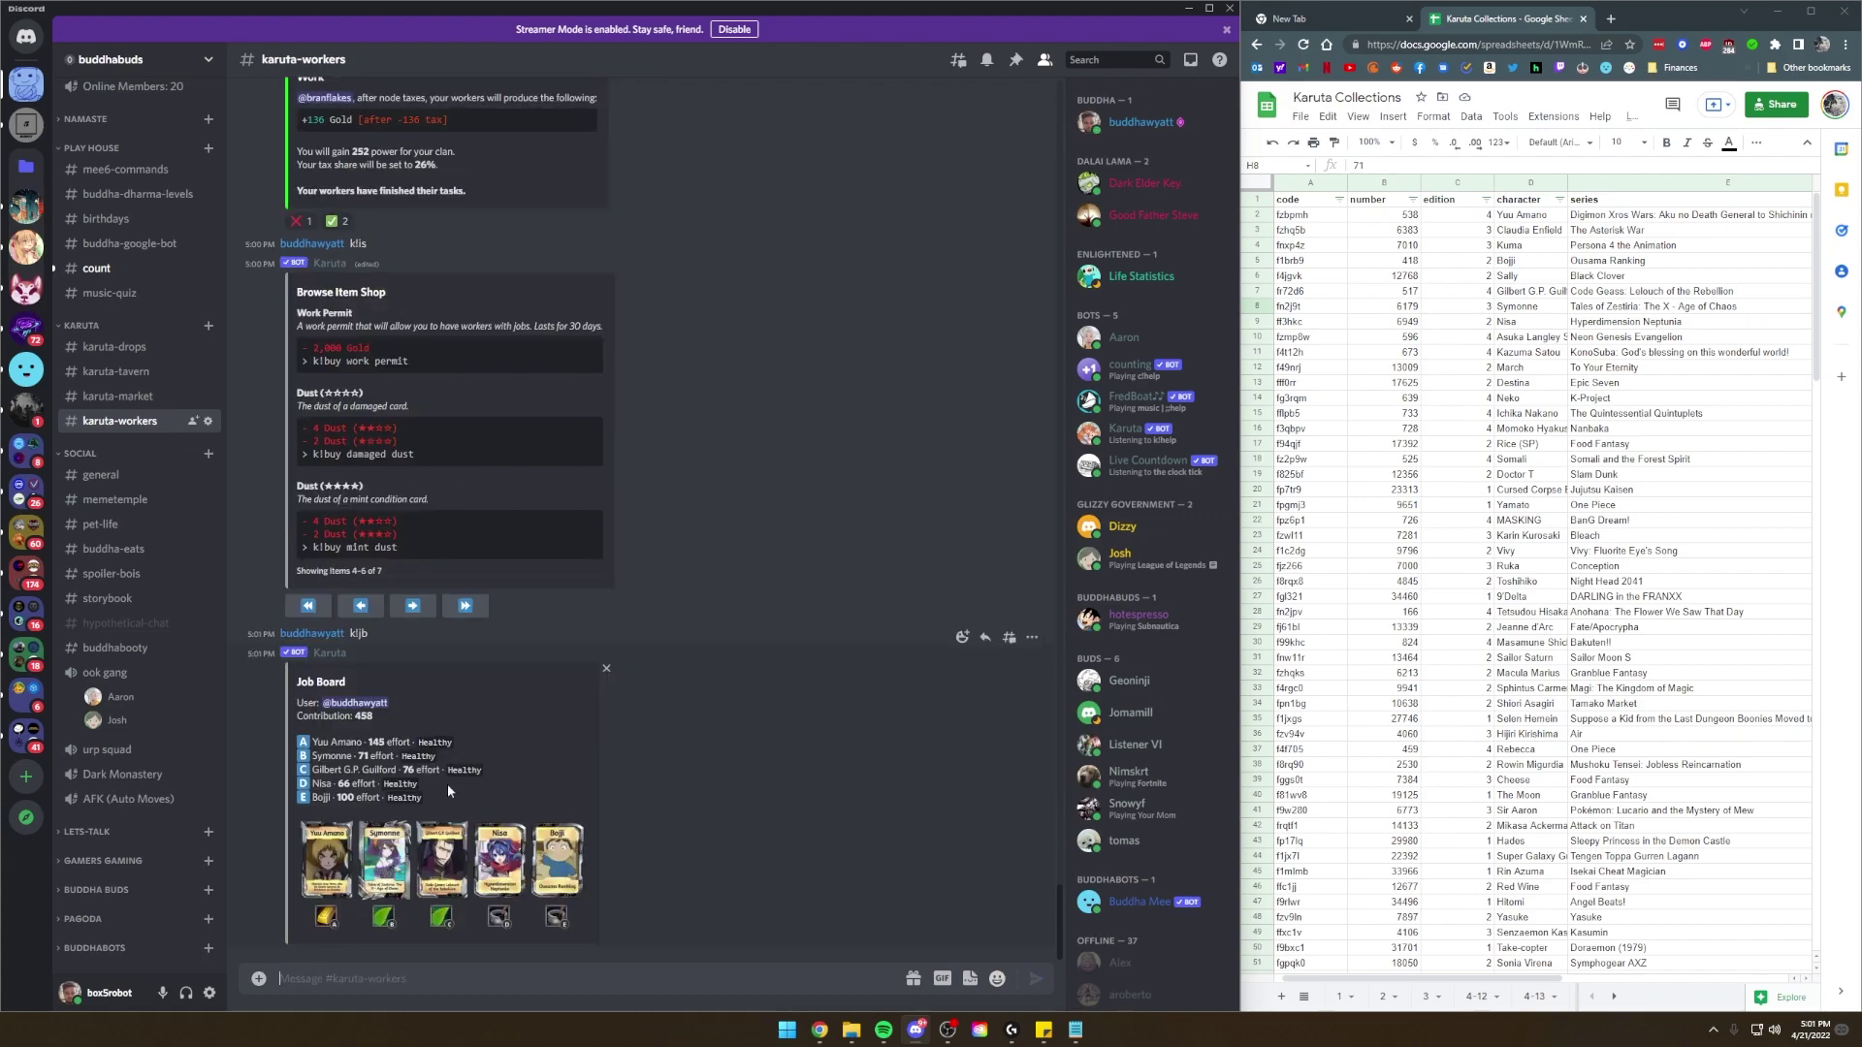
Examine the effort and health of the workers on the job board and enlarge the board's card image.
click(432, 726)
drag(427, 801, 298, 740)
click(787, 796)
click(437, 878)
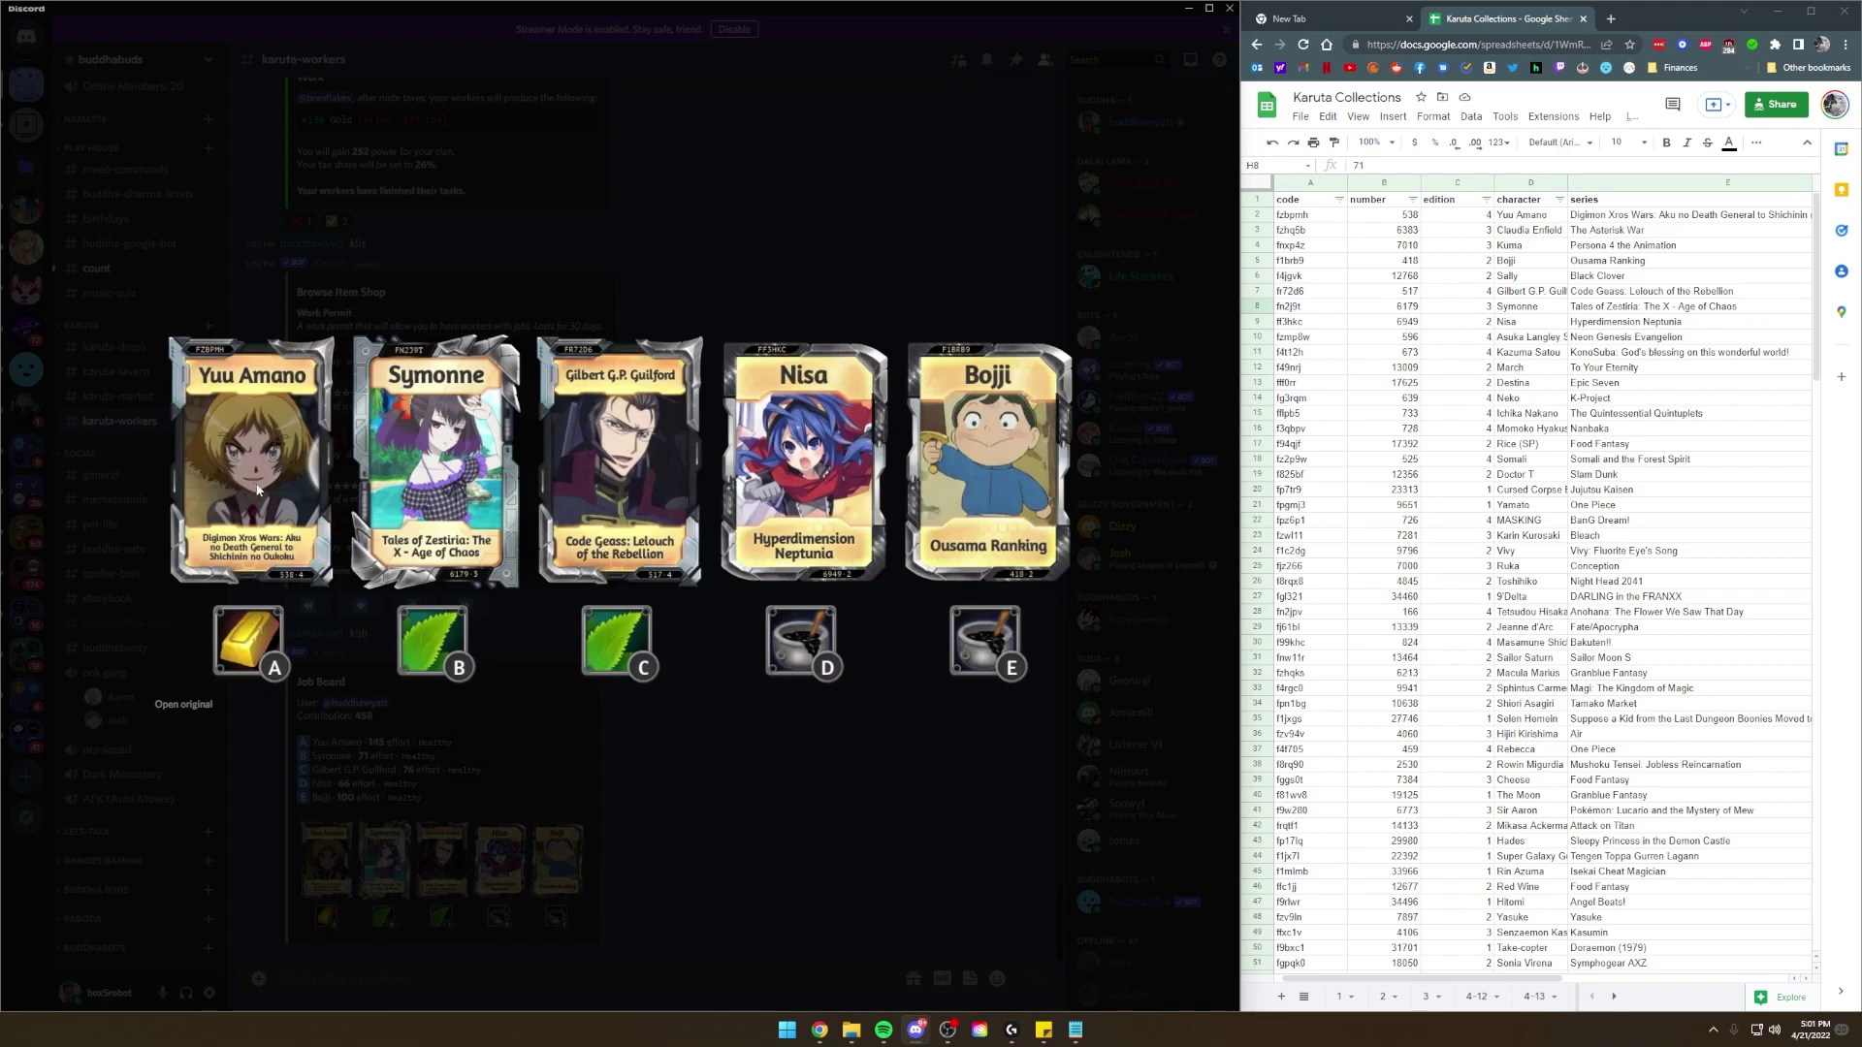
click(302, 901)
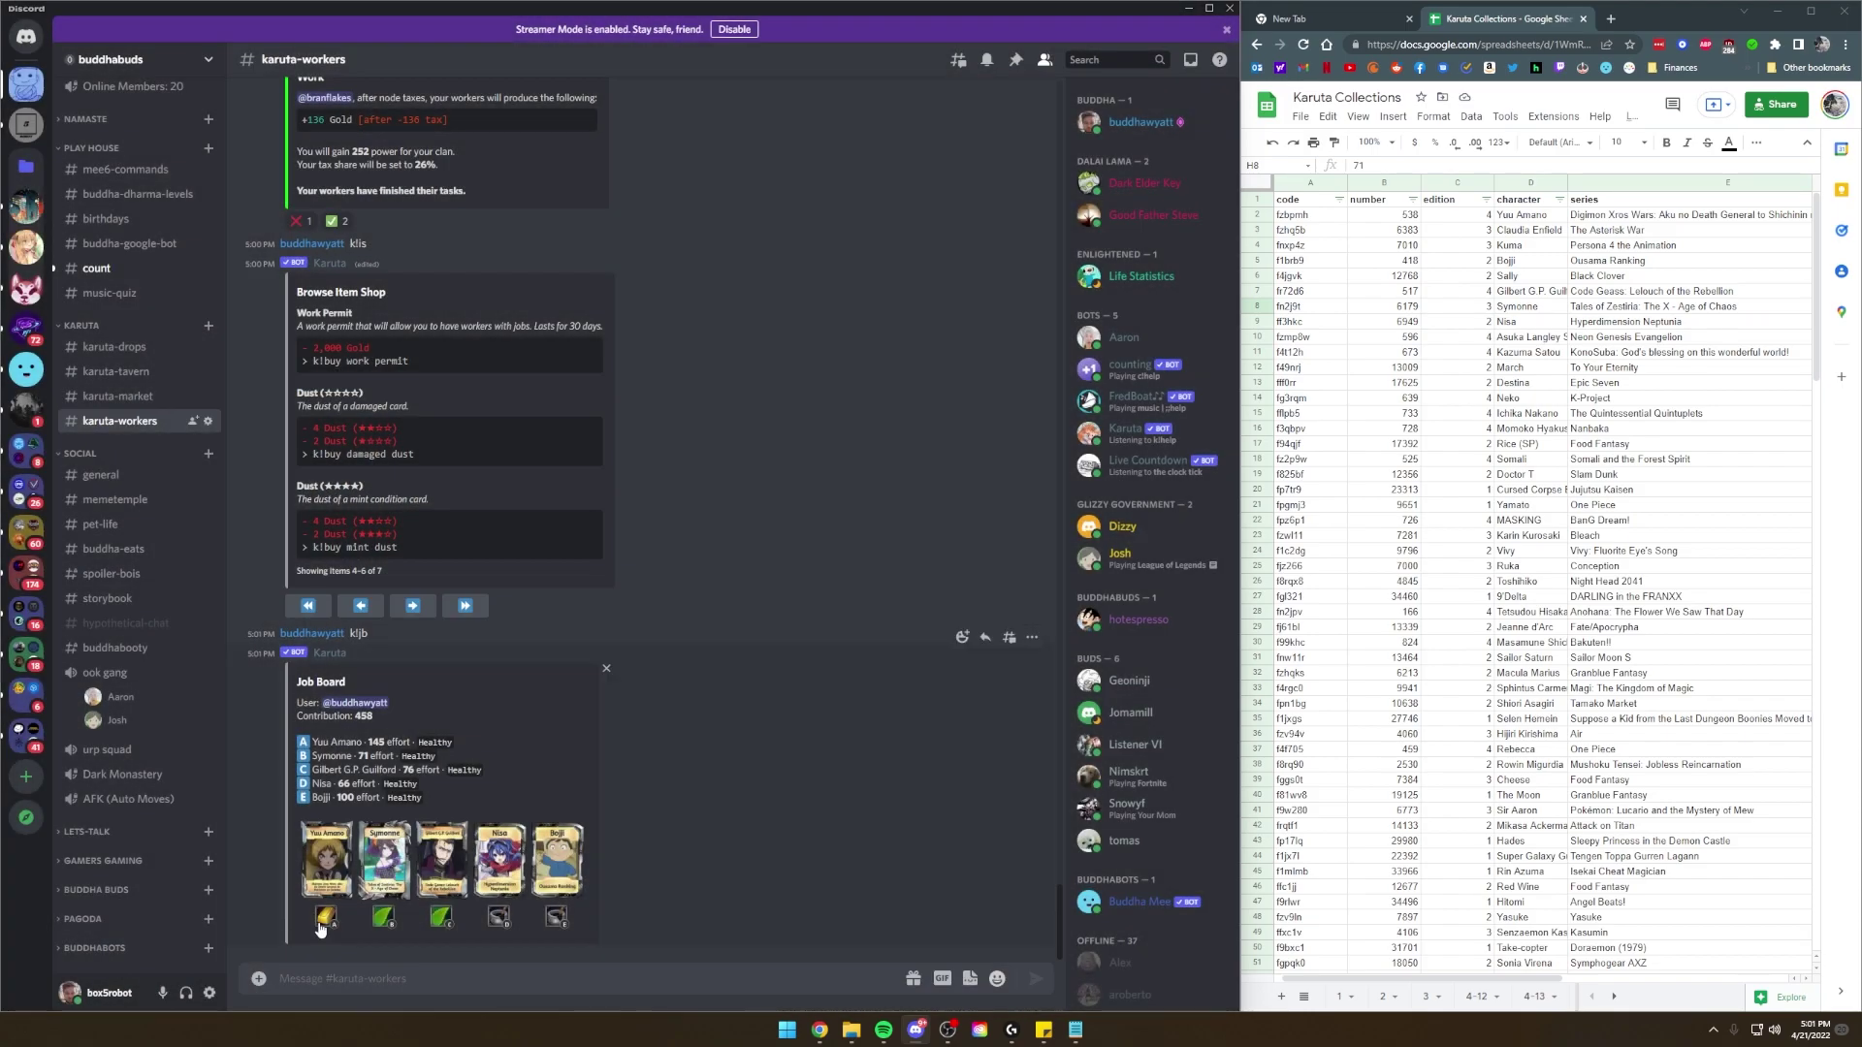
click(456, 880)
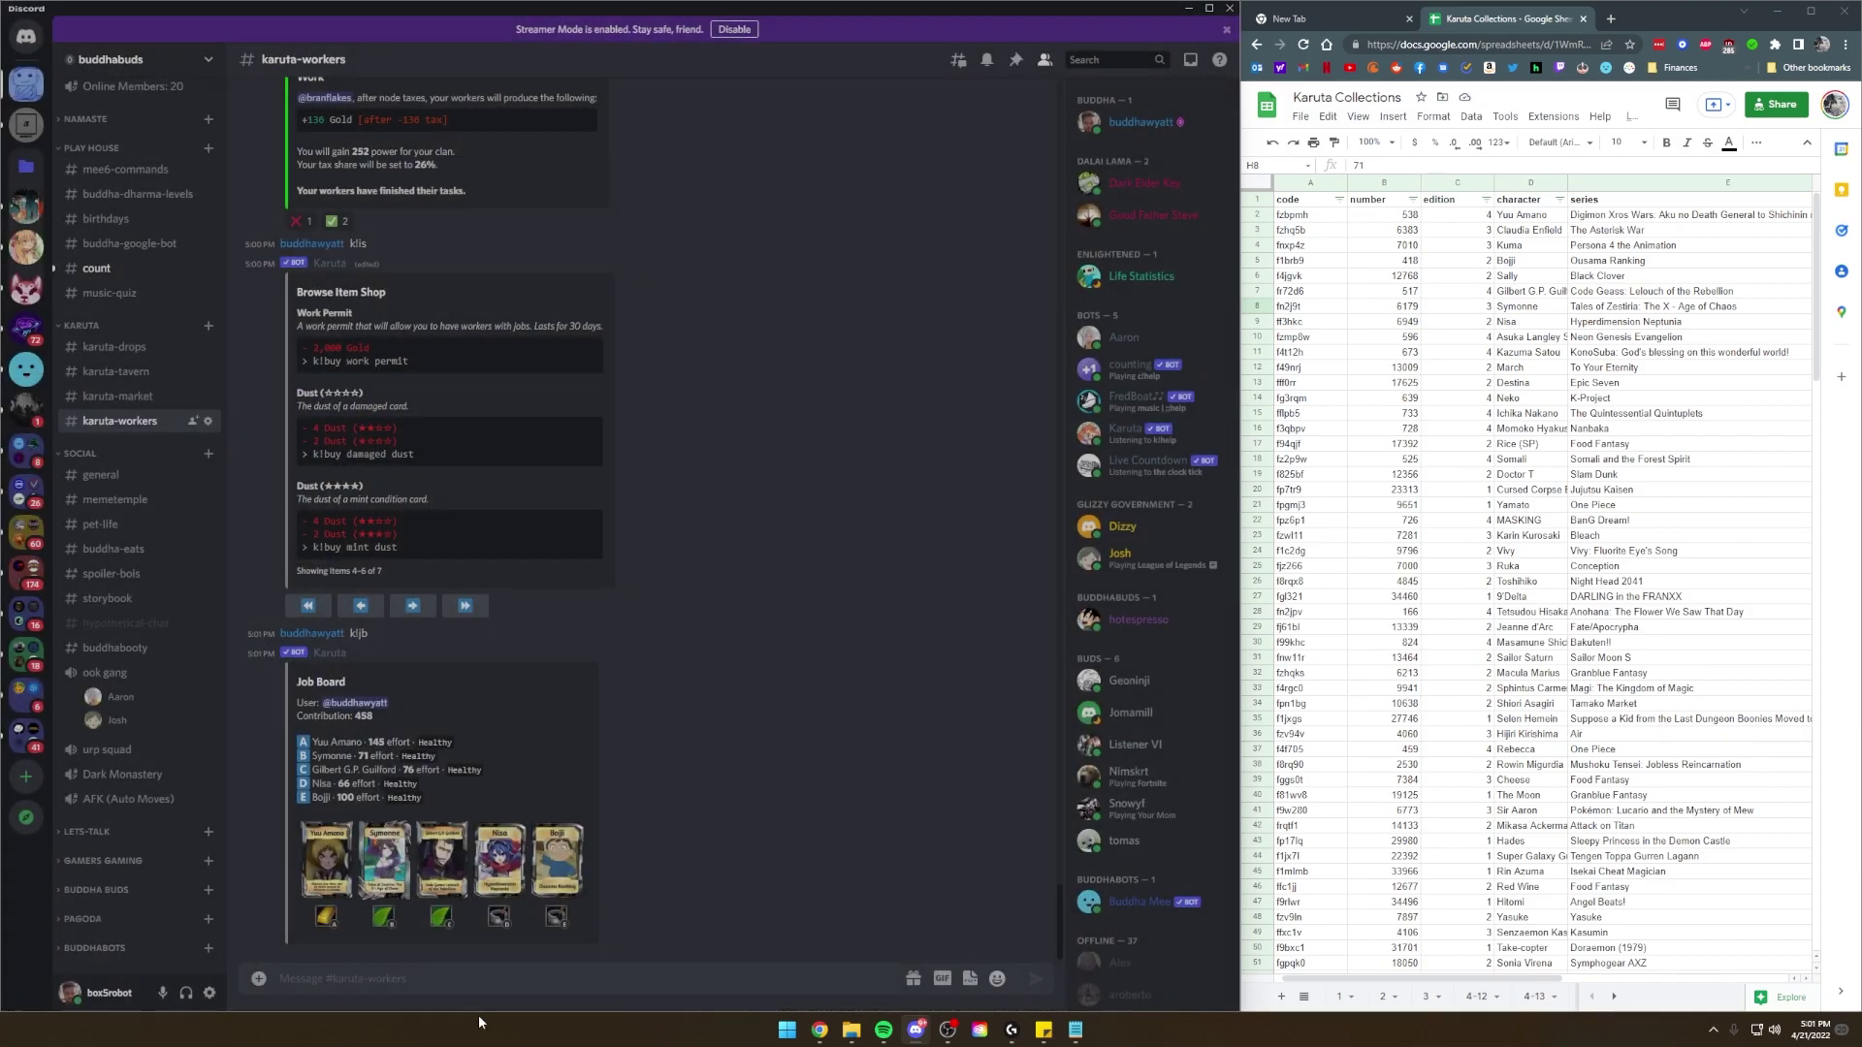
Draft the worker assignment command "k!jw d" in karuta-workers, checking the slot letters on the enlarged job board image.
click(503, 977)
text(k)
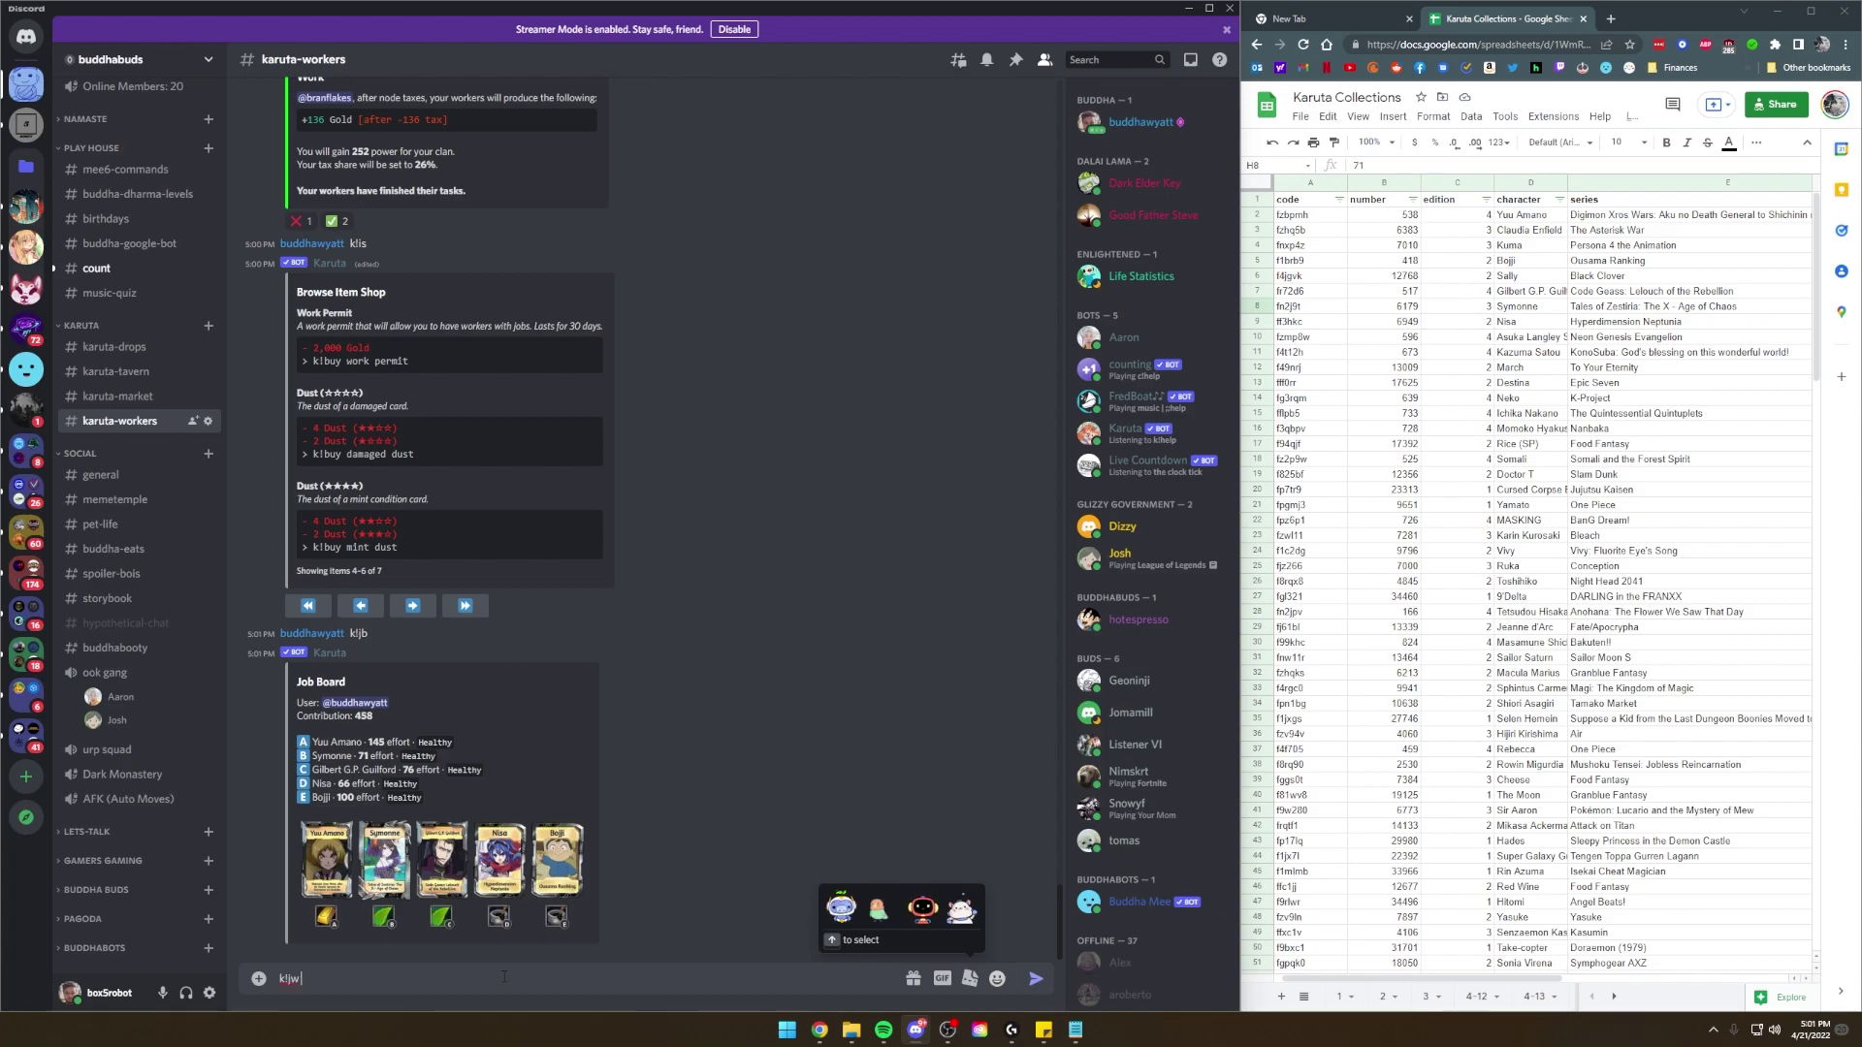
text(ljw)
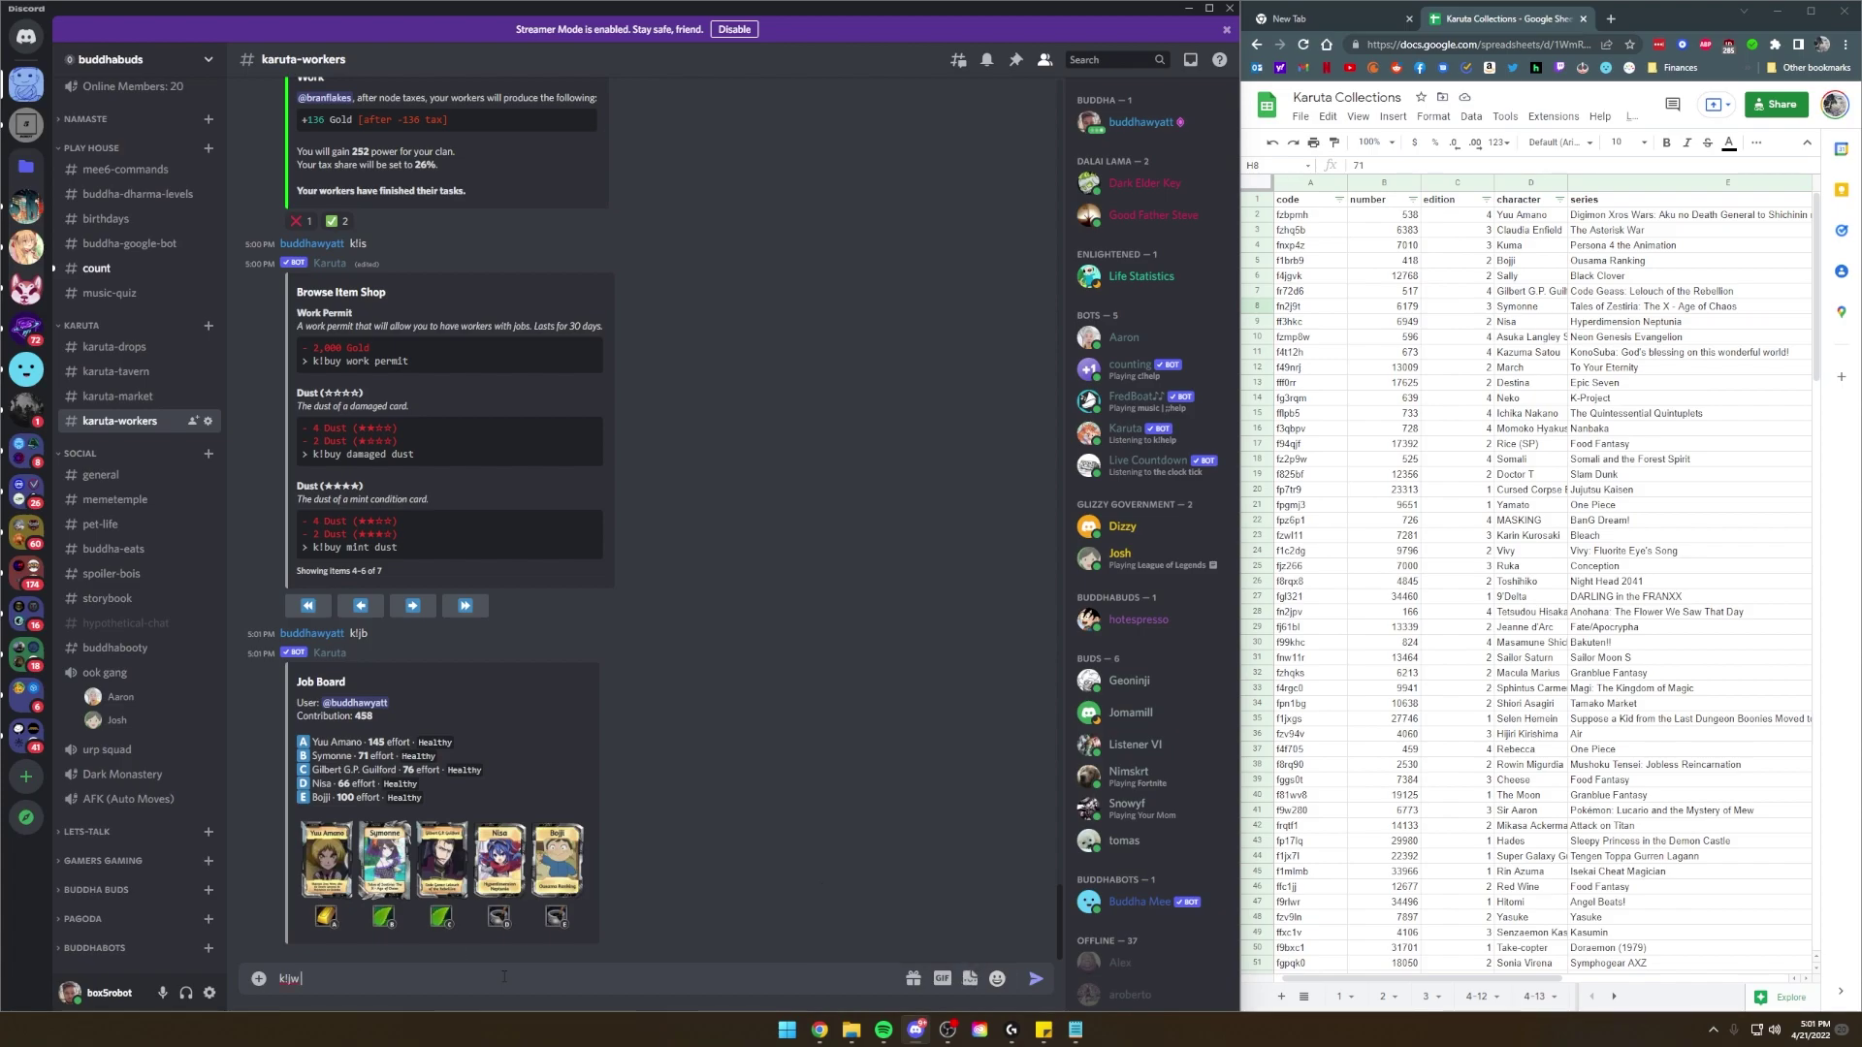
click(454, 856)
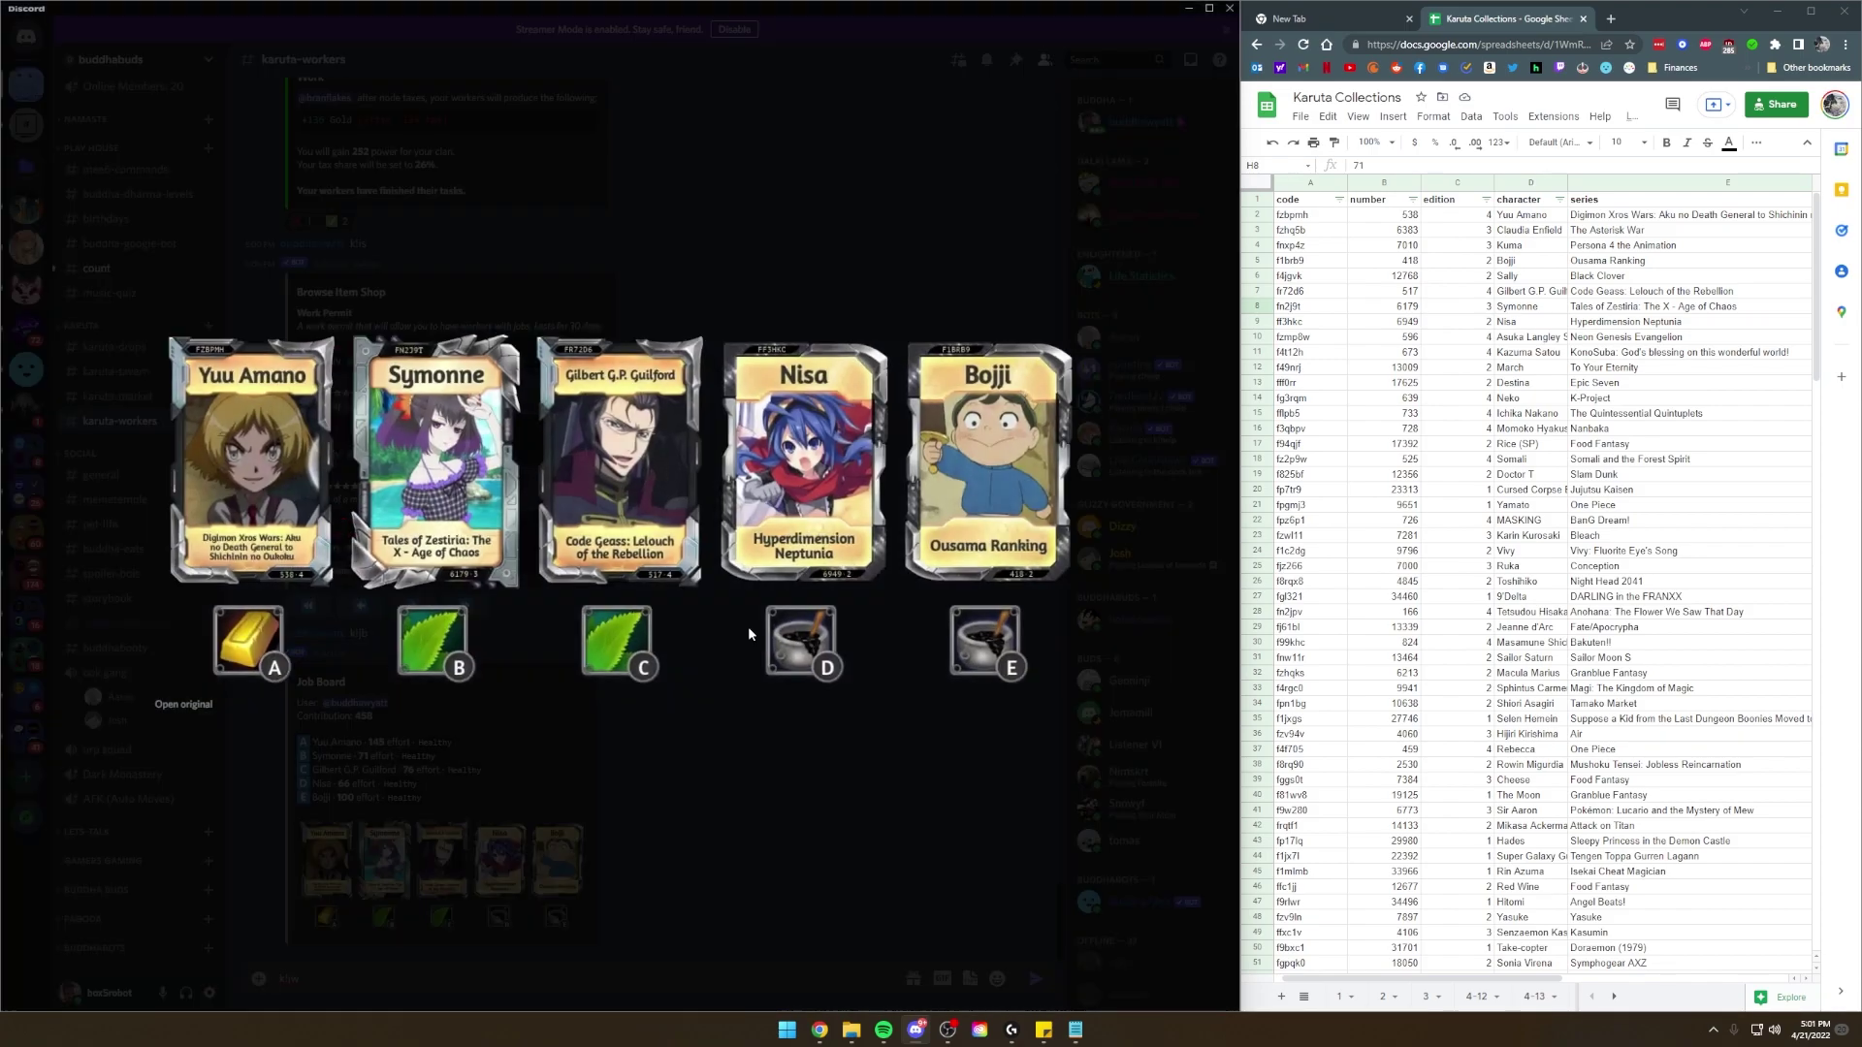
click(576, 872)
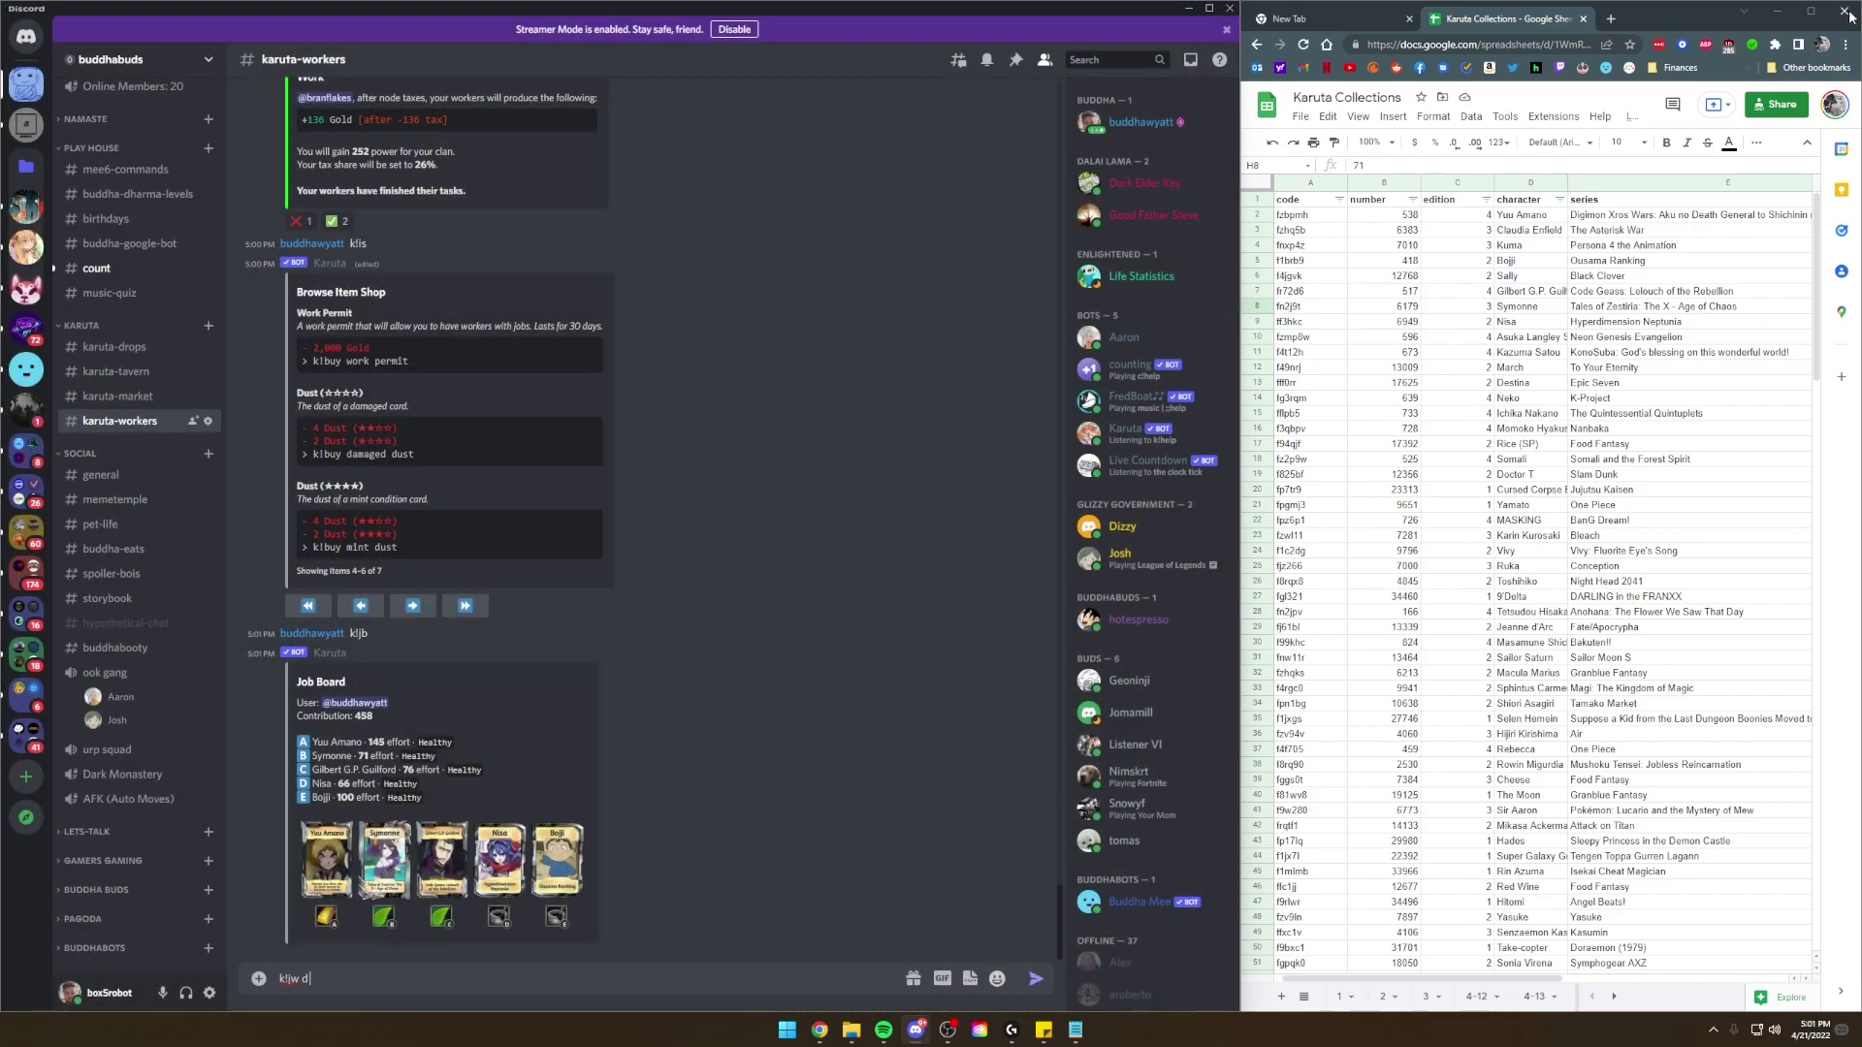
Enlarge the Karuta Collections sheet, compare worker efforts, and copy the code of the Asuka Langley Soryu card in row 10.
click(1811, 9)
click(853, 284)
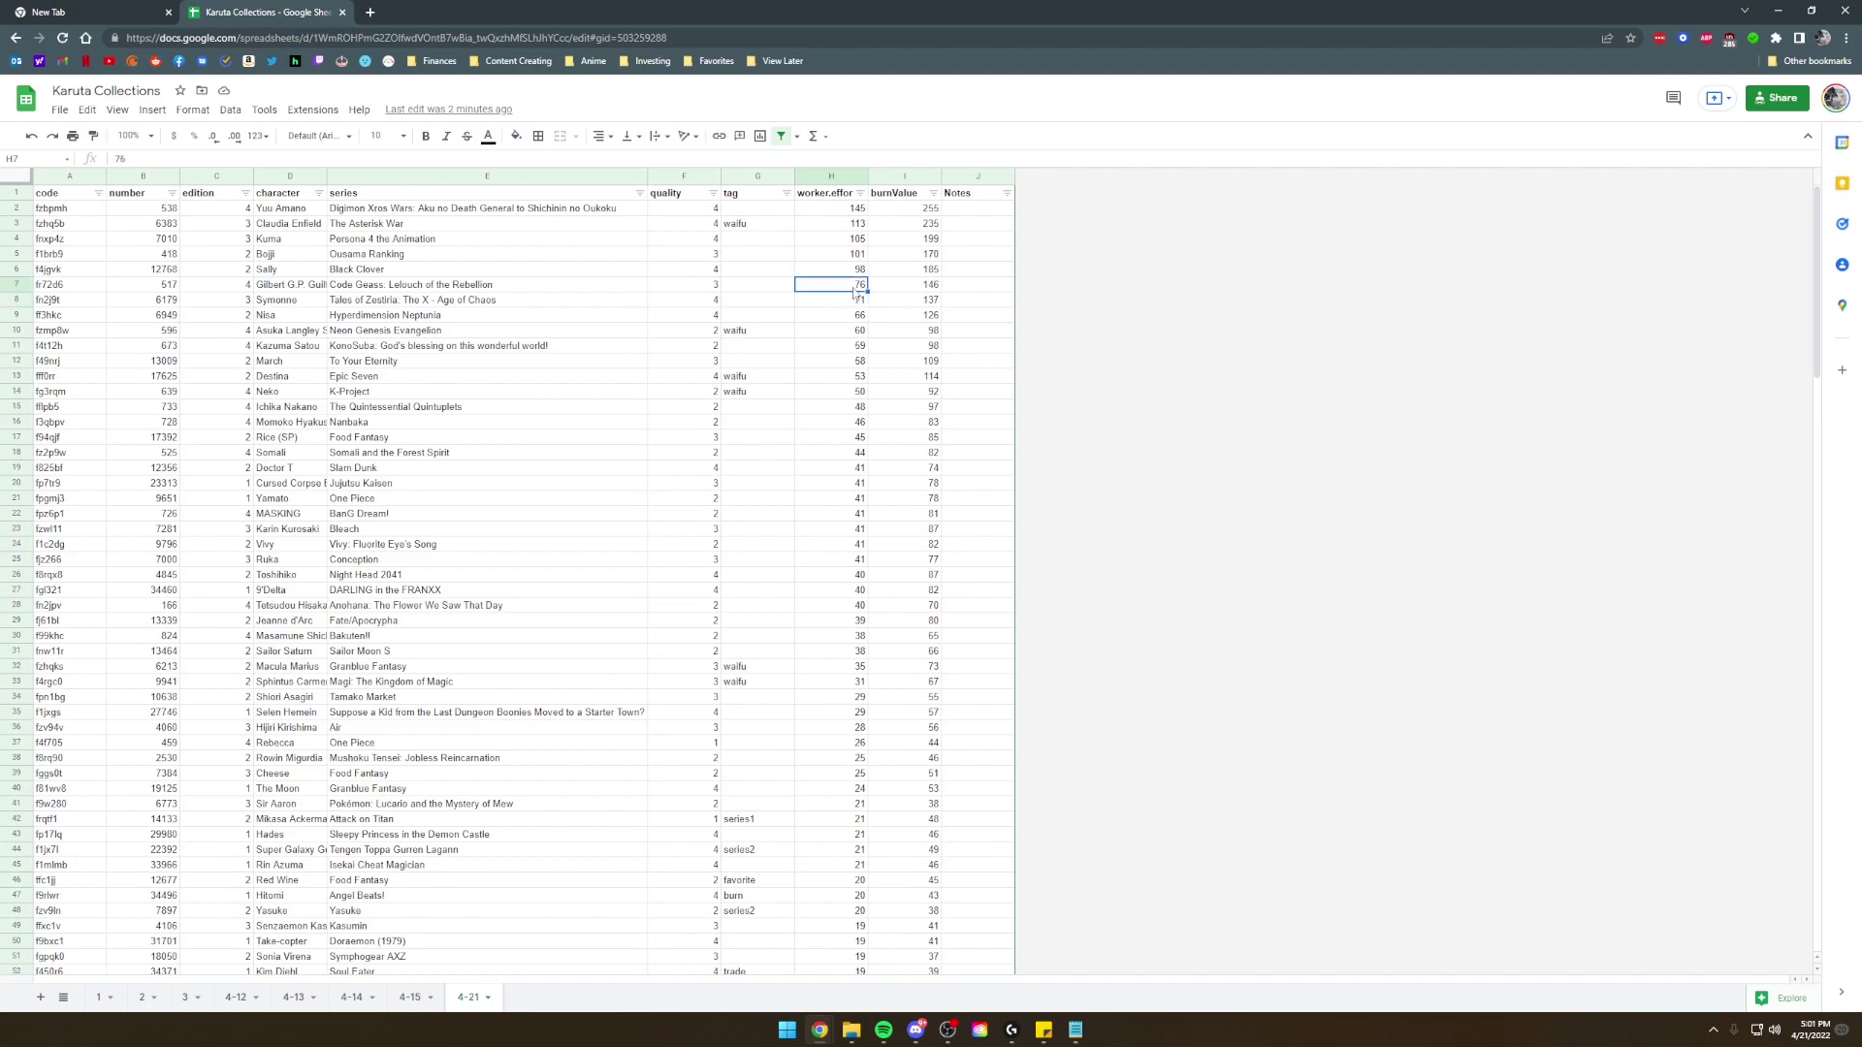
click(842, 391)
click(839, 332)
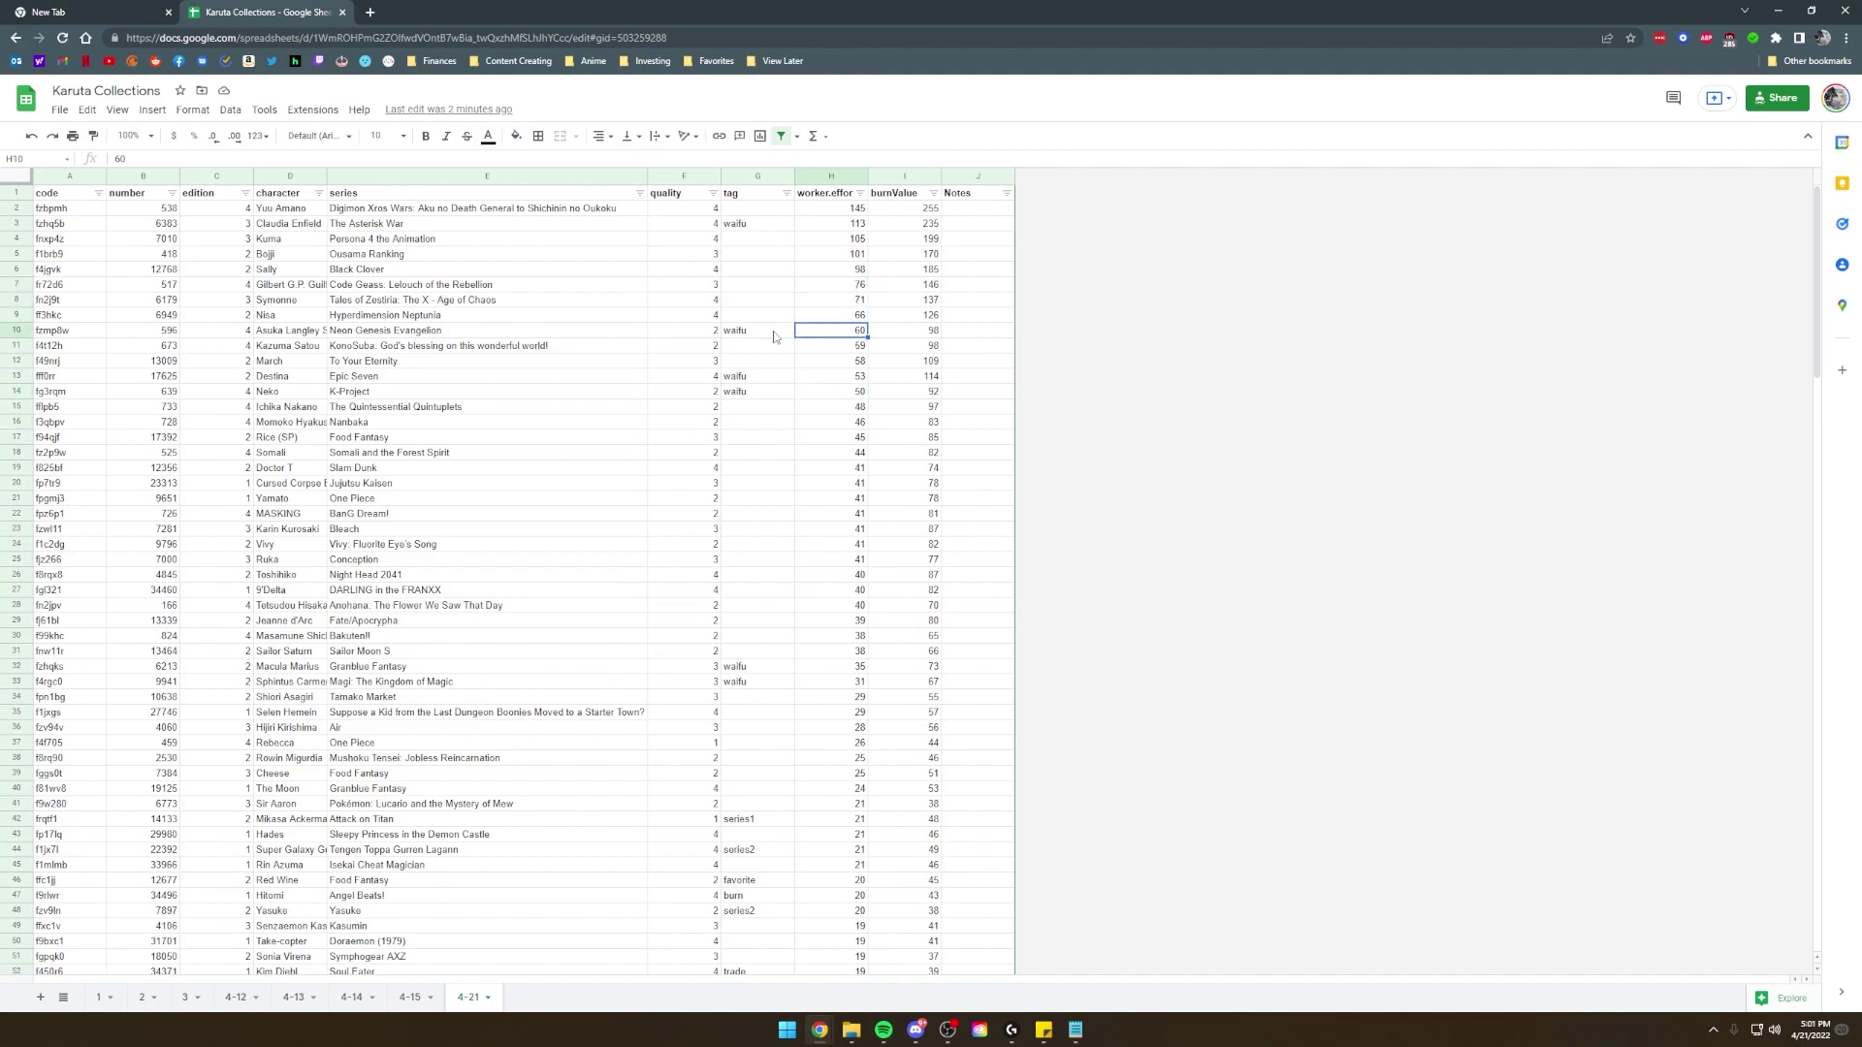
click(302, 334)
click(737, 335)
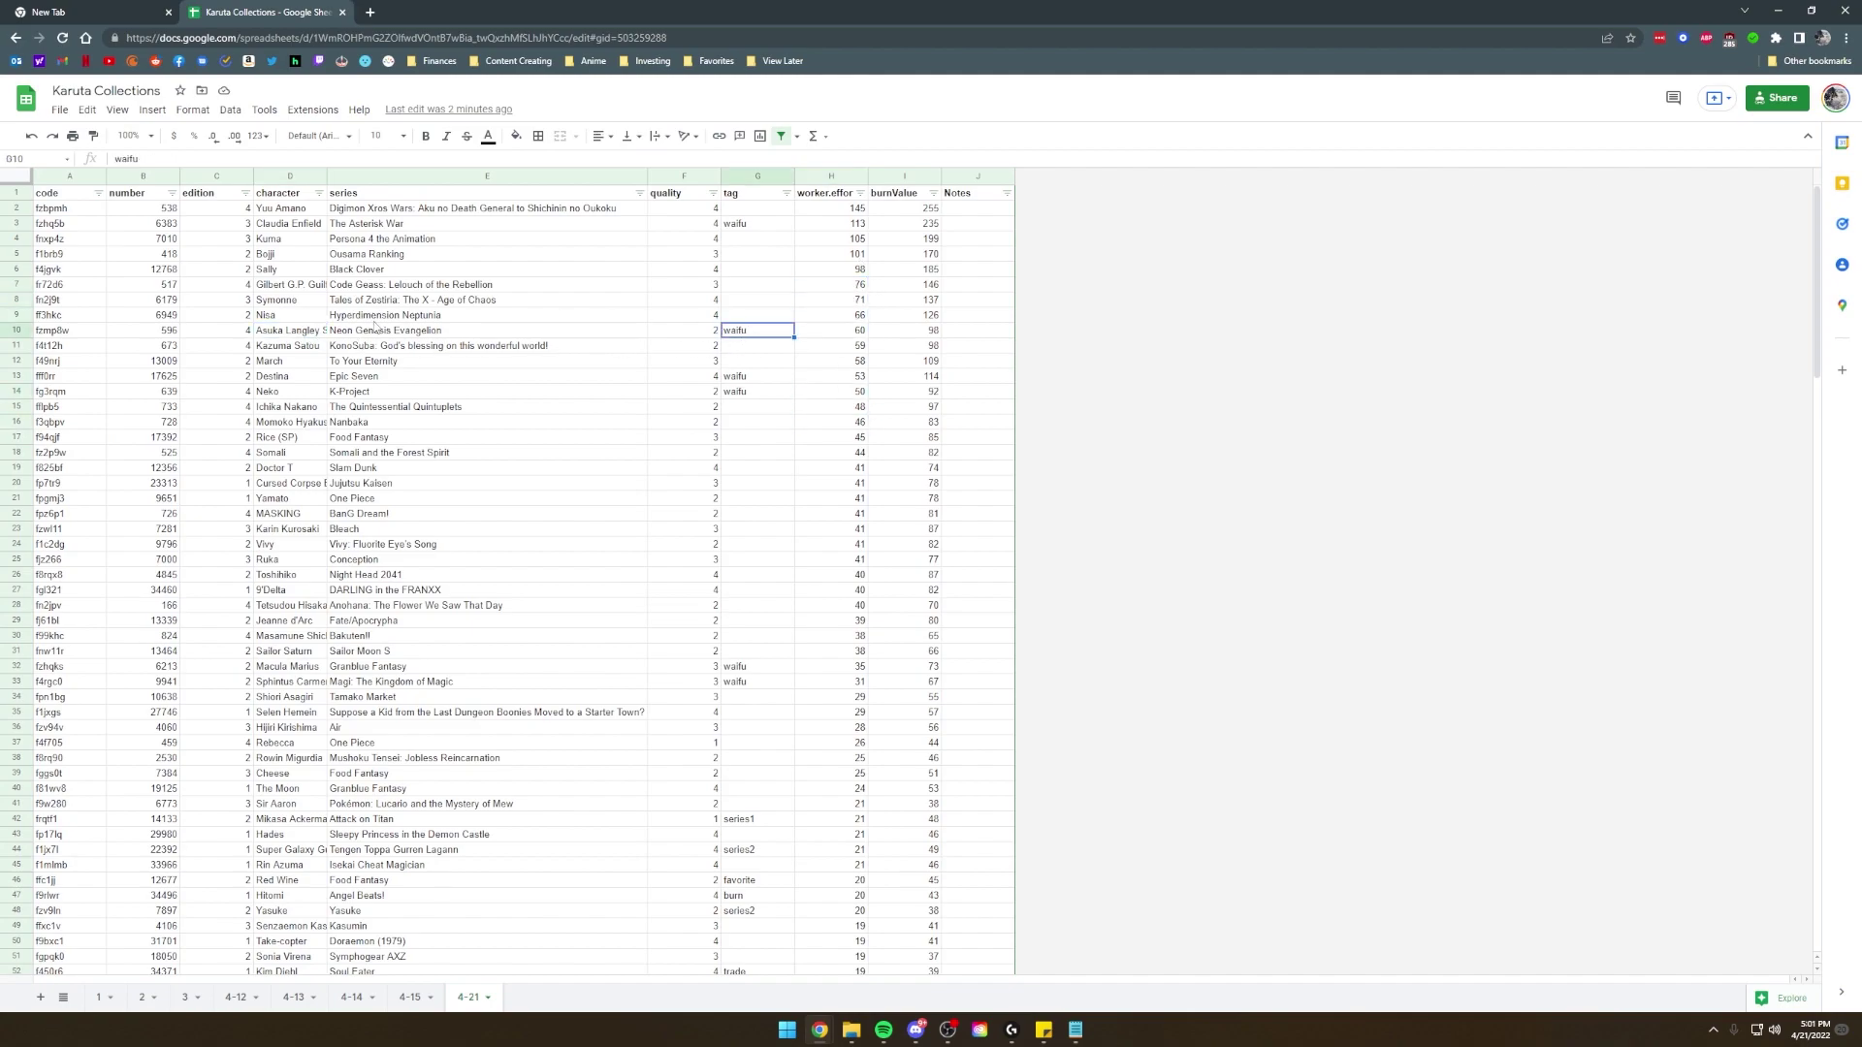
click(318, 334)
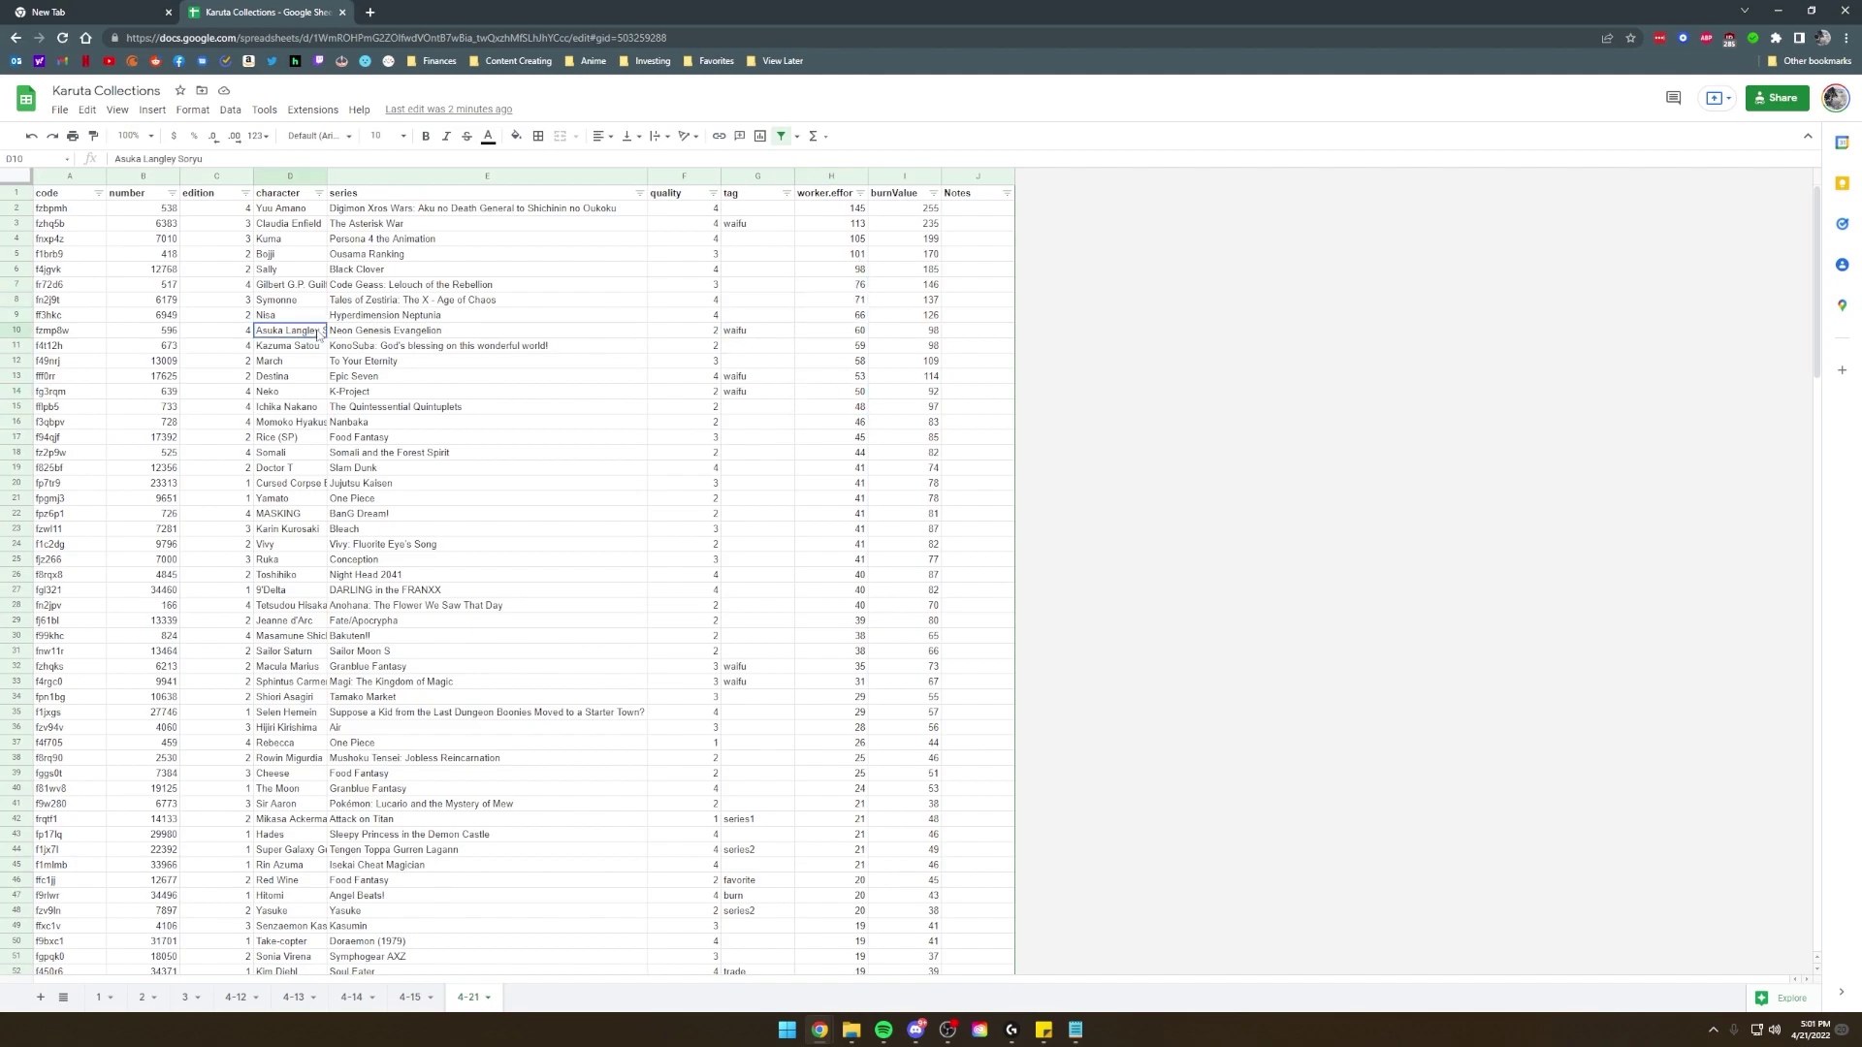
click(74, 333)
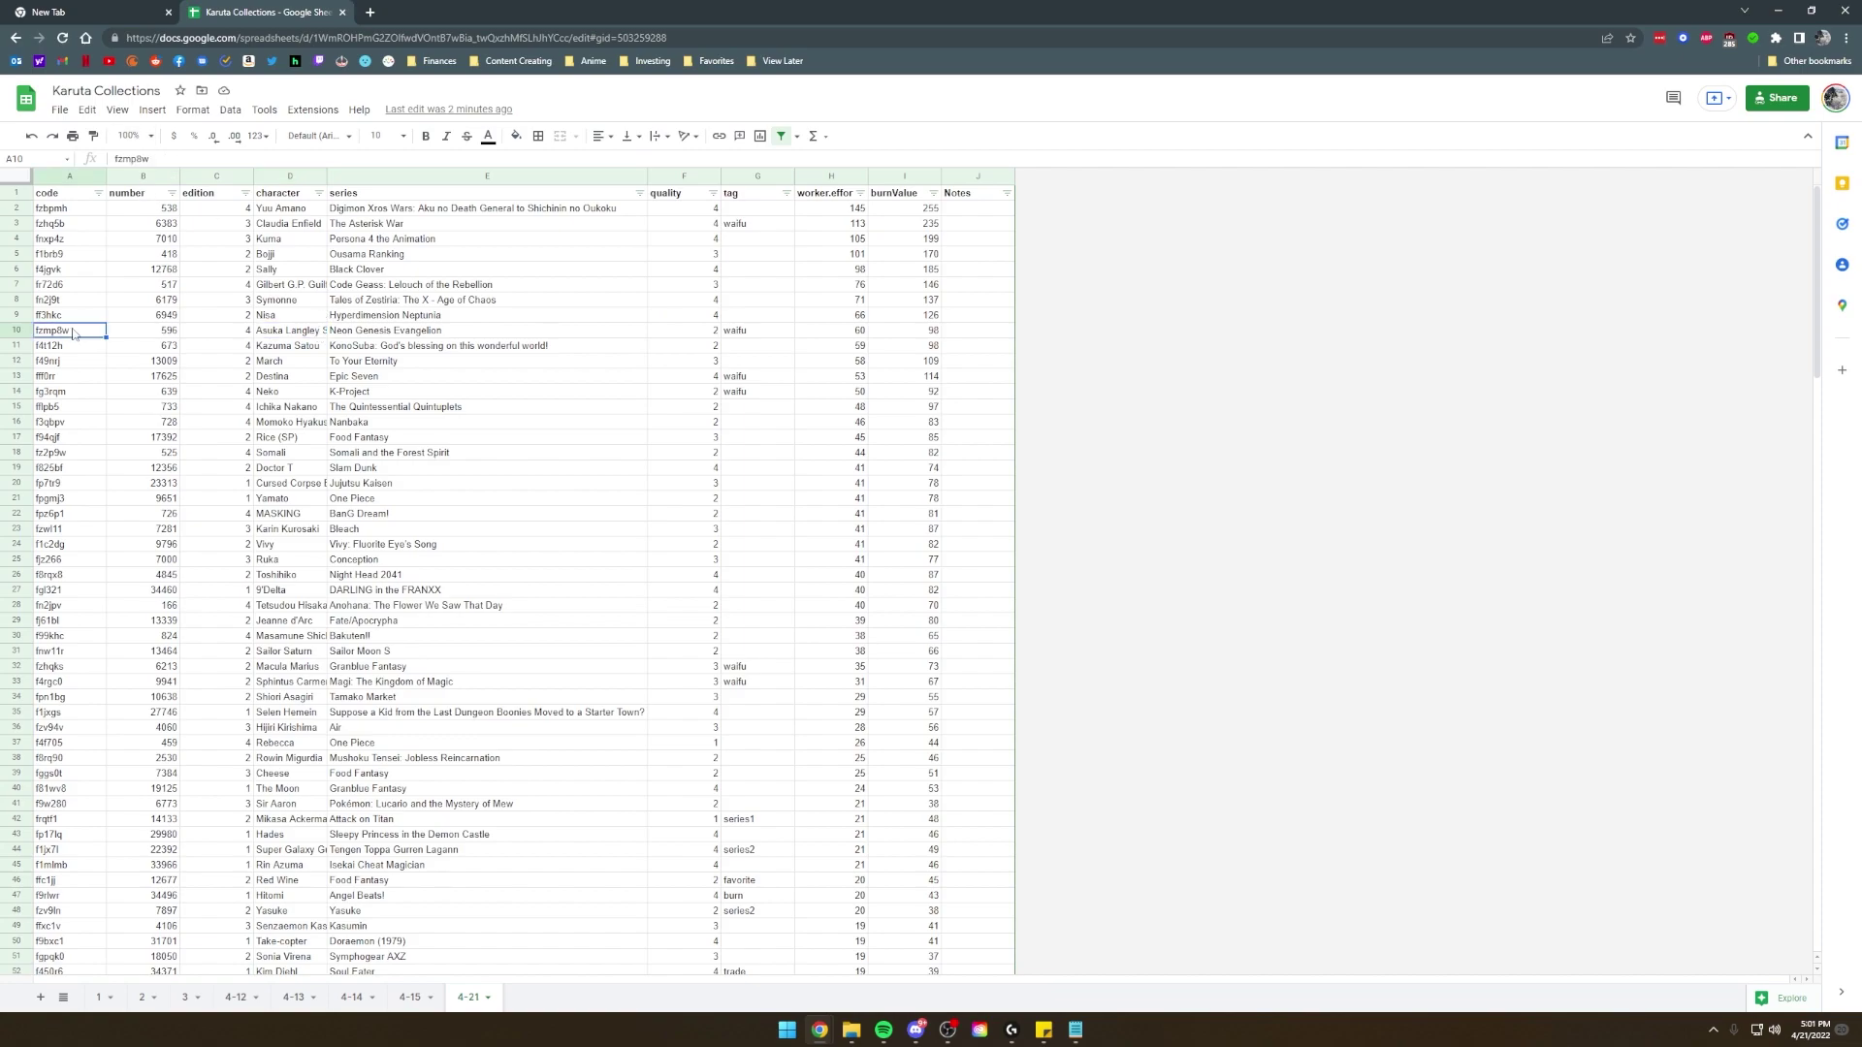
Restore the split view and assign the copied card to worker slot D by sending "k!jw d fzmp8w" in karuta-workers.
double_click(1098, 23)
click(428, 971)
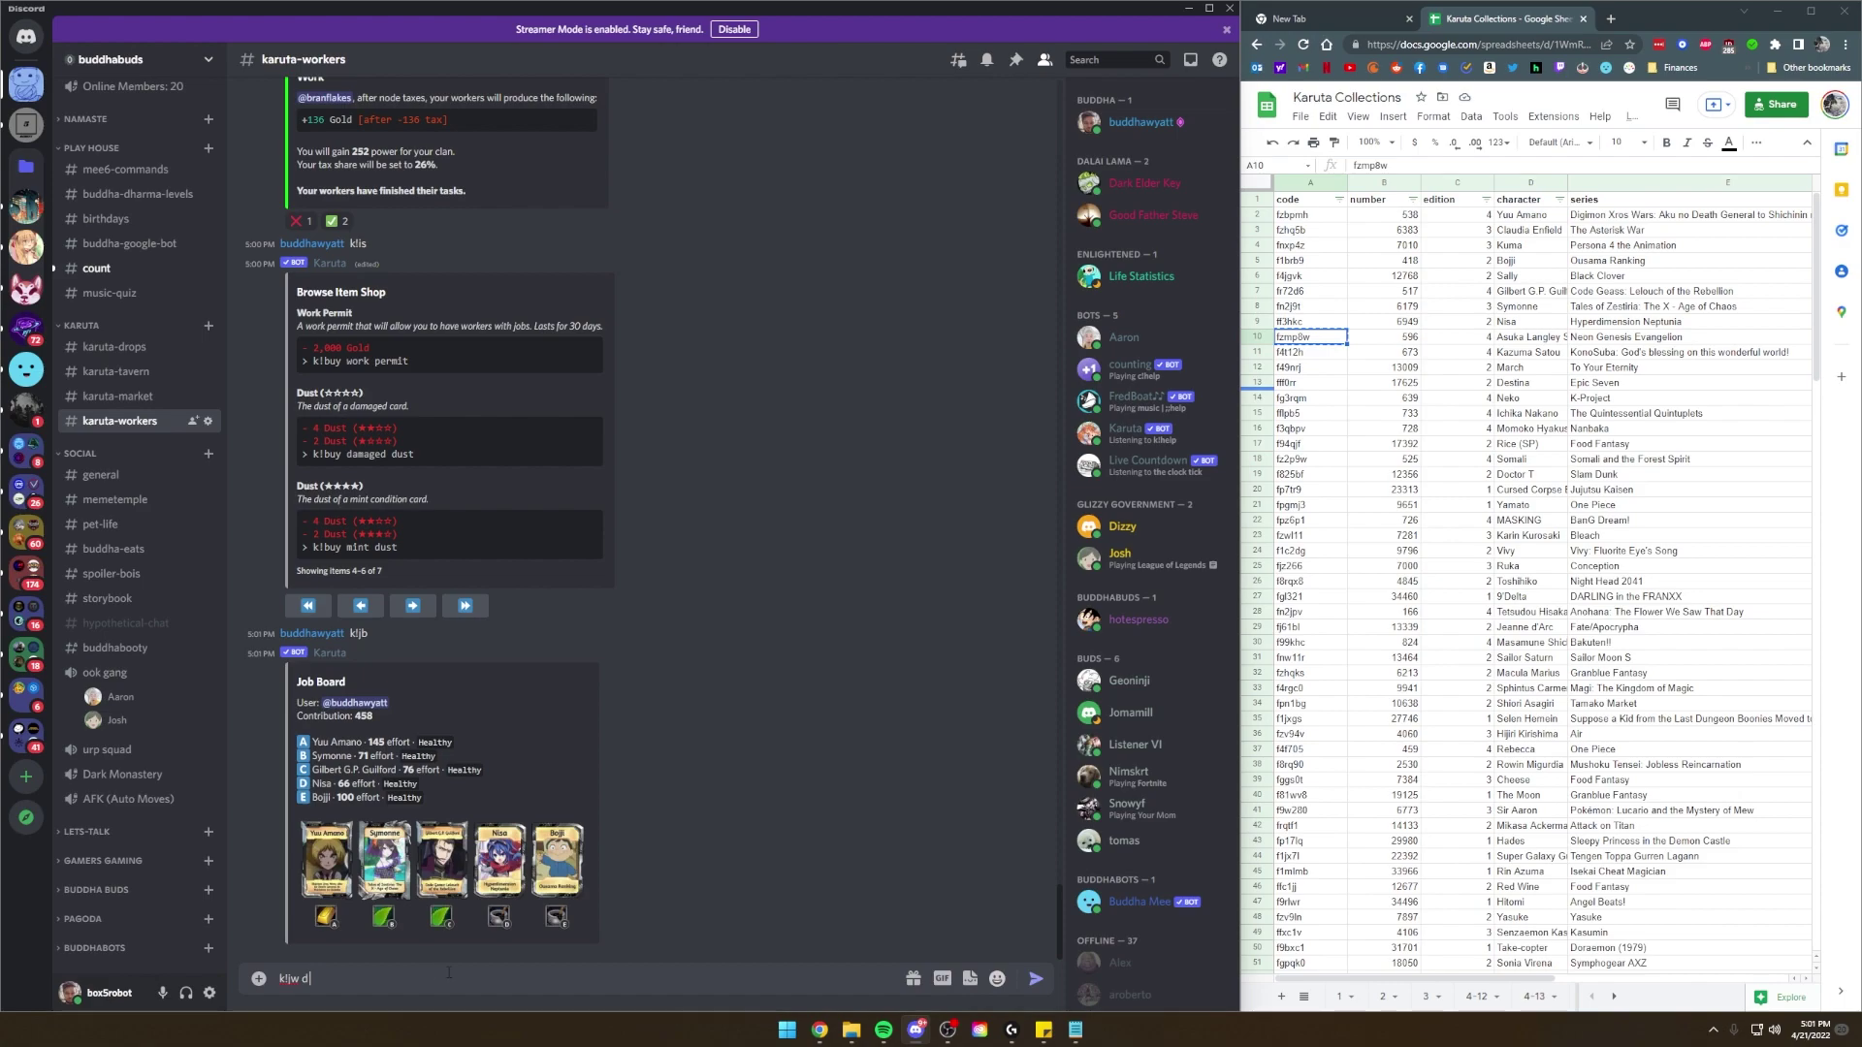
text(fzmp8w)
key(Return)
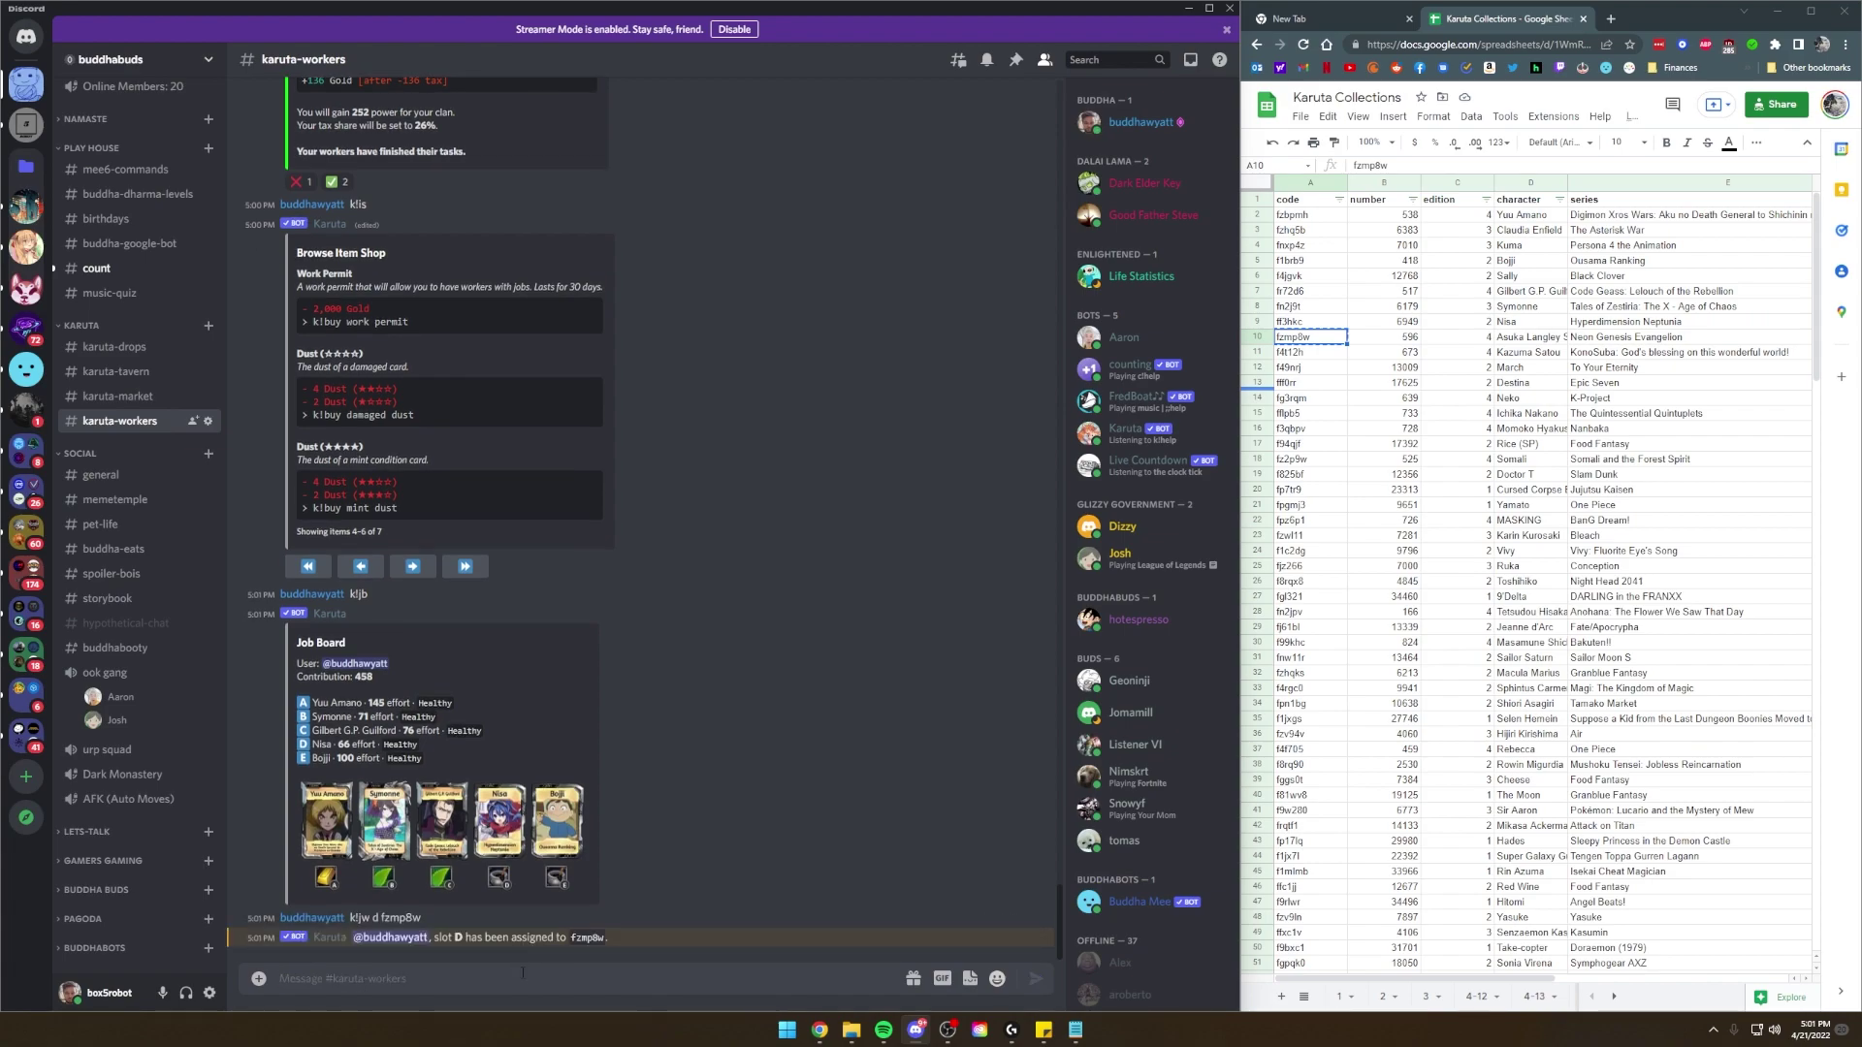
Show the job board again with "k!jb" and check the card in slot D and the job icons.
text(k!jb)
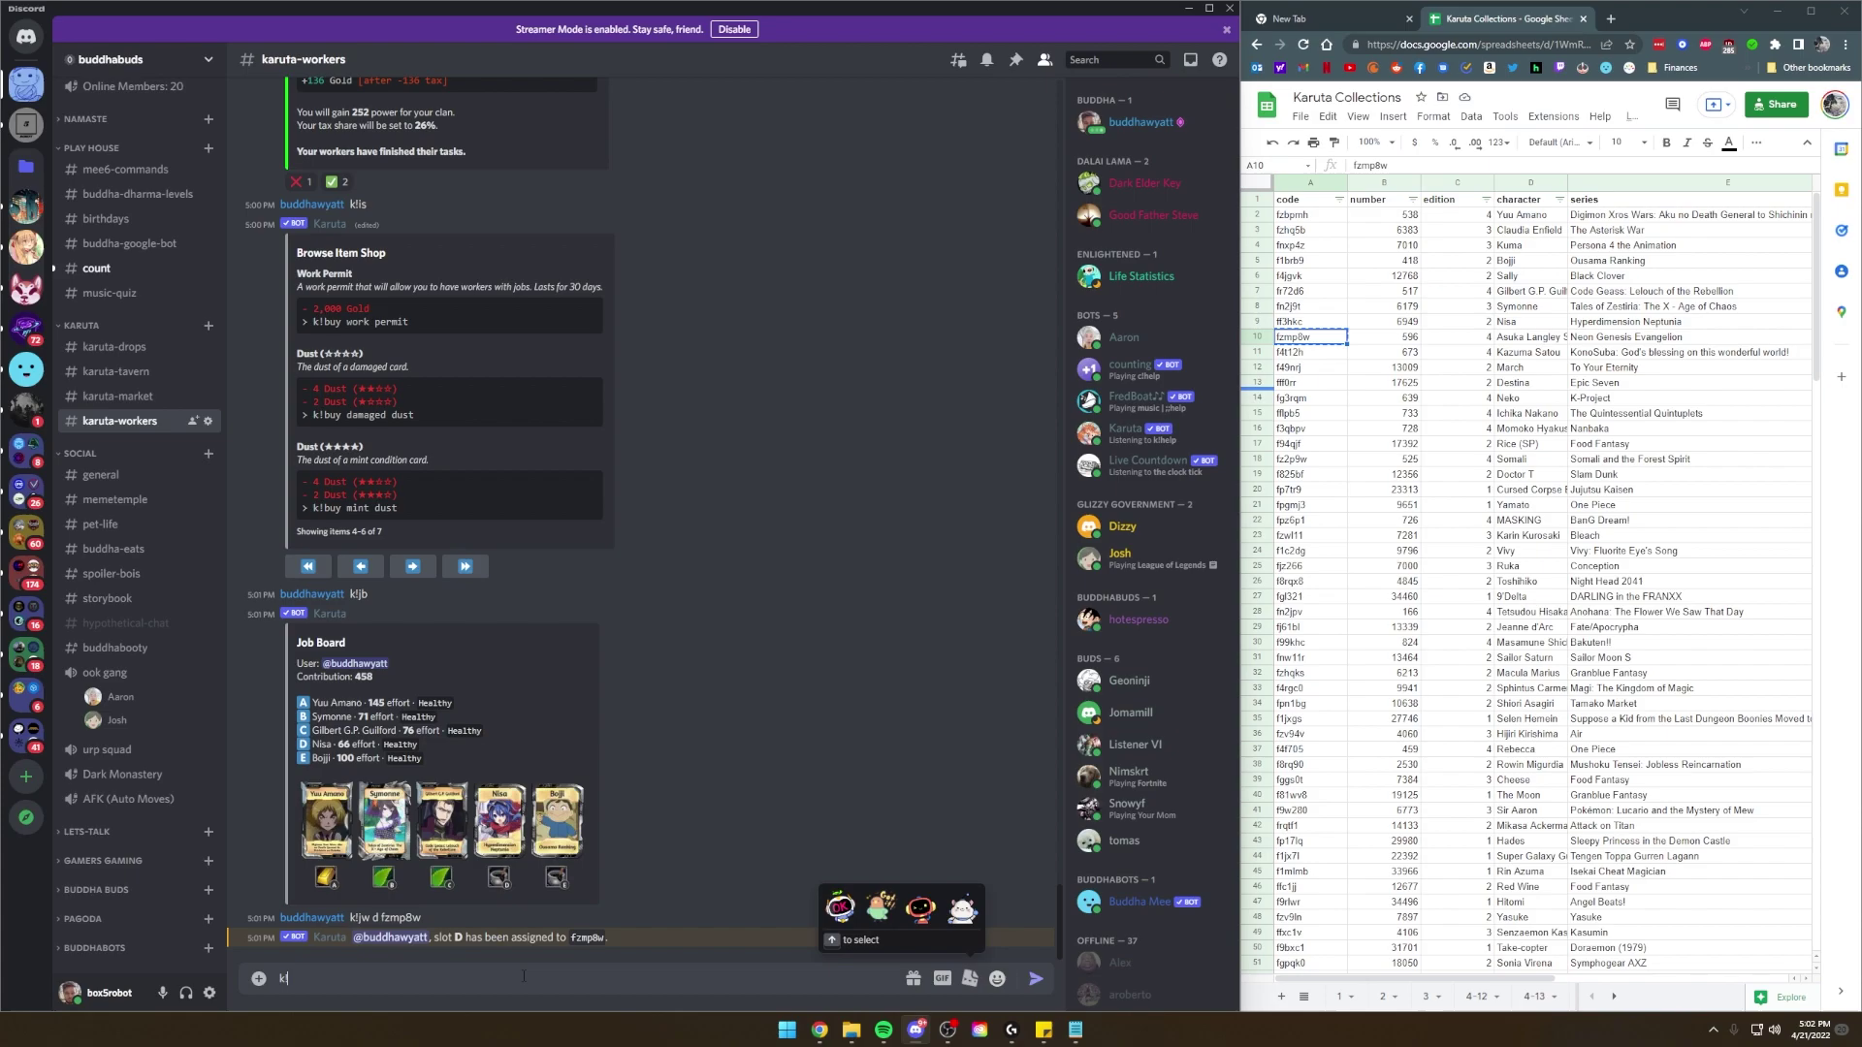
key(Return)
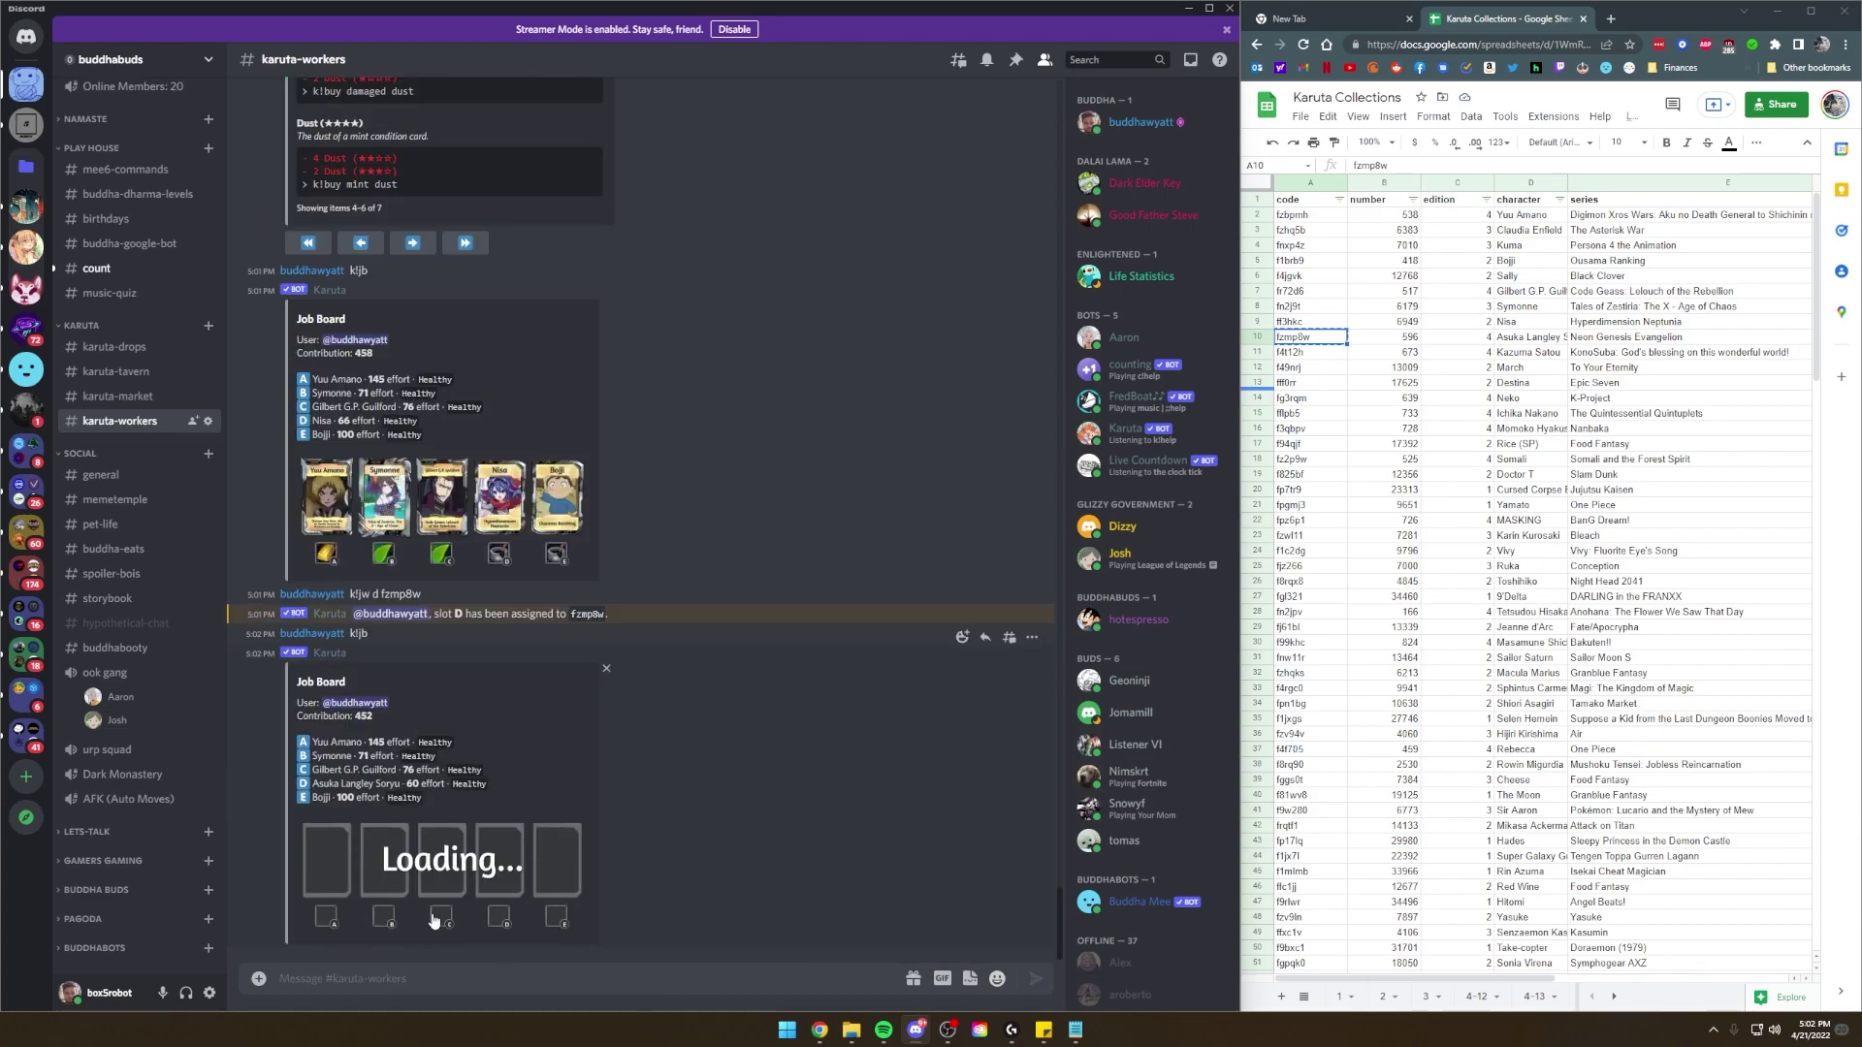
click(506, 864)
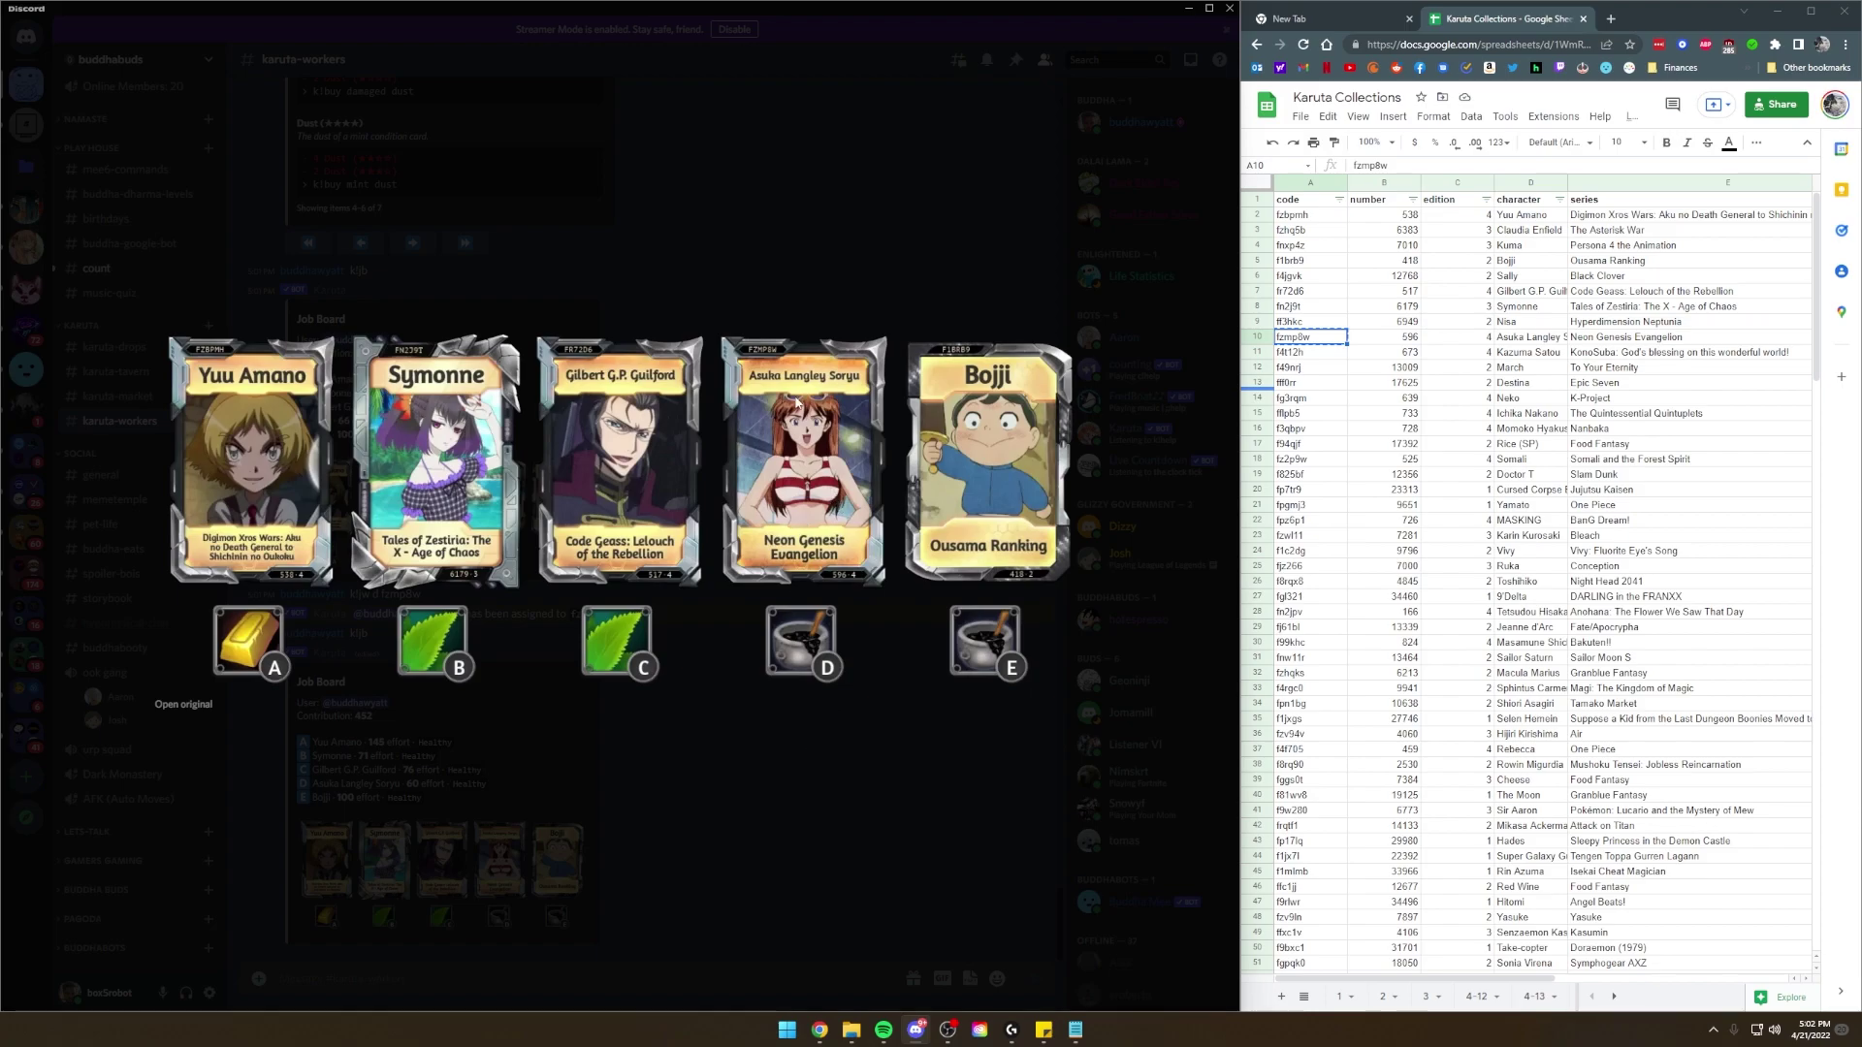
click(737, 857)
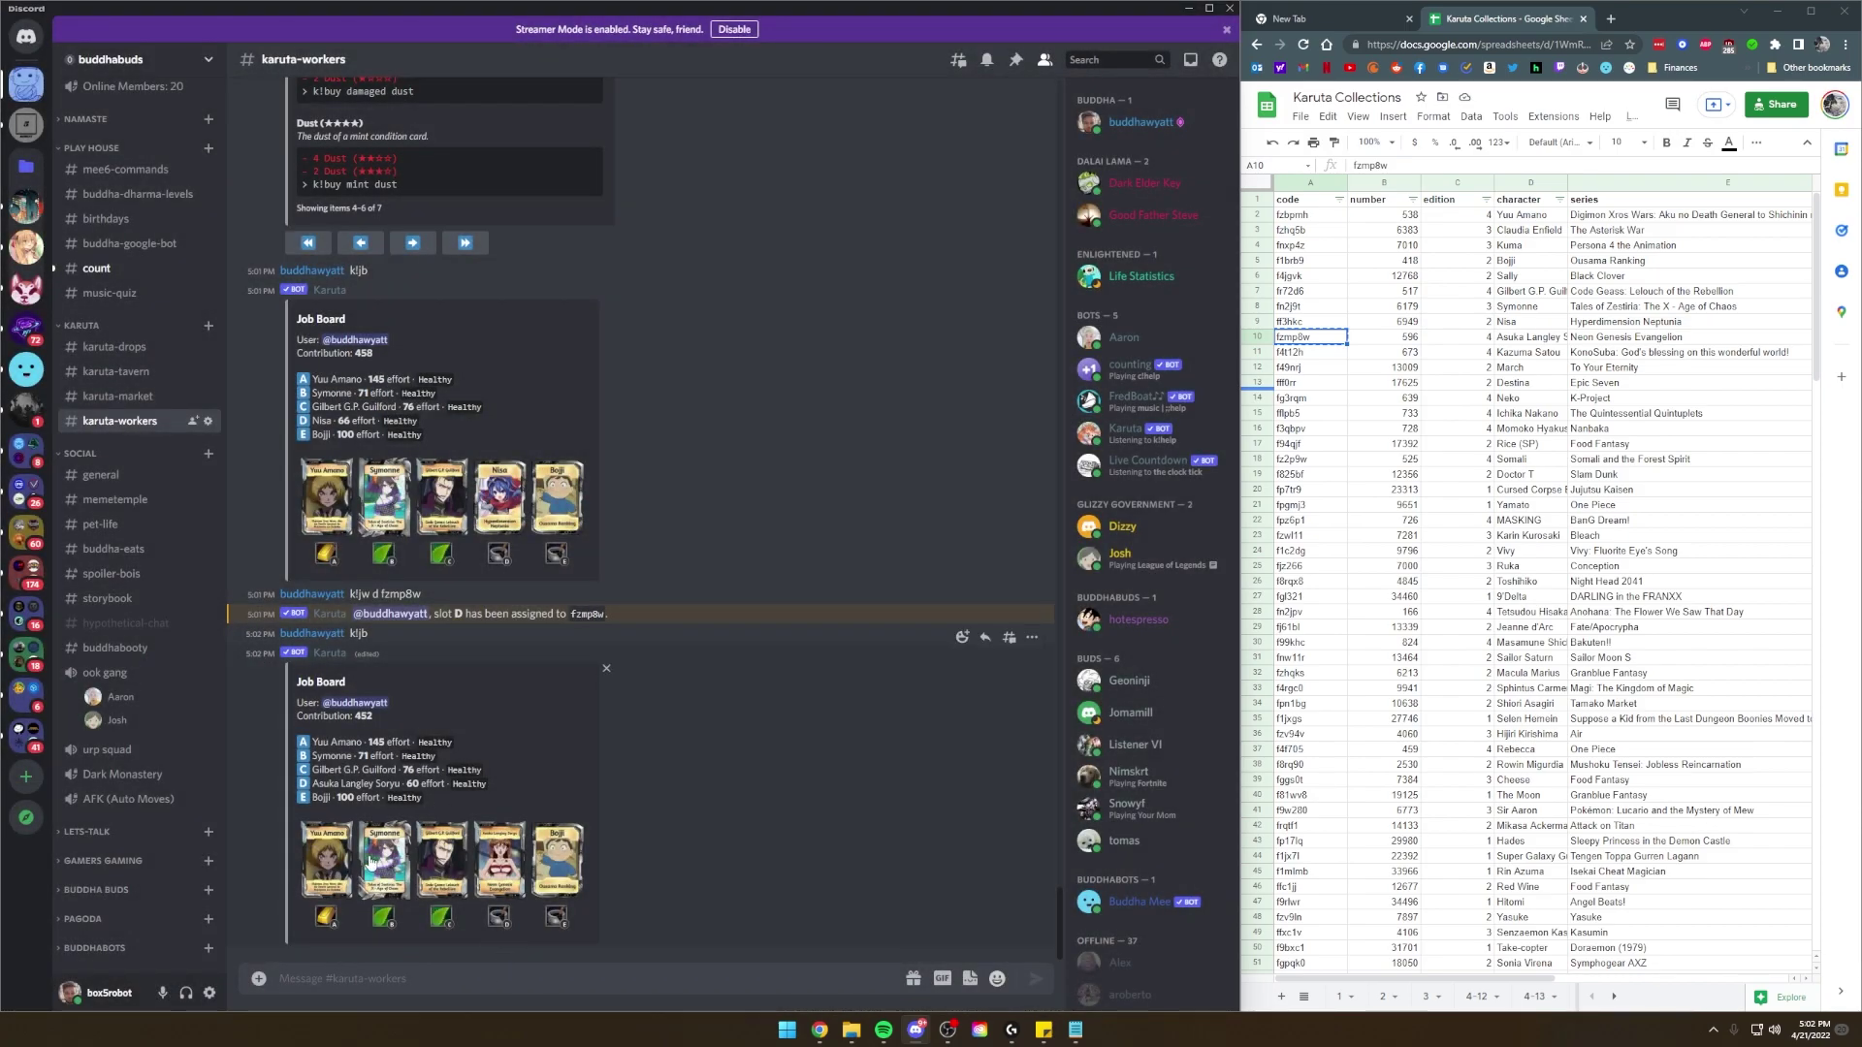
drag(377, 916, 627, 920)
Show the Karuta nodes overview by sending "k!nodes" in karuta-workers.
click(502, 986)
text(k)
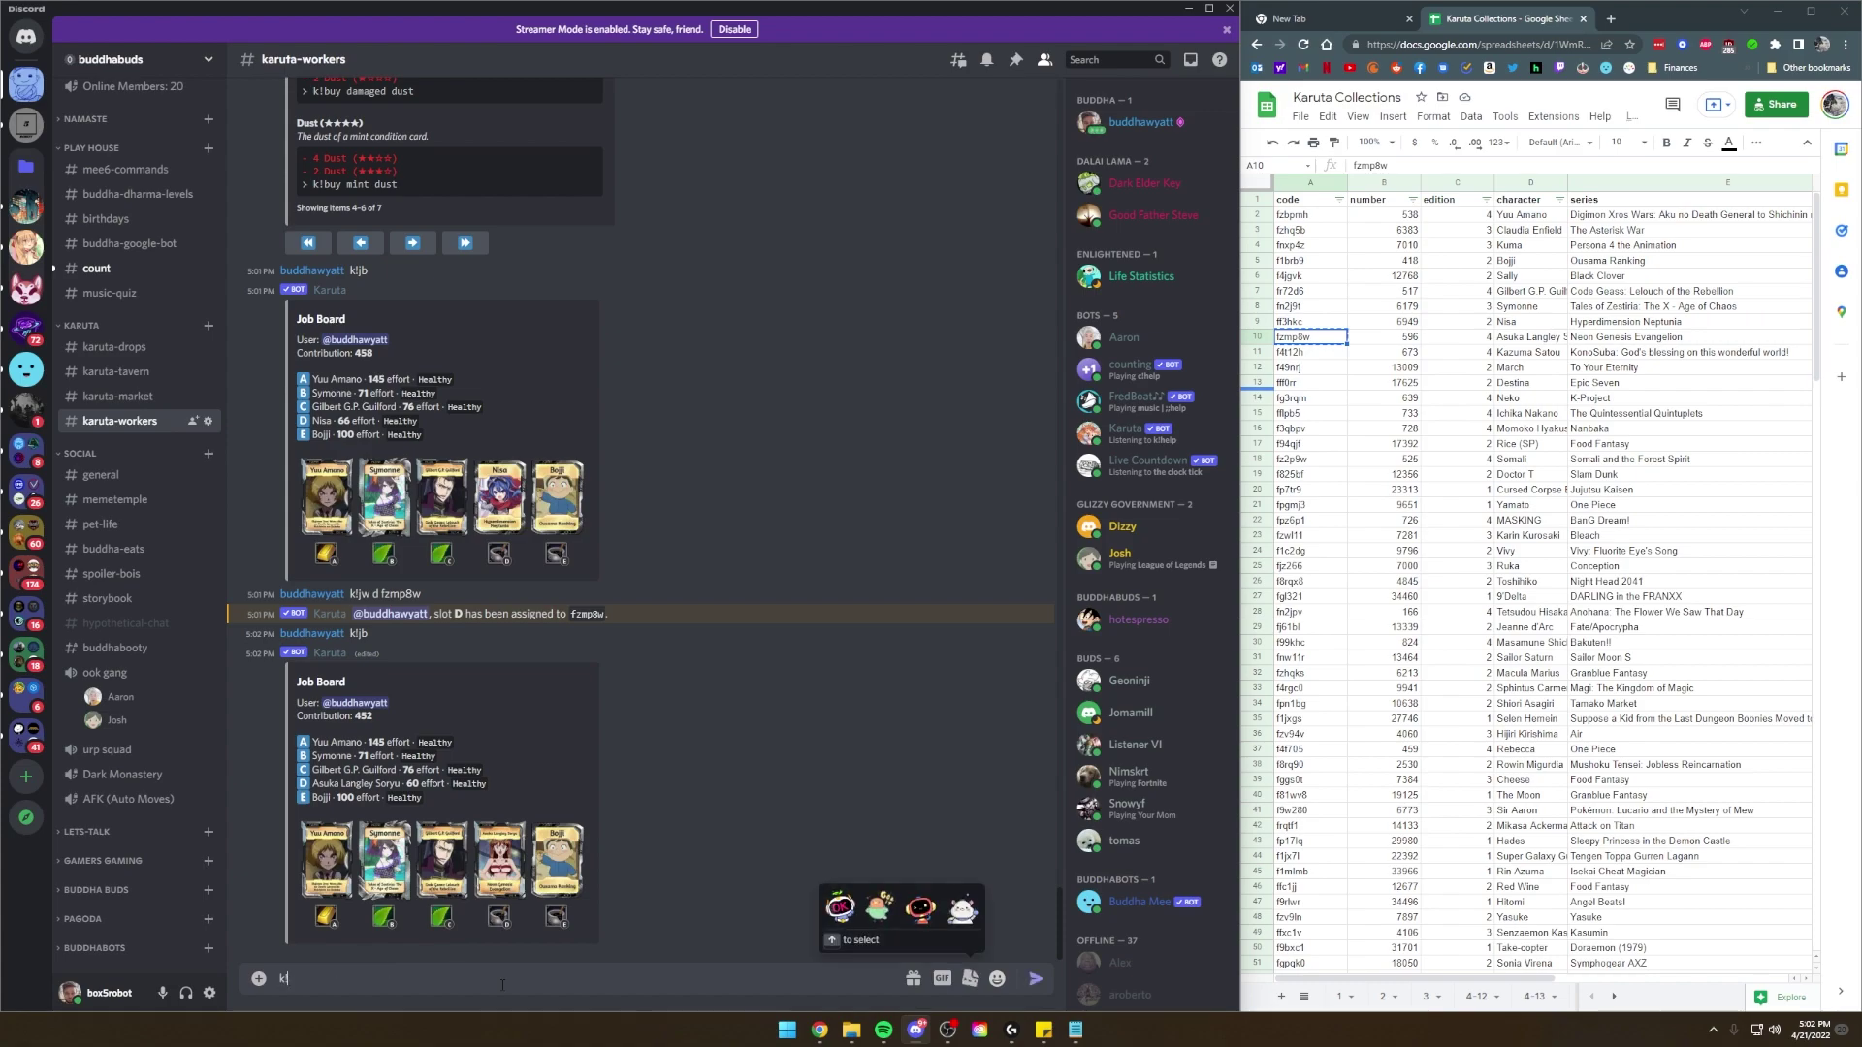
text(!nodes)
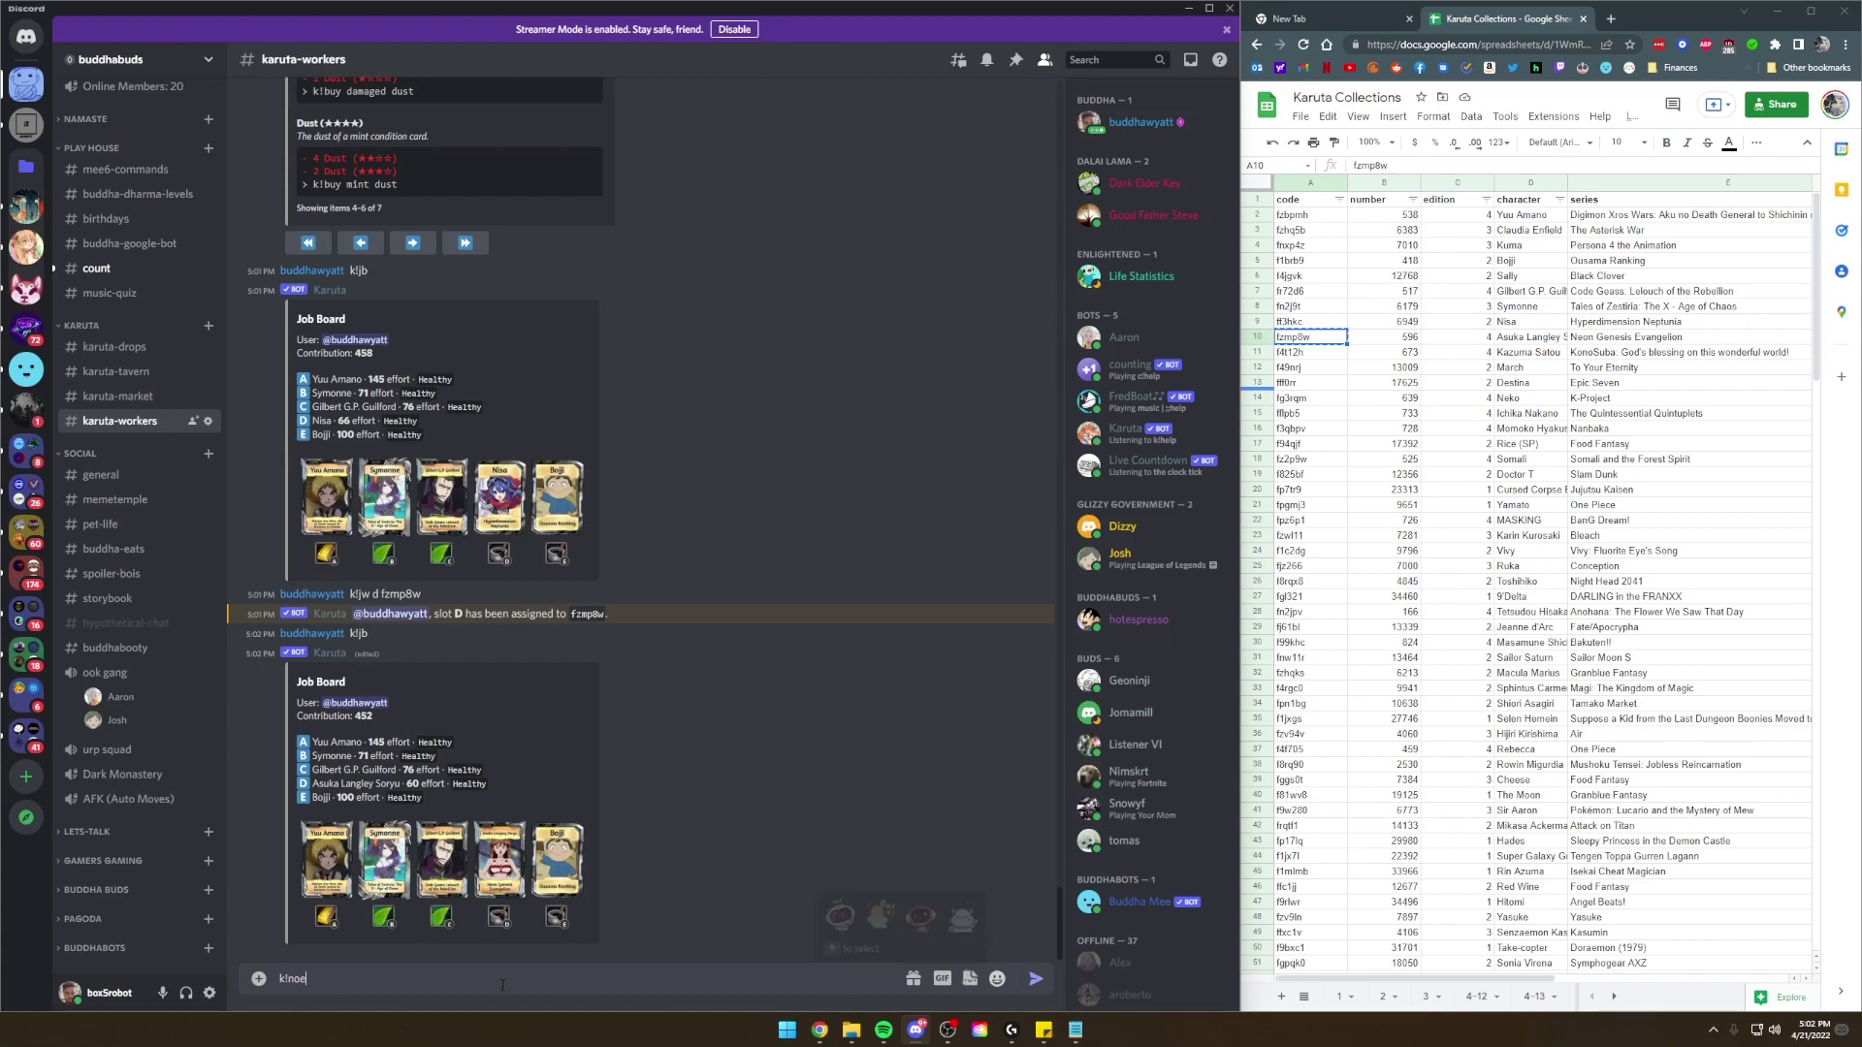
key(Return)
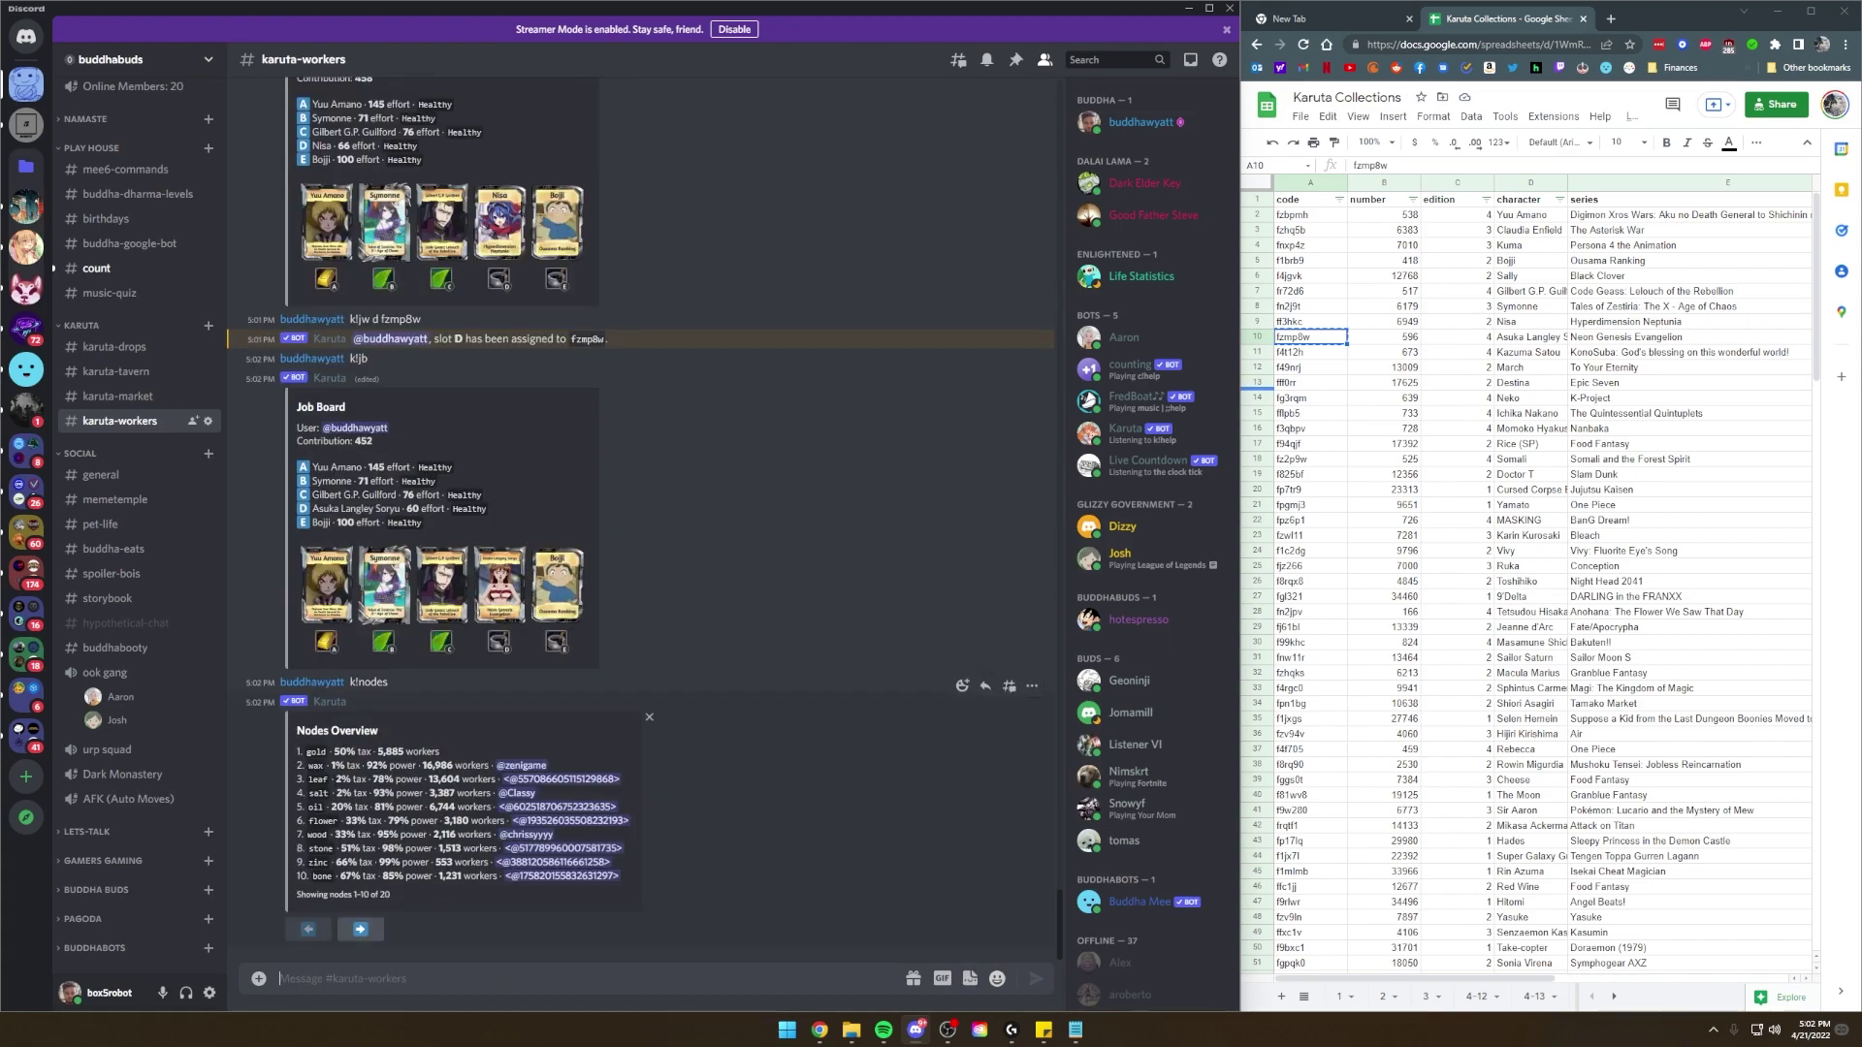
Examine the tax, power and worker figures of the nodes in the Nodes Overview, starting with the gold node.
drag(332, 751, 427, 876)
click(427, 876)
drag(332, 751, 621, 880)
click(621, 880)
drag(298, 754, 452, 754)
click(452, 754)
drag(332, 752, 420, 752)
click(434, 751)
drag(322, 752, 415, 752)
click(368, 757)
drag(332, 753, 407, 766)
click(405, 821)
drag(310, 766, 413, 807)
click(356, 779)
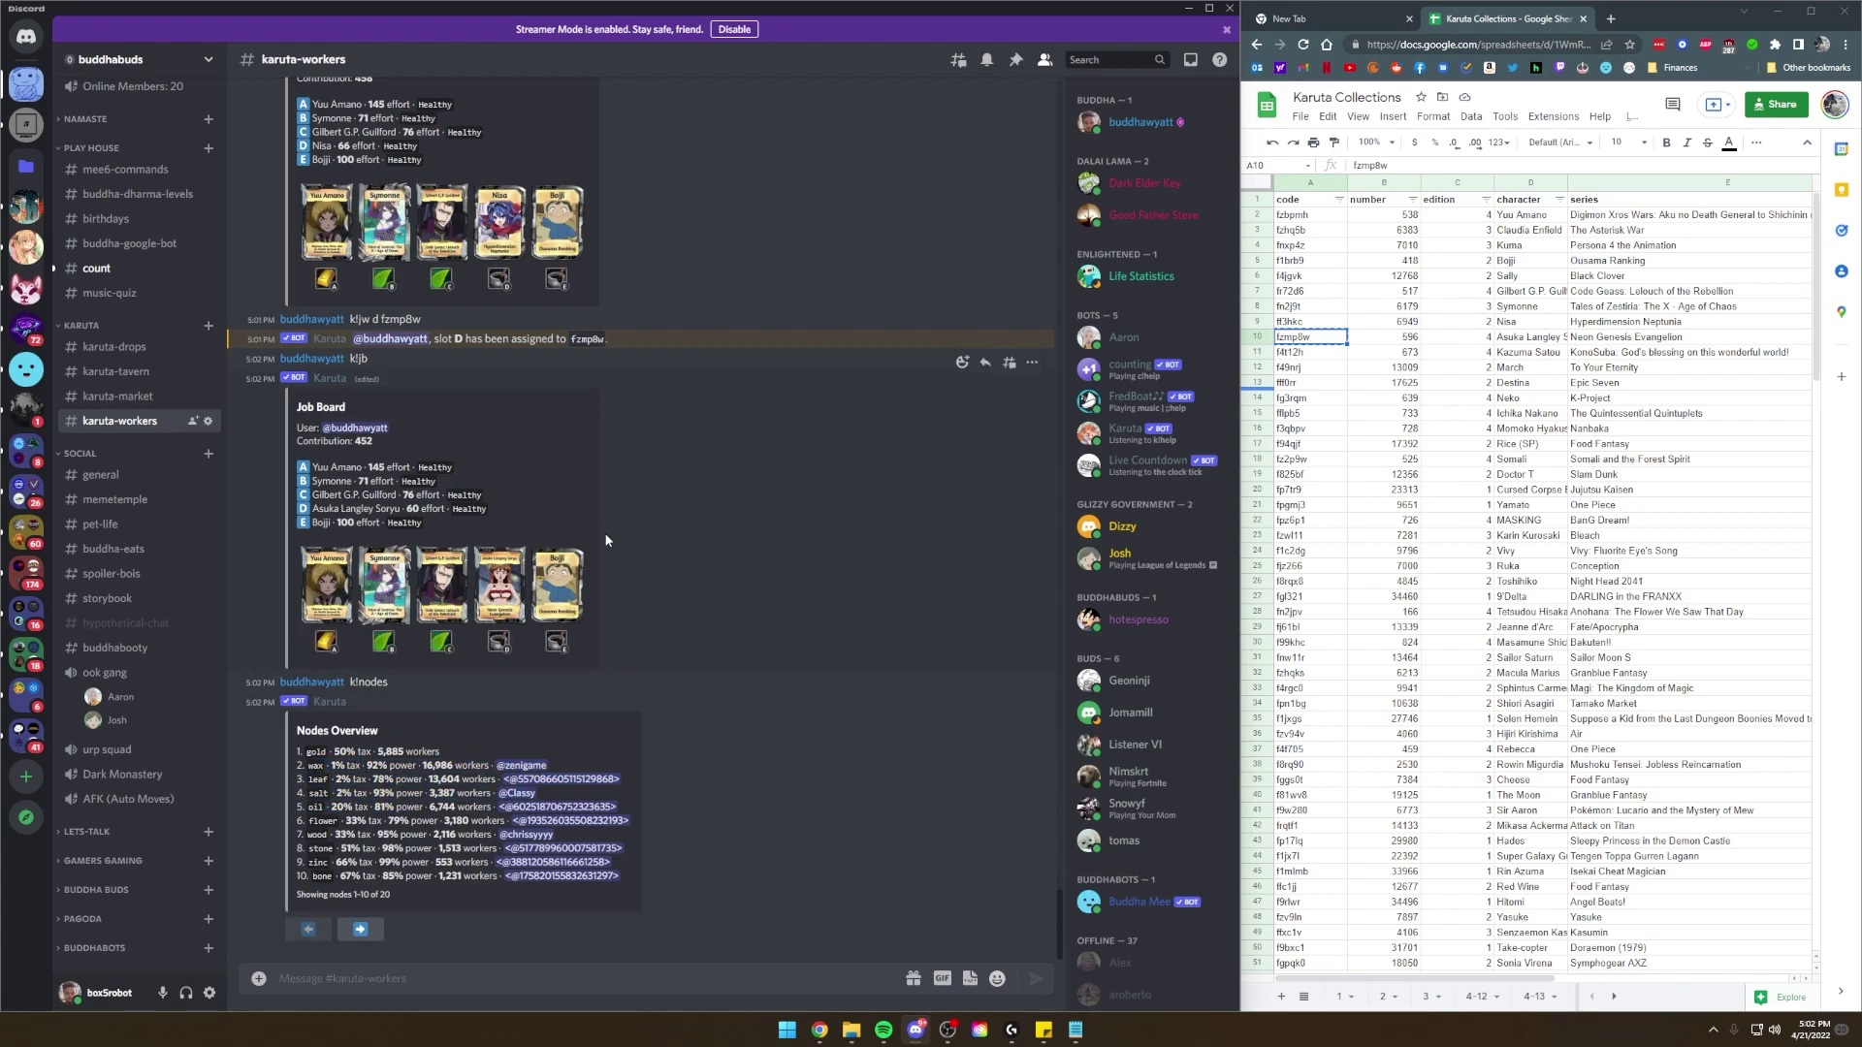